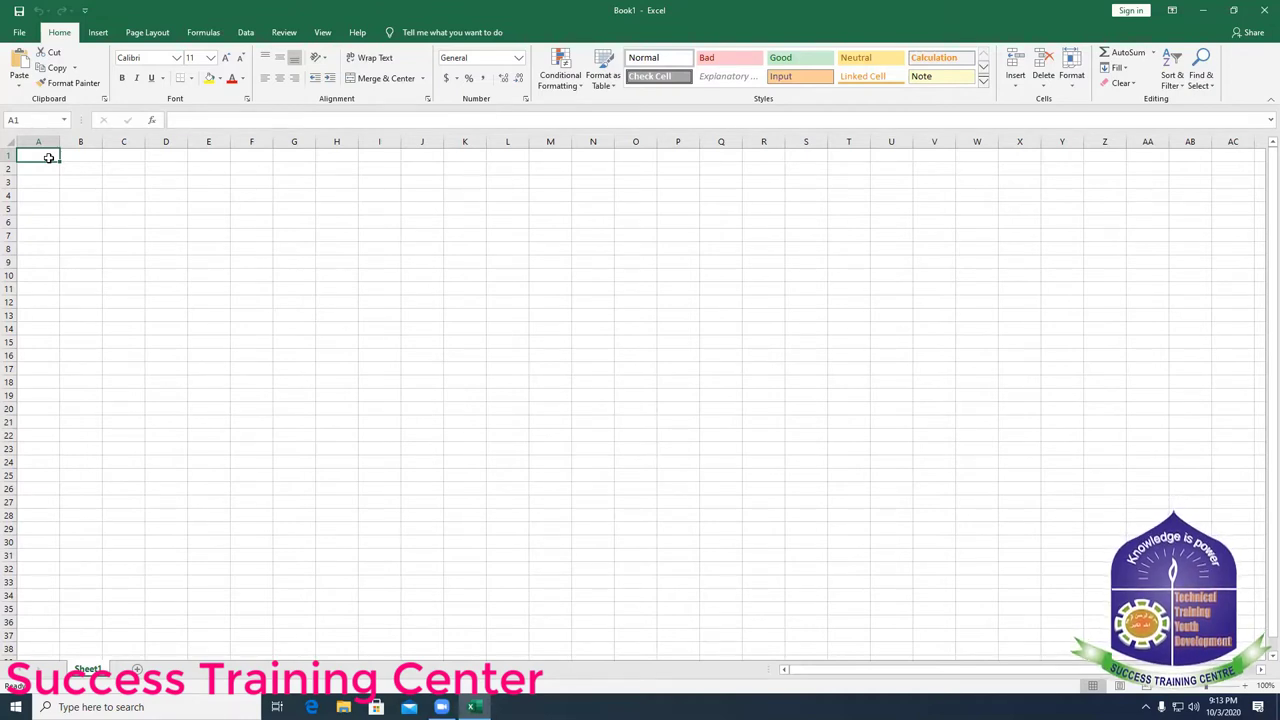
- Enter the headers Name and Working Hour in A1:B1 and autofit column B
text(N)
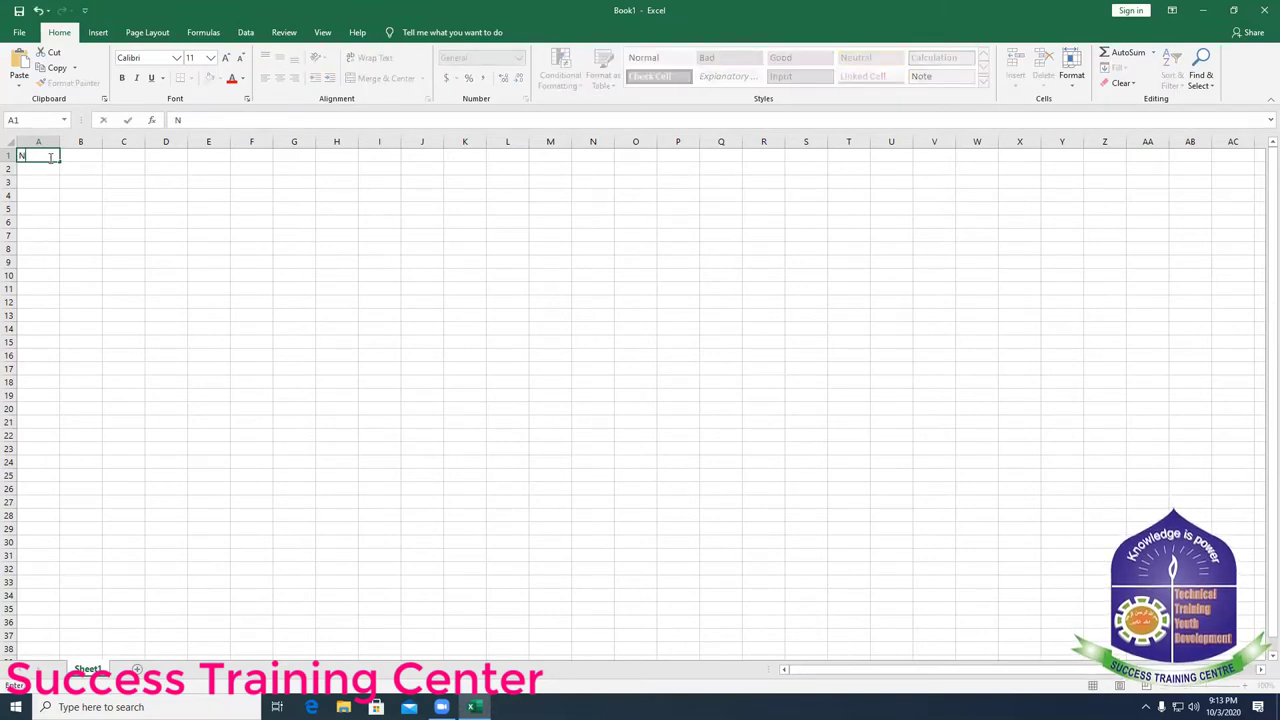
text(ame)
key(Tab)
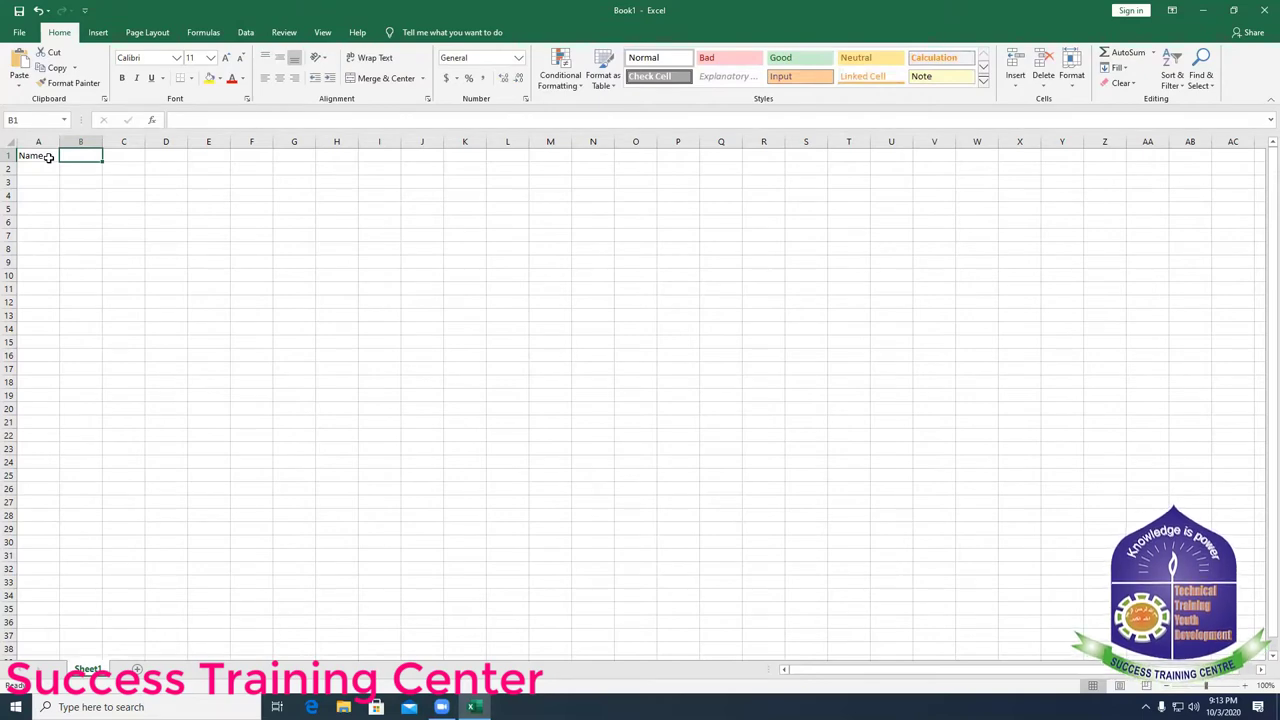
text(Work)
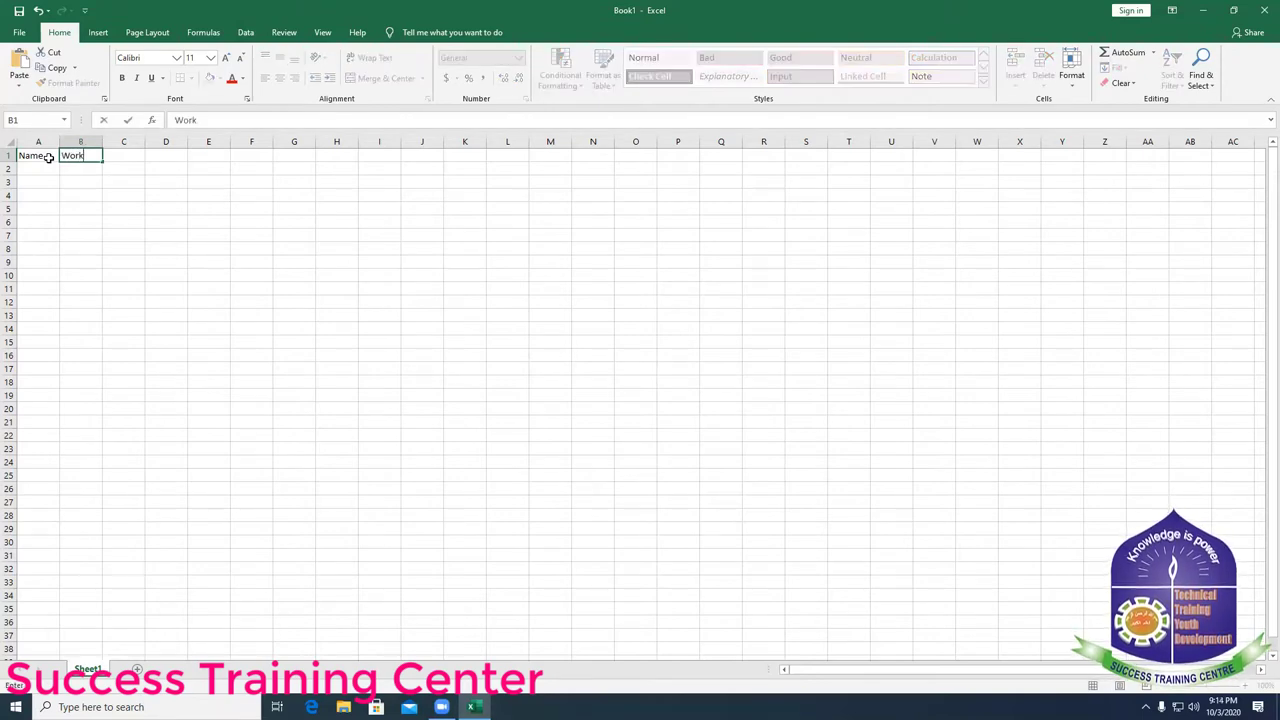
text(ing Ho)
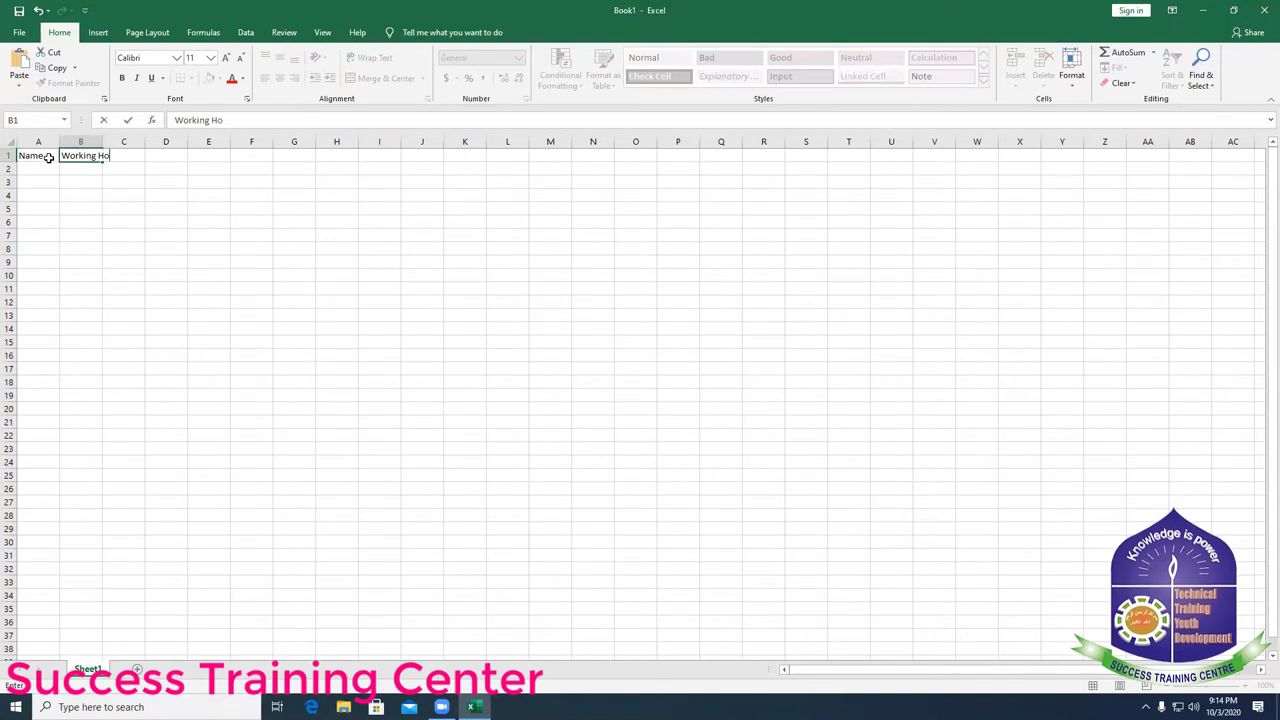
text(ur)
key(Tab)
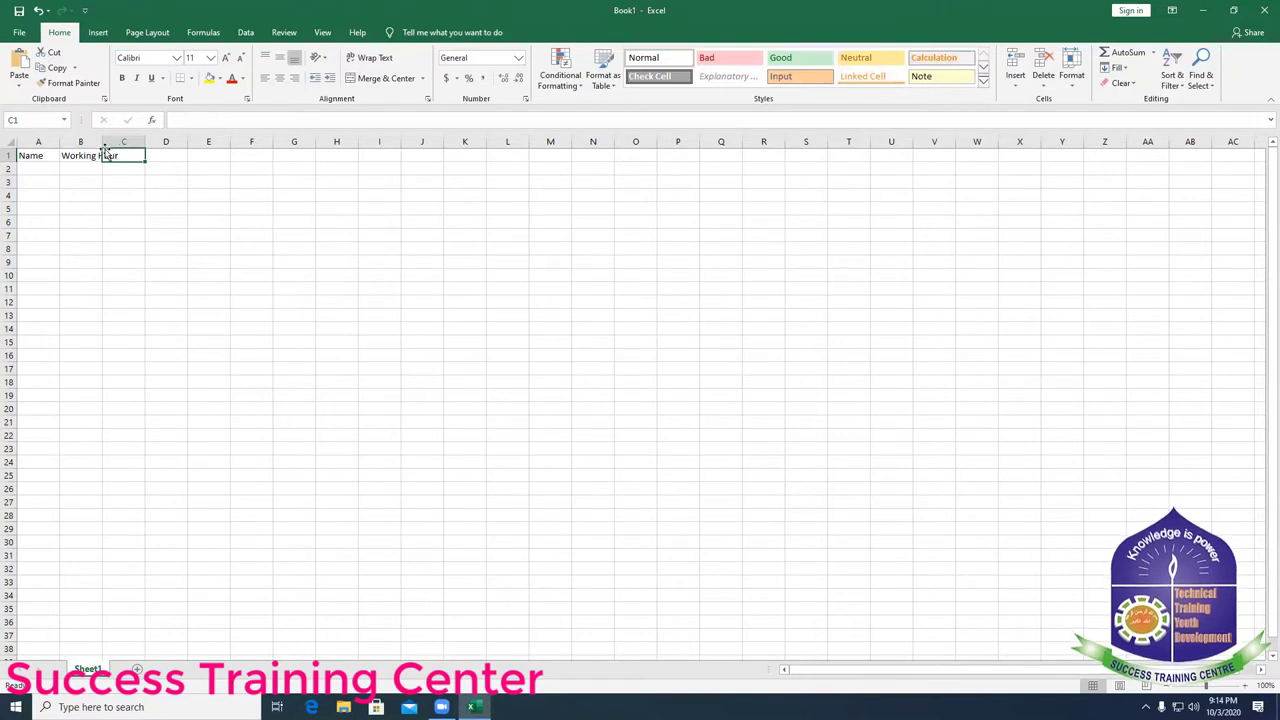
click(99, 156)
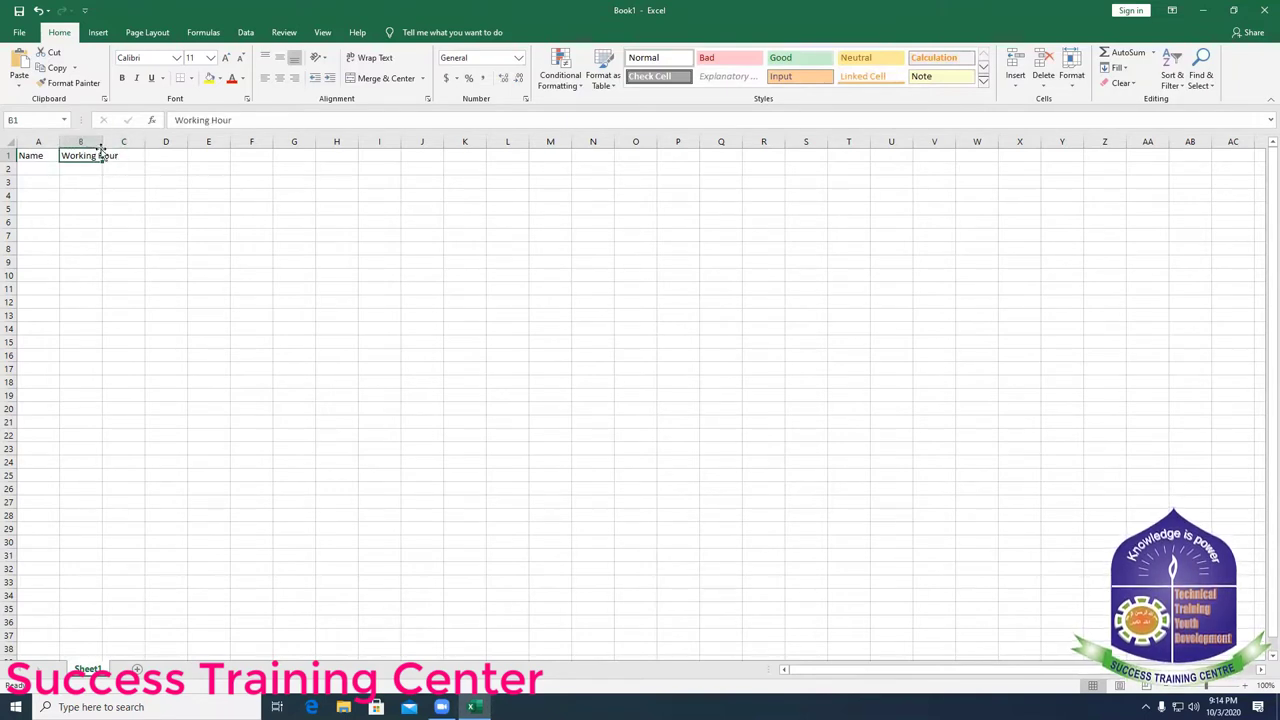
double_click(102, 146)
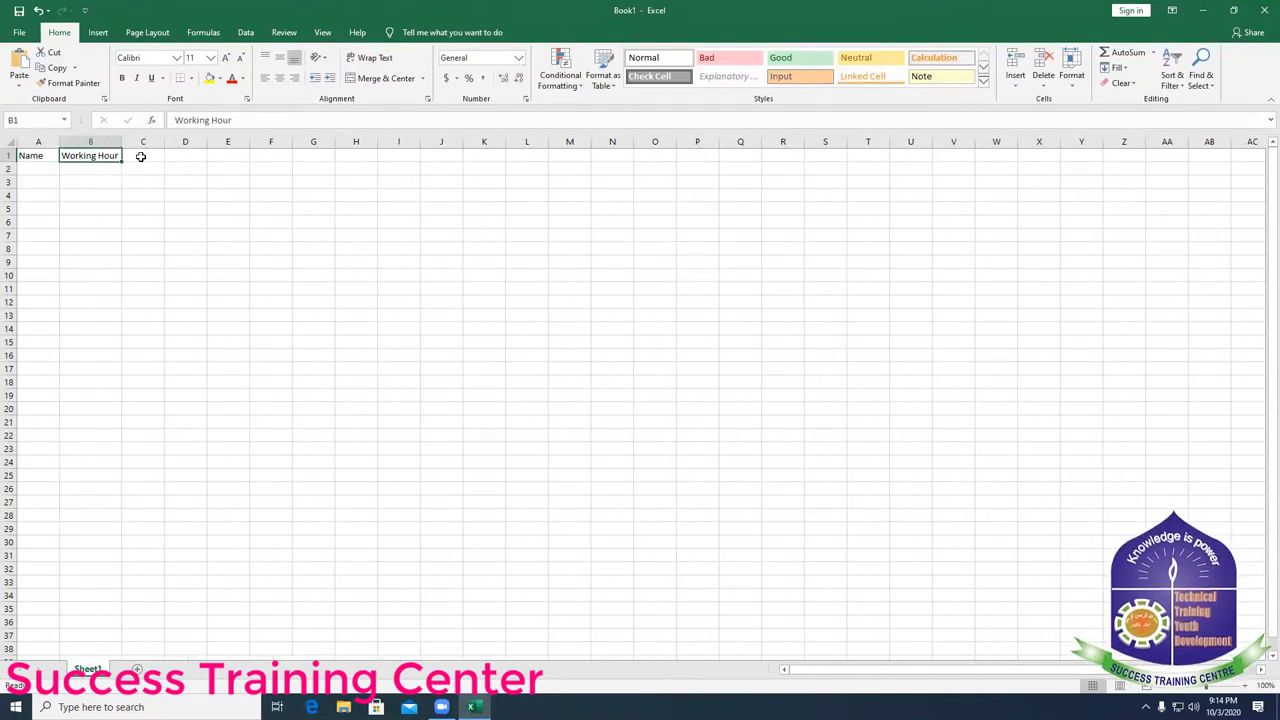
- Add the Over Time and Total Pay headers in C1:D1 and widen column C
click(141, 156)
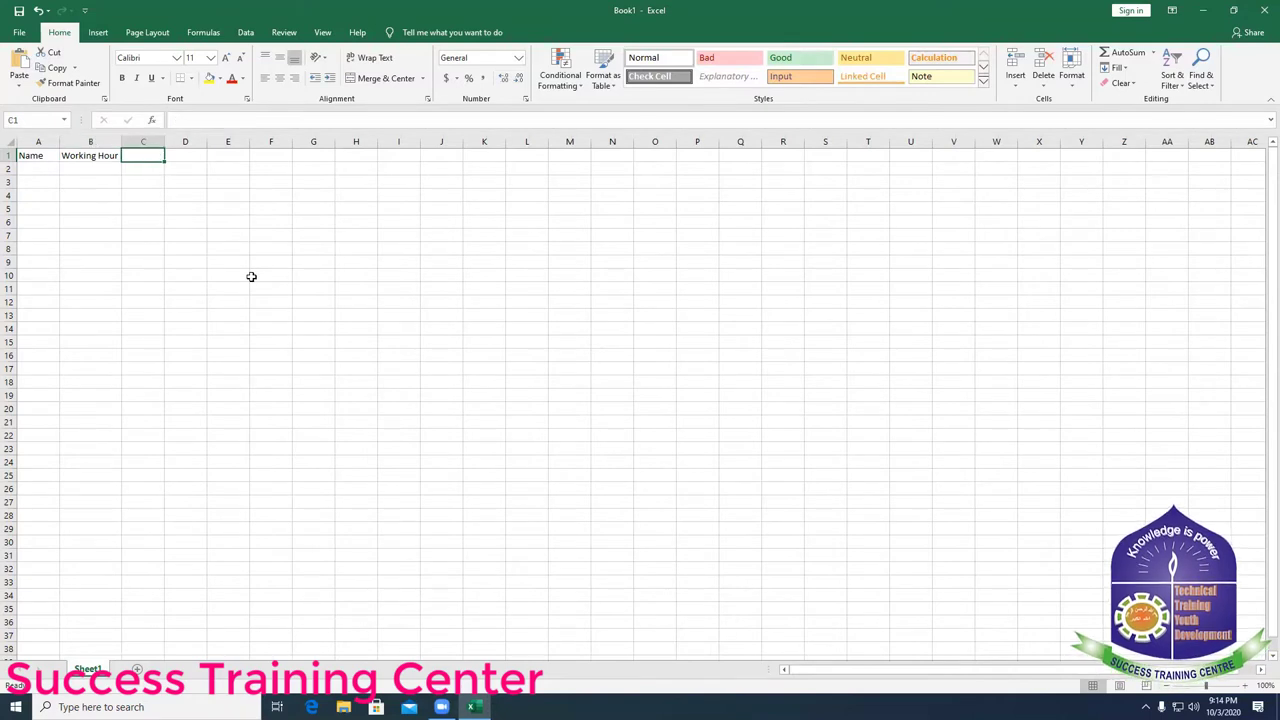
text(O)
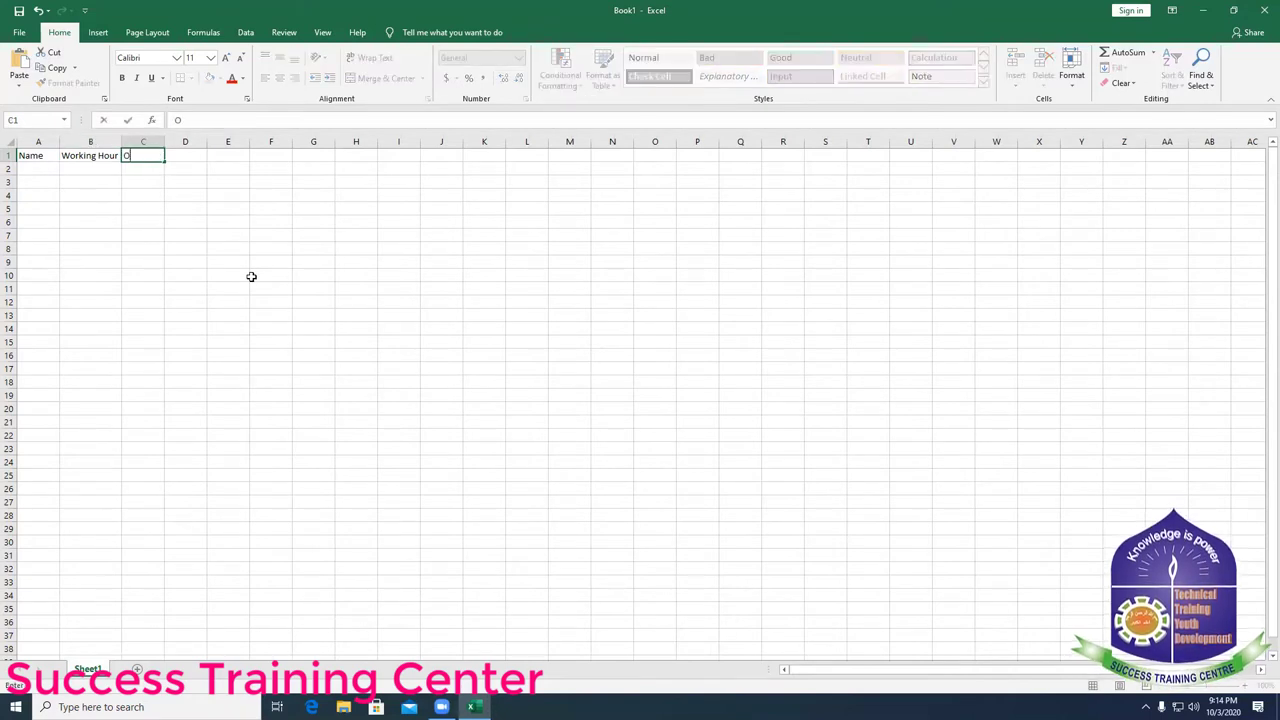
text(ver)
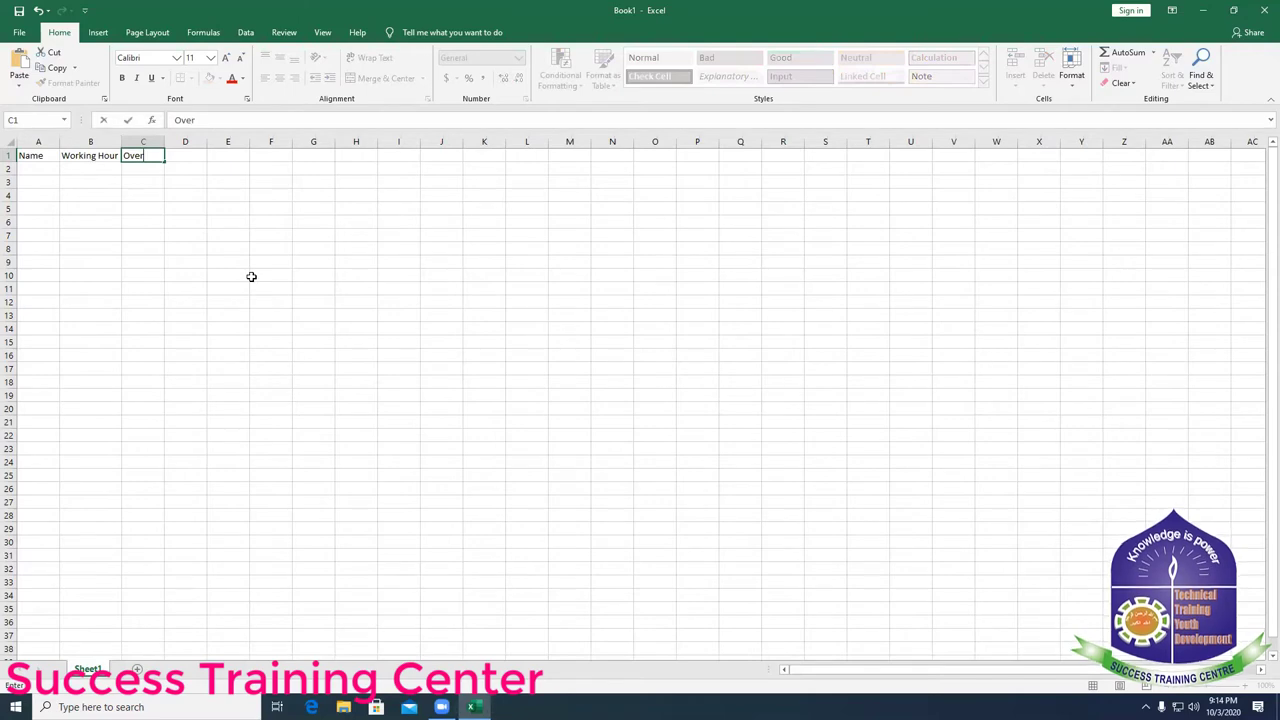
text( Time)
key(Tab)
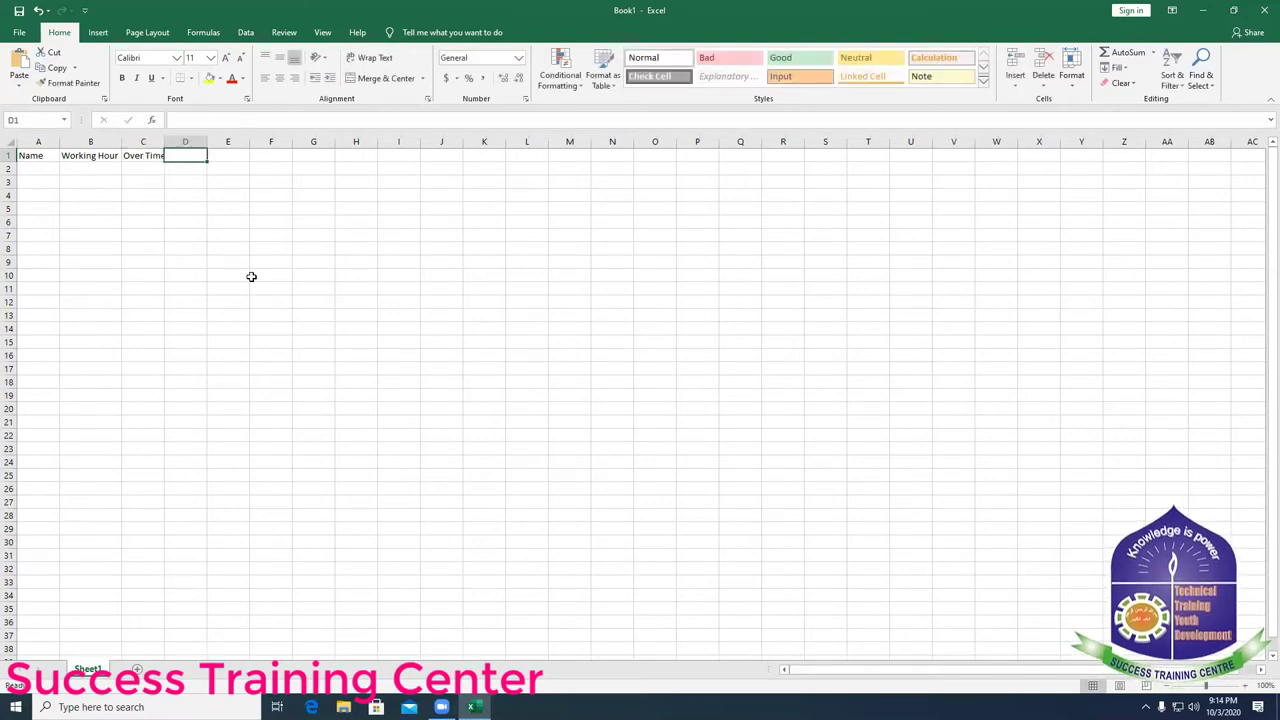
text(Tot)
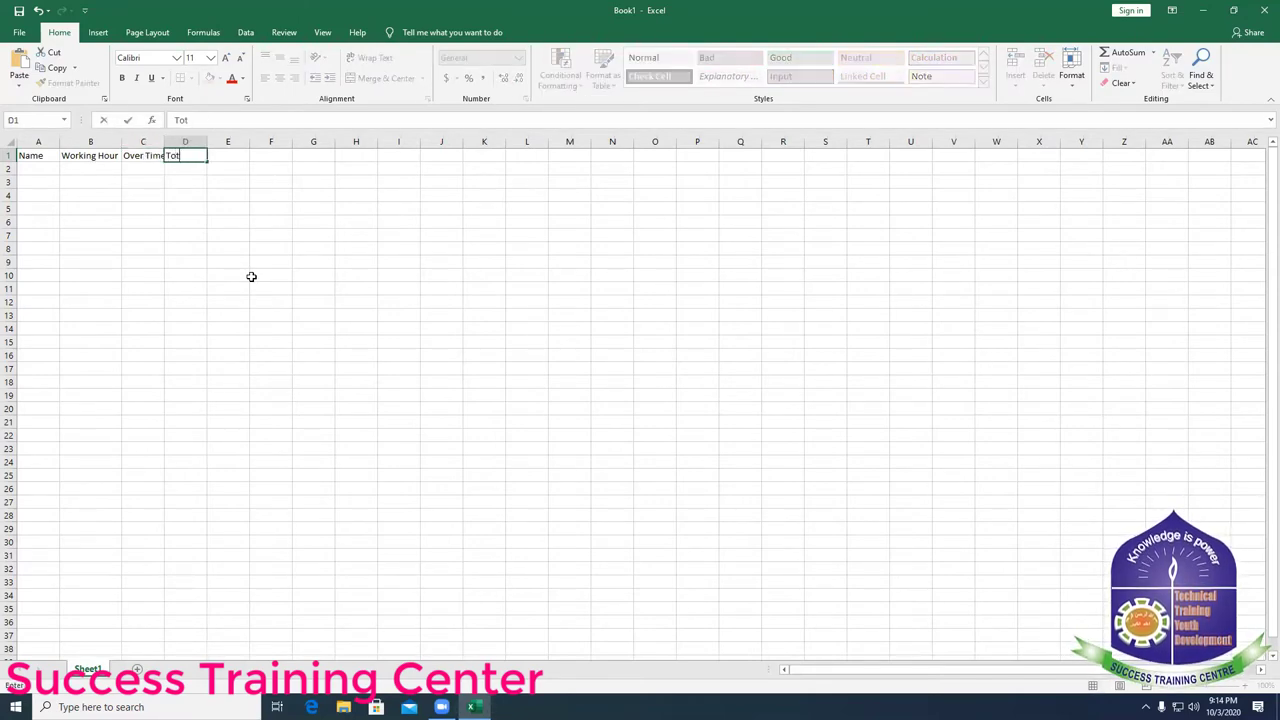
text(al)
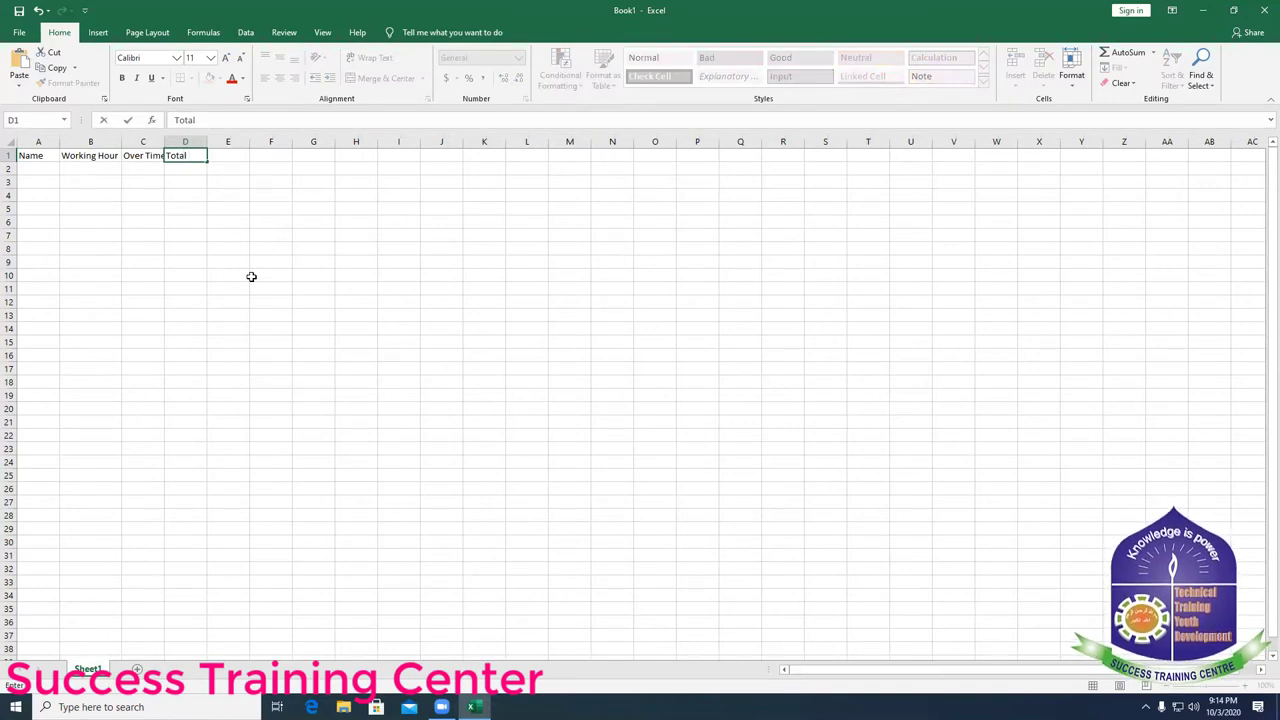
text( Pay)
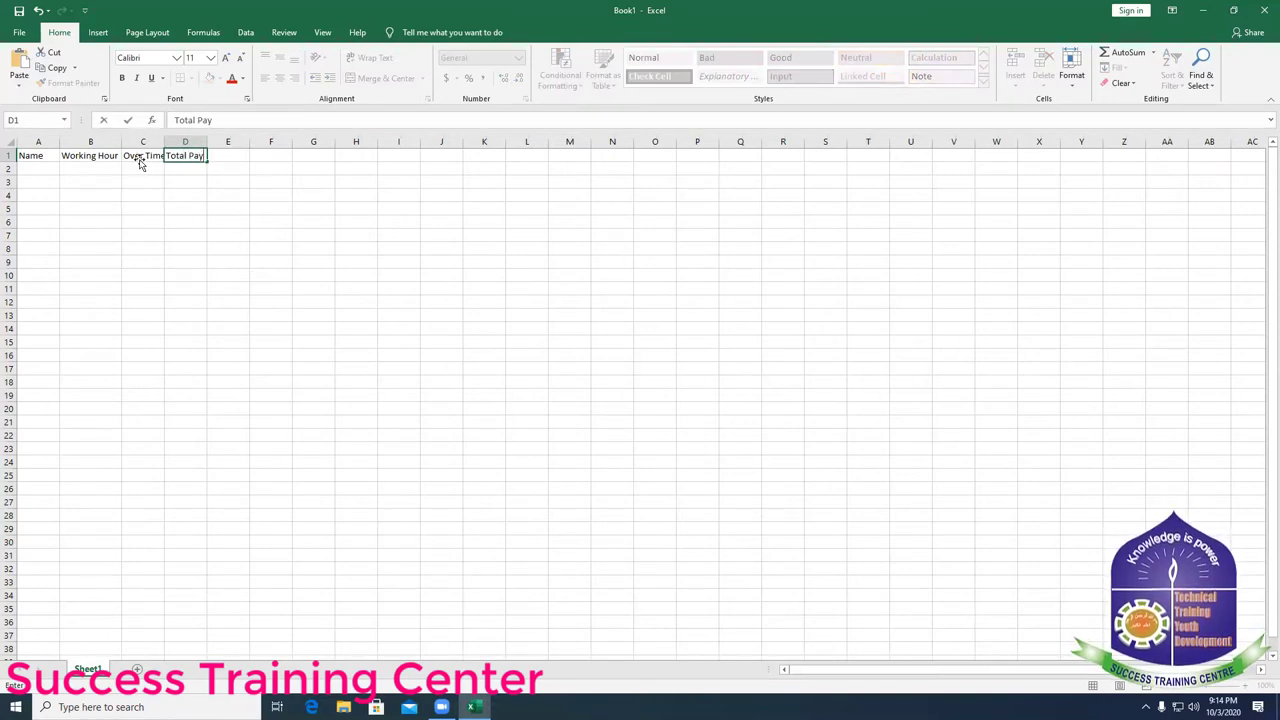
click(141, 159)
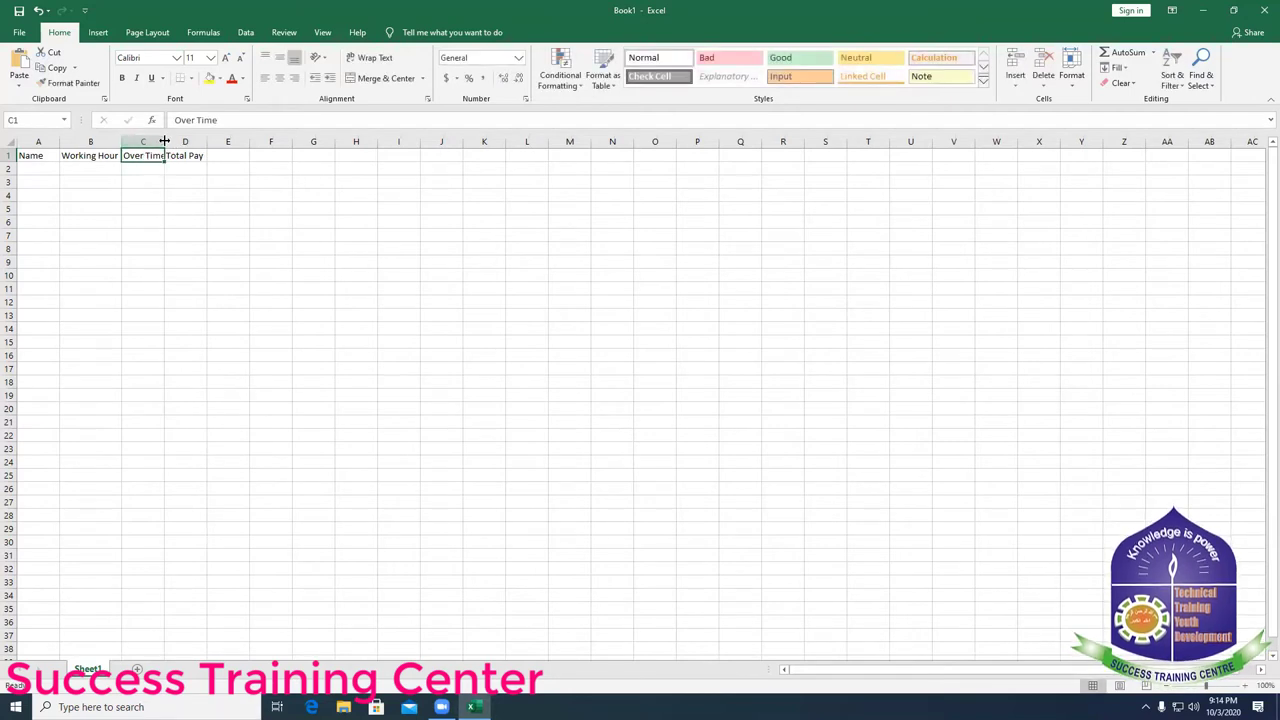
drag(164, 141, 169, 141)
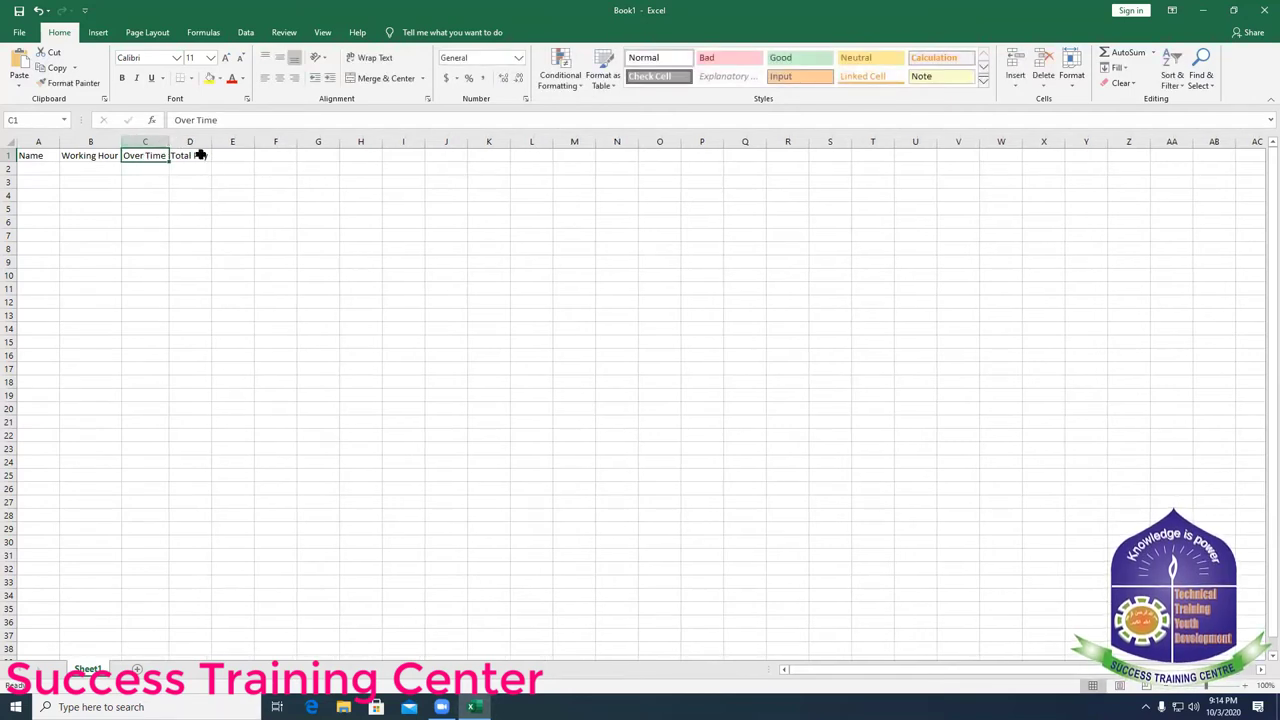
click(42, 170)
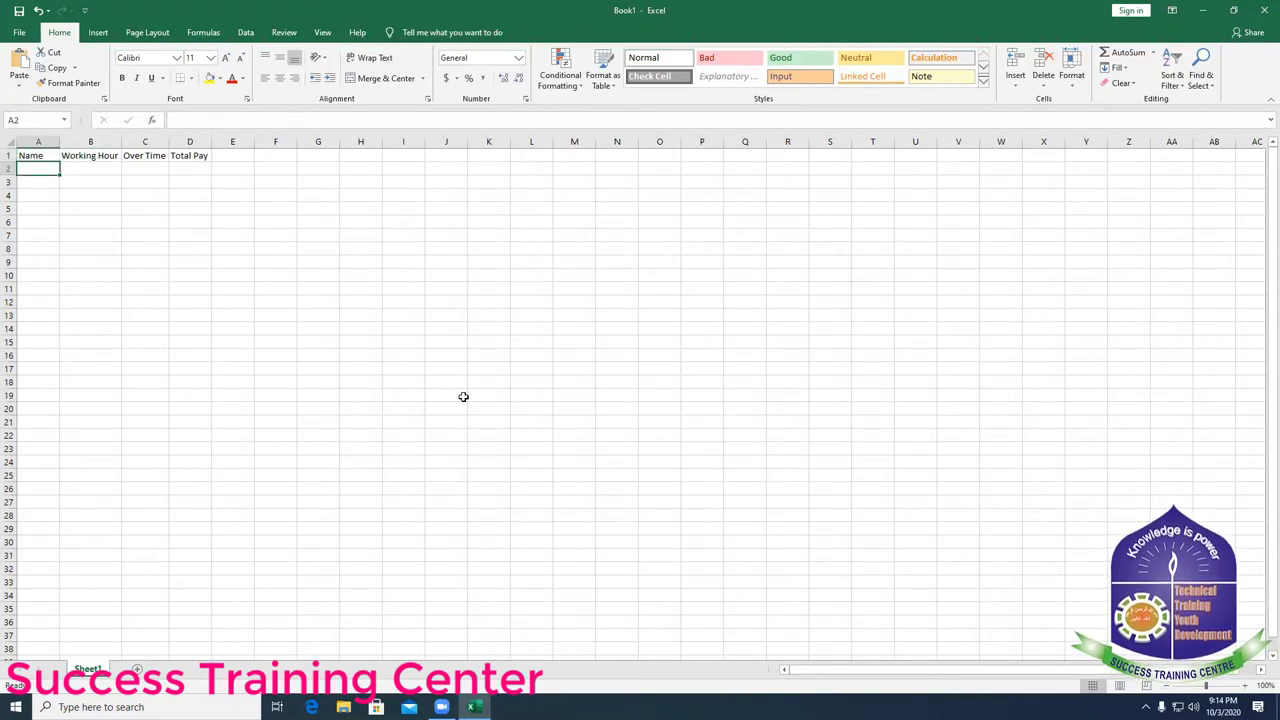
- Enter the first four employee names into A2:A5, overriding the autocomplete suggestion in A5
text(Alam)
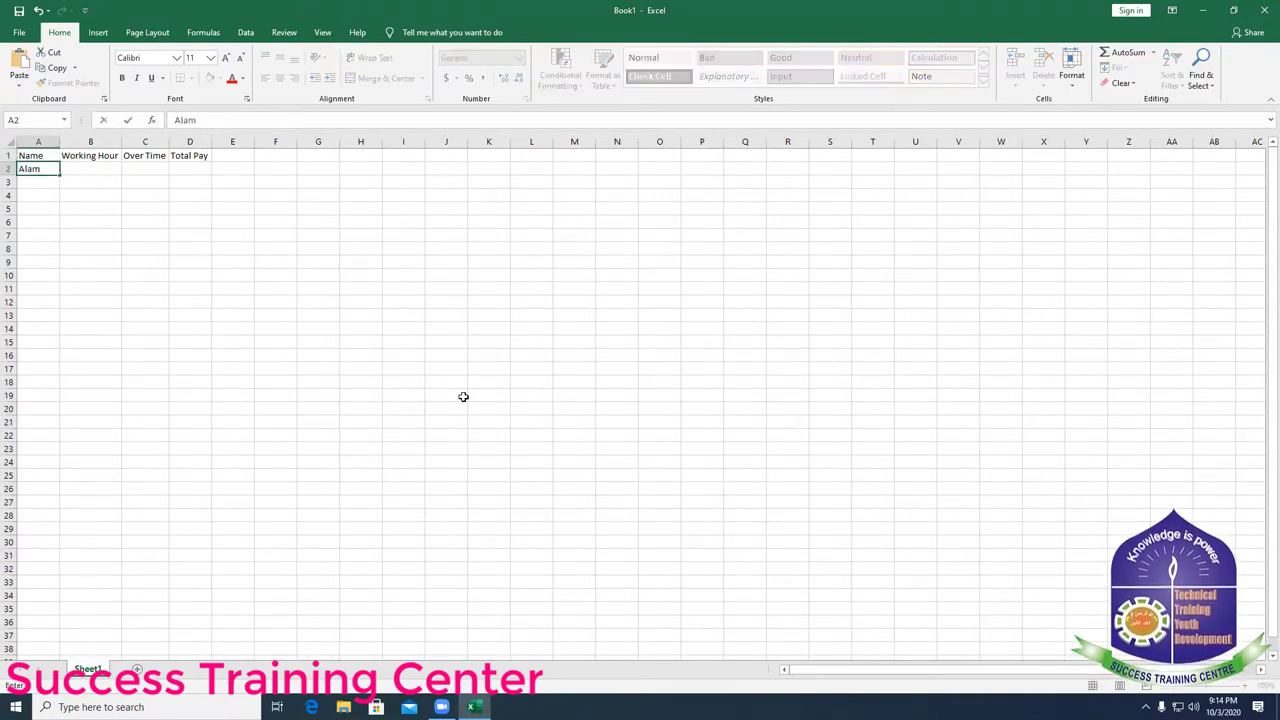
key(Return)
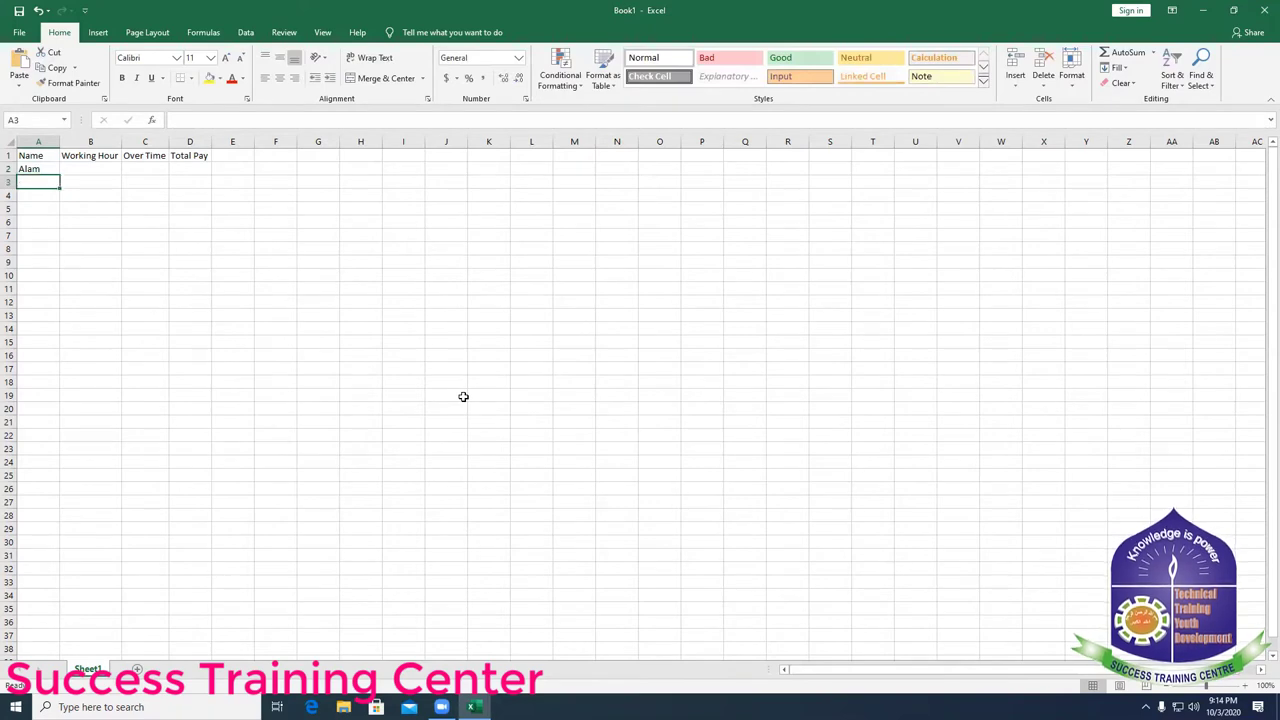
text(Hala)
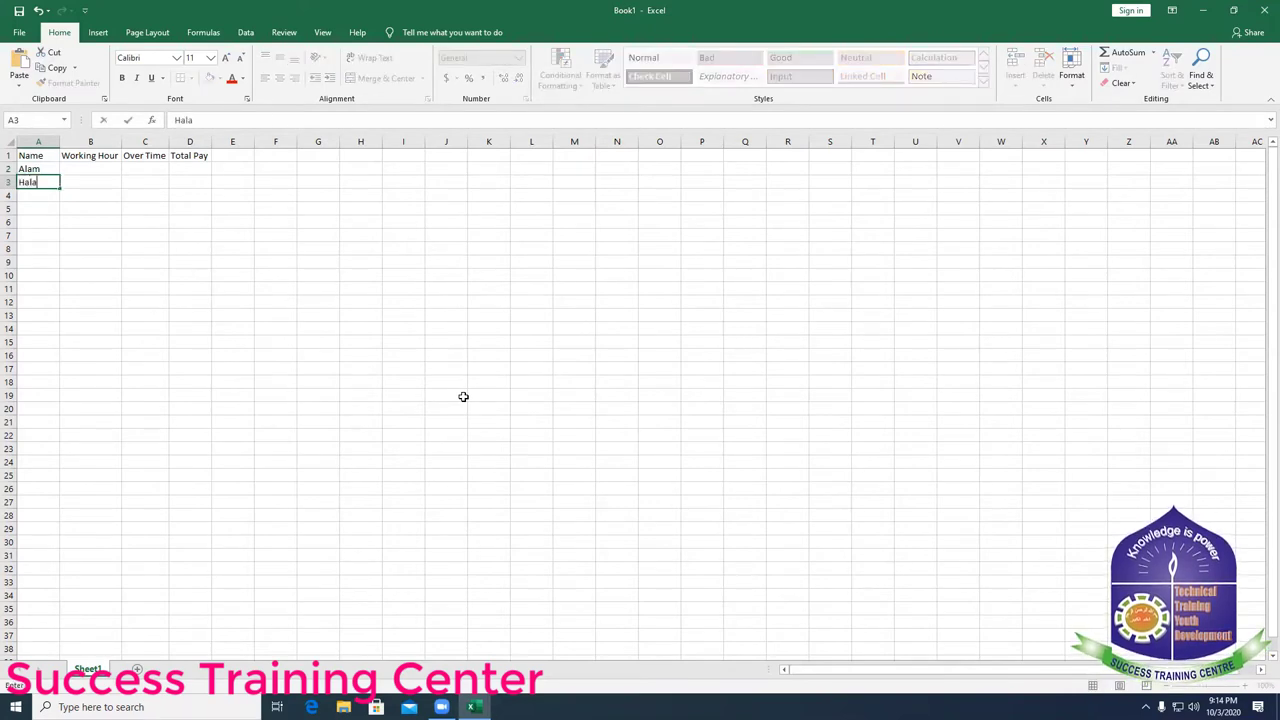
text(l)
key(Return)
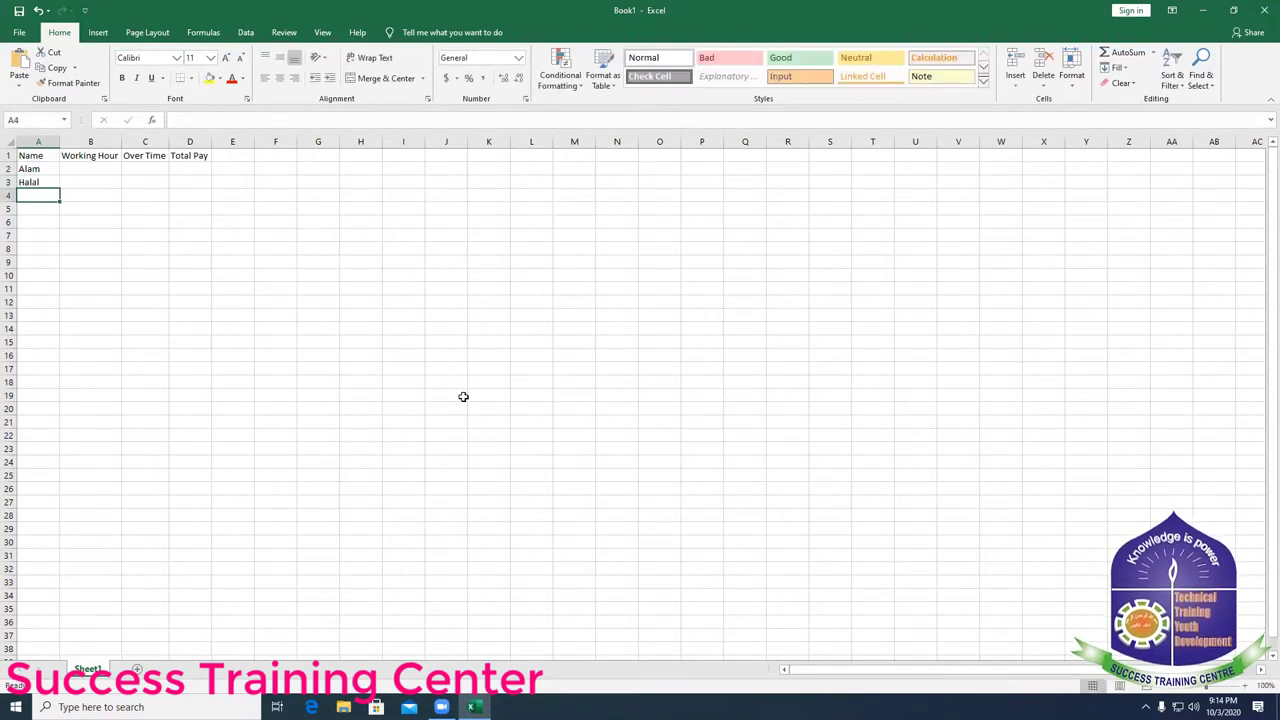
text(Sh)
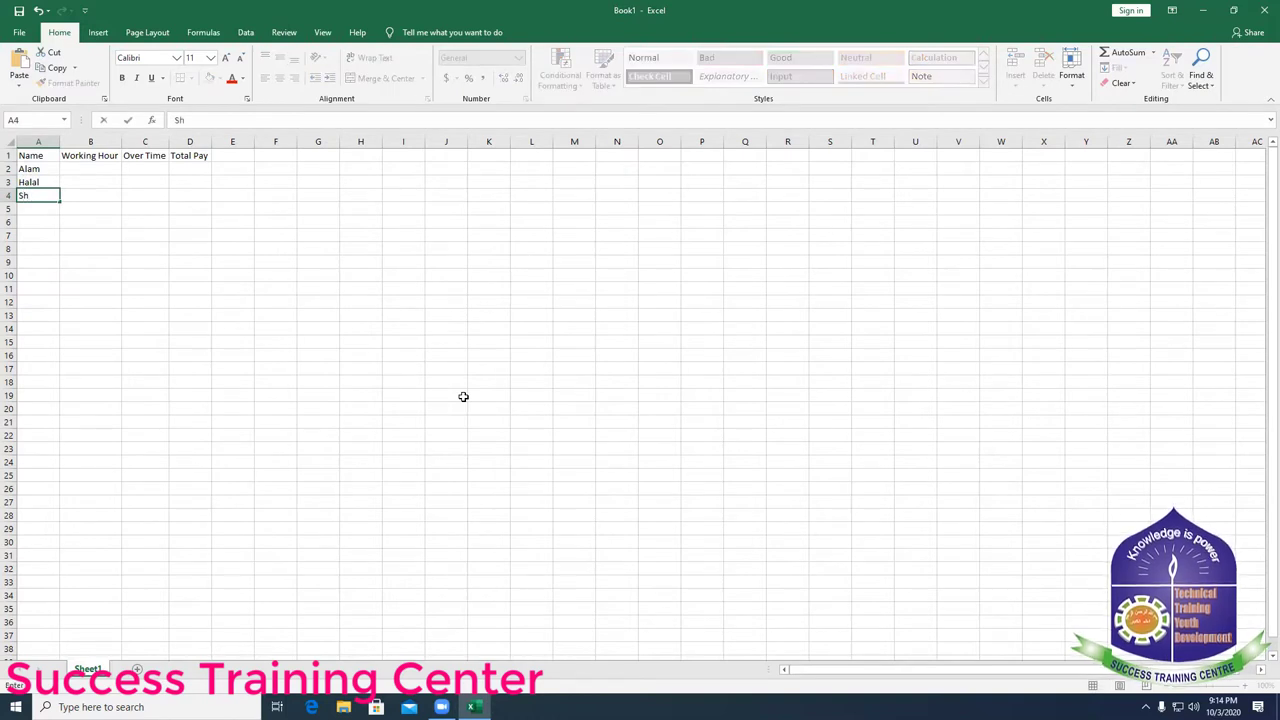
text(aid)
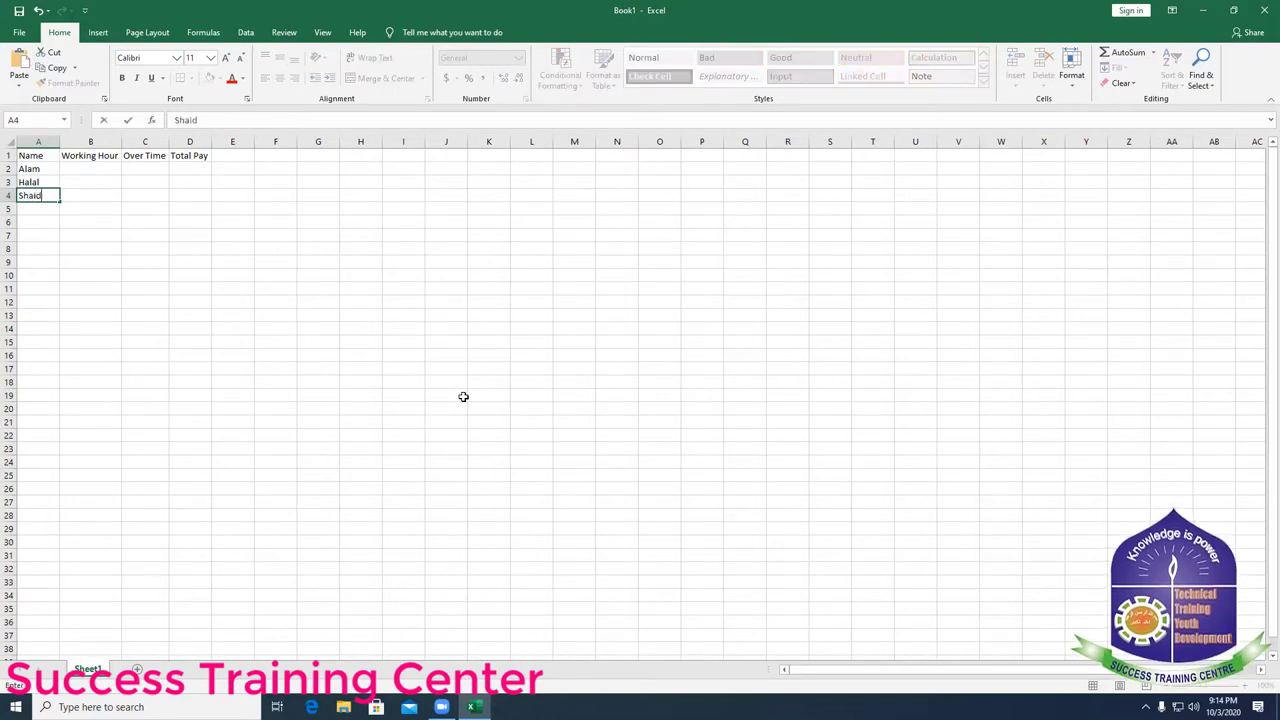
key(Return)
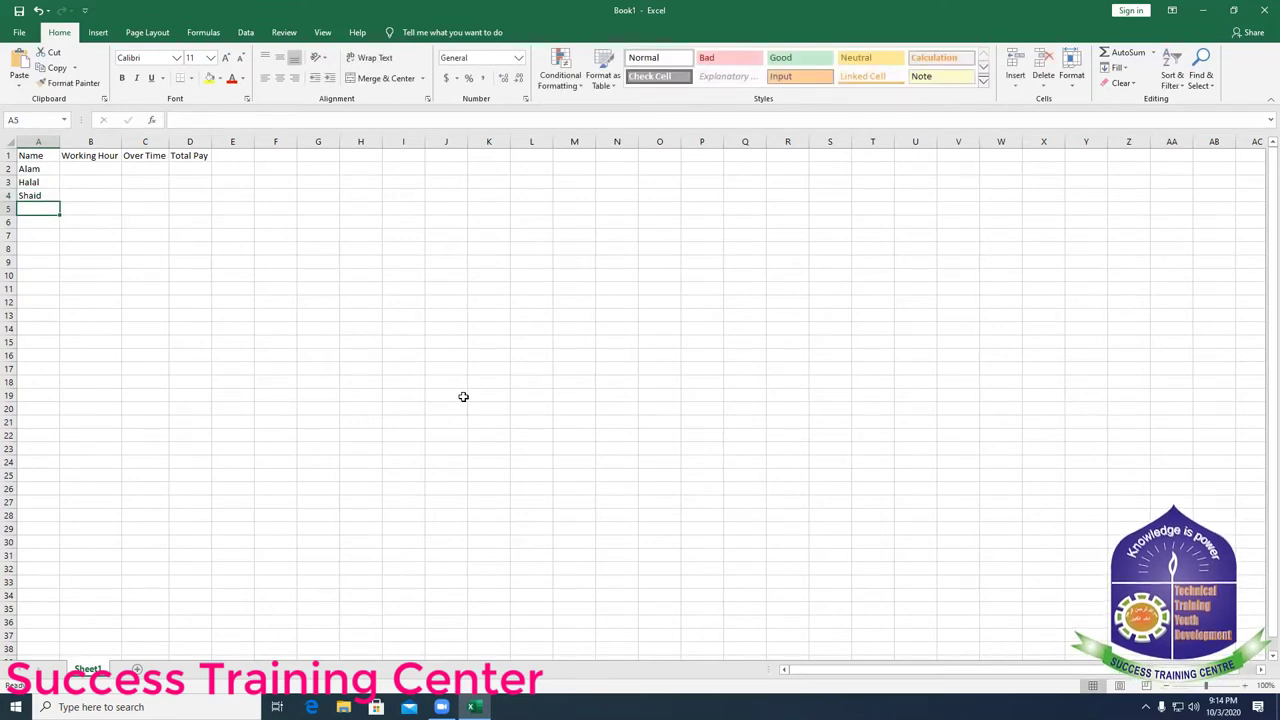
text(A)
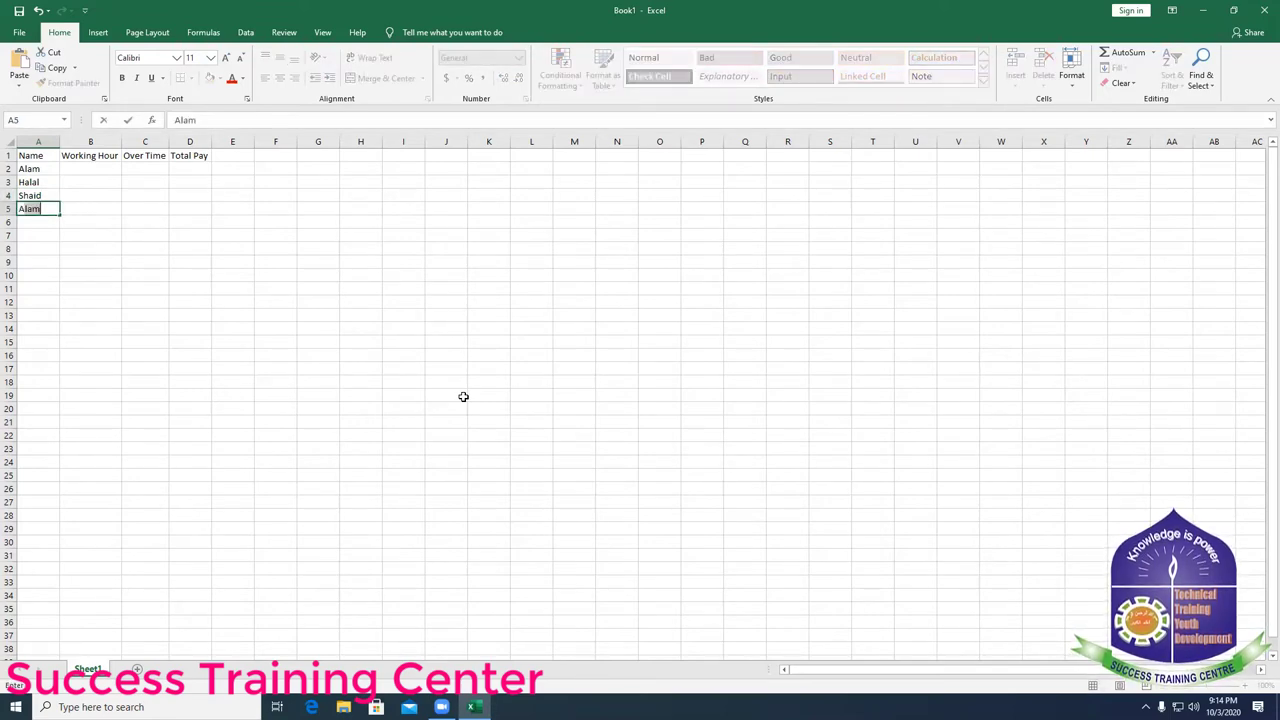
key(BackSpace)
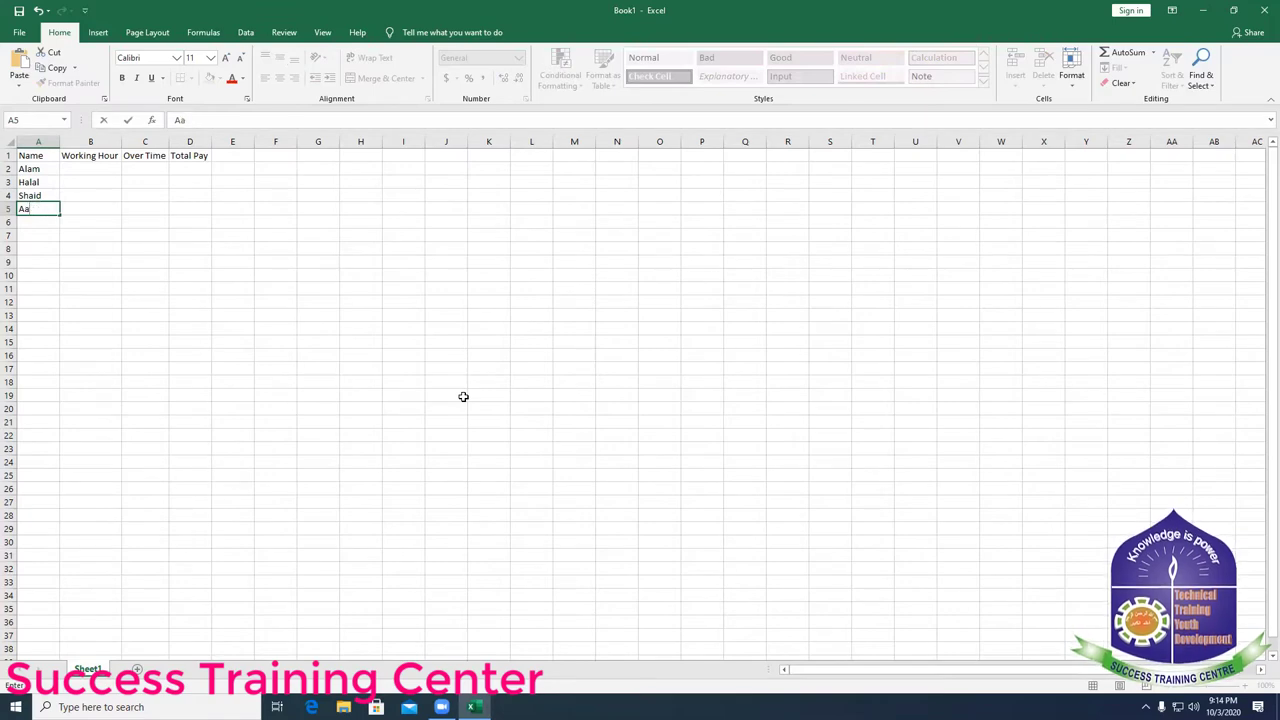
key(BackSpace)
text(A)
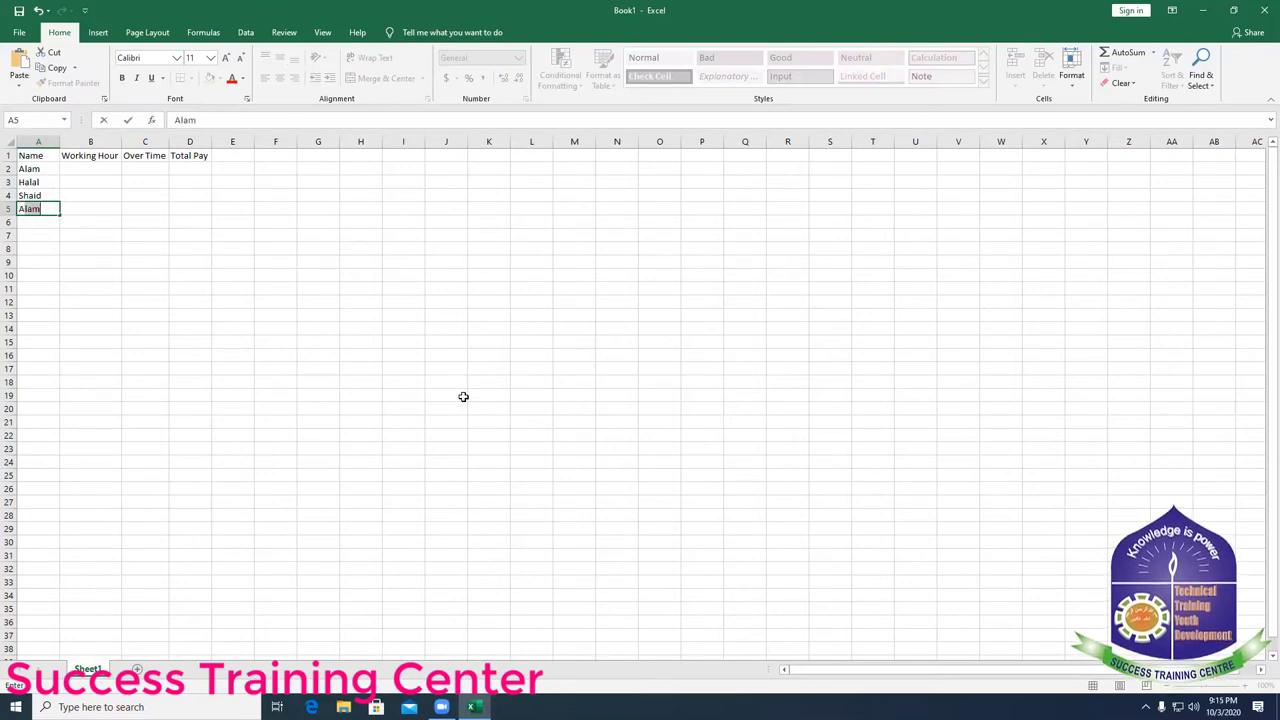
key(BackSpace)
key(BackSpace)
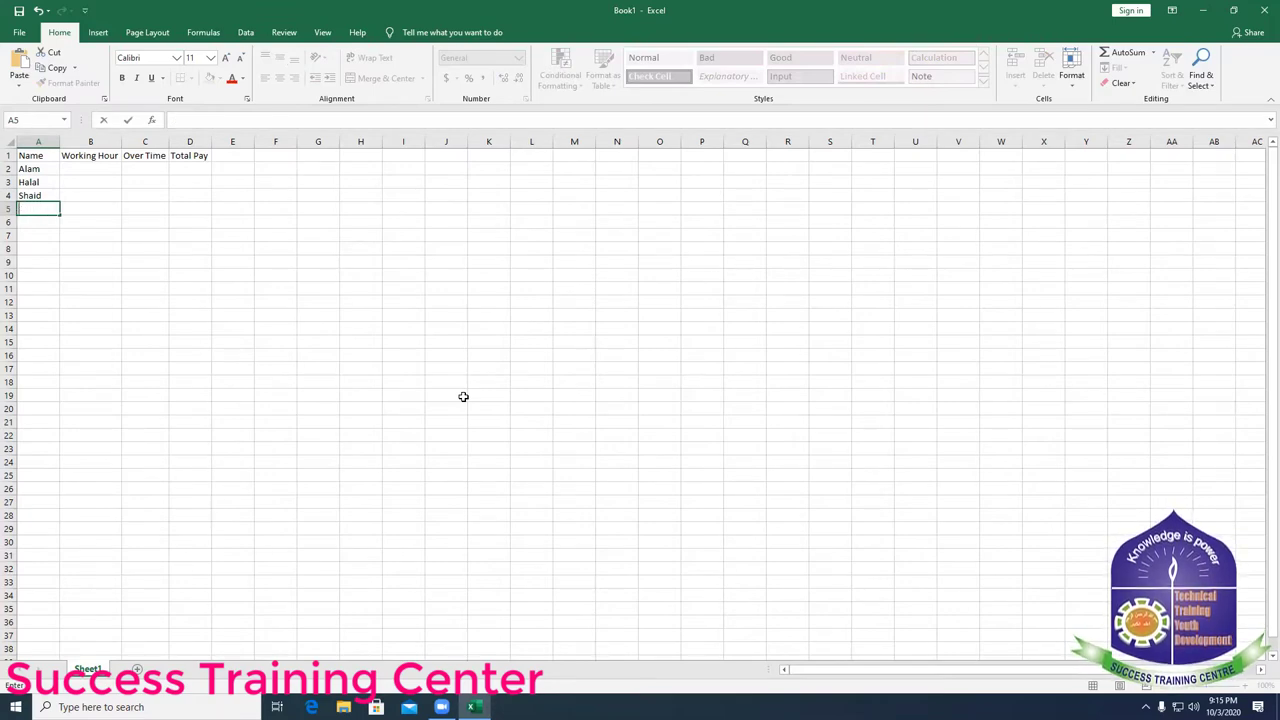
text(Za)
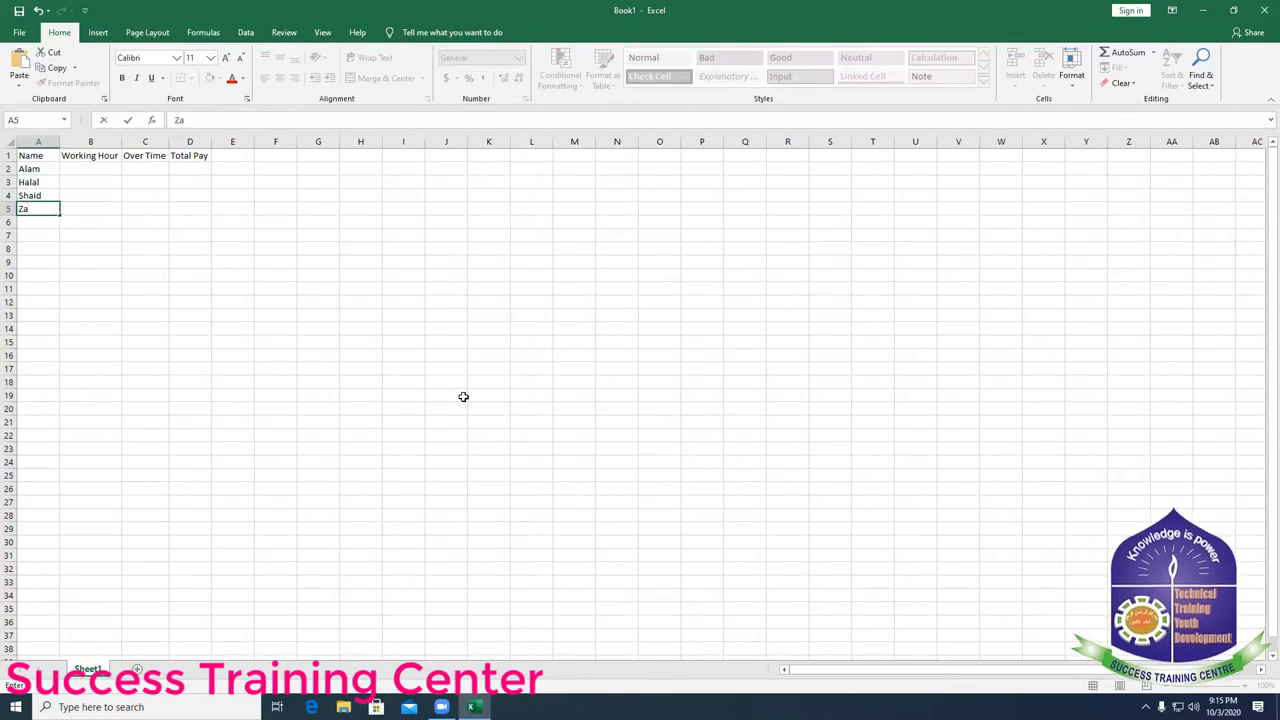
text(lir)
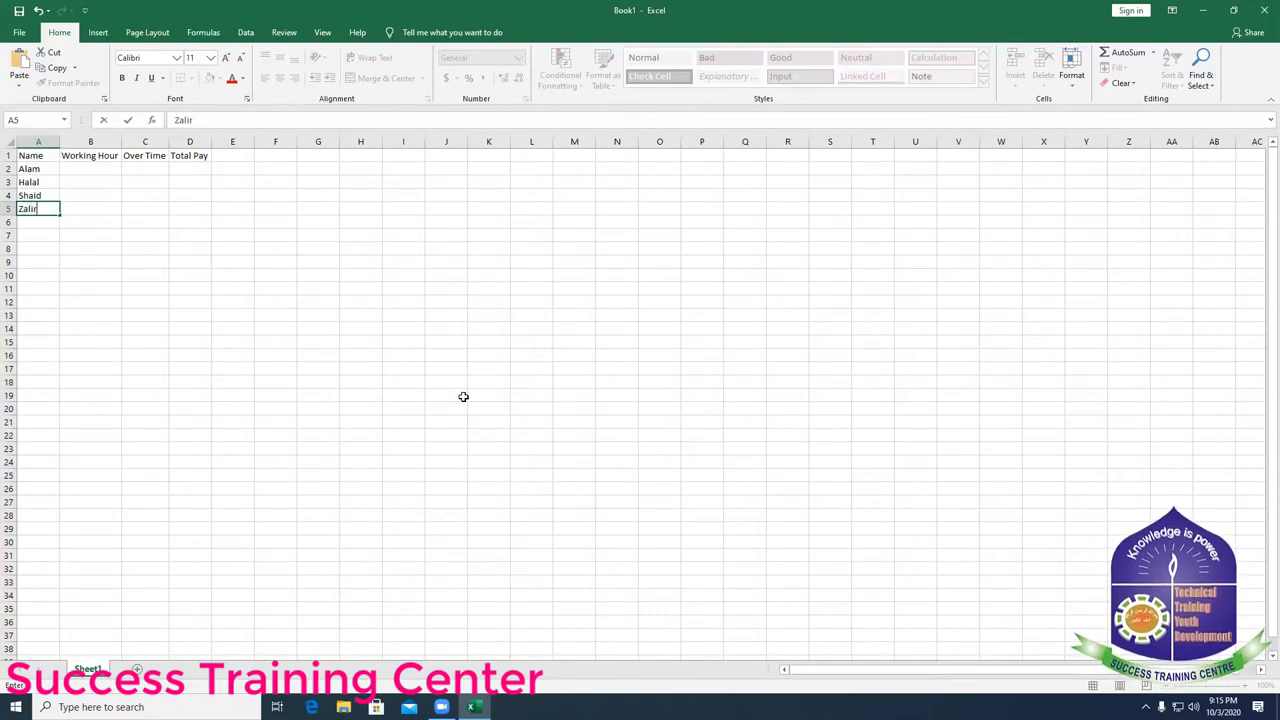
key(Return)
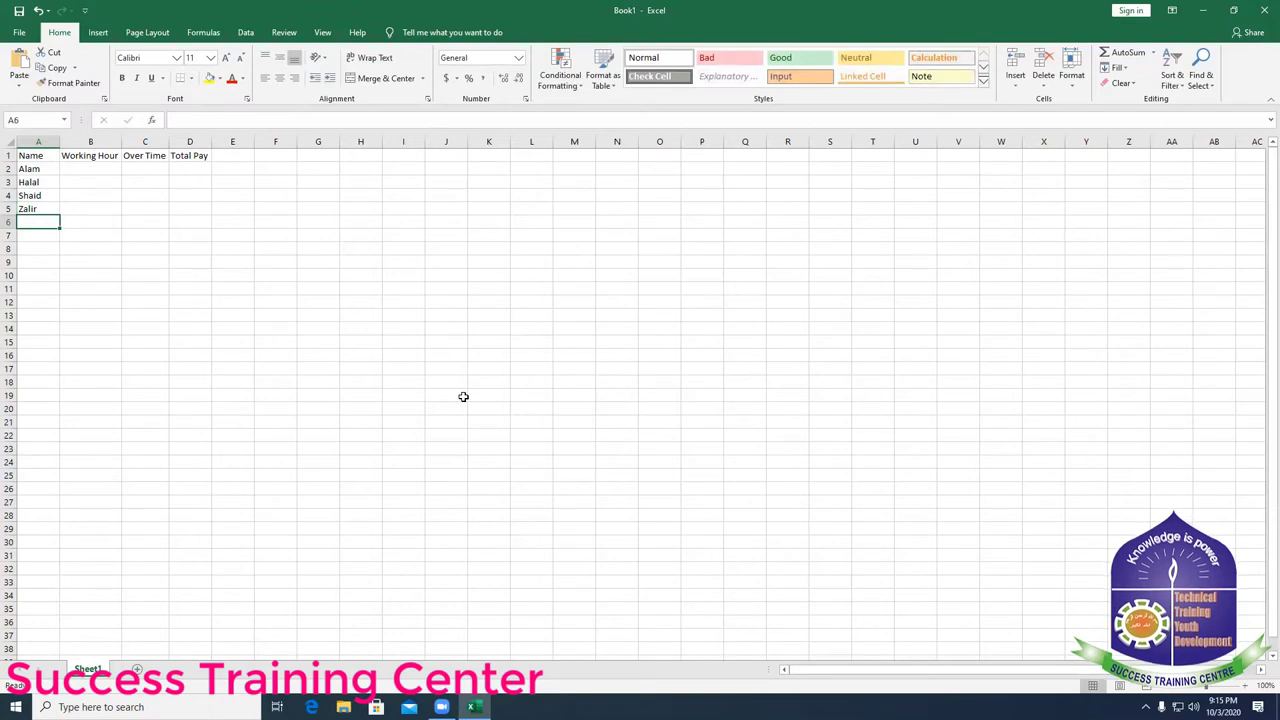
- Enter the remaining employee names into A6:A11, fixing the misspelled name in A8
text(Rana)
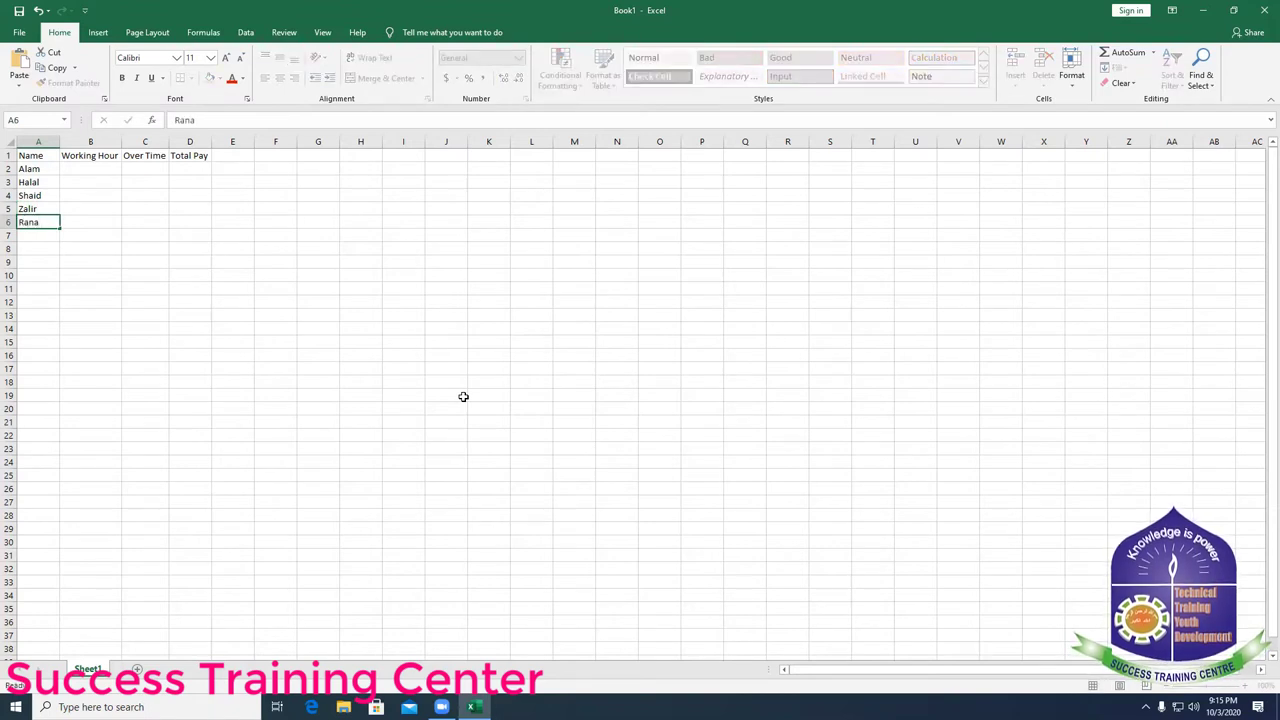
key(Return)
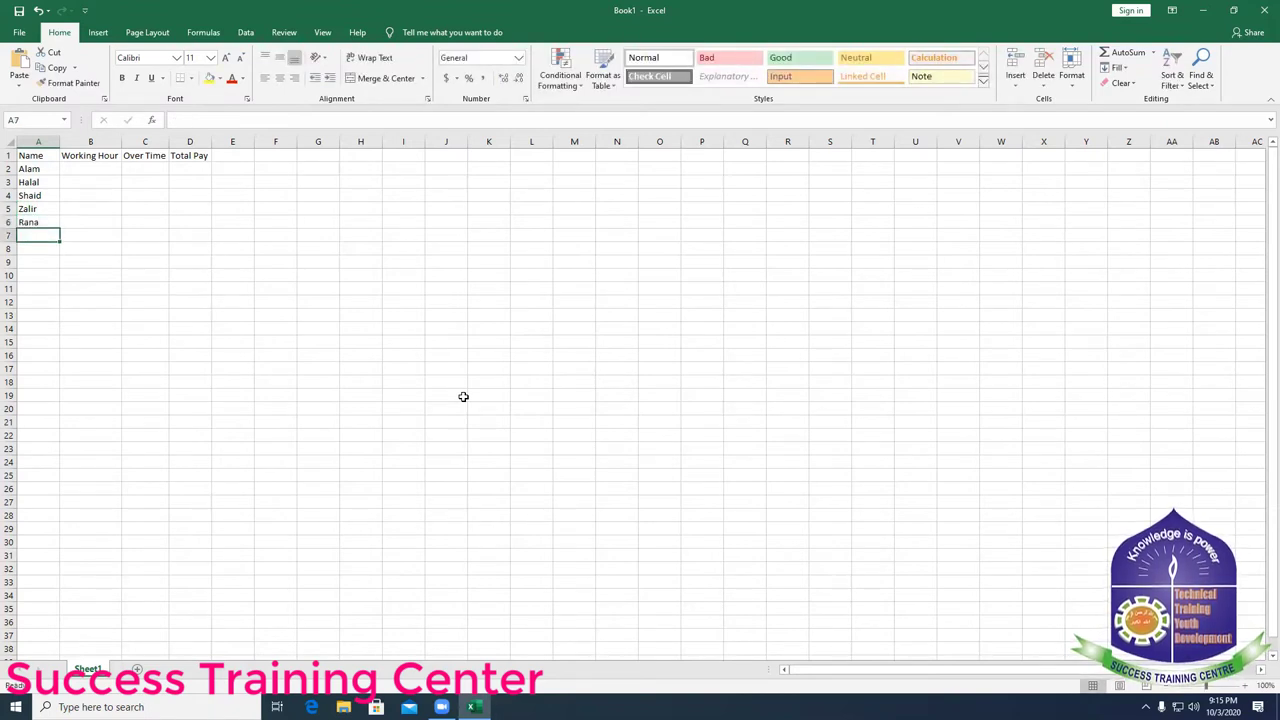
text(Rafiq)
key(Return)
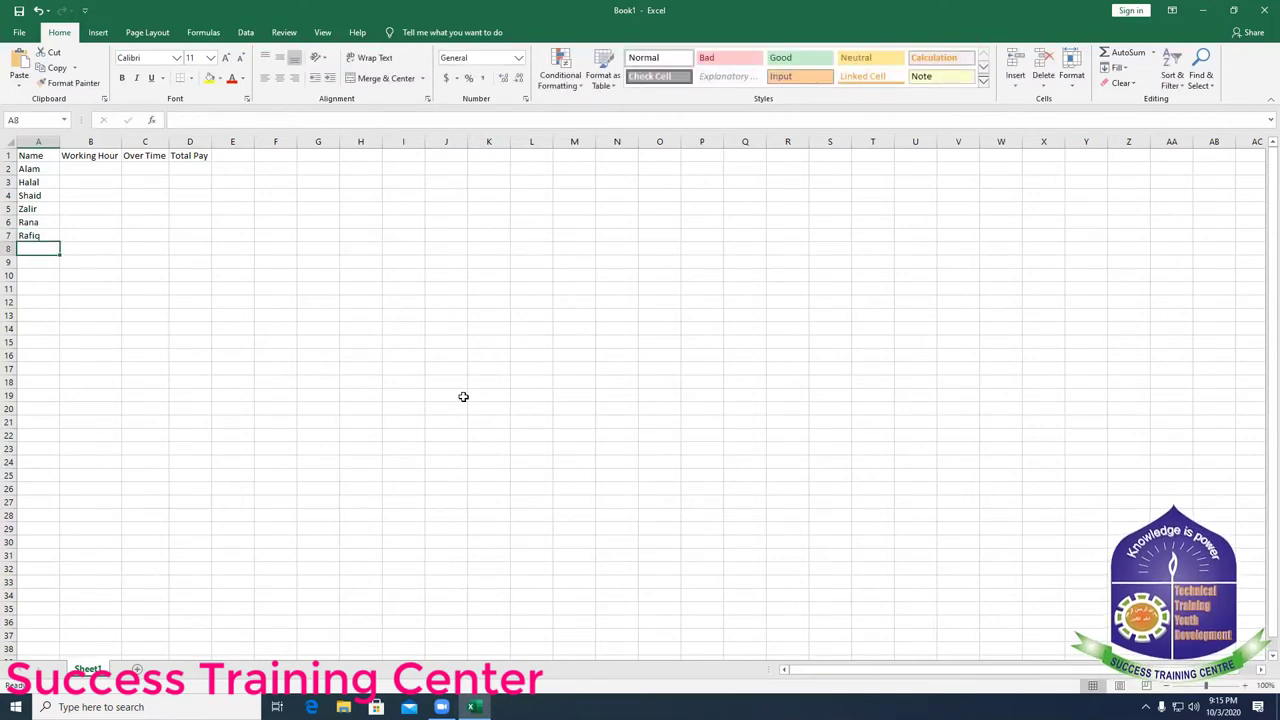
text(Even)
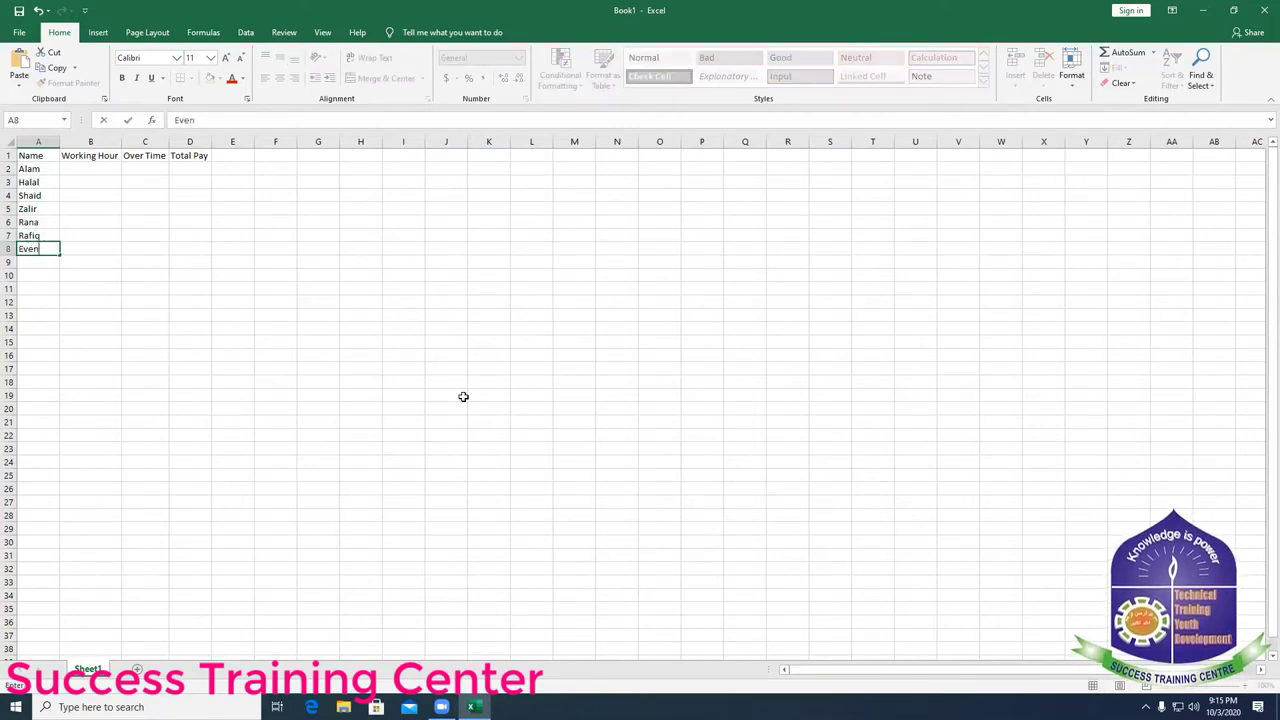
key(BackSpace)
key(BackSpace)
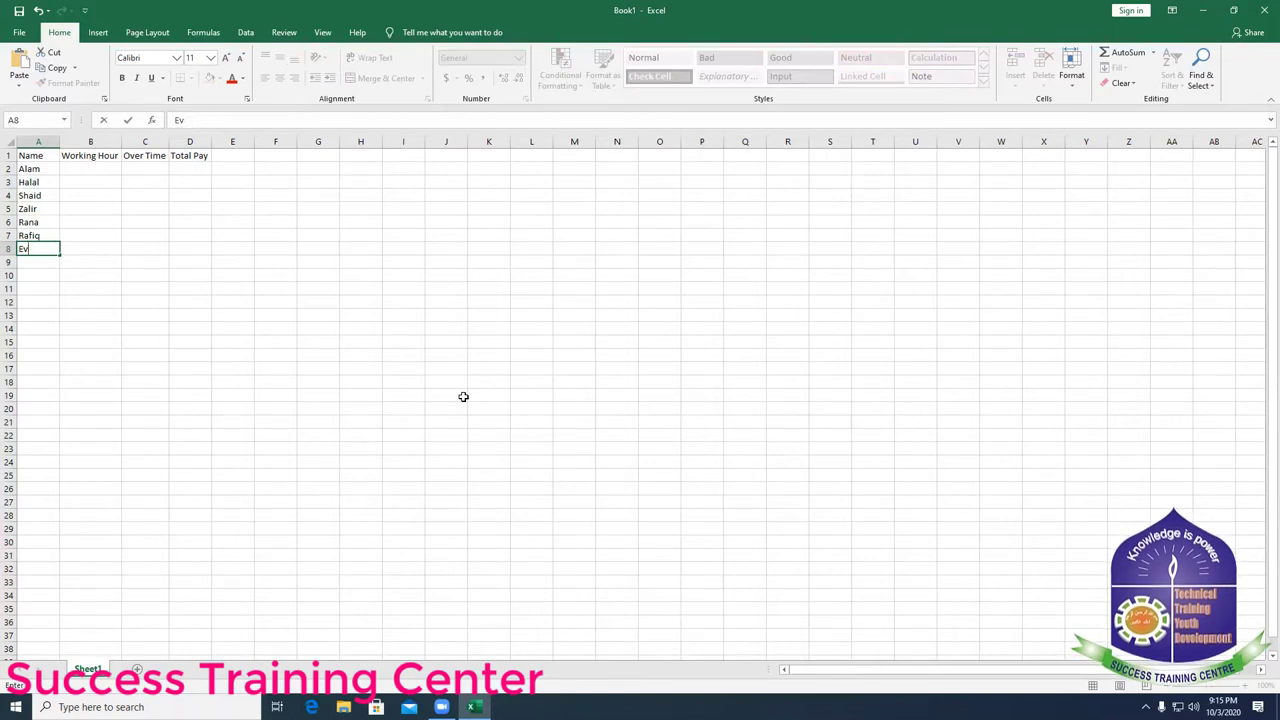
text(an)
key(Return)
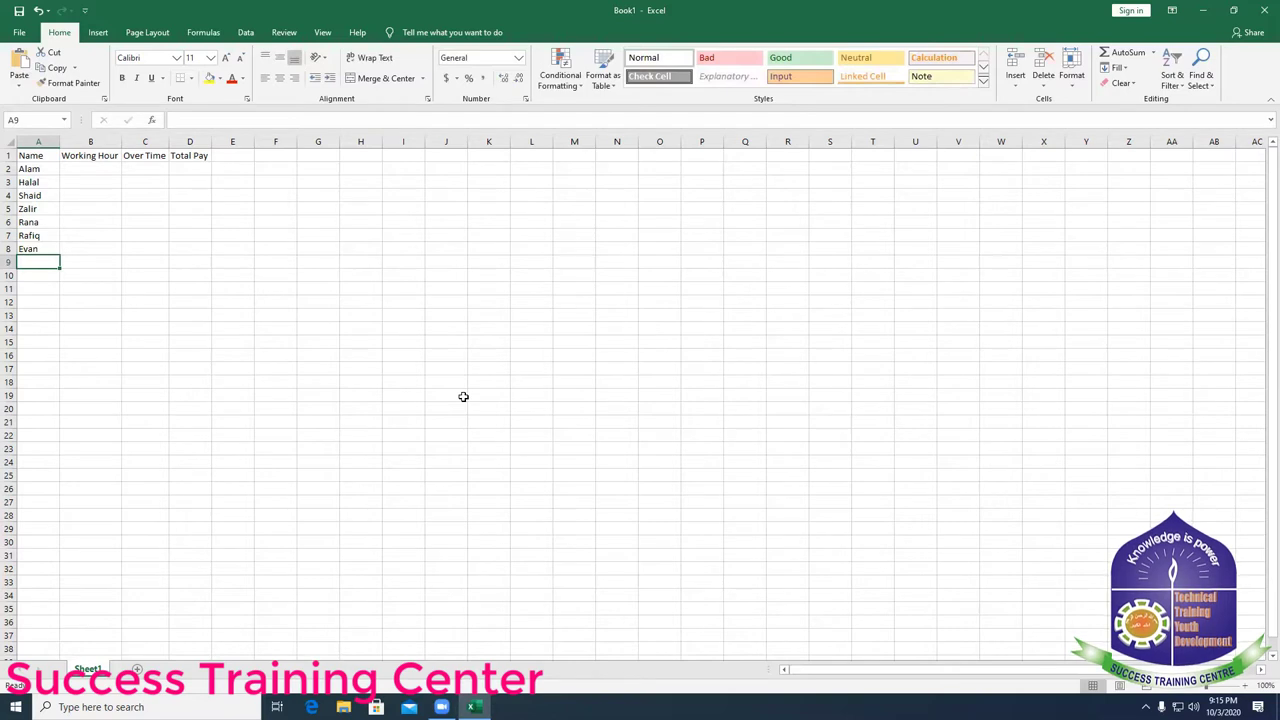
text(Navid)
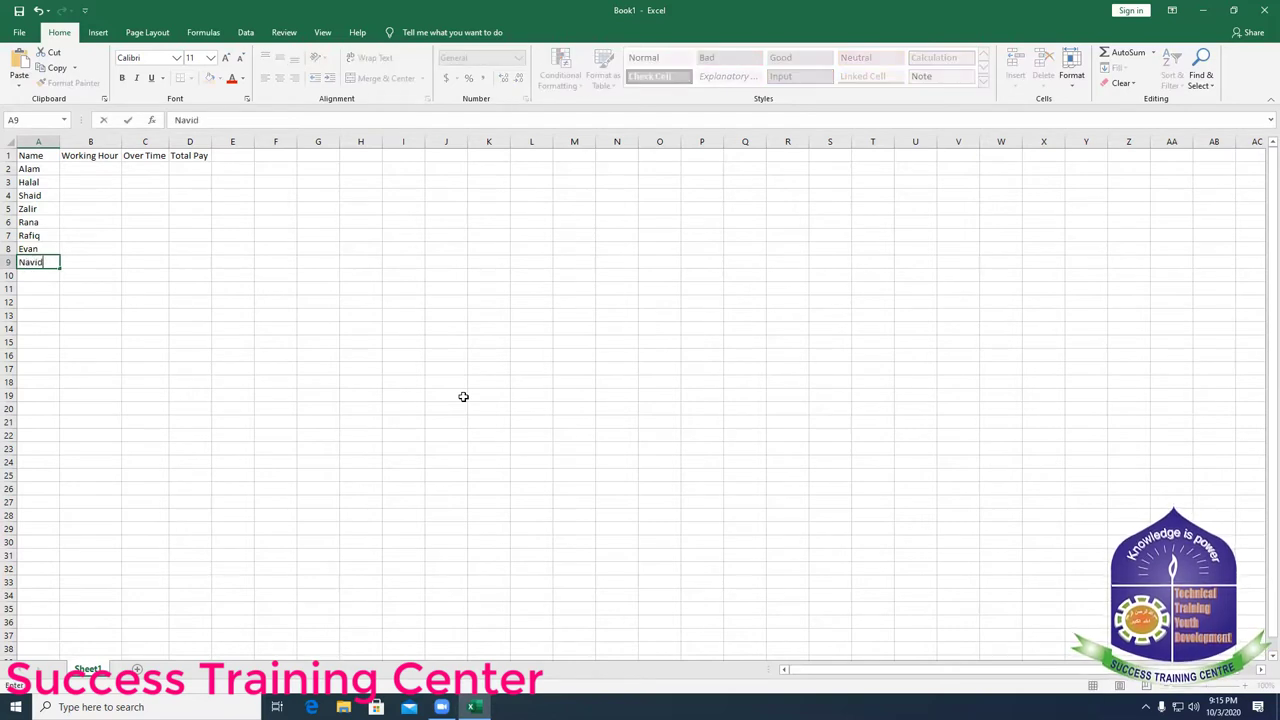
key(Return)
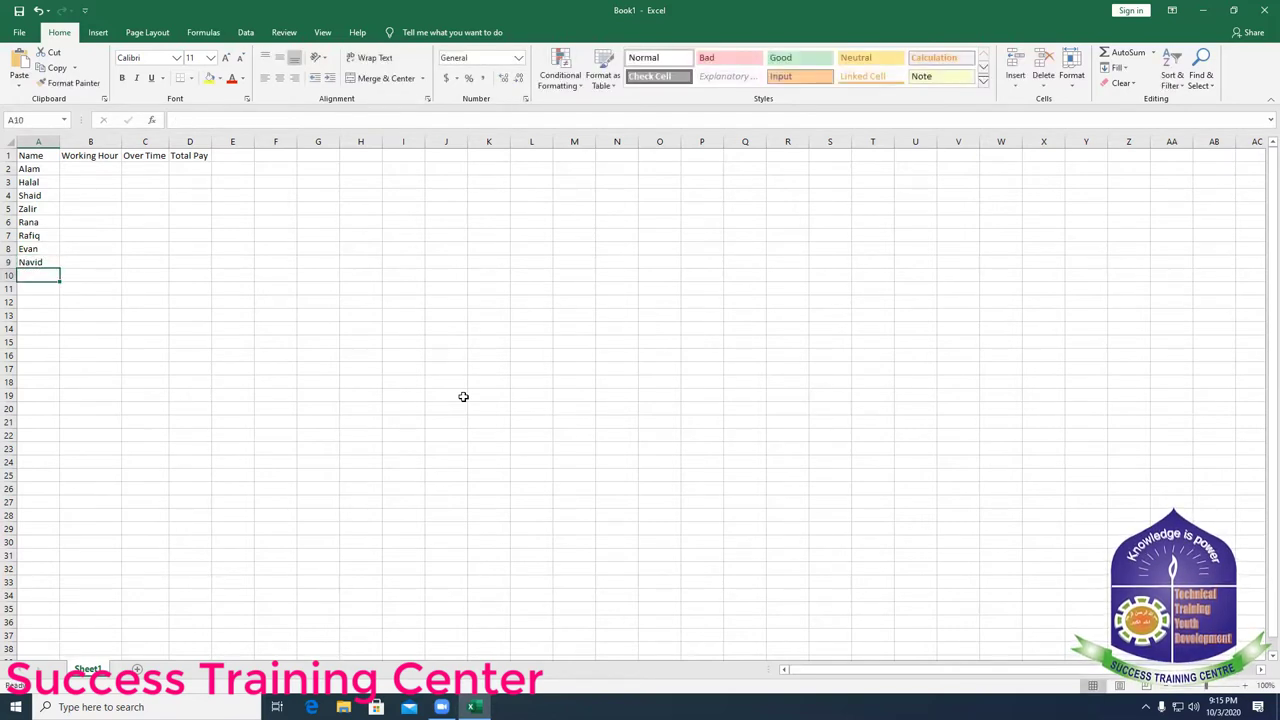
text(Latif)
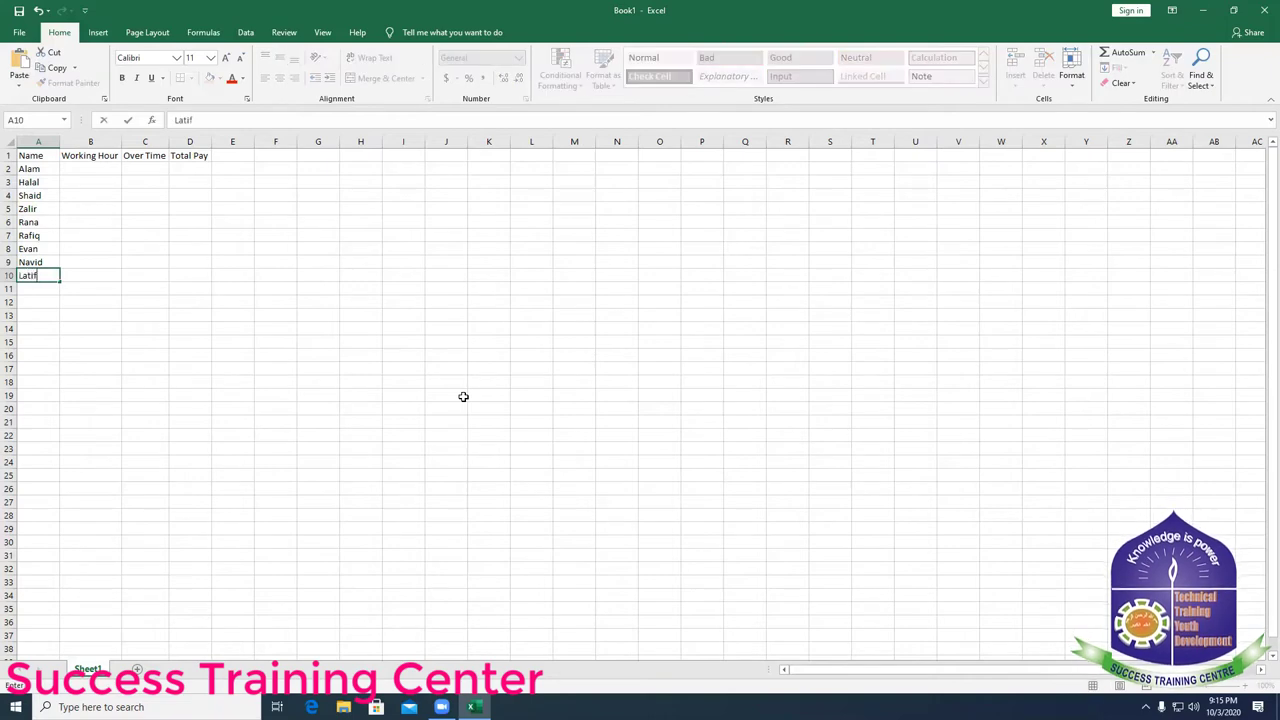
key(Return)
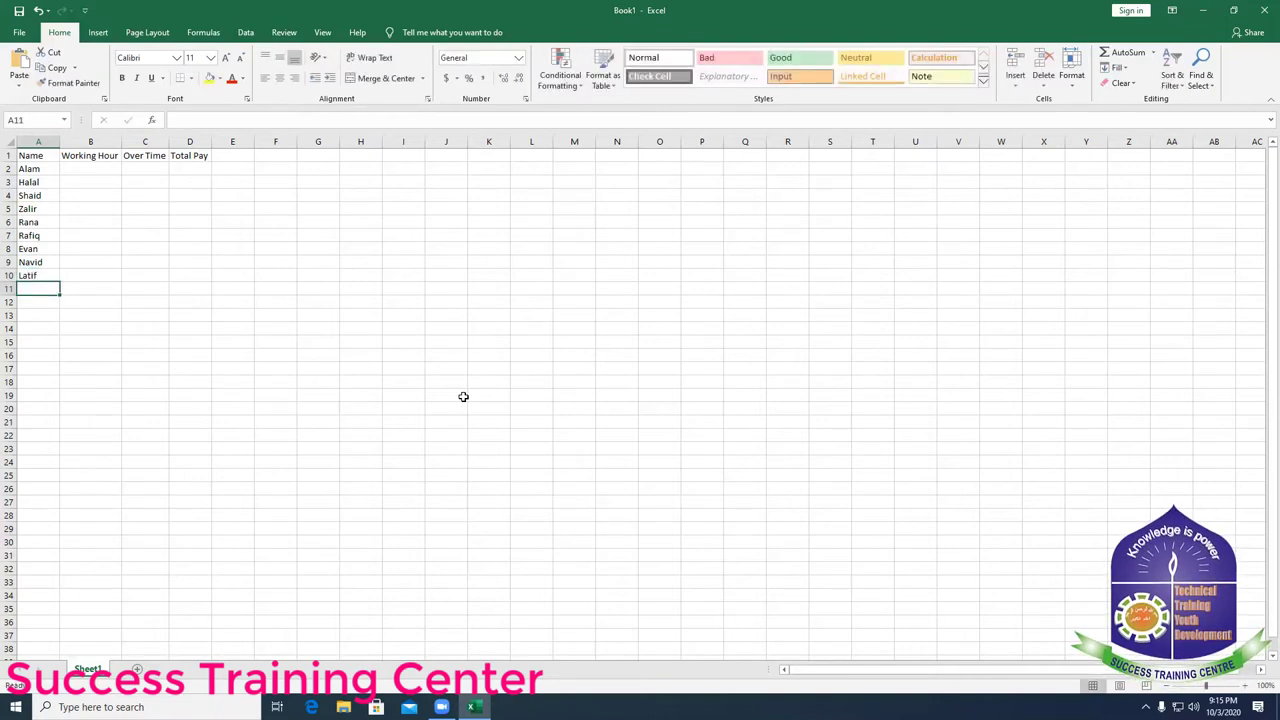
text(Omar)
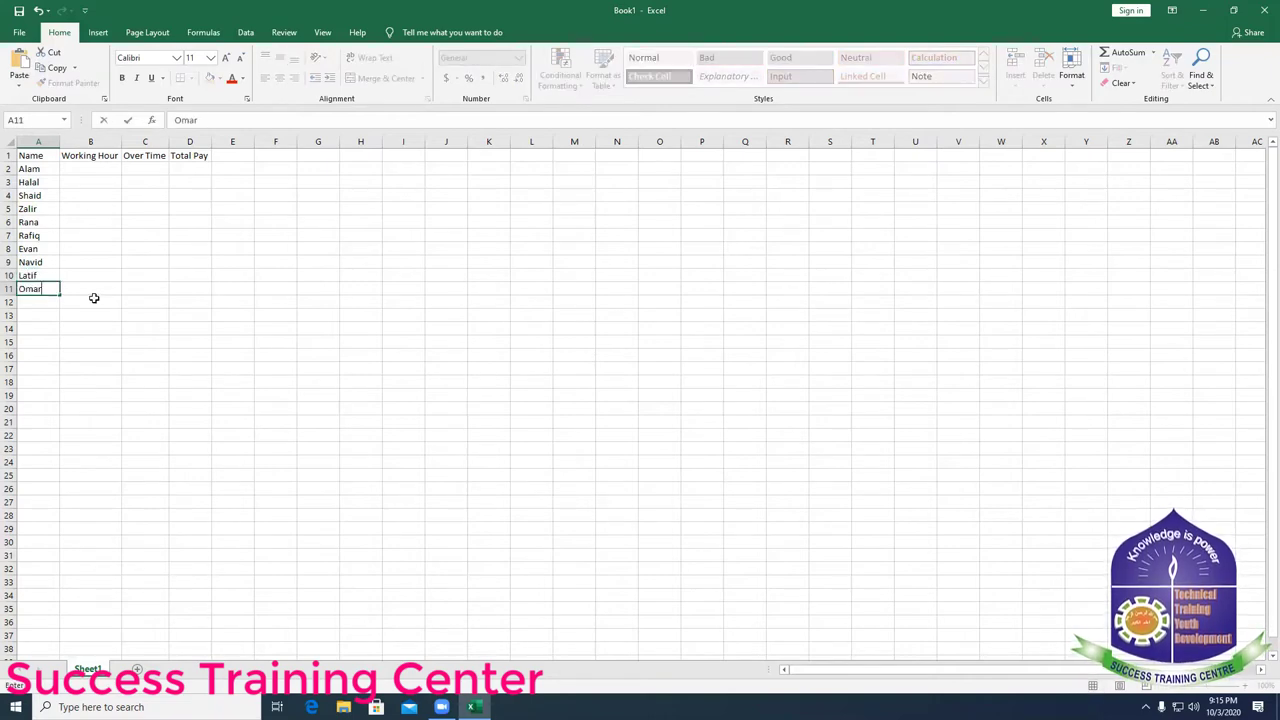
- Fill B2:B11 with working hours 5, 6, 8, 9, 12, 16, 14, 10, 8, 9
click(93, 172)
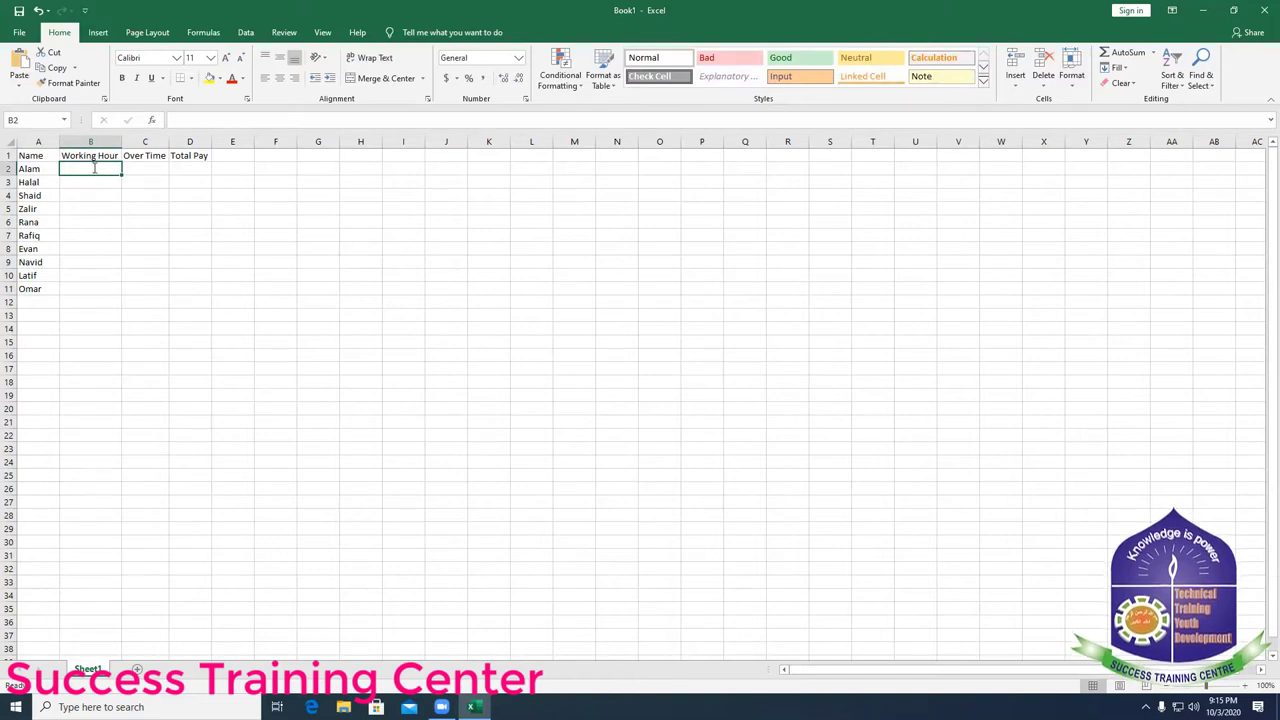
text(5)
key(Return)
text(6)
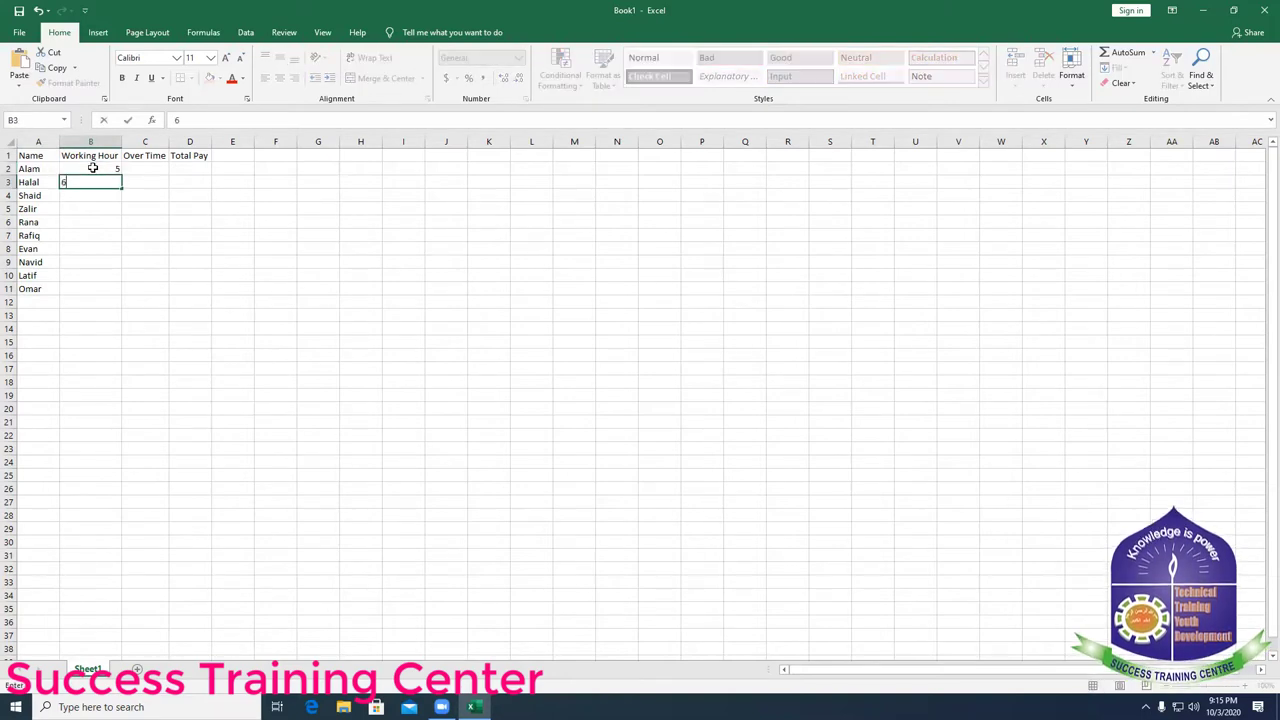
key(Return)
text(8)
key(Return)
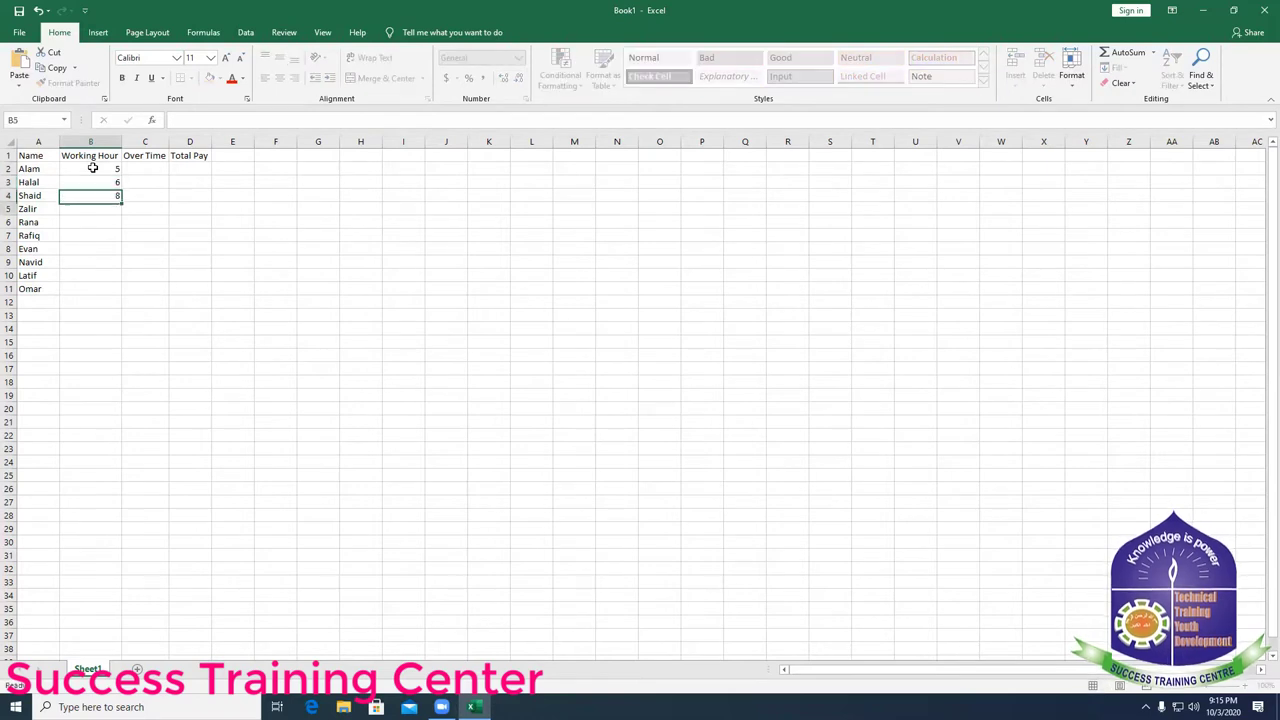
text(9)
key(Return)
text(1)
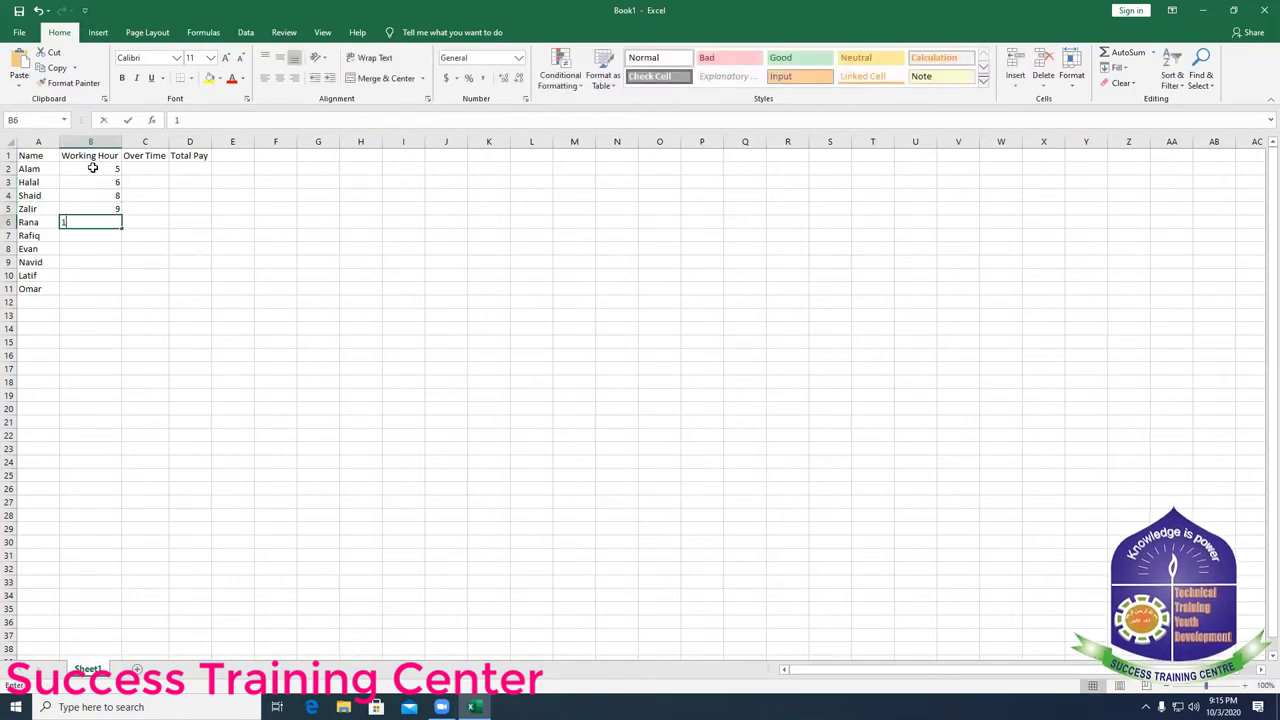
text(2)
key(Return)
text(16)
key(Return)
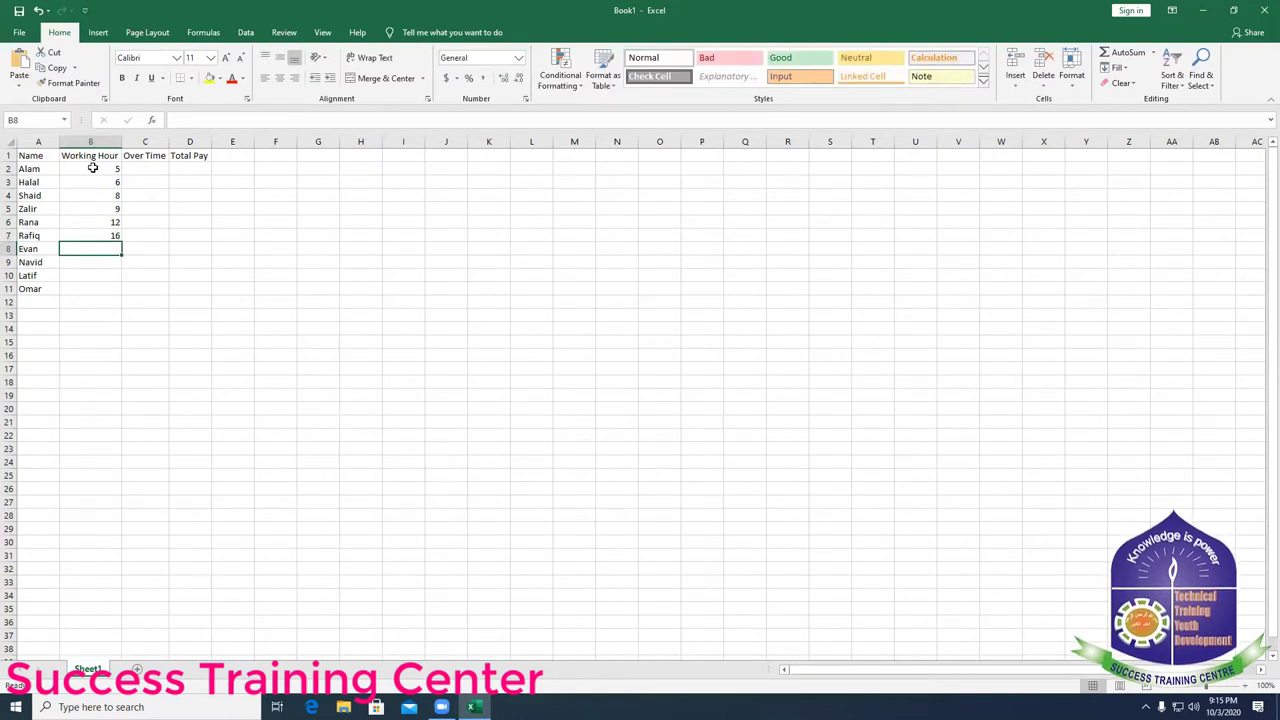
text(14)
key(Return)
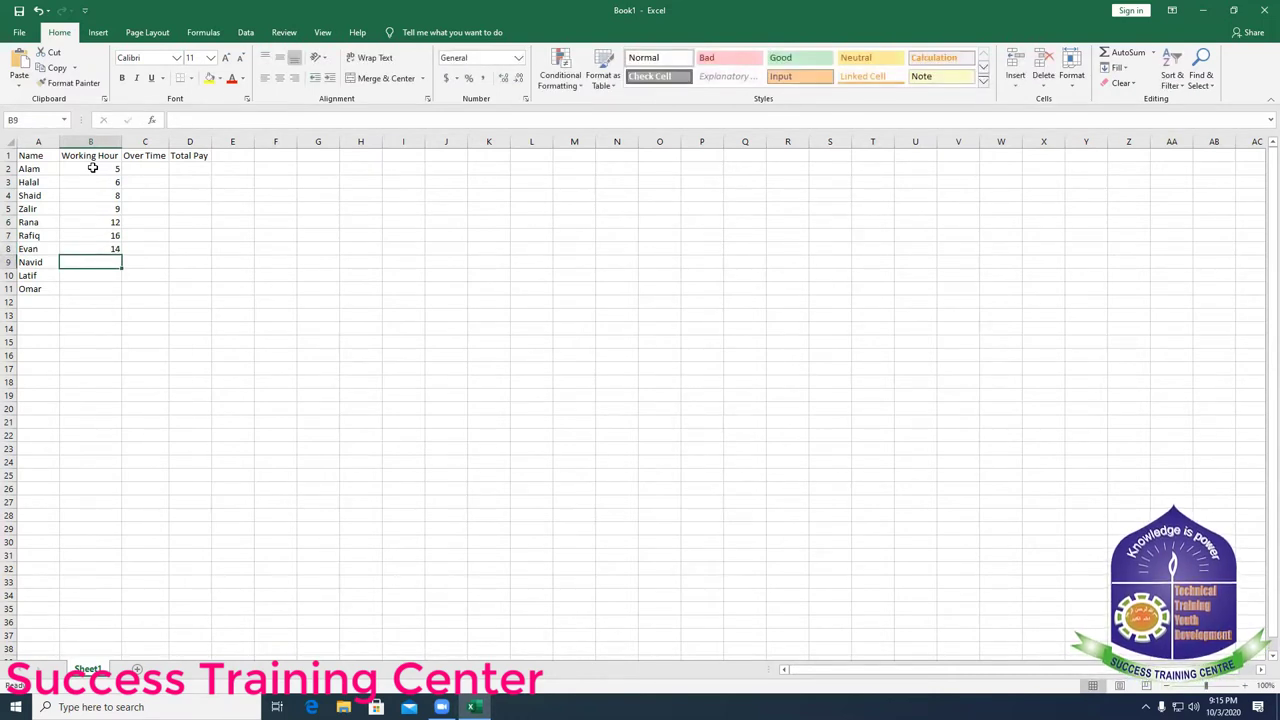
text(10)
key(Return)
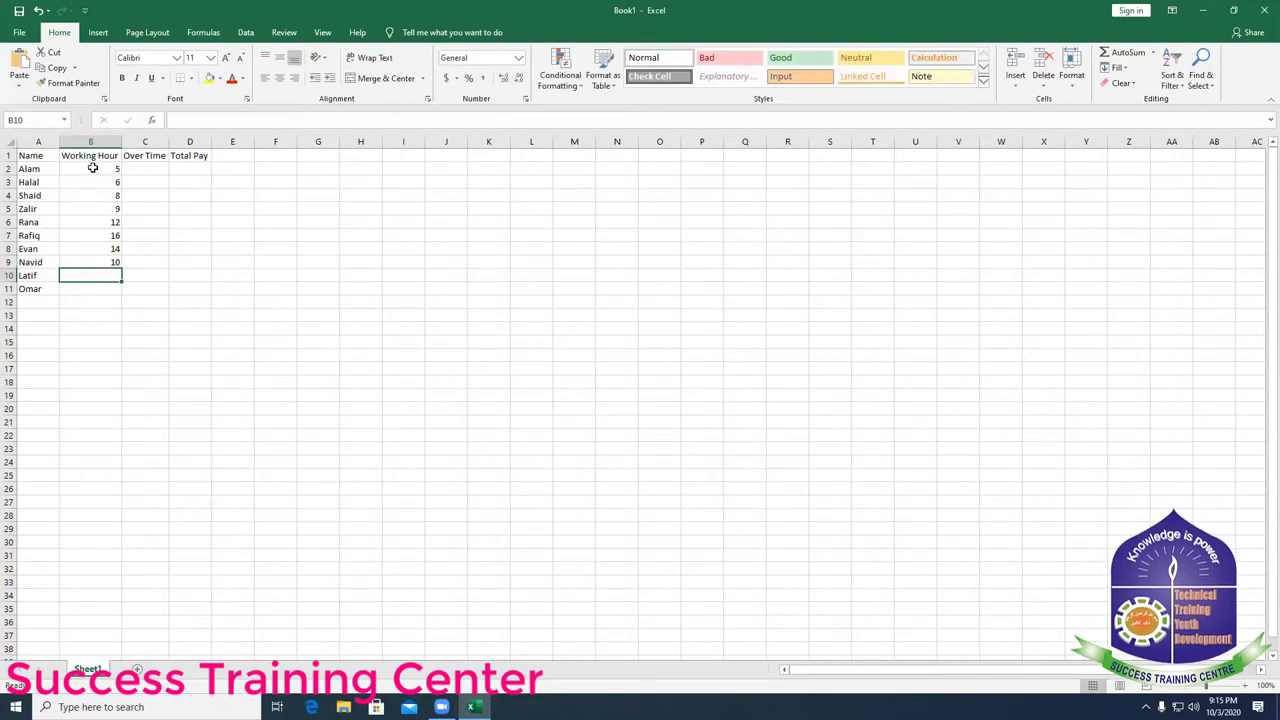
text(8)
key(Return)
text(9)
key(Return)
click(143, 170)
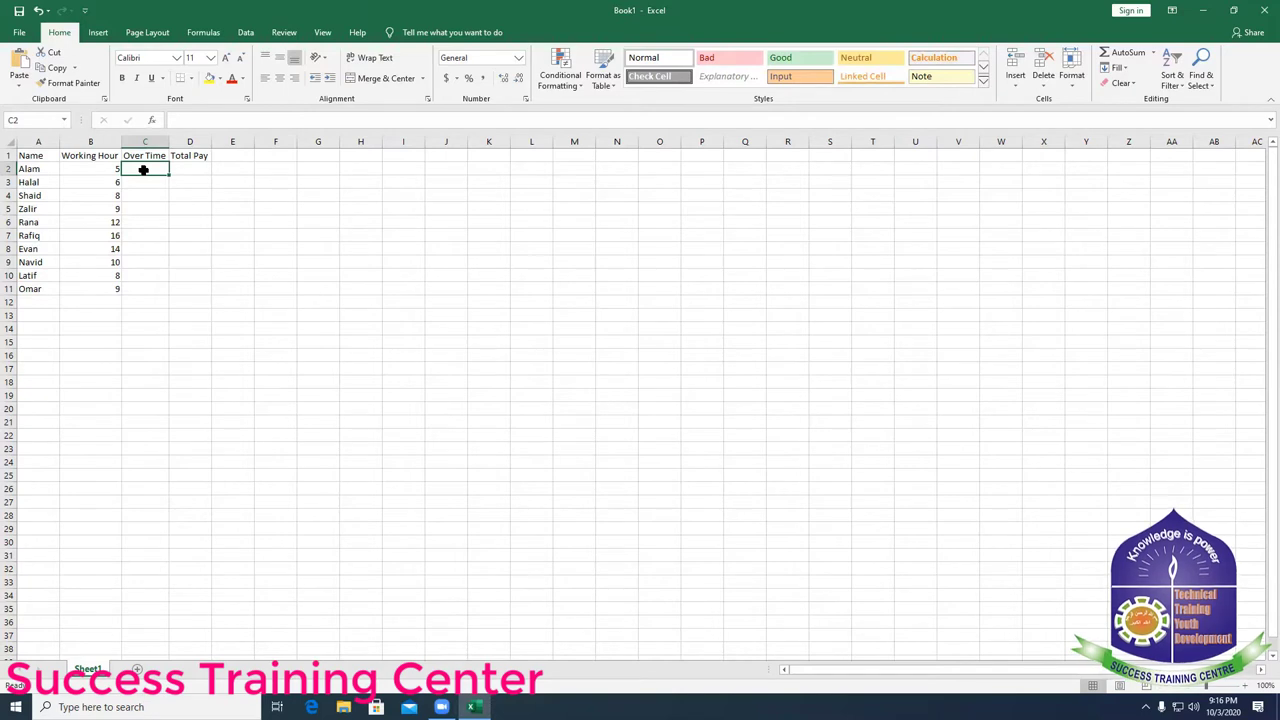
- Start C2's formula as =IF(B2>8, after cancelling a false start
double_click(143, 170)
text(=)
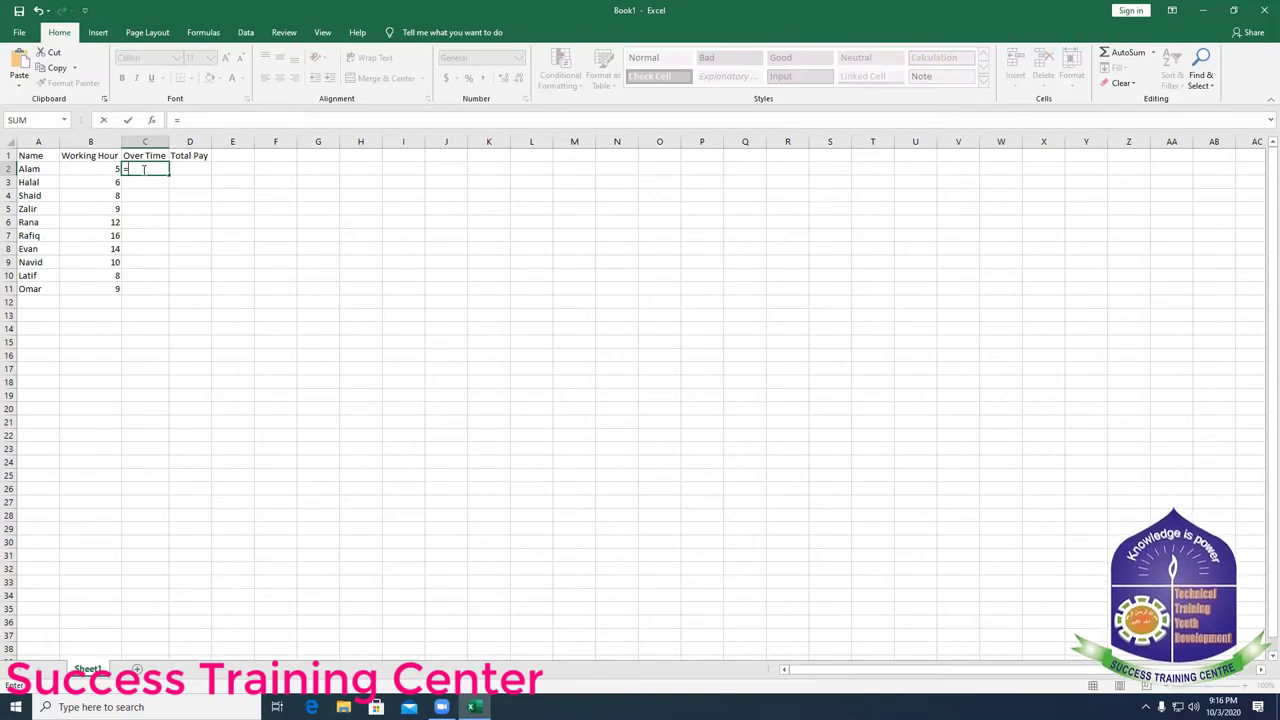
text(()
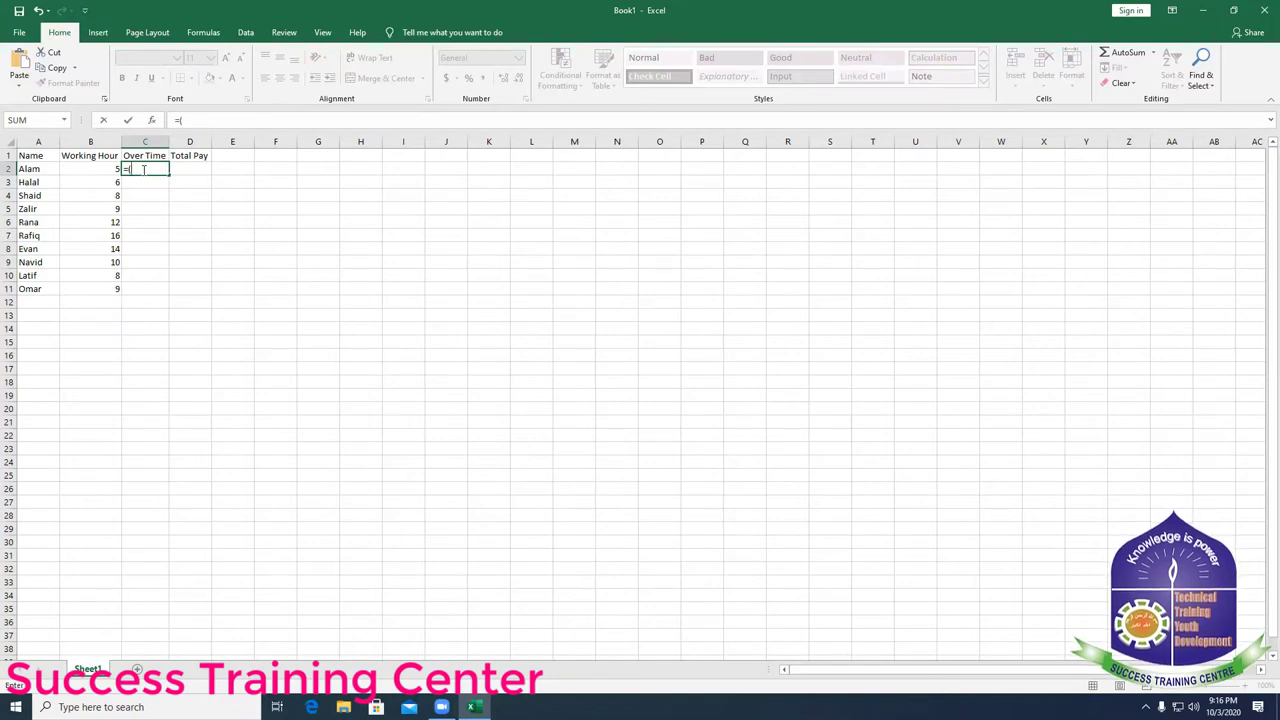
key(Escape)
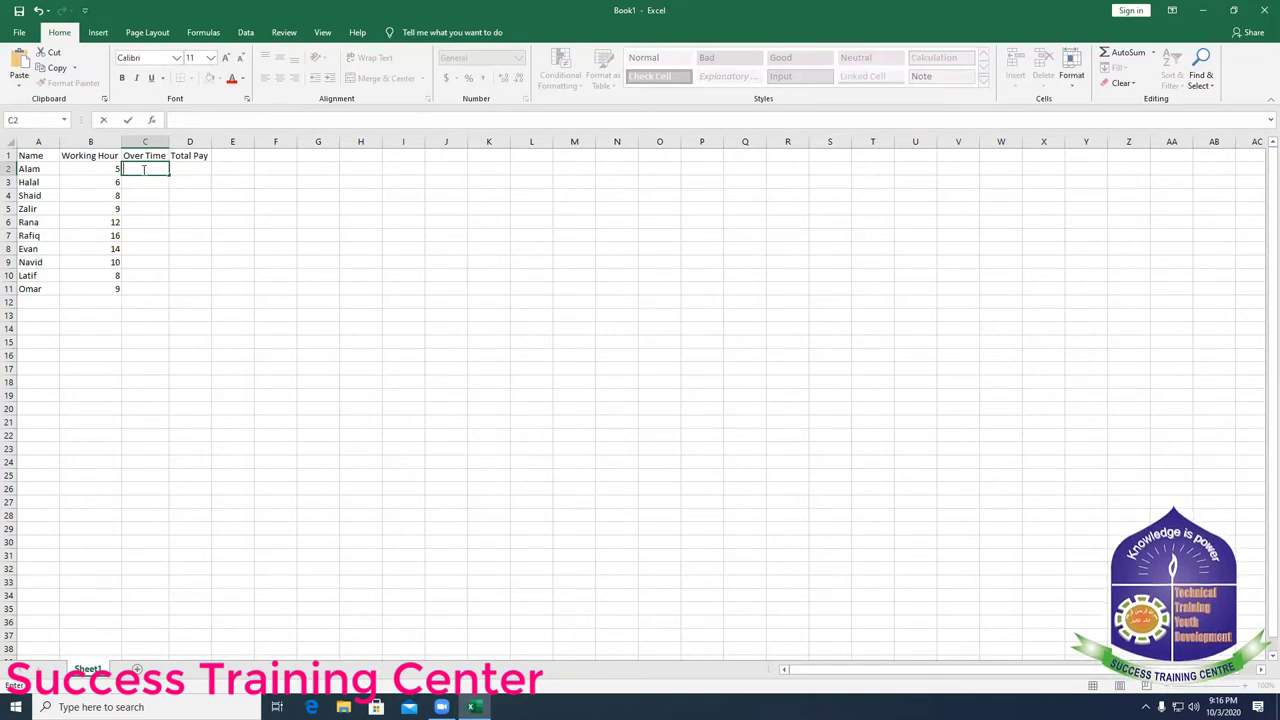
text(+)
key(BackSpace)
text(=)
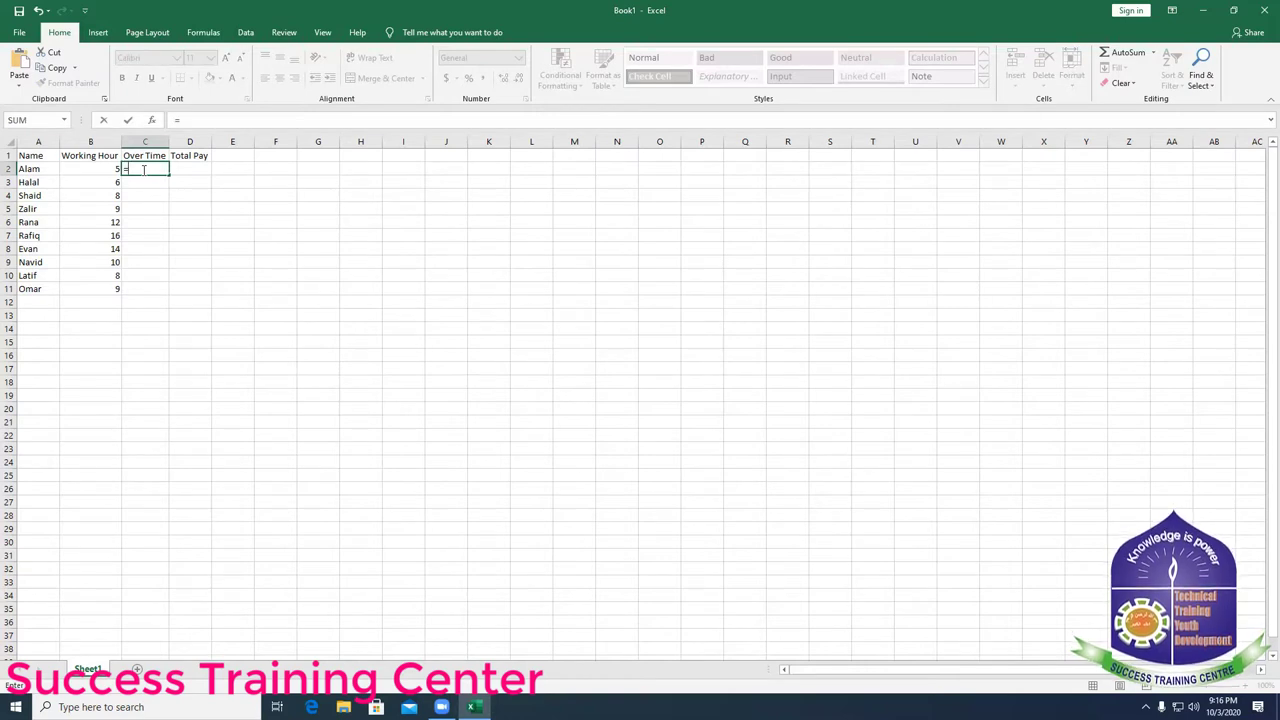
text(I)
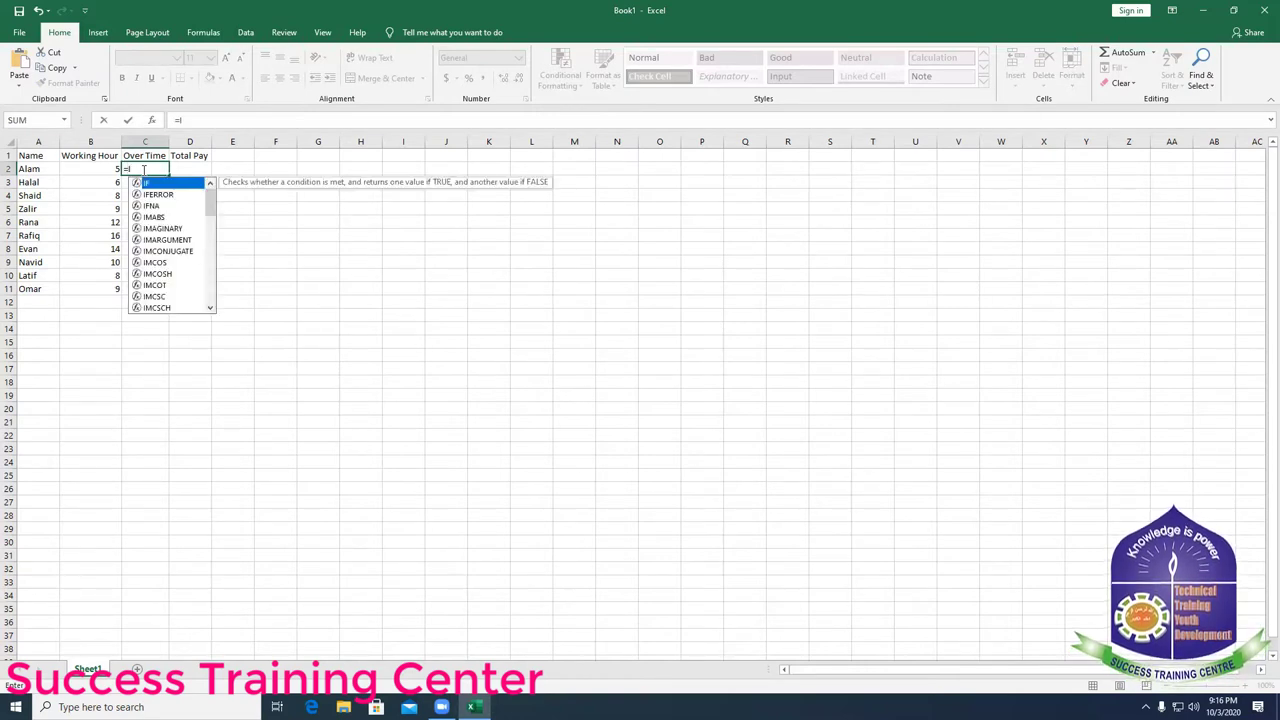
text(F)
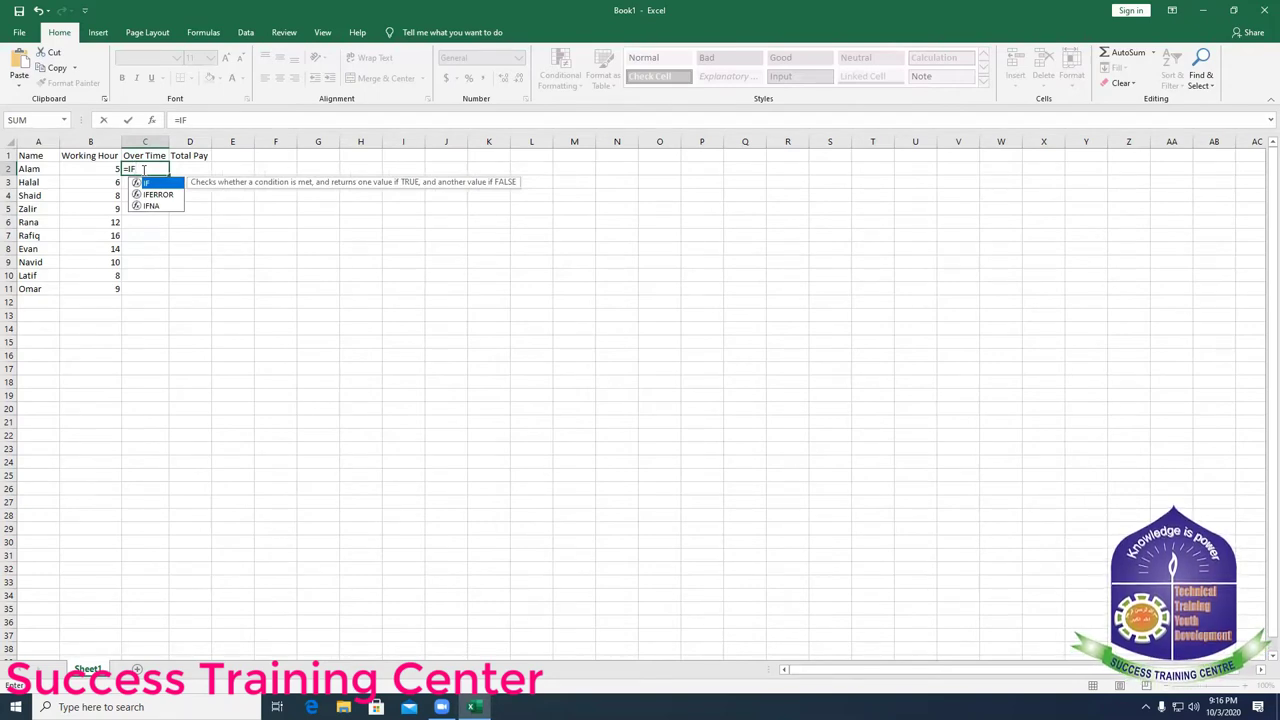
text(()
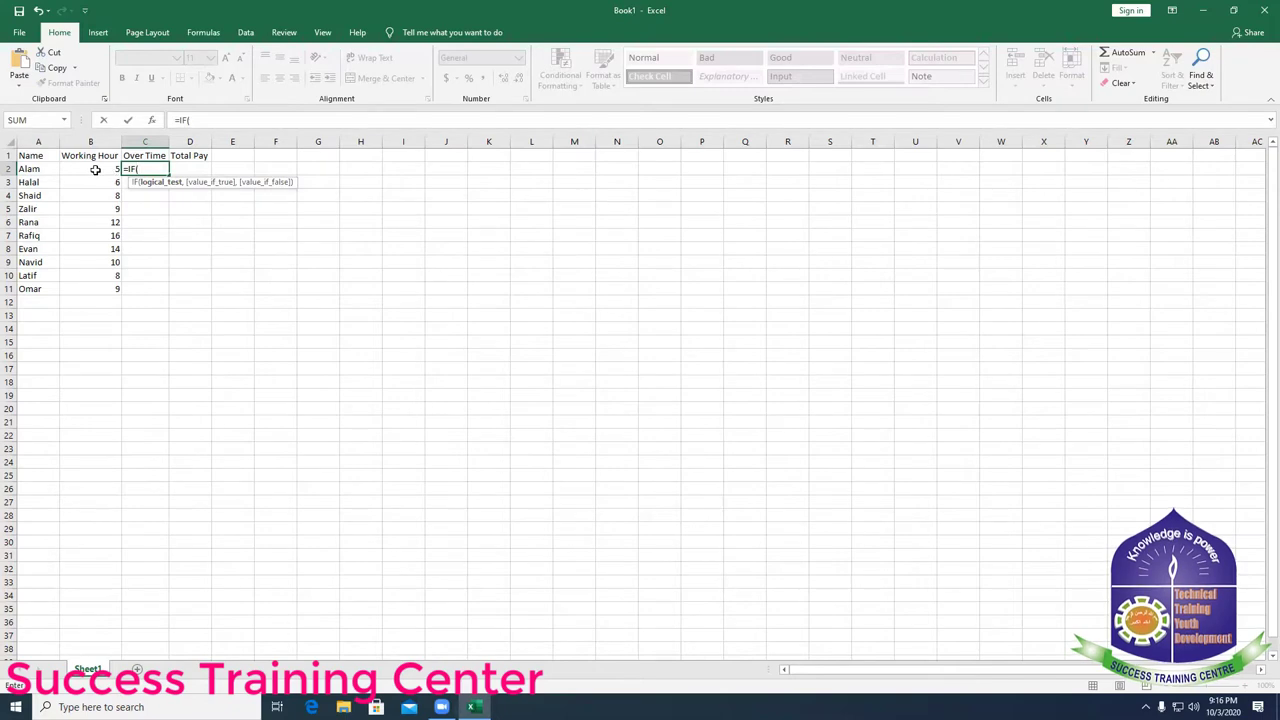
click(95, 168)
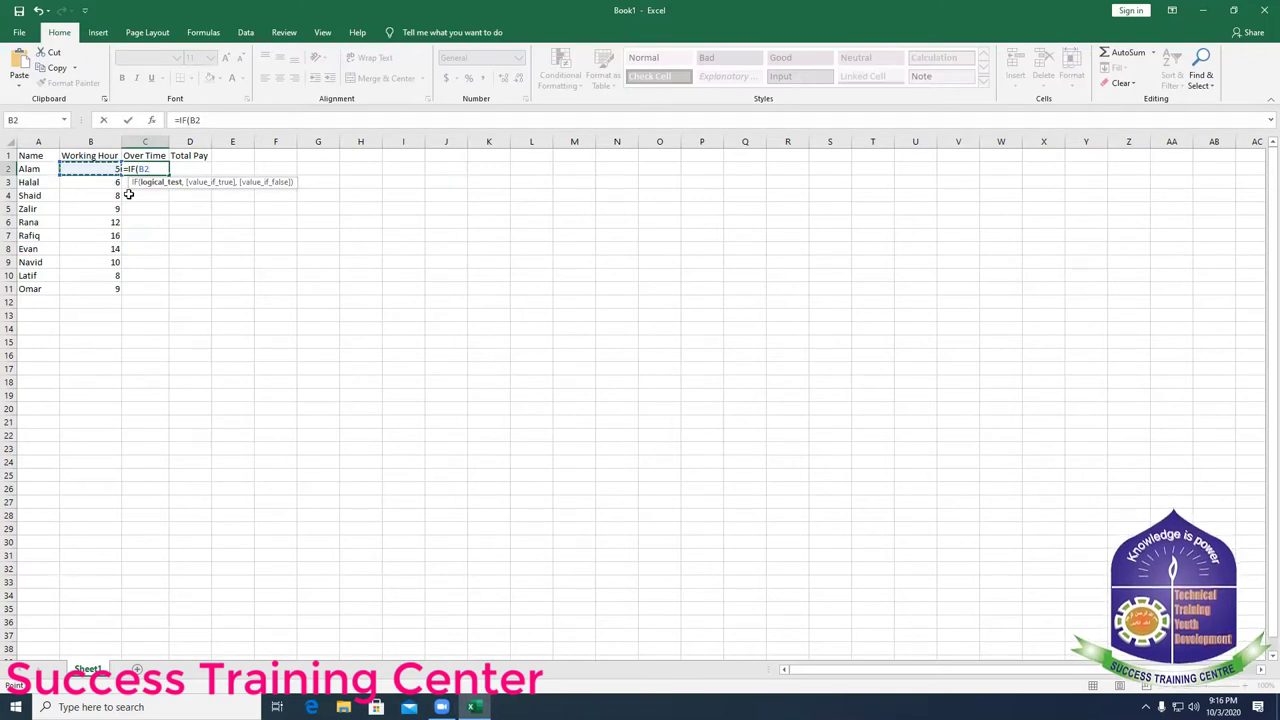
text(>8)
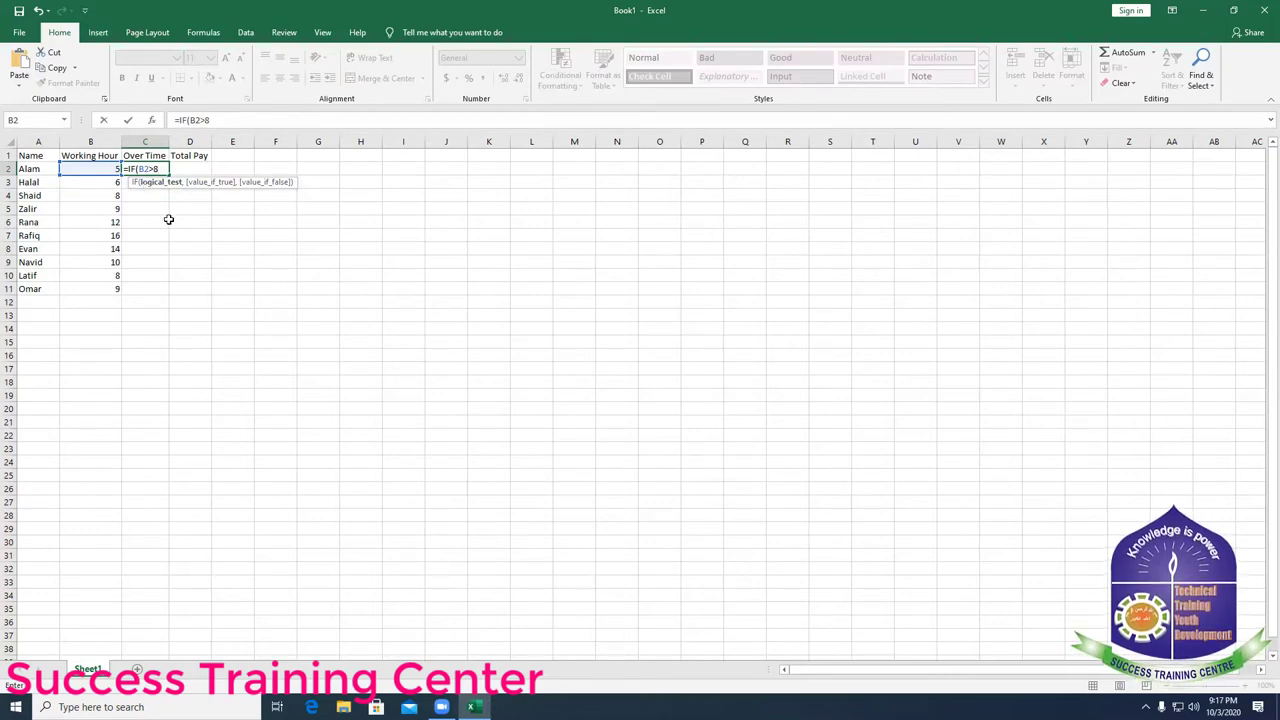
text(,)
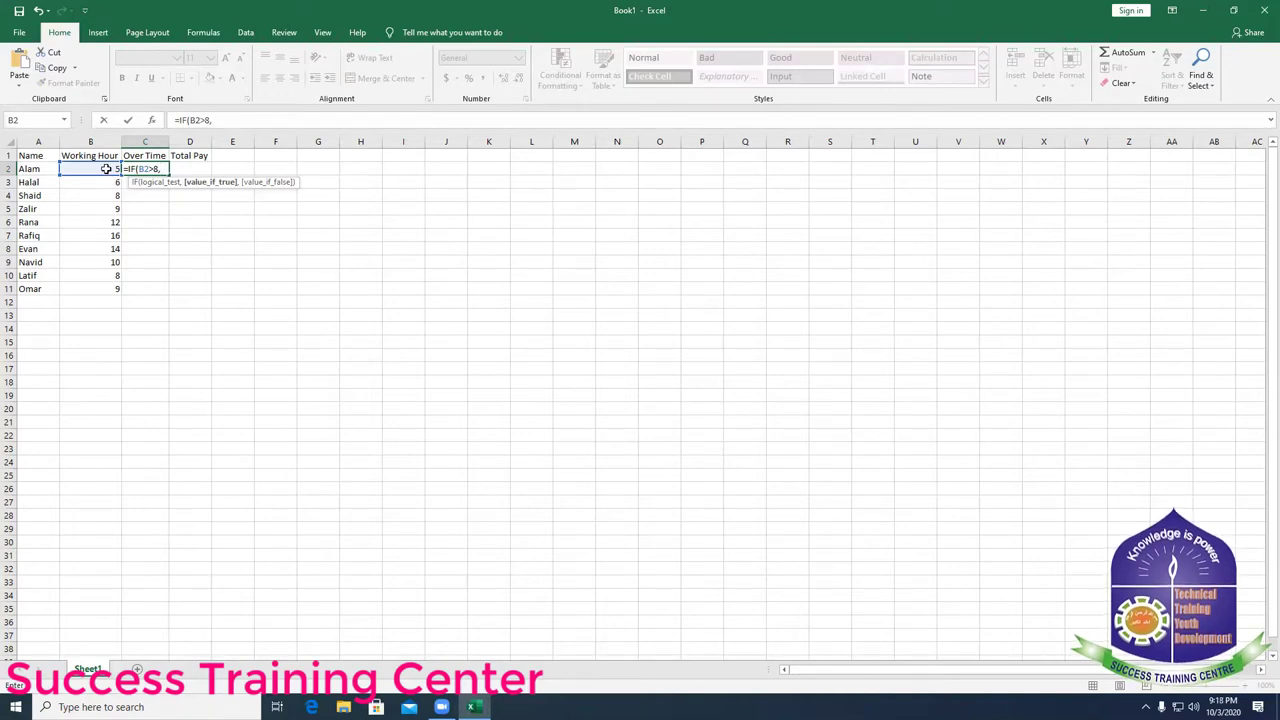
- Complete and commit C2 as =IF(B2>8,B2-8,0)
click(106, 169)
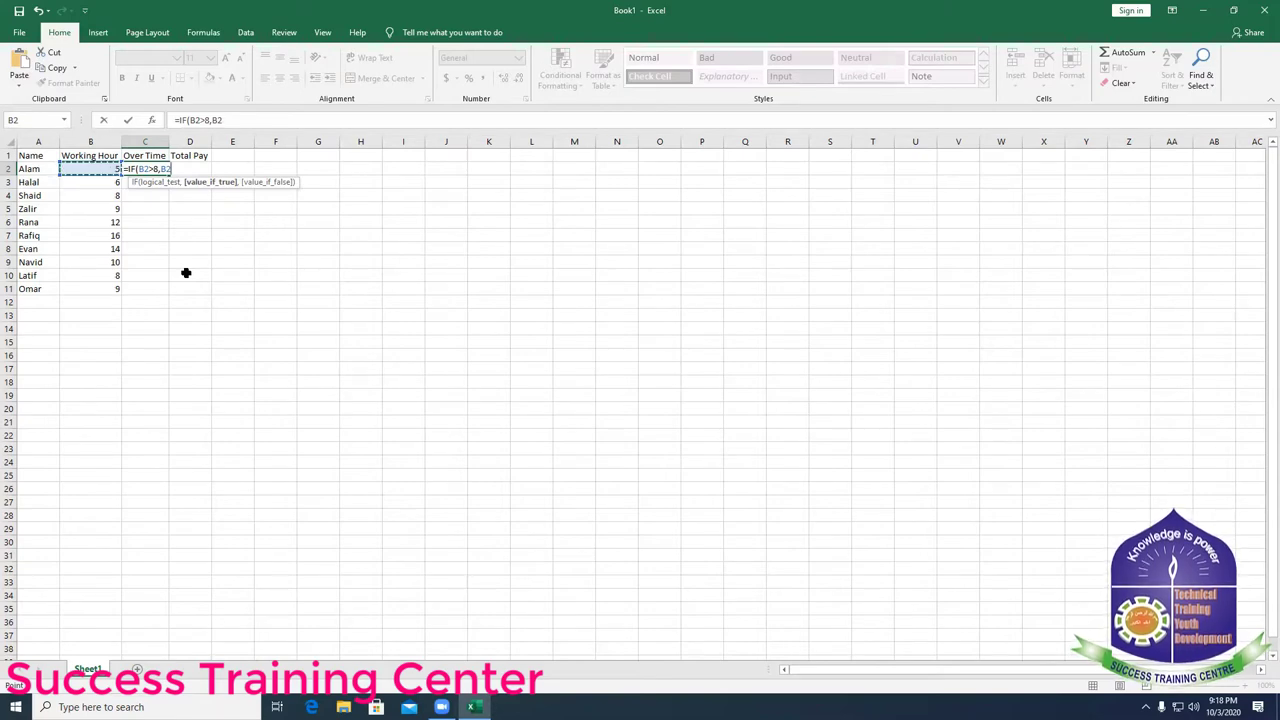
text(-)
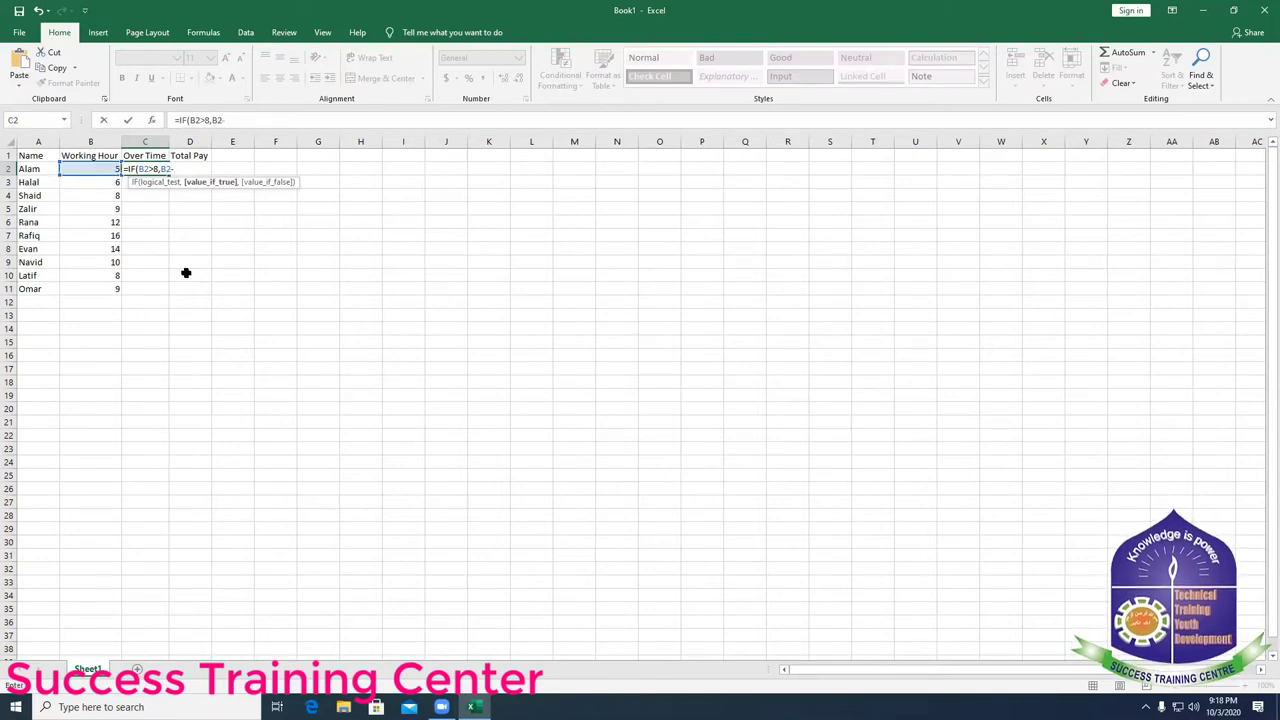
text(8)
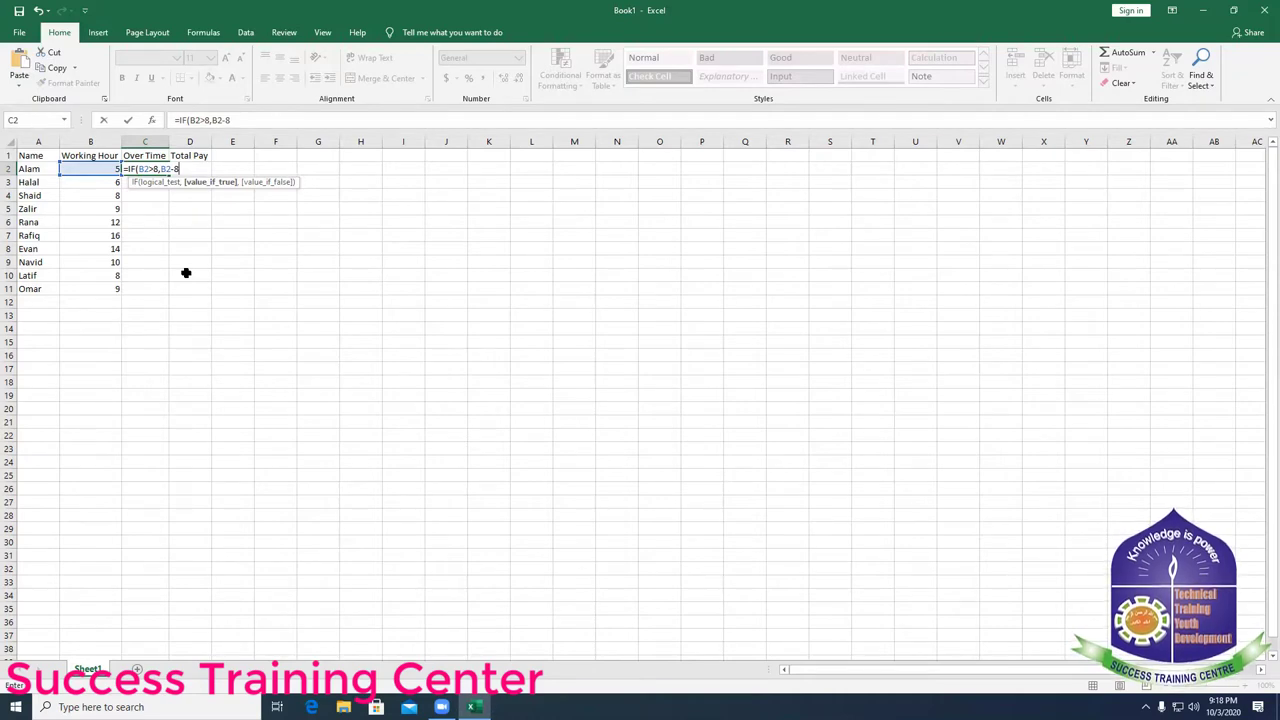
text(,0)
text())
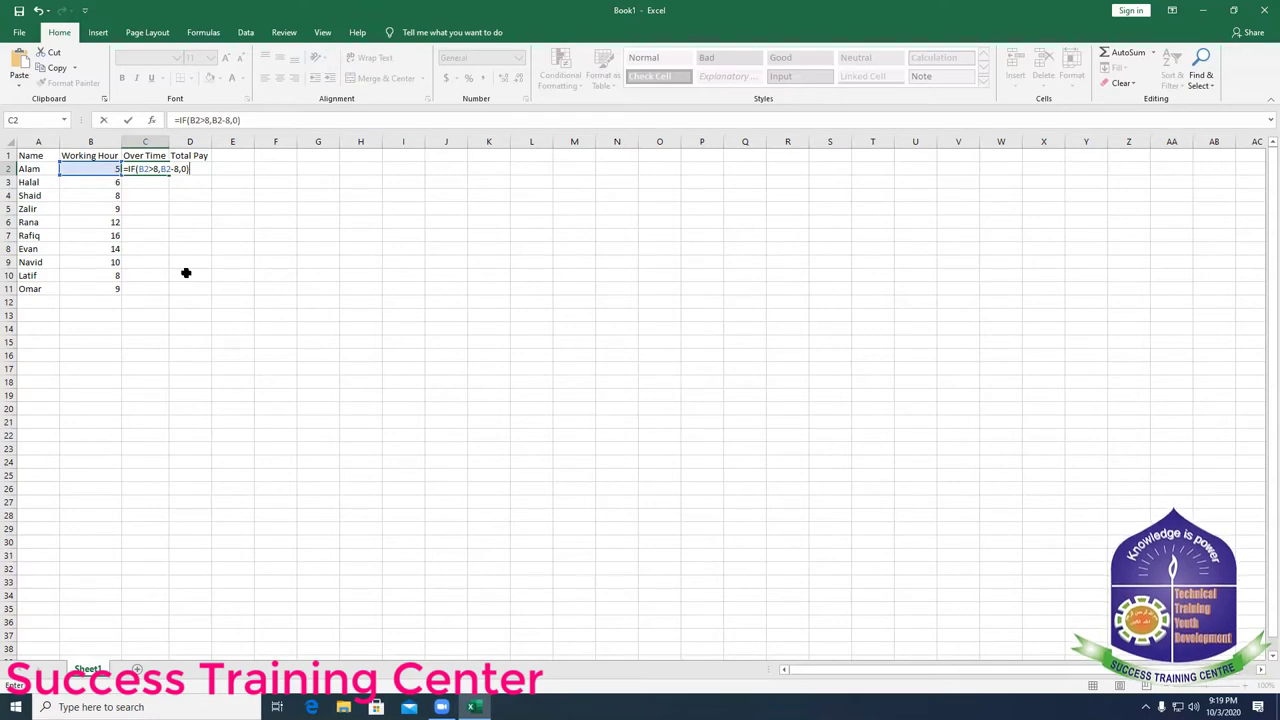
key(Return)
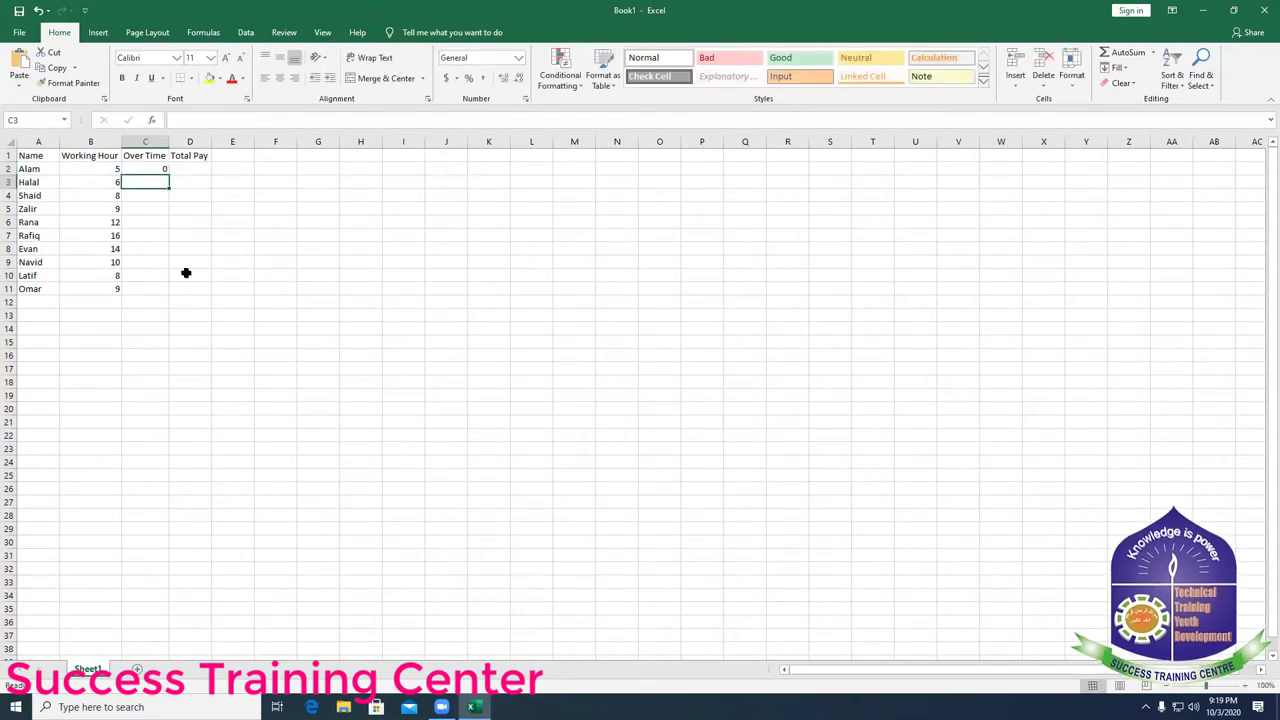
- Copy the overtime formula from C2 down through C11 with the fill handle
click(156, 169)
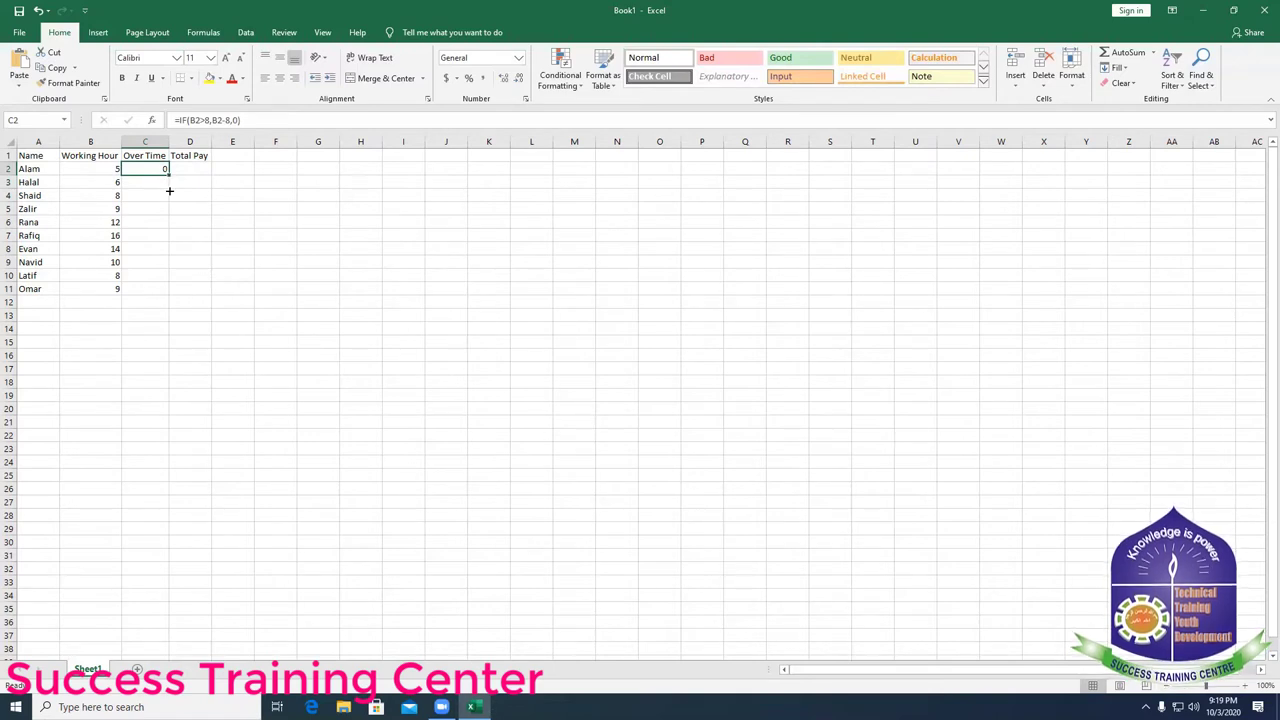
drag(169, 175, 169, 290)
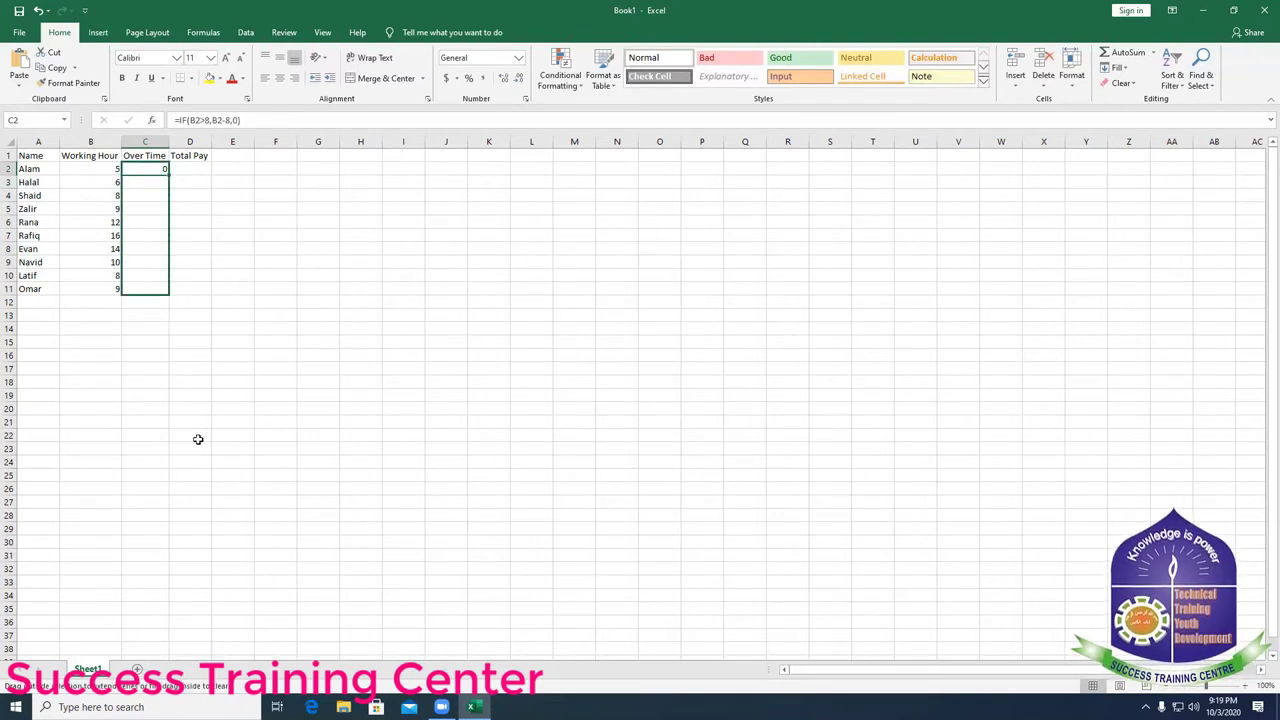
click(179, 168)
click(141, 175)
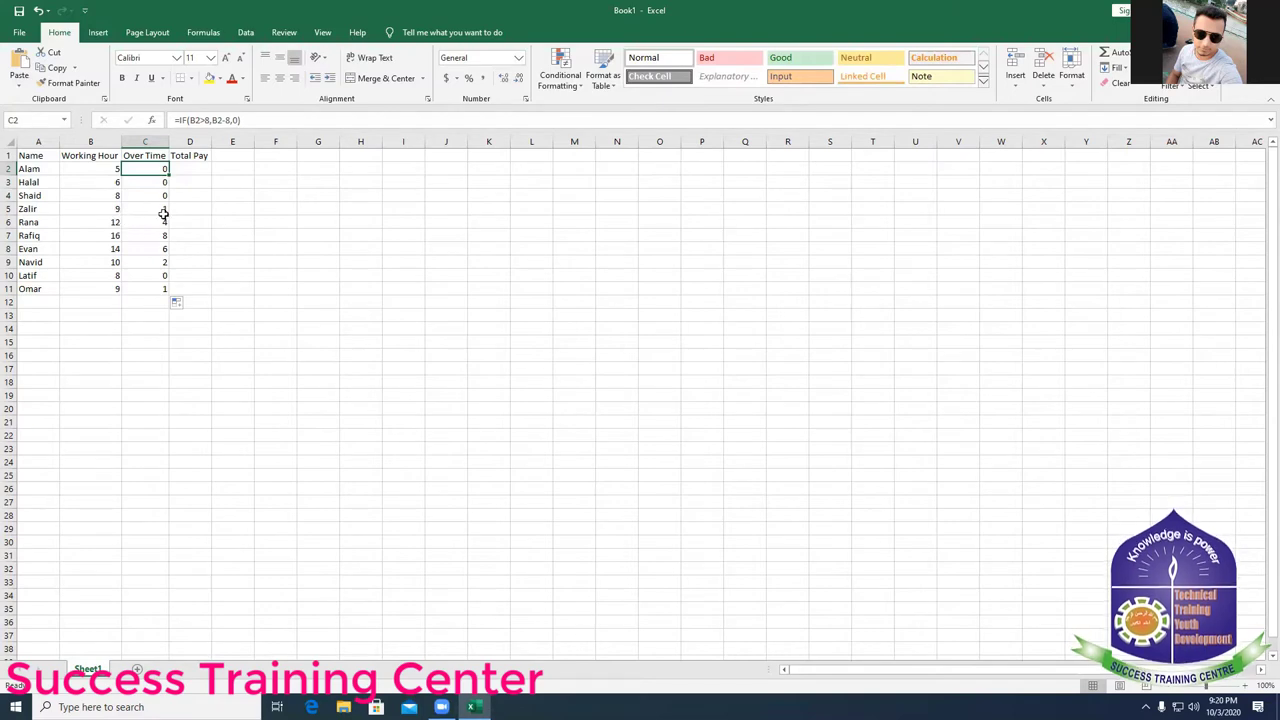
- In D2, enter =IF(C2>0,C2*20+8*15, with C2 as the test and true-value reference
click(191, 170)
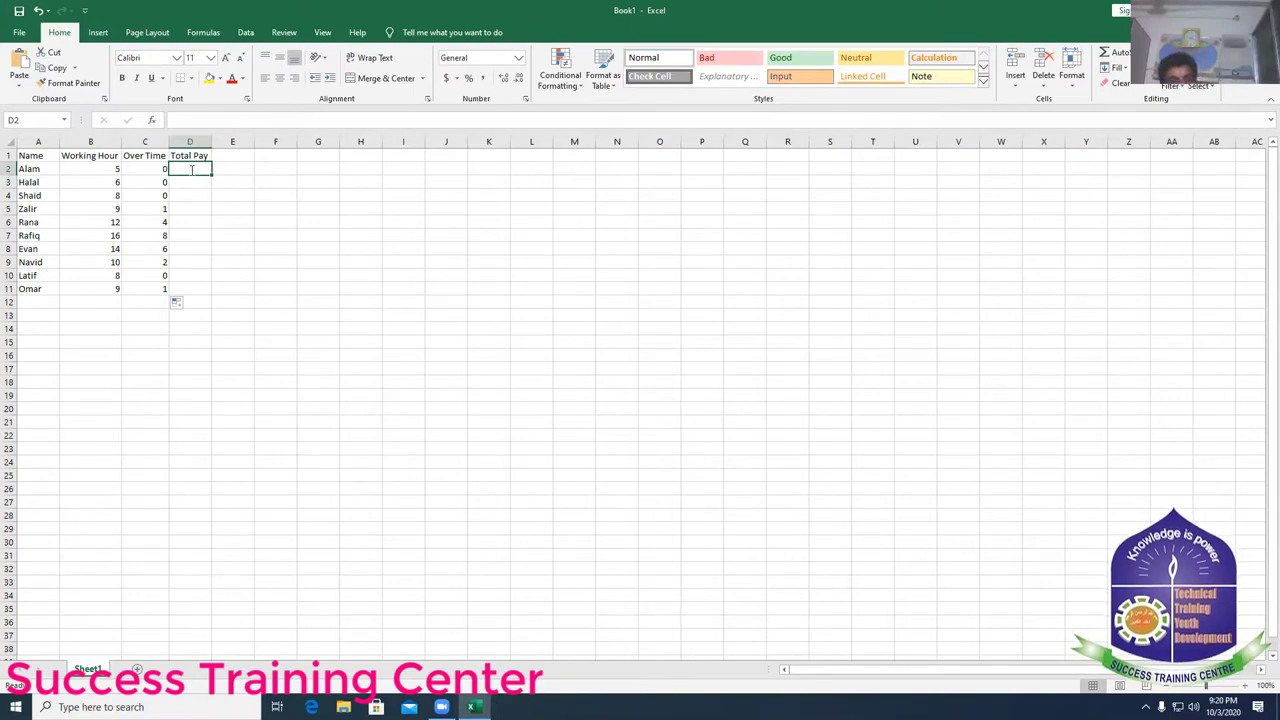
text(=)
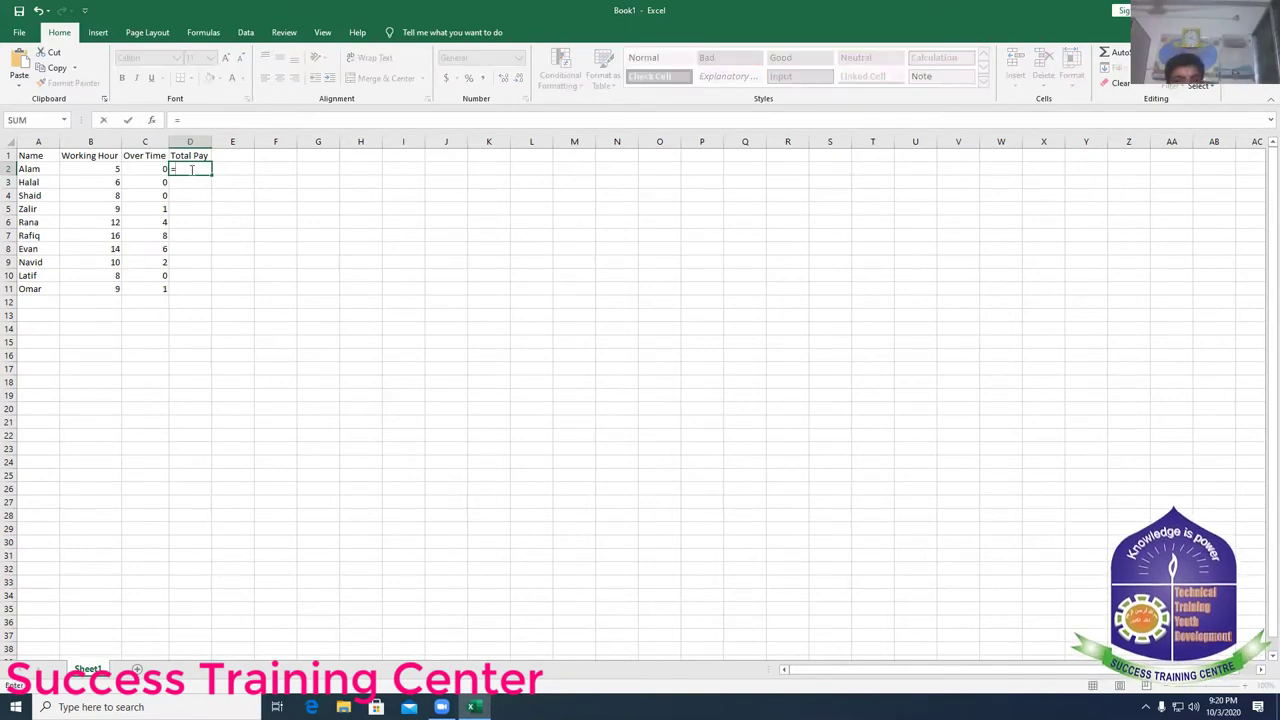
text(IF)
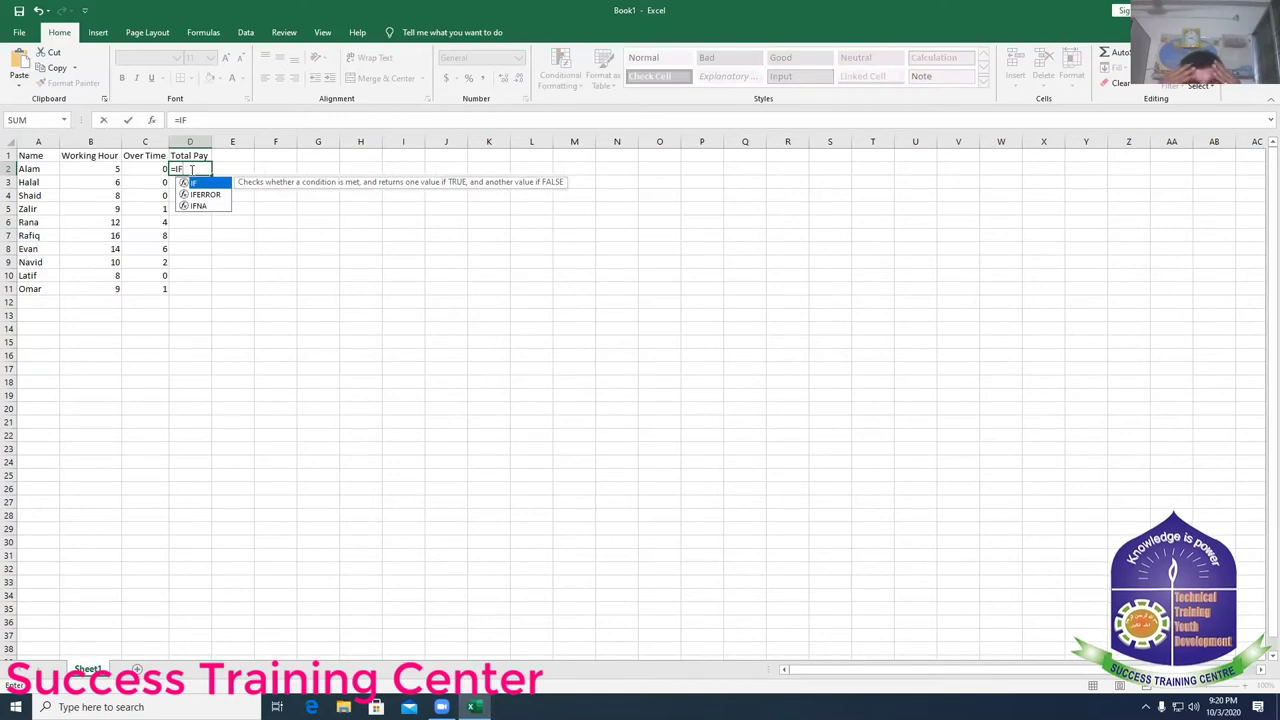
text(()
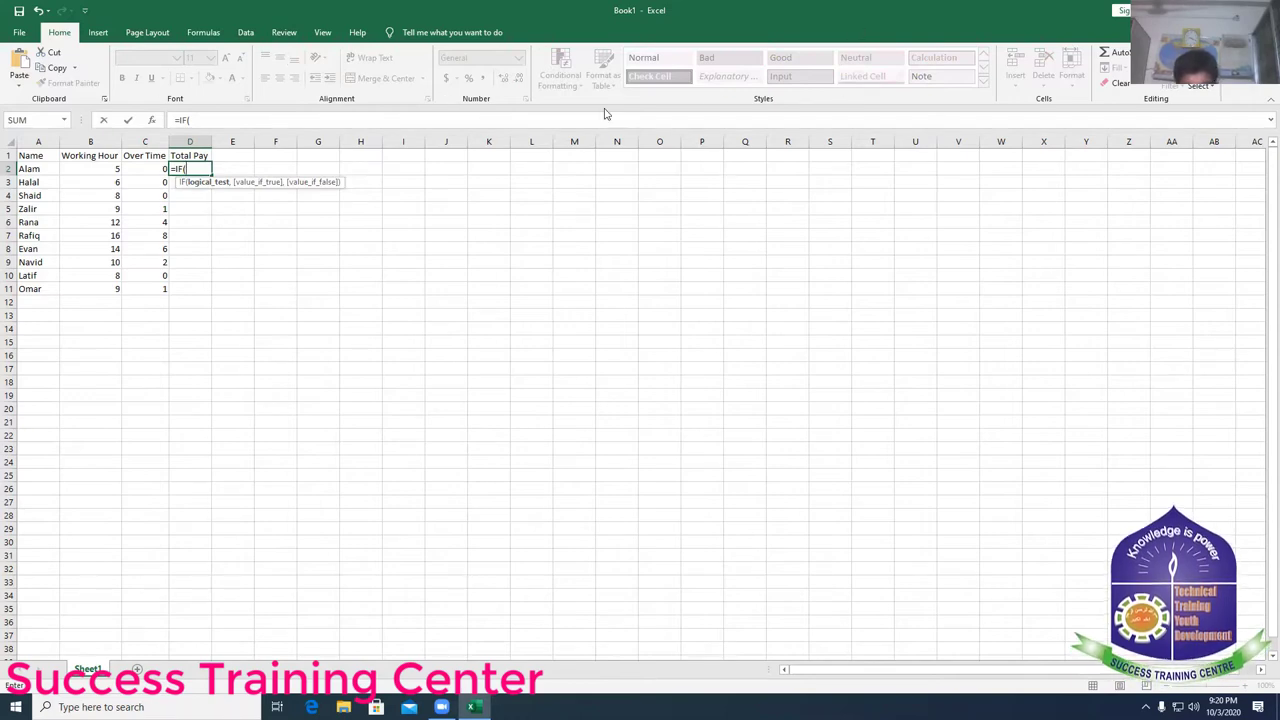
key(super+Down)
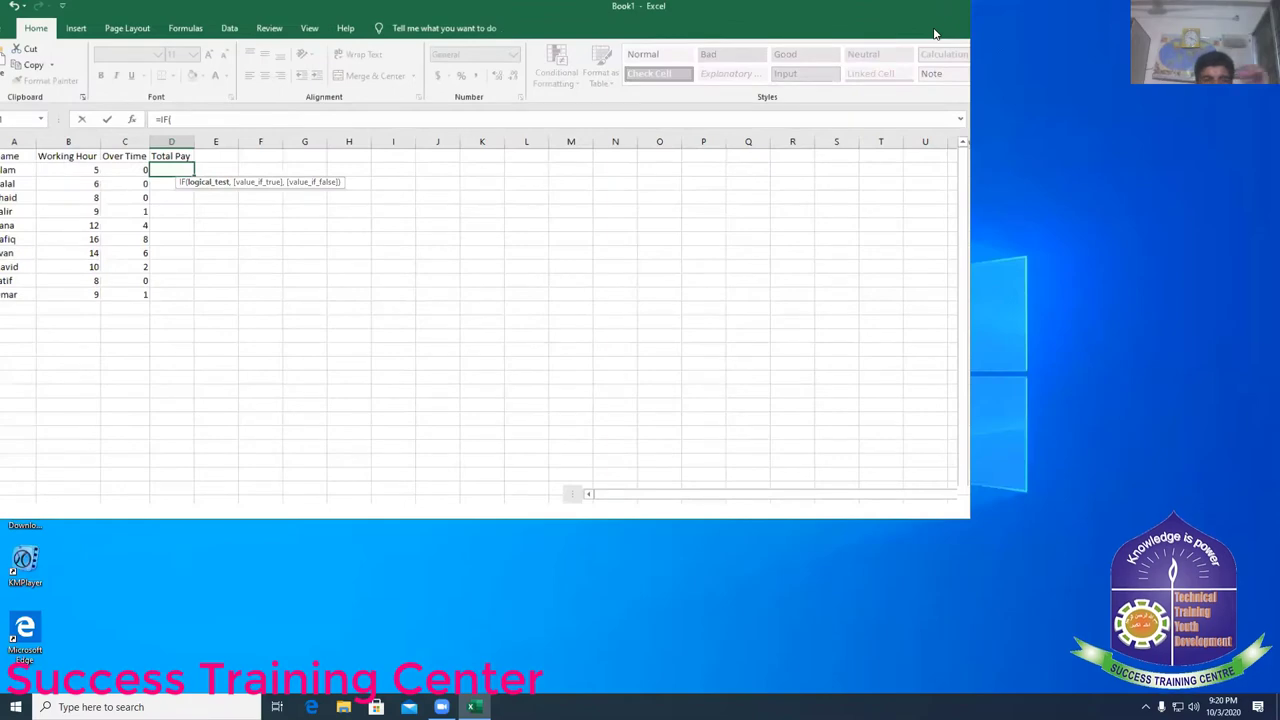
key(super+Up)
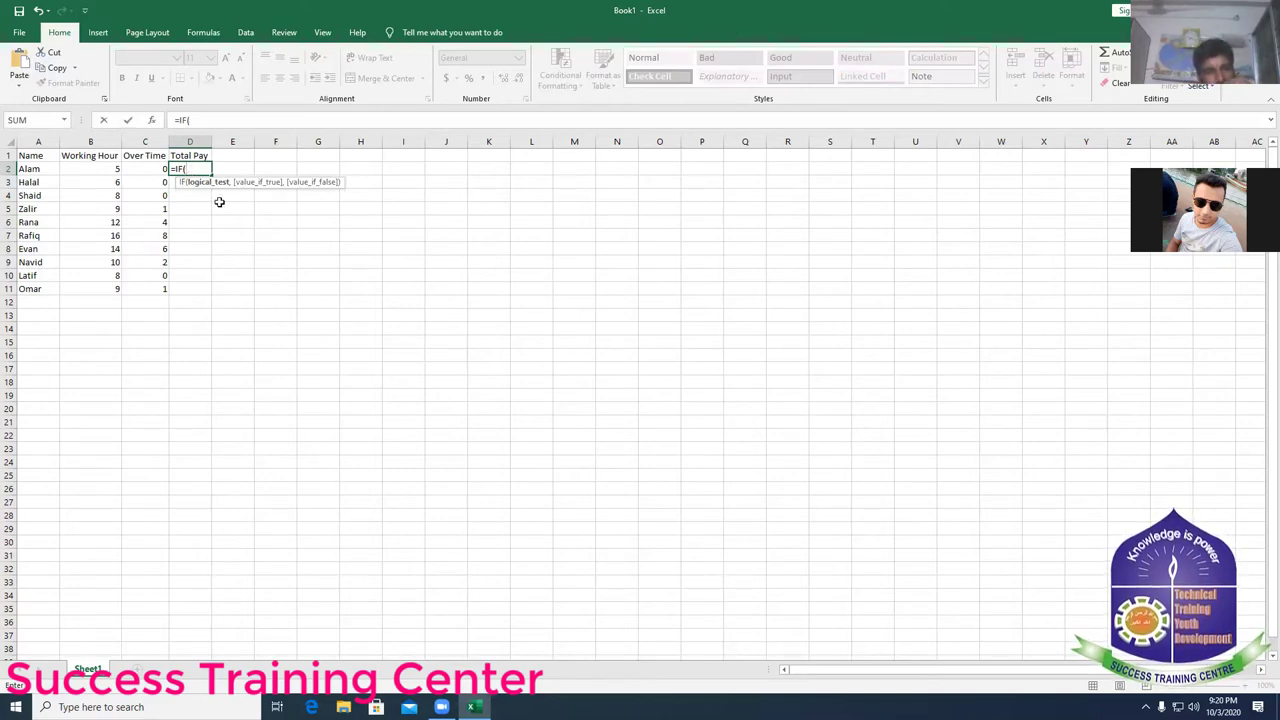
click(150, 170)
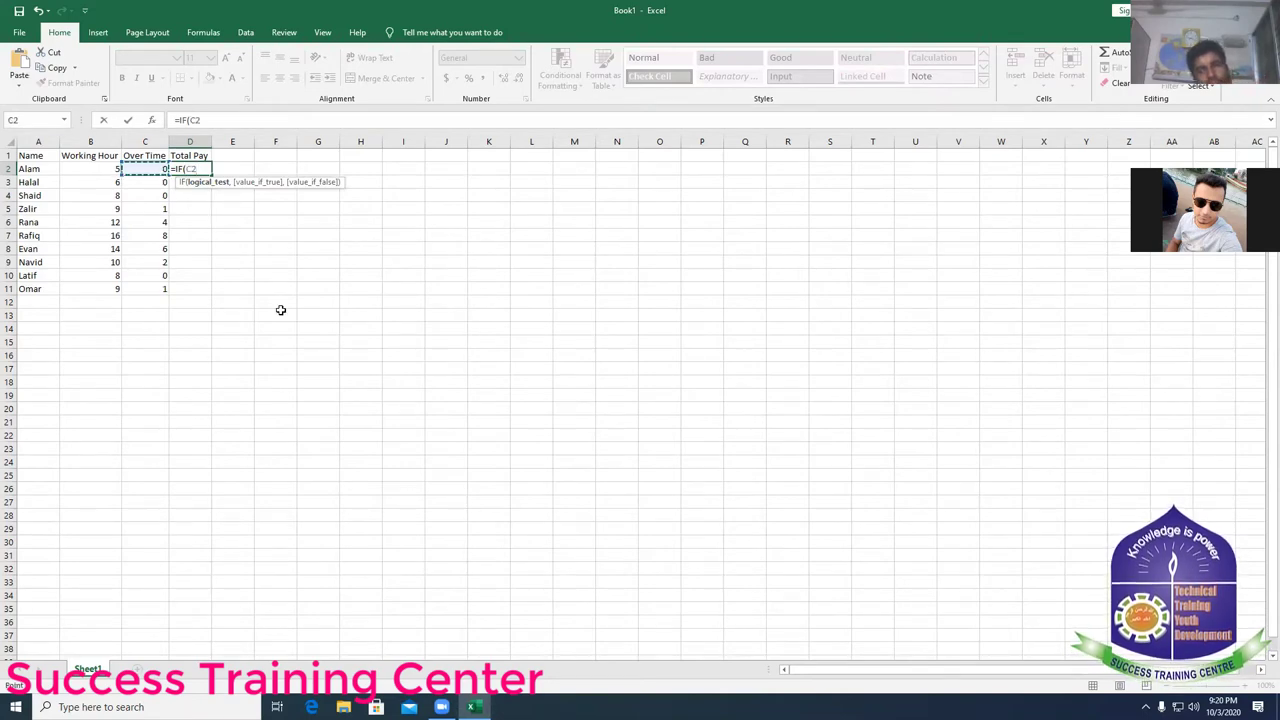
text(>0)
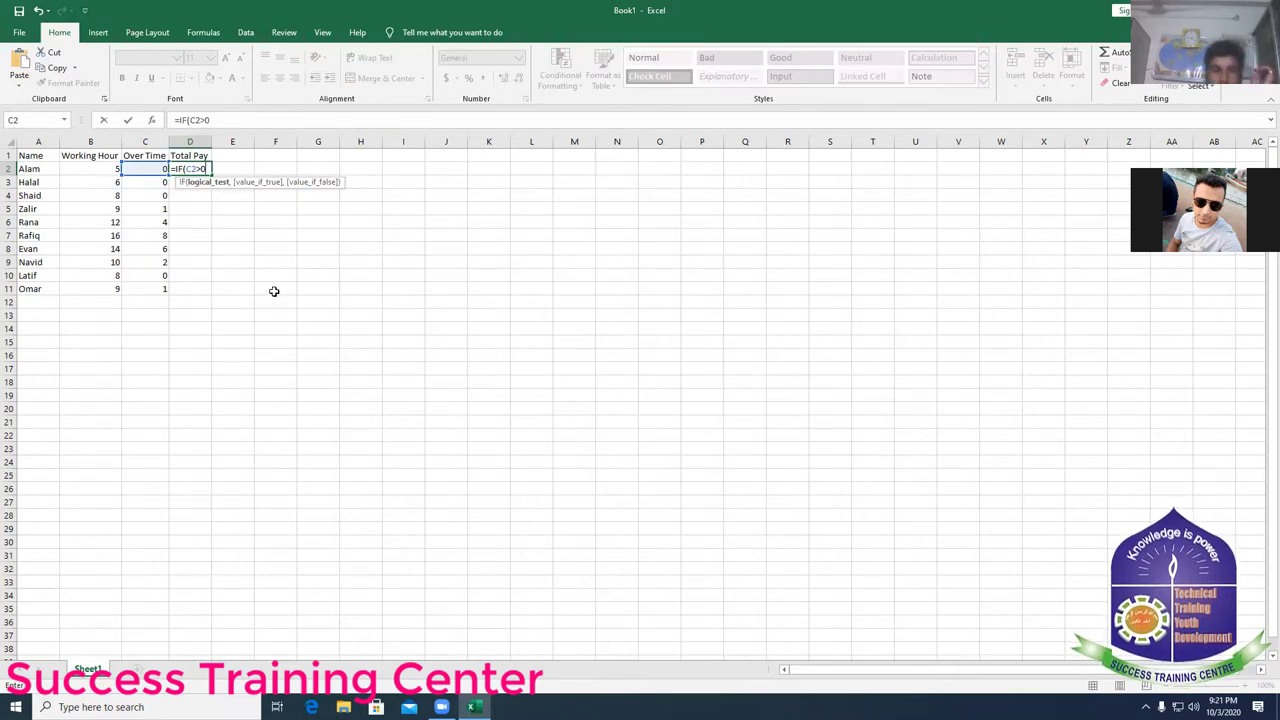
text(,)
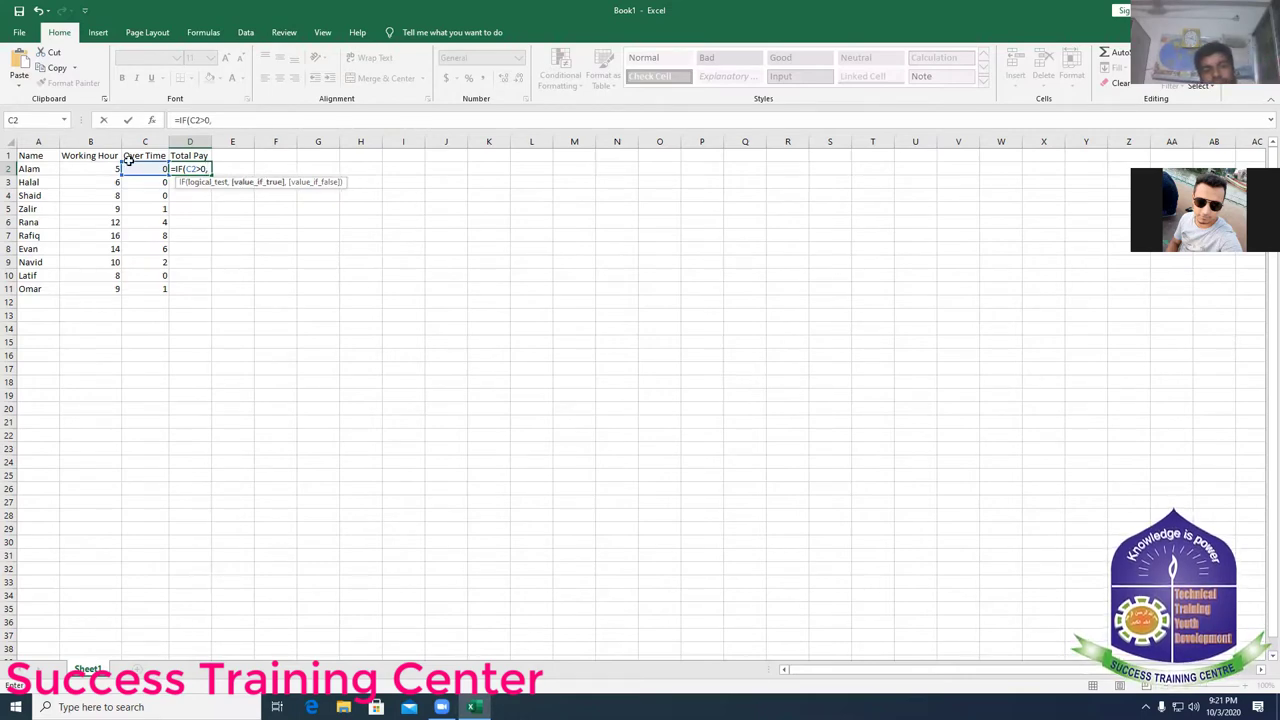
click(145, 168)
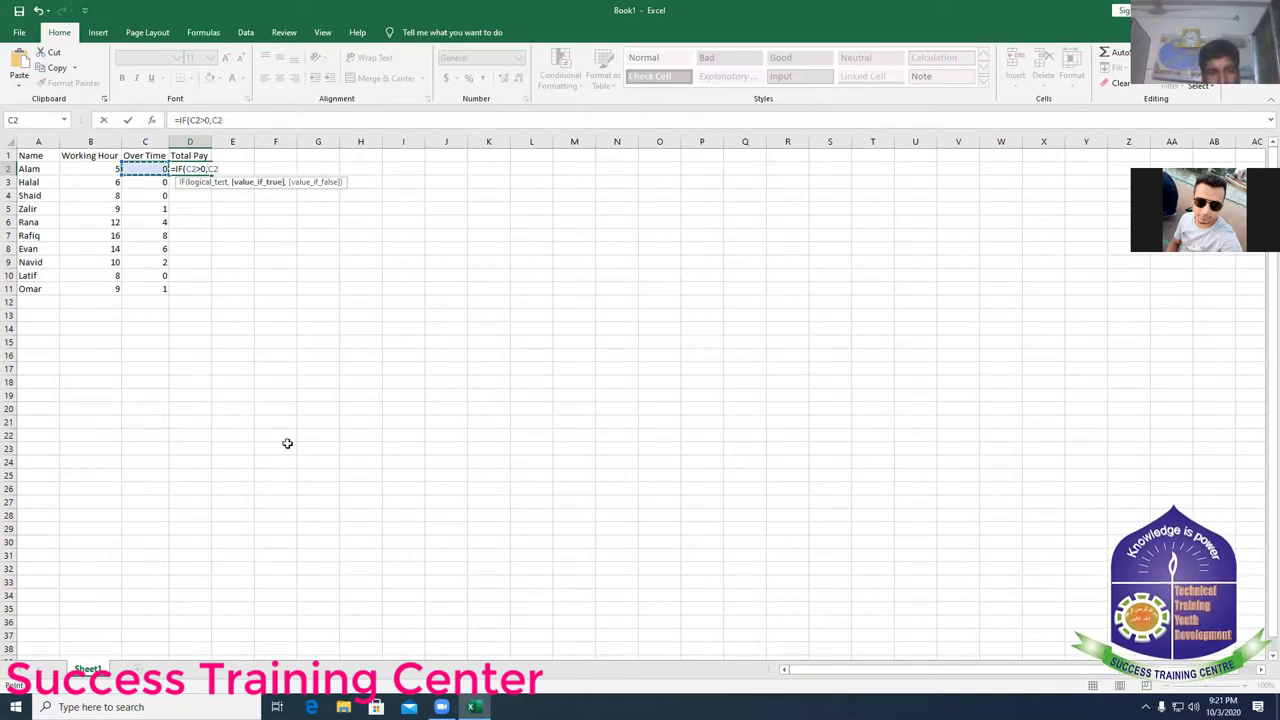
text(*20)
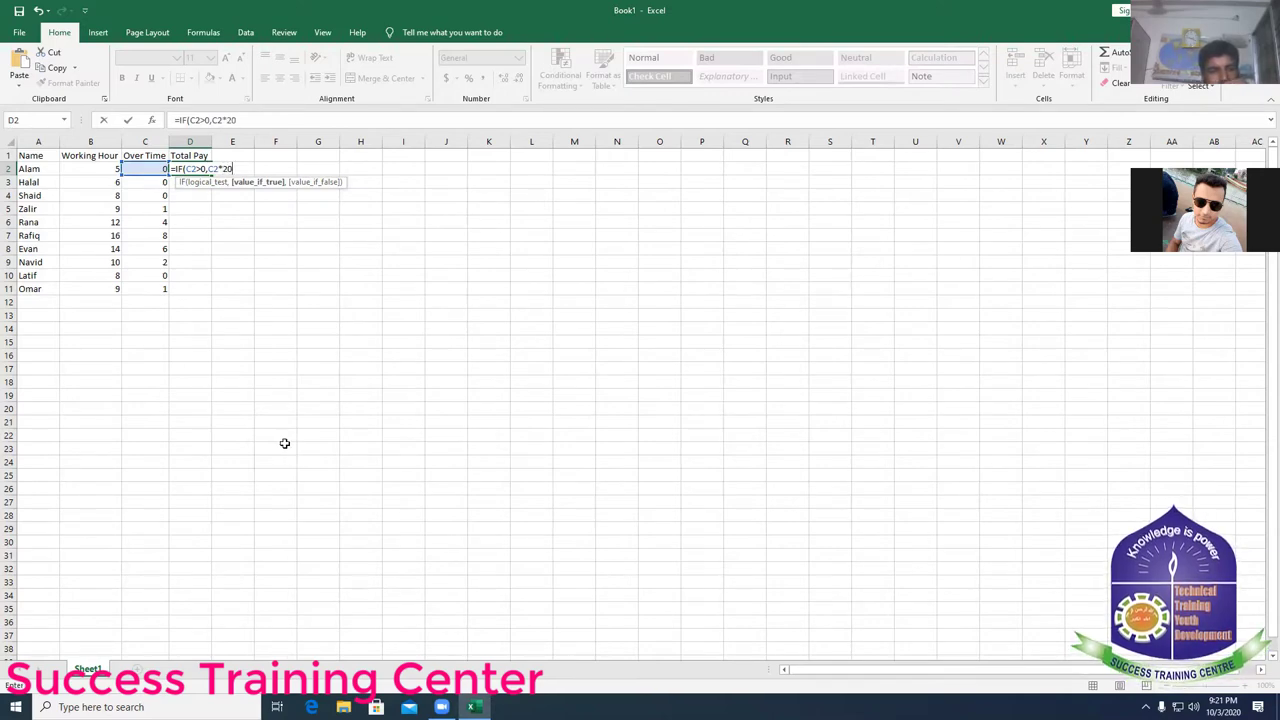
text(+8)
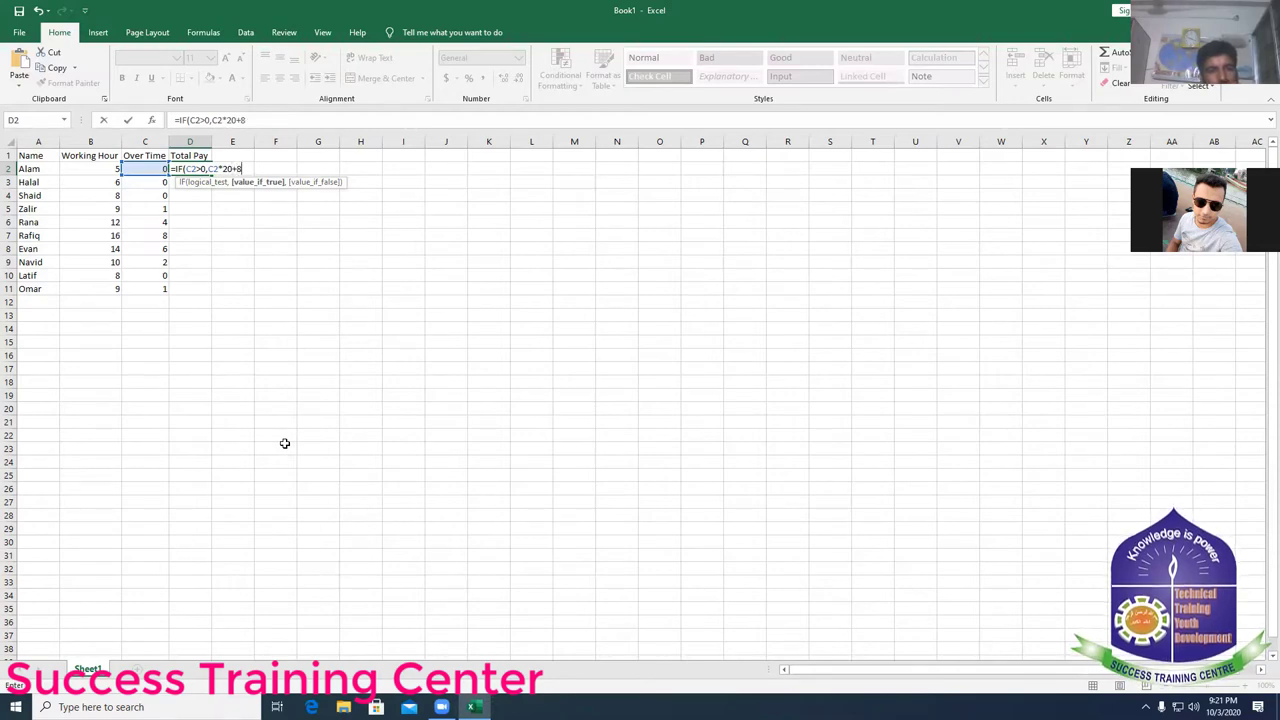
text(*)
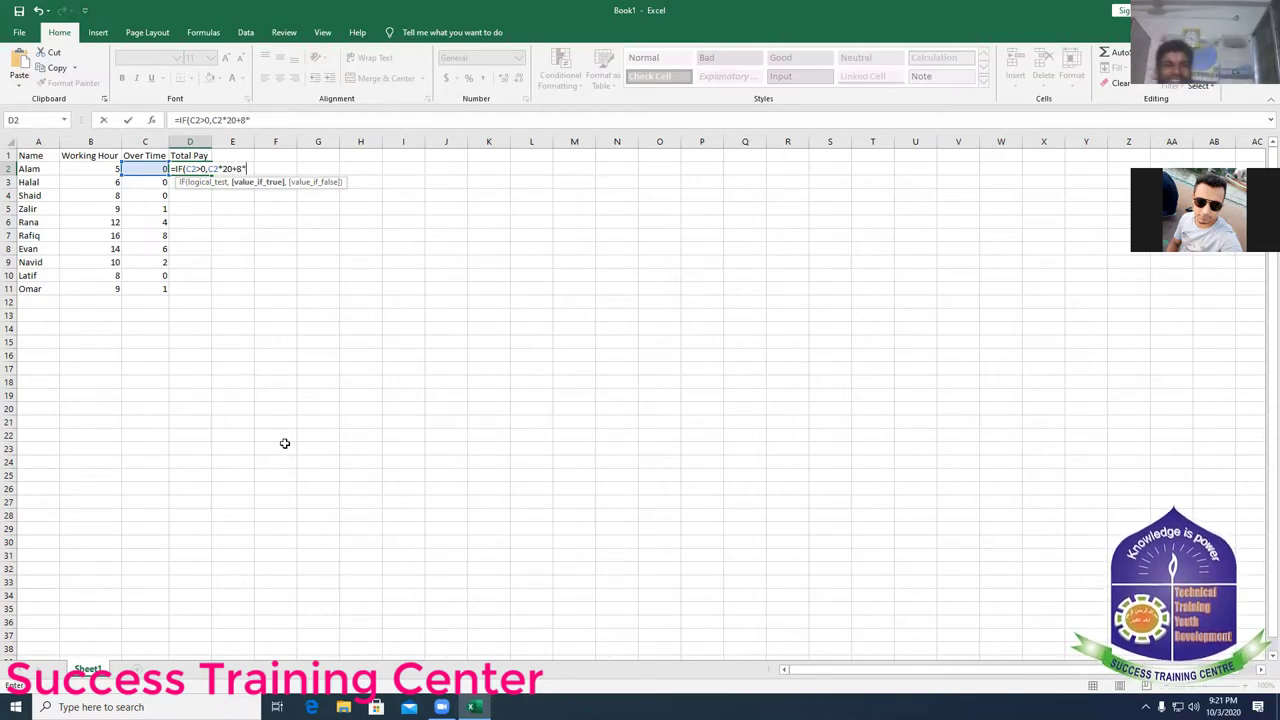
text(15)
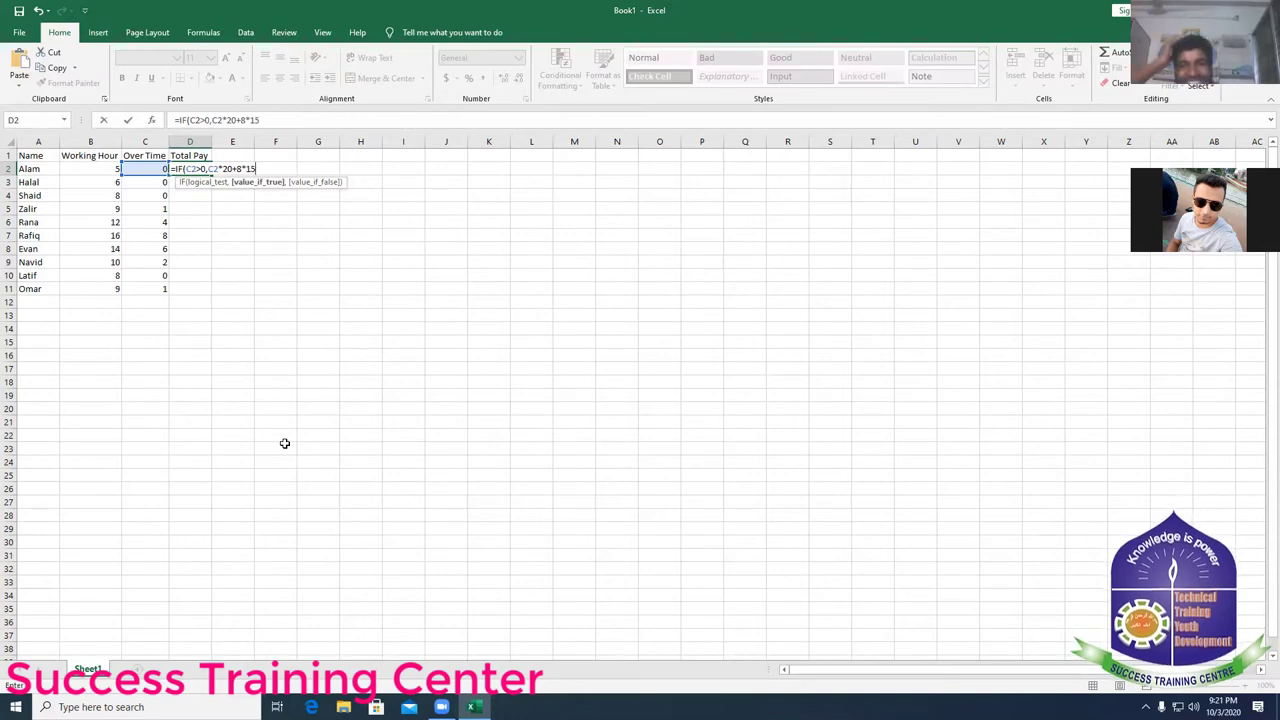
text(,)
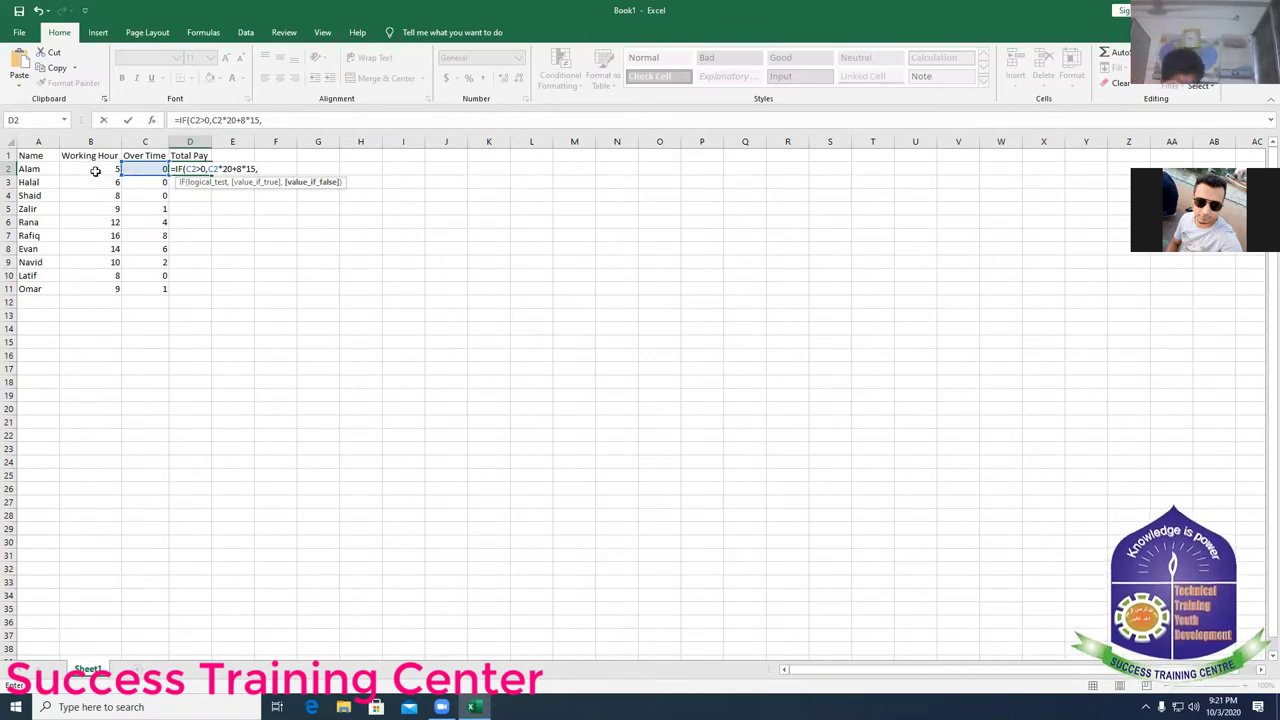
- Add B2 as the start of D2's false-value argument, correcting a stray entry
click(95, 171)
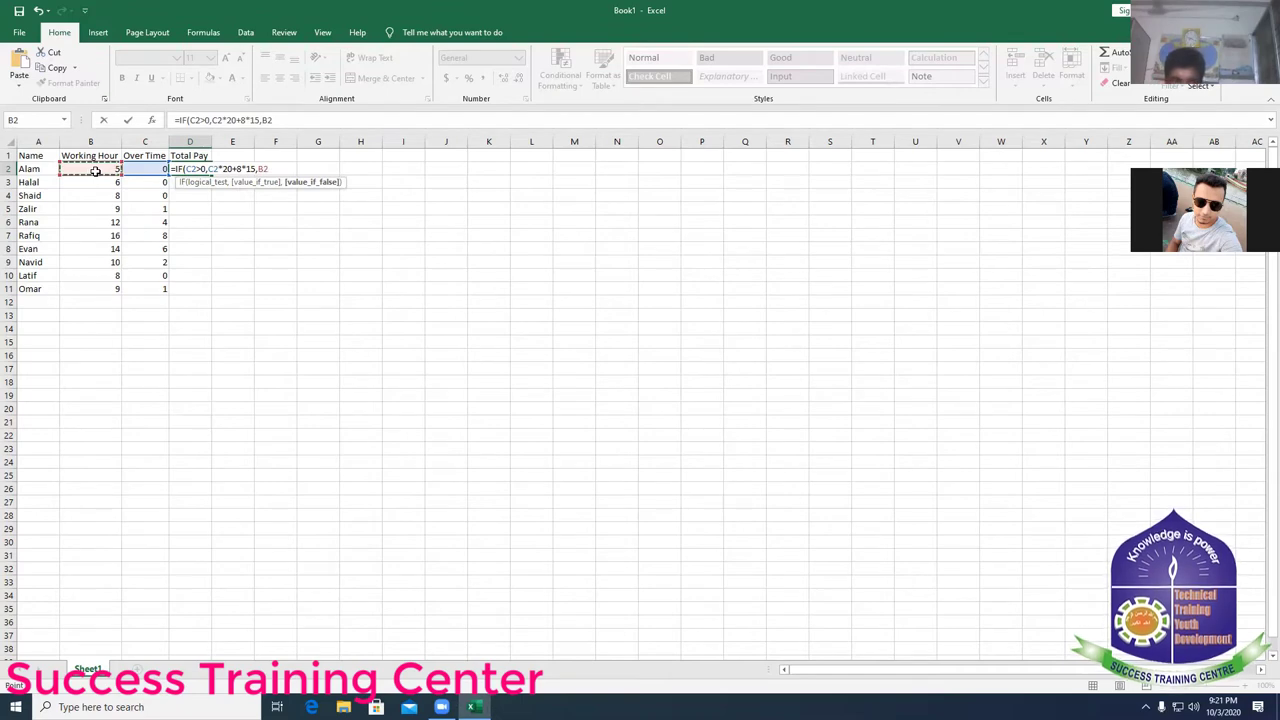
text(*)
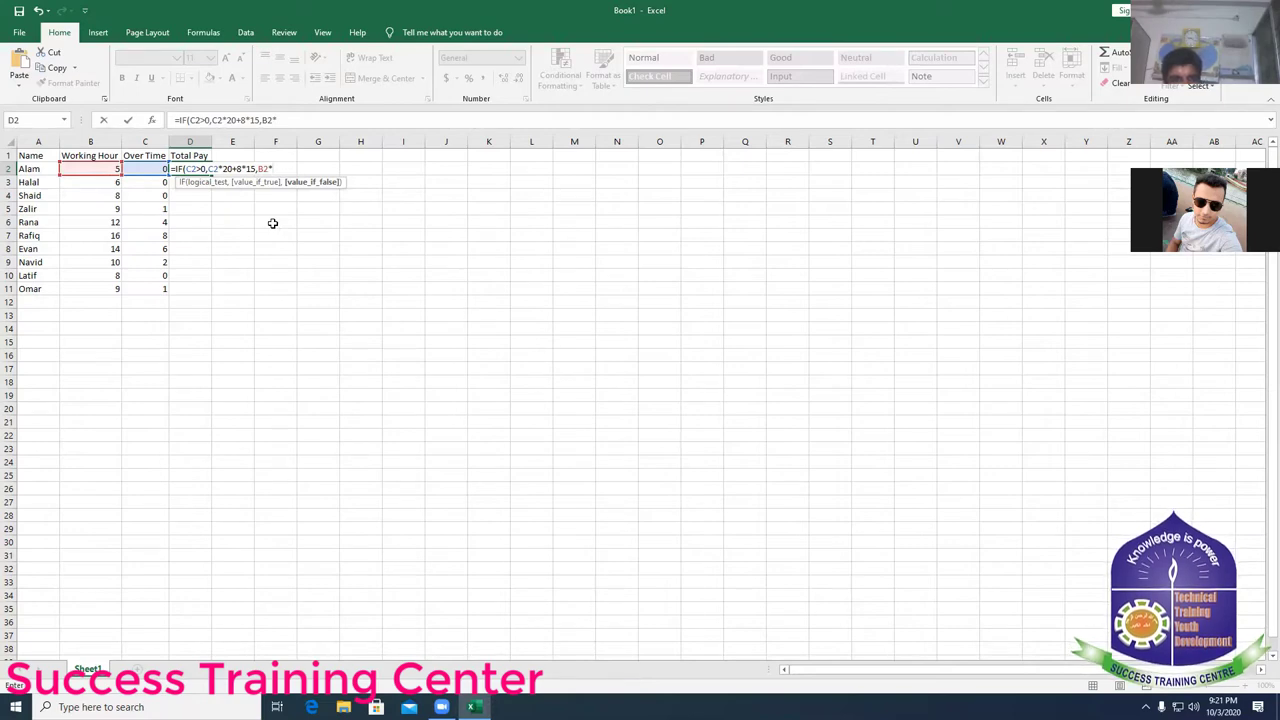
key(BackSpace)
key(BackSpace)
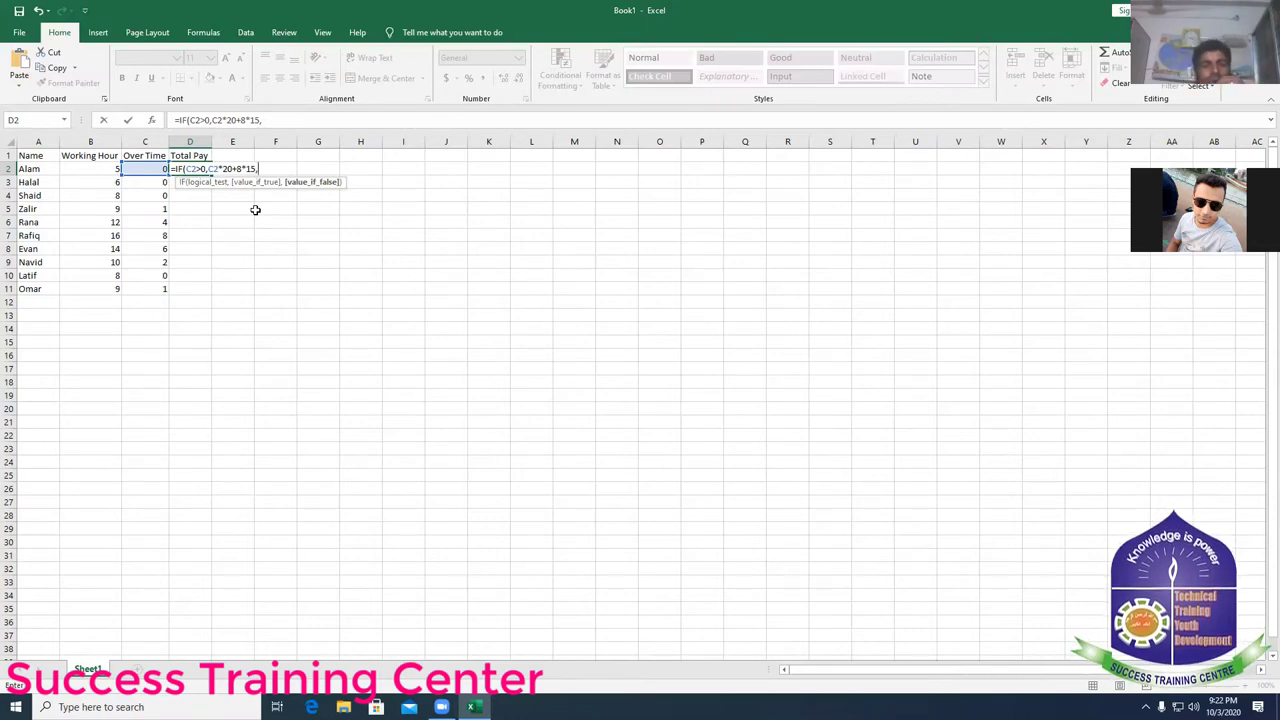
click(92, 168)
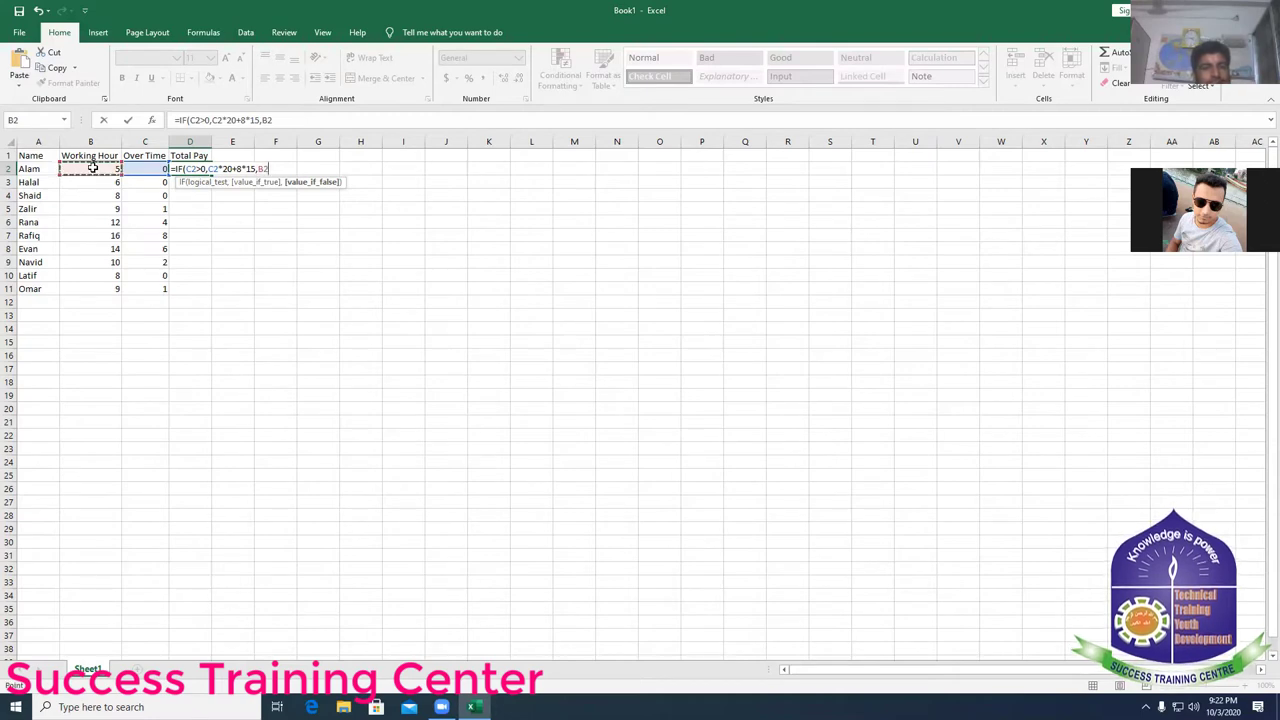
- Finish D2's formula as =IF(C2>0,C2*20+8*15,B2*15) with the closing parenthesis
text(*)
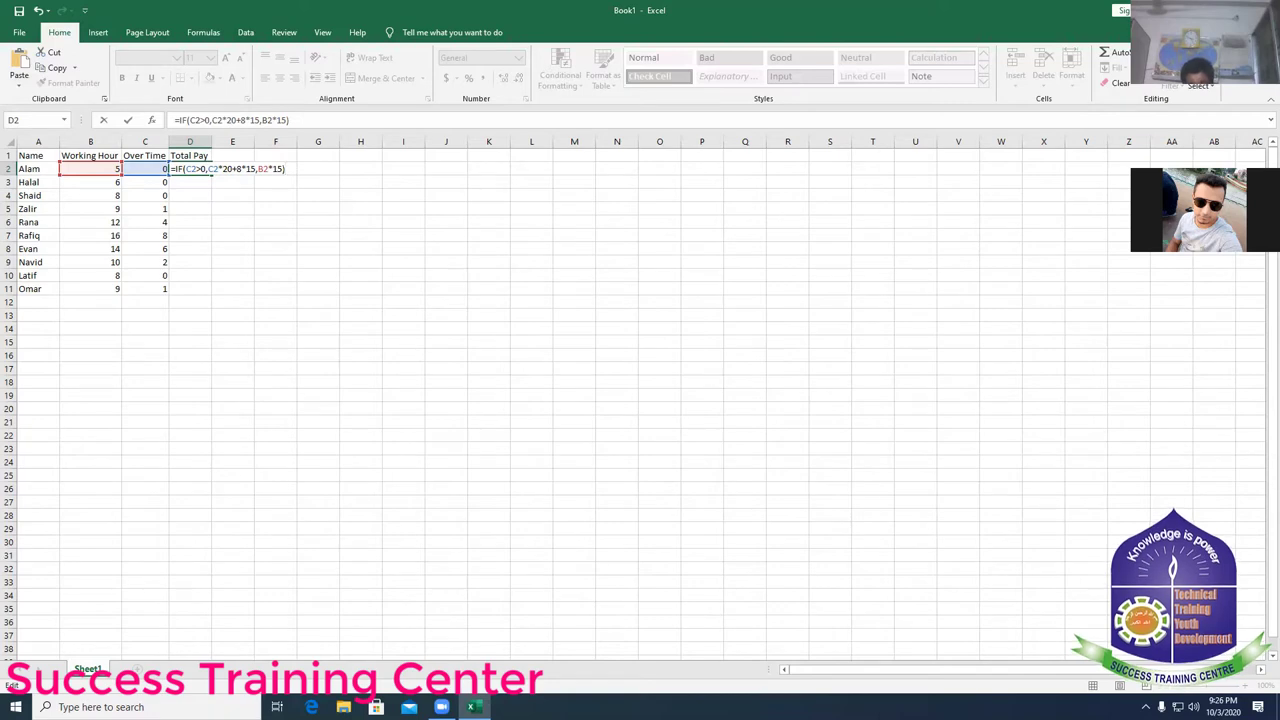
- Commit the D2 Total Pay formula so it shows 75, then reselect D2
key(ctrl+Return)
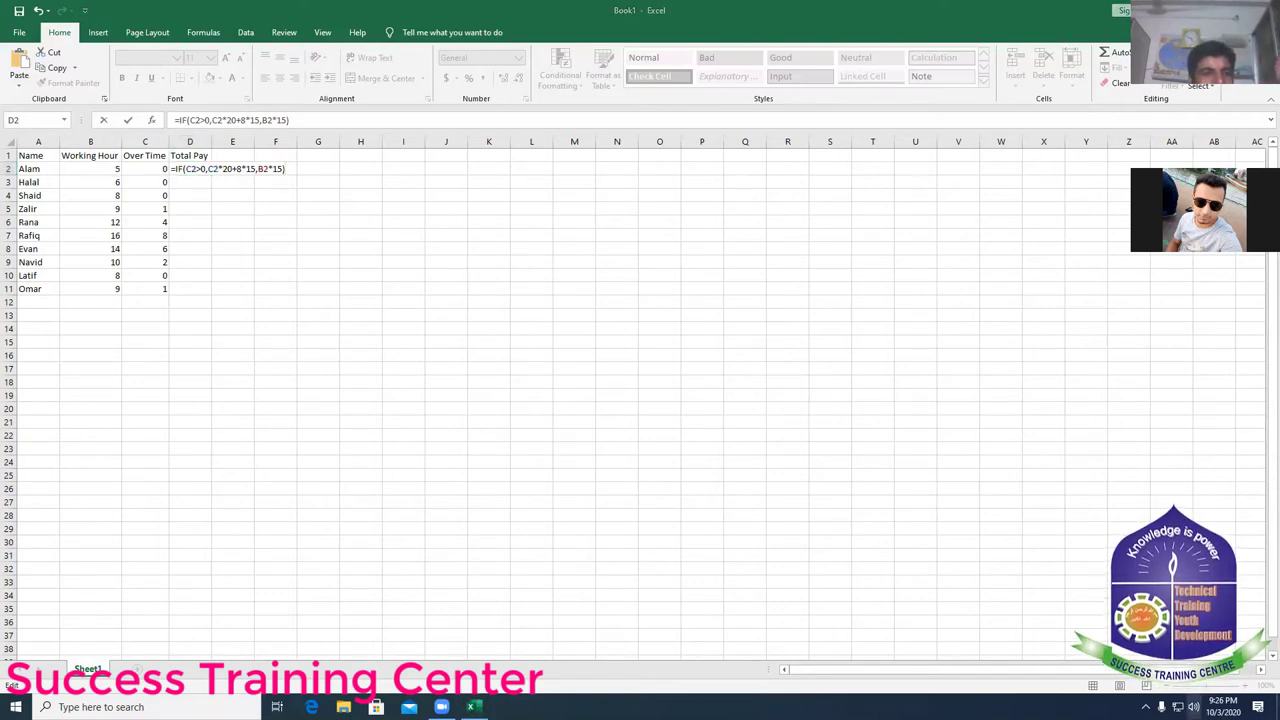
click(1258, 707)
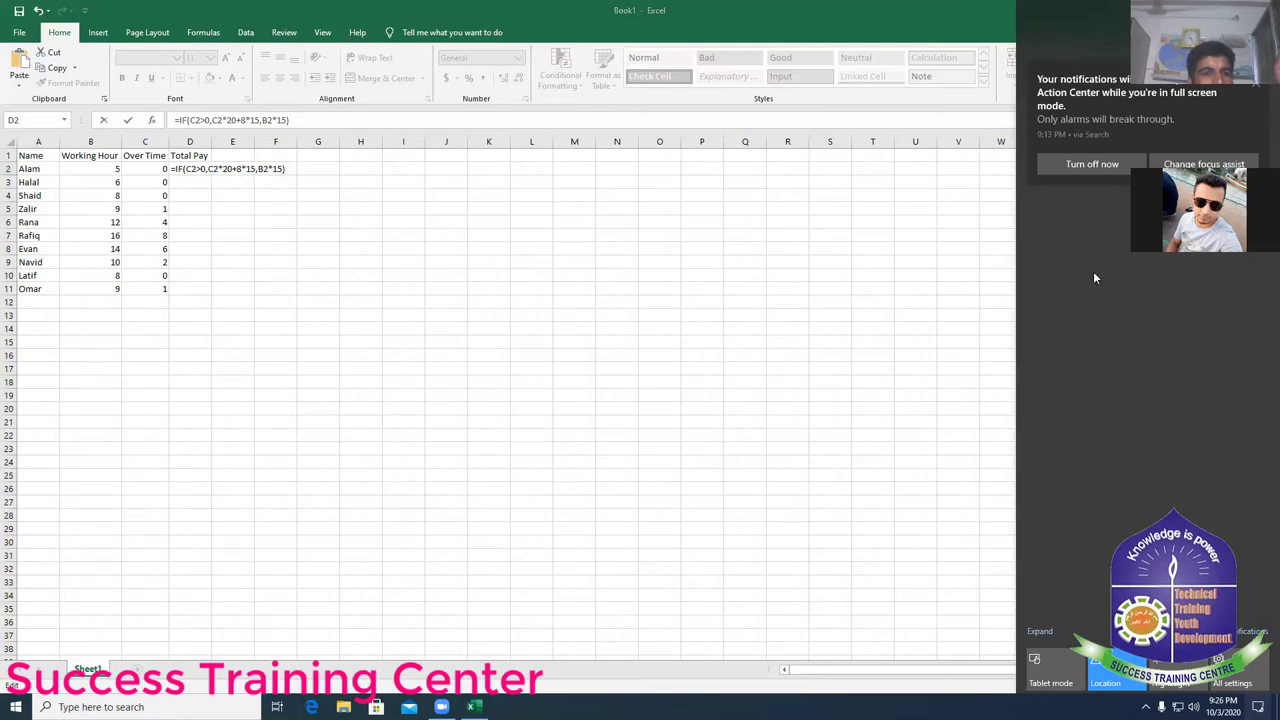
click(838, 278)
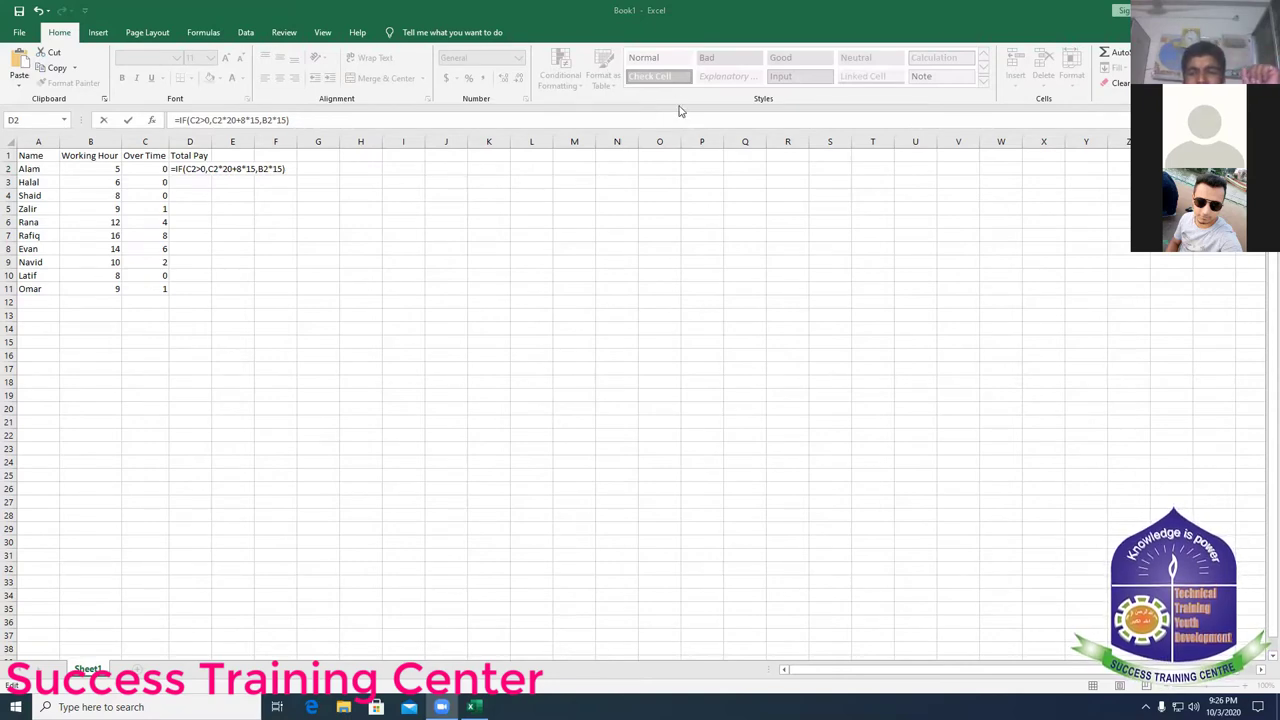
click(373, 166)
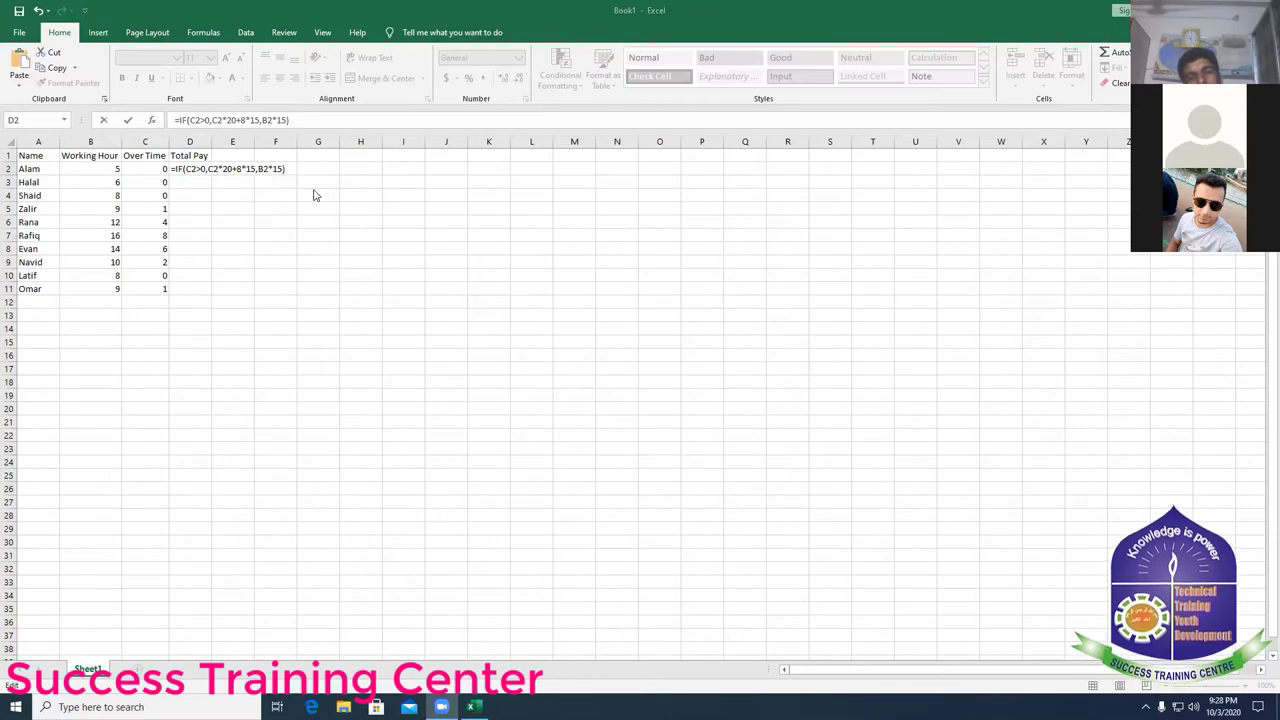
click(286, 168)
key(Return)
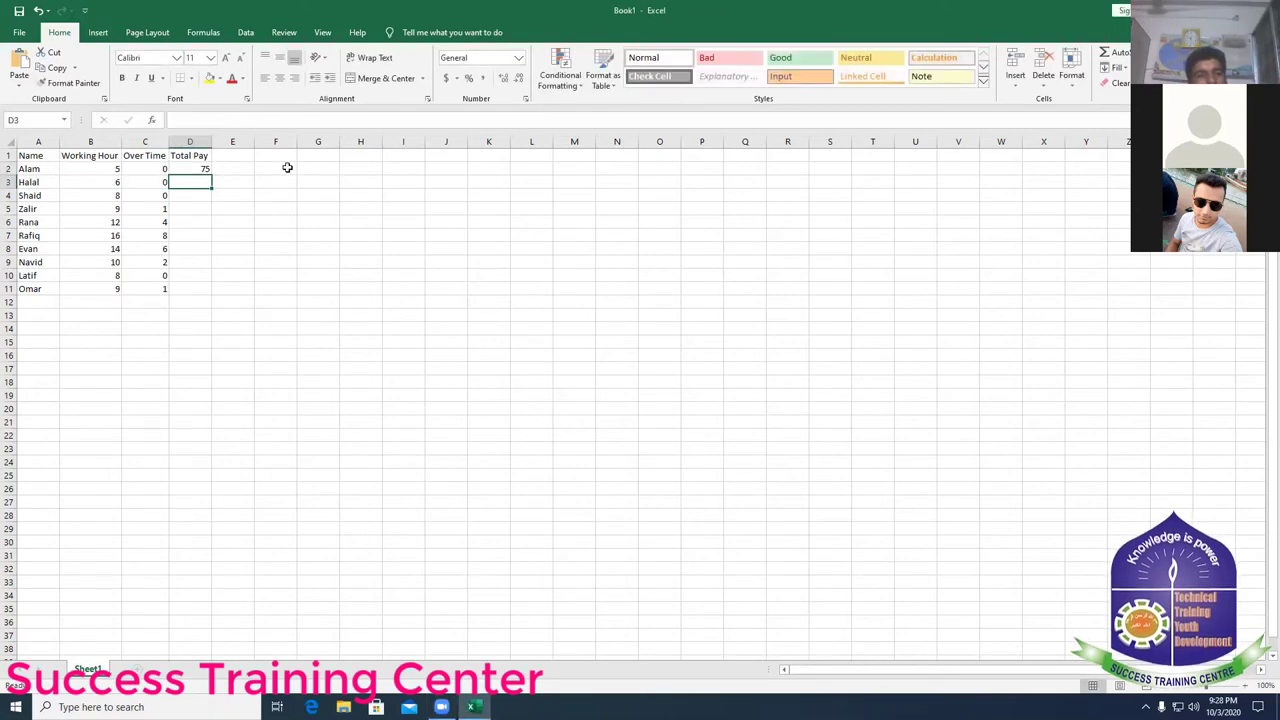
click(193, 172)
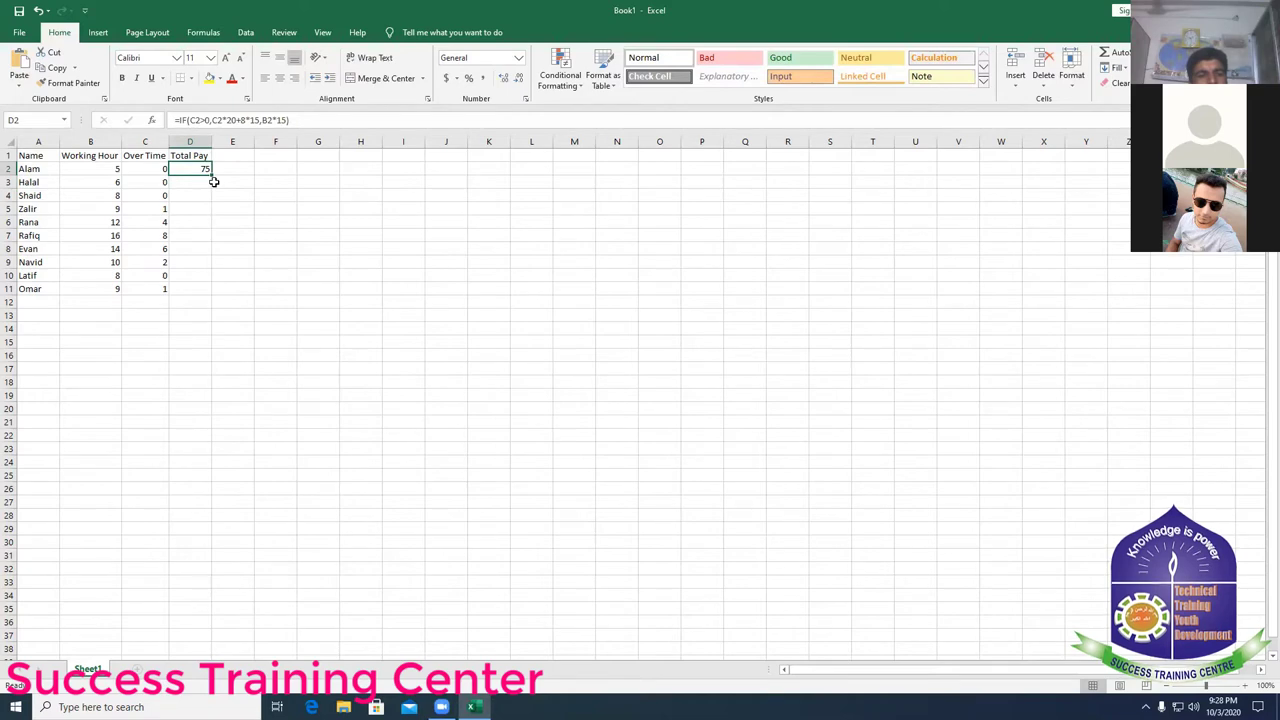
- Fill the Total Pay formula down to row 11, then select the whole A1:D11 table
drag(210, 176, 210, 292)
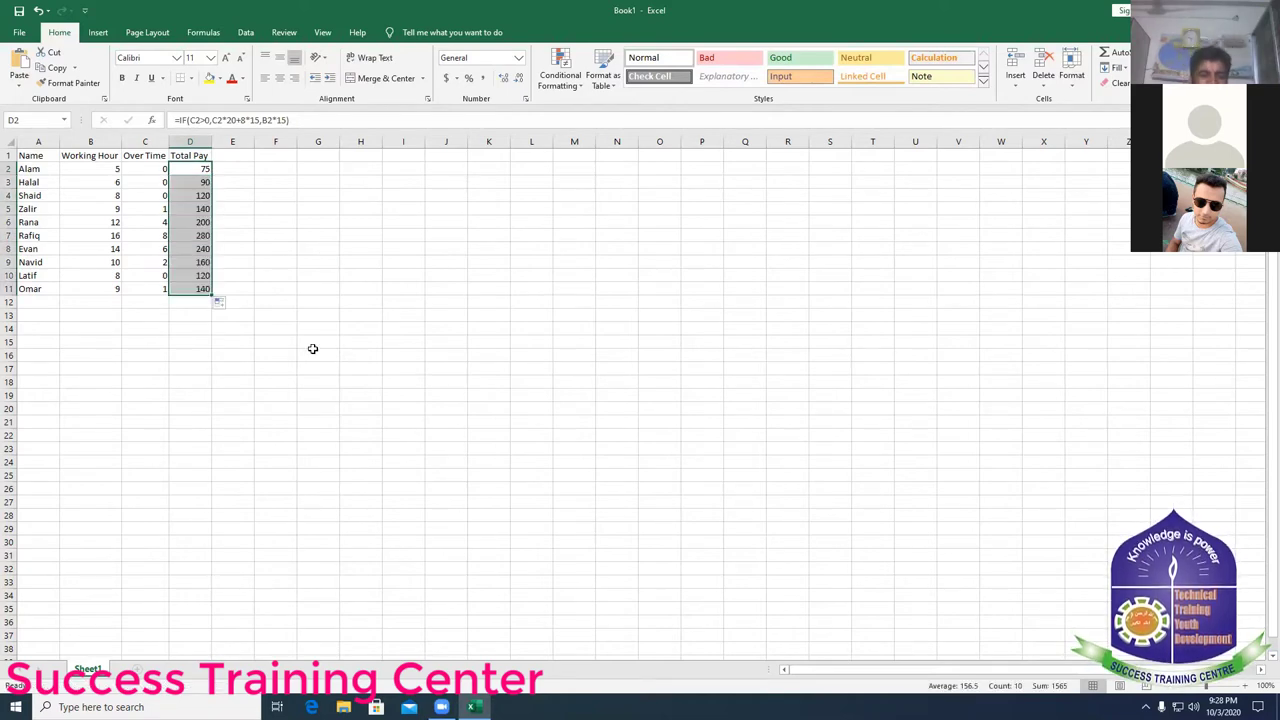
click(237, 170)
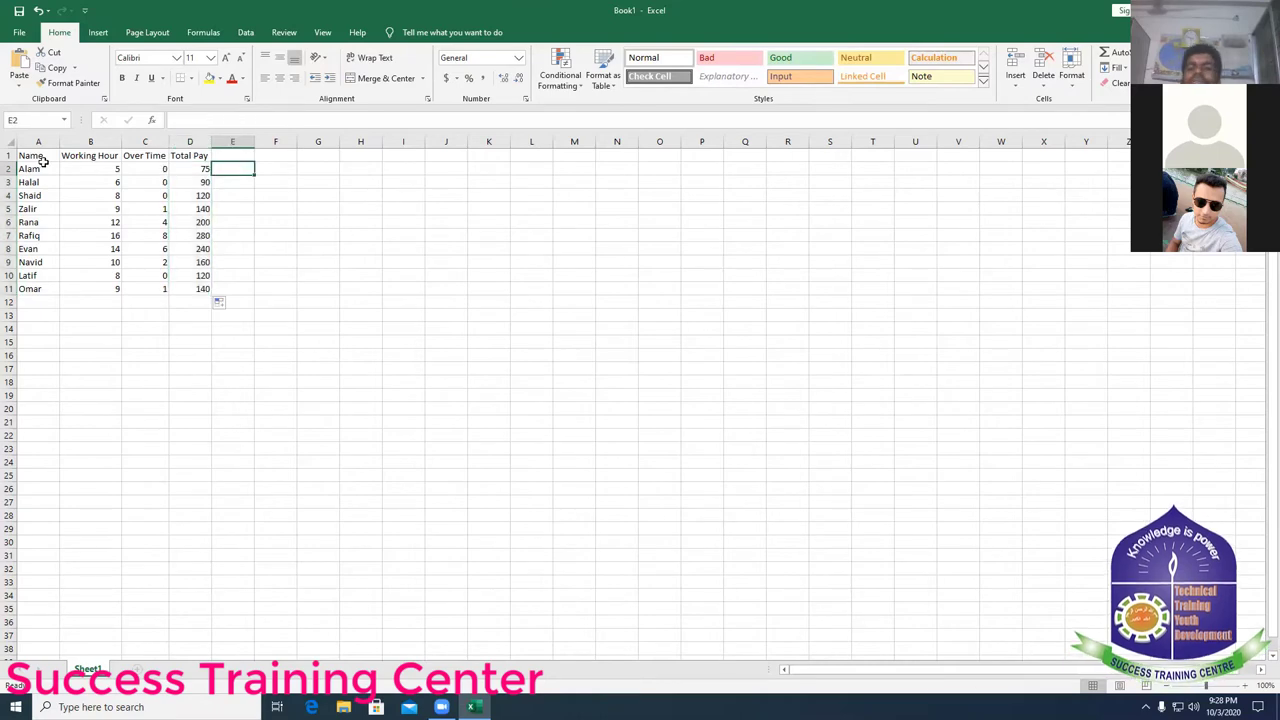
click(43, 160)
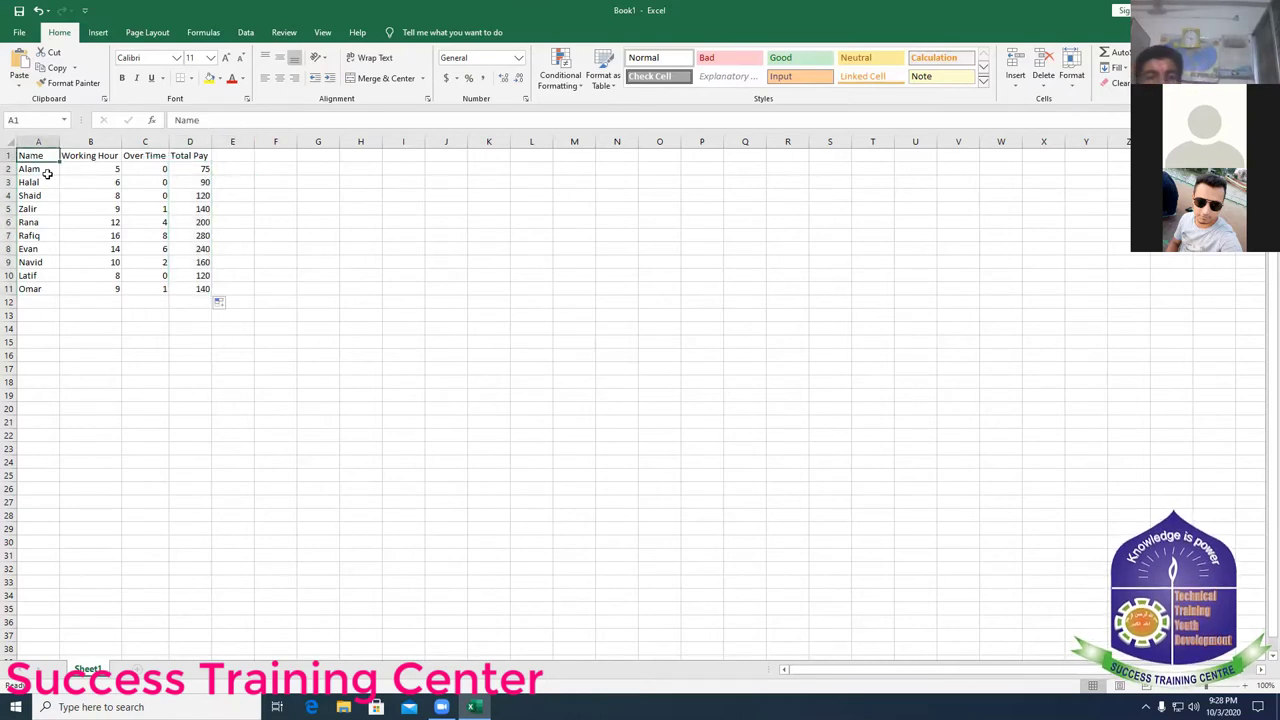
key(ctrl+a)
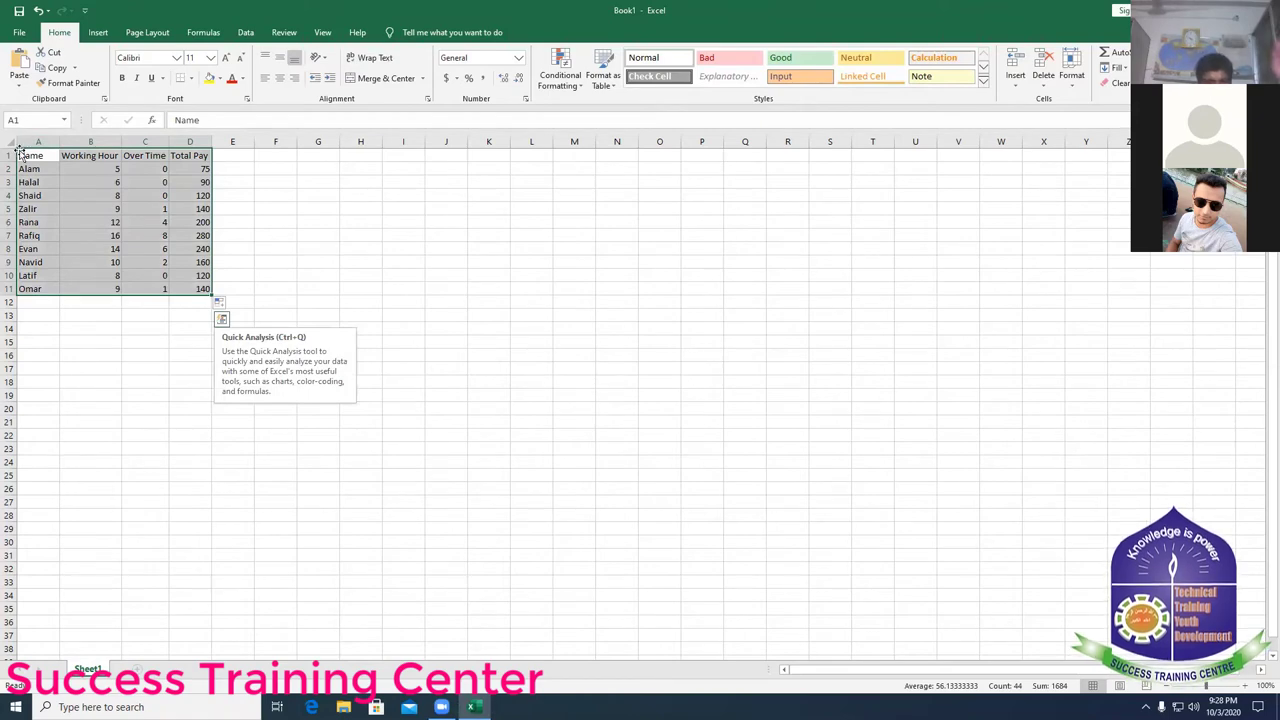
- Move the table to H15:K25 and select its four header cells
drag(19, 148, 397, 336)
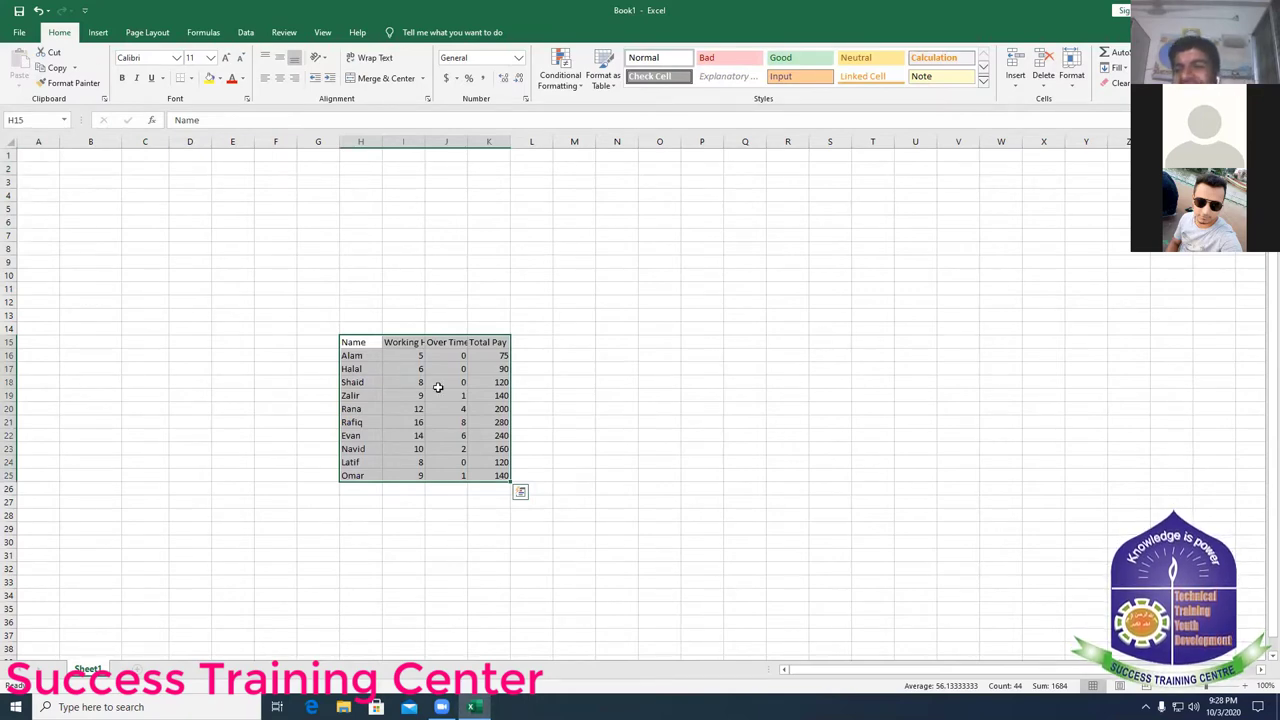
click(355, 345)
ctrl+click(388, 344)
ctrl+click(446, 344)
ctrl+click(488, 344)
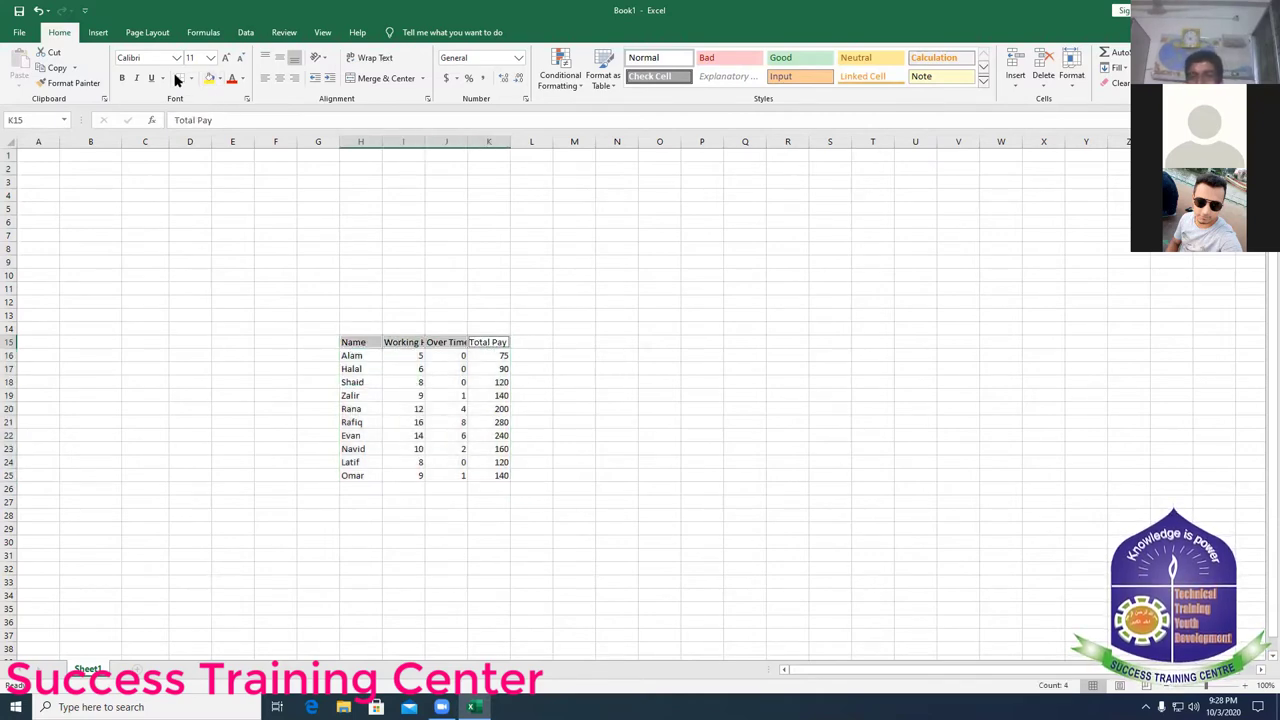
- Make the headers 14-point and autofit columns I, J and K to fit the headings
click(210, 57)
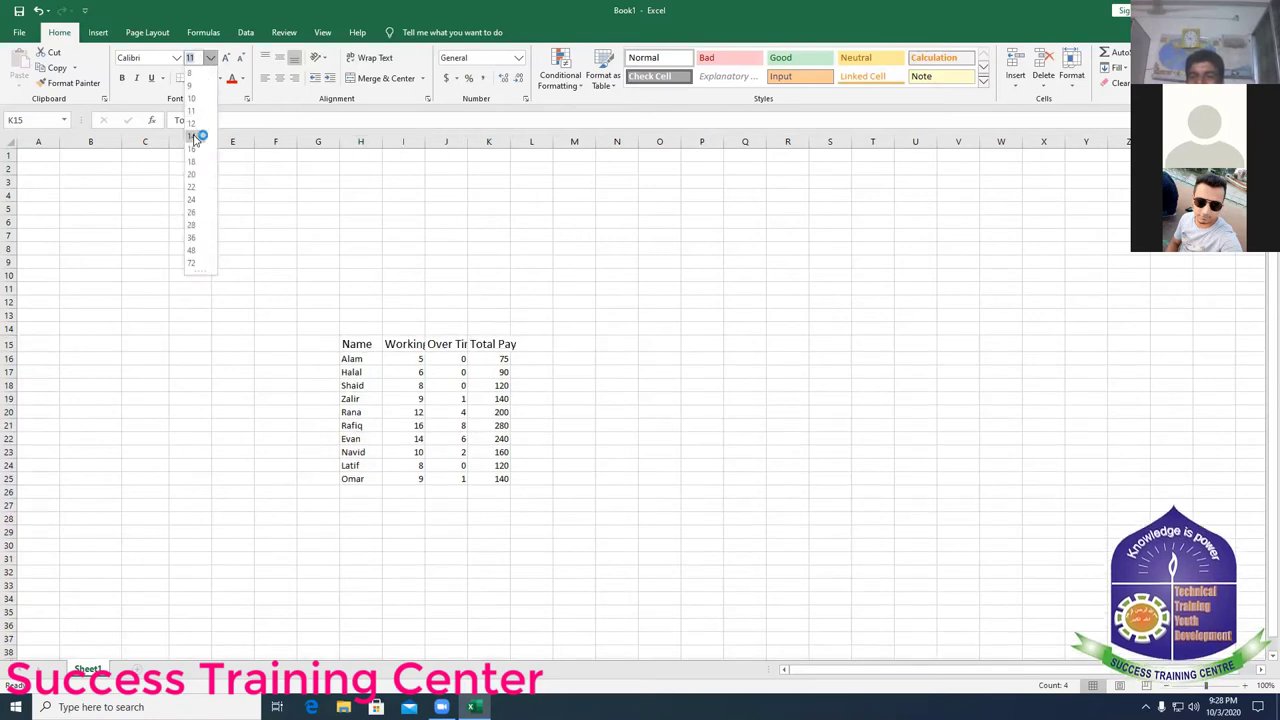
click(196, 137)
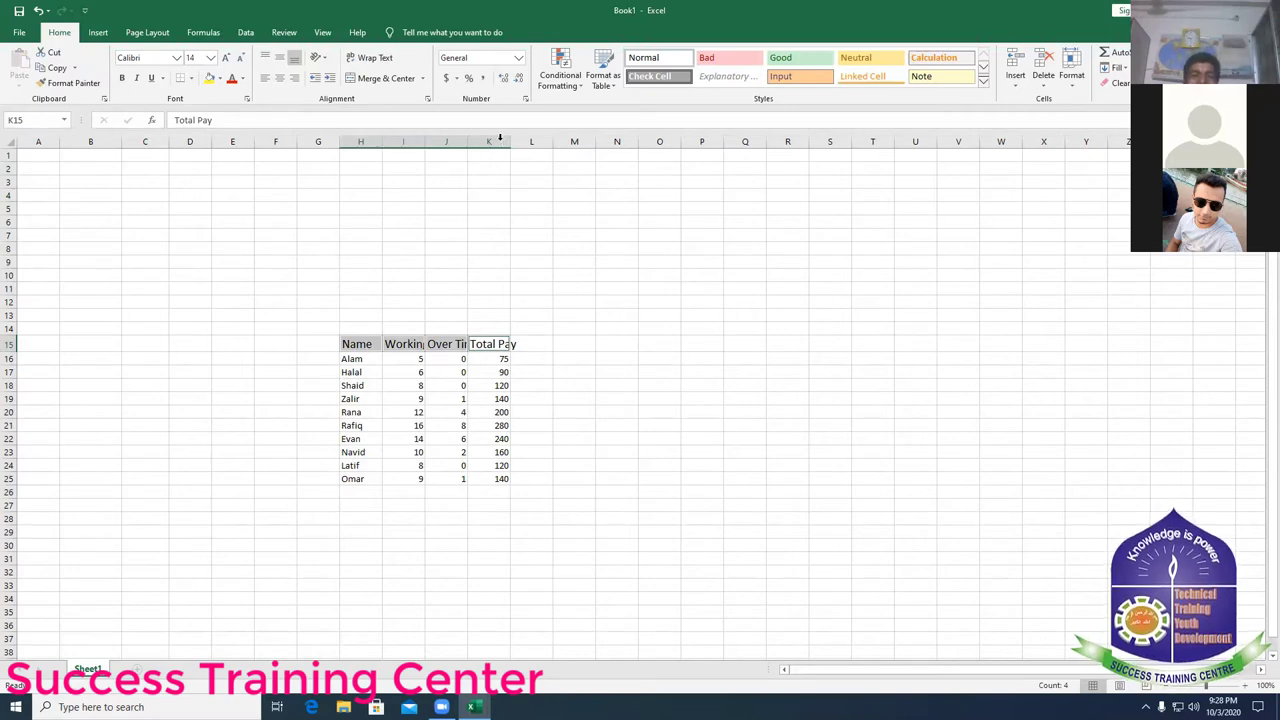
double_click(552, 148)
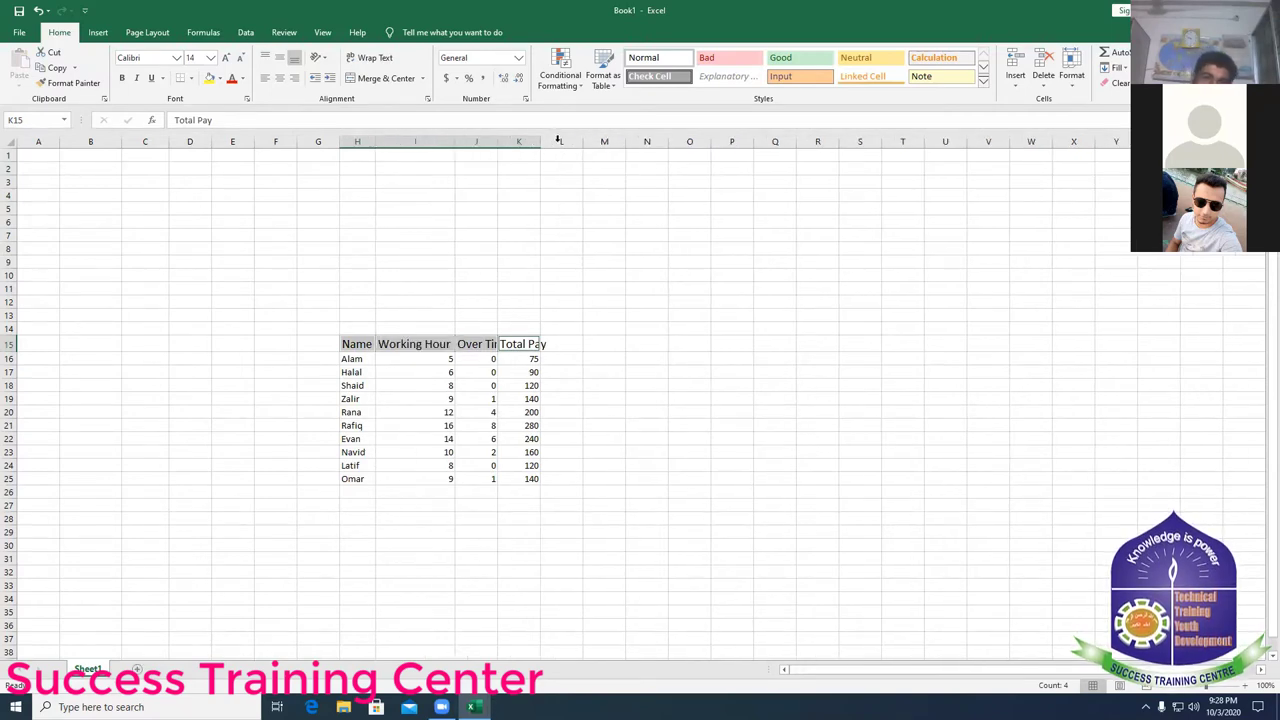
double_click(558, 141)
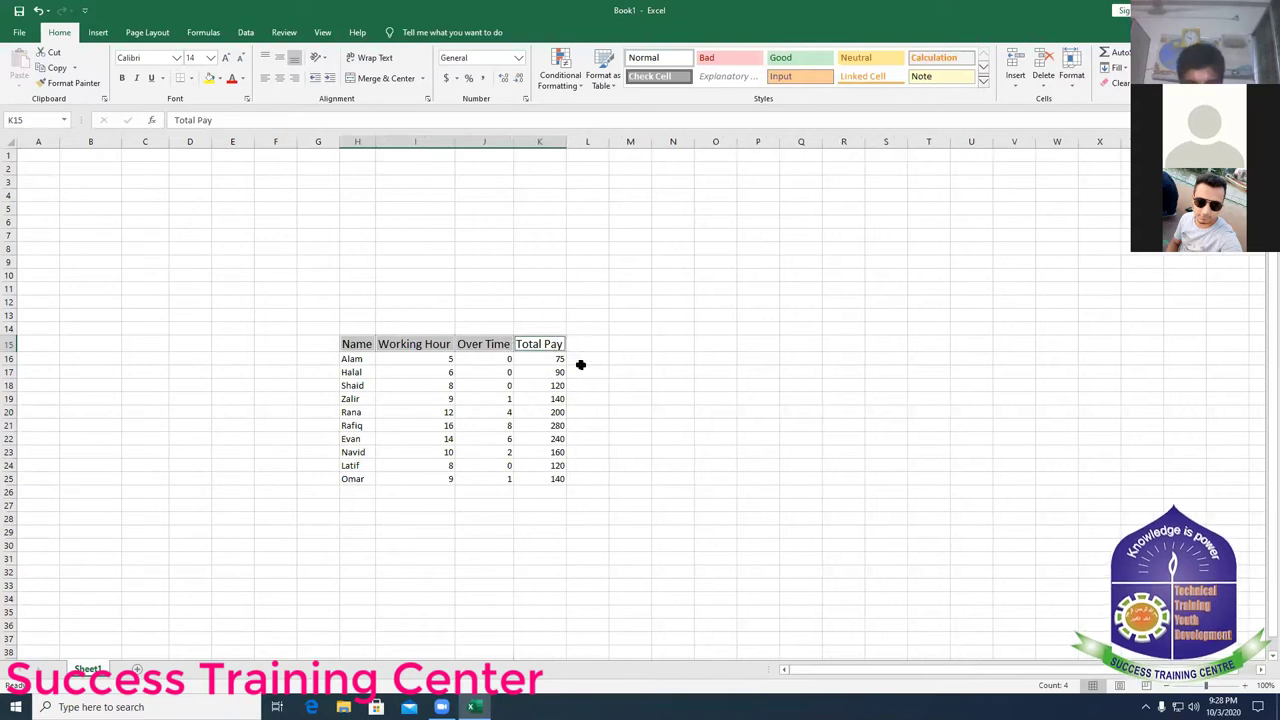
key(Tab)
click(352, 345)
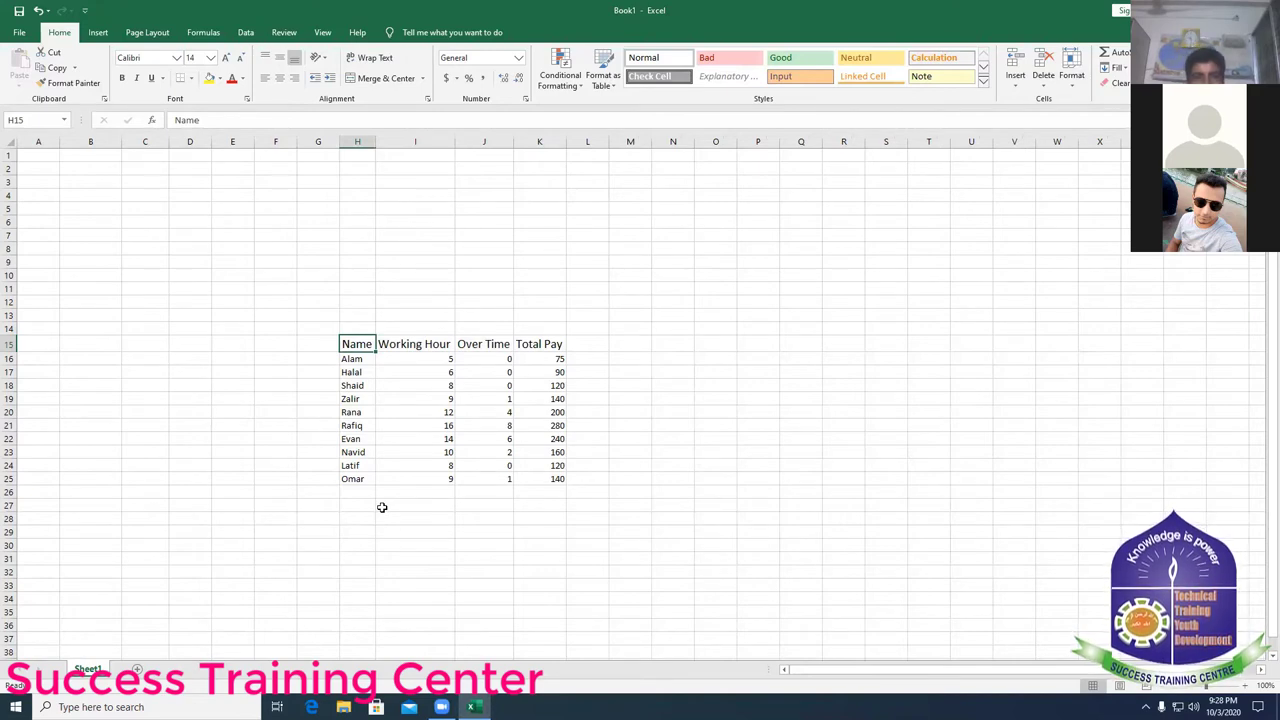
- Select the whole H15:K25 table and centre-align all its contents
key(ctrl+a)
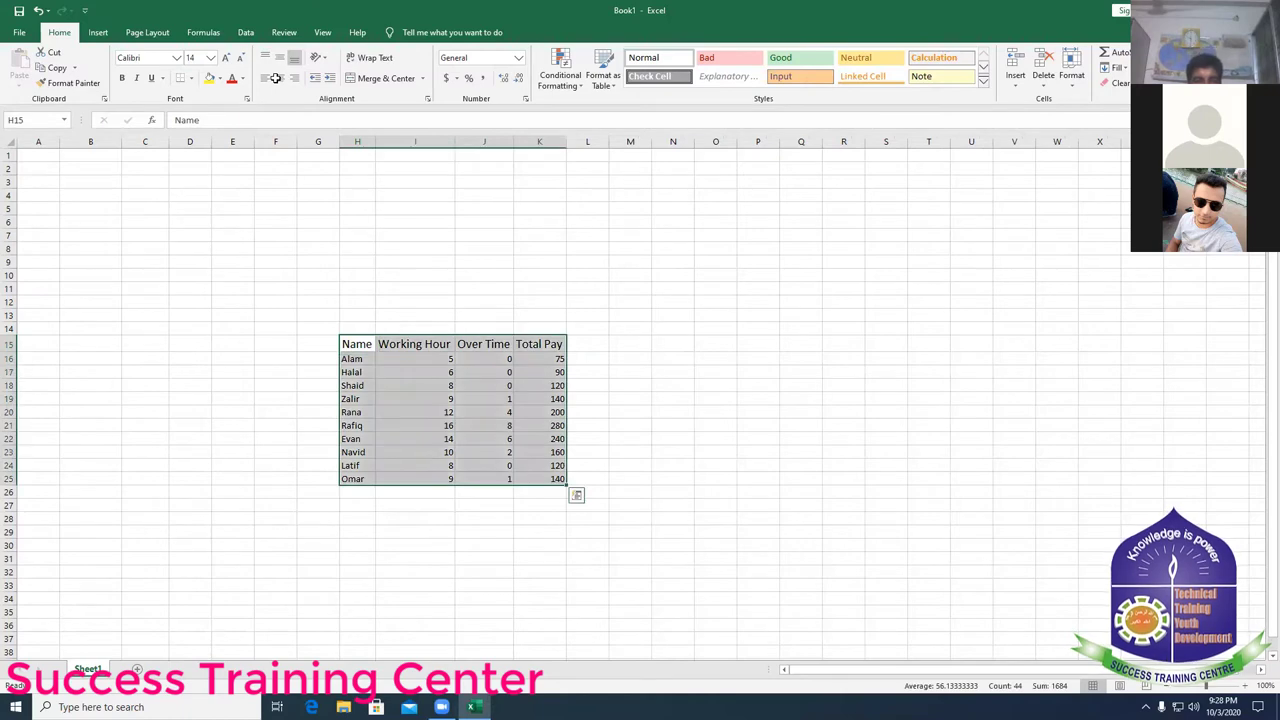
key(alt+h)
key(a)
key(m)
key(alt+h)
key(a)
key(c)
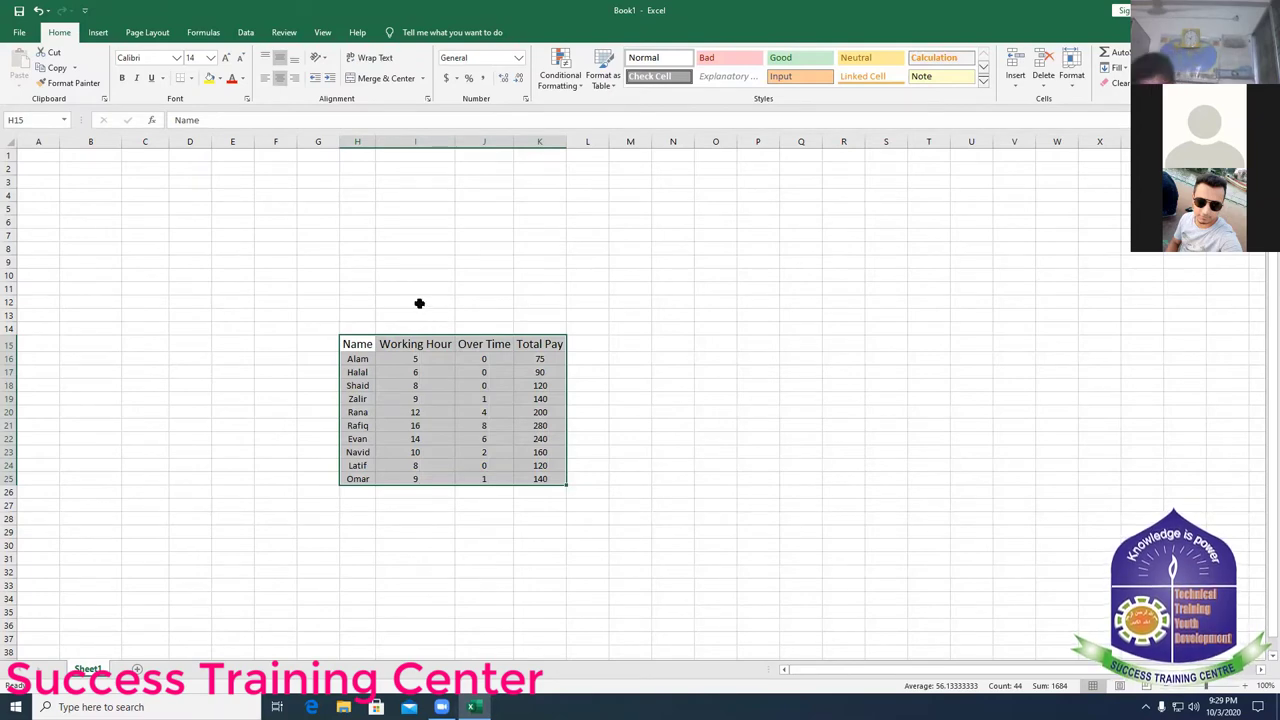
click(419, 304)
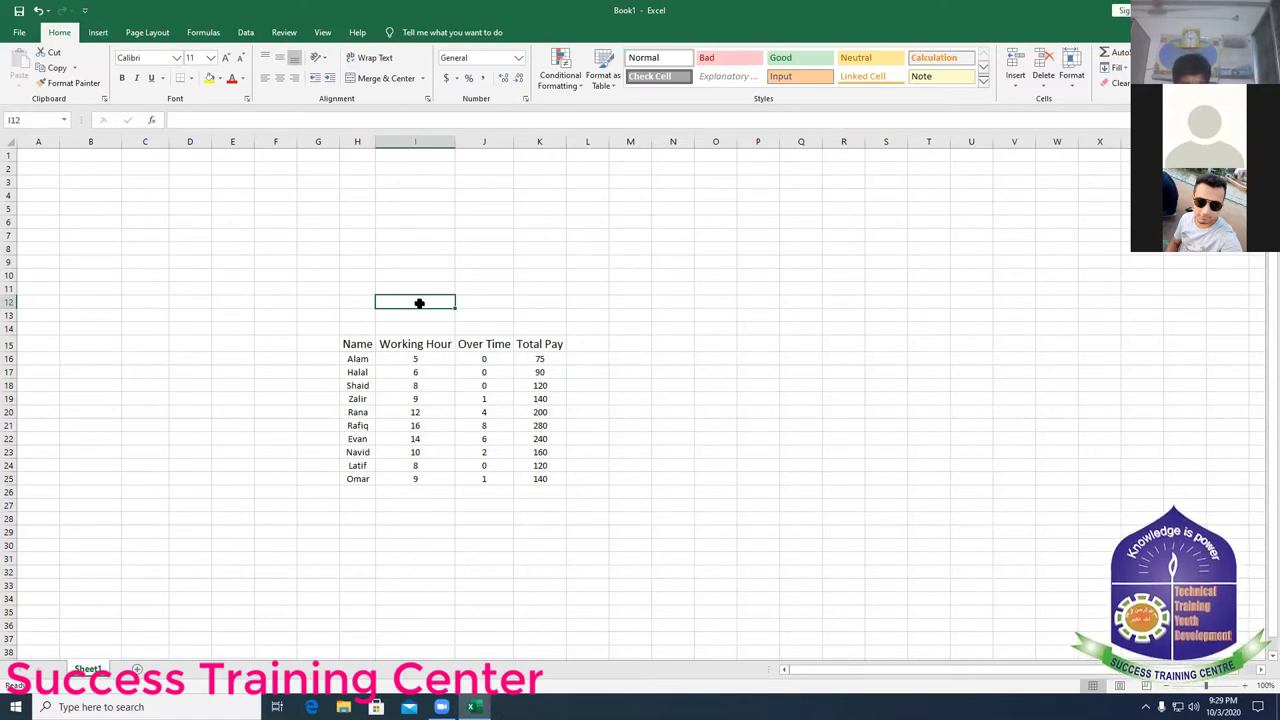
- Merge and centre I12:K13 as a title cell and type 'Waga Sheet'
click(470, 305)
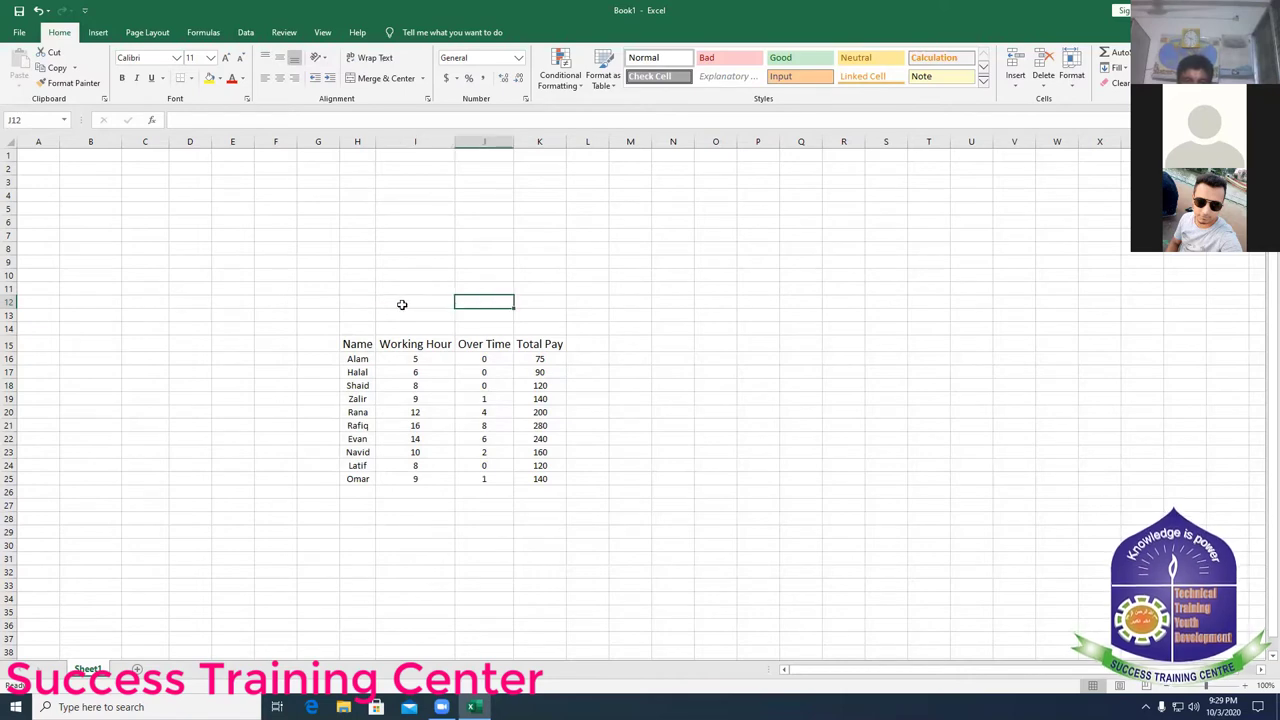
click(432, 301)
click(445, 301)
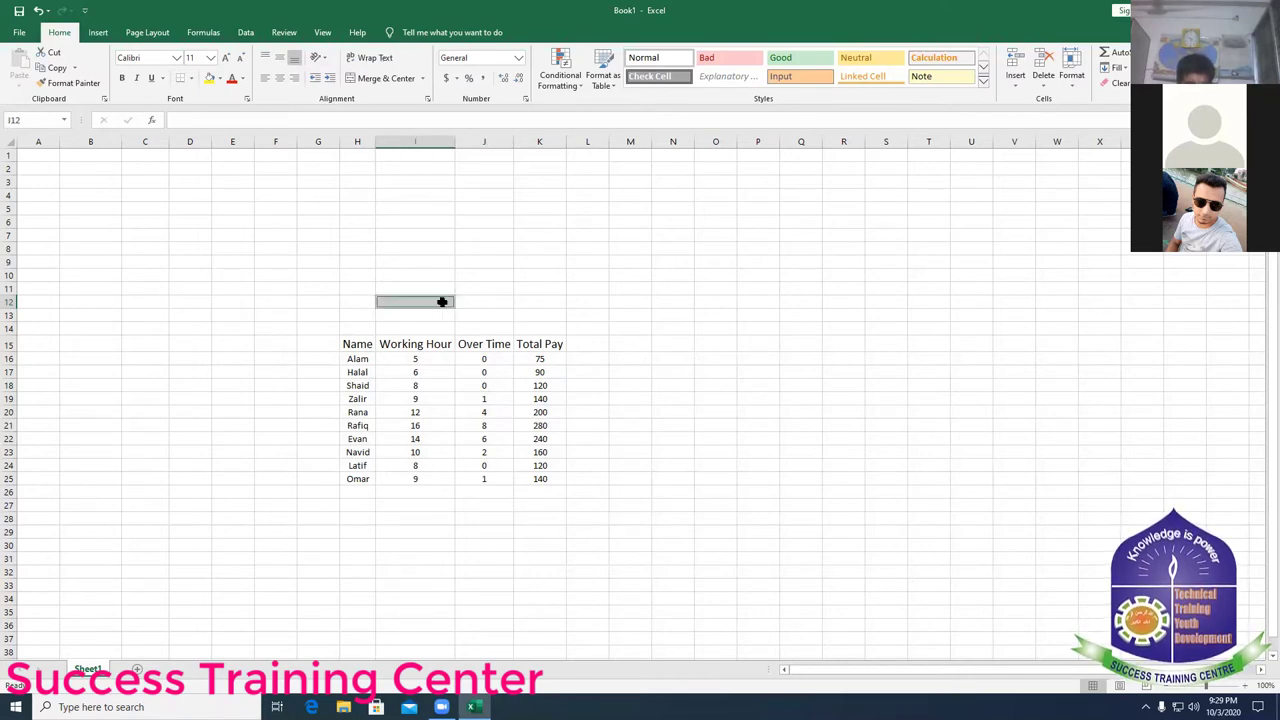
drag(447, 305, 539, 320)
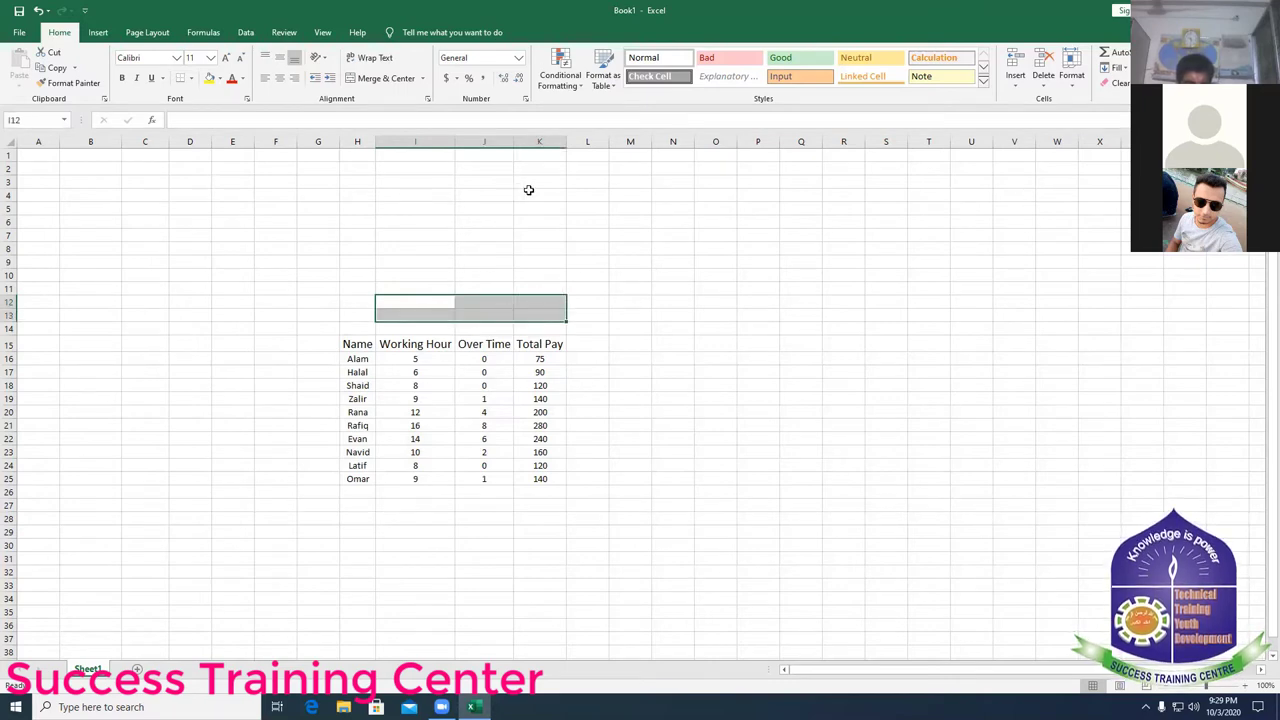
click(384, 82)
double_click(480, 306)
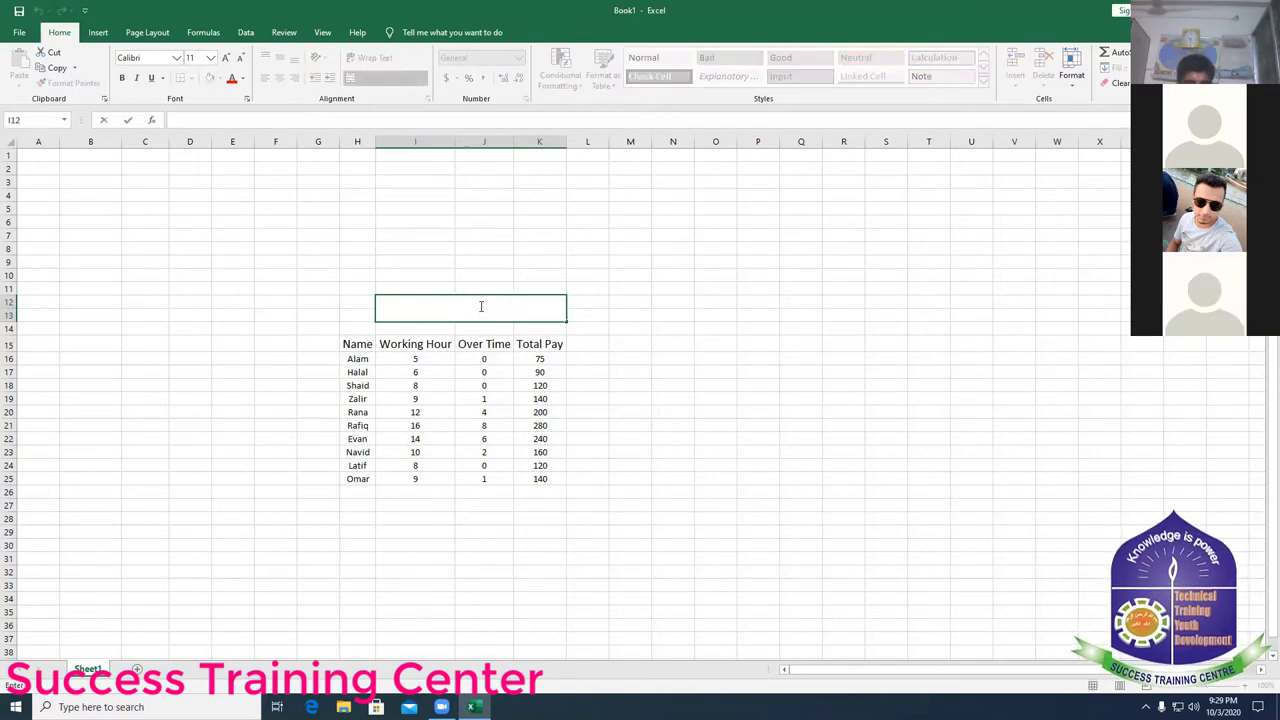
text(Waga)
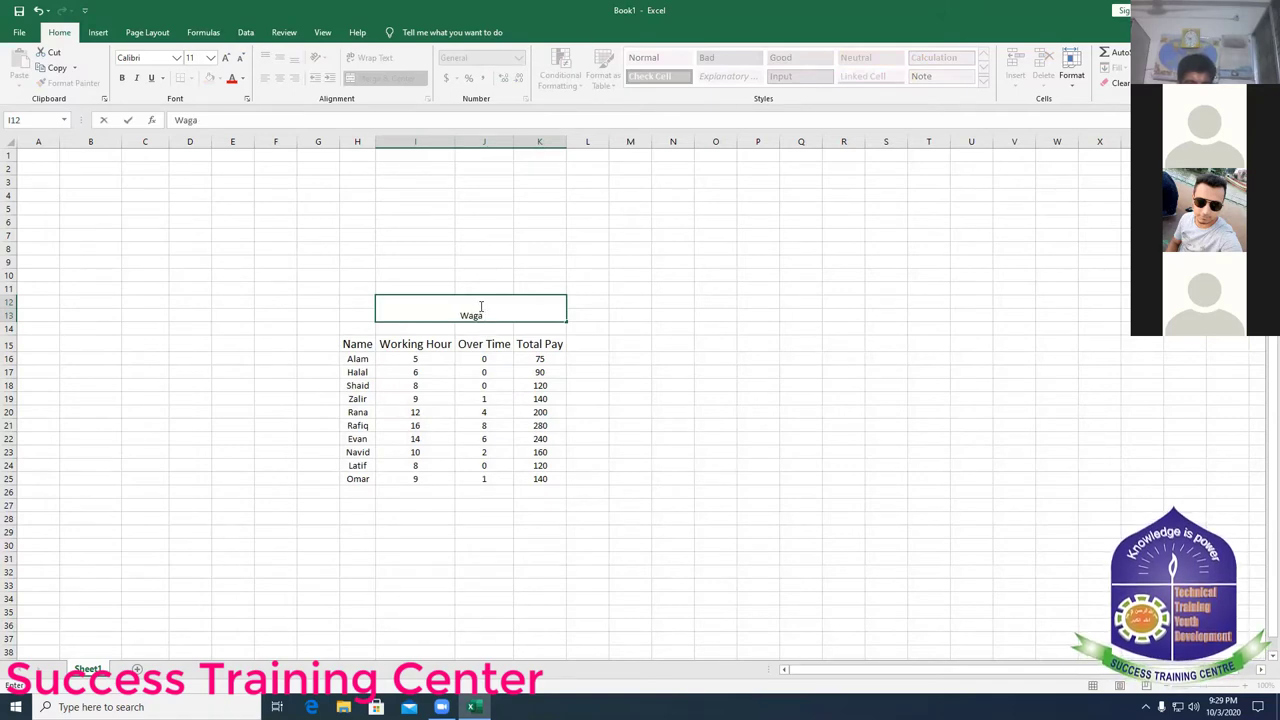
text( Sheet)
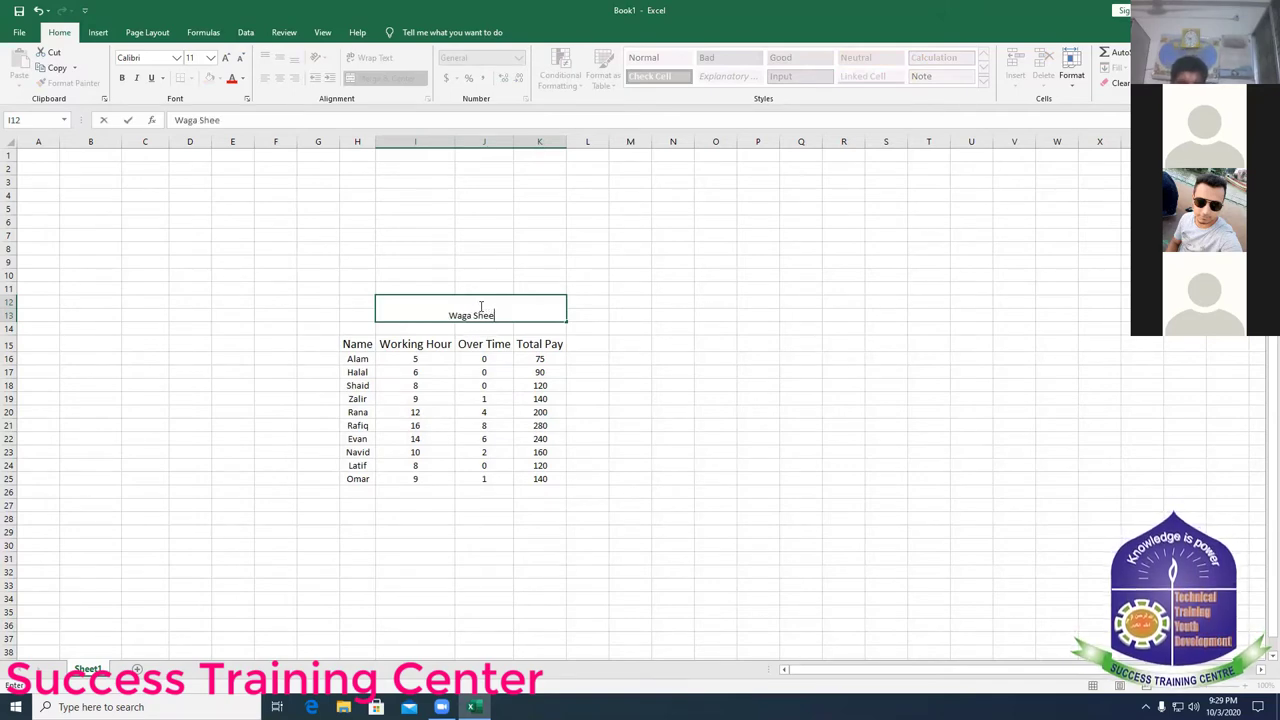
- Format the Waga Sheet title at size 20, middle-aligned, in green font
triple_click(428, 314)
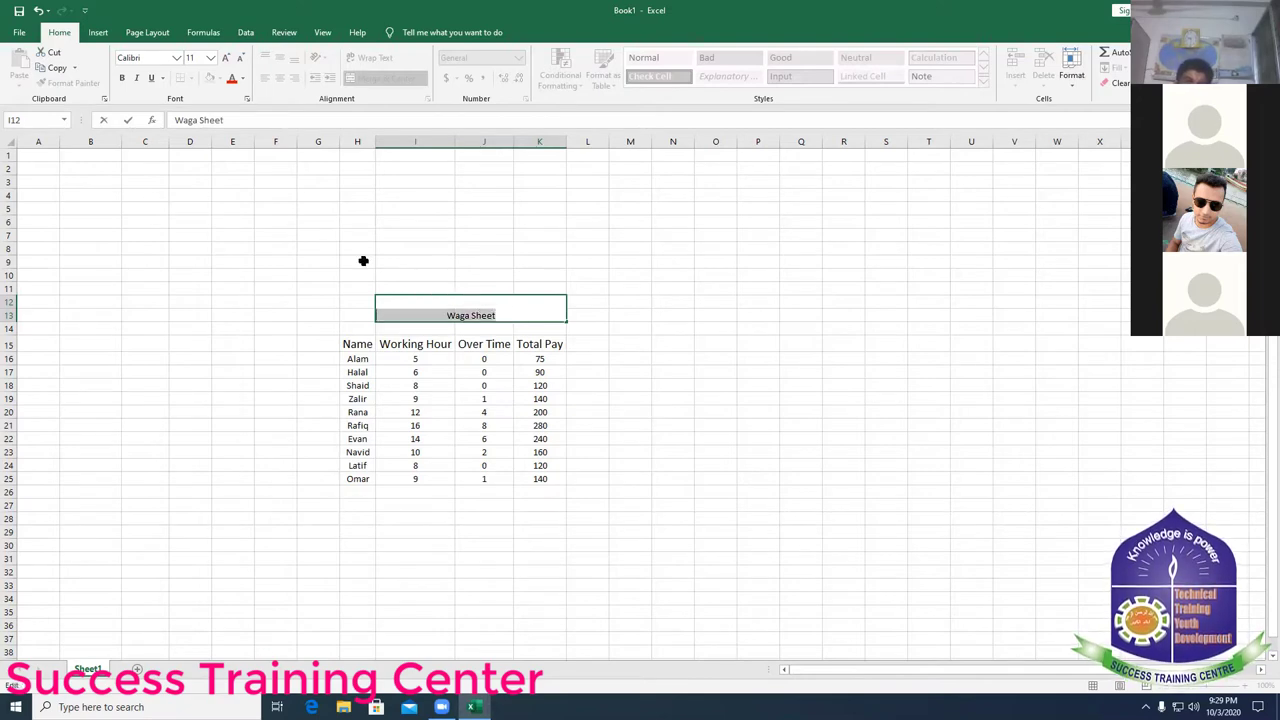
click(210, 57)
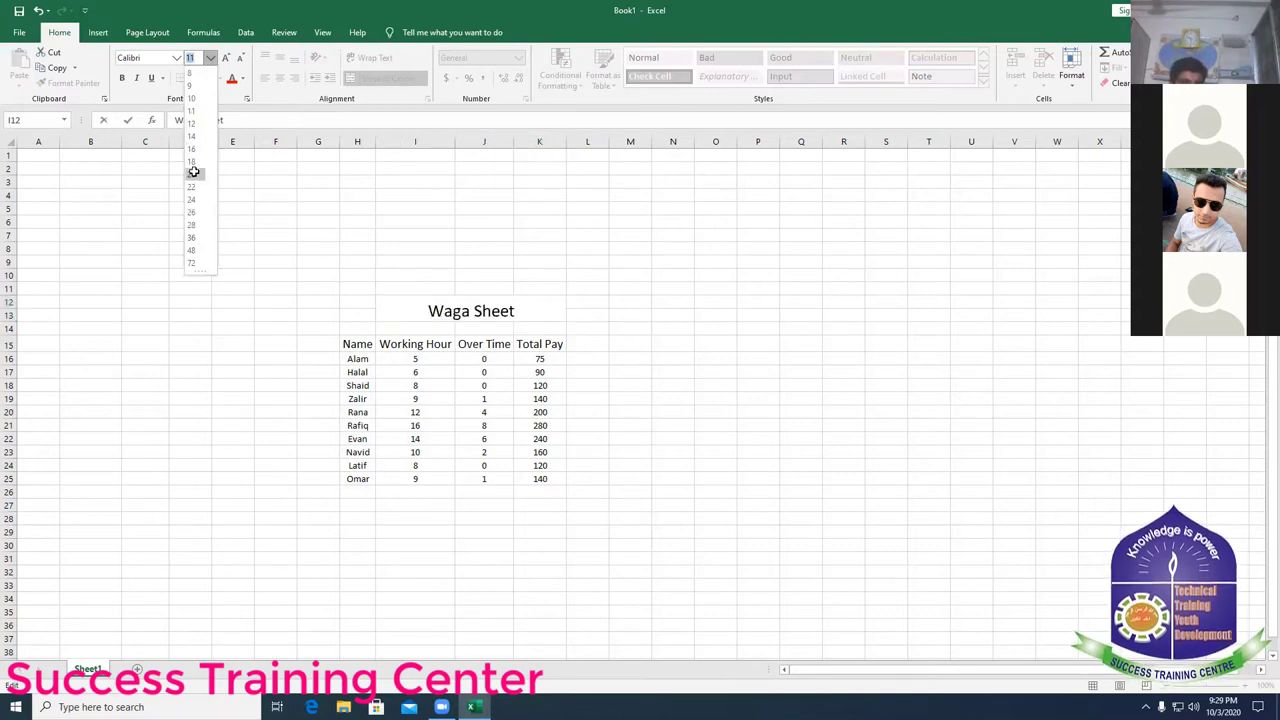
click(194, 172)
click(613, 316)
click(500, 314)
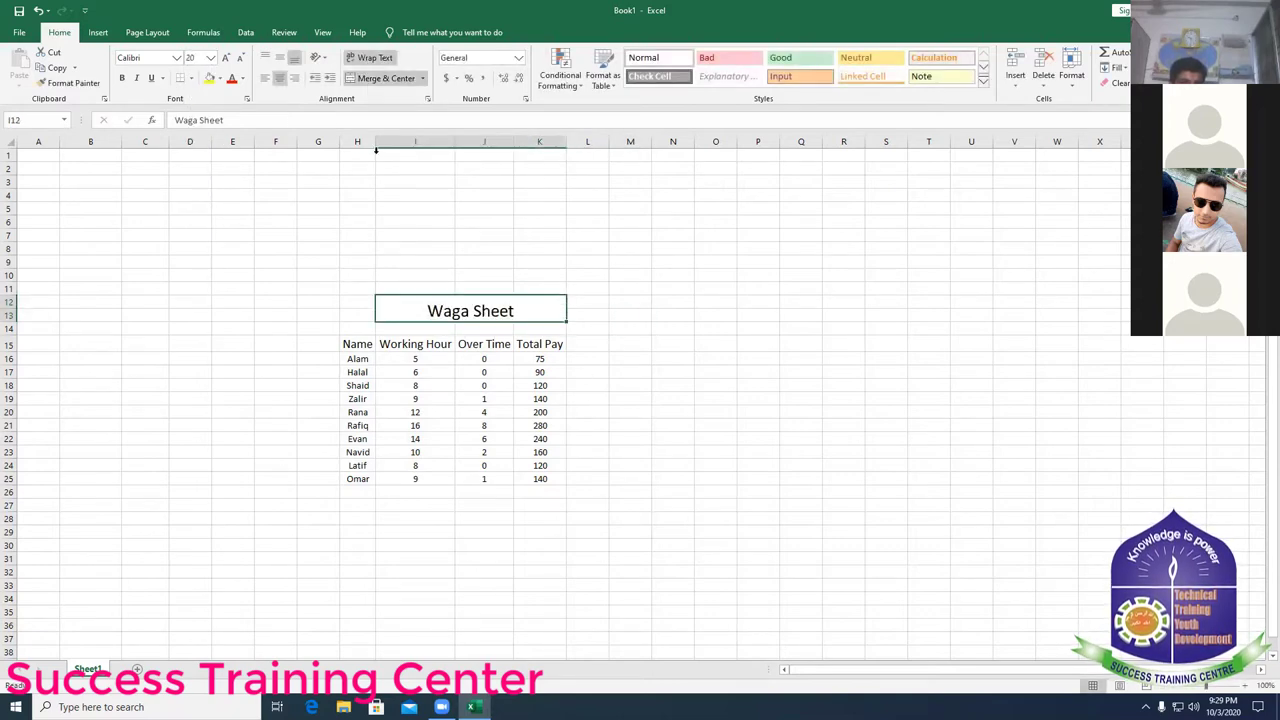
click(279, 57)
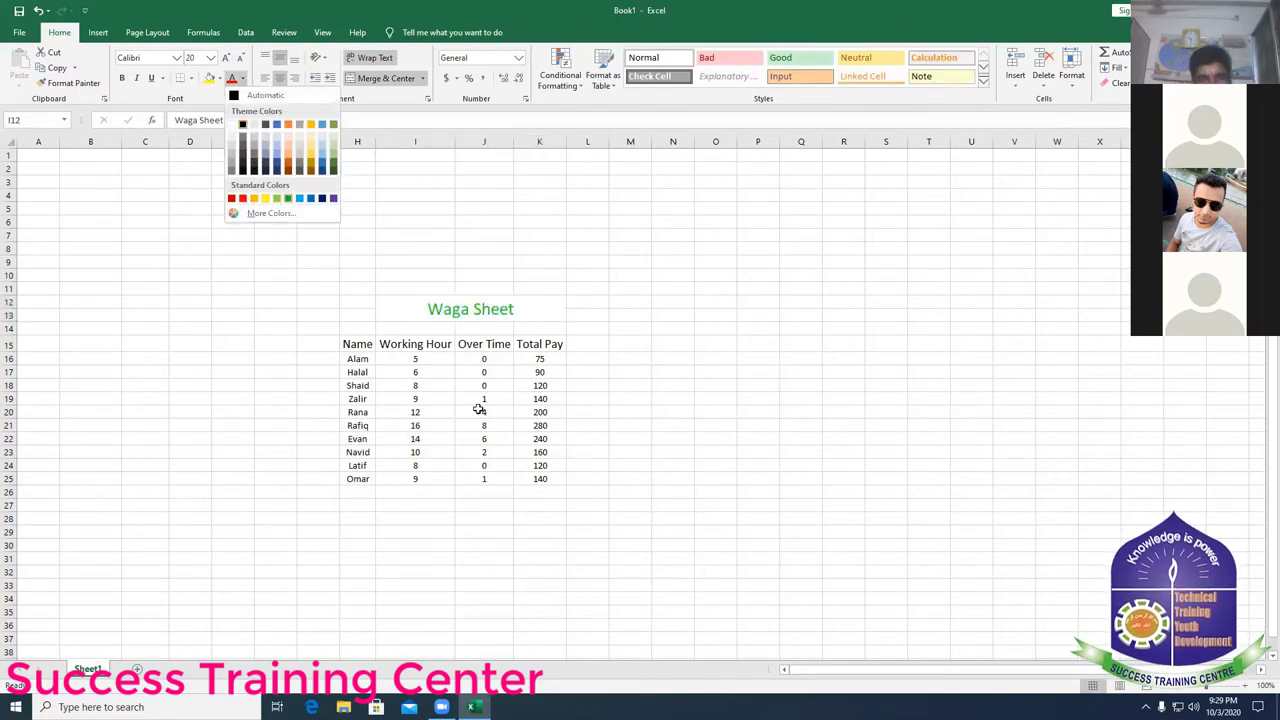
click(288, 198)
click(440, 308)
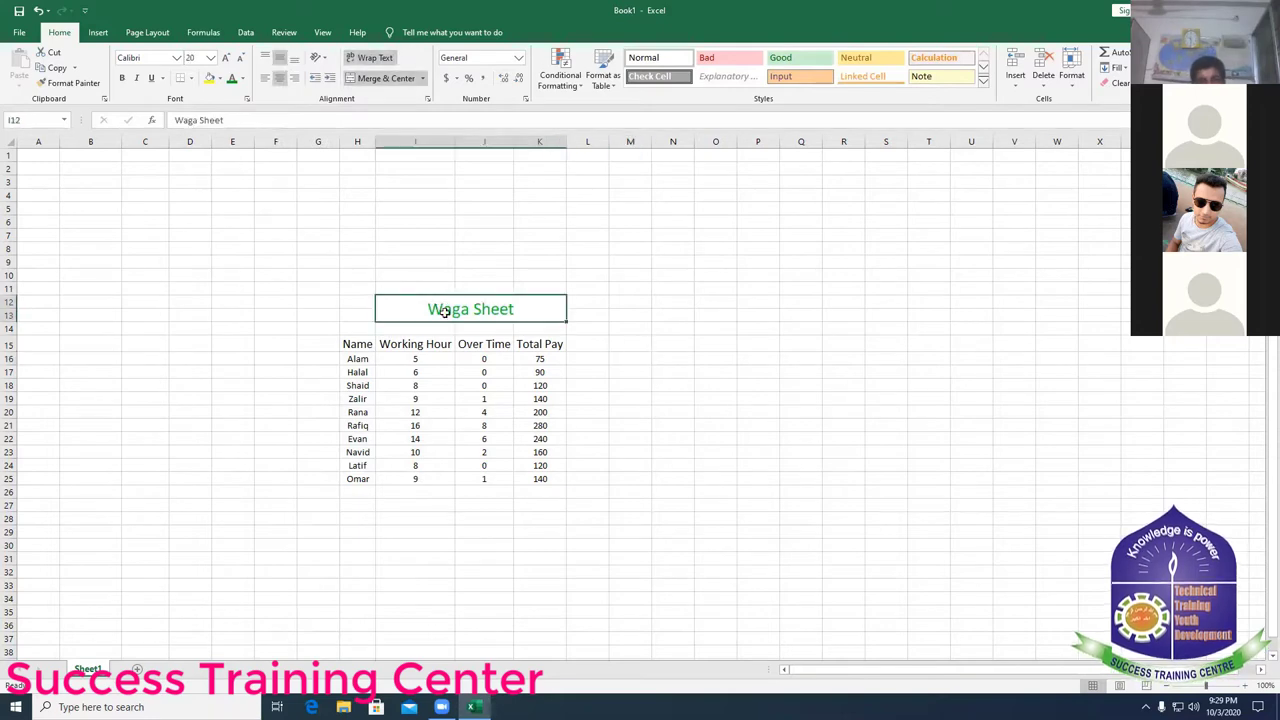
click(722, 317)
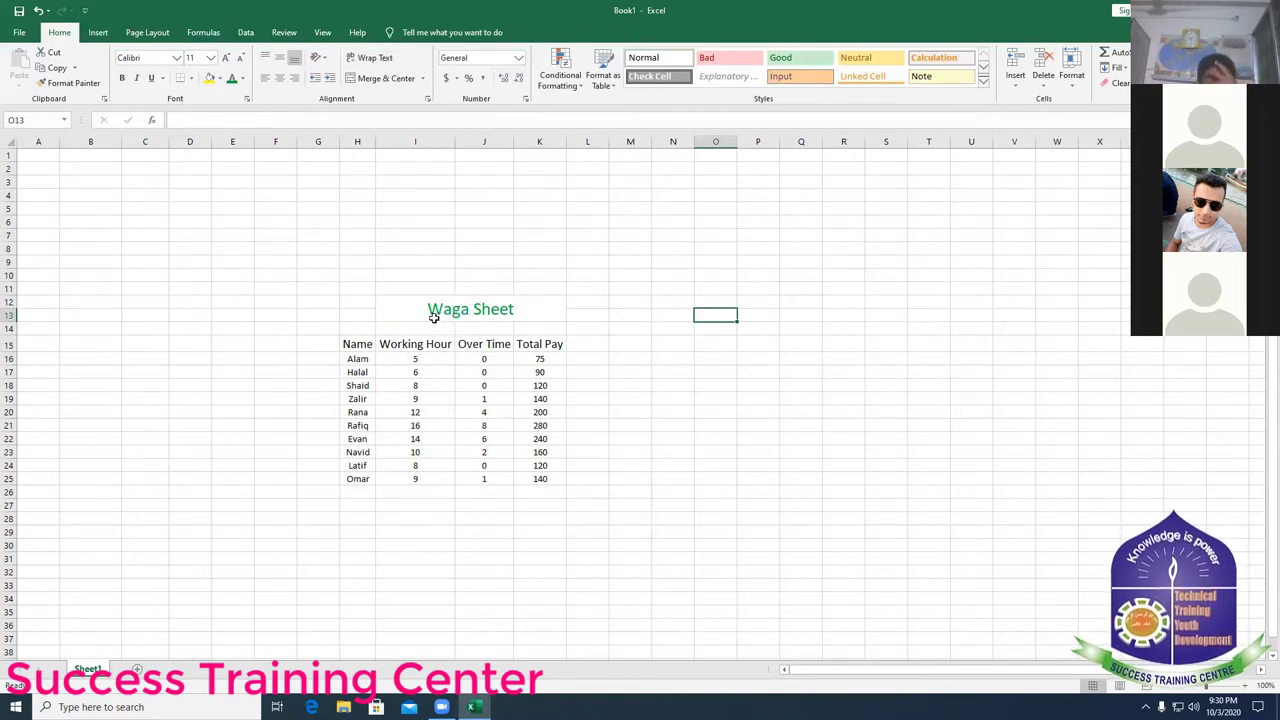
scroll(640, 491, down, 2)
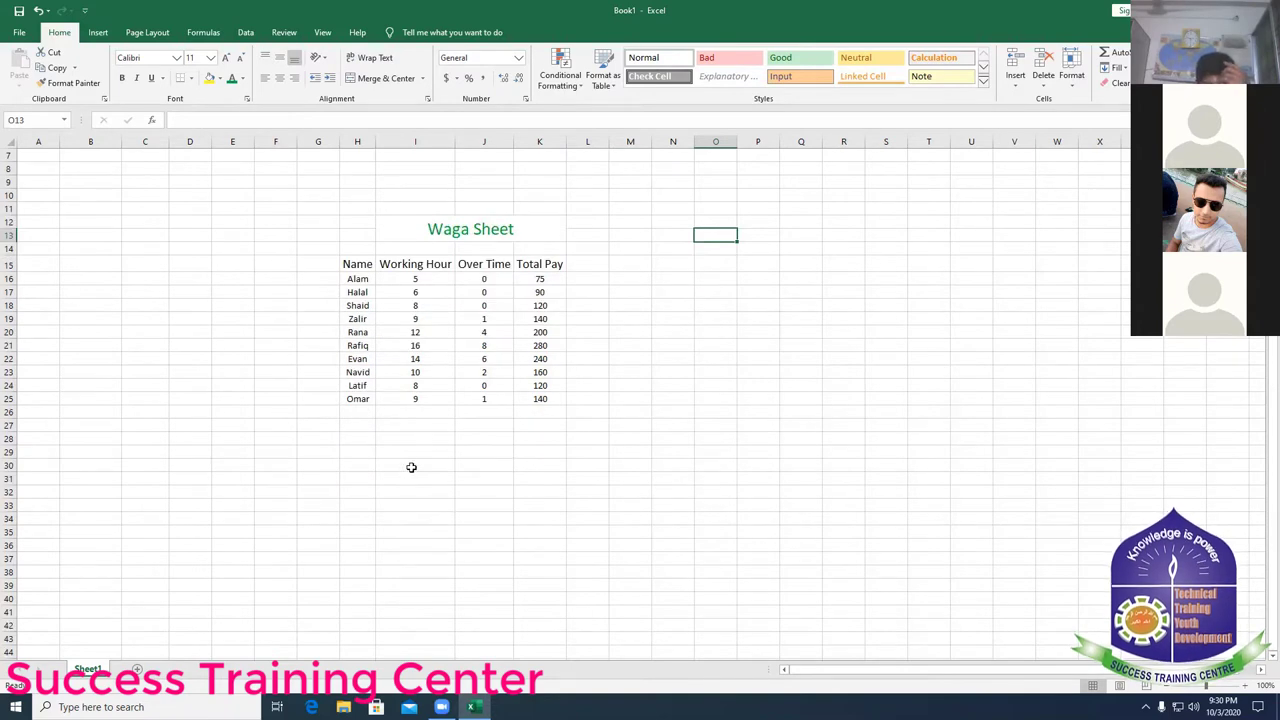
click(392, 438)
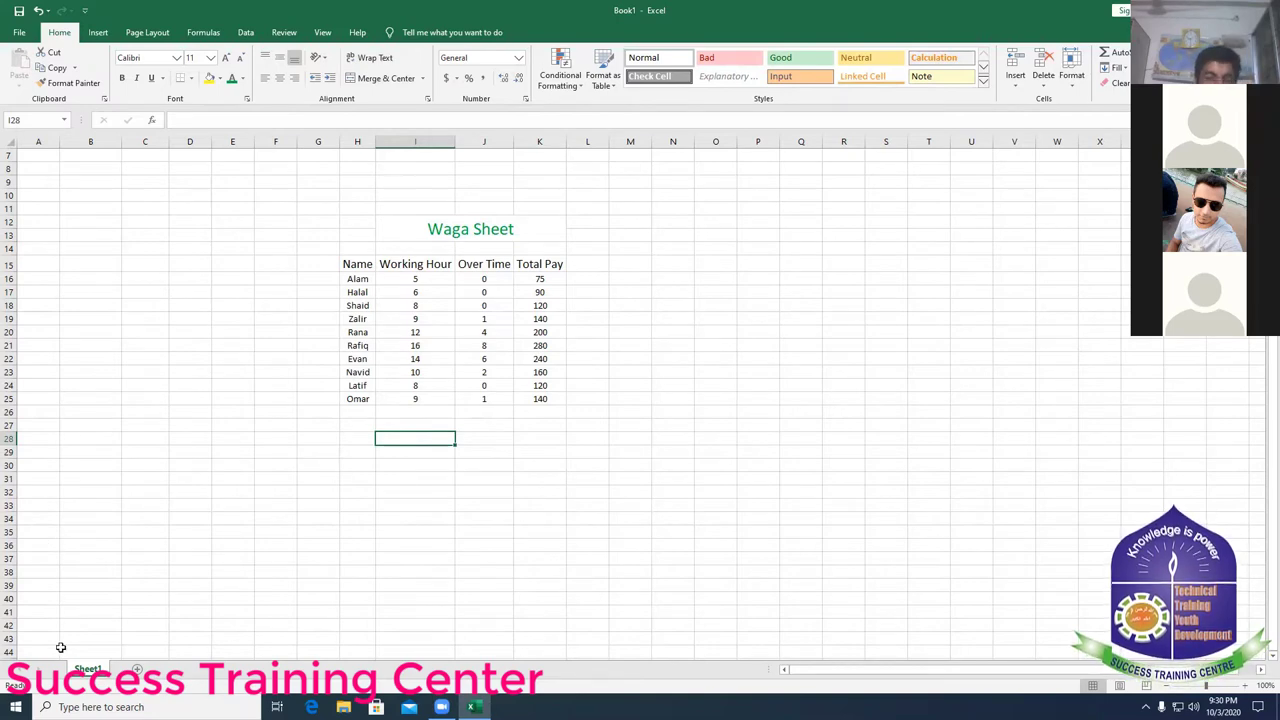
- Rename the Sheet1 worksheet tab to WAGA SHEET
right_click(89, 668)
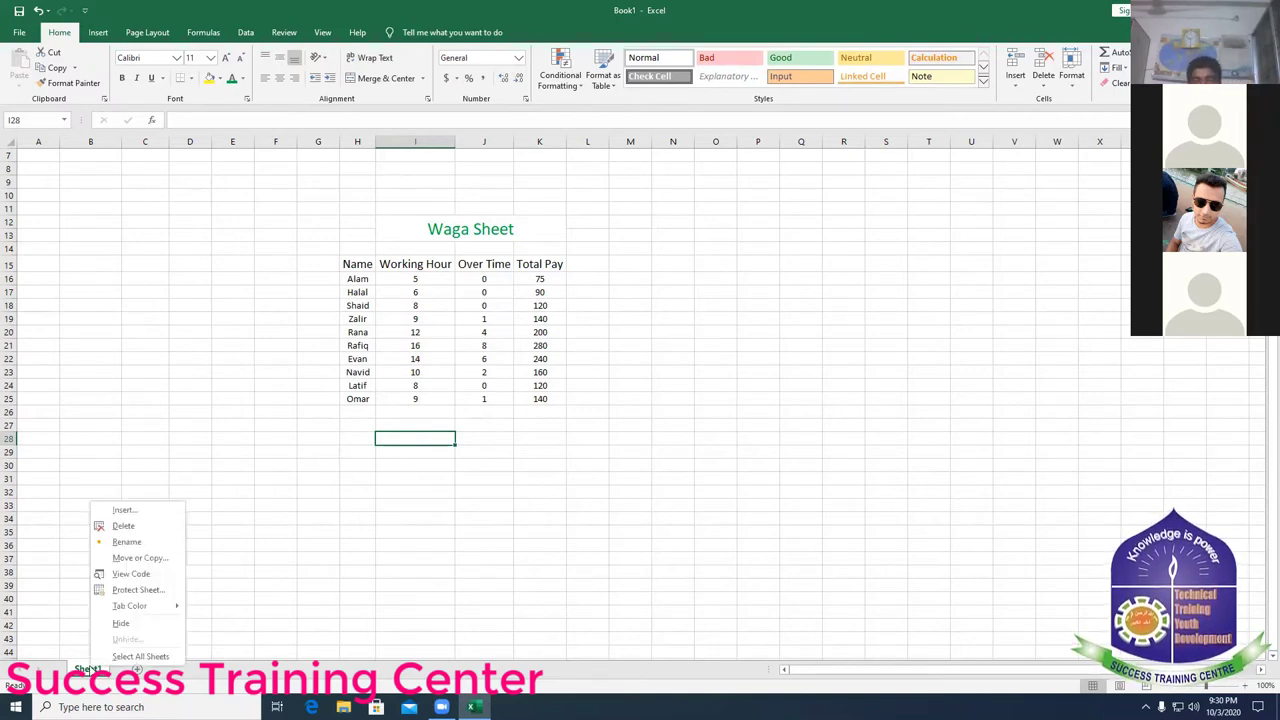
click(155, 543)
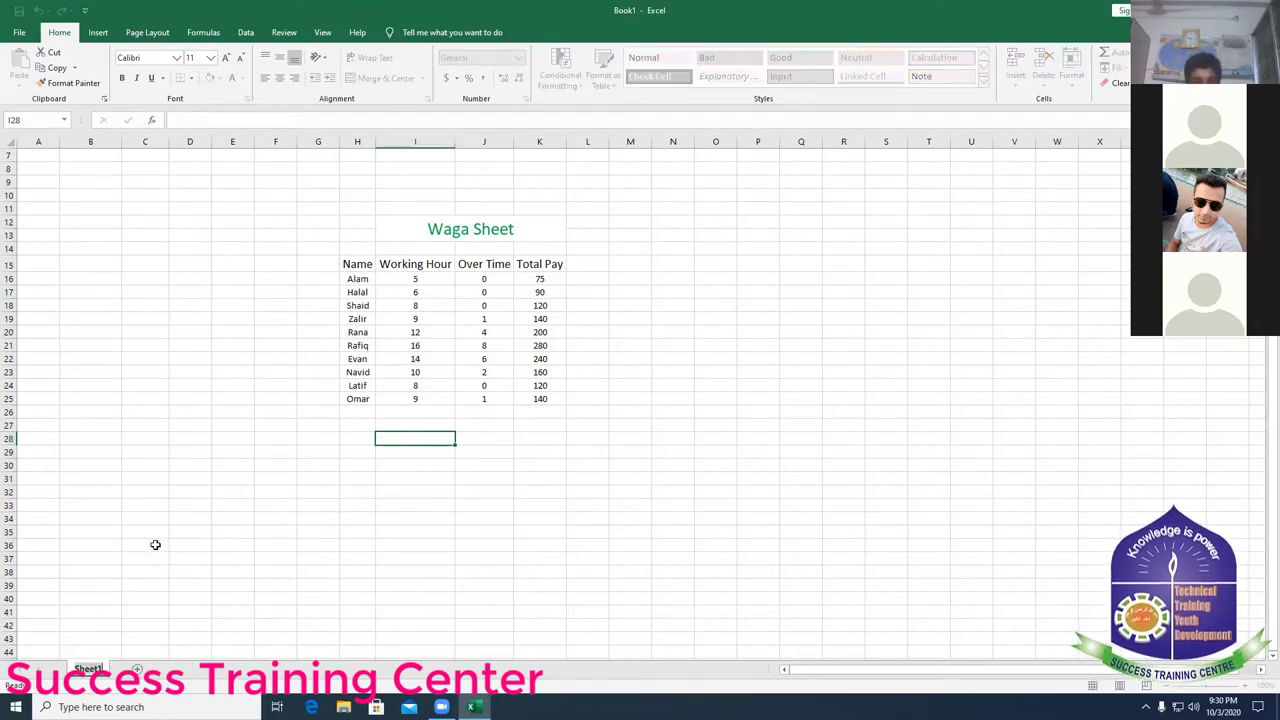
click(87, 677)
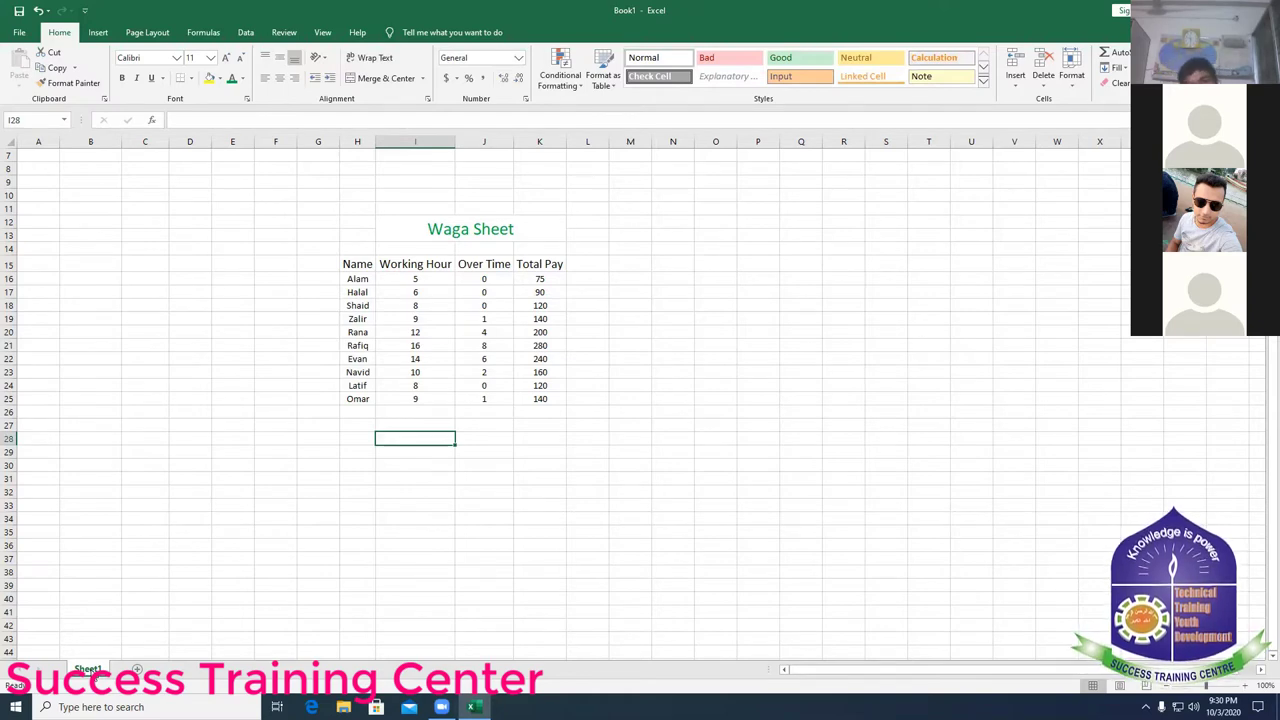
right_click(90, 669)
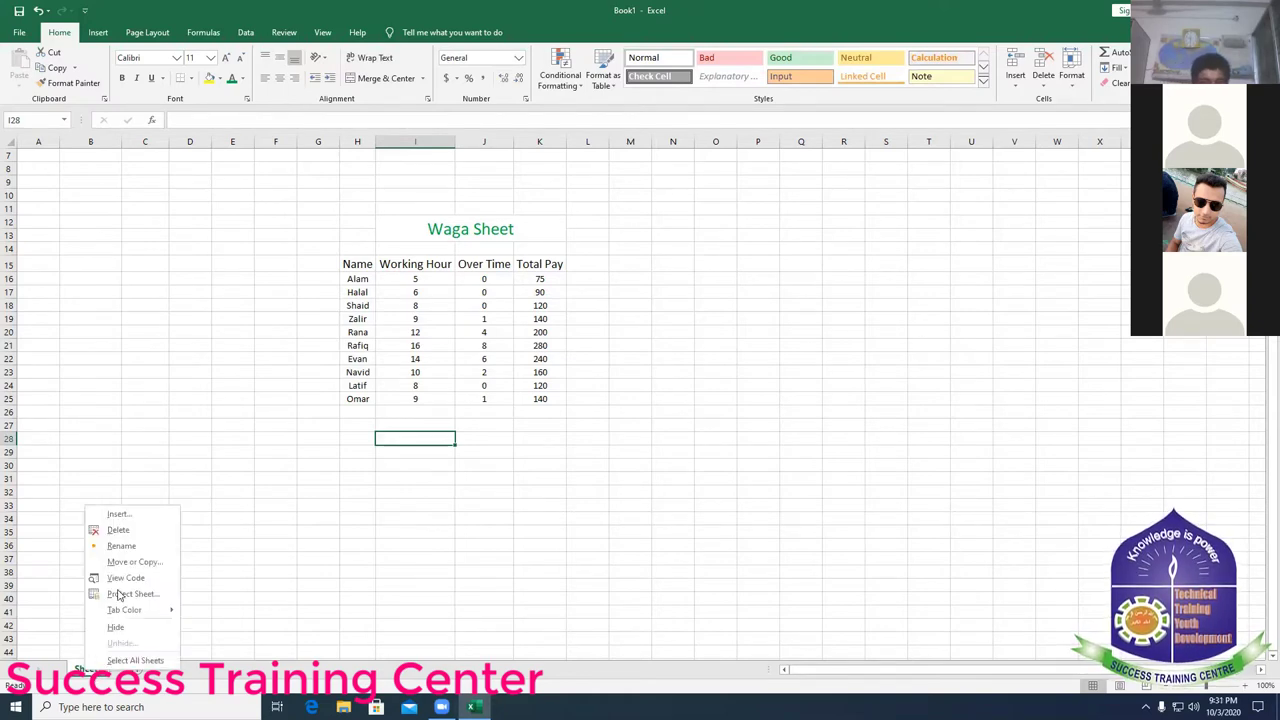
click(127, 546)
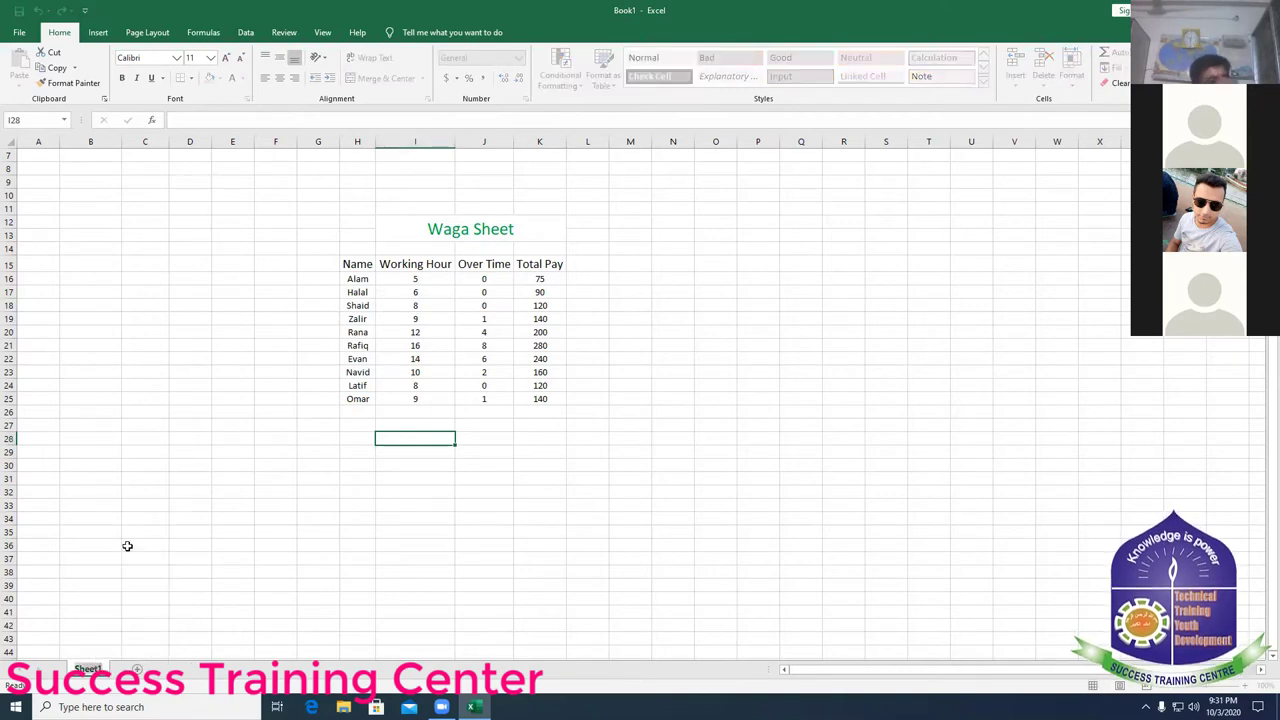
text(Wa)
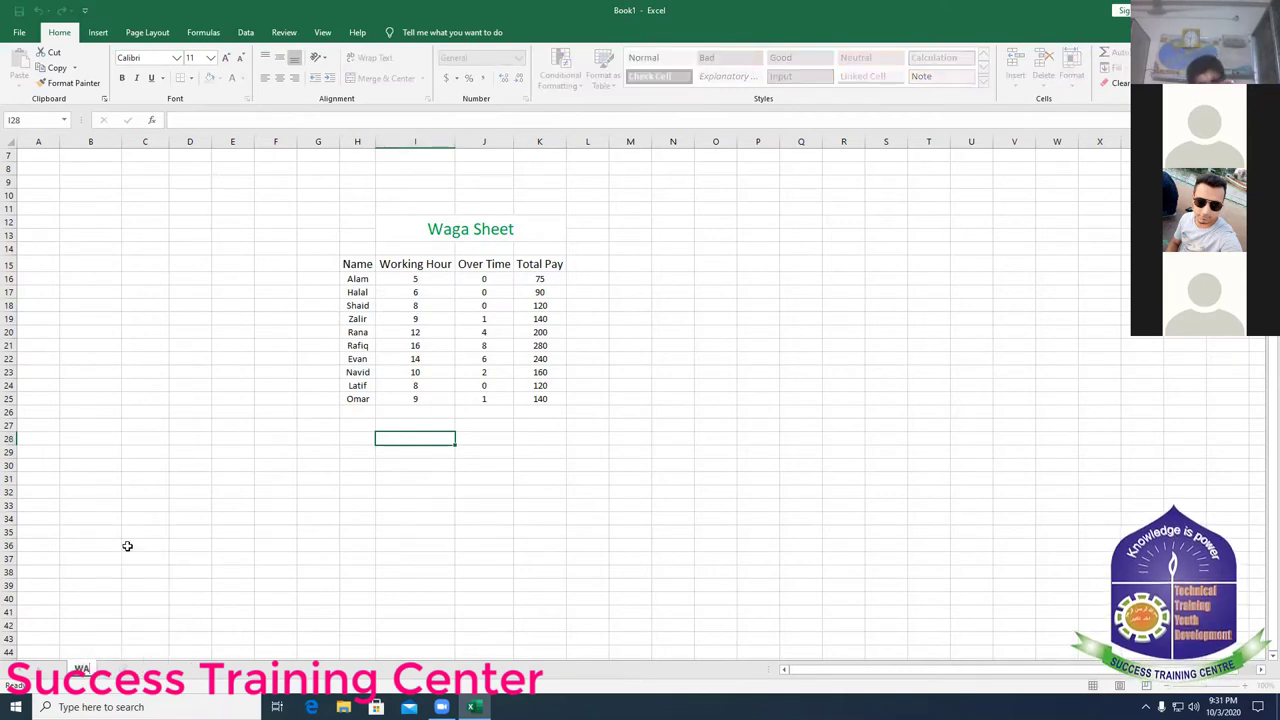
text(G)
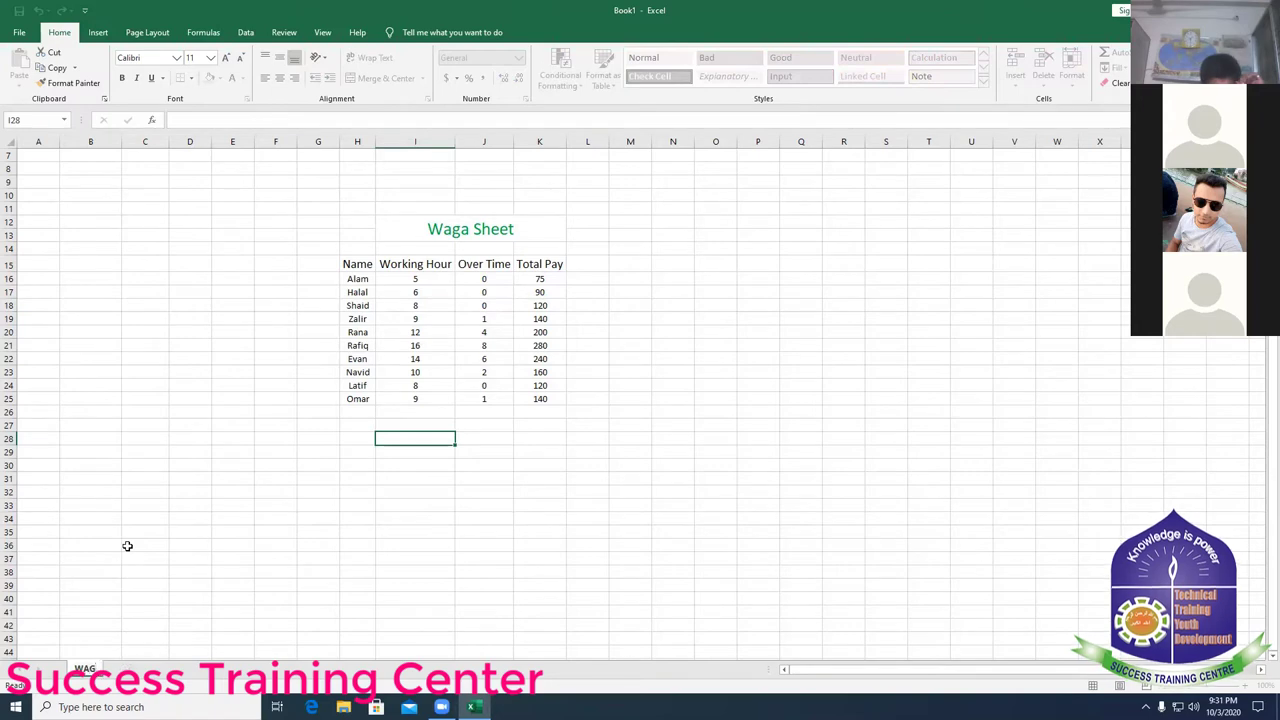
text(A)
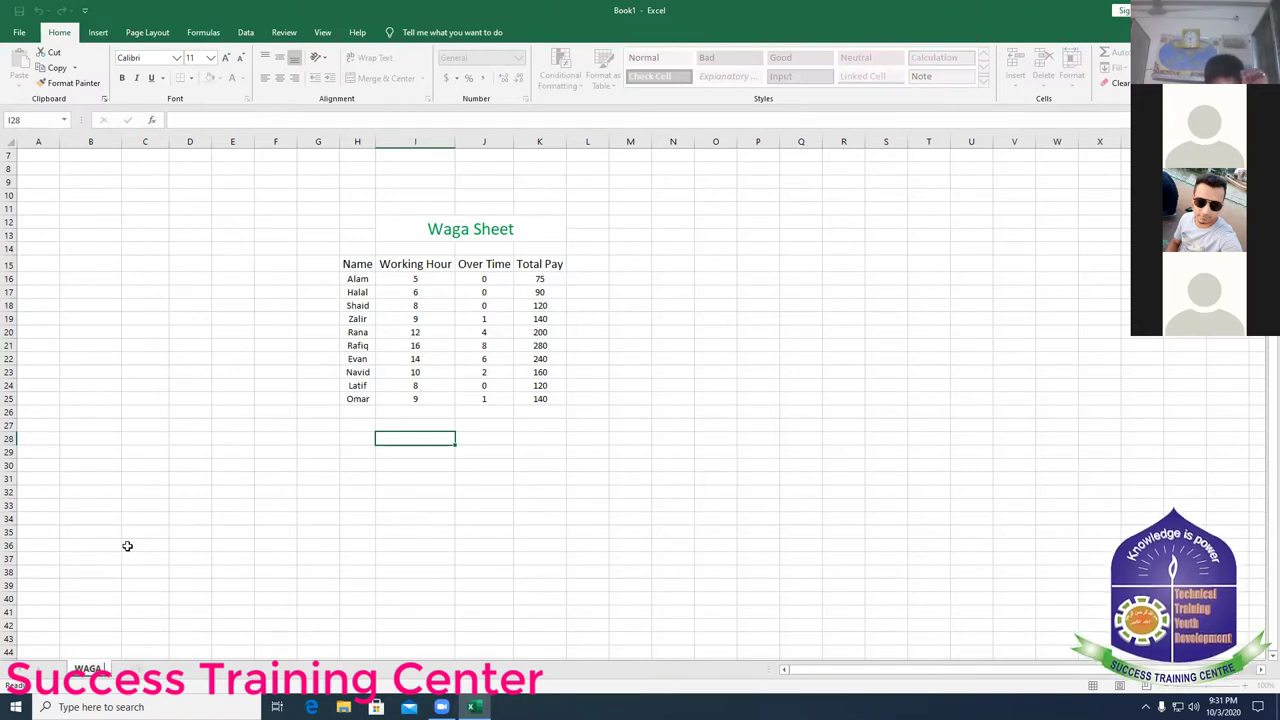
text( SHEE)
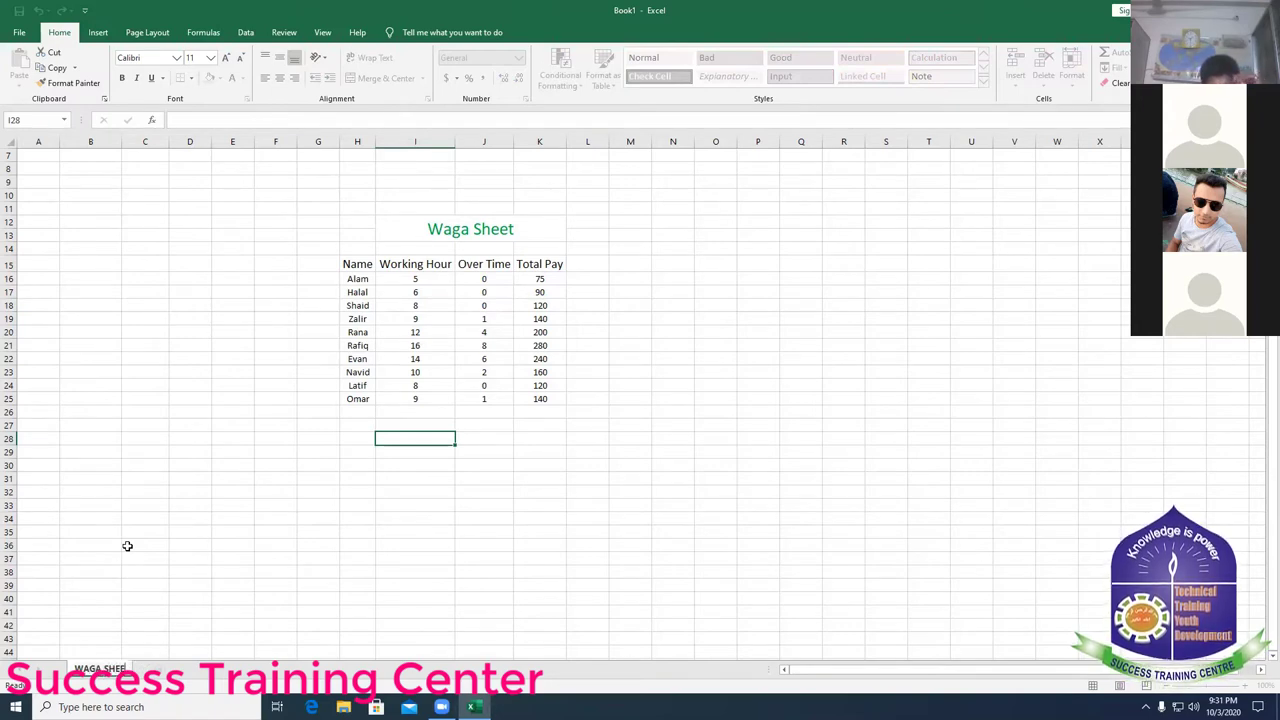
text(T)
key(Return)
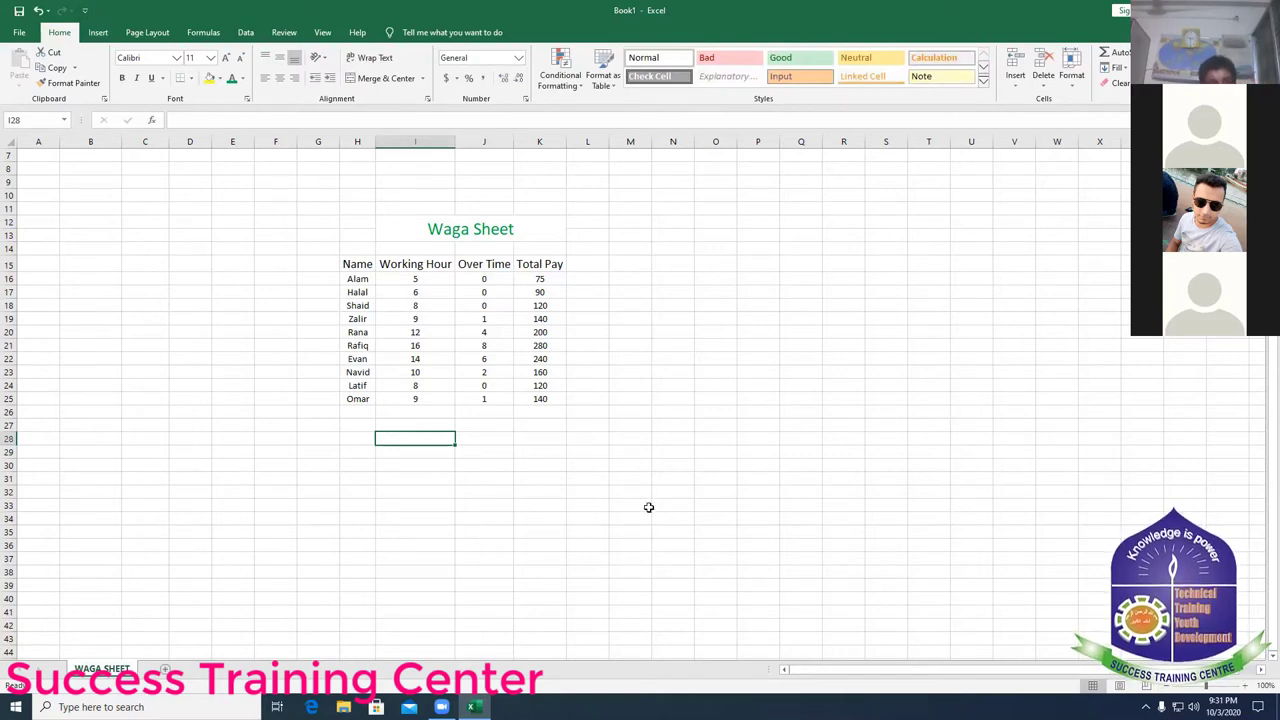
click(563, 263)
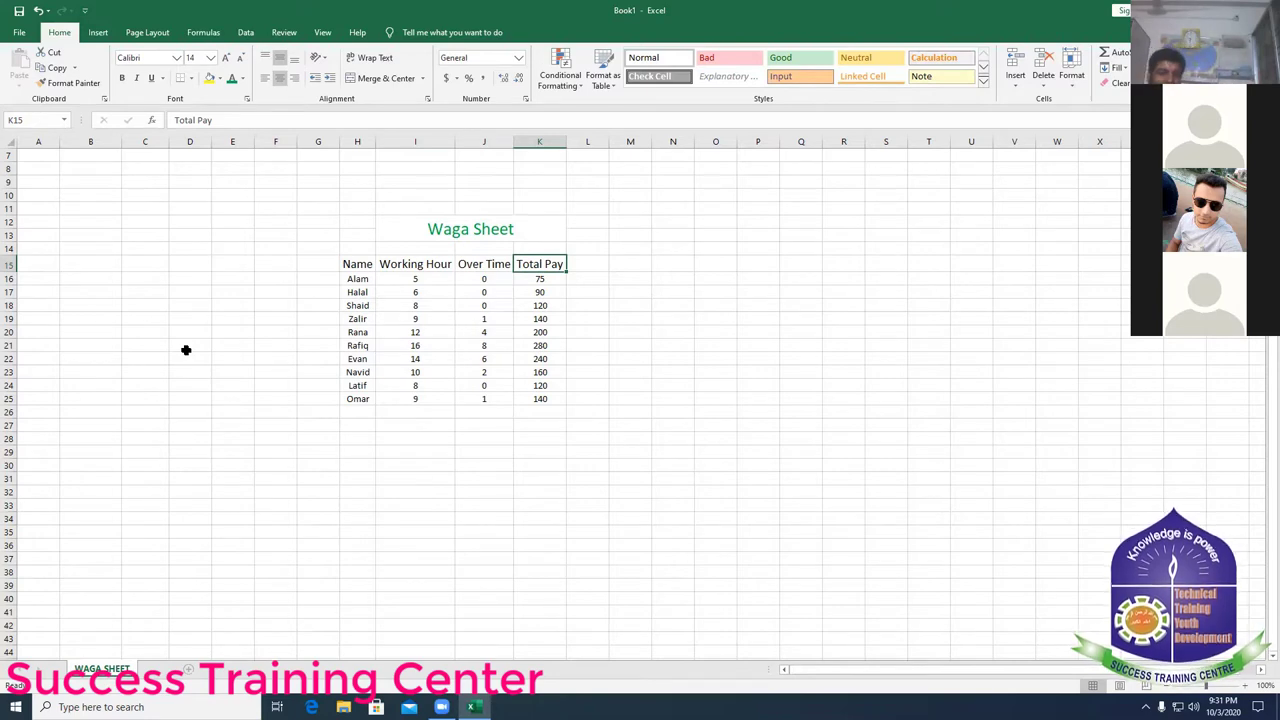
- Add a new worksheet, enter SALES PERSON in A1 and widen column A to fit
key(shift+F11)
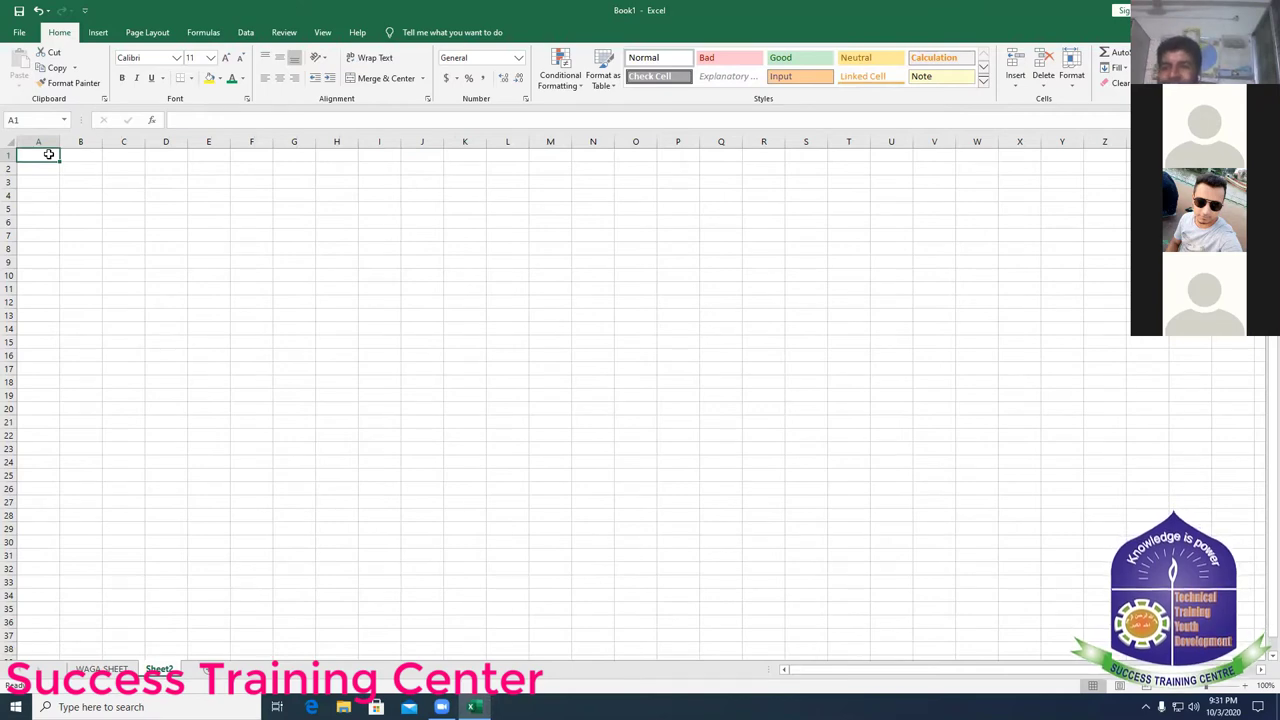
text(SA)
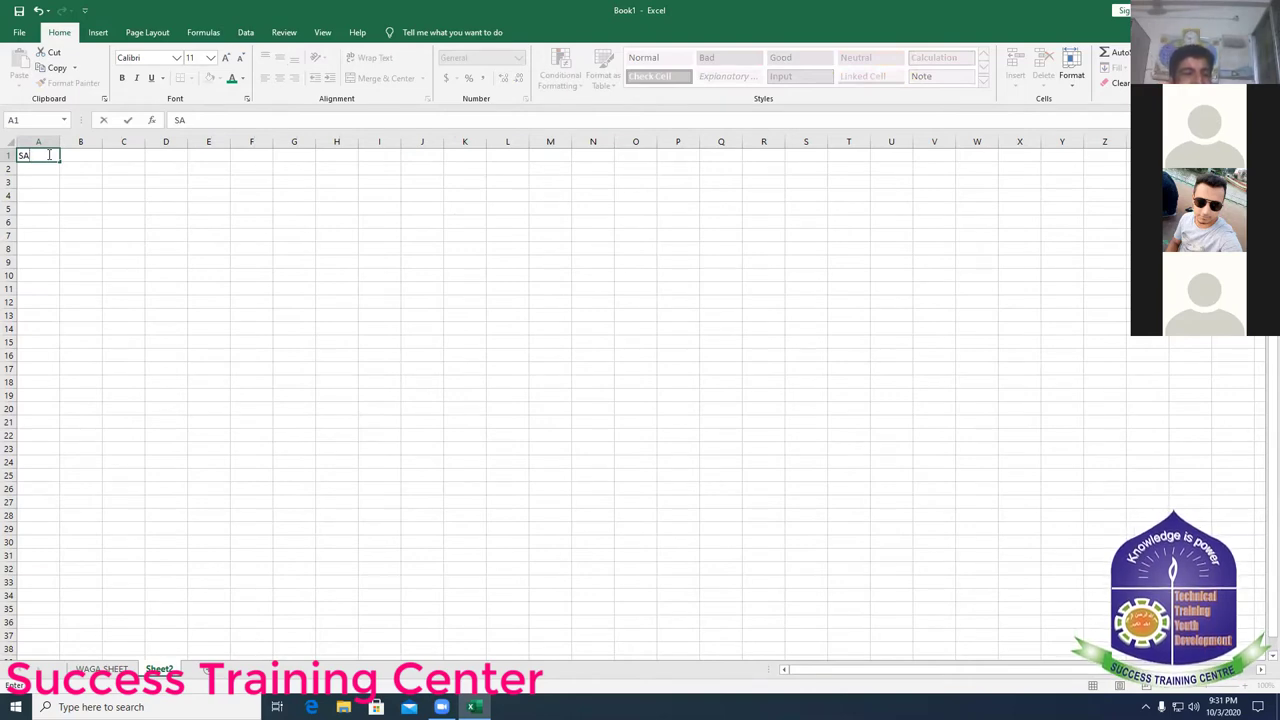
text(LES)
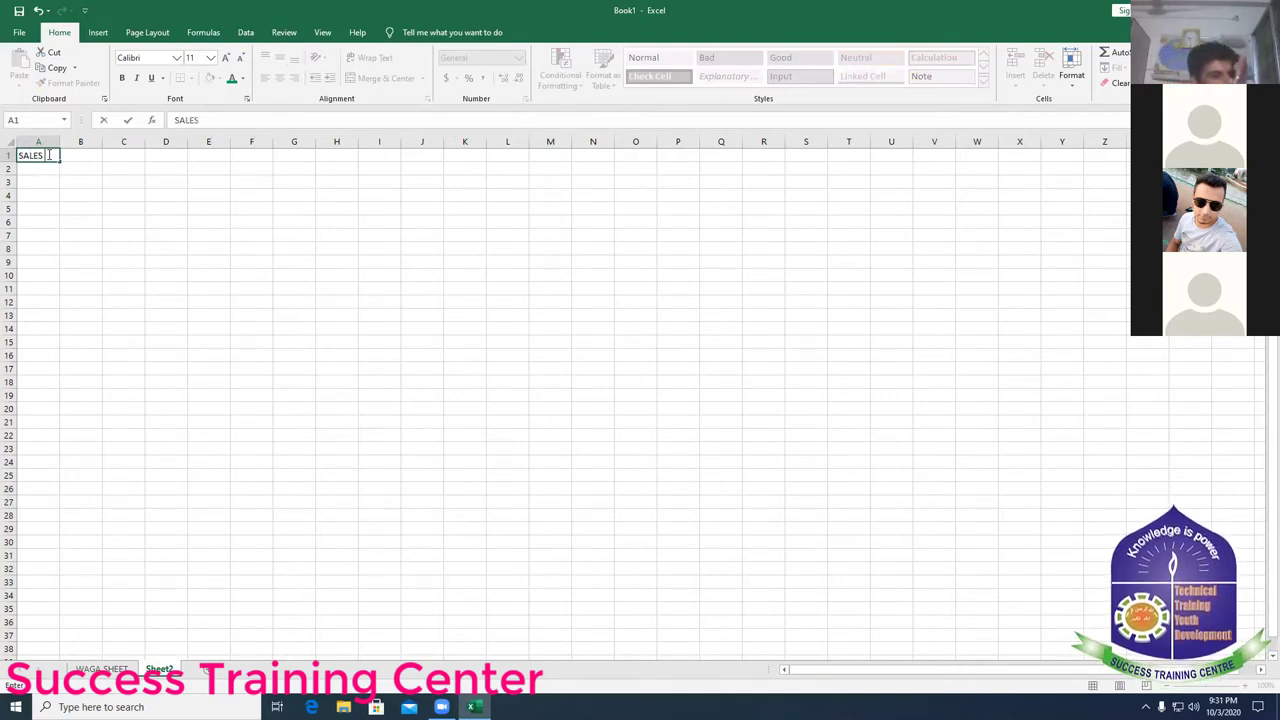
text( pR)
key(BackSpace)
key(BackSpace)
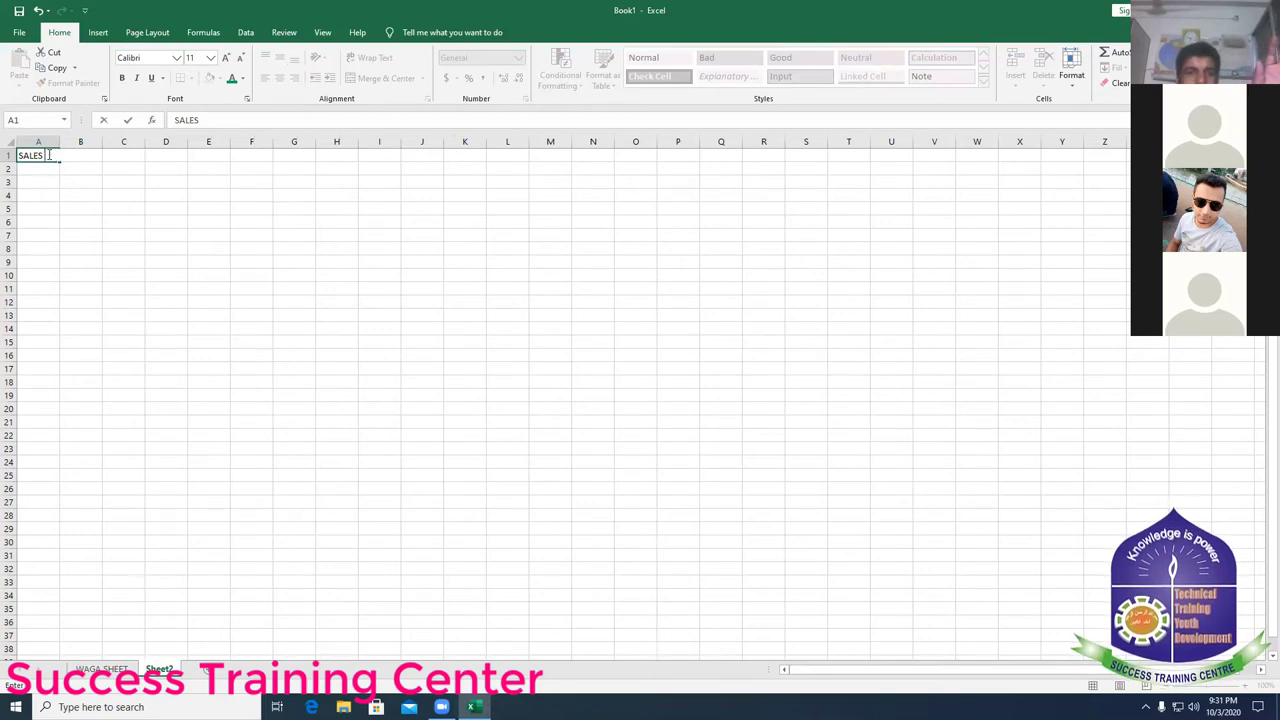
text(PER)
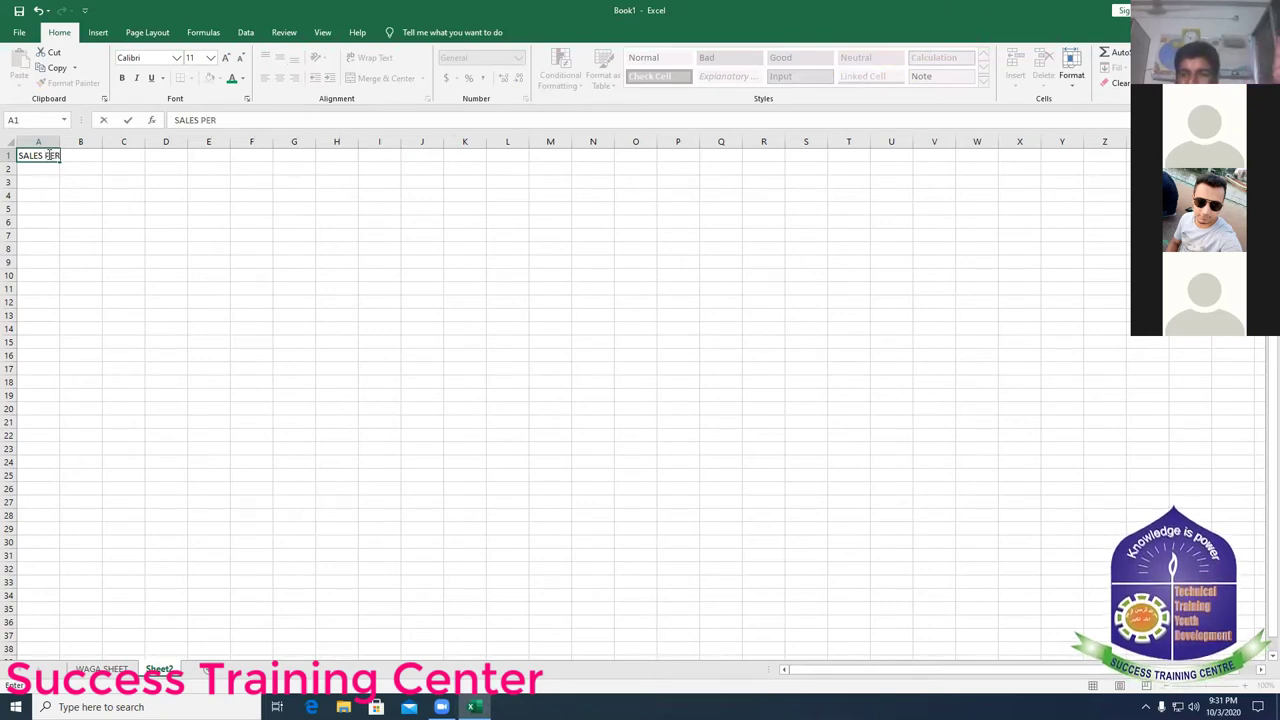
text(SON)
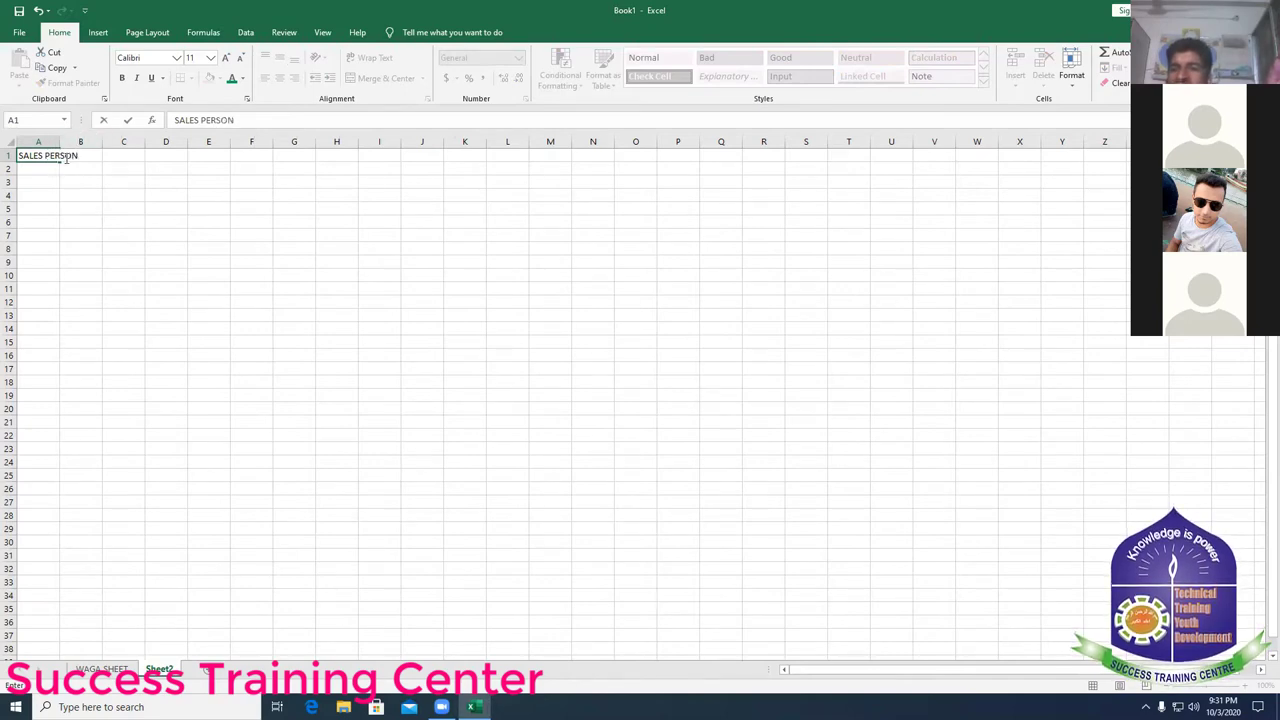
drag(58, 143, 59, 143)
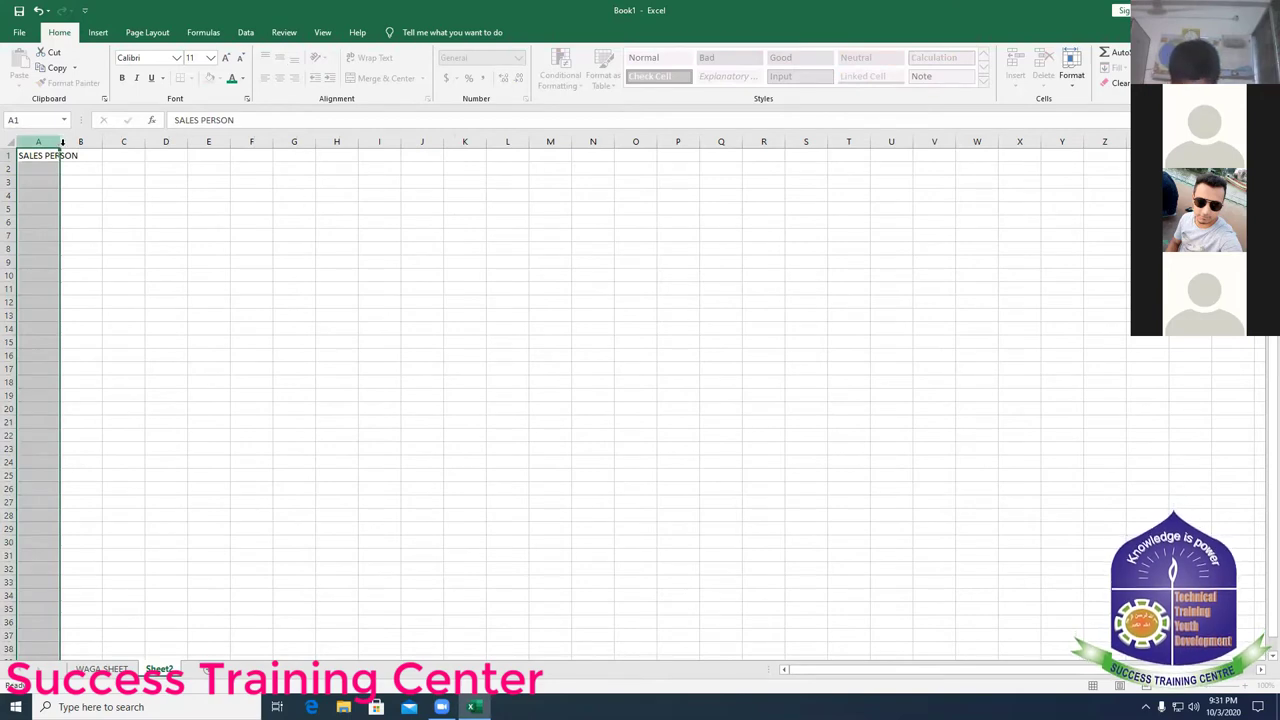
drag(61, 143, 81, 143)
click(102, 156)
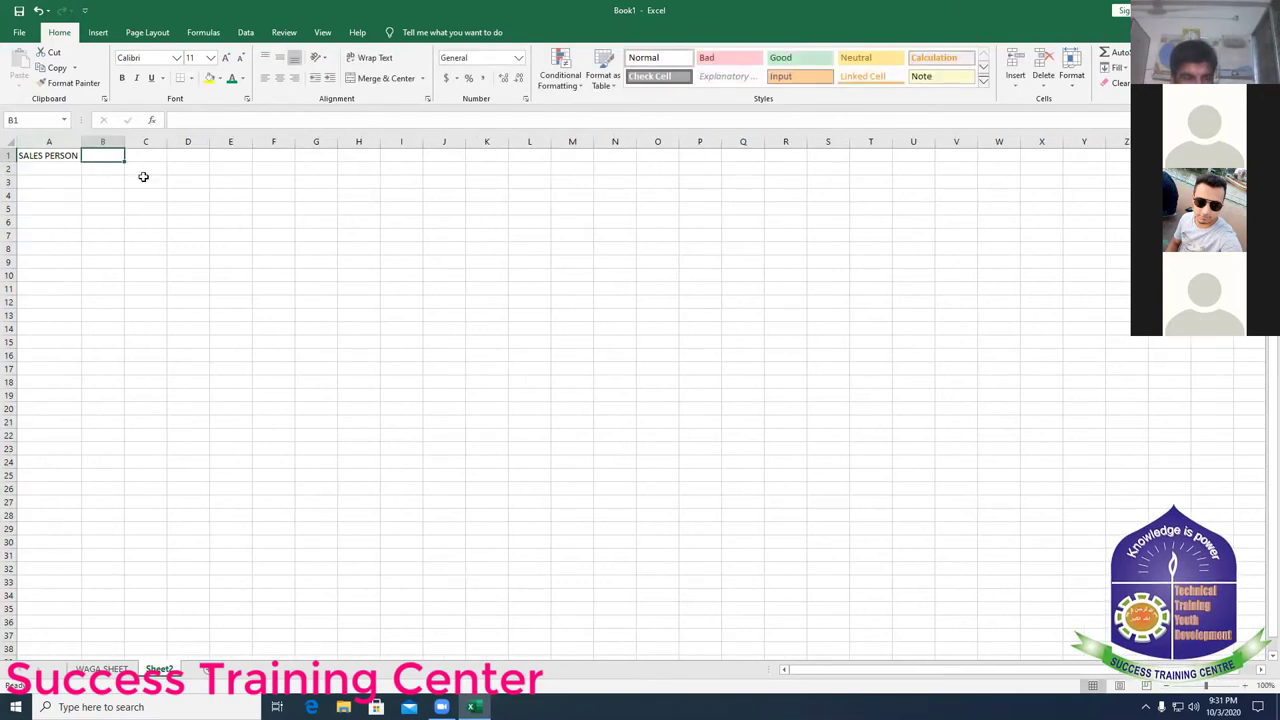
- Enter SALES in B1 and COMMISSION in C1, autofitting column C
text(SALES)
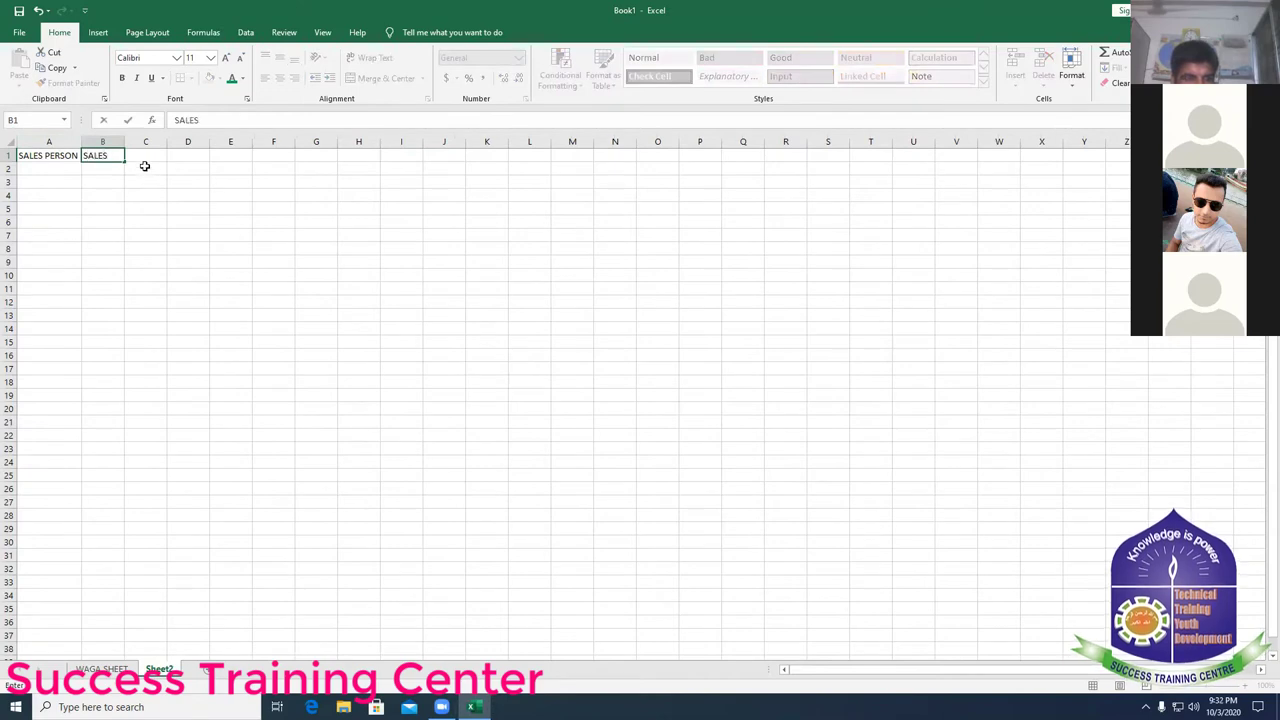
click(146, 167)
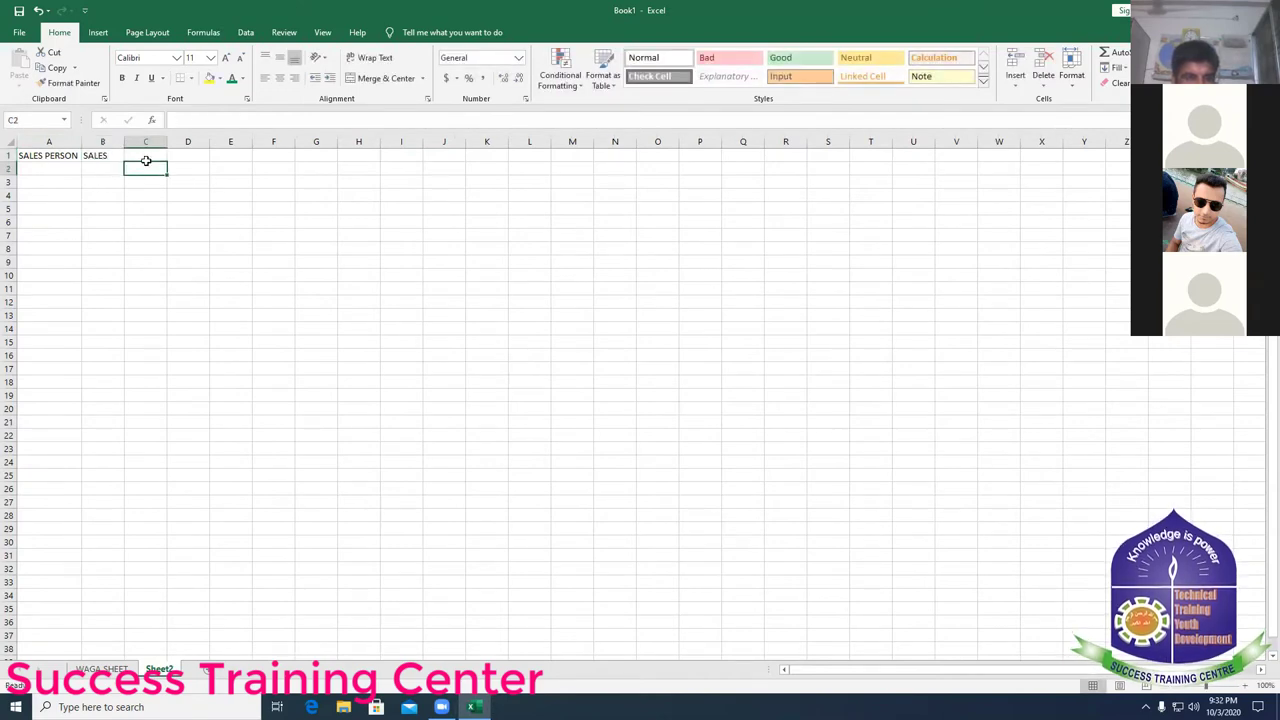
click(146, 154)
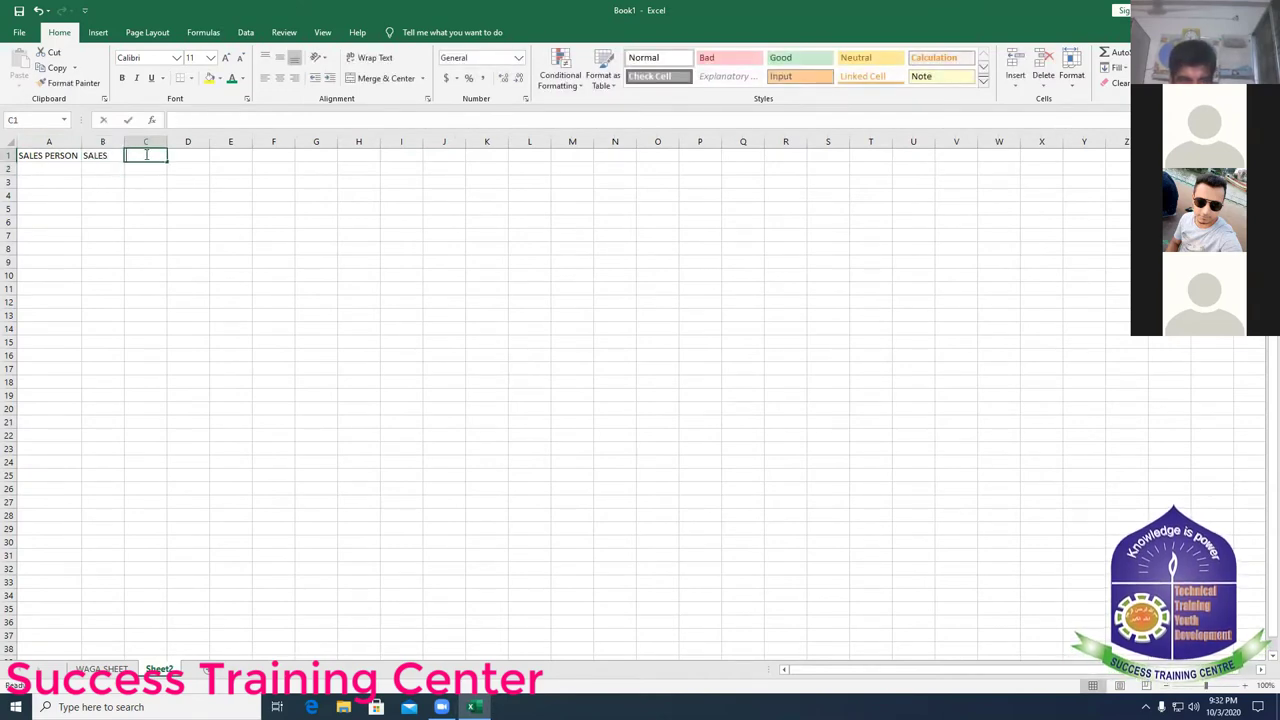
text(COMI)
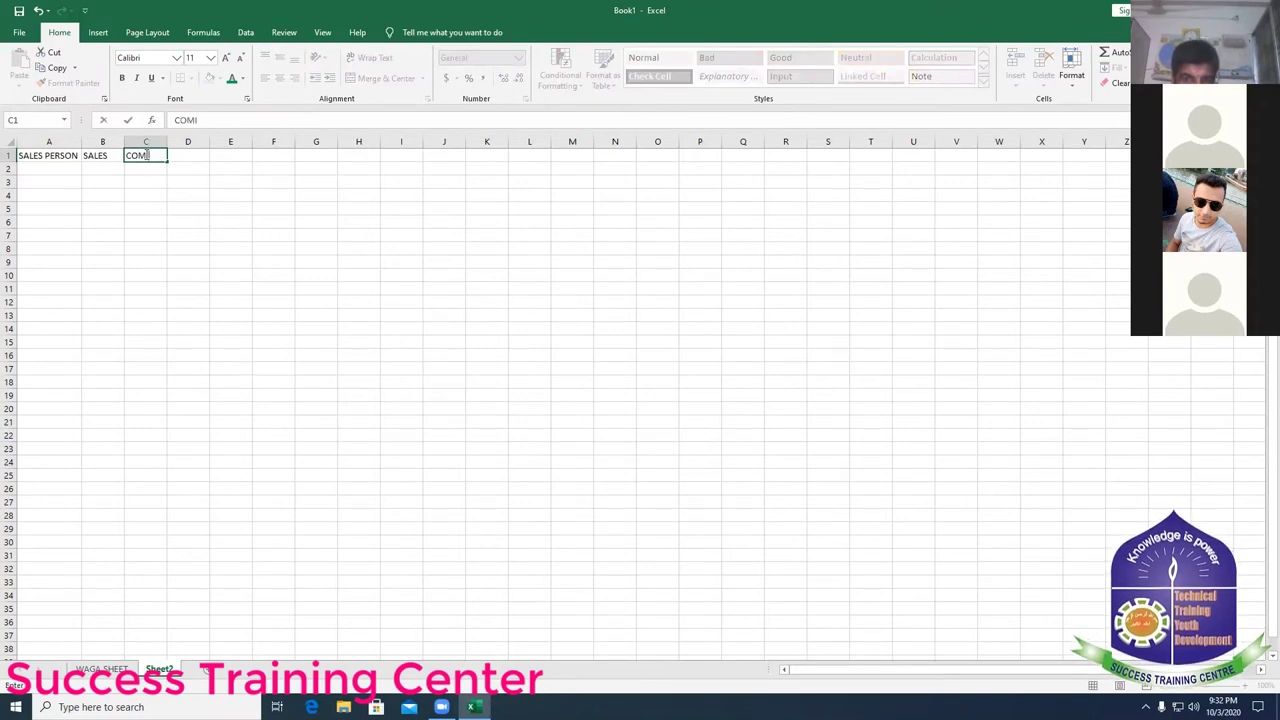
text(SS)
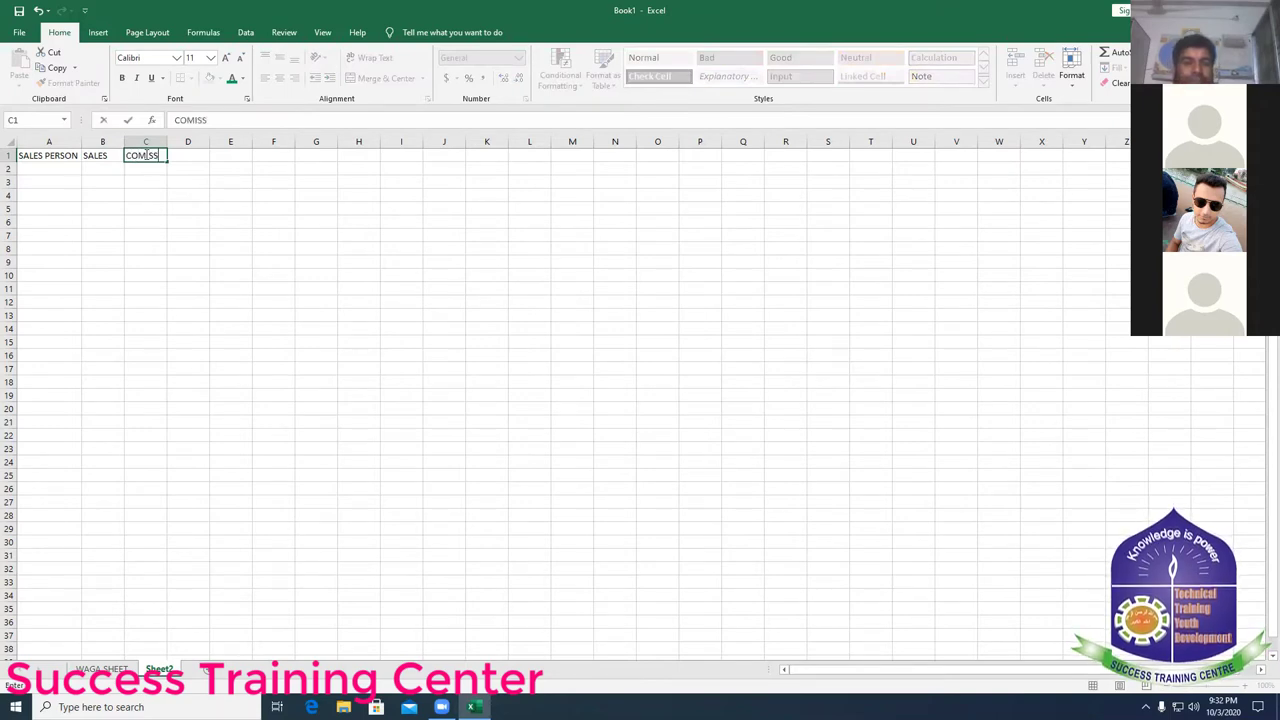
key(BackSpace)
key(BackSpace)
key(BackSpace)
text(M)
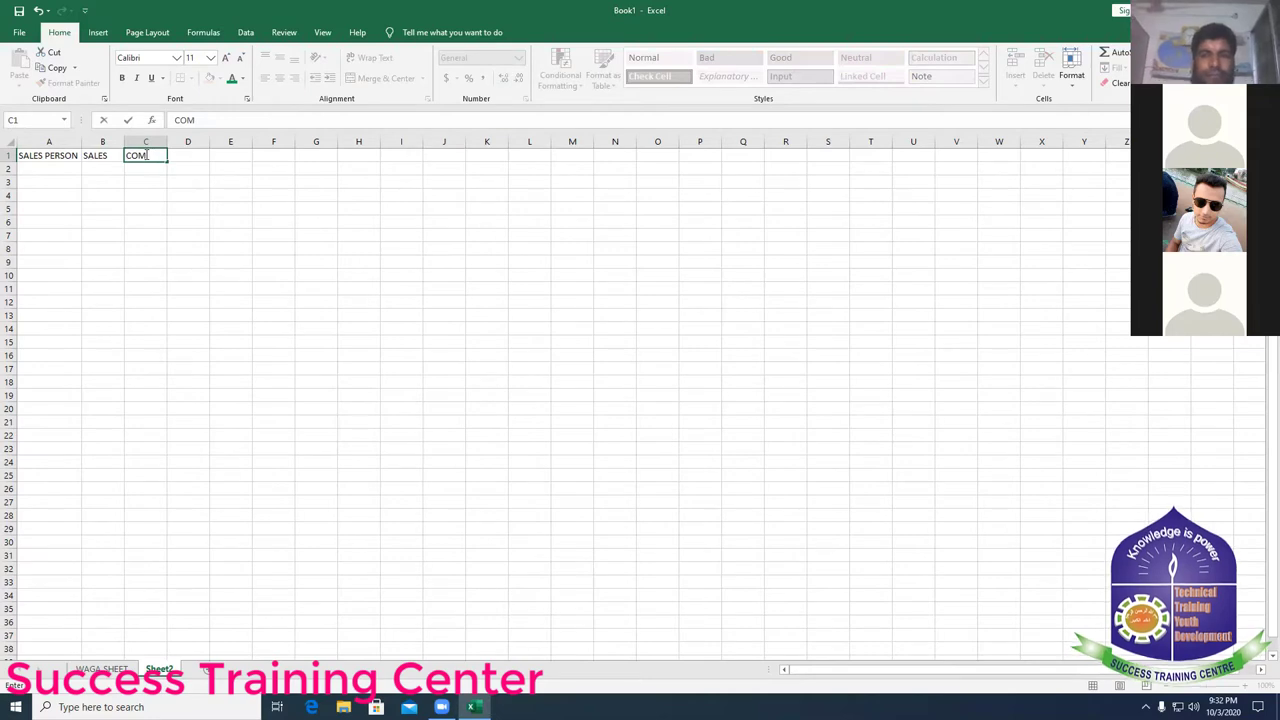
text(MISS)
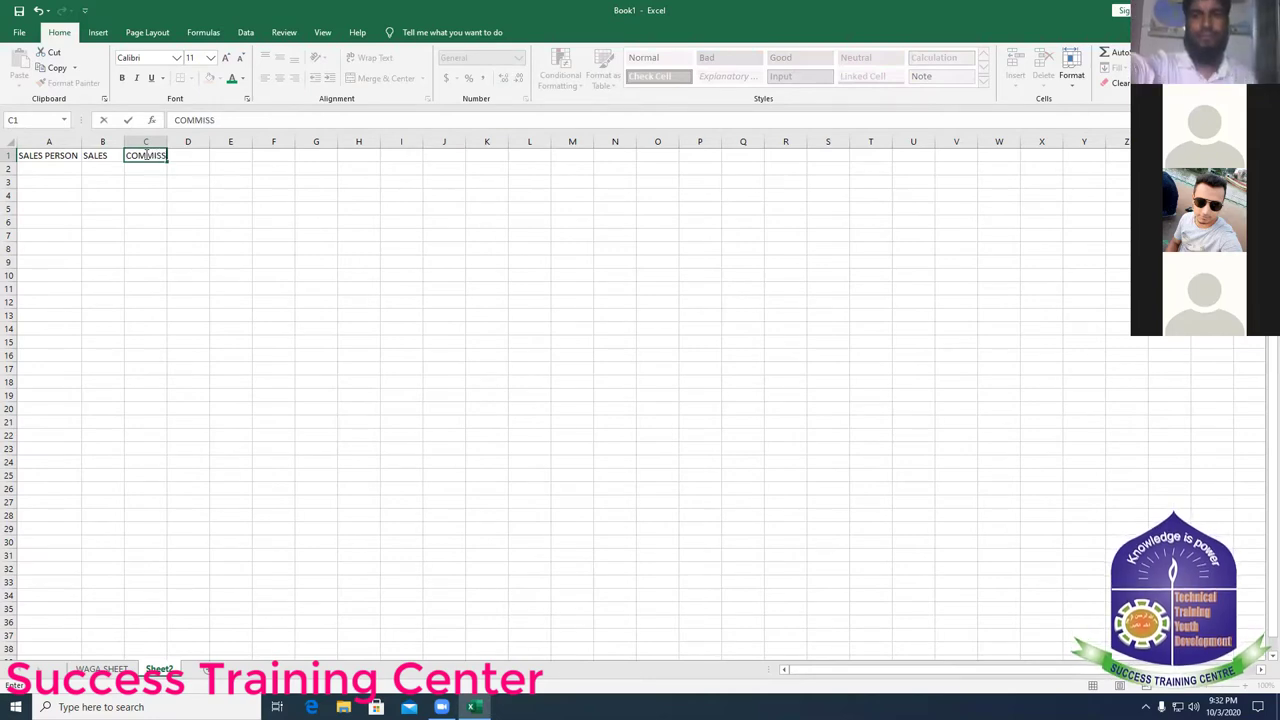
text(ION)
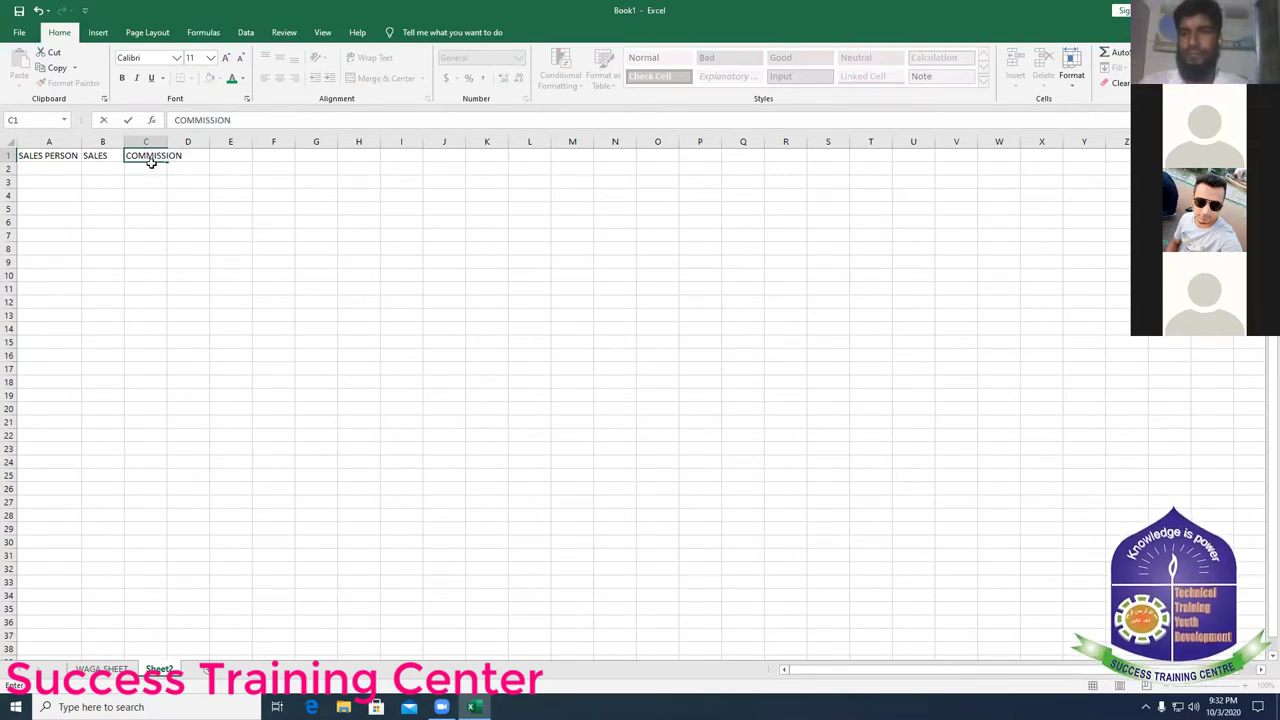
click(172, 178)
click(157, 155)
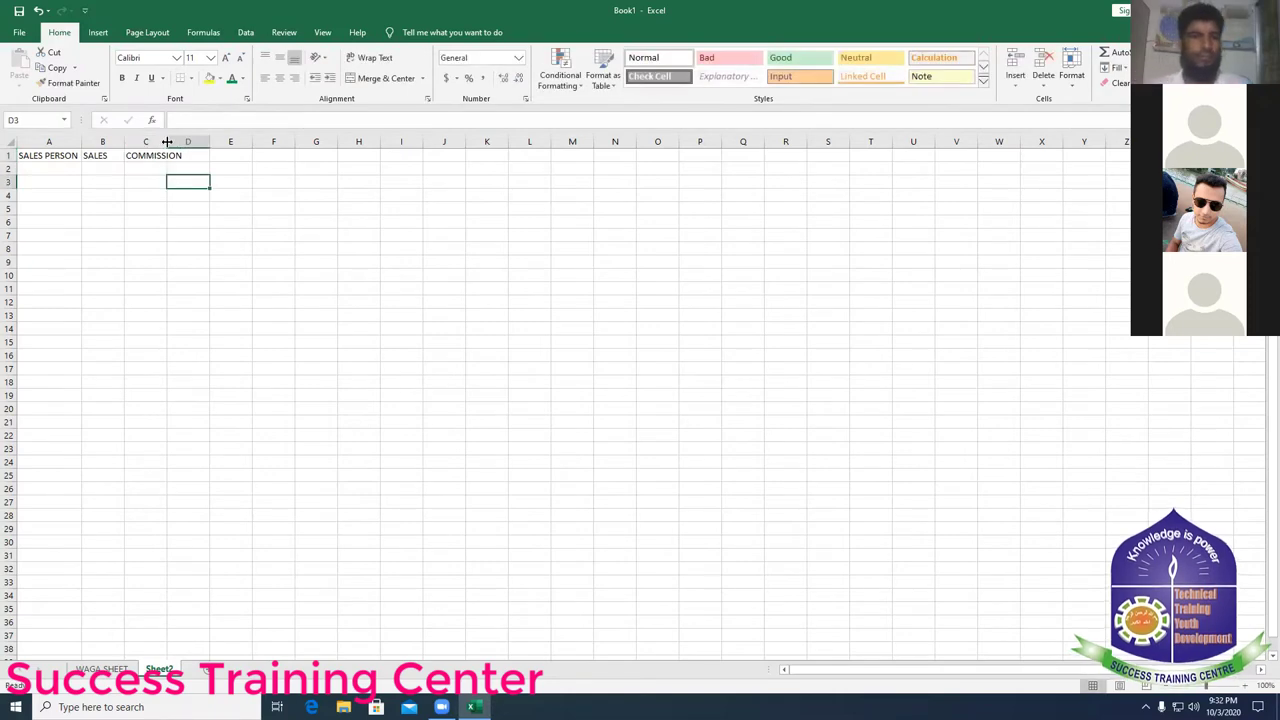
double_click(167, 141)
click(44, 168)
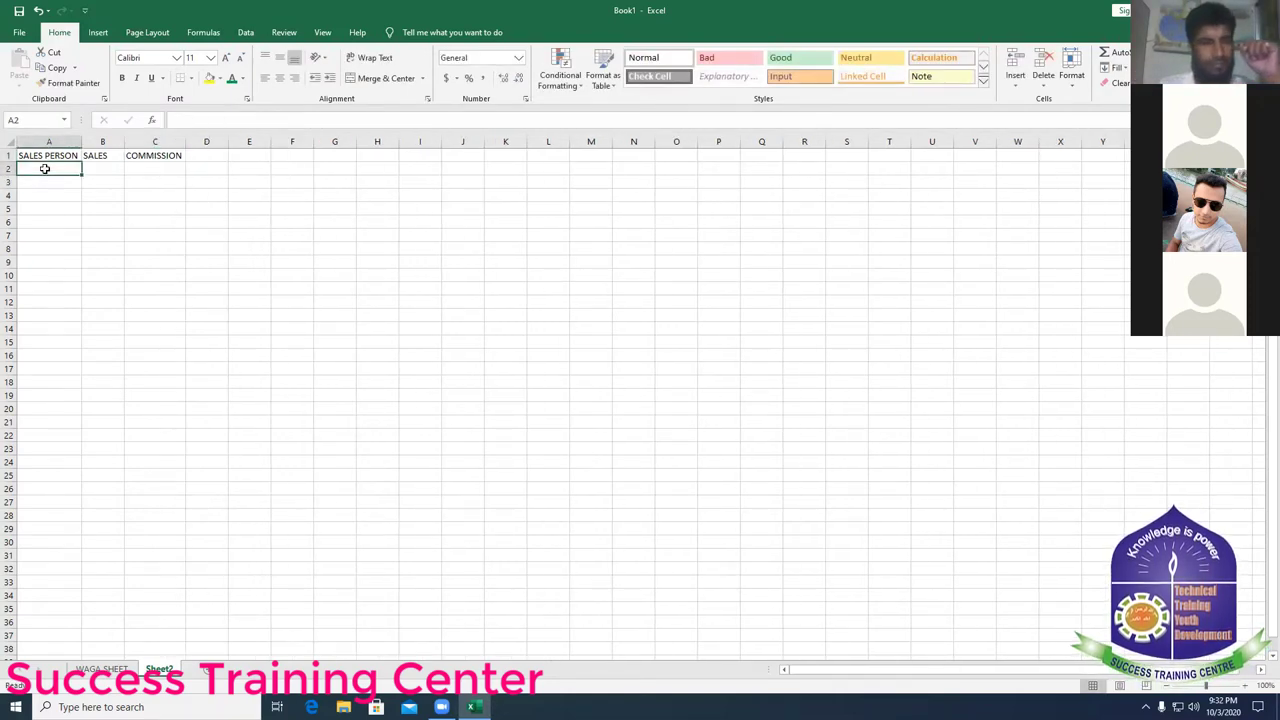
- Enter the three salesperson names in A2:A4
text(kA)
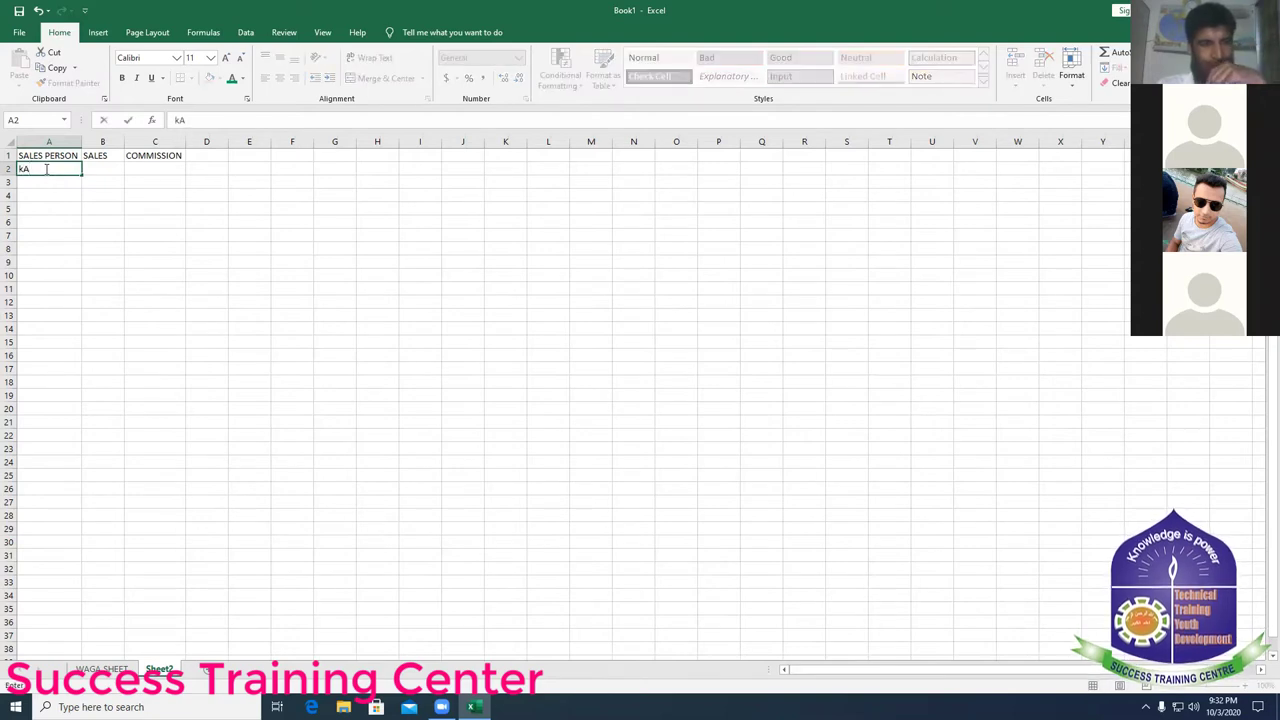
key(BackSpace)
key(BackSpace)
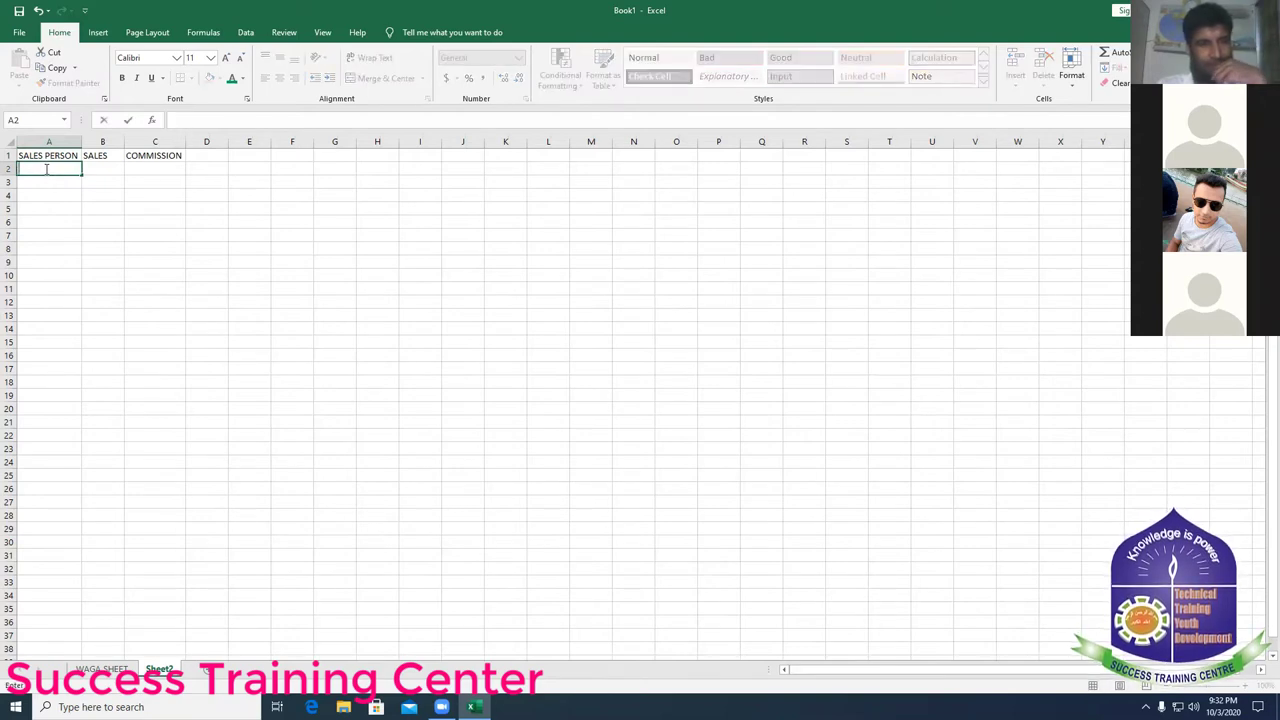
text(Kabir)
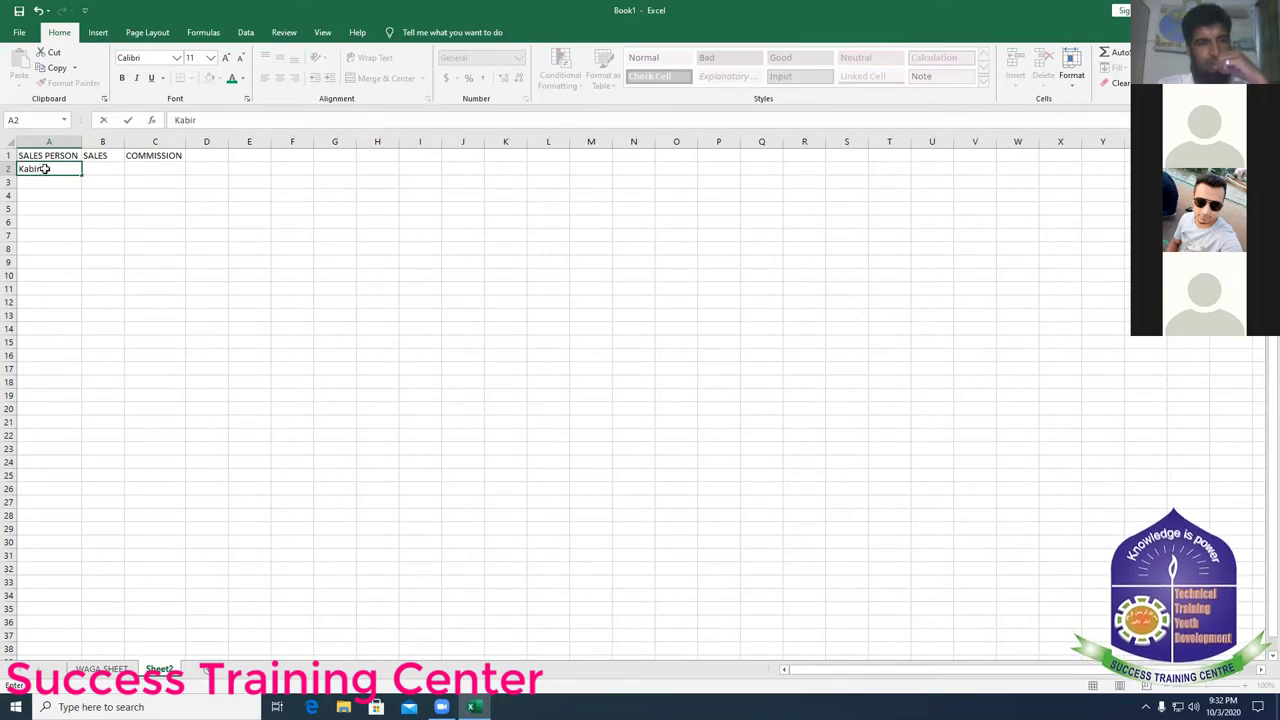
key(Return)
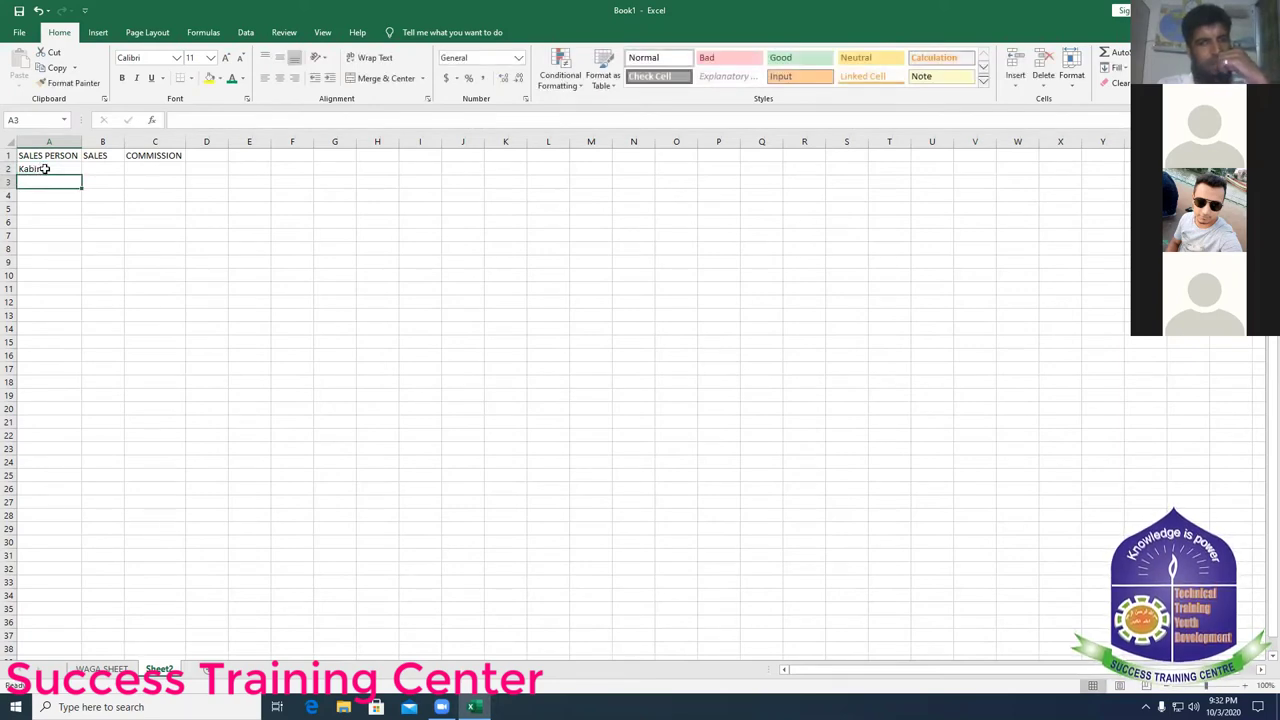
text(Abbas)
key(Return)
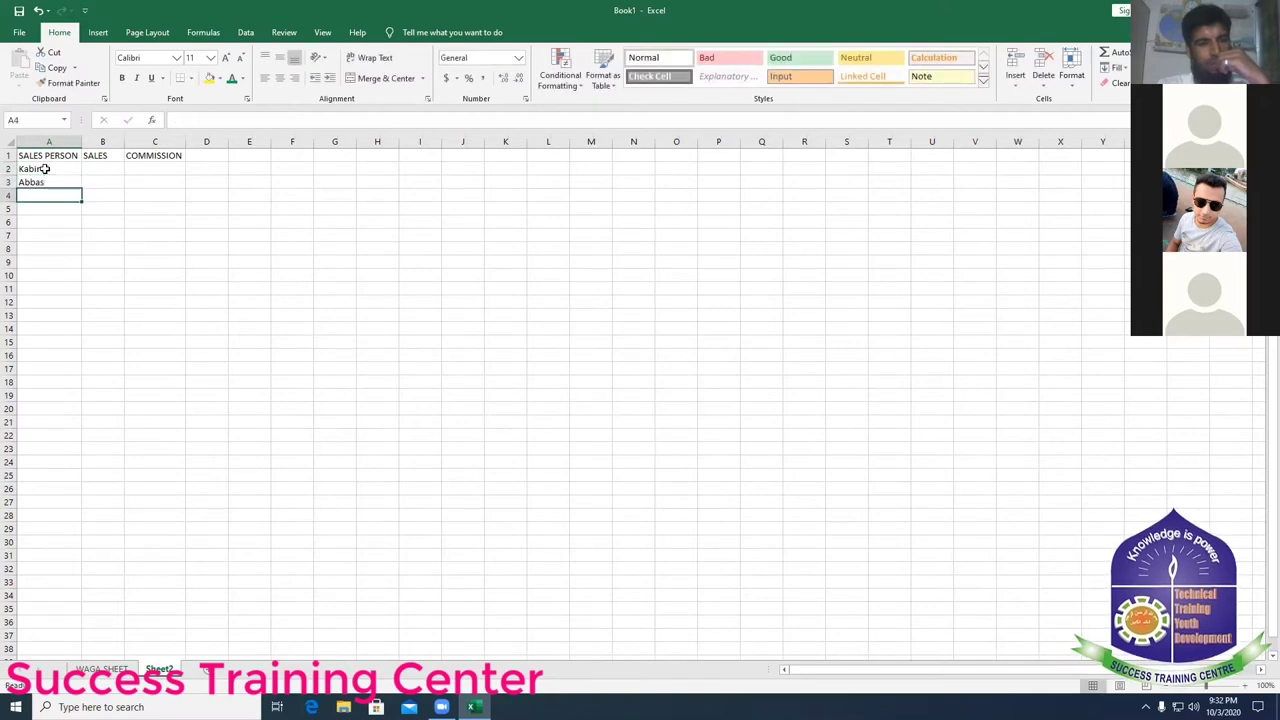
text(Rahi)
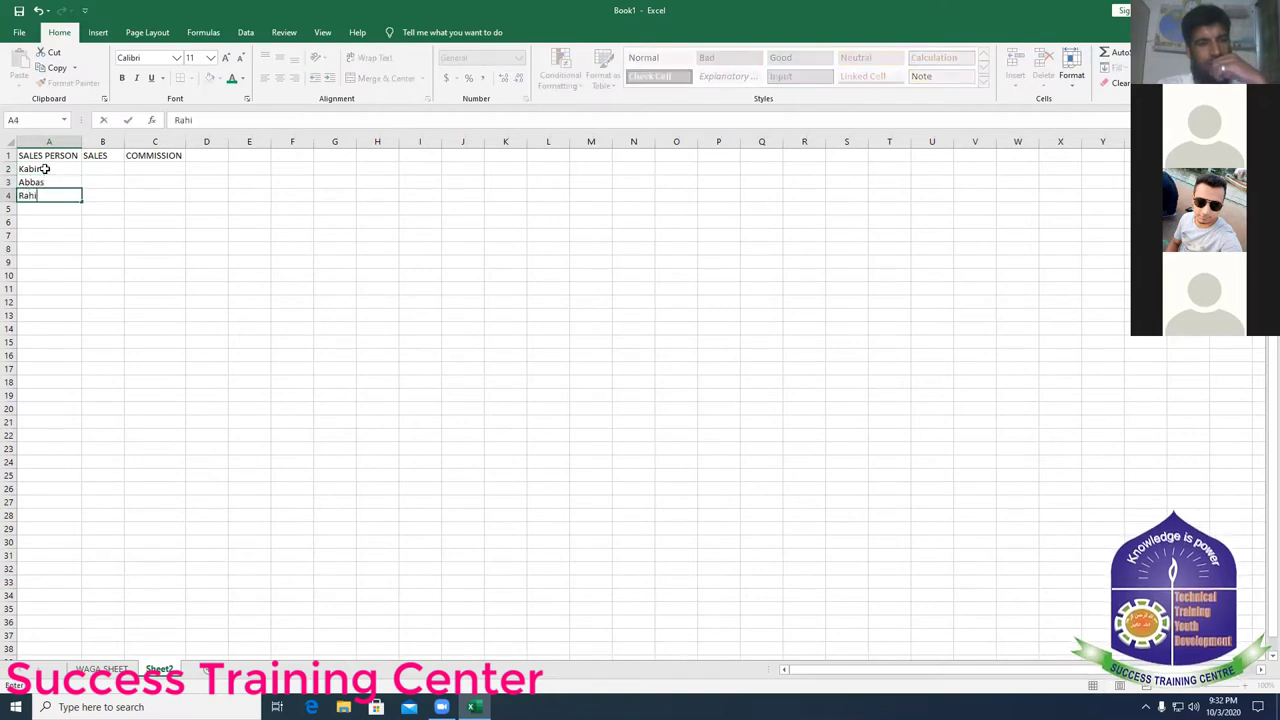
text(m)
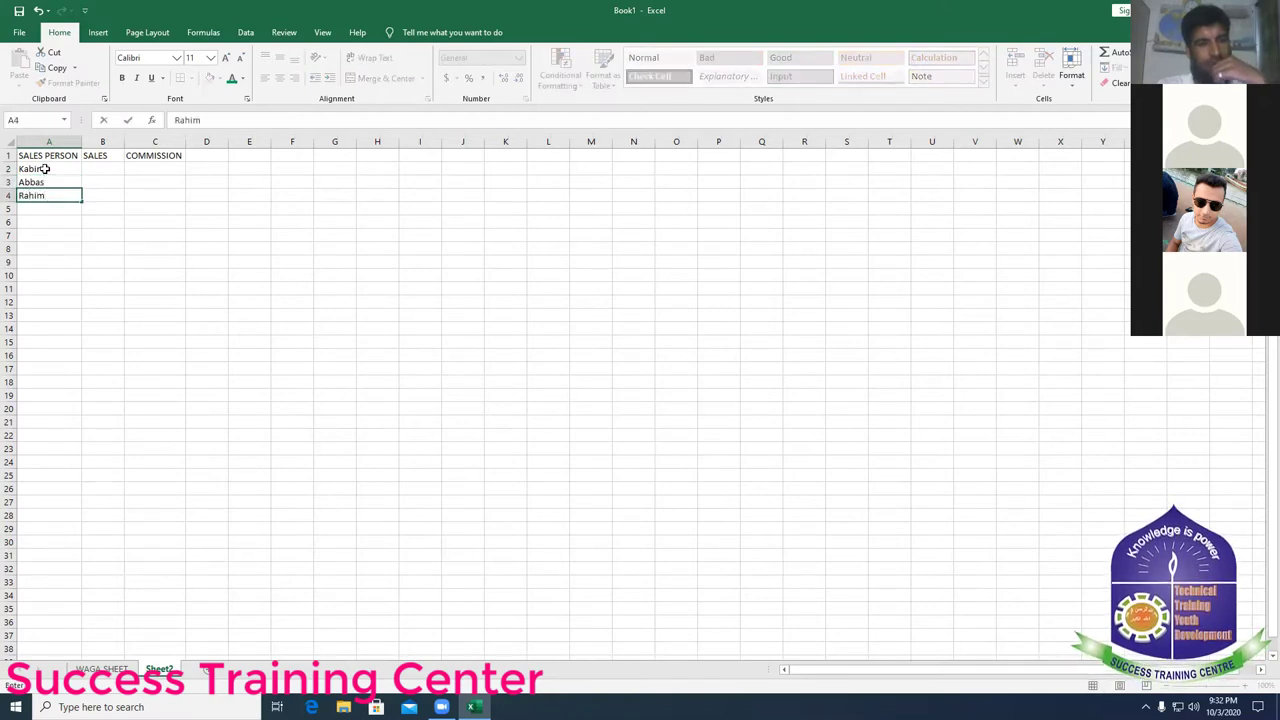
click(103, 170)
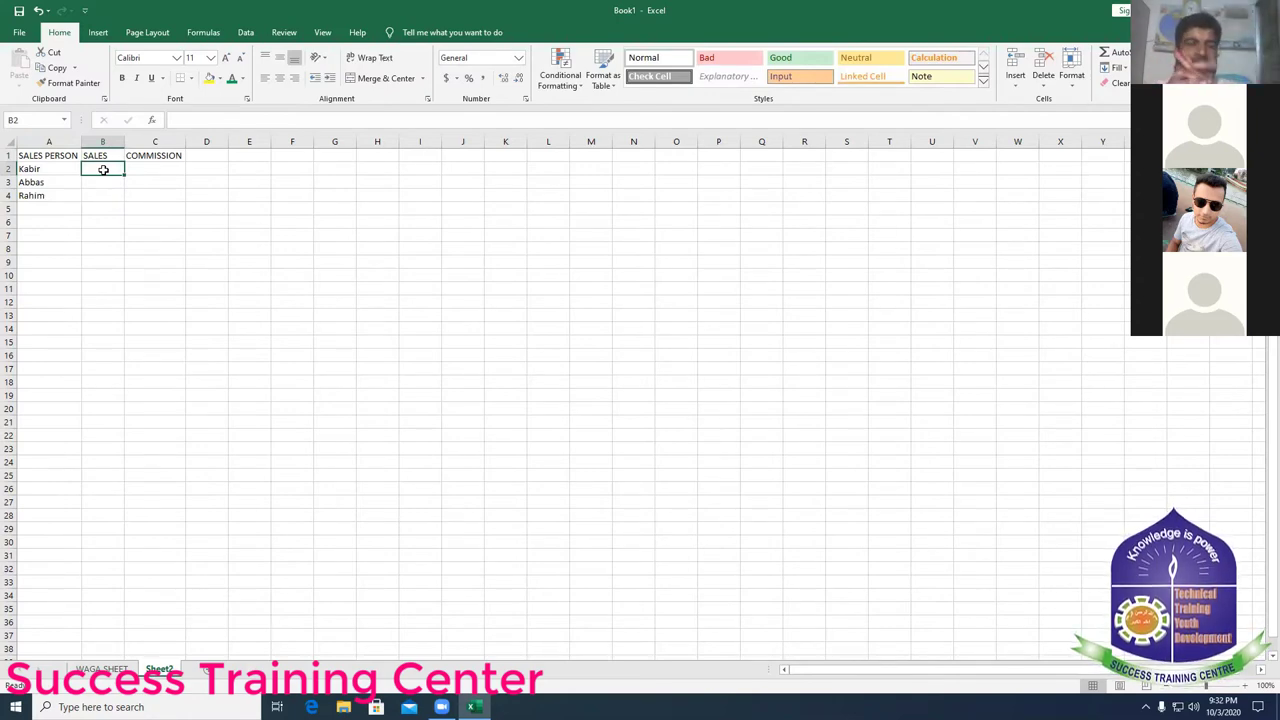
- Enter sales figures 55000, 18000 and 34000 in B2:B4
text(55000)
key(Return)
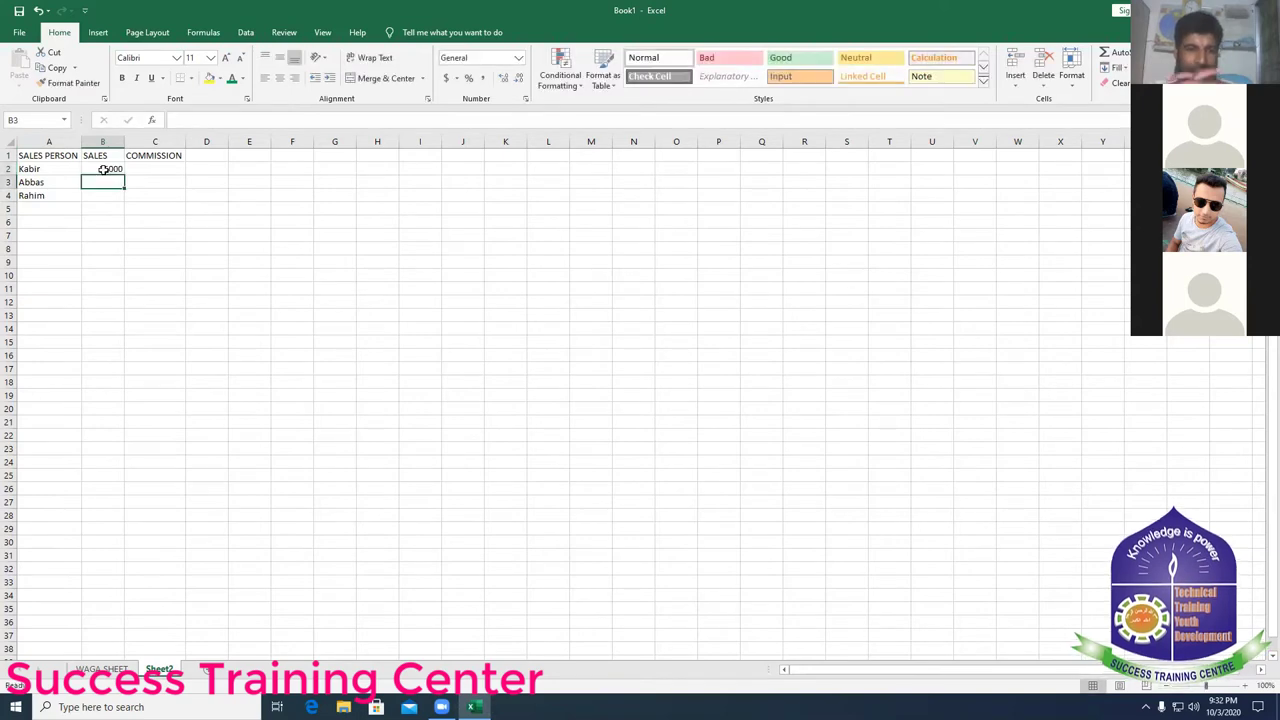
text(18)
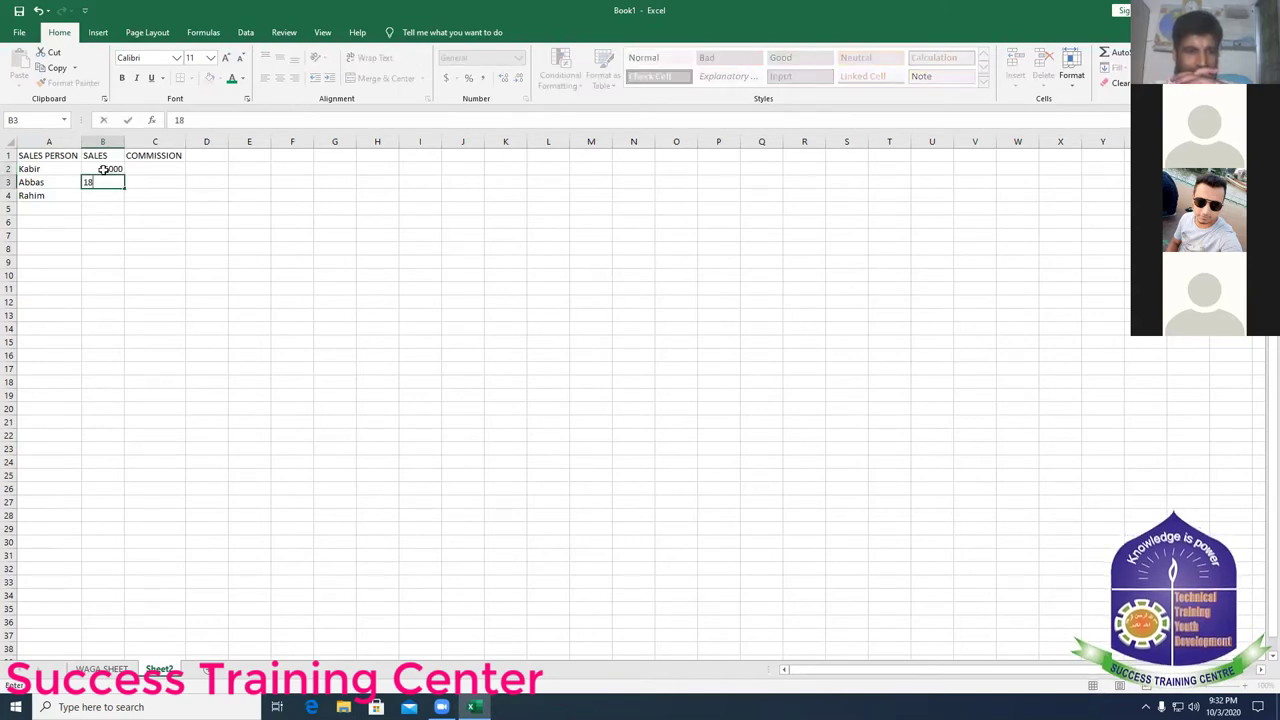
text(000)
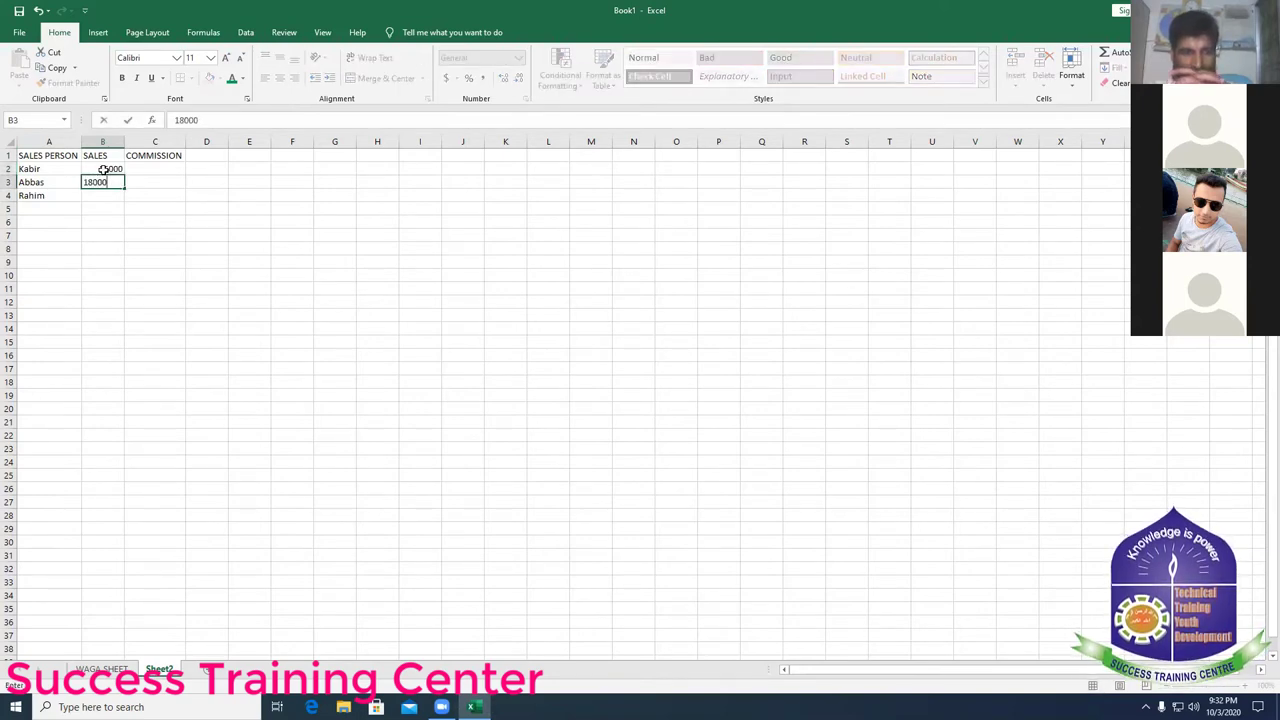
key(Return)
text(34000)
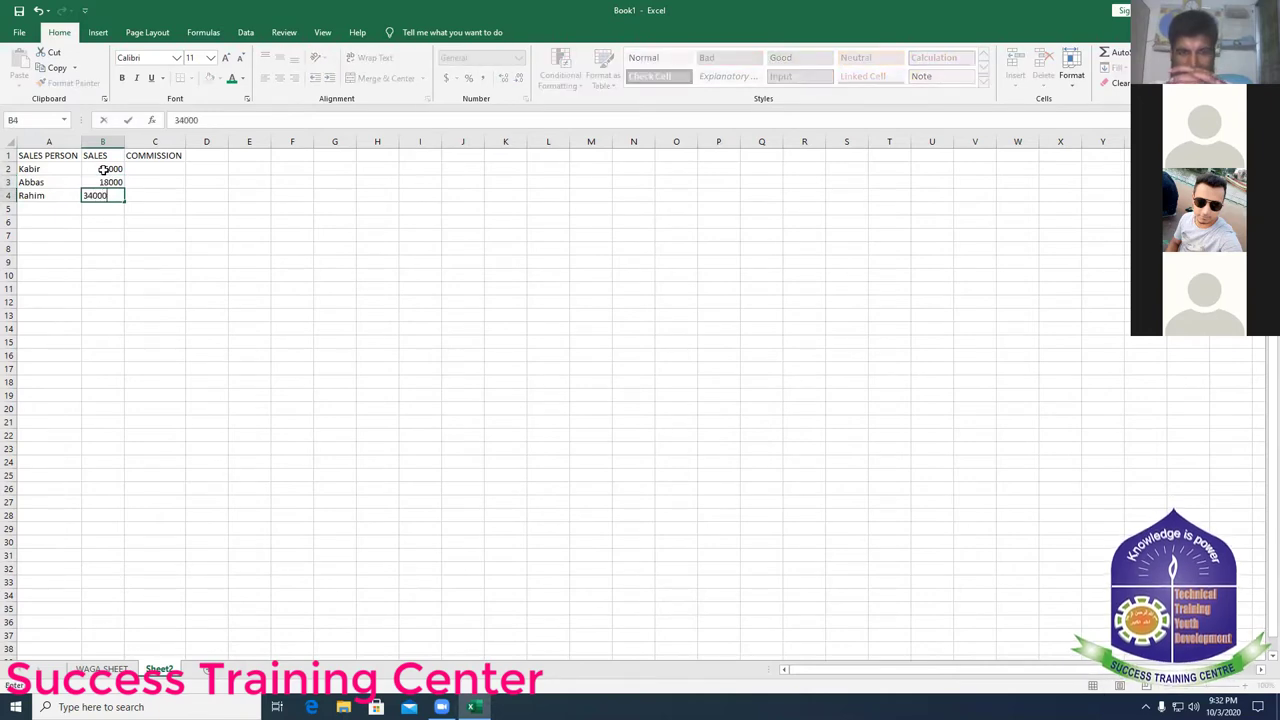
key(Return)
click(160, 166)
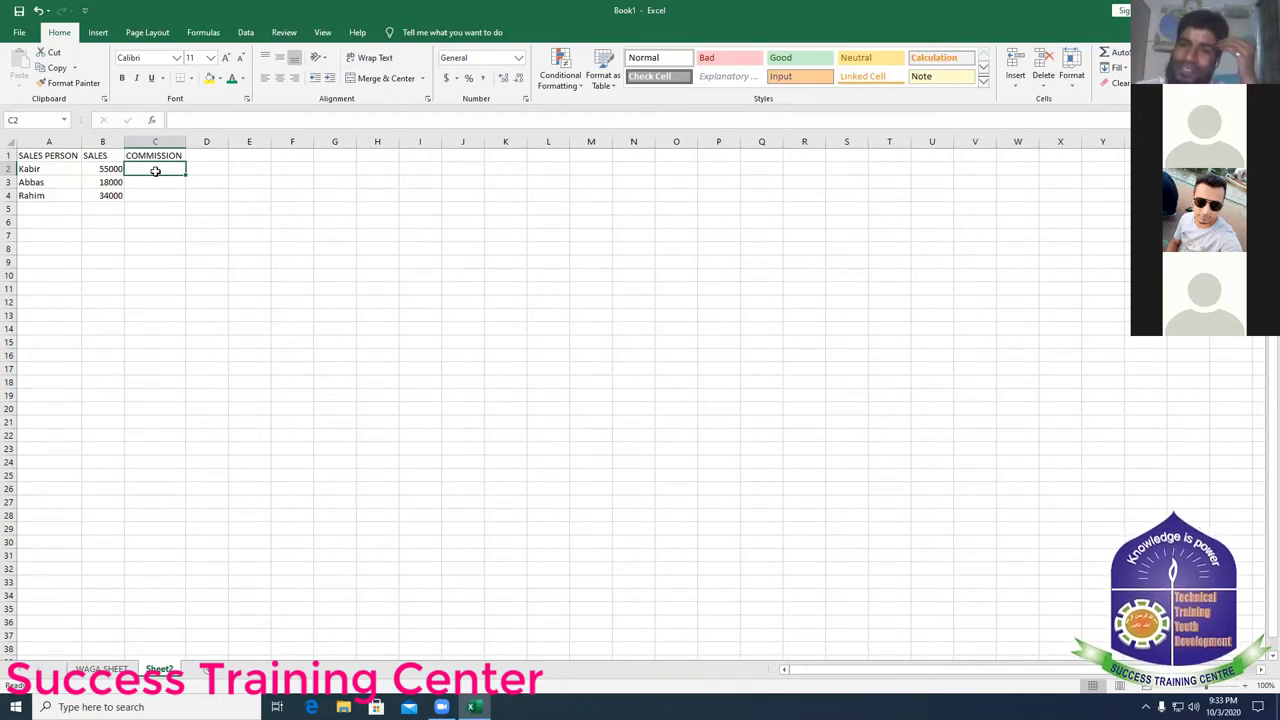
- Begin the C2 commission formula with =IF(B2<=10000 as the first condition
text(=)
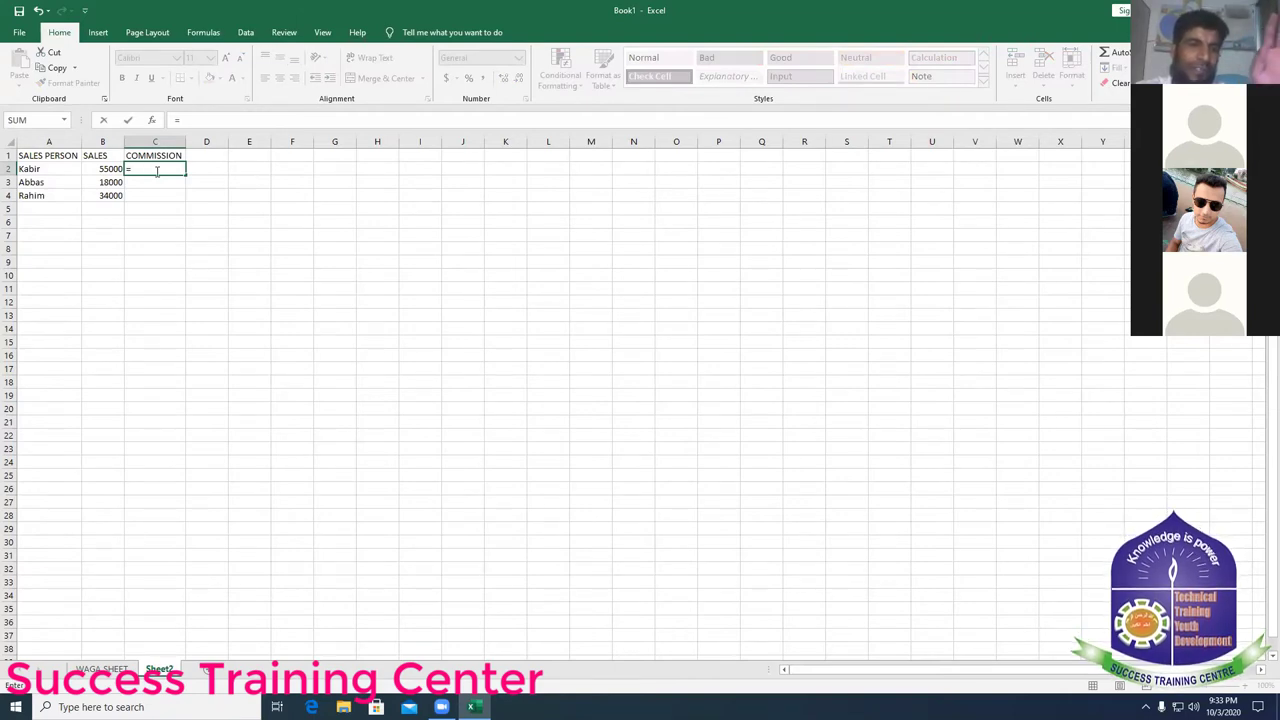
text(f)
key(BackSpace)
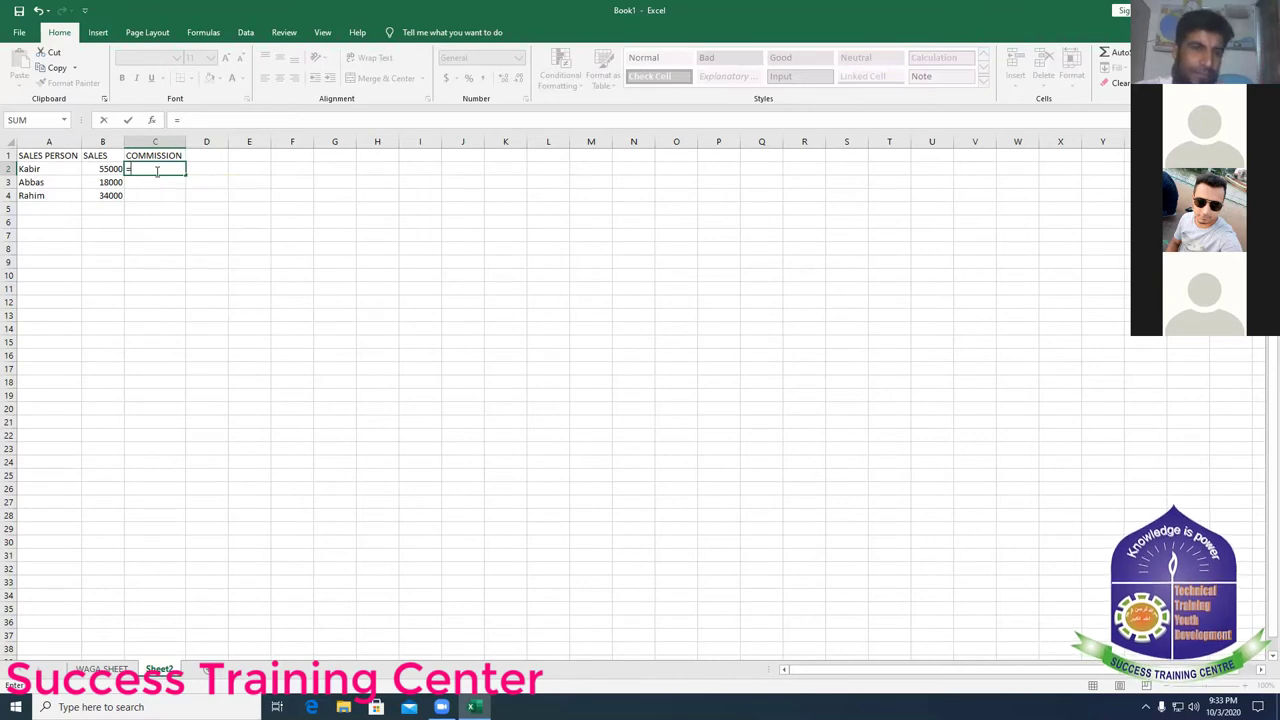
text(IF)
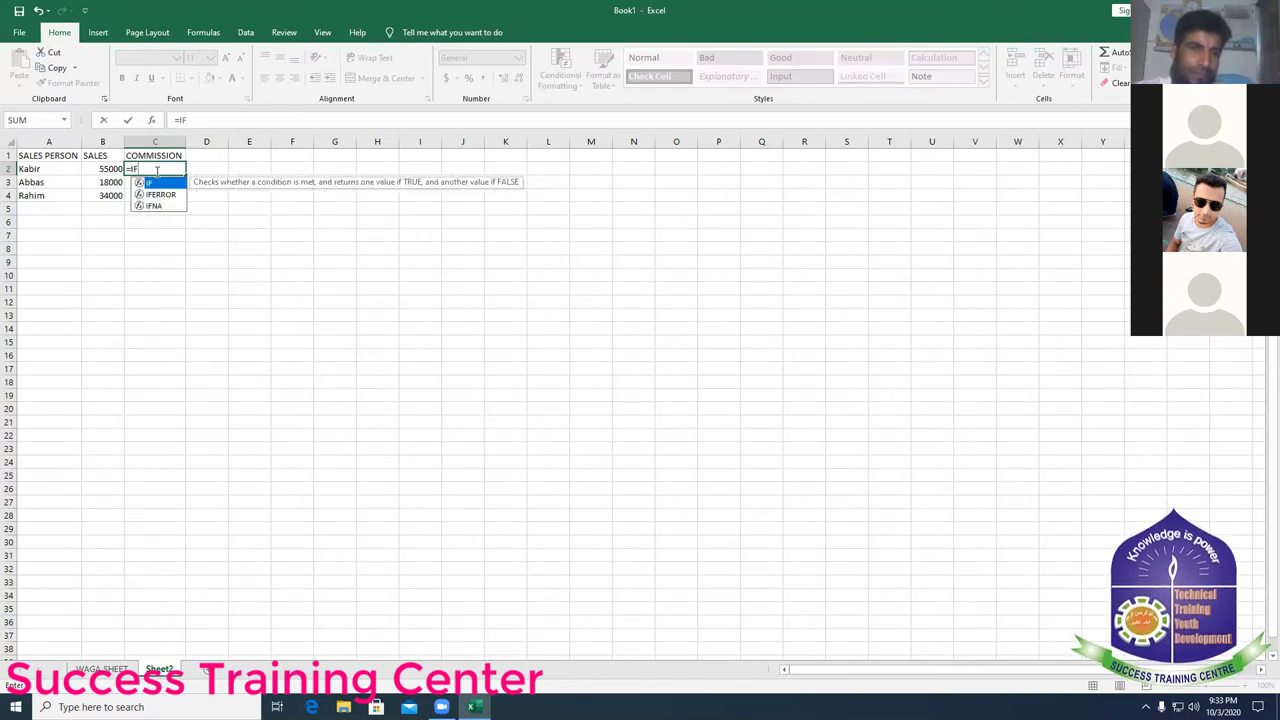
key(Escape)
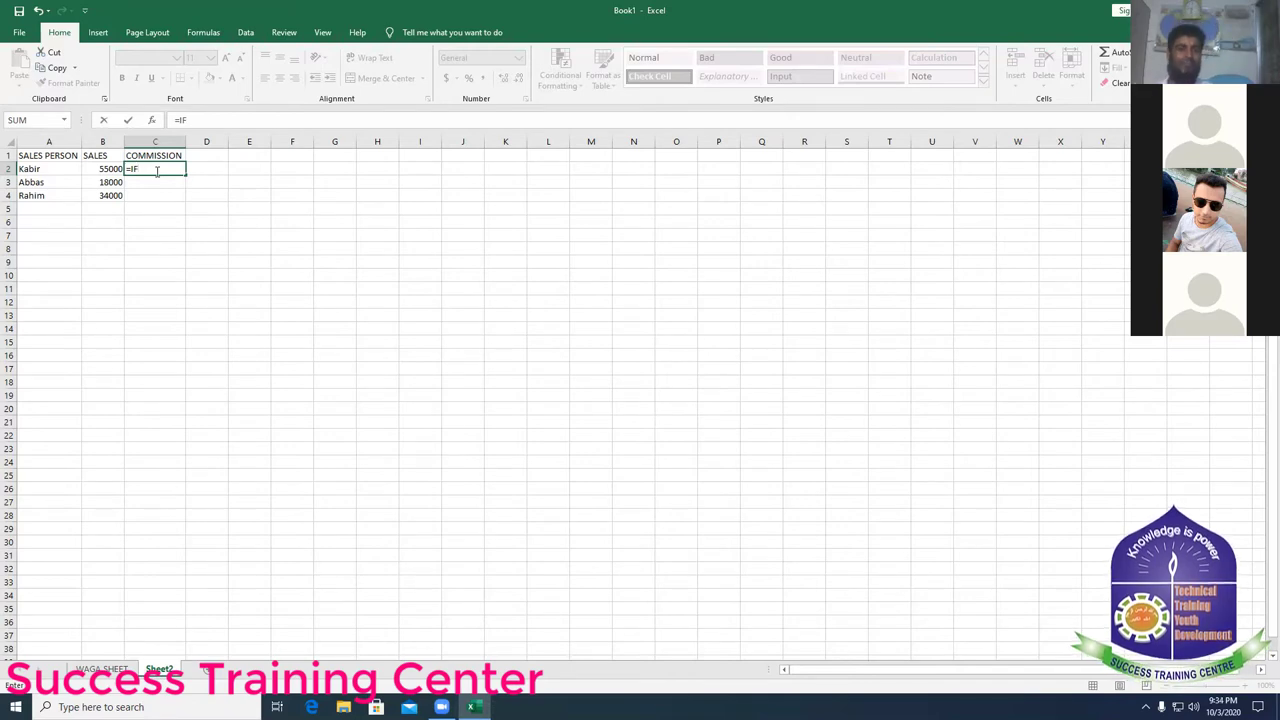
text(()
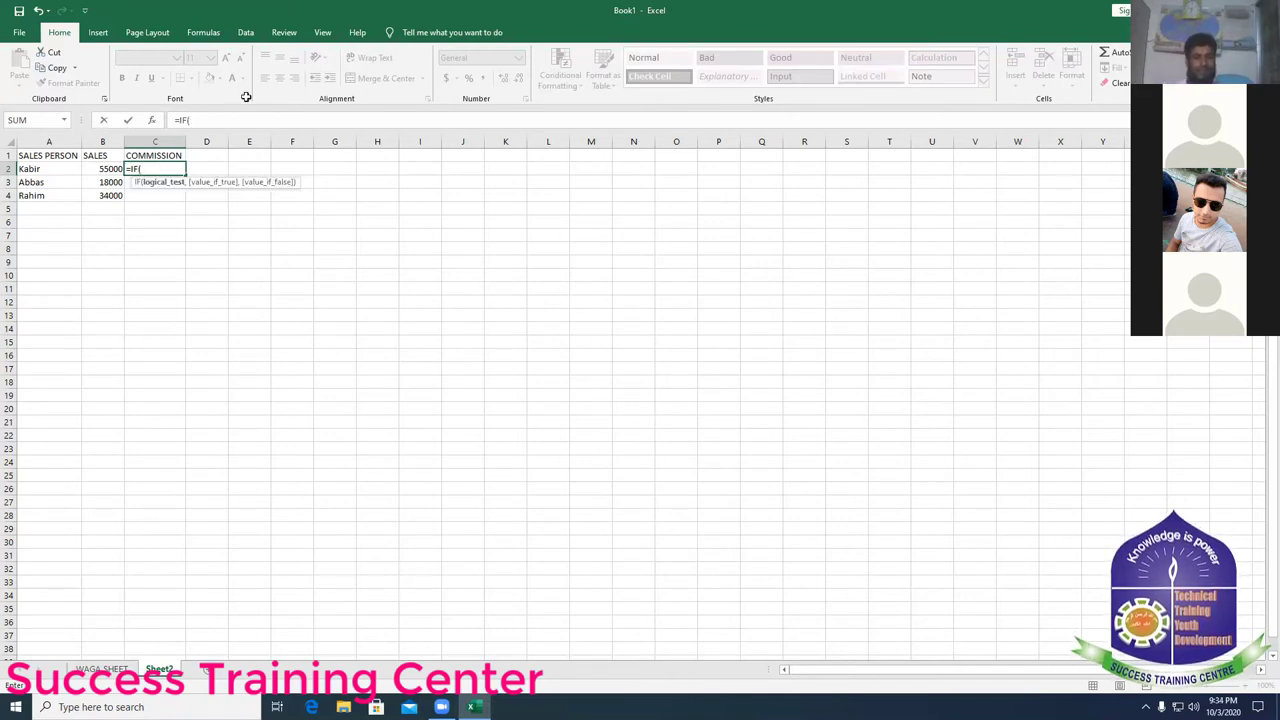
click(104, 169)
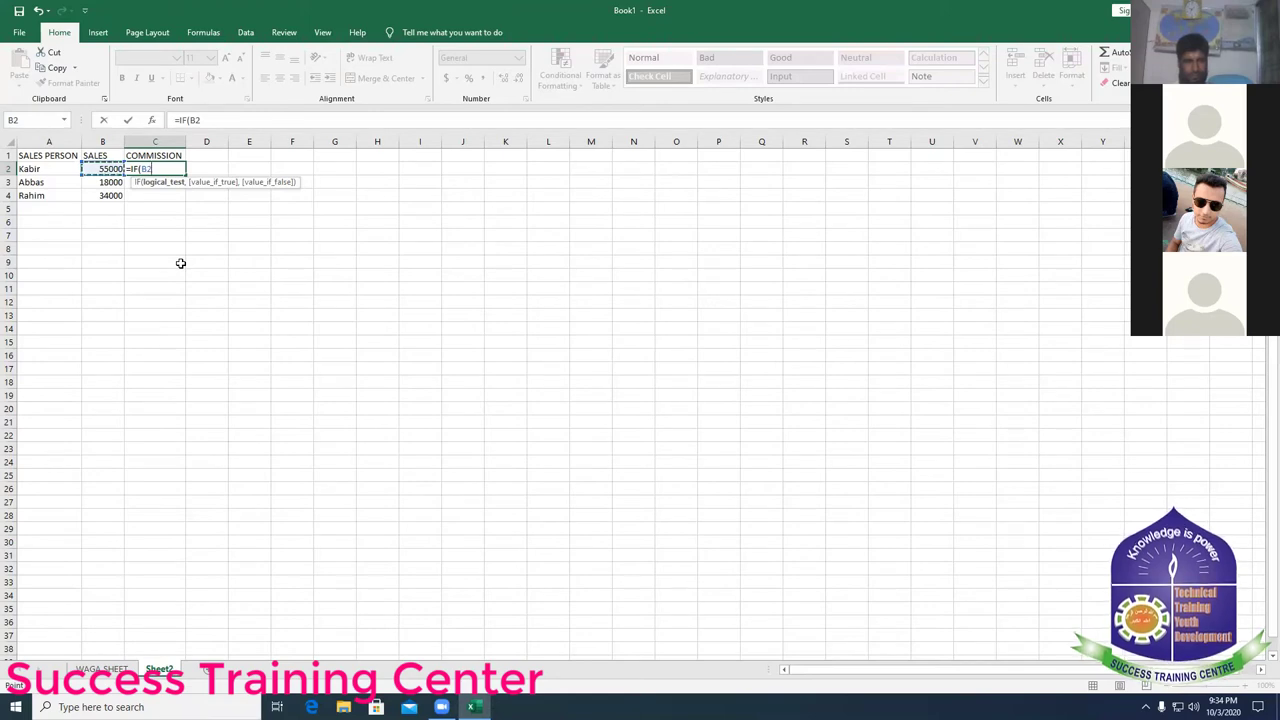
text(<)
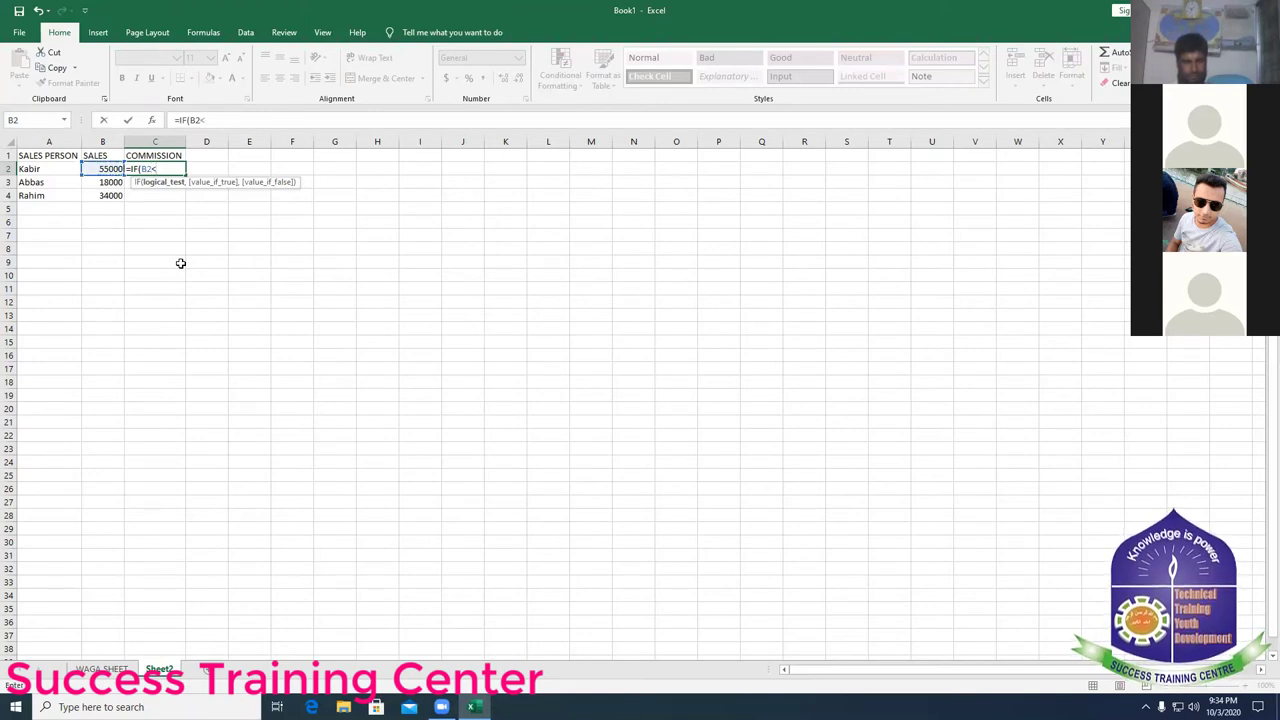
text(=1)
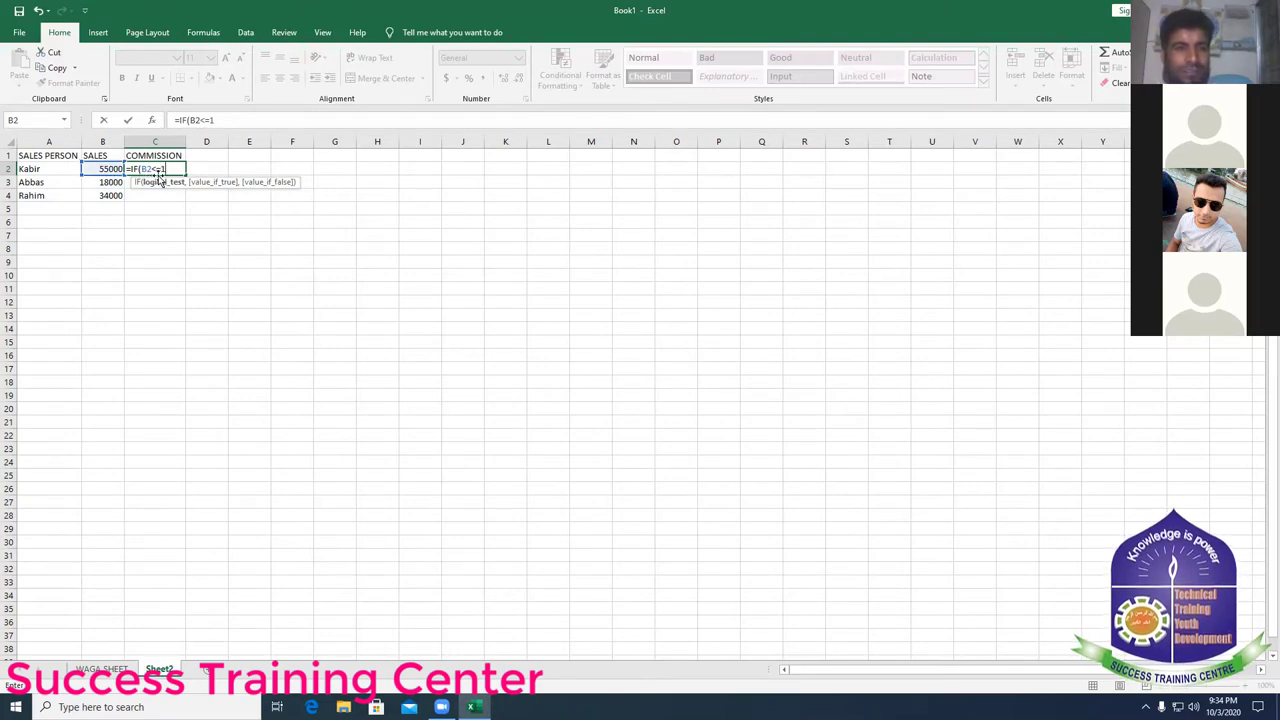
text(0000)
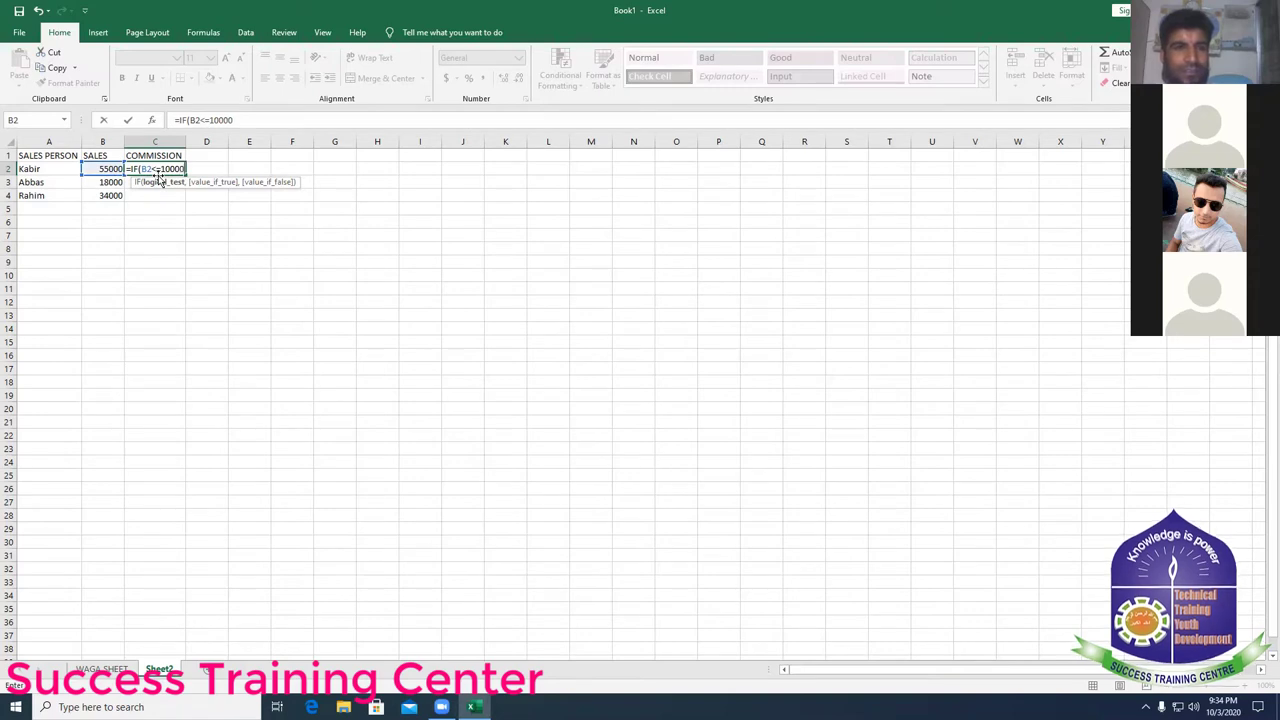
text(0)
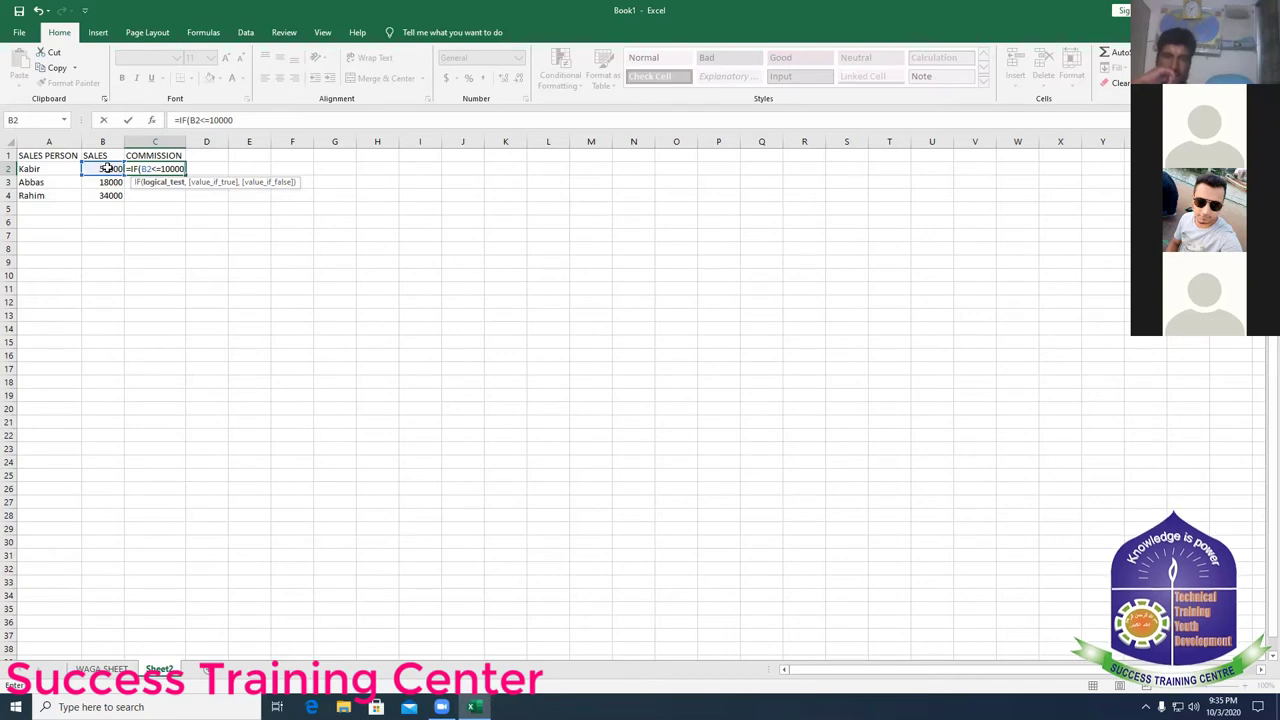
- Make the first tier in C2 return B2*5%, then open a second nested IF
text(,)
click(106, 168)
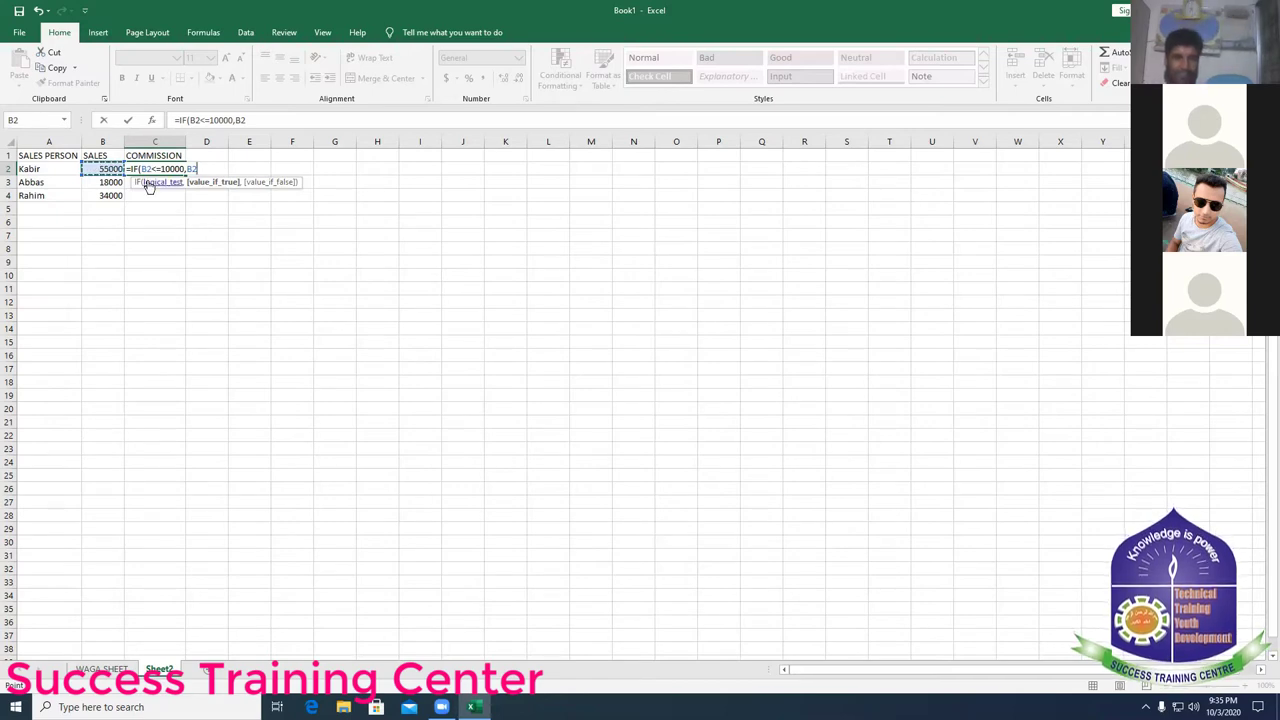
text(*5%)
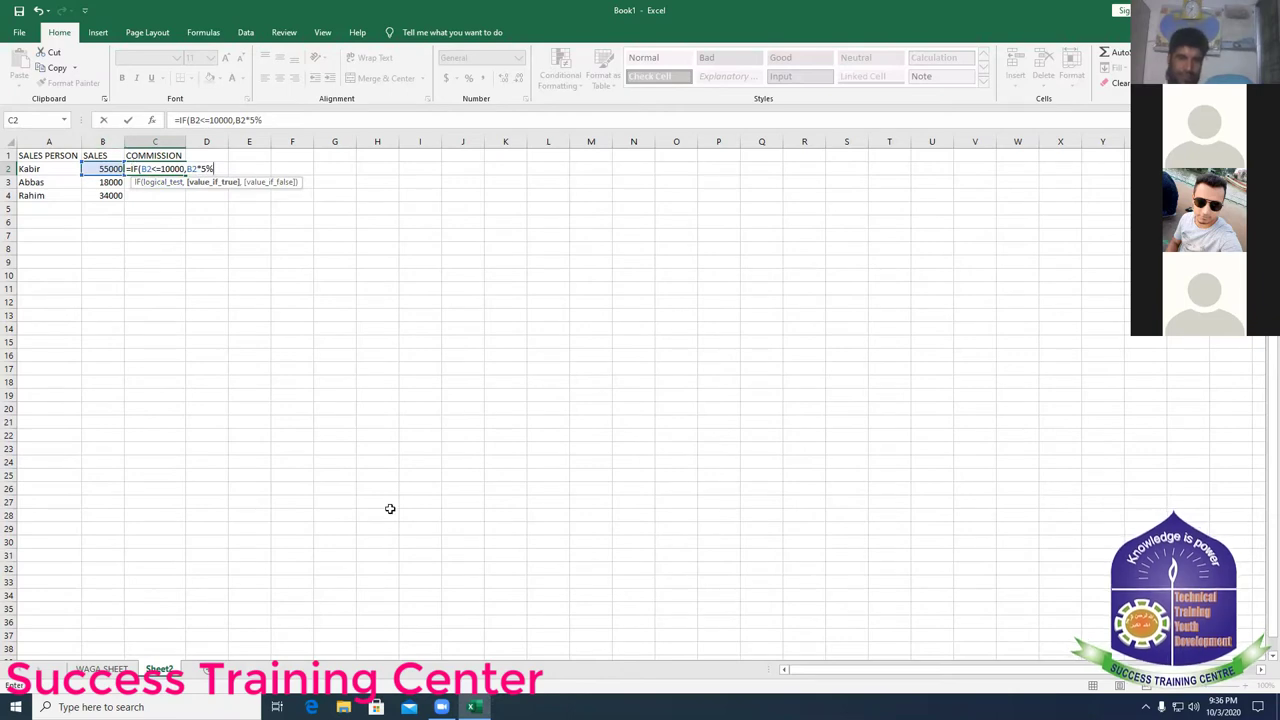
text(,)
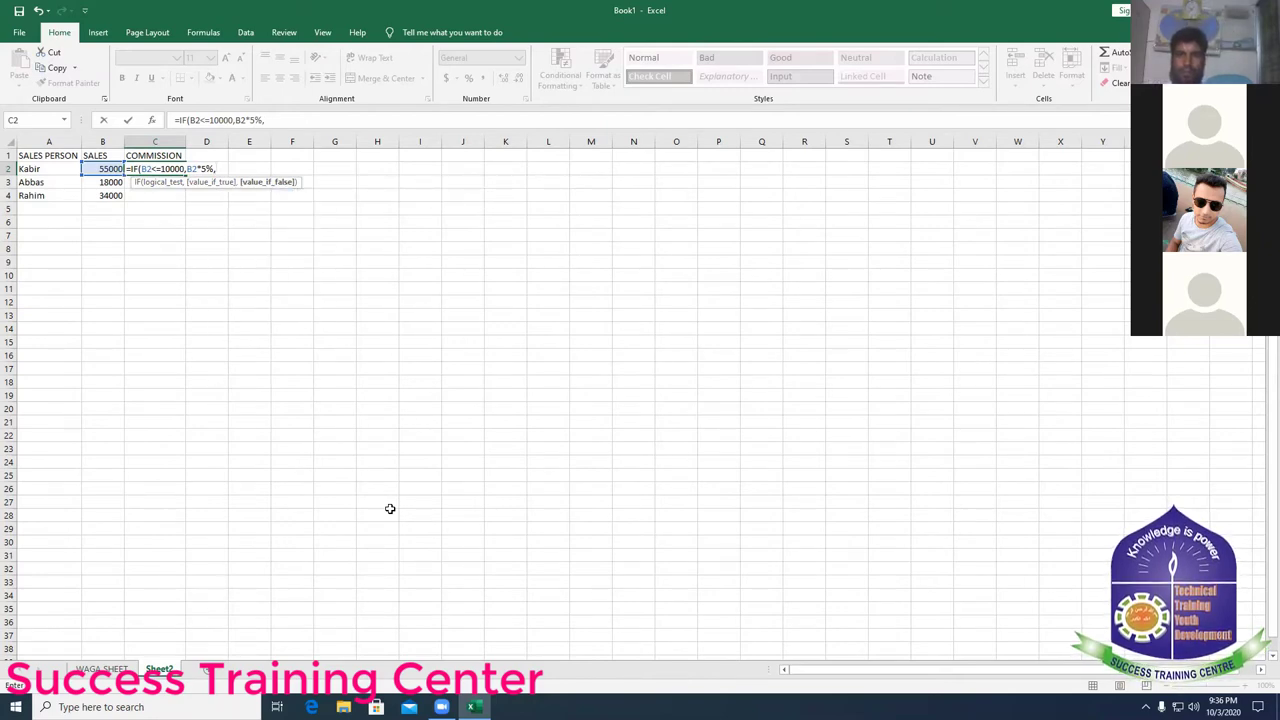
text(IF()
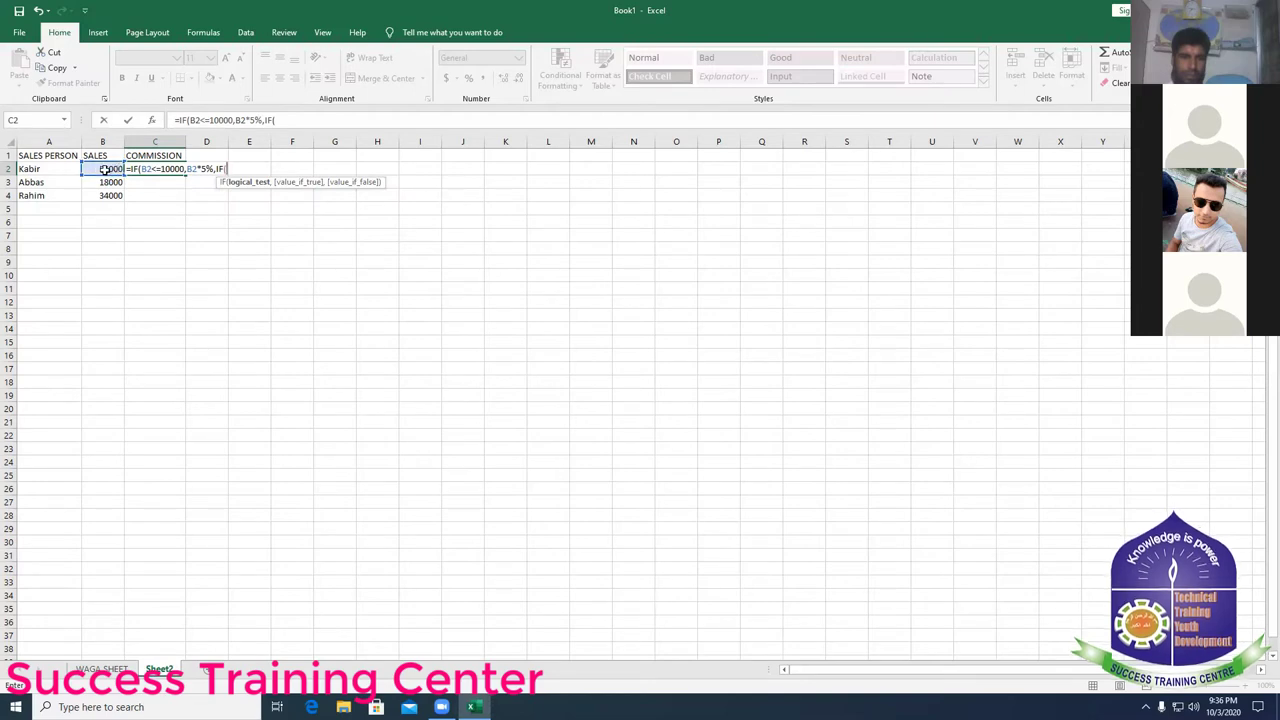
- Add the B2<=20000 tier paying B2*7% to C2's formula and open a third IF
click(104, 169)
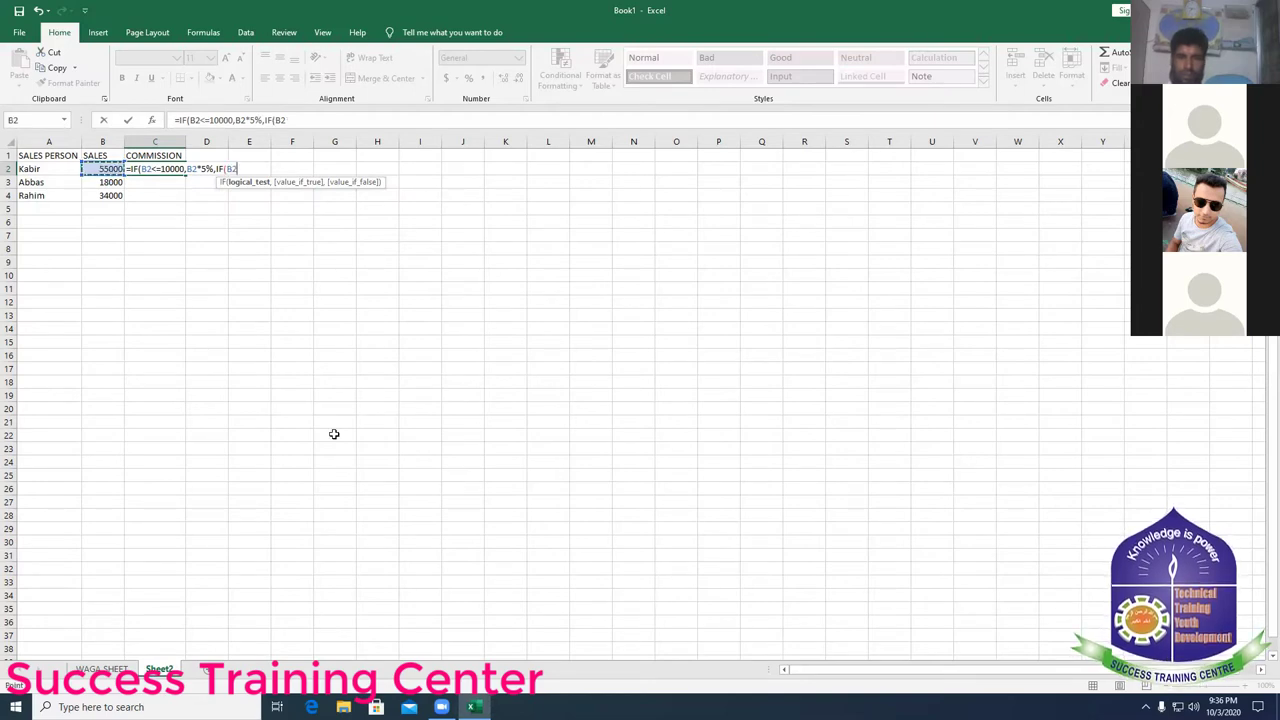
text(<)
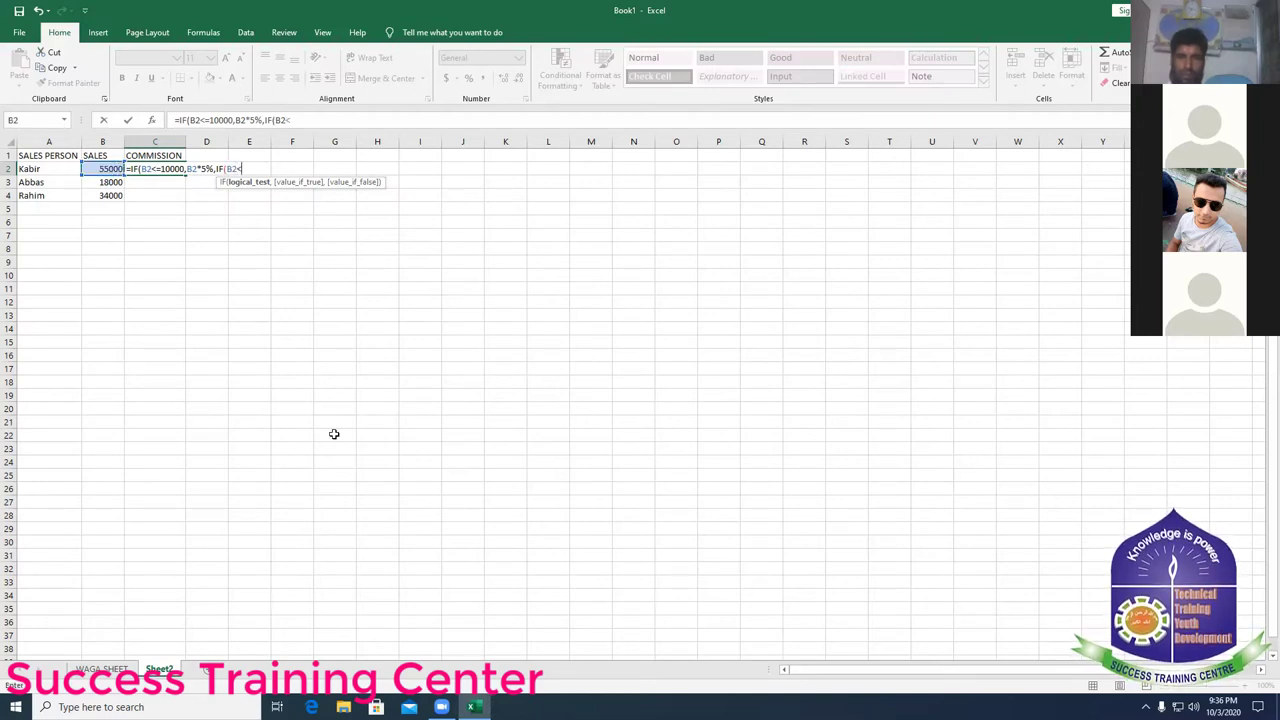
text(=)
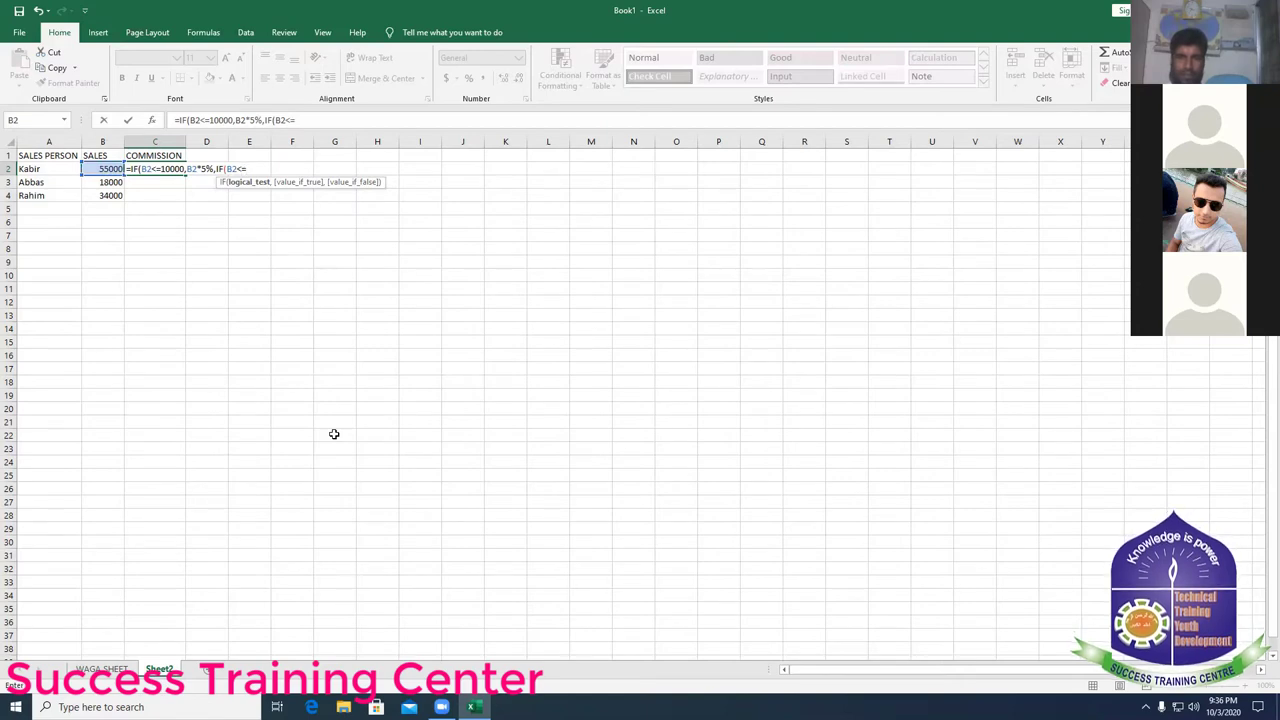
text(20)
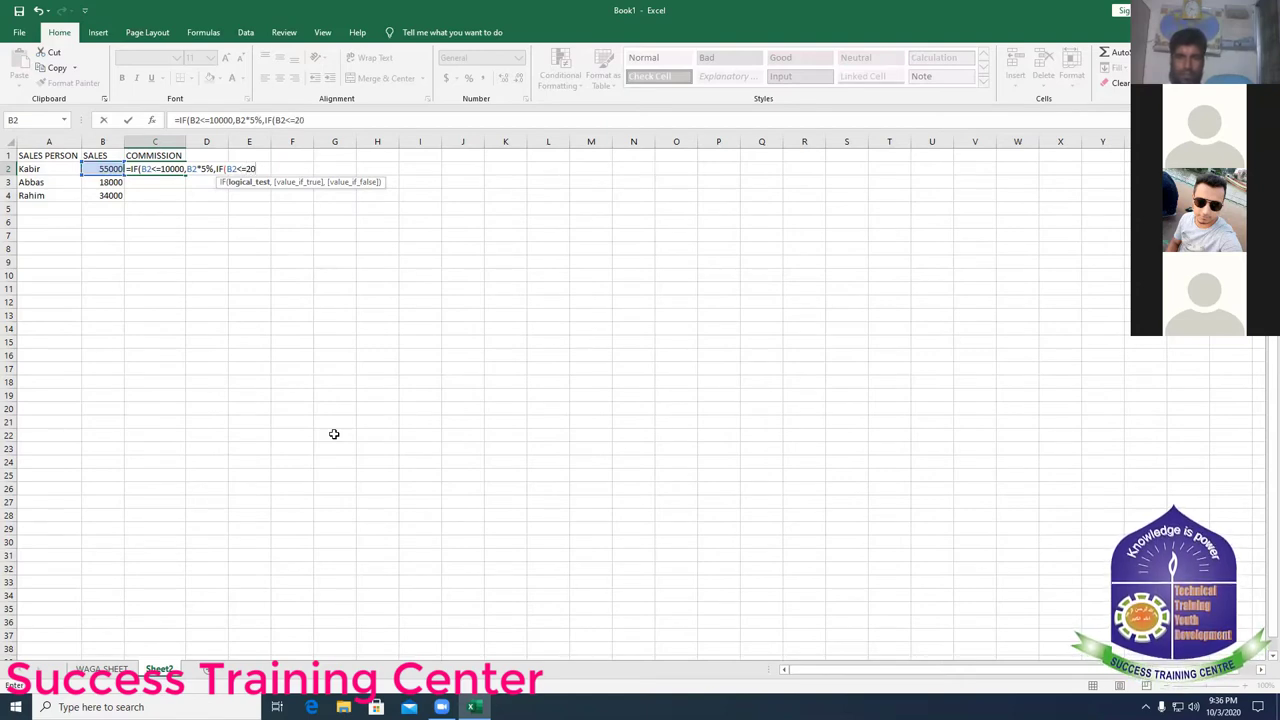
text(000)
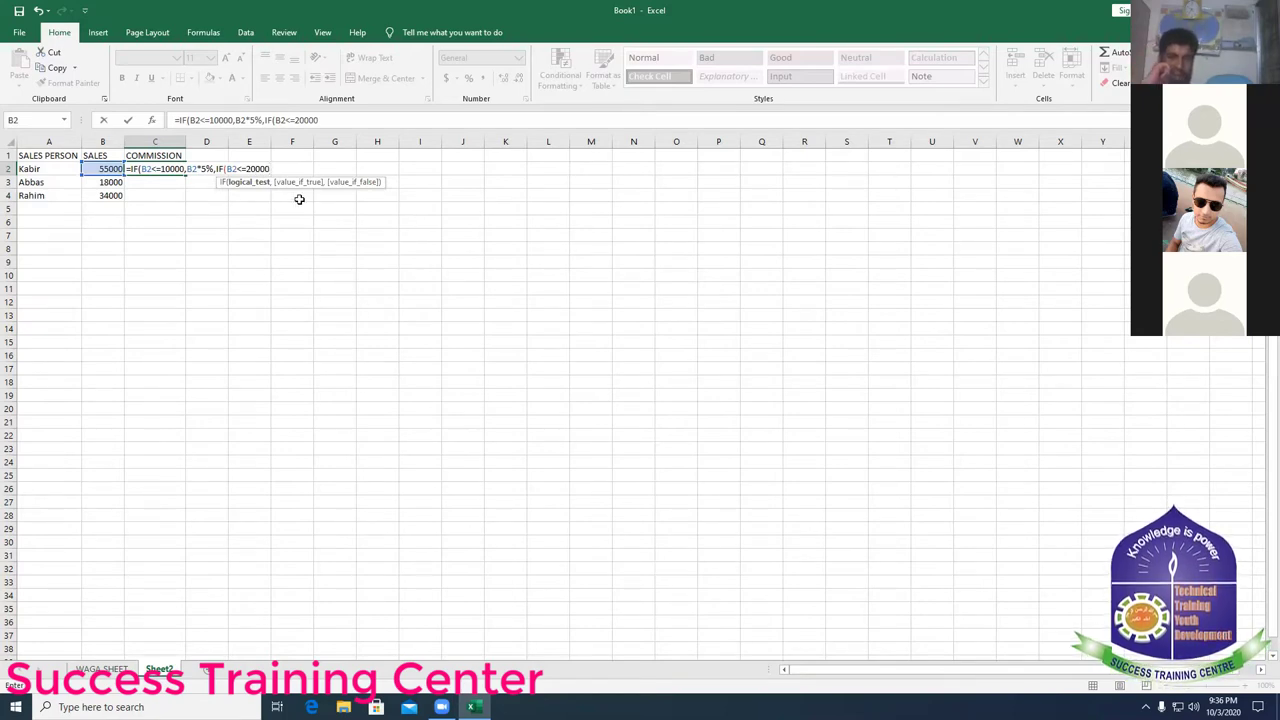
text(,)
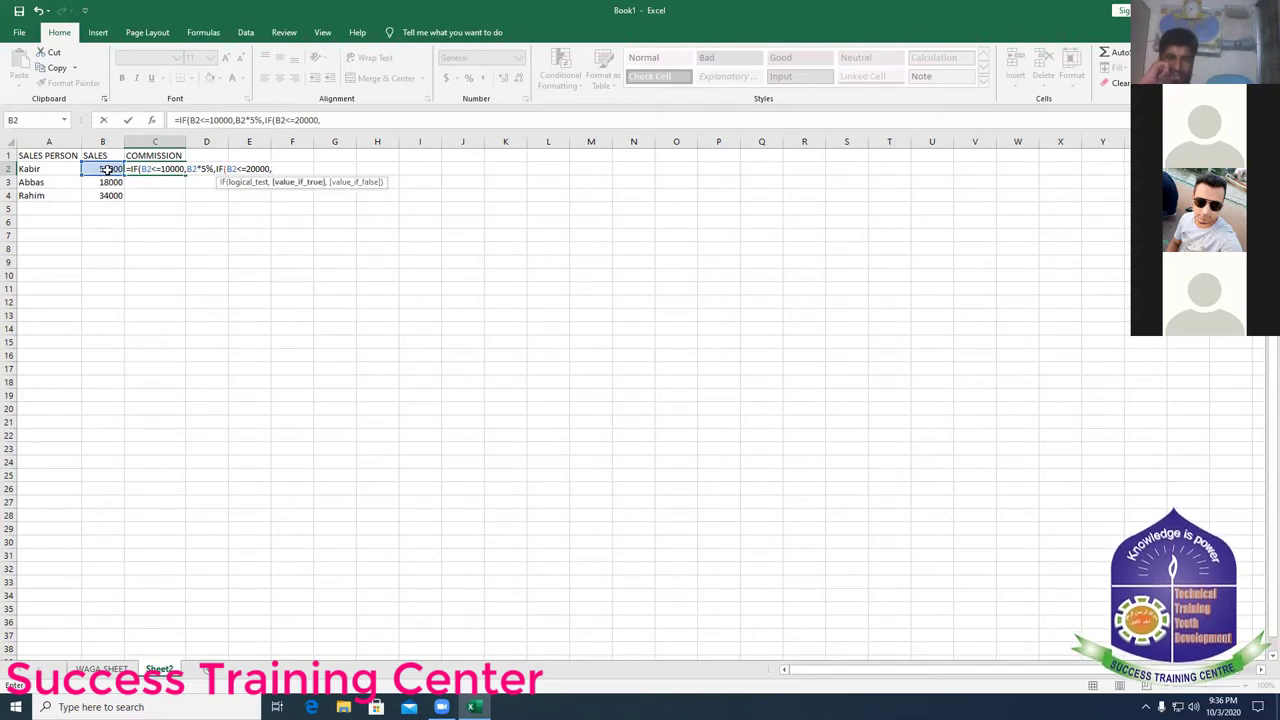
click(106, 170)
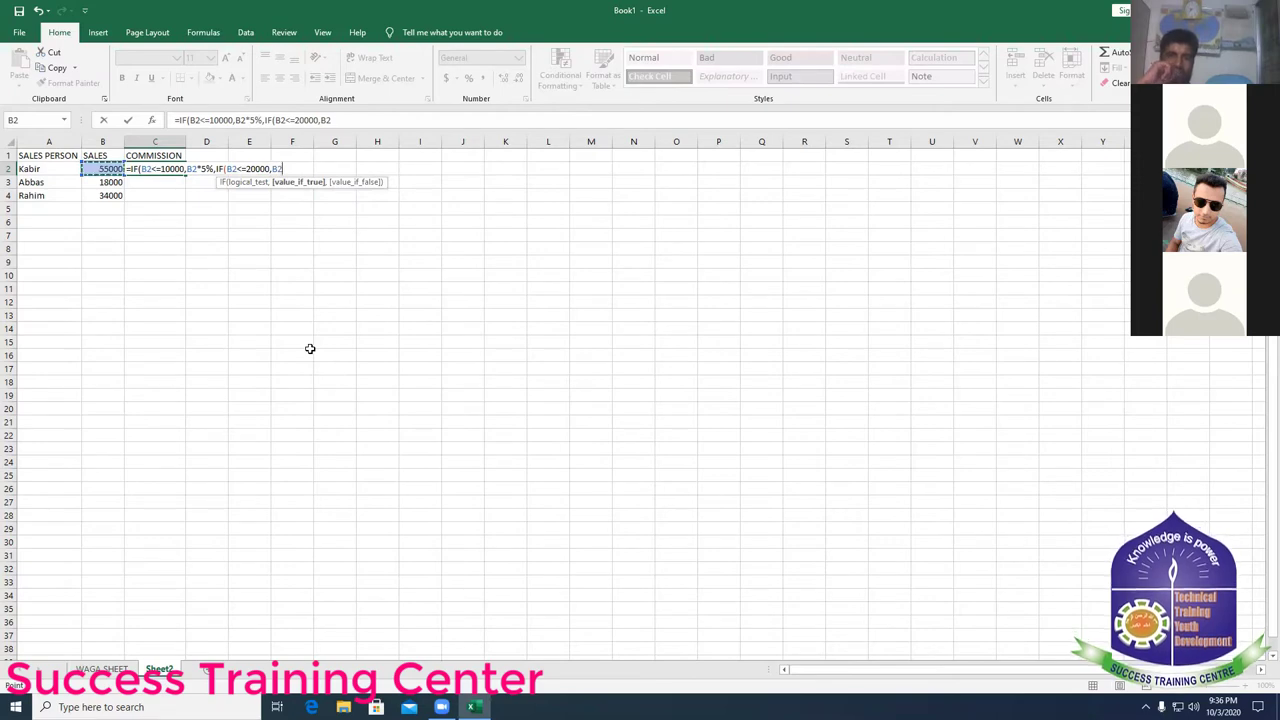
text(*7)
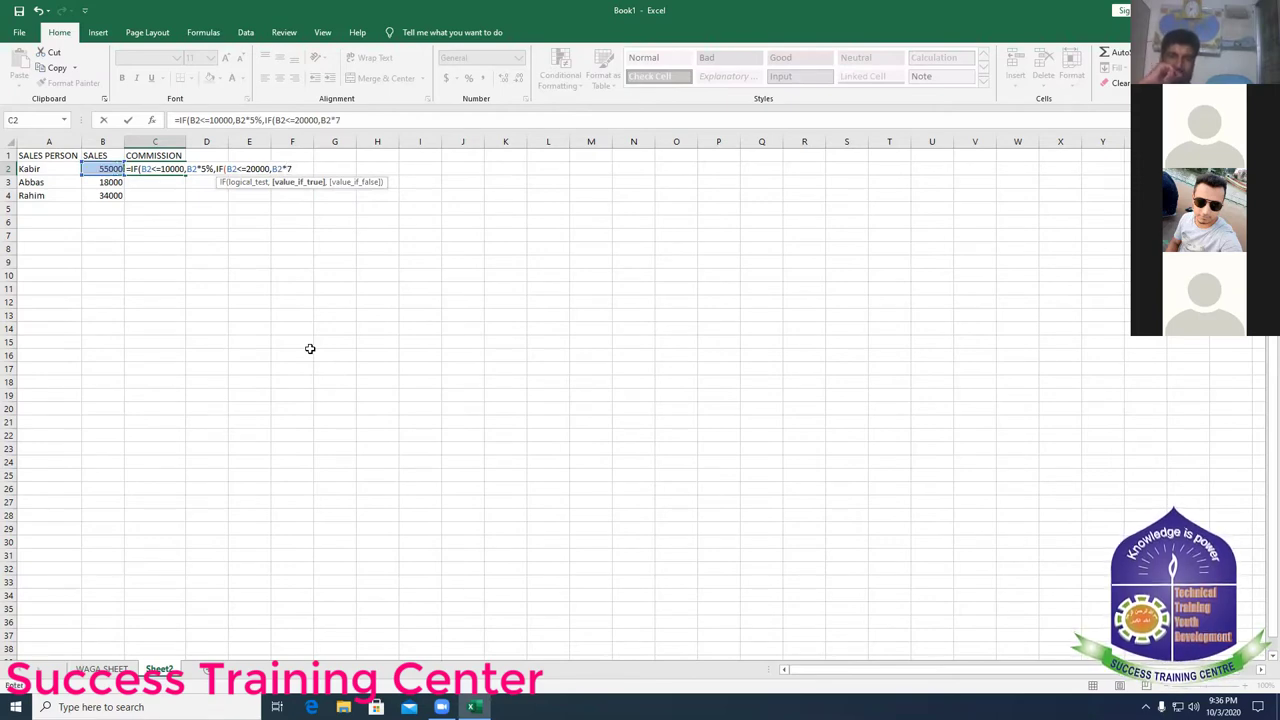
text(%)
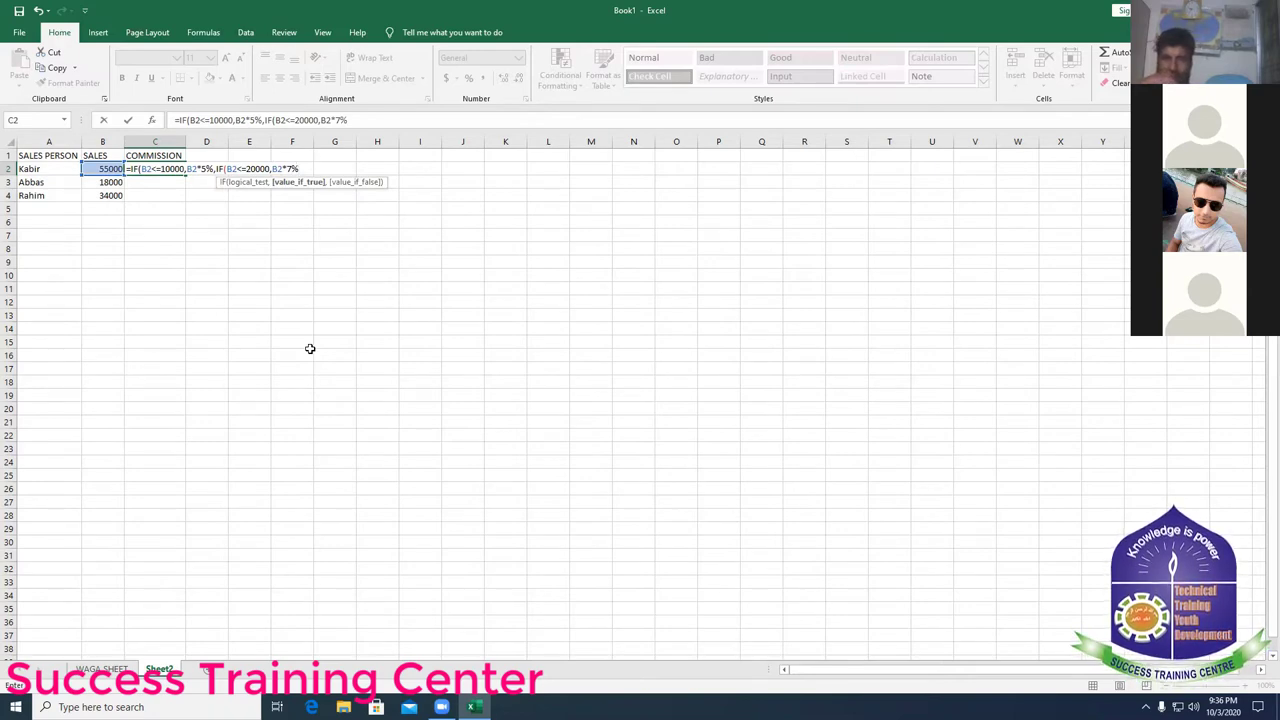
text(,)
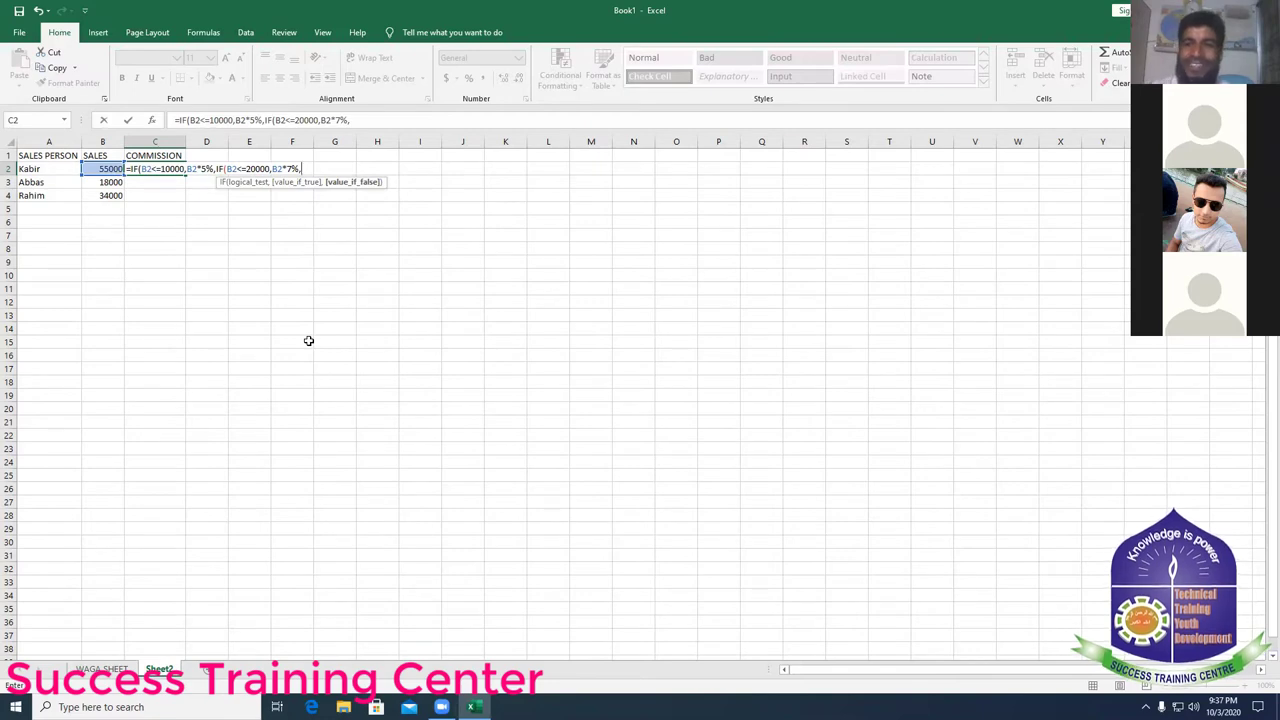
text(IF)
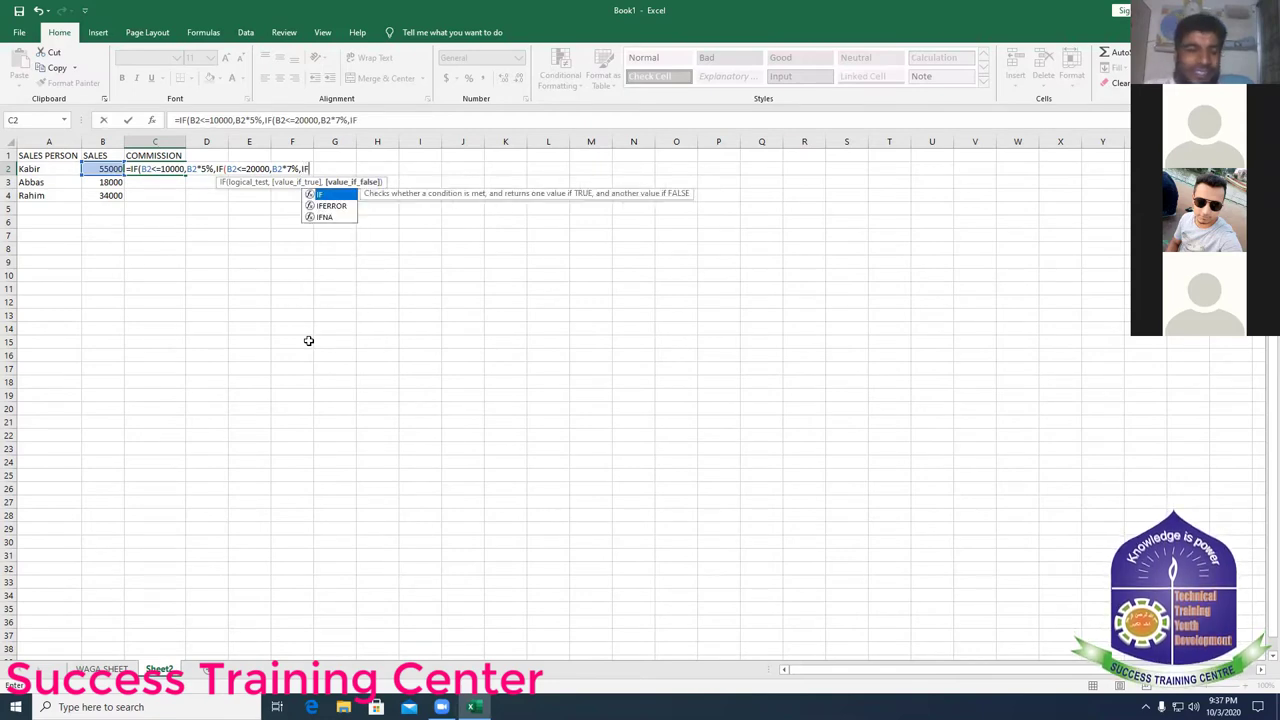
text(()
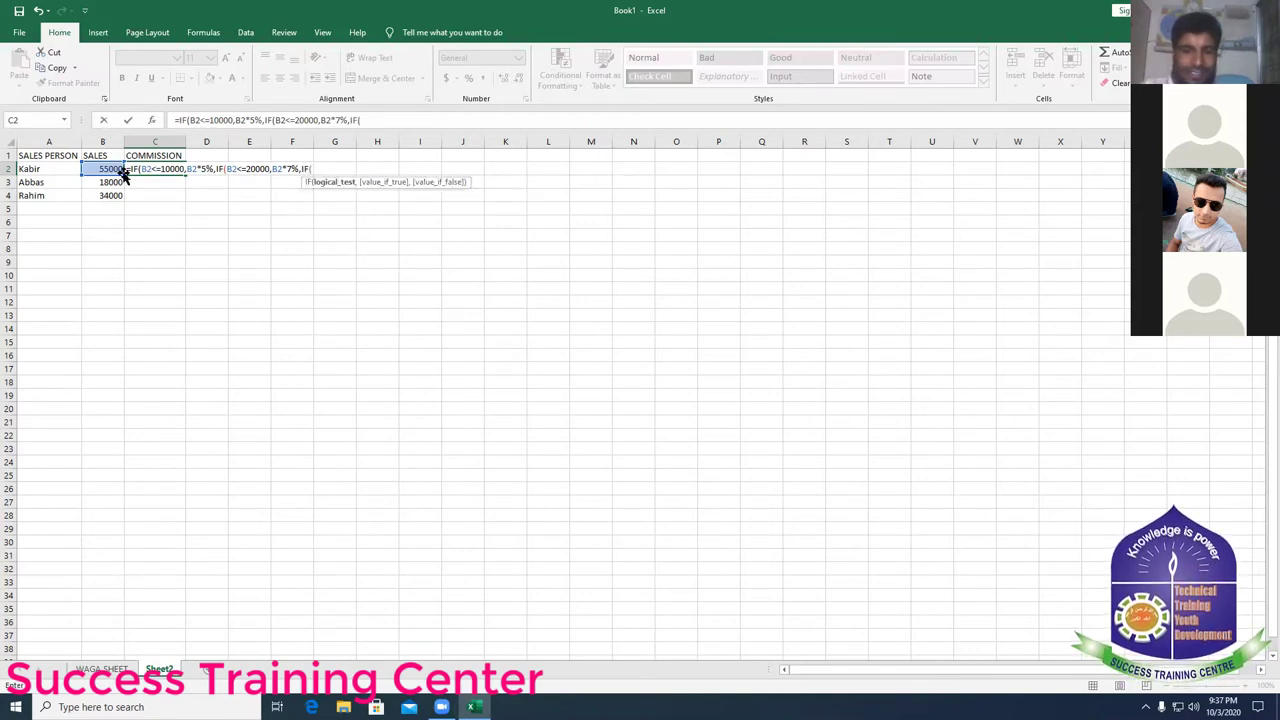
- Add the B2<=30000 tier paying B2*10%, then begin a fourth IF testing <=40000
click(115, 169)
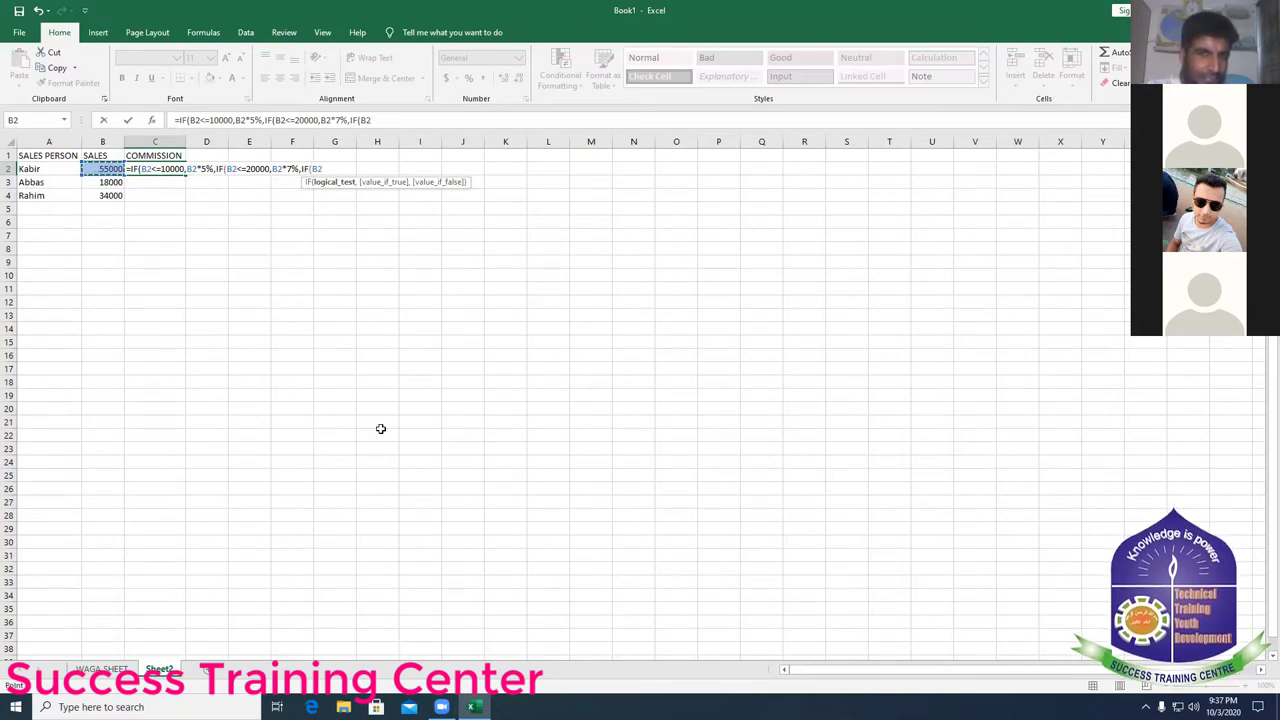
text(<)
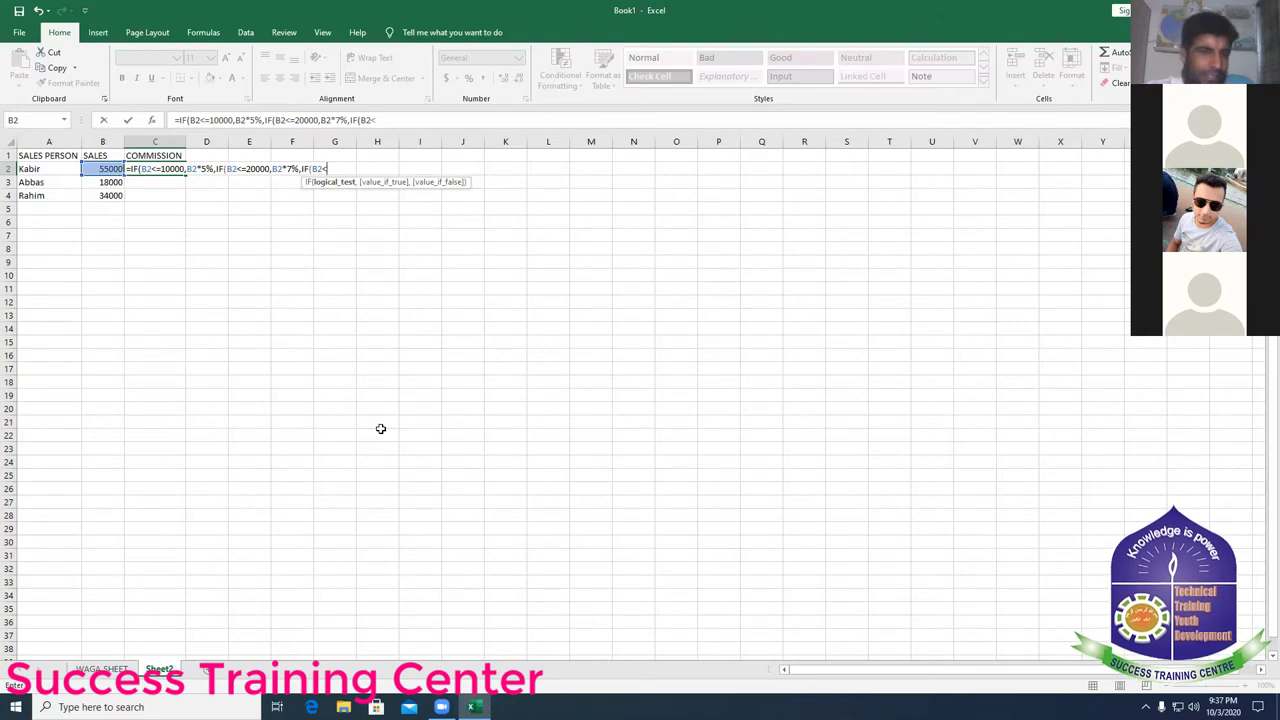
text(=)
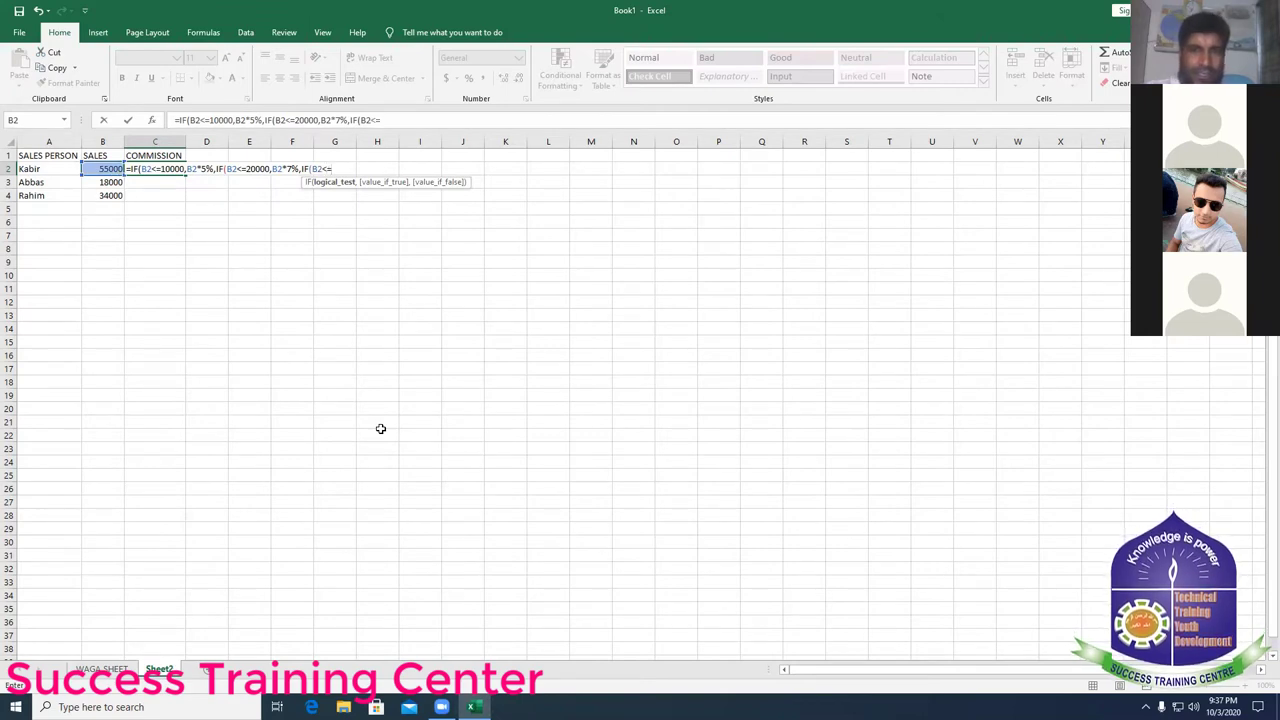
text(3000)
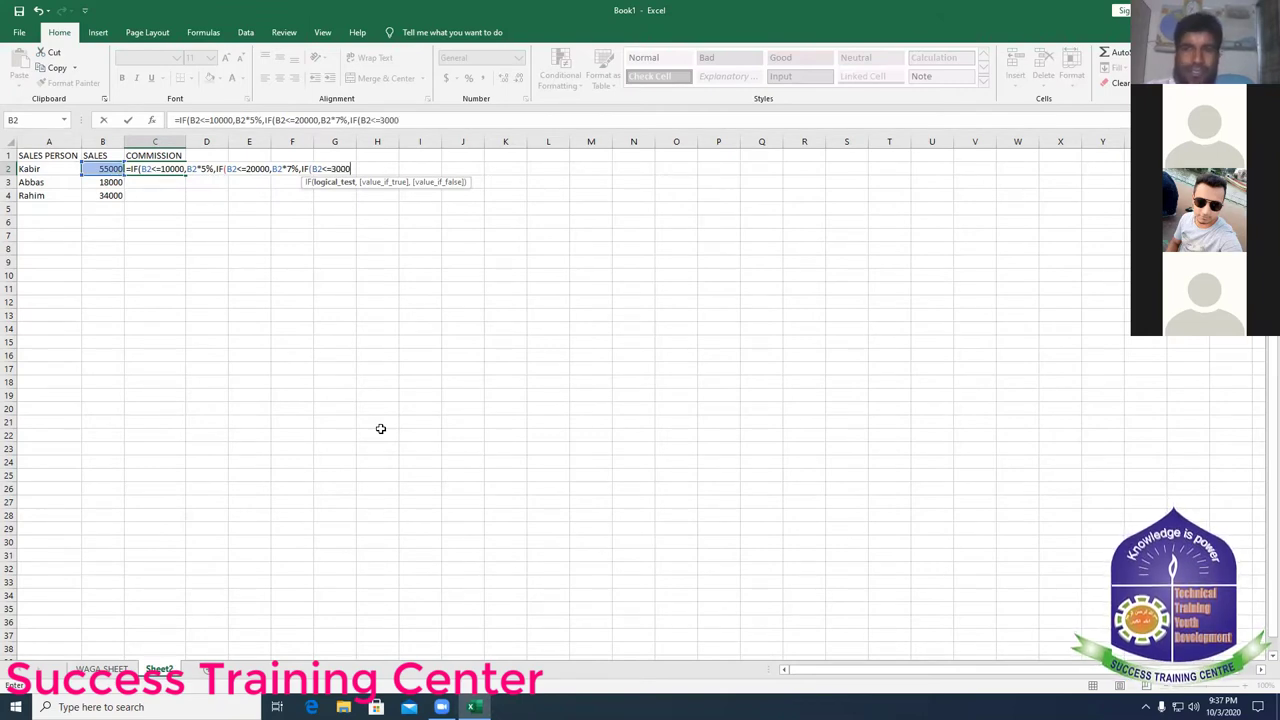
text(0)
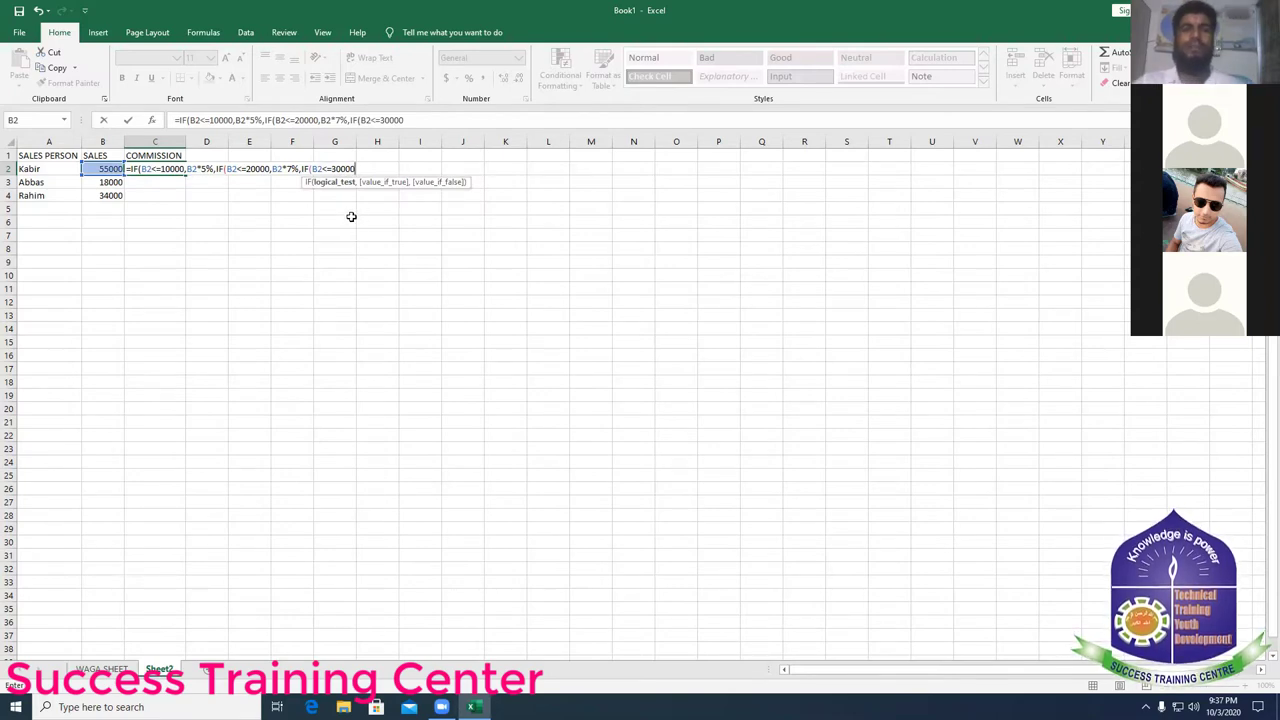
text(,)
text(,)
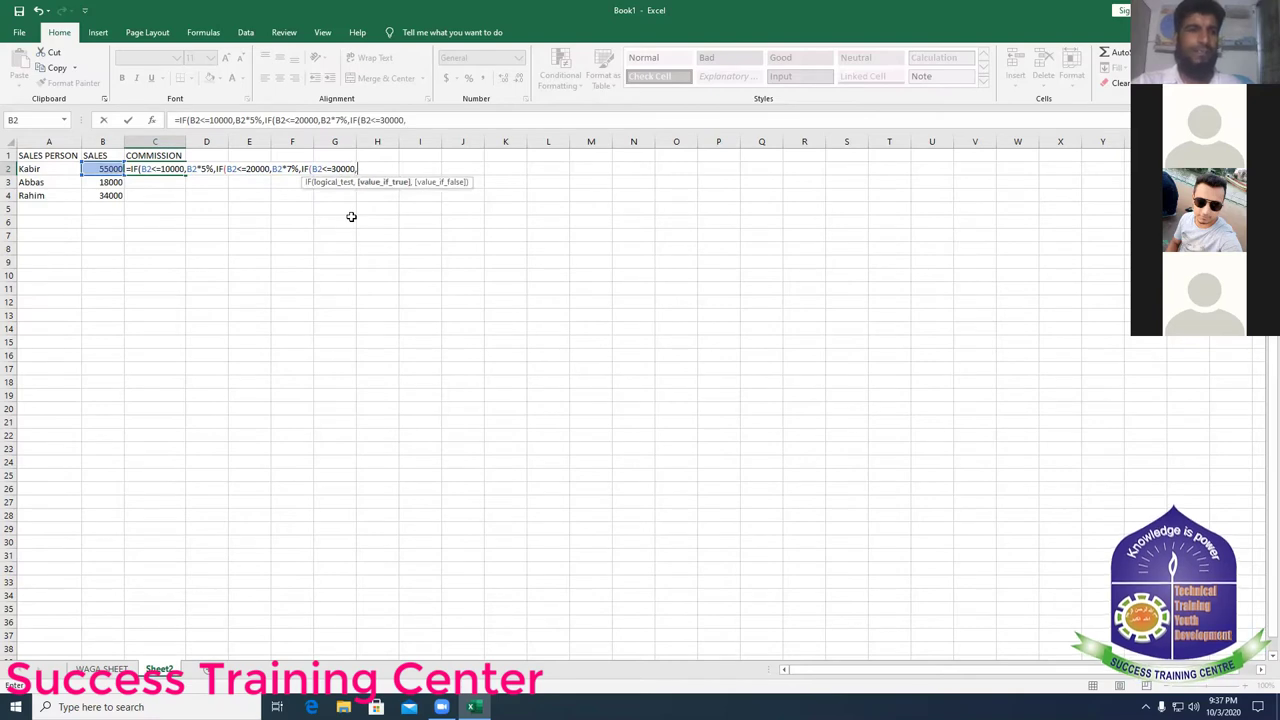
click(99, 168)
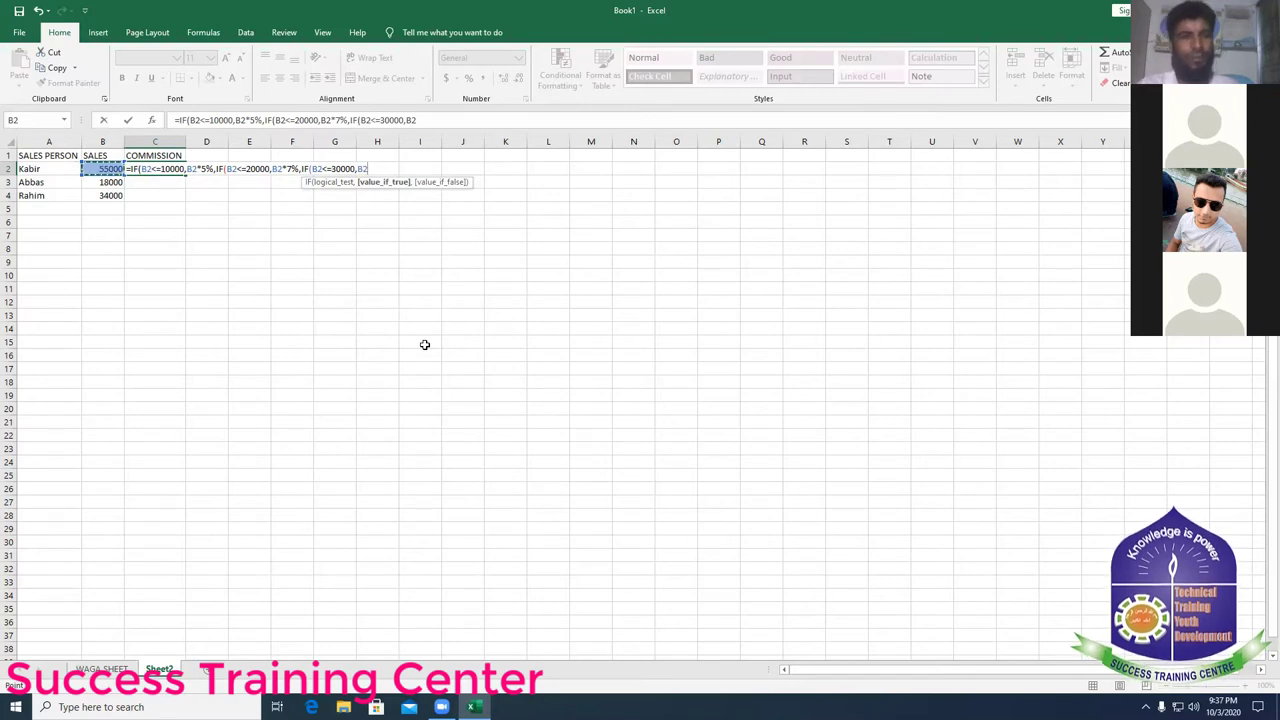
text(*)
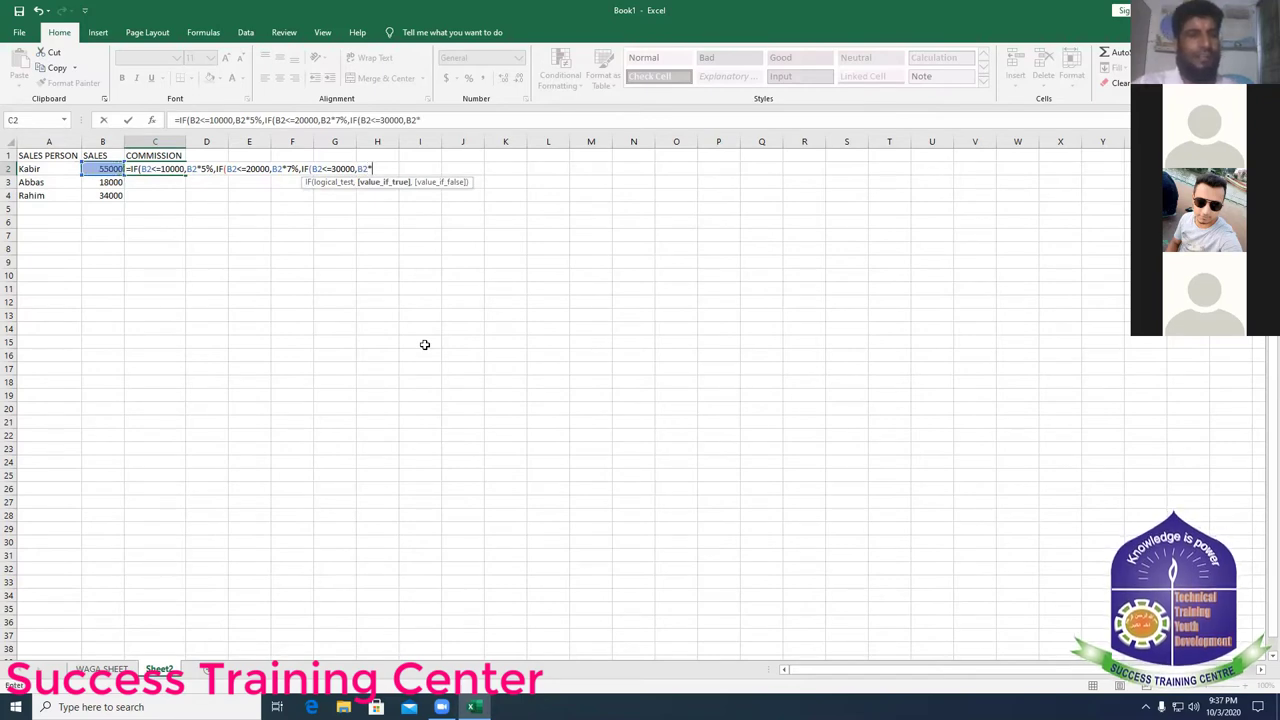
text(10)
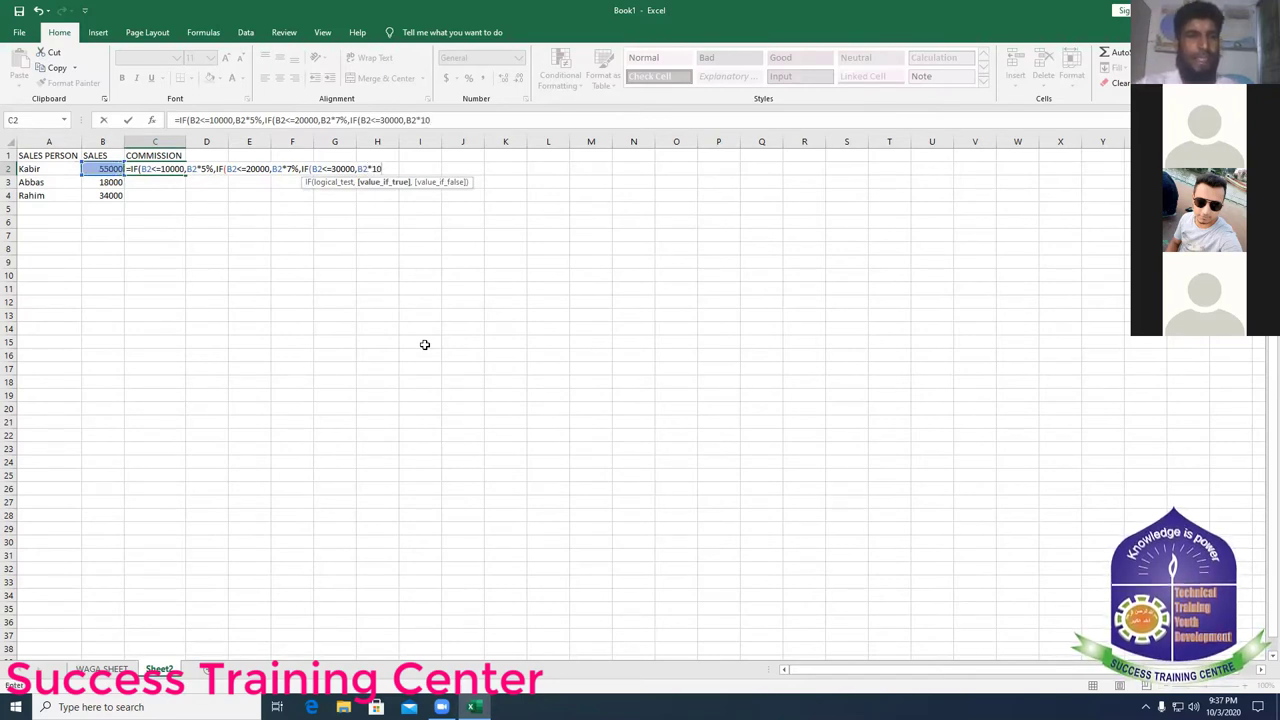
text(%)
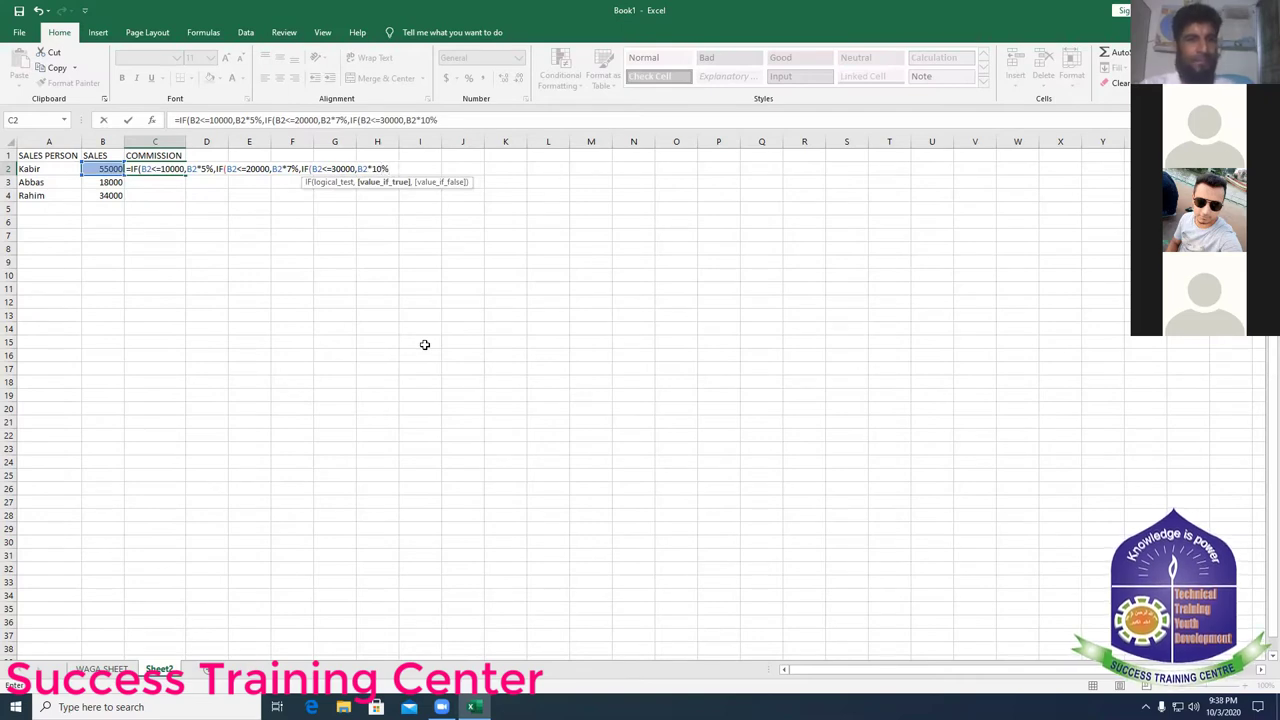
text(,)
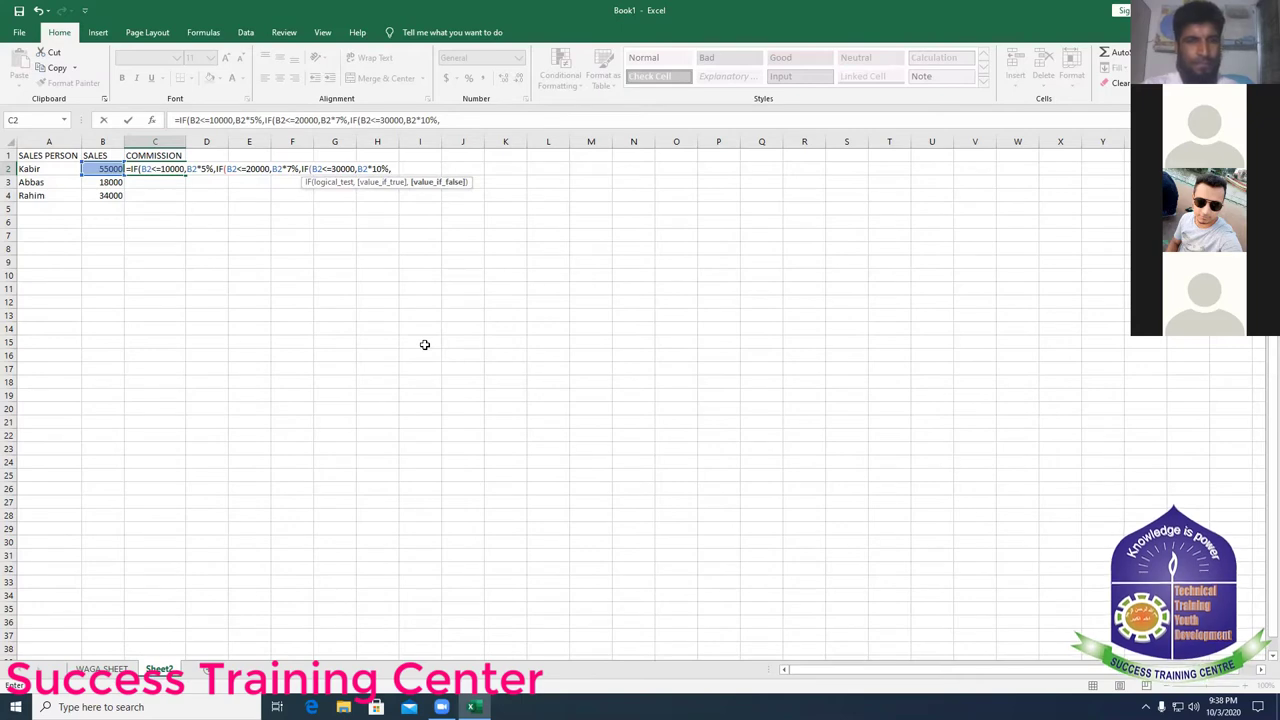
text(IF)
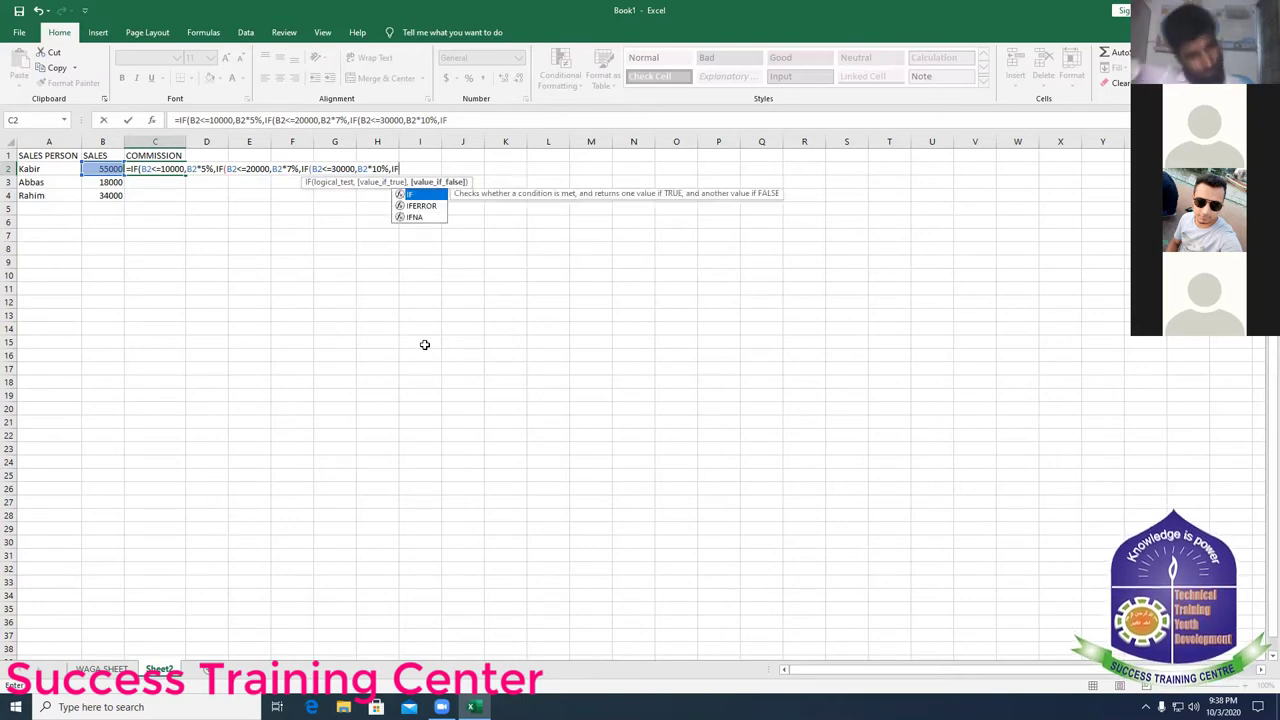
text(()
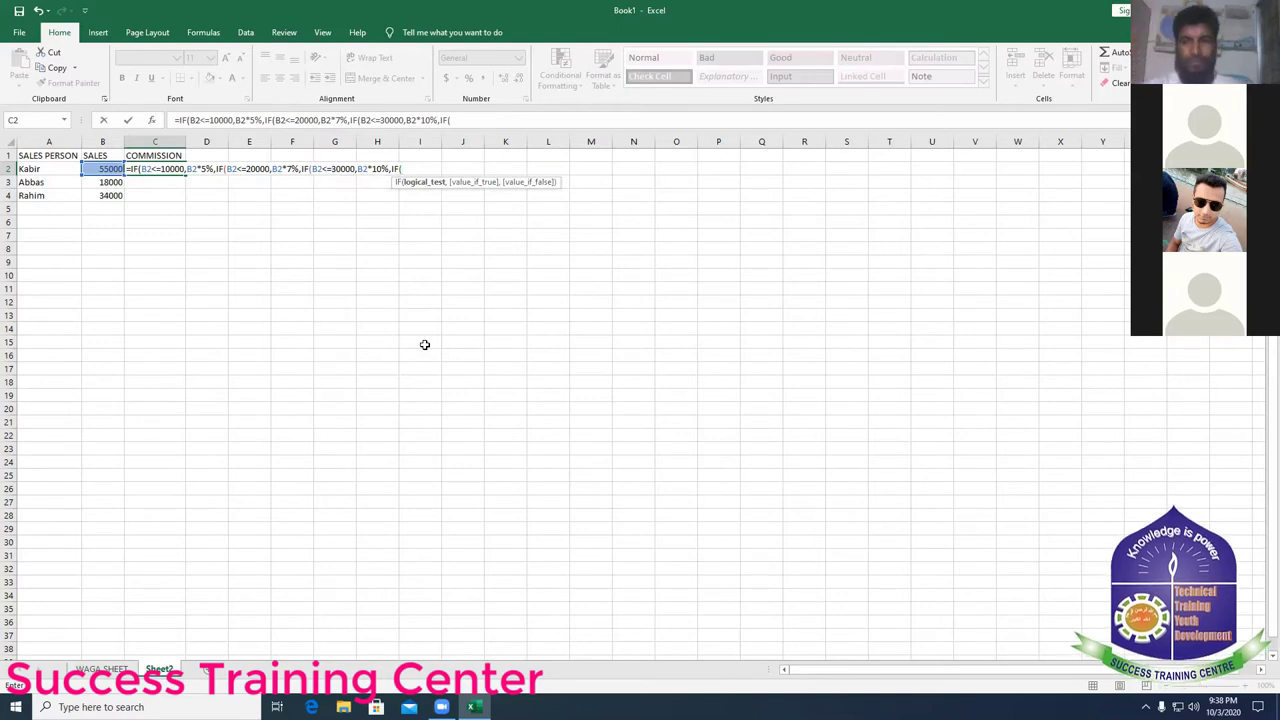
text(<=)
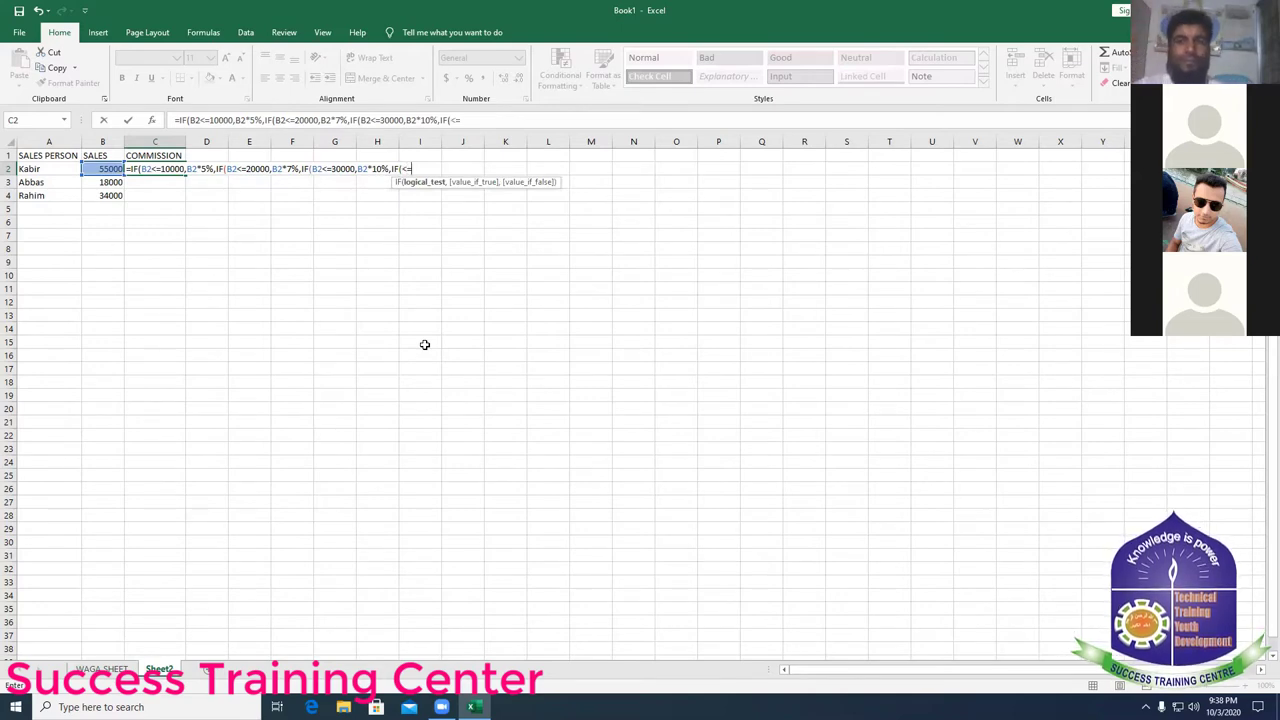
text(4)
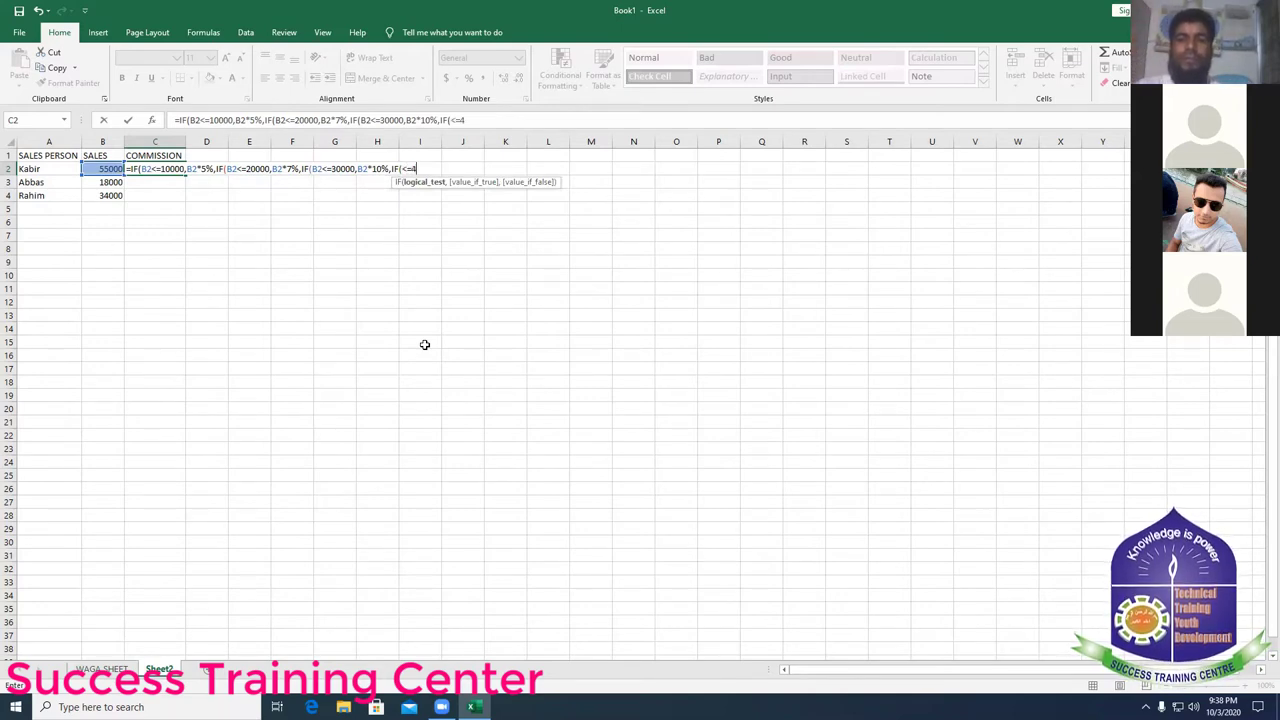
text(0000,)
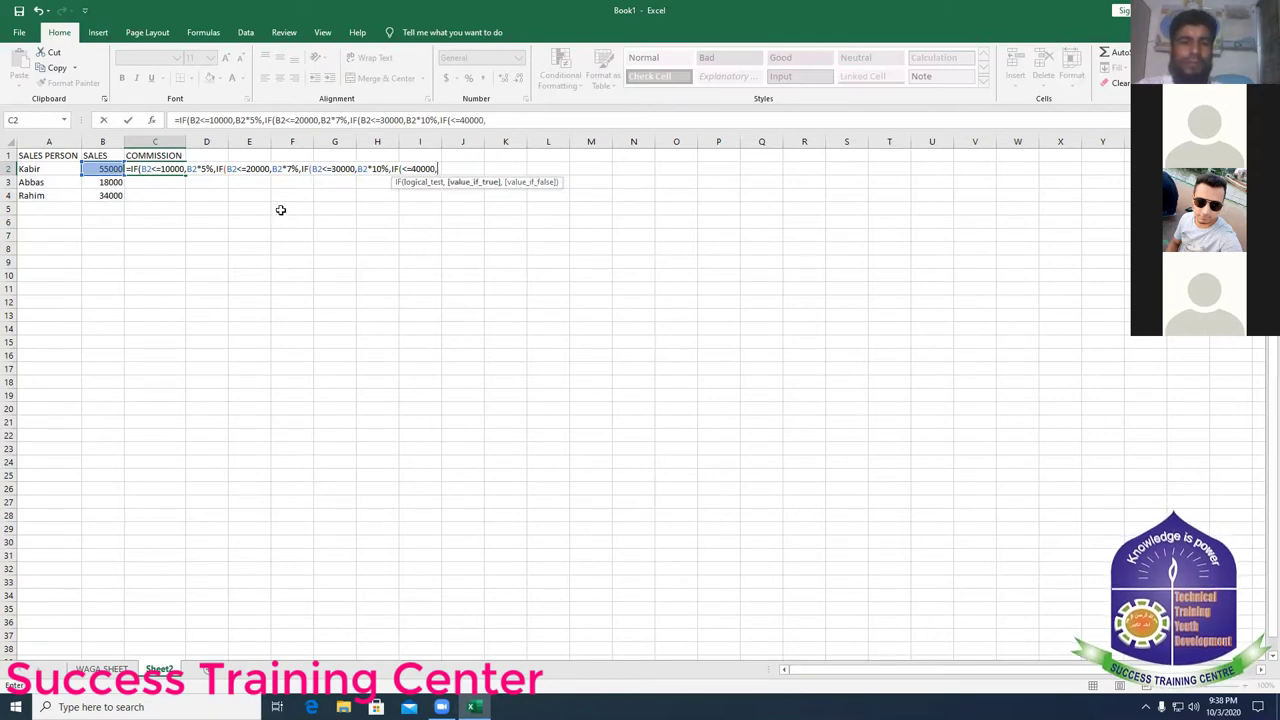
- Make the fourth tier pay B2*12% and open the fifth nested IF
click(111, 170)
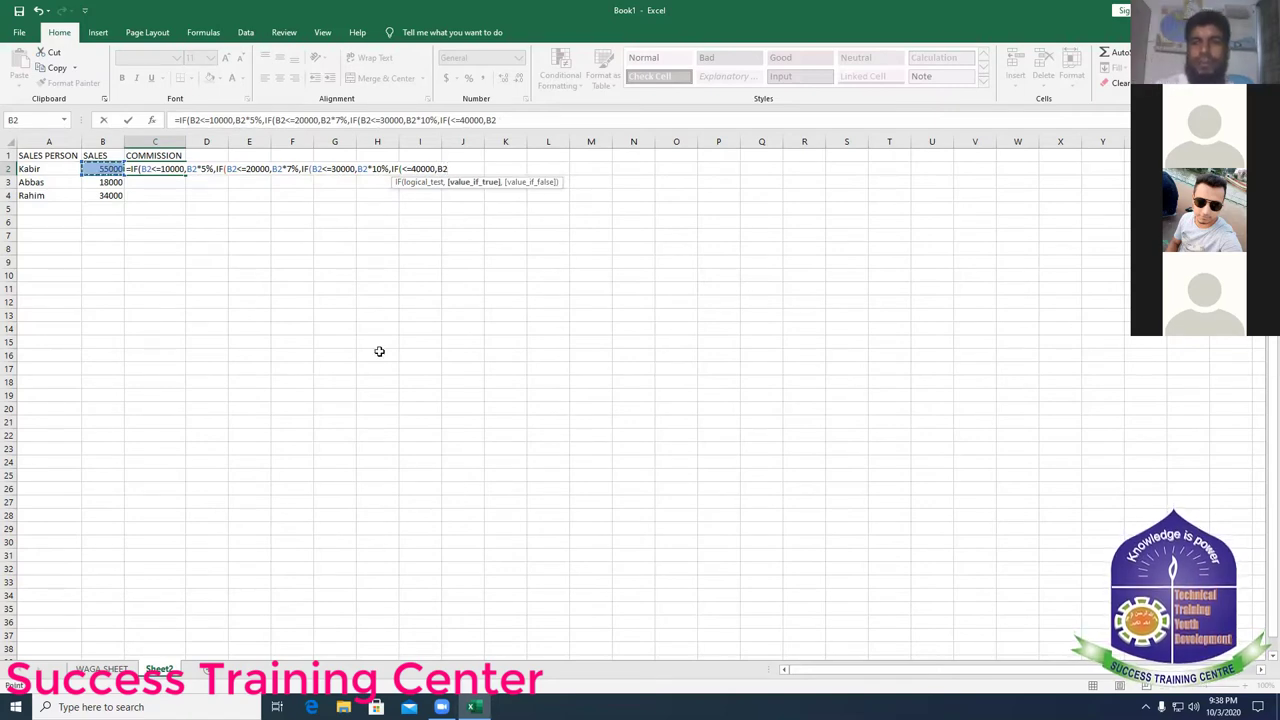
text(*)
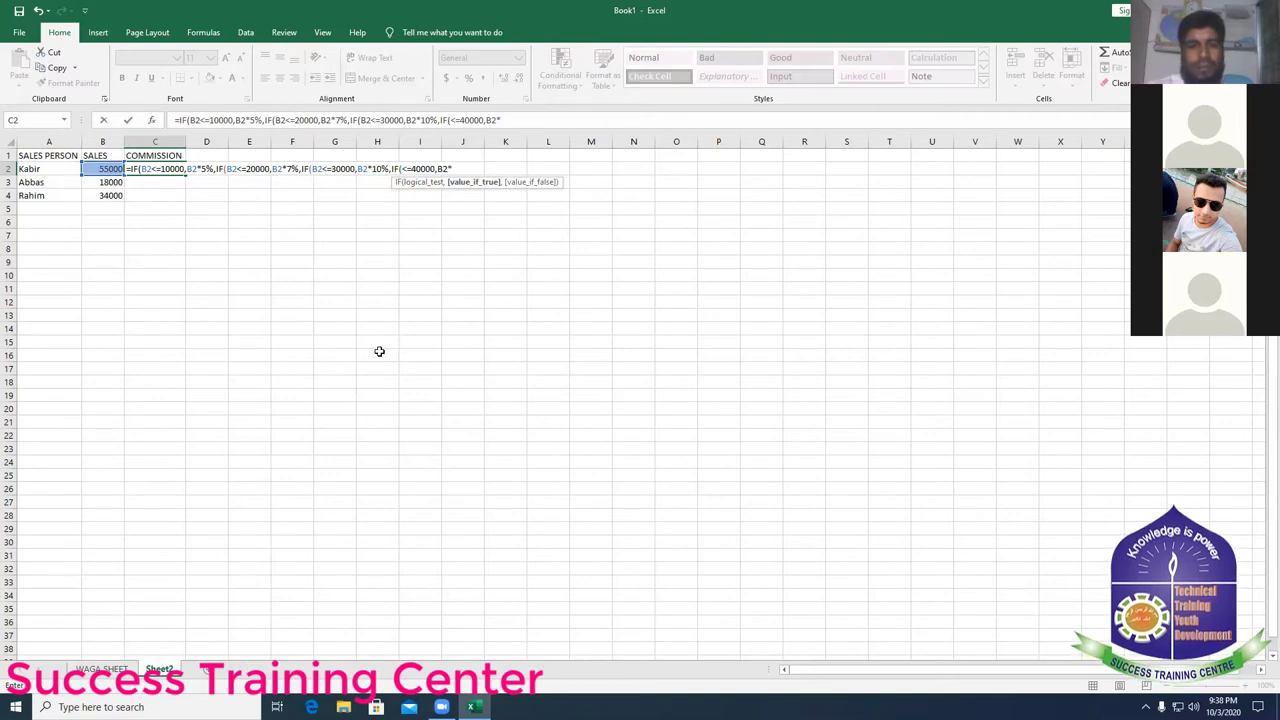
text(12%)
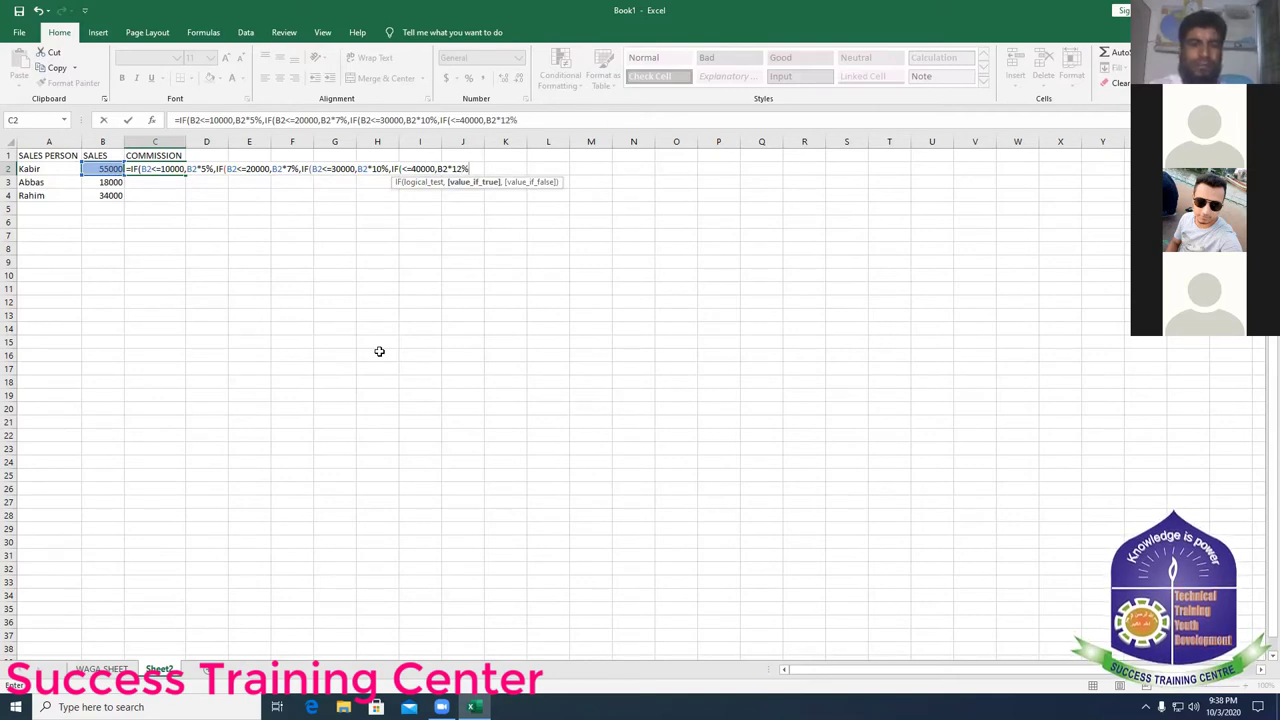
text(,)
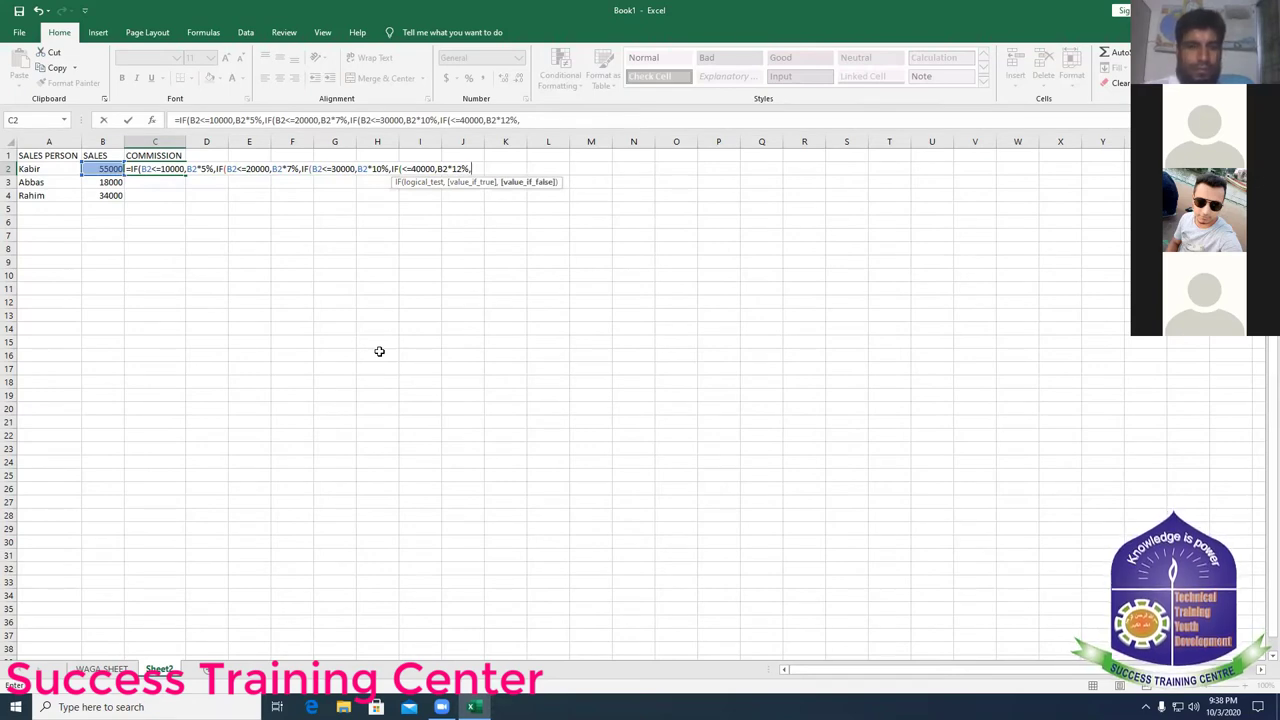
text(IF)
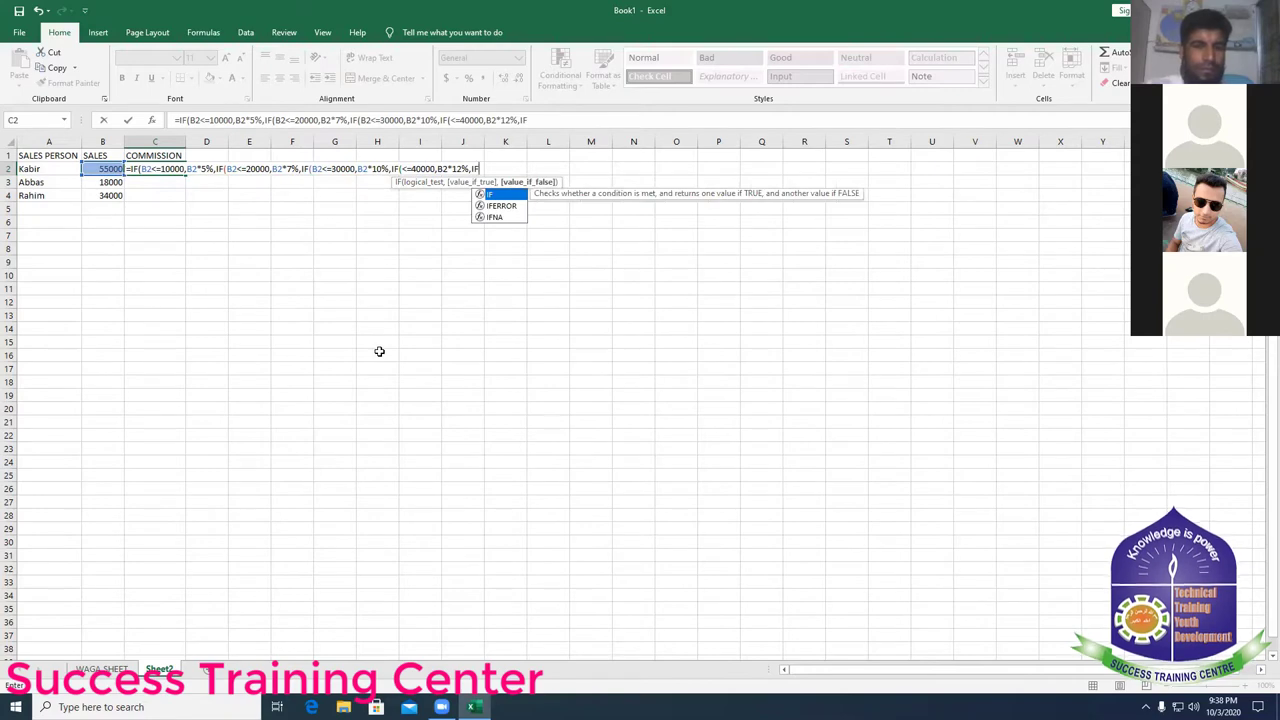
text(()
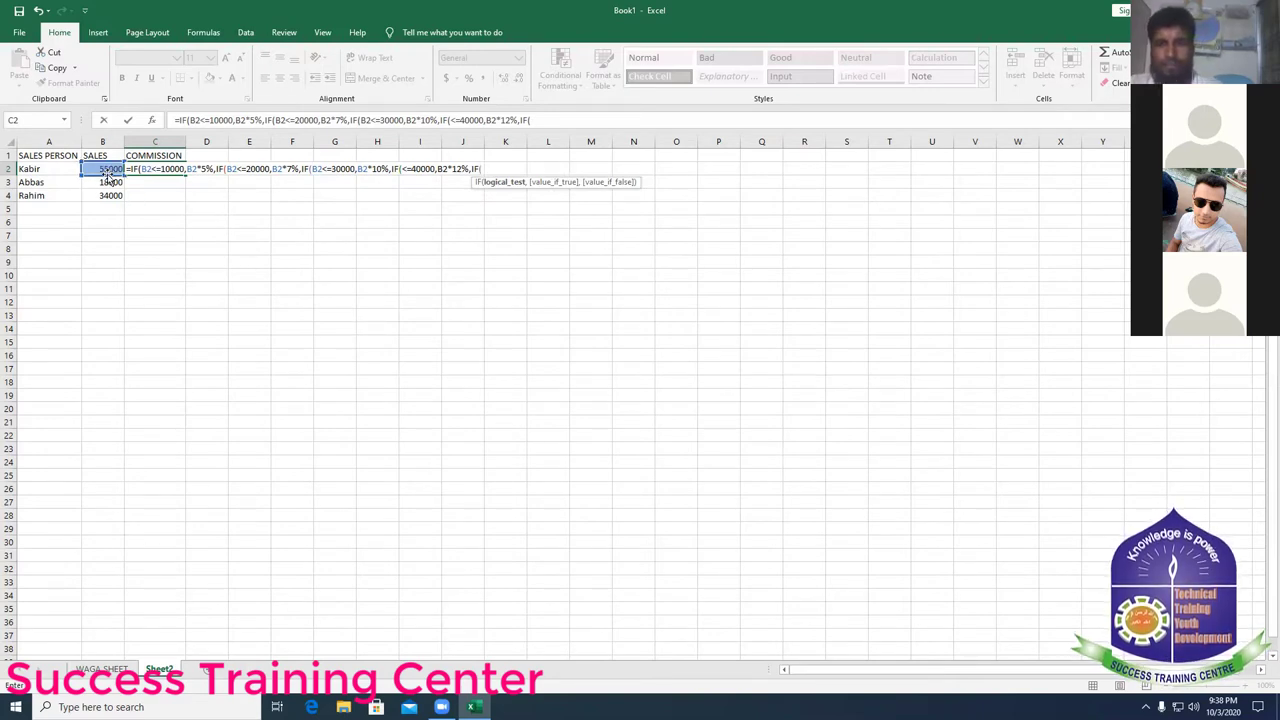
- Add the final tier testing B2>=41000 that pays B2*15%
click(108, 172)
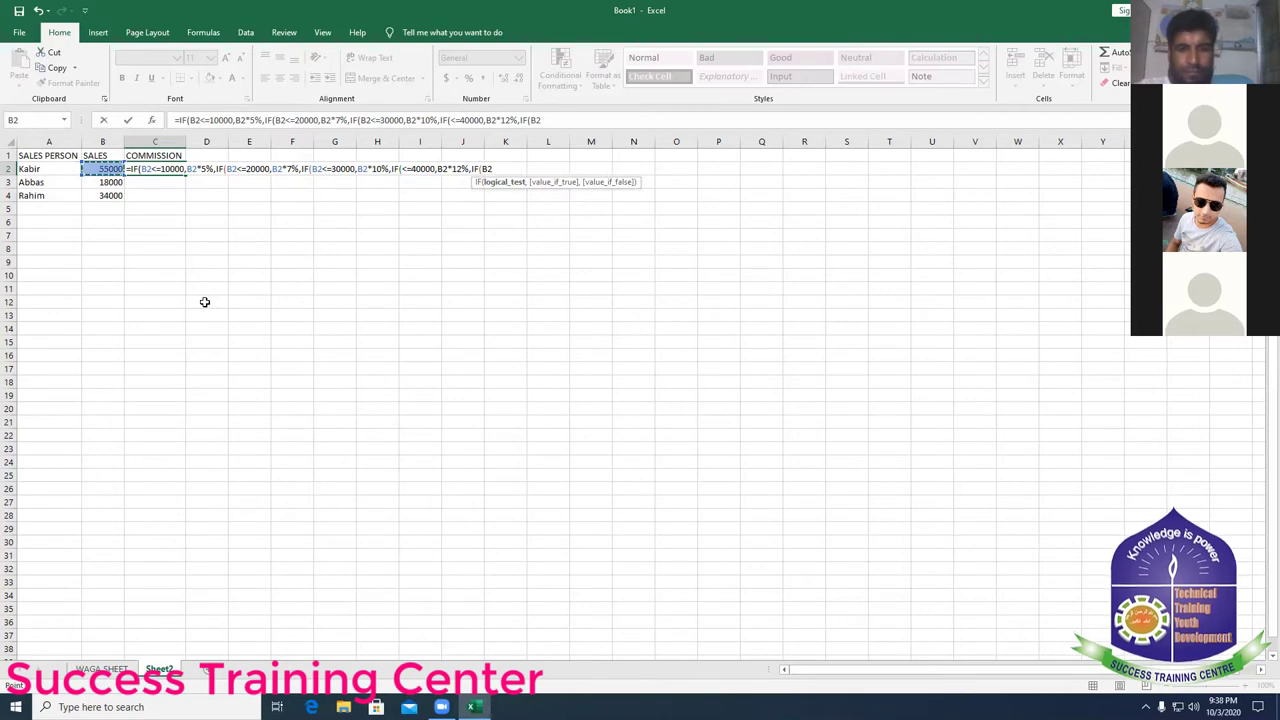
text(>)
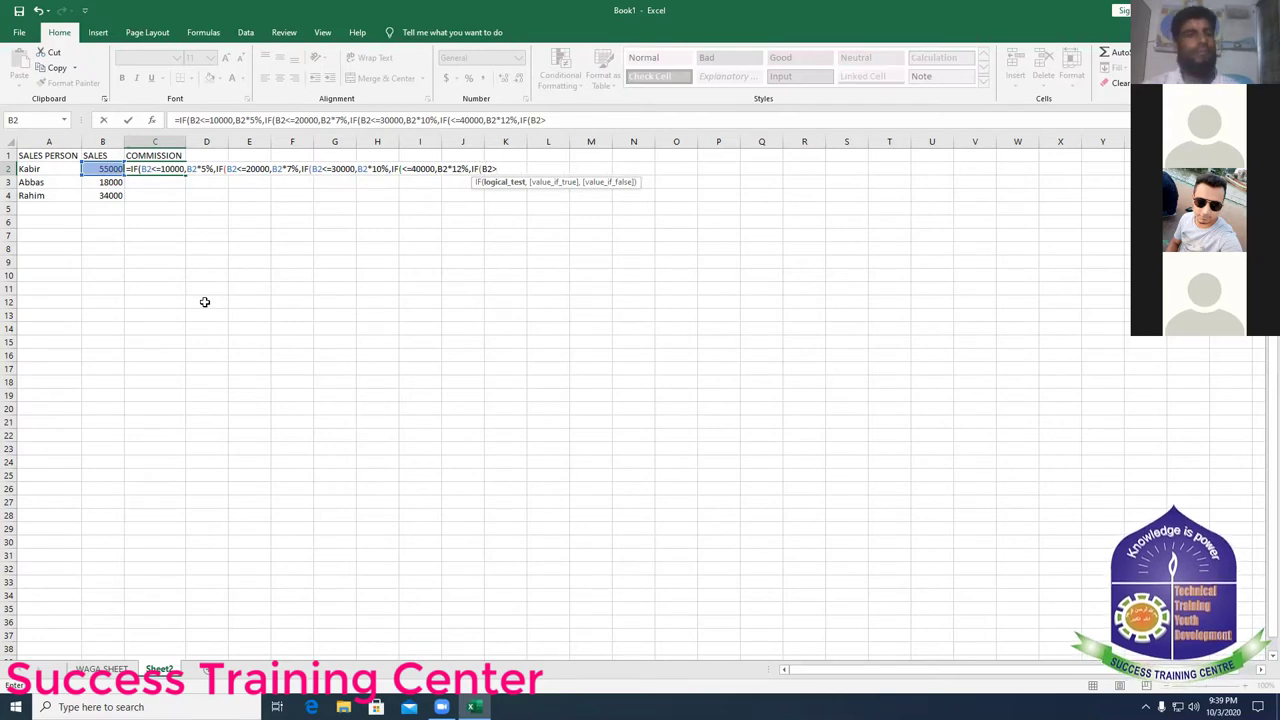
text(=)
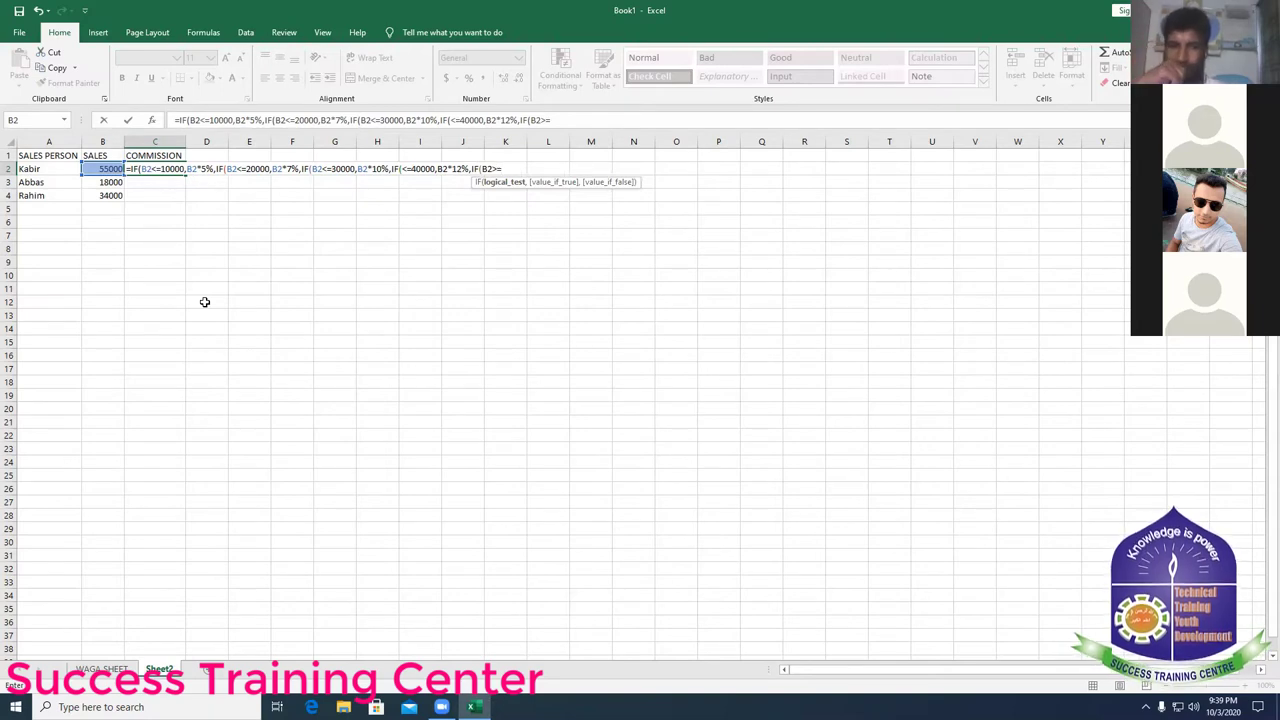
text(4100)
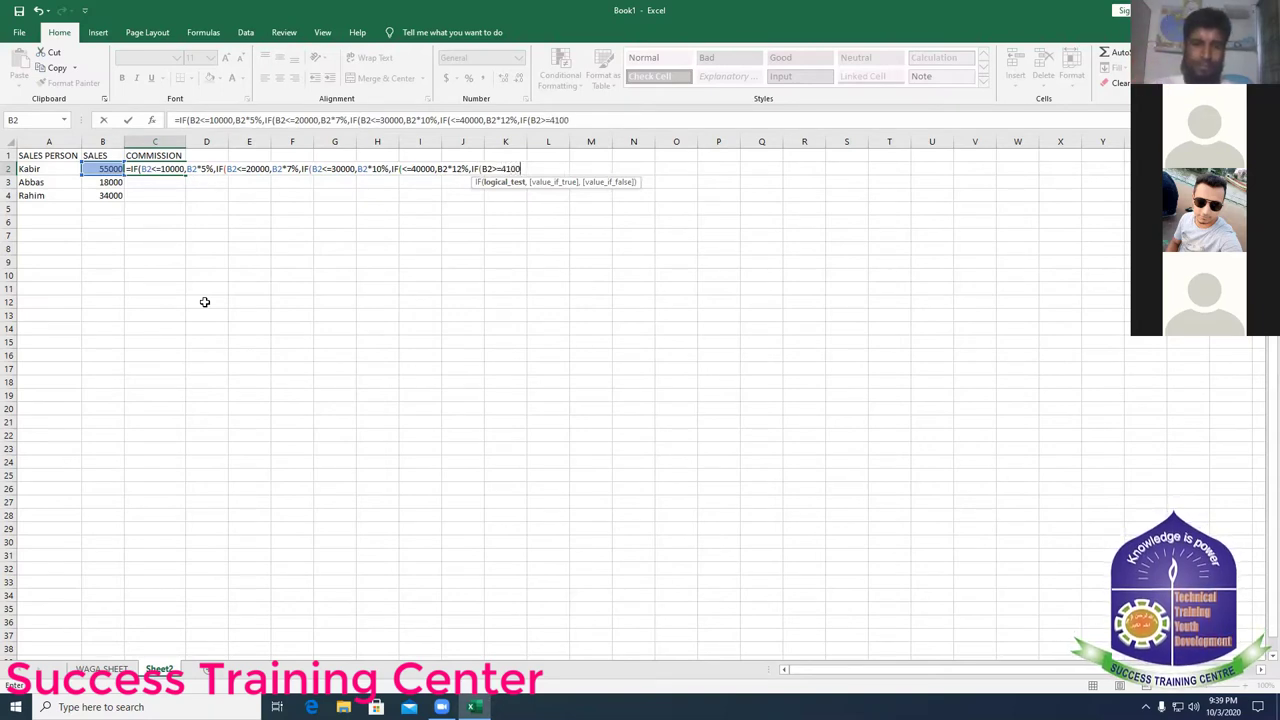
text(0)
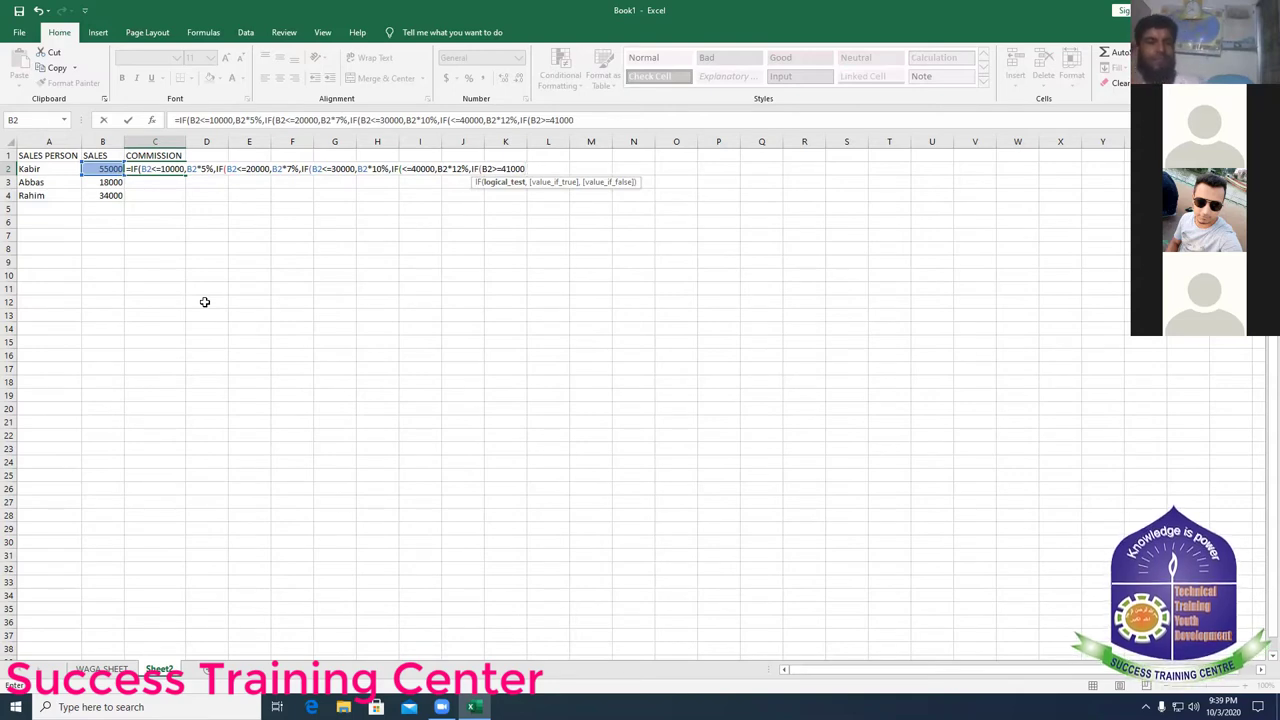
text(,)
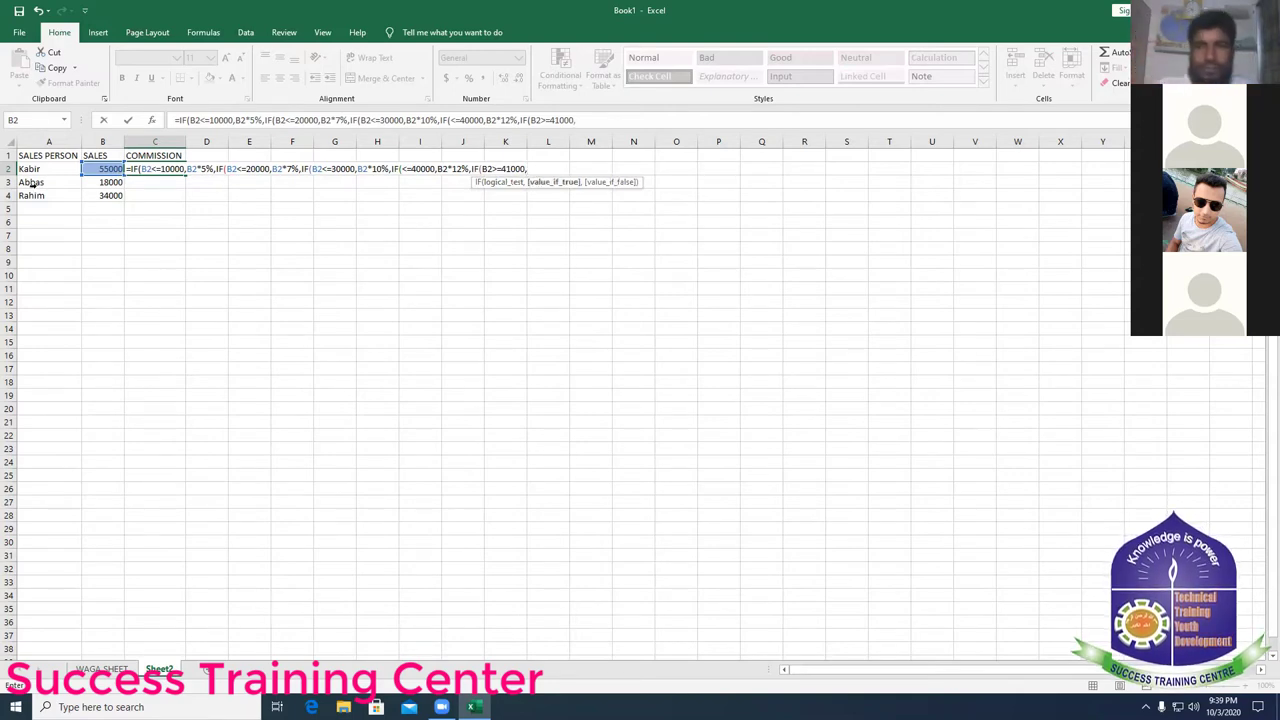
click(103, 168)
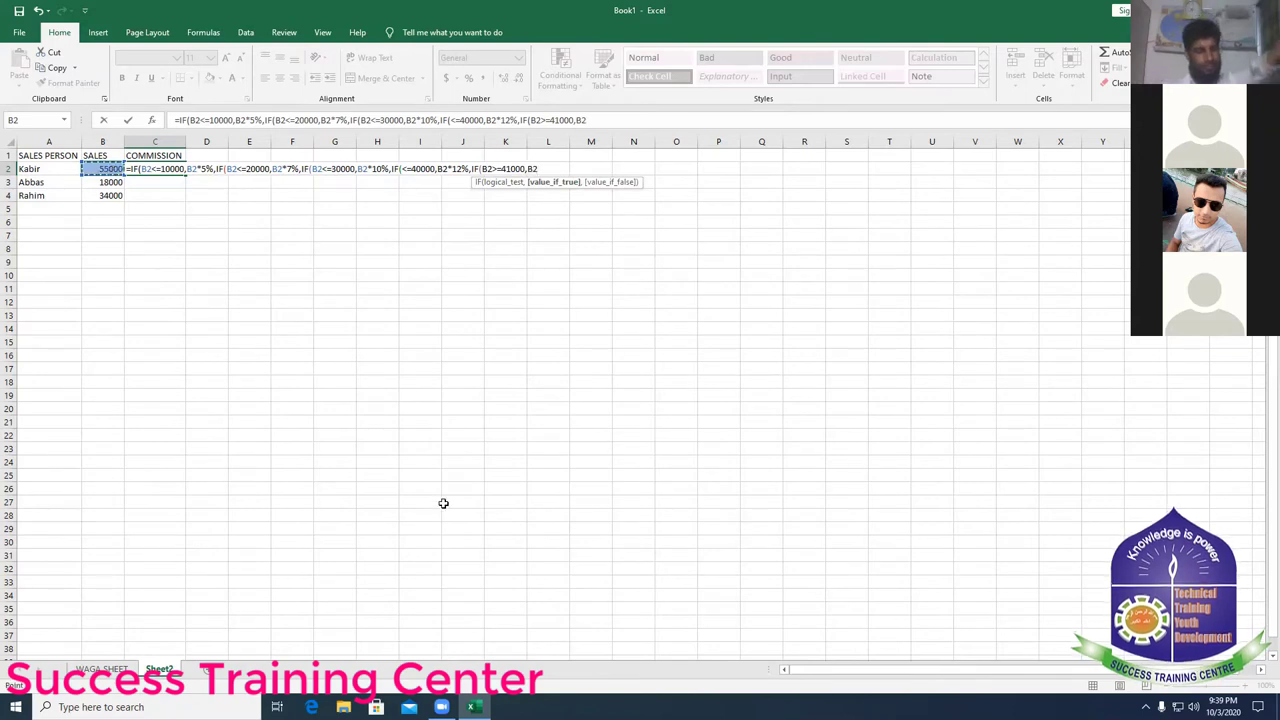
text(*)
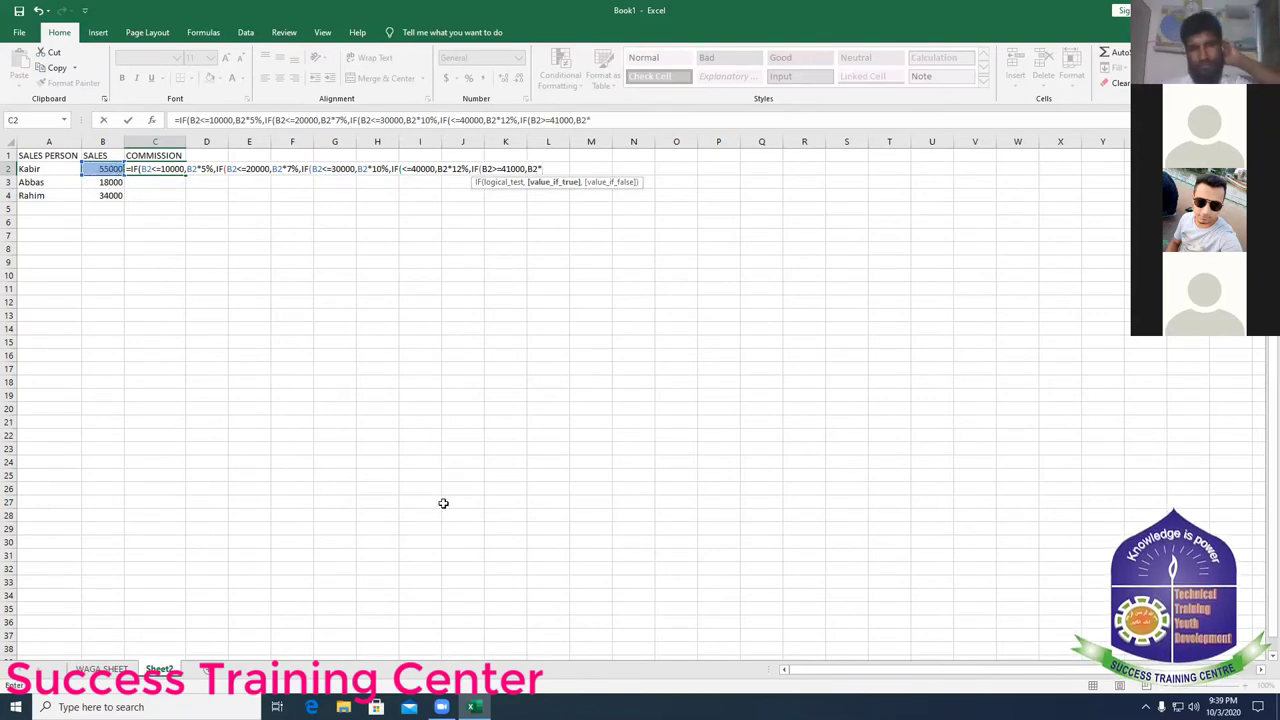
text(15%)
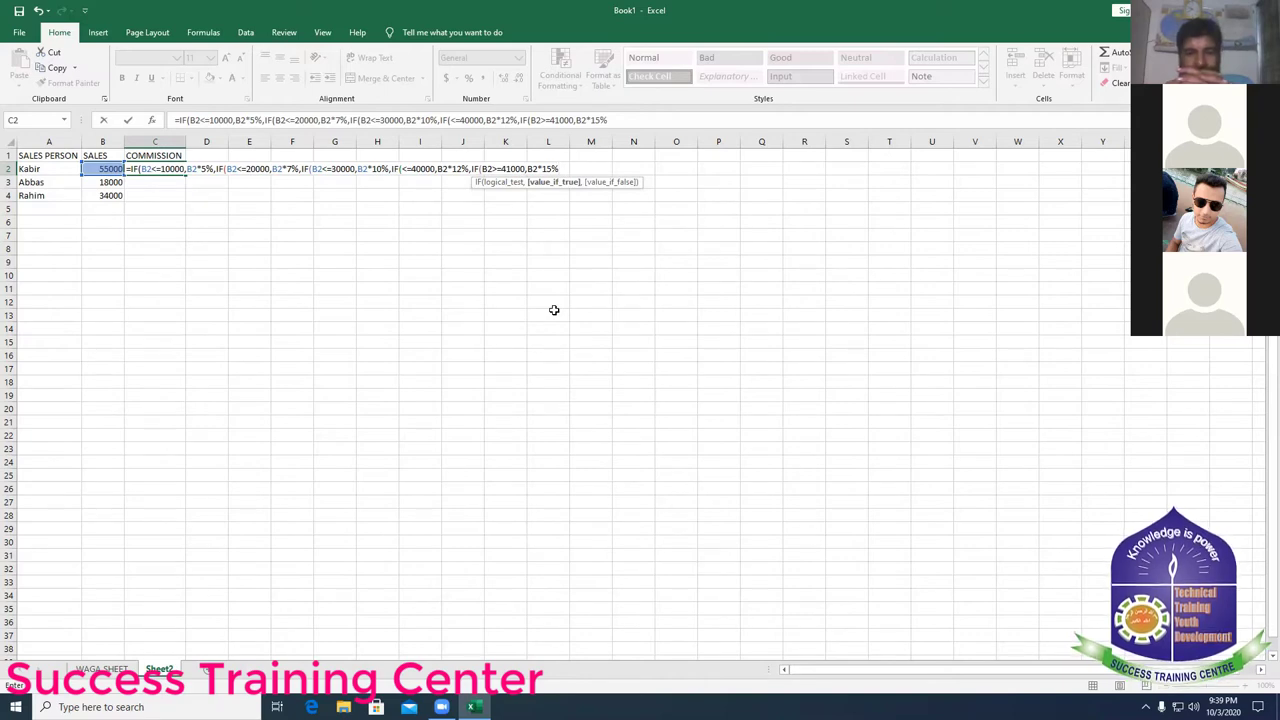
- Close all the nested IFs in C2 with trailing parentheses after B2*15%
text())))))
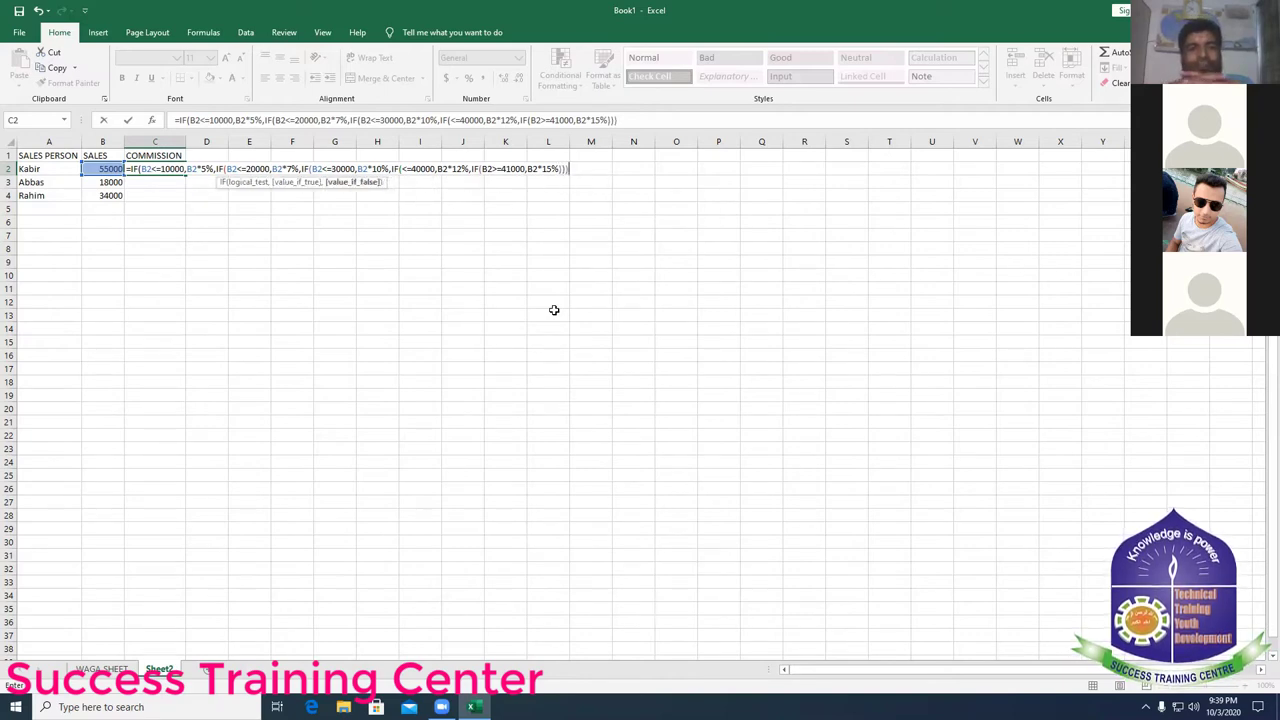
text())
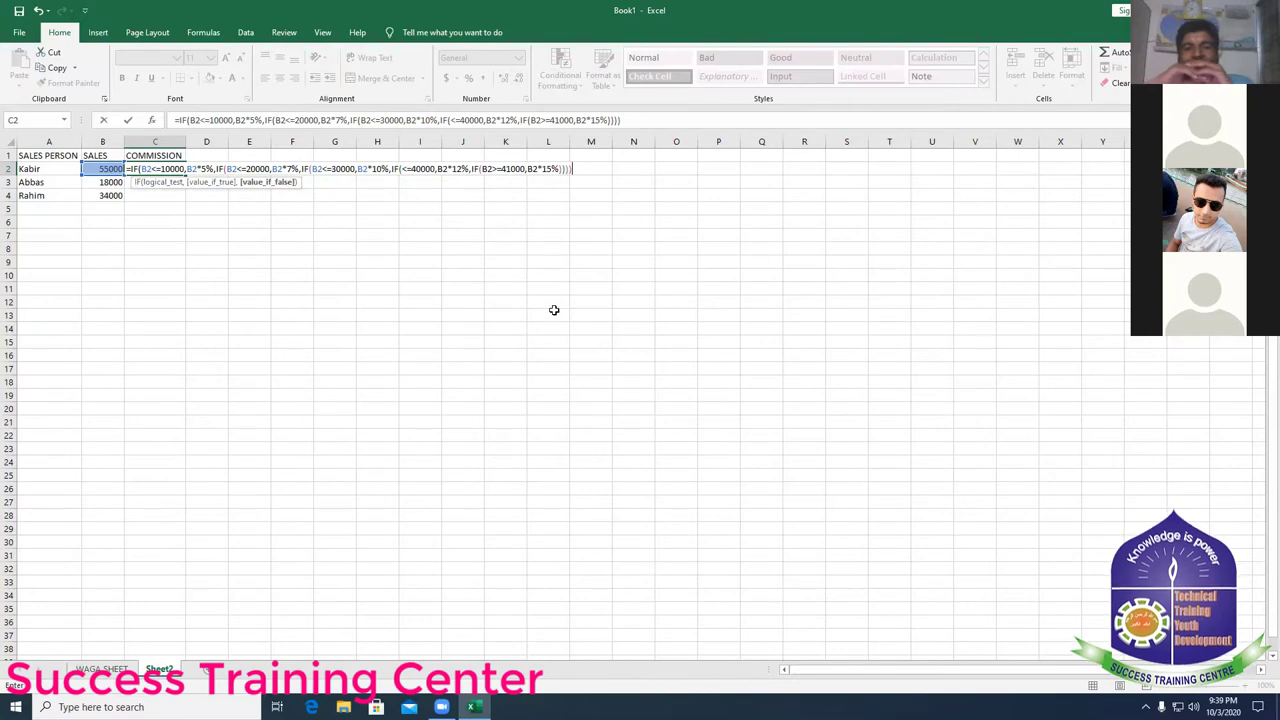
text())
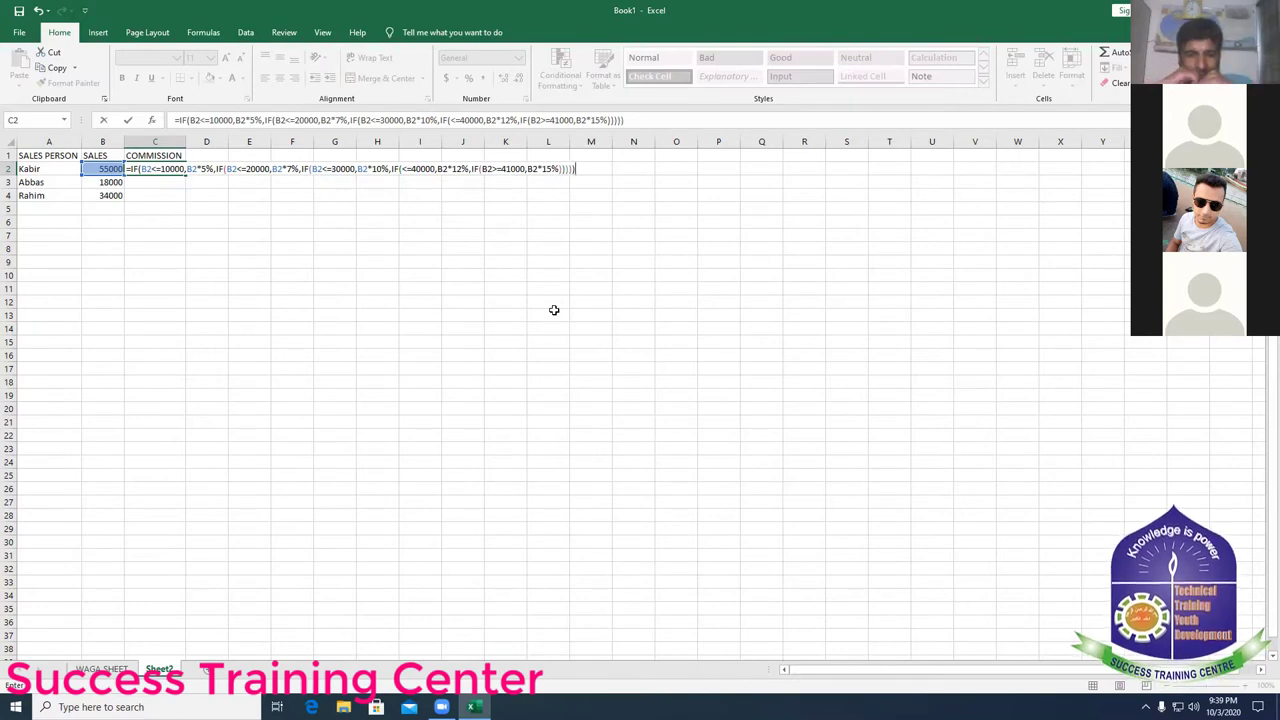
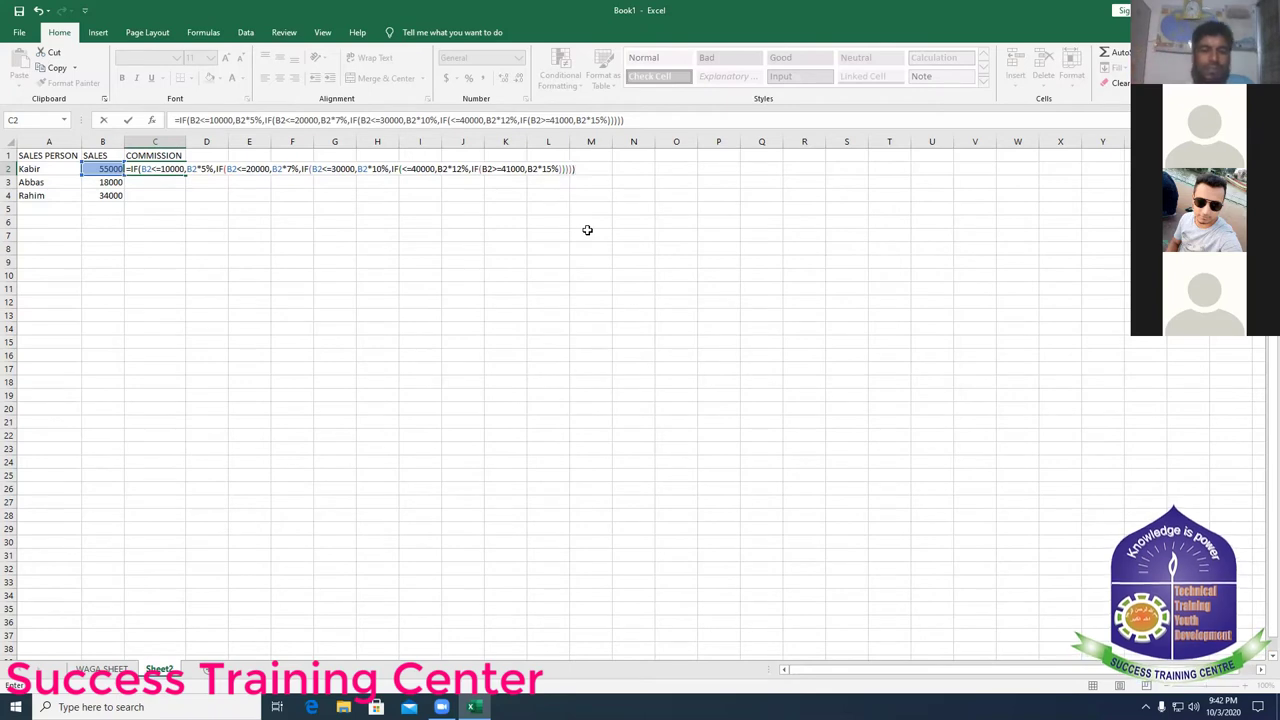
- Fix the C2 nested IF formula by adding the missing B2 reference before <=40000, giving 8250
click(582, 168)
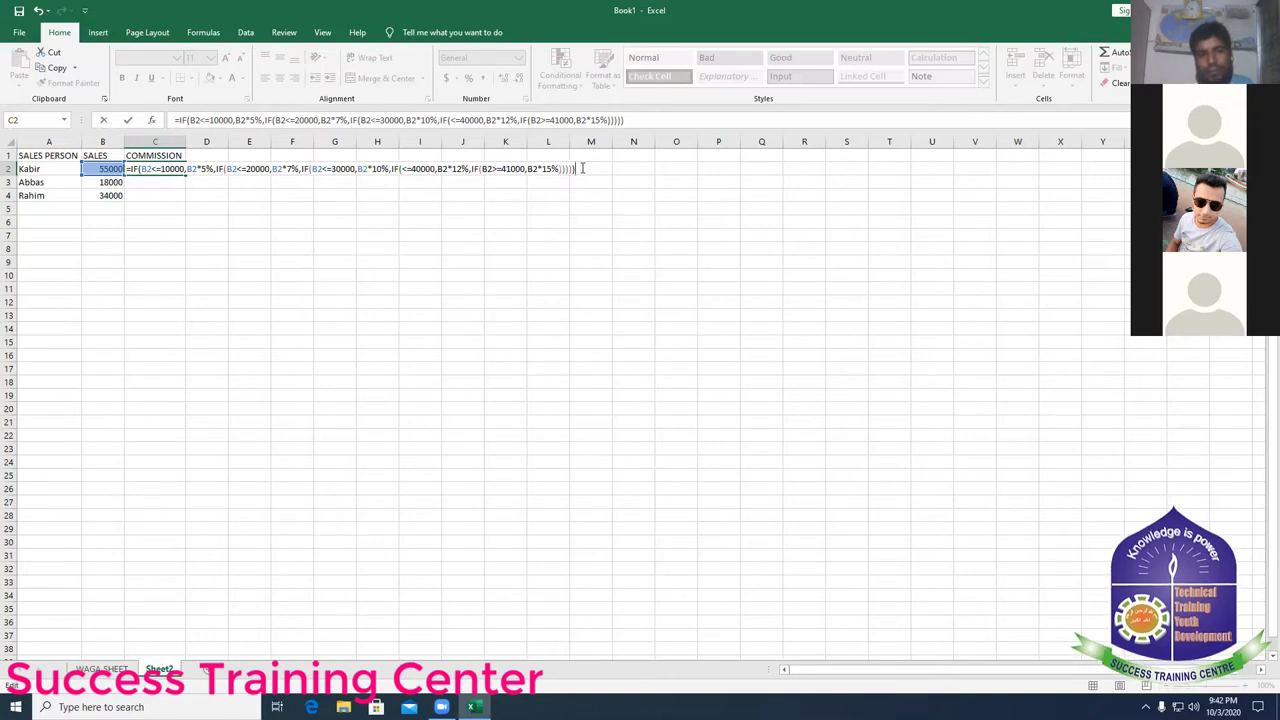
key(Return)
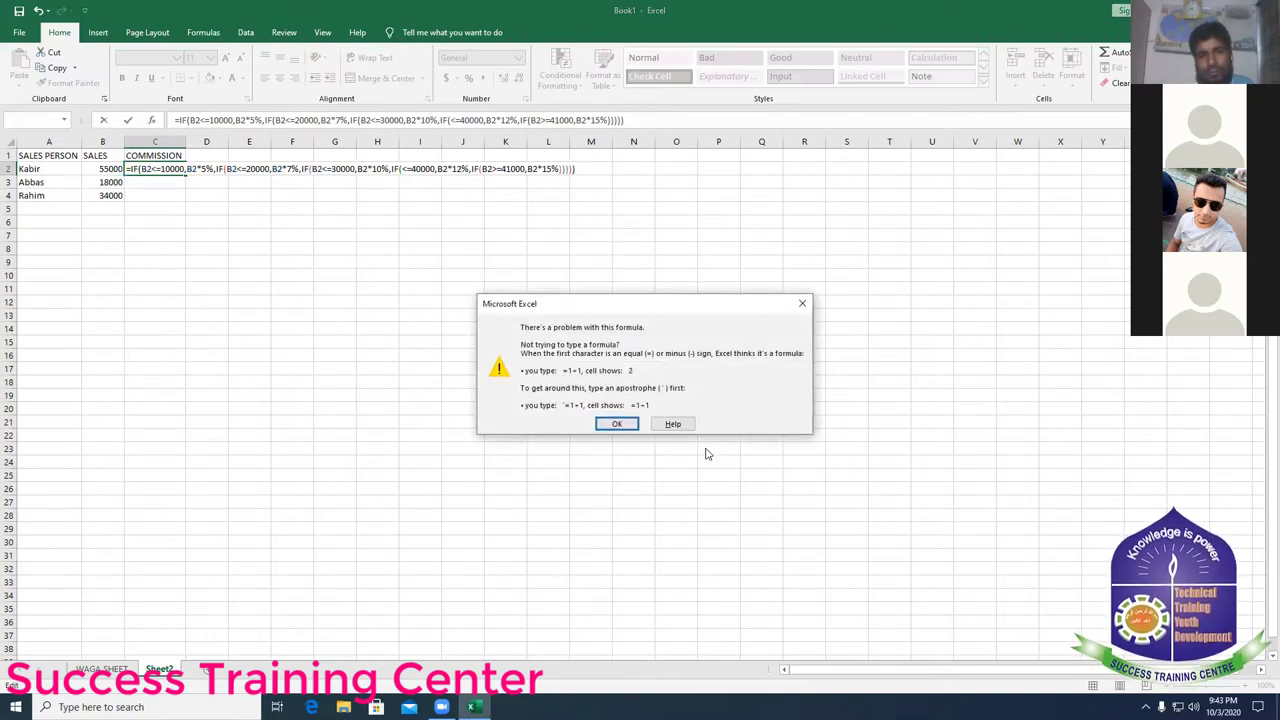
click(628, 425)
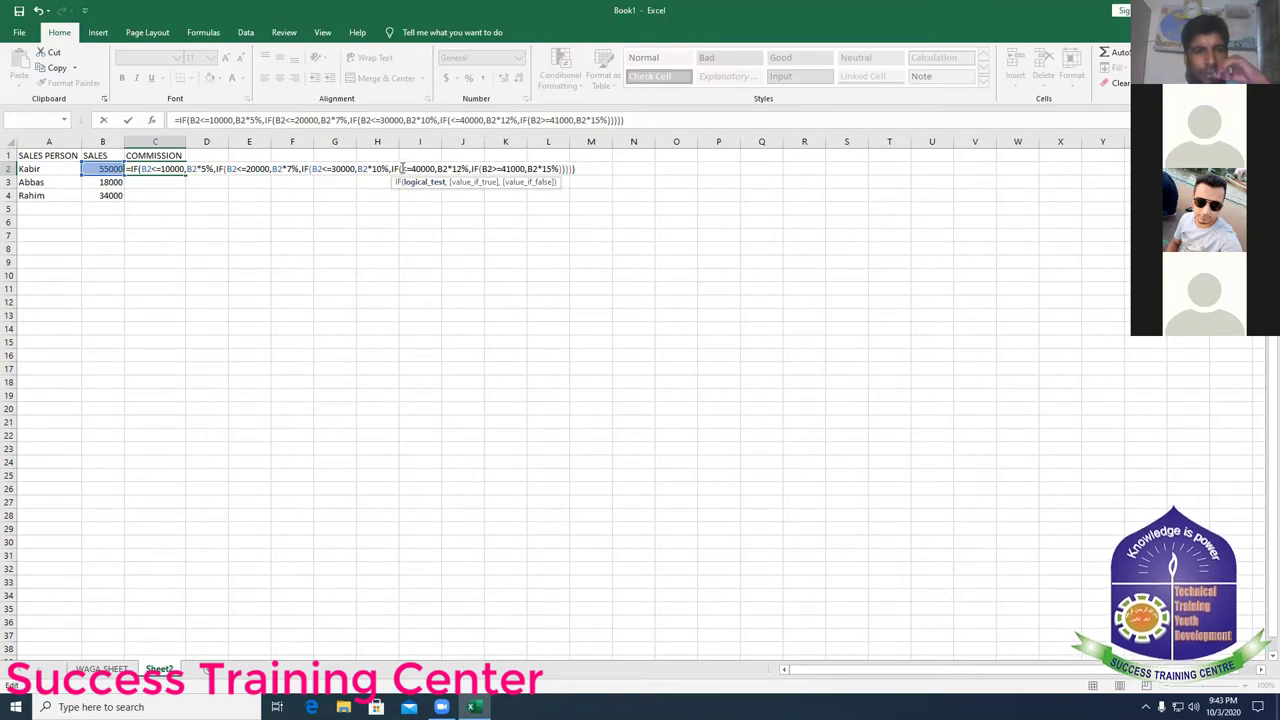
click(101, 171)
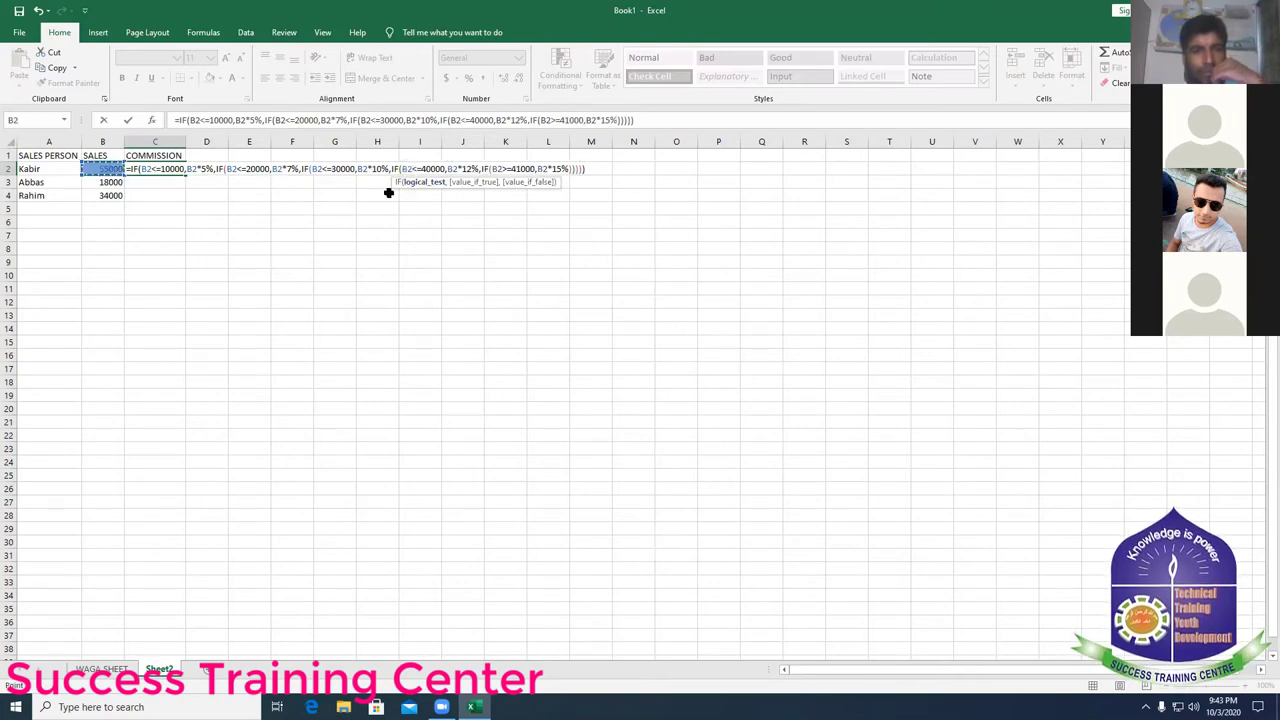
click(597, 169)
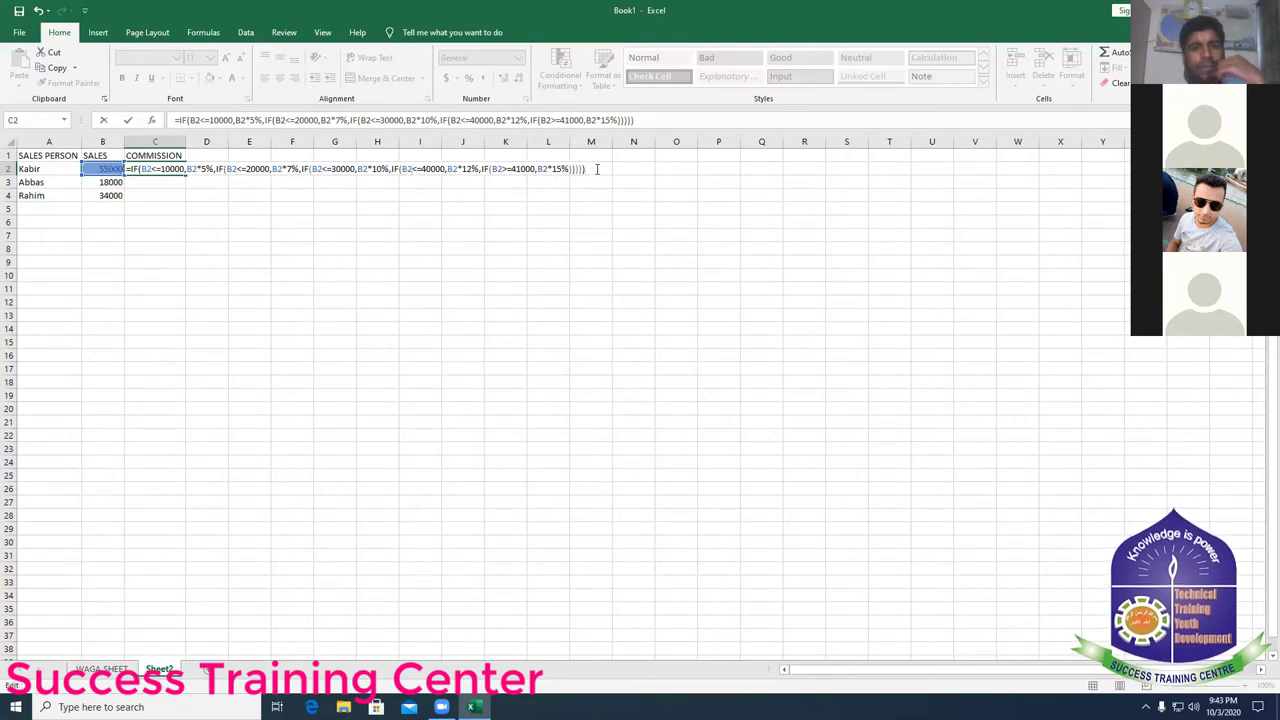
key(Return)
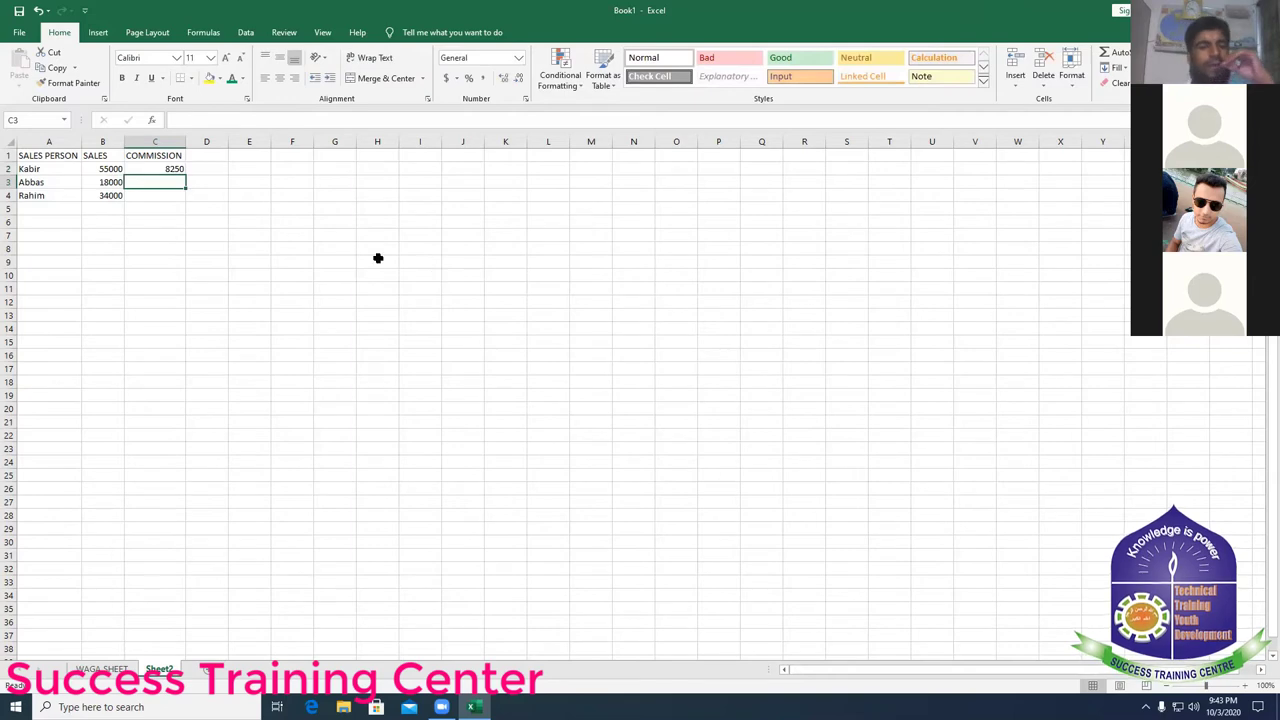
- Fill the C2 commission formula down to C4 (1260 and 4080), then select the whole table
click(165, 171)
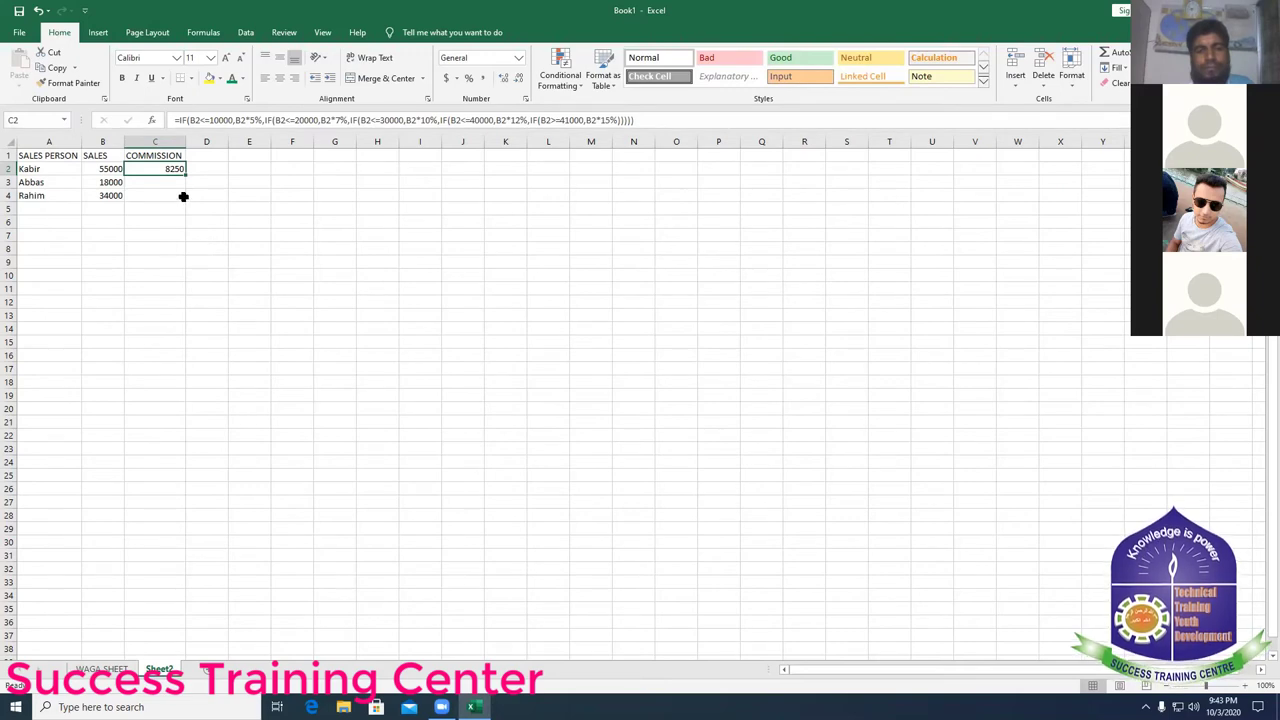
drag(186, 175, 186, 198)
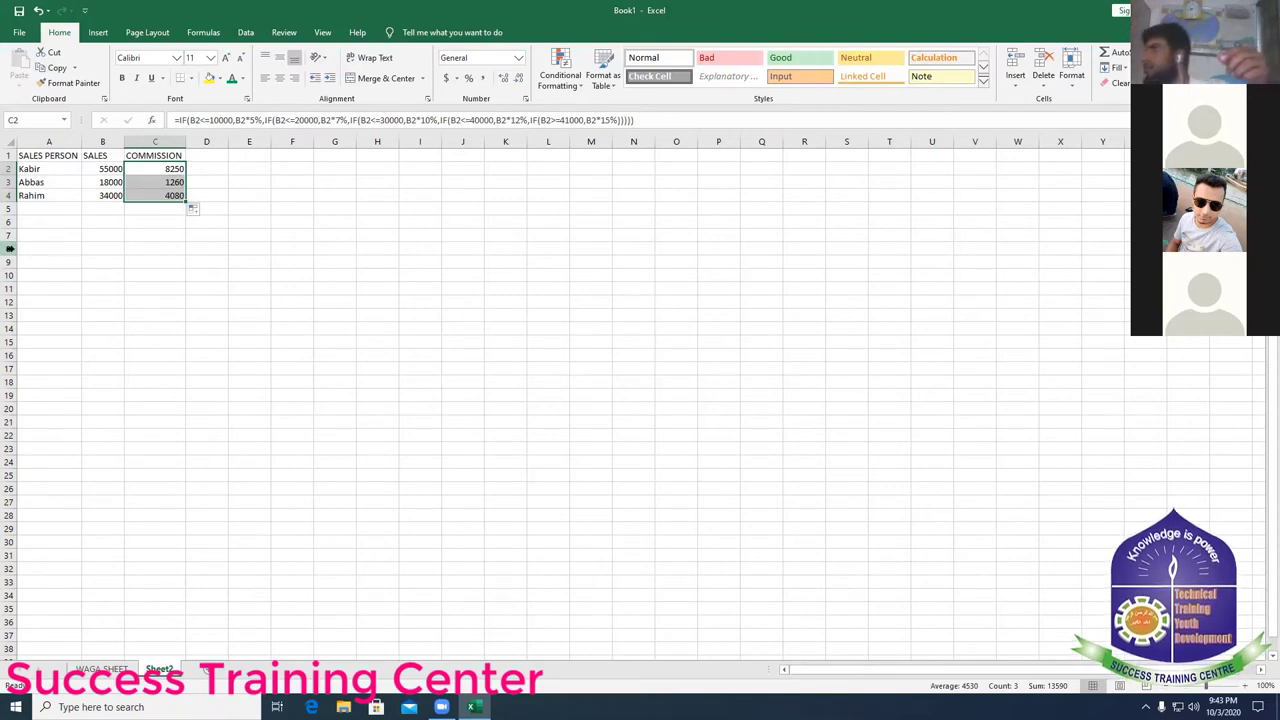
click(33, 157)
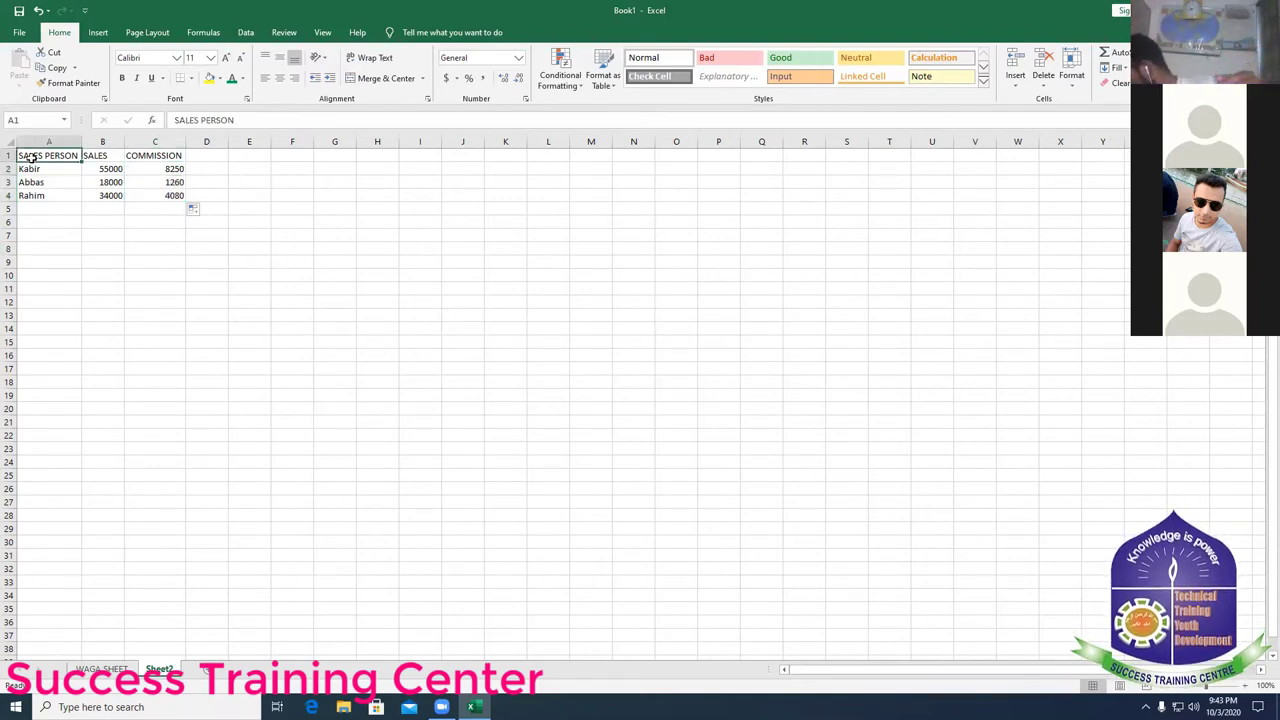
key(ctrl+a)
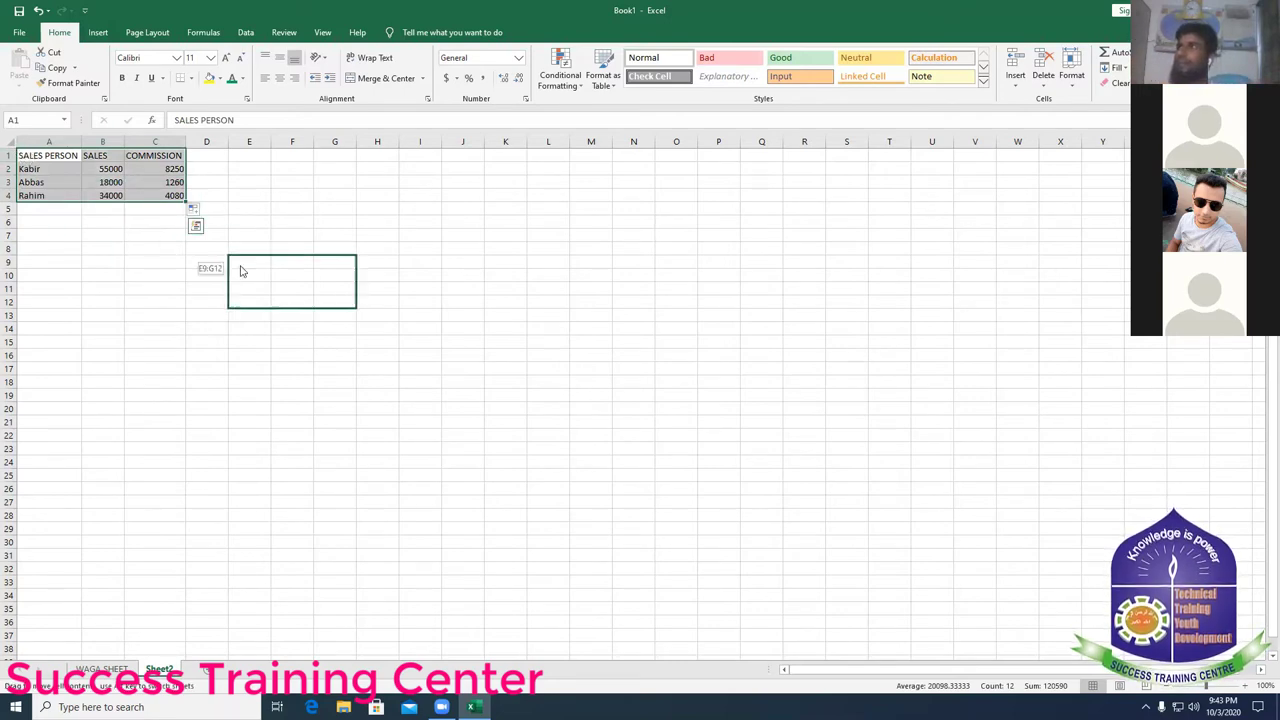
- Move the sales table to F10:H13 and autofit columns F and H to their headers
drag(17, 150, 292, 275)
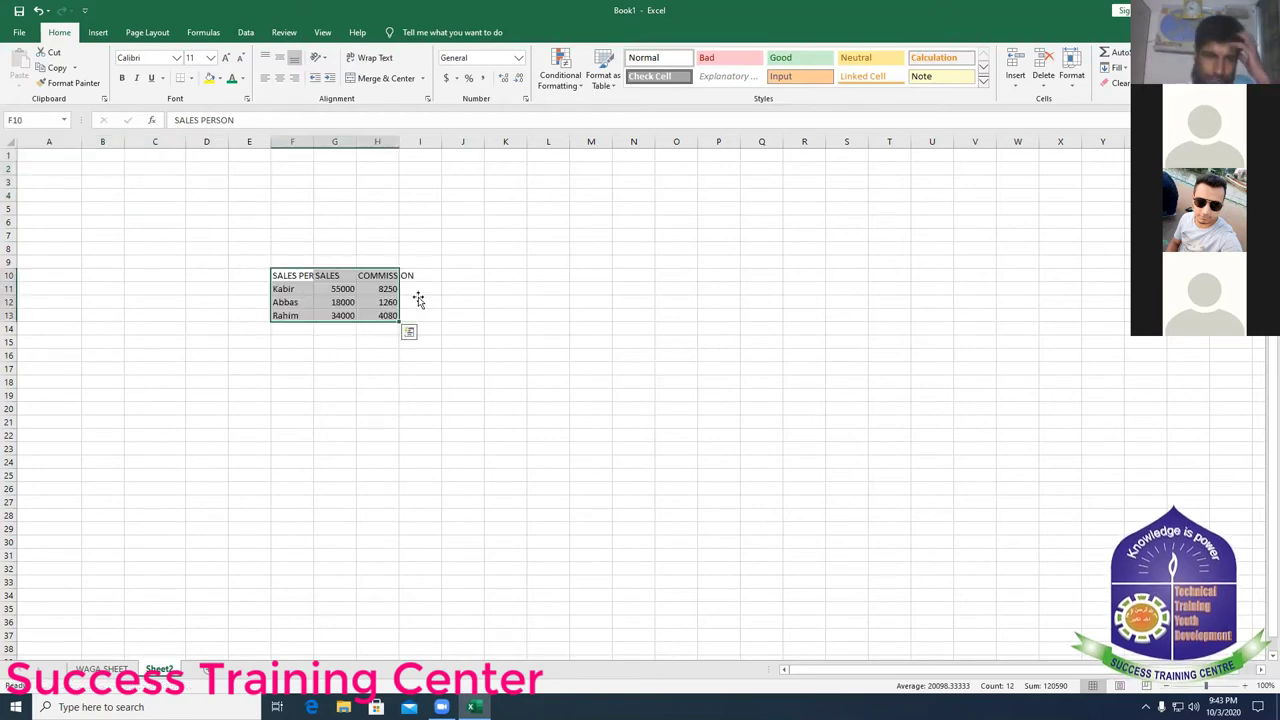
click(415, 300)
click(385, 276)
double_click(400, 137)
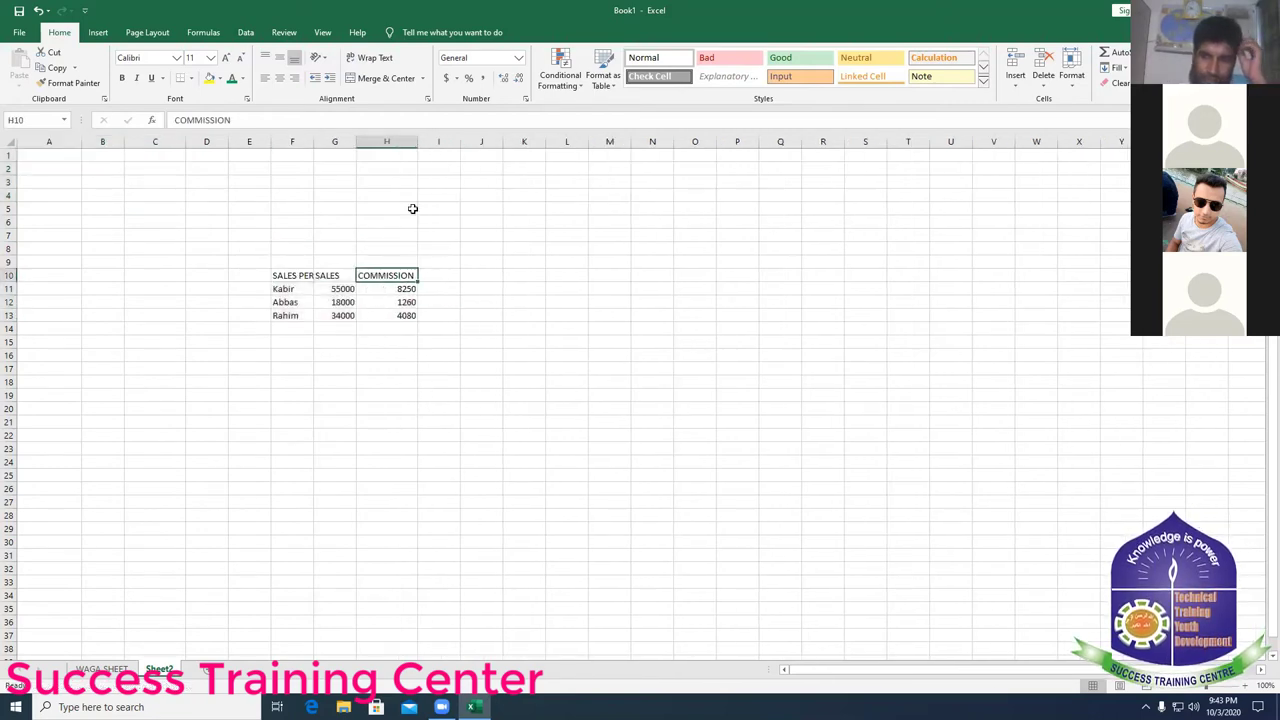
key(Left)
key(Left)
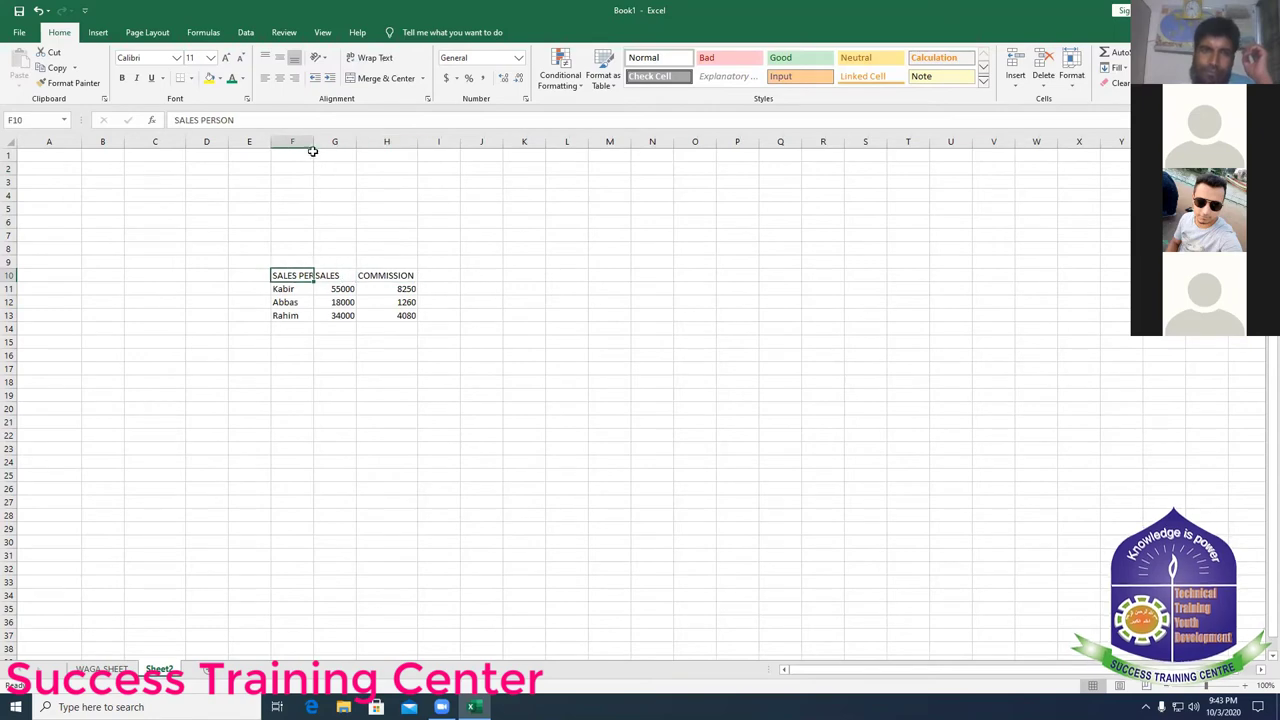
double_click(313, 141)
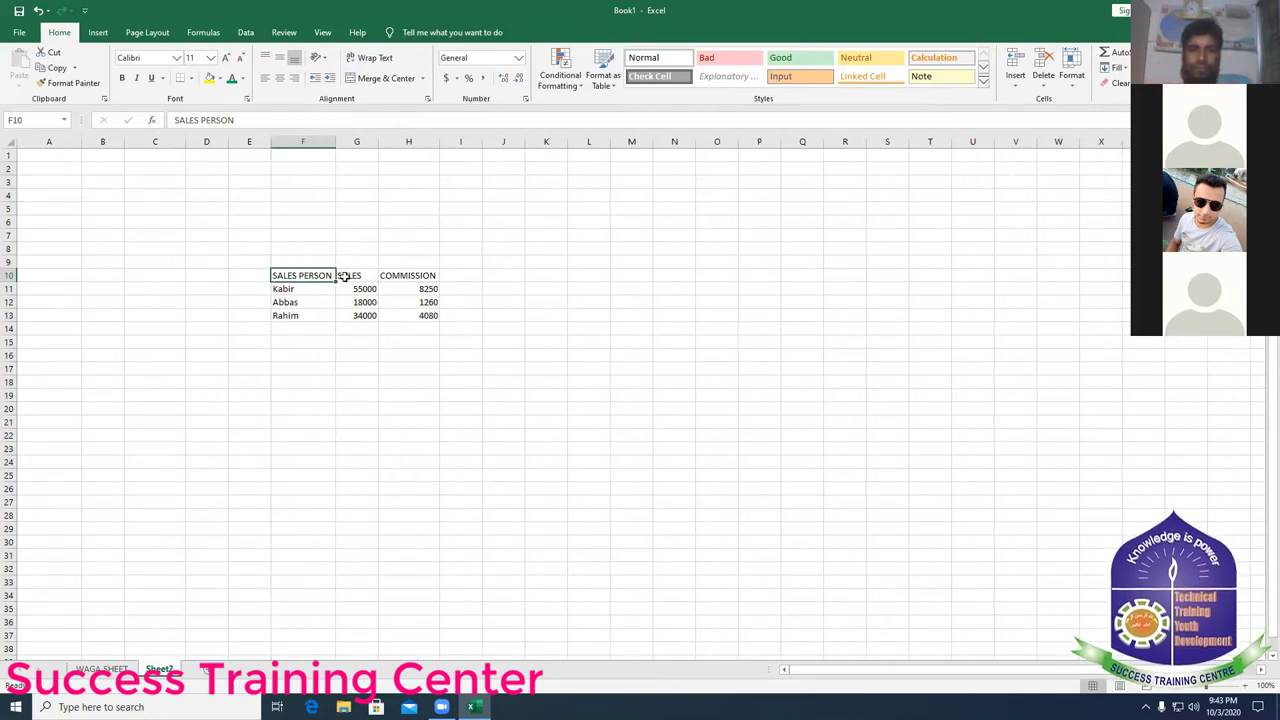
- Make the F10:H10 header row bold, then select the empty row F8:H8 above it
drag(343, 276, 330, 276)
drag(420, 278, 300, 277)
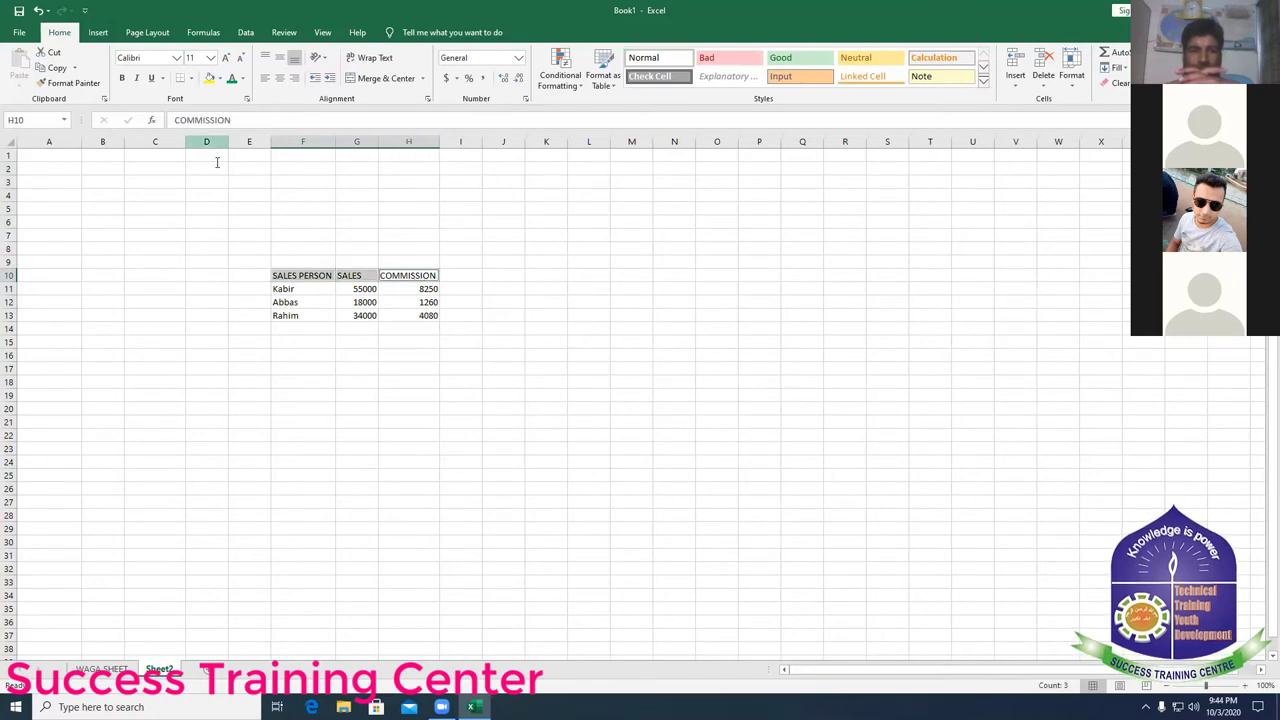
click(122, 78)
click(354, 351)
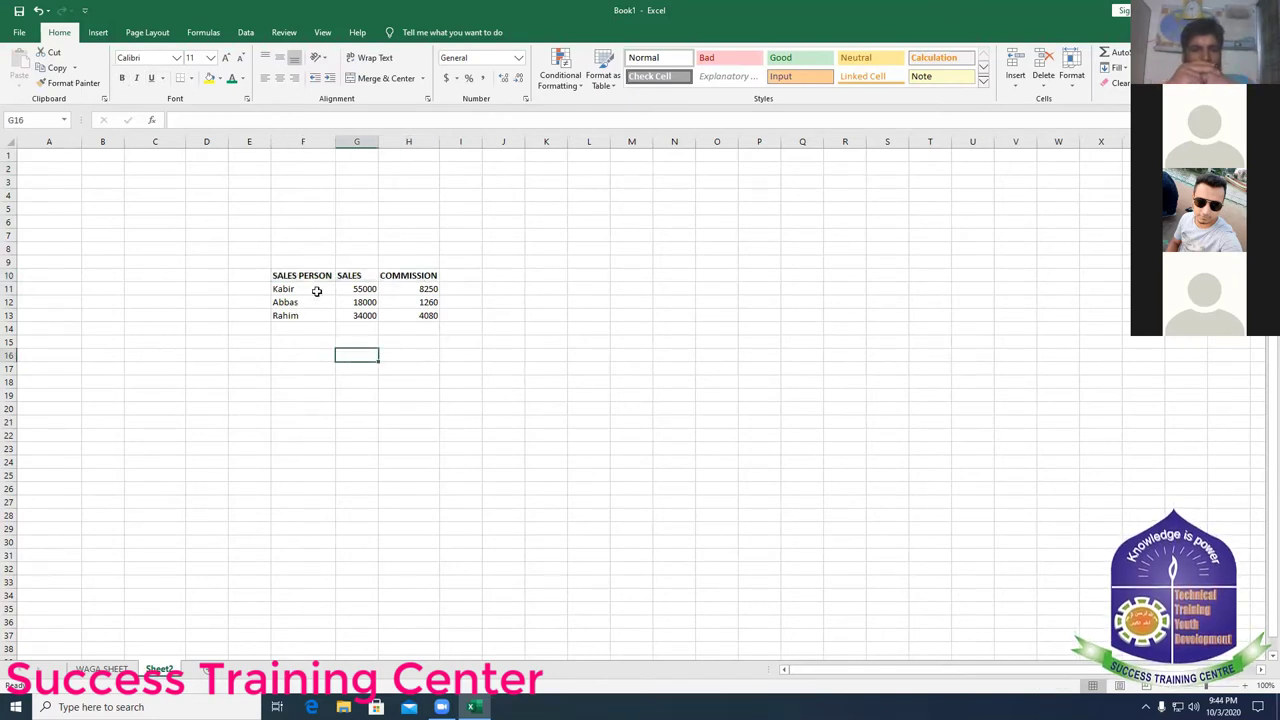
click(279, 234)
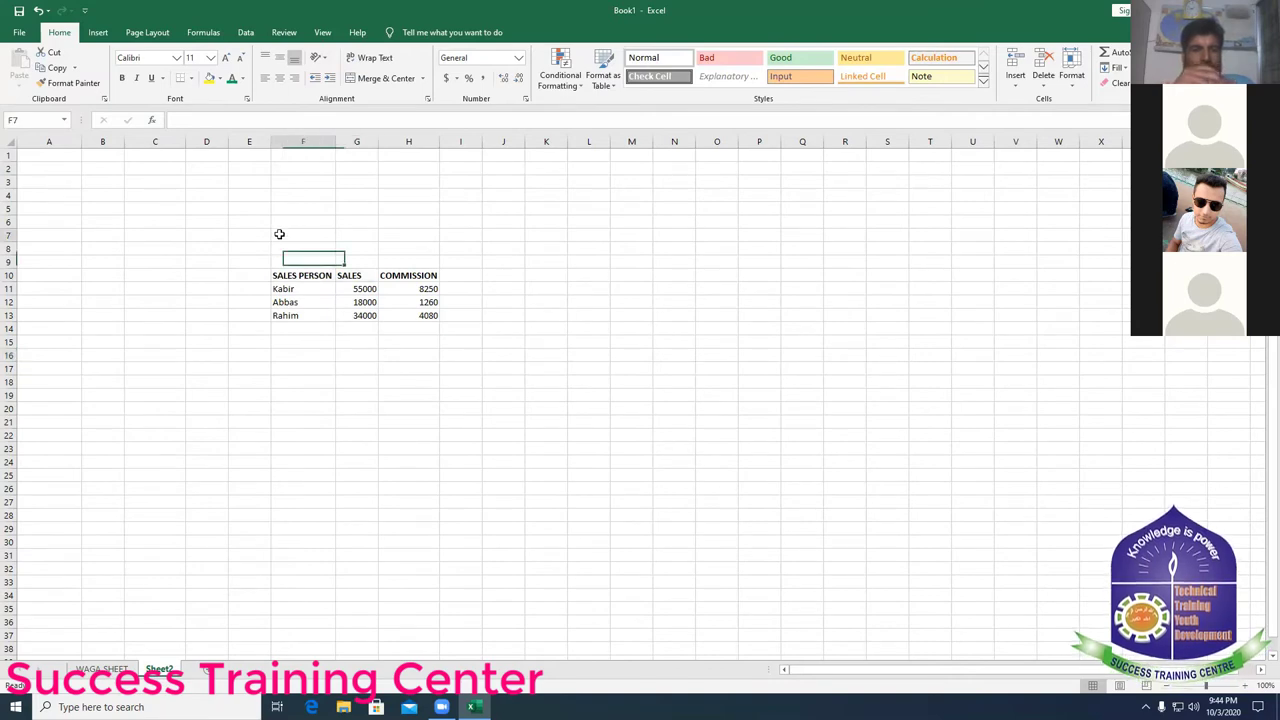
click(287, 251)
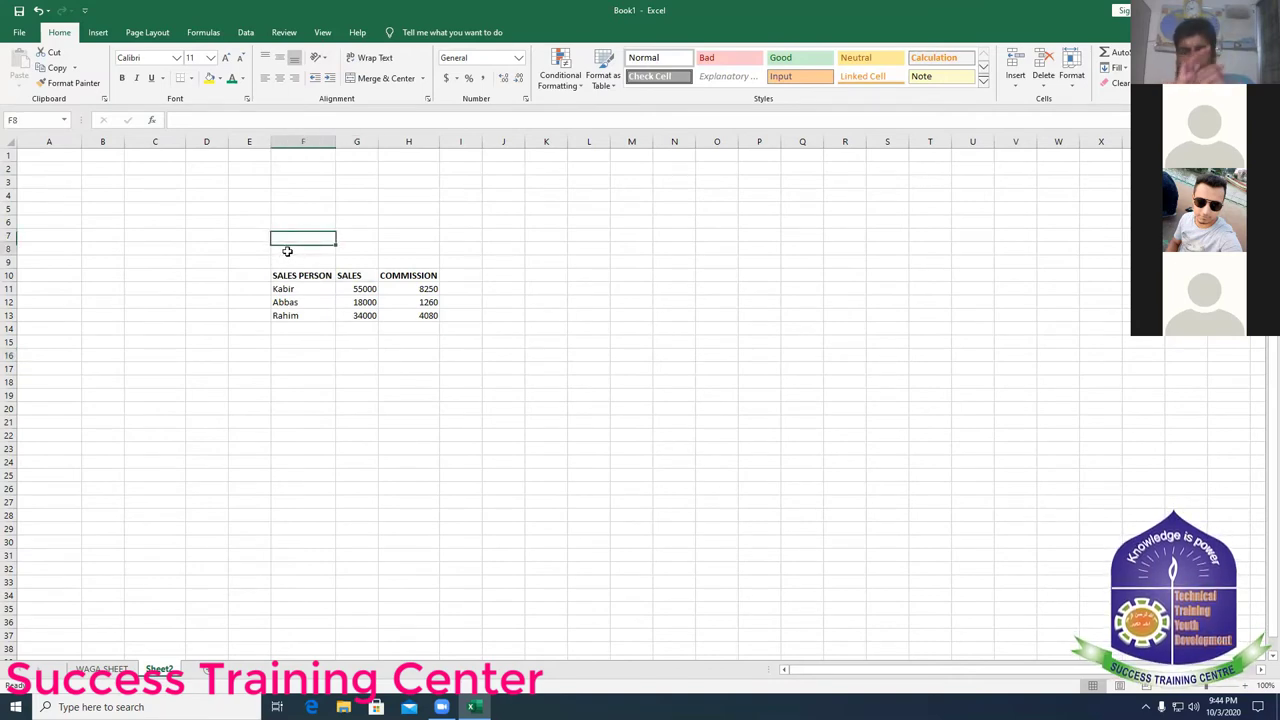
shift+click(420, 248)
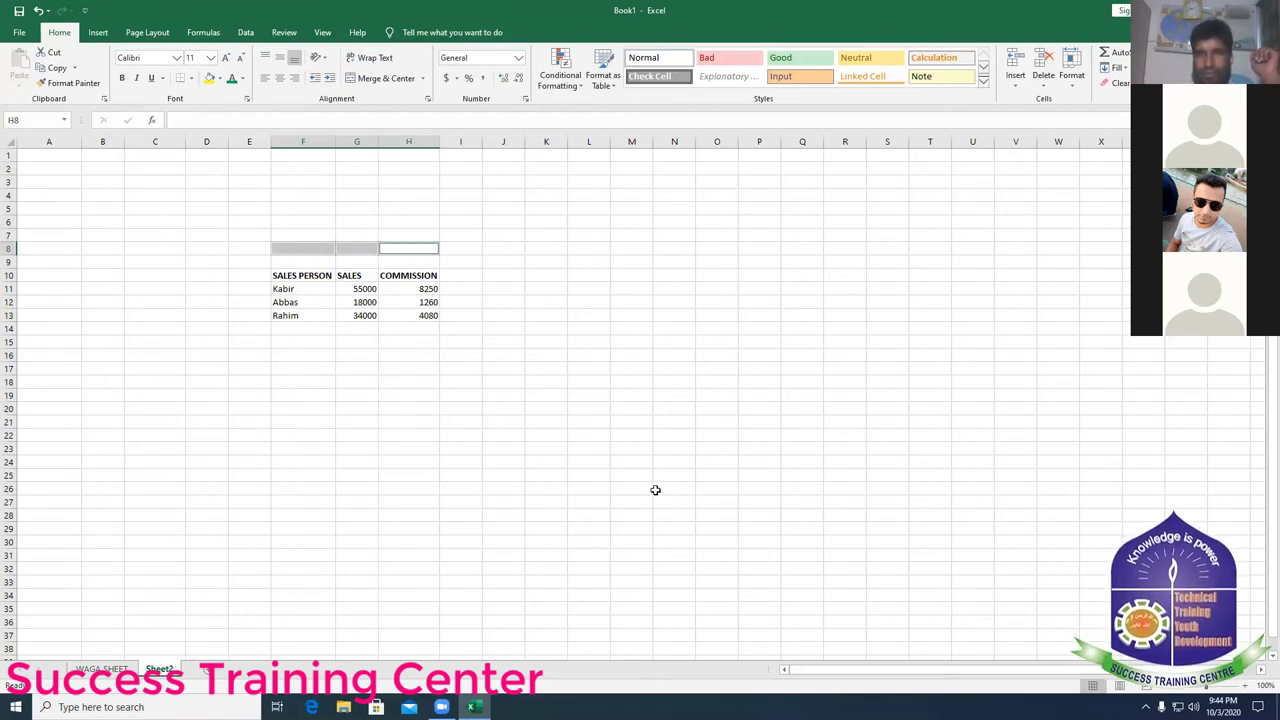
click(457, 381)
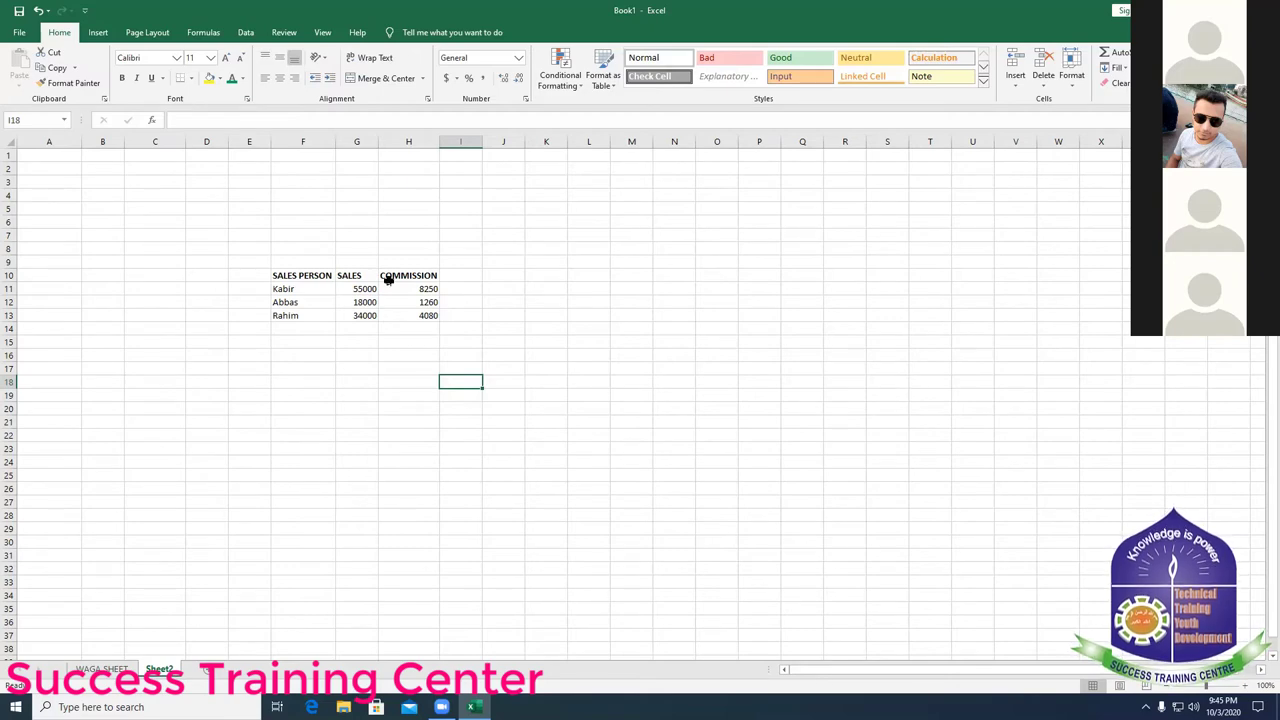
- Give the SALES PERSON, SALES and COMMISSION headers a pale green font colour
click(282, 276)
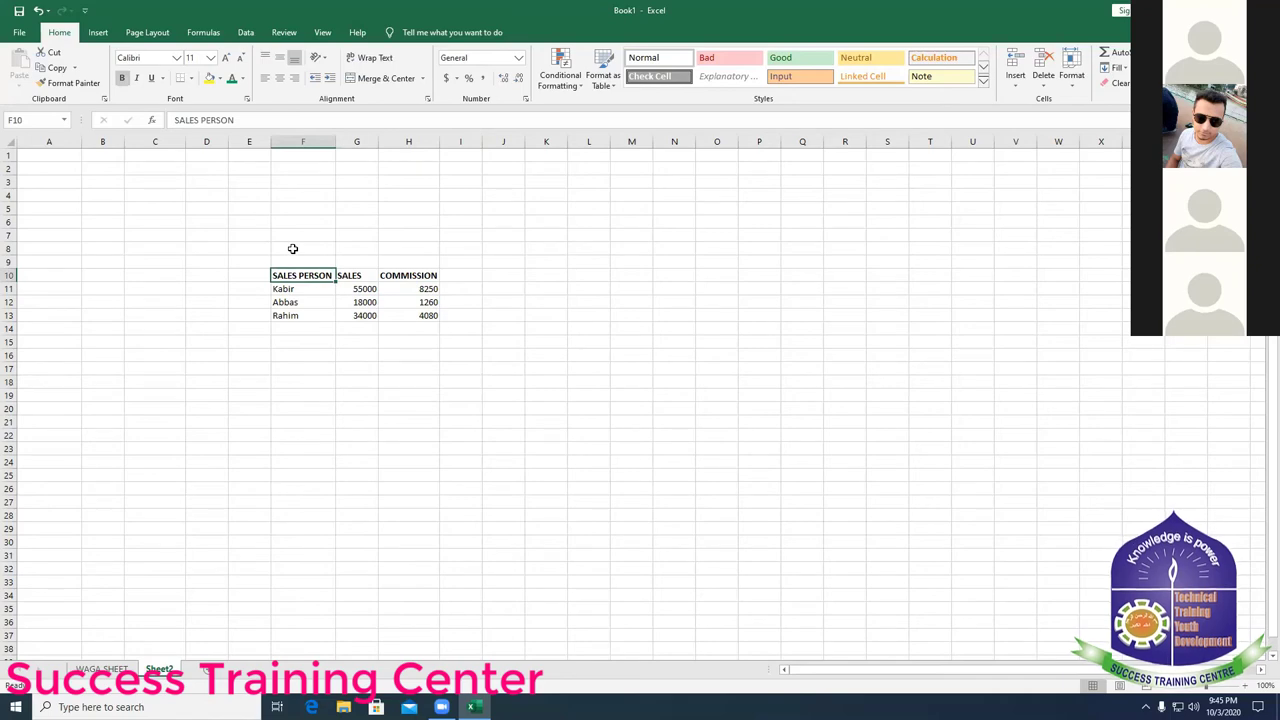
click(293, 248)
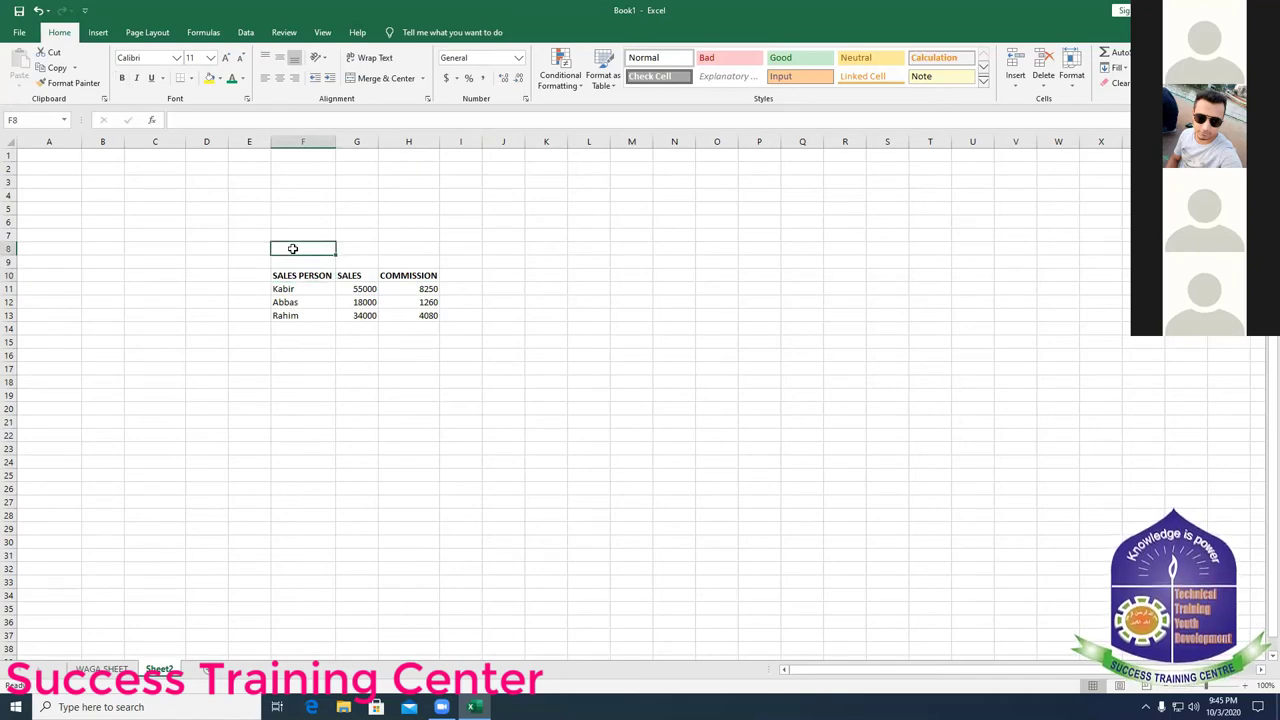
click(304, 276)
ctrl+click(358, 278)
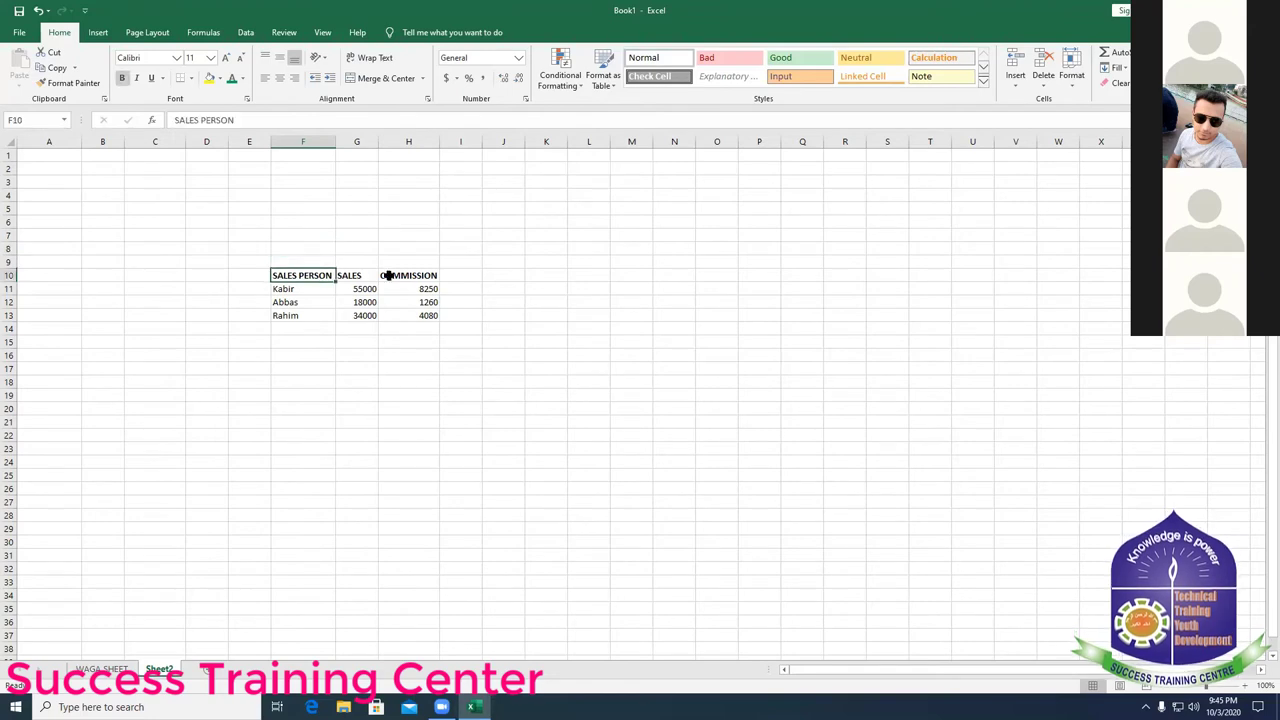
ctrl+click(408, 276)
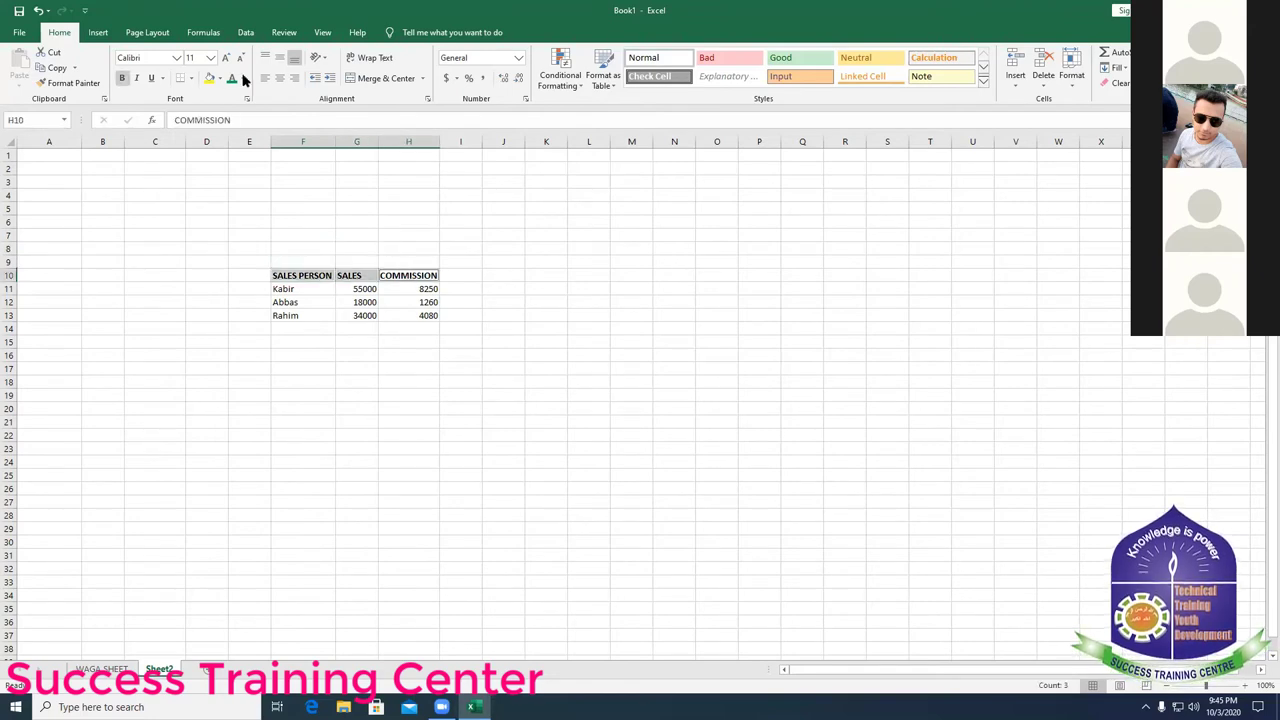
click(242, 79)
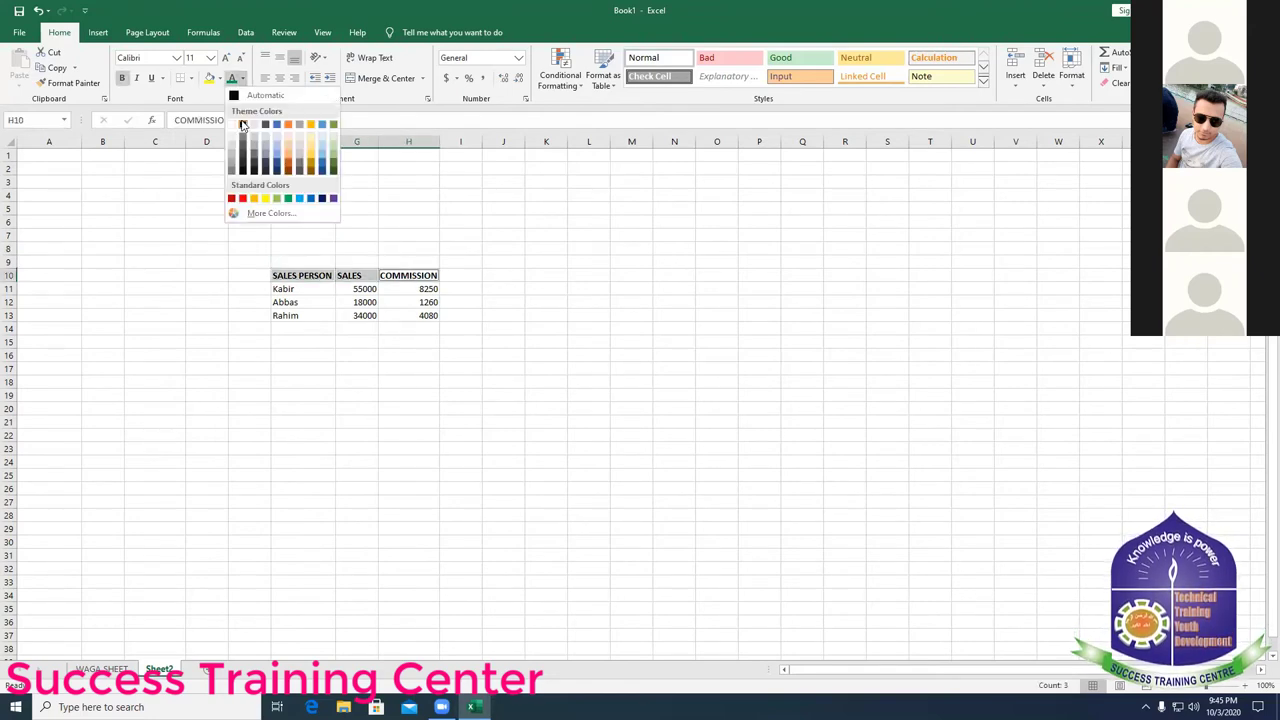
click(332, 155)
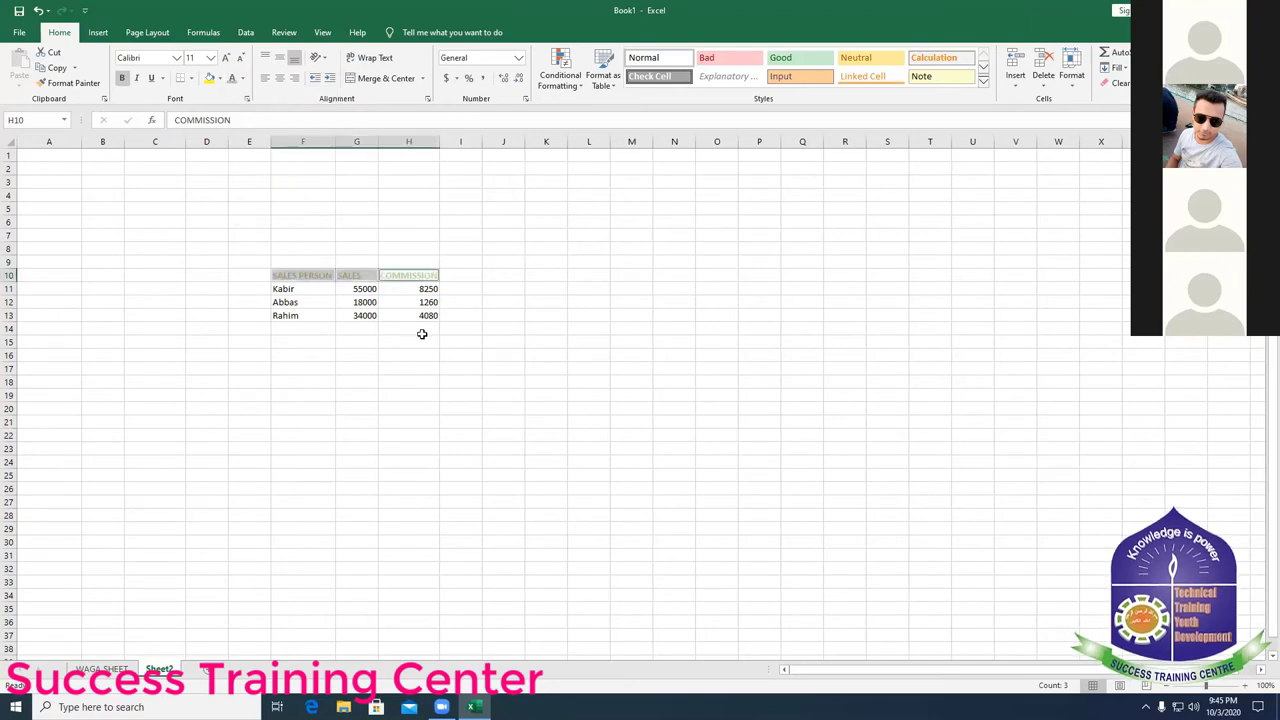
click(458, 275)
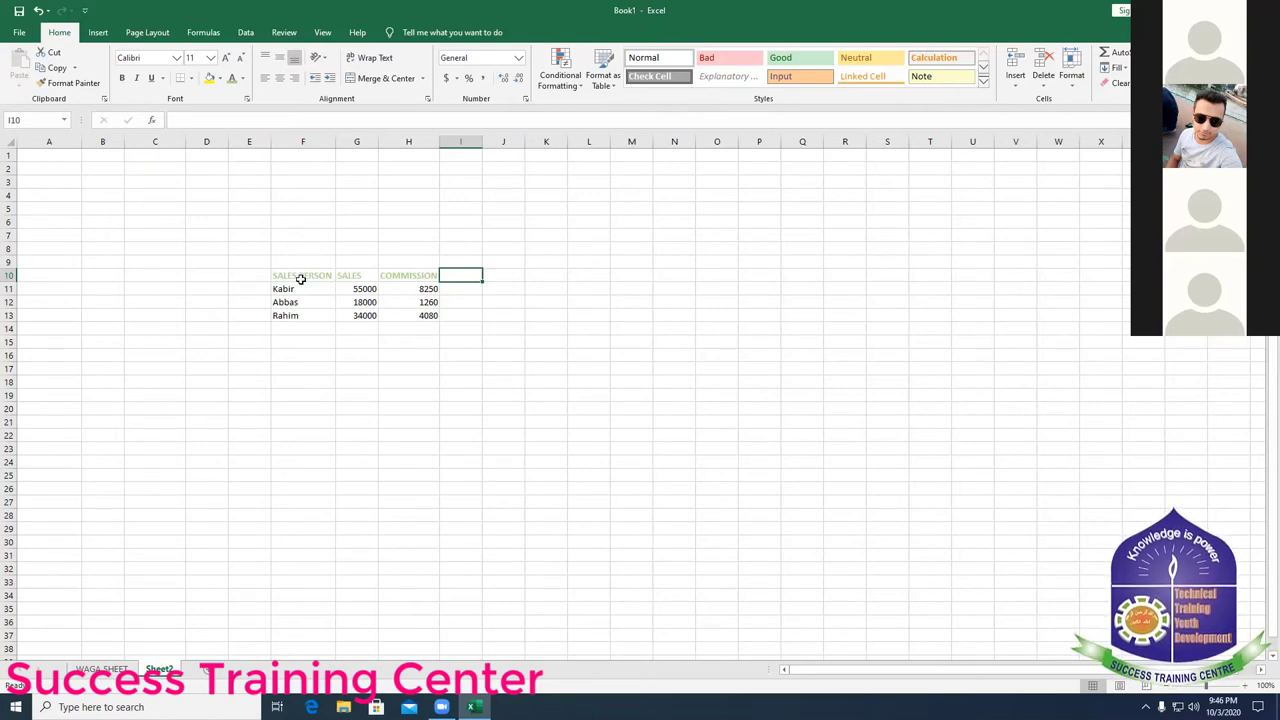
- Recolour the F10:H10 header text with a dark brown font colour instead
click(301, 280)
ctrl+click(350, 277)
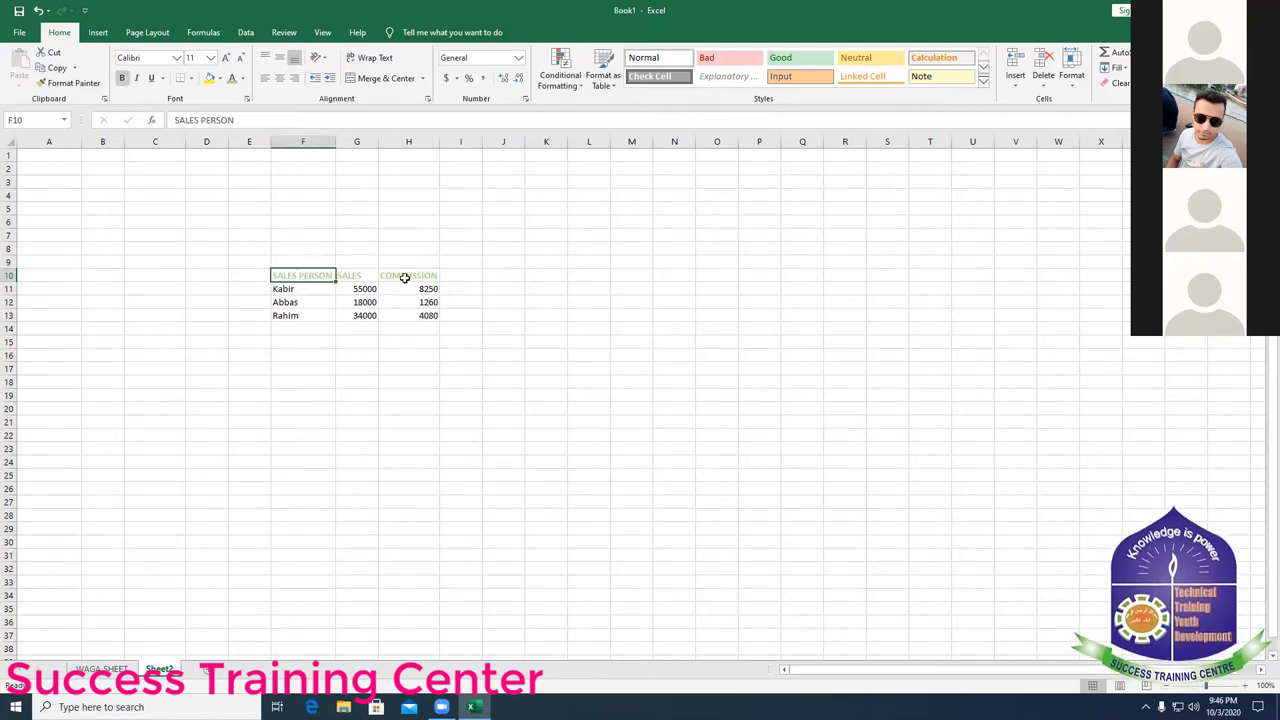
ctrl+click(428, 279)
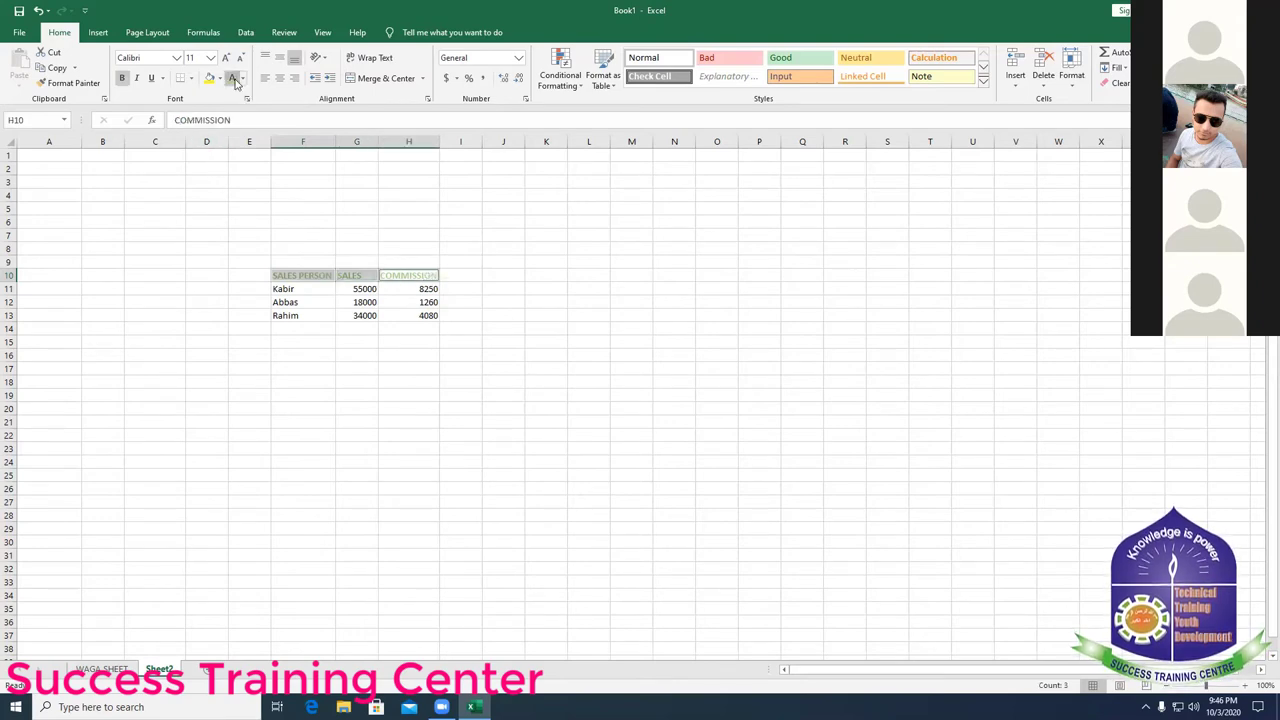
click(242, 80)
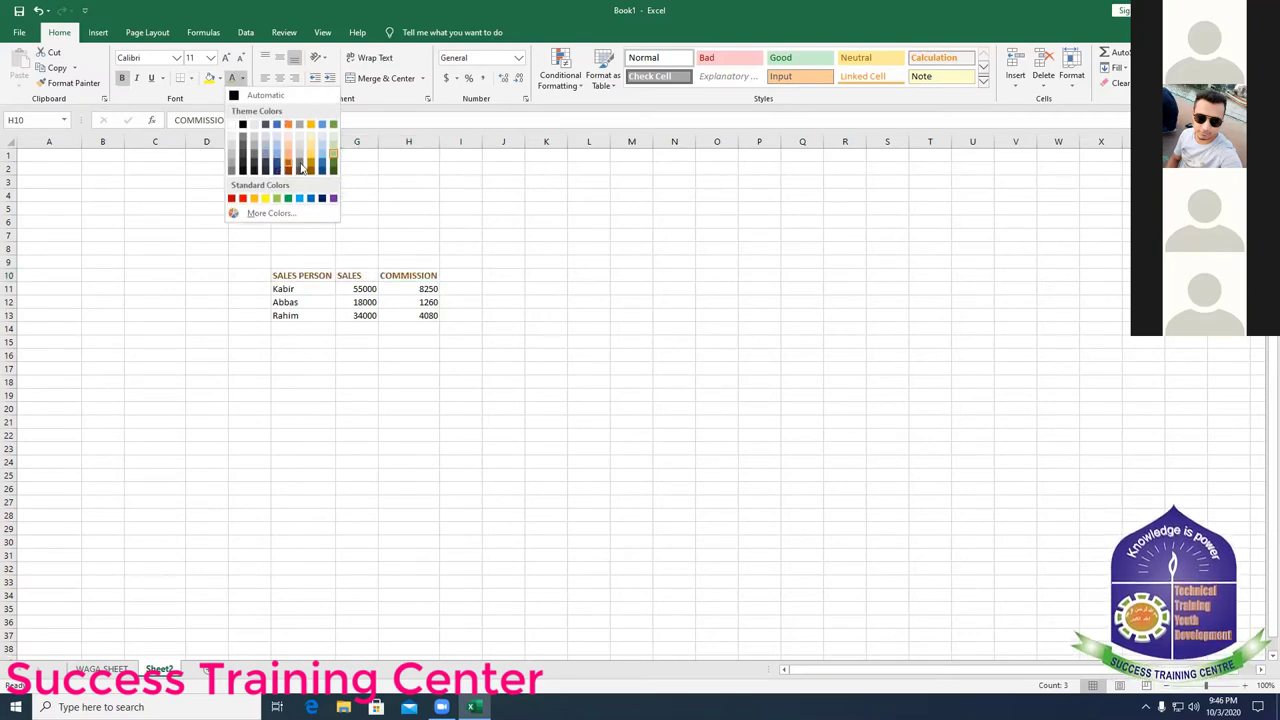
click(300, 165)
- Centre the salespeople's names, sales and commission figures in their cells
click(339, 326)
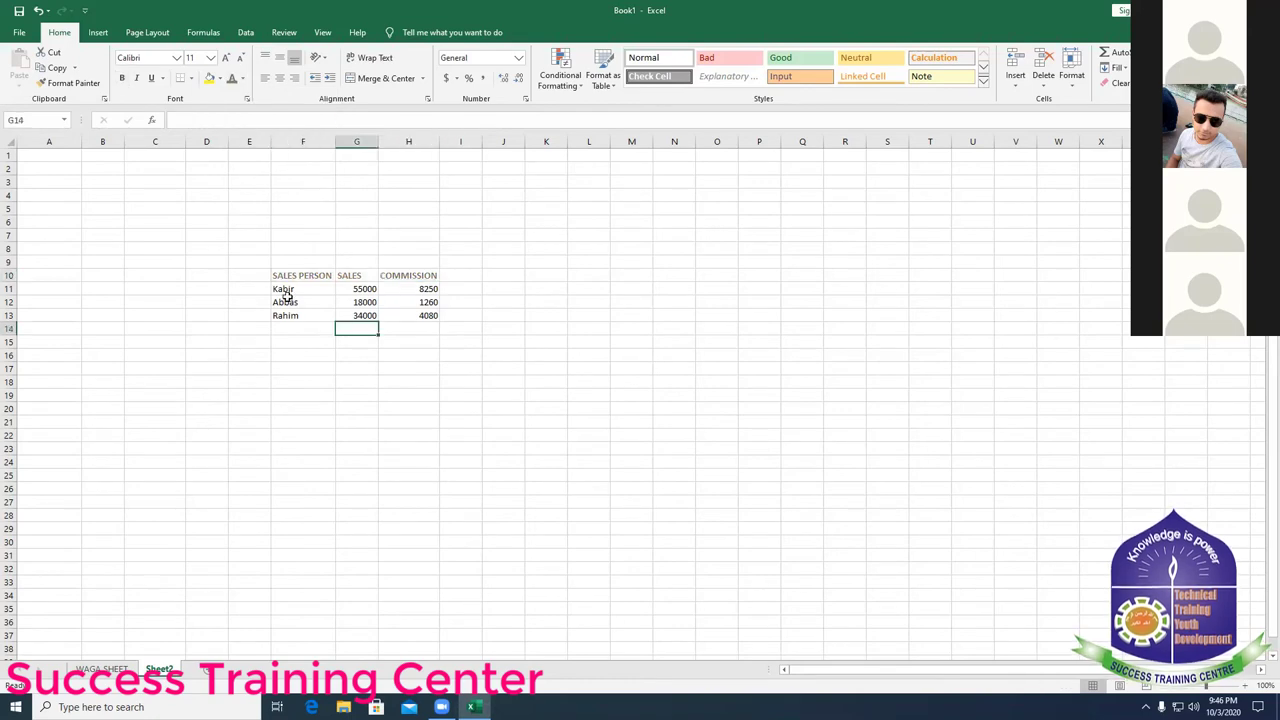
click(285, 300)
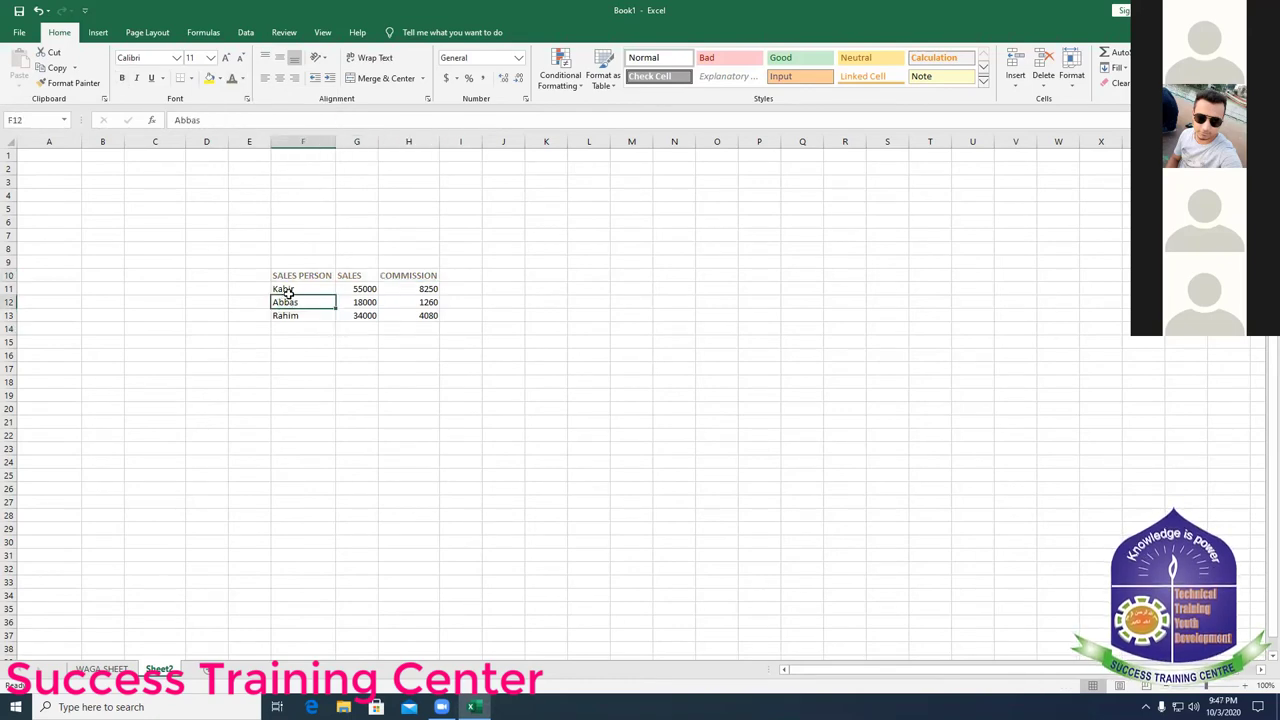
drag(283, 289, 410, 292)
ctrl+click(412, 301)
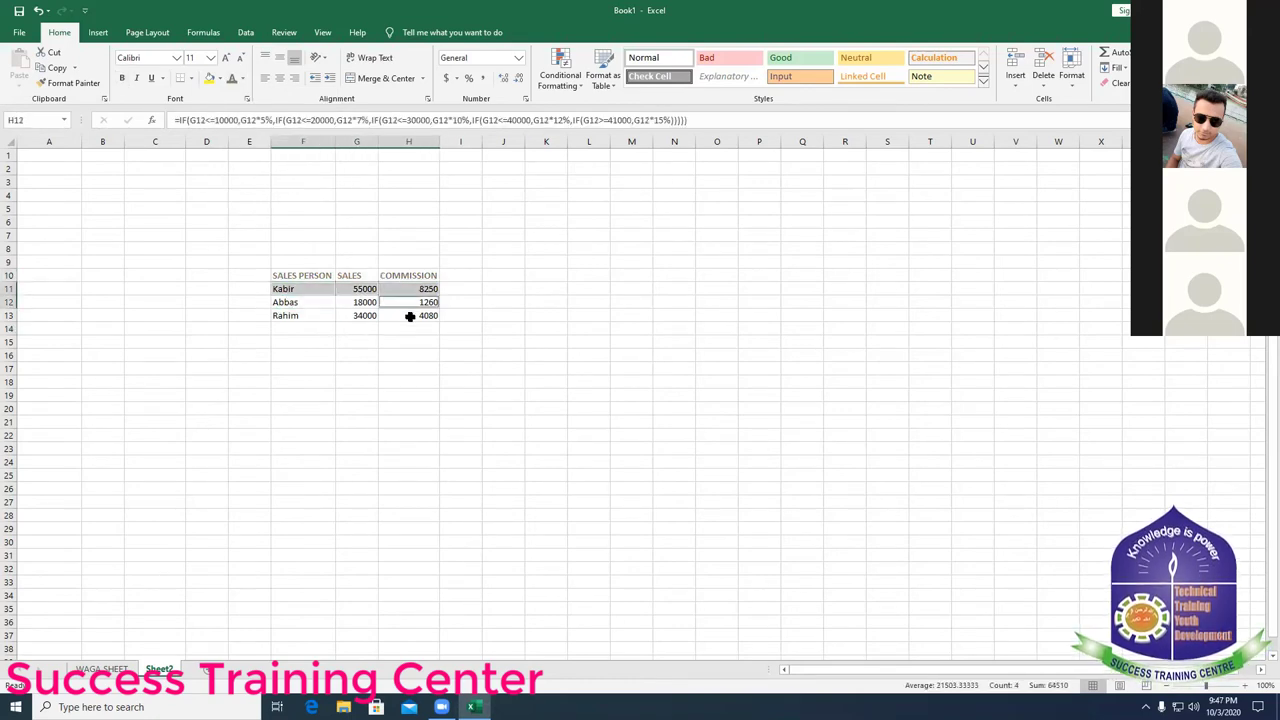
ctrl+drag(298, 302, 296, 316)
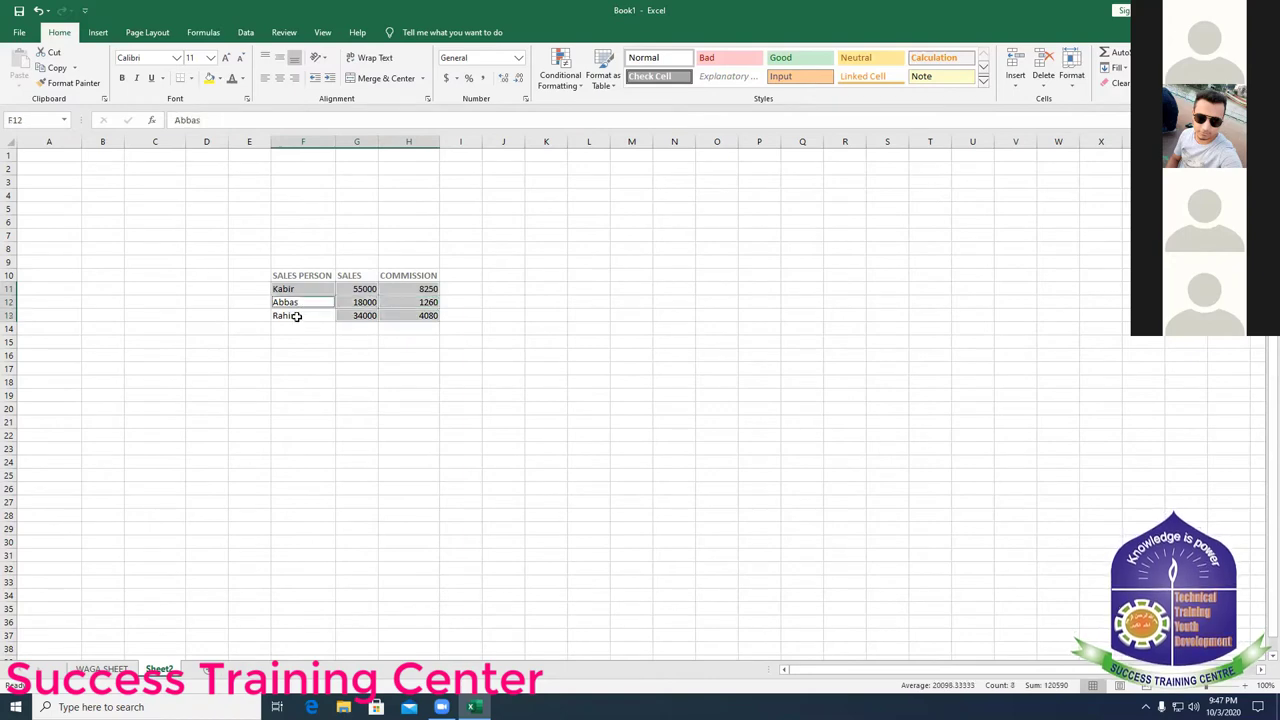
ctrl+click(296, 316)
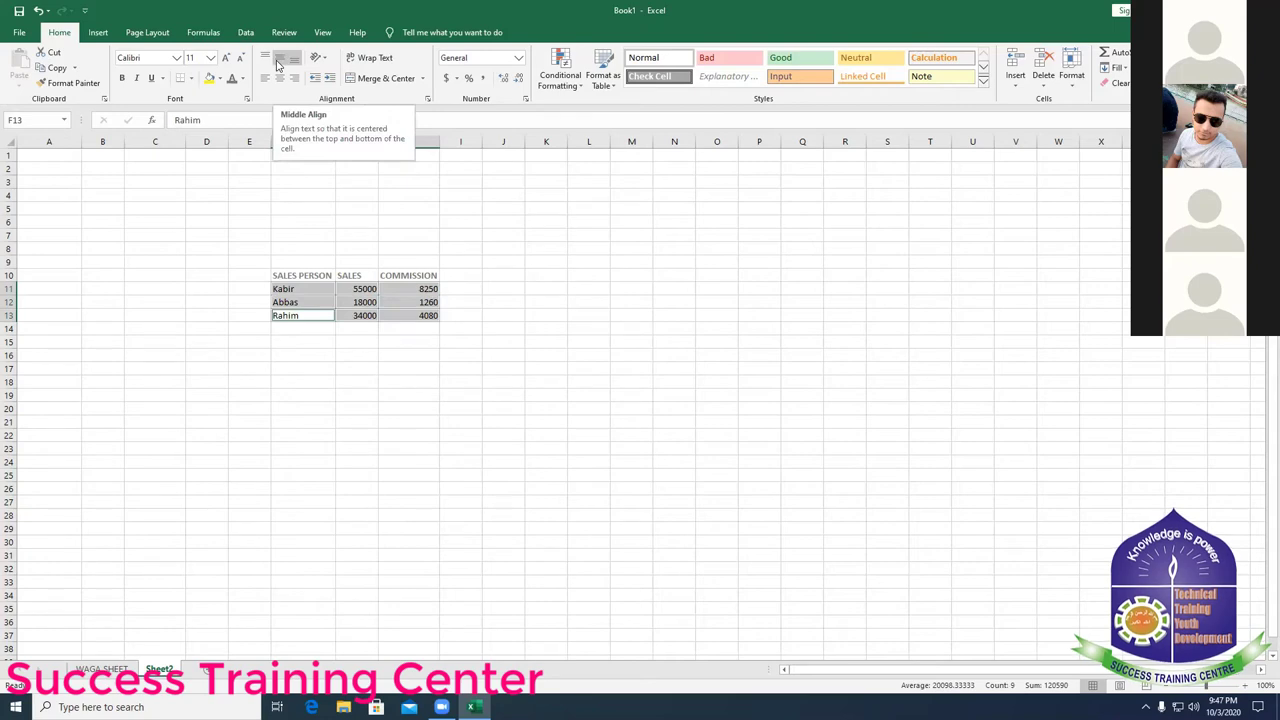
click(279, 62)
click(280, 80)
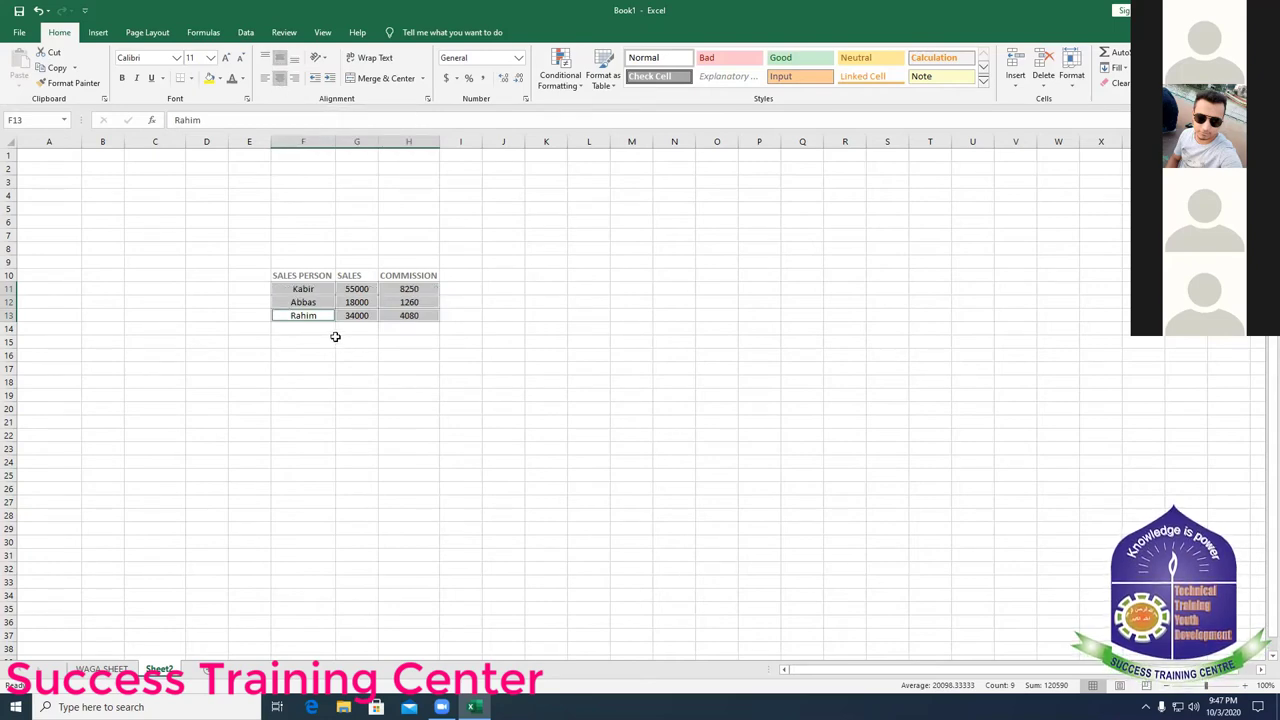
click(337, 340)
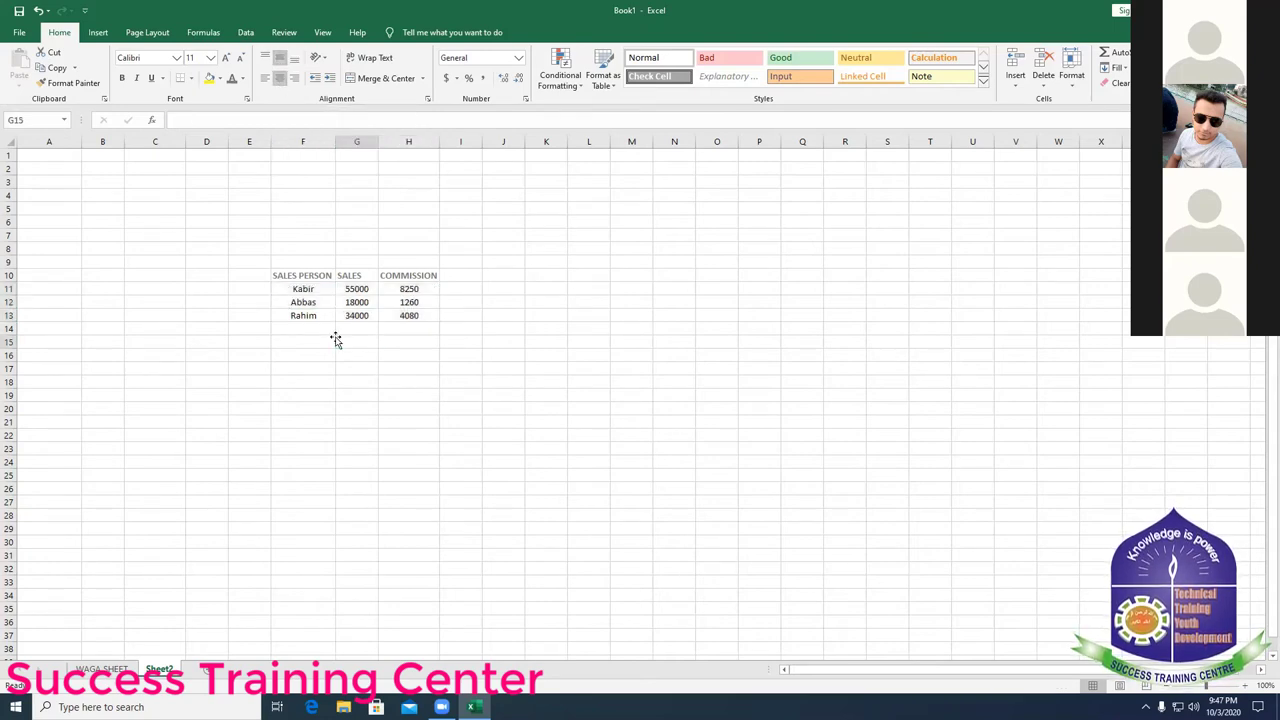
- Centre the entire F10:H13 table, including the header row
click(295, 274)
drag(295, 274, 409, 315)
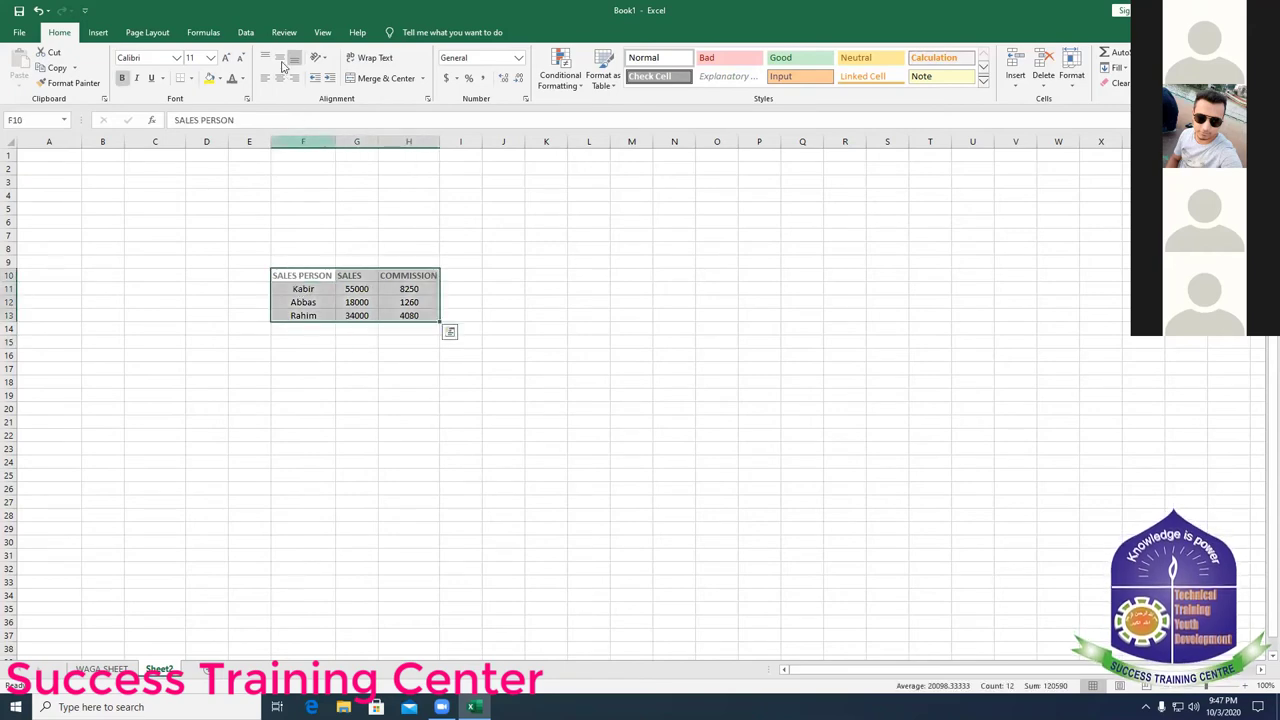
click(283, 84)
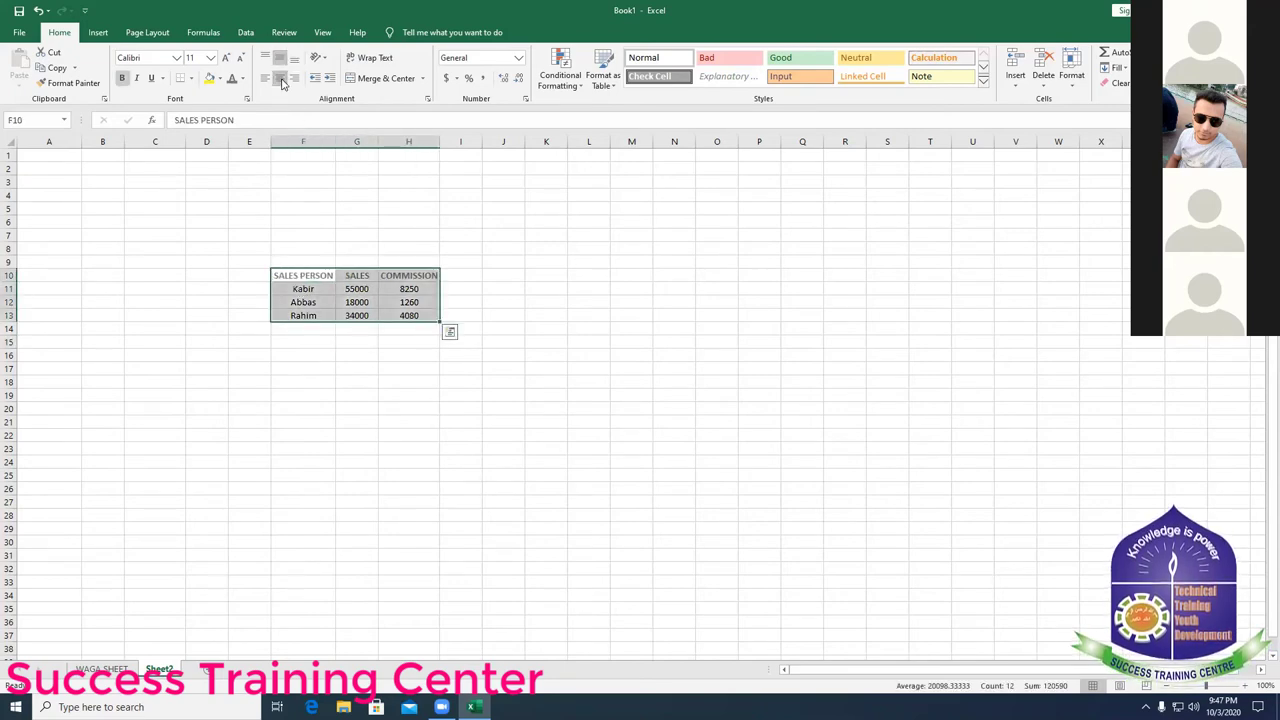
click(385, 366)
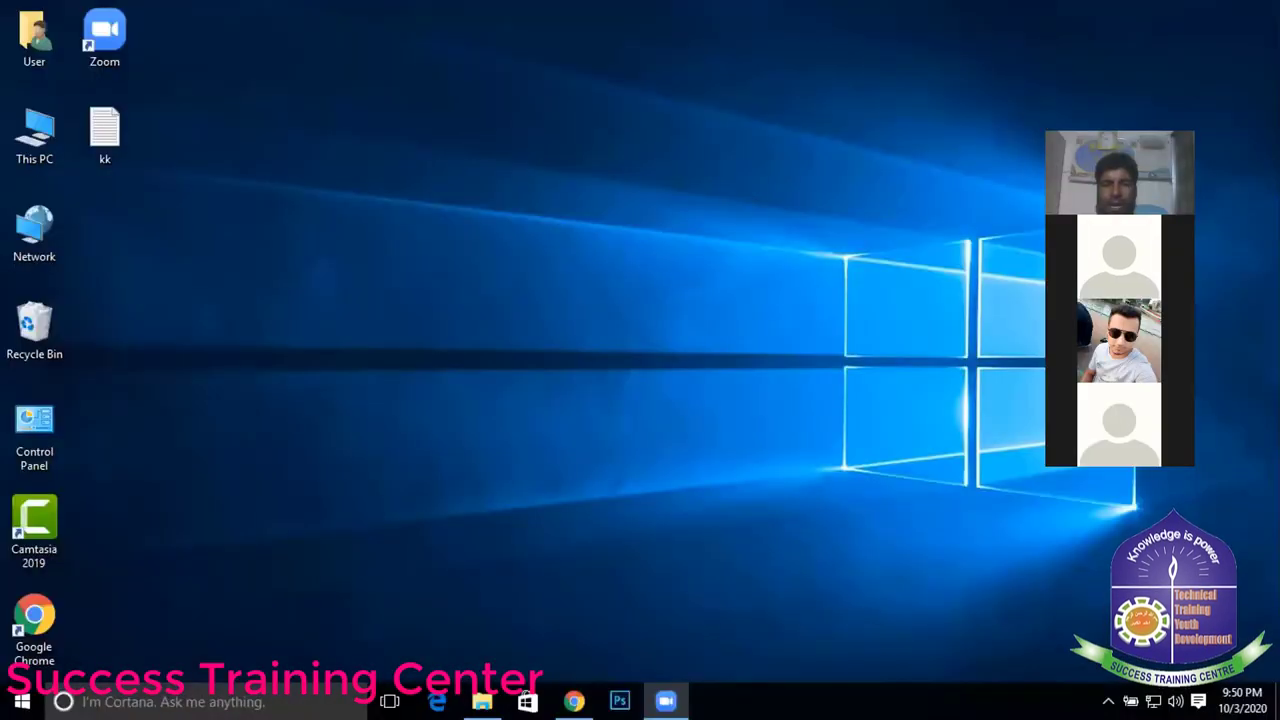
- Refresh the Windows desktop several times from its right-click menu
right_click(556, 3)
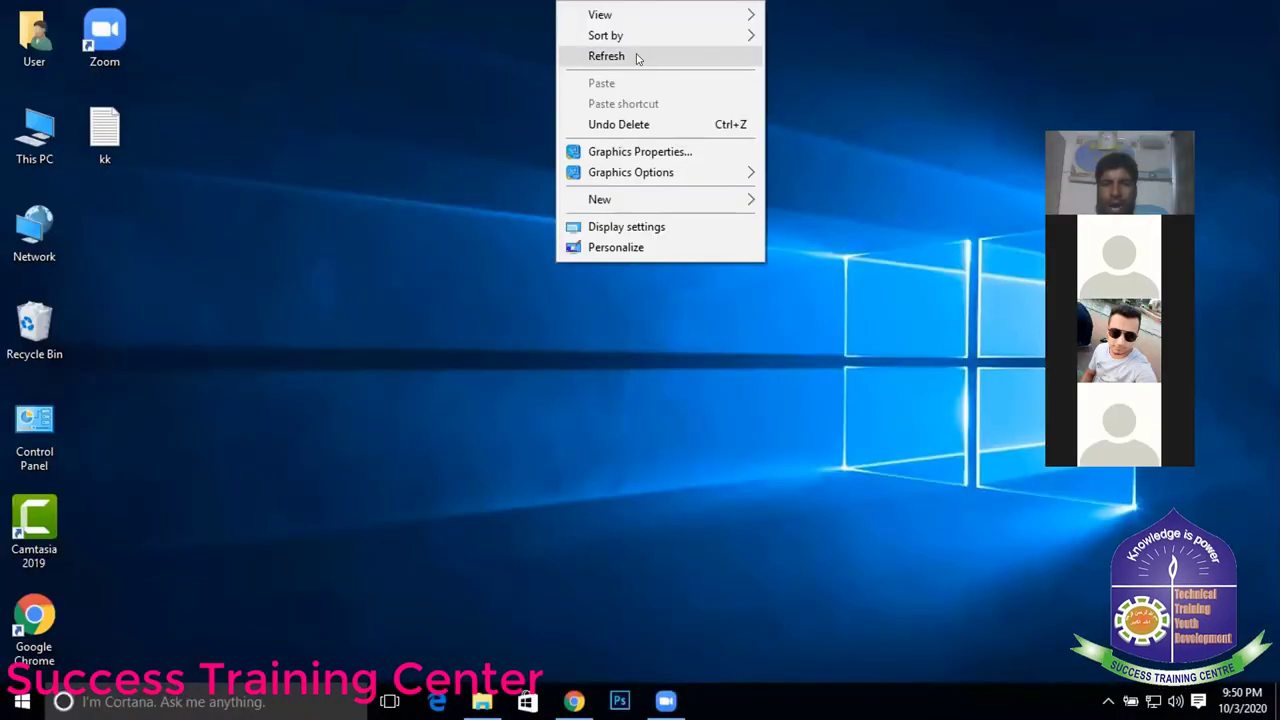
click(637, 54)
right_click(595, 17)
click(645, 70)
right_click(651, 59)
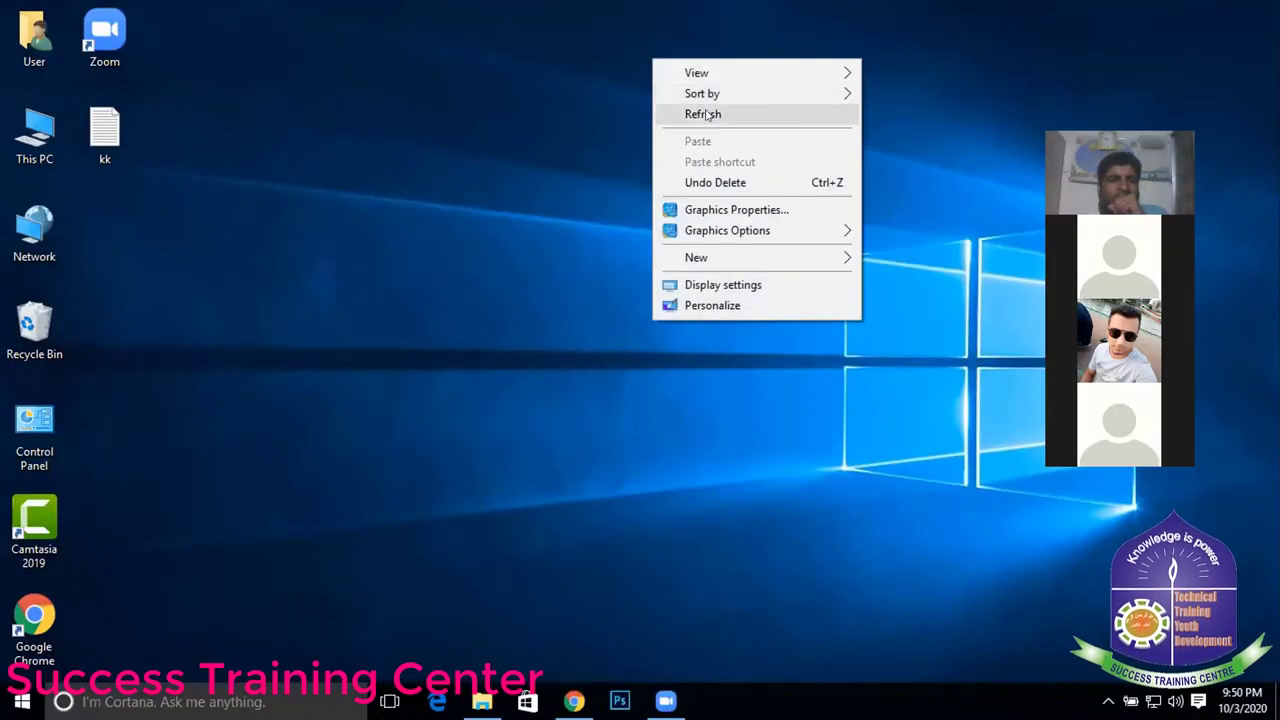
click(697, 109)
right_click(610, 5)
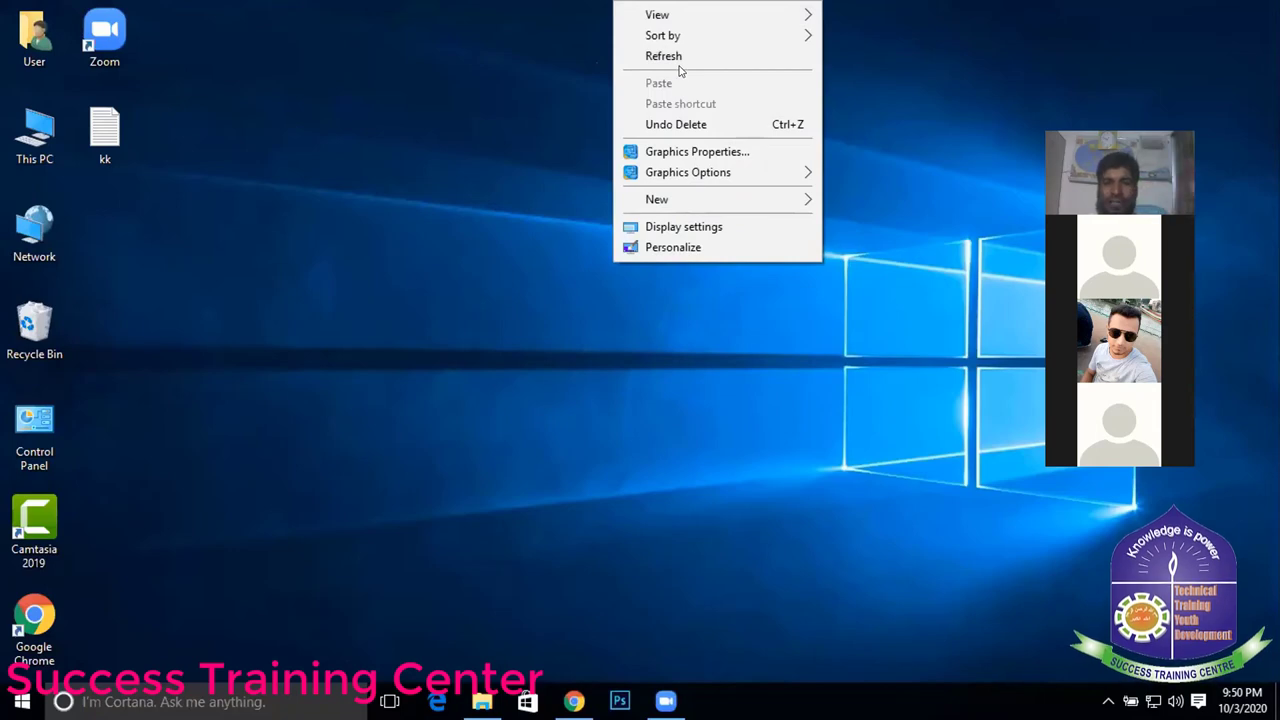
click(679, 62)
right_click(617, 40)
click(682, 96)
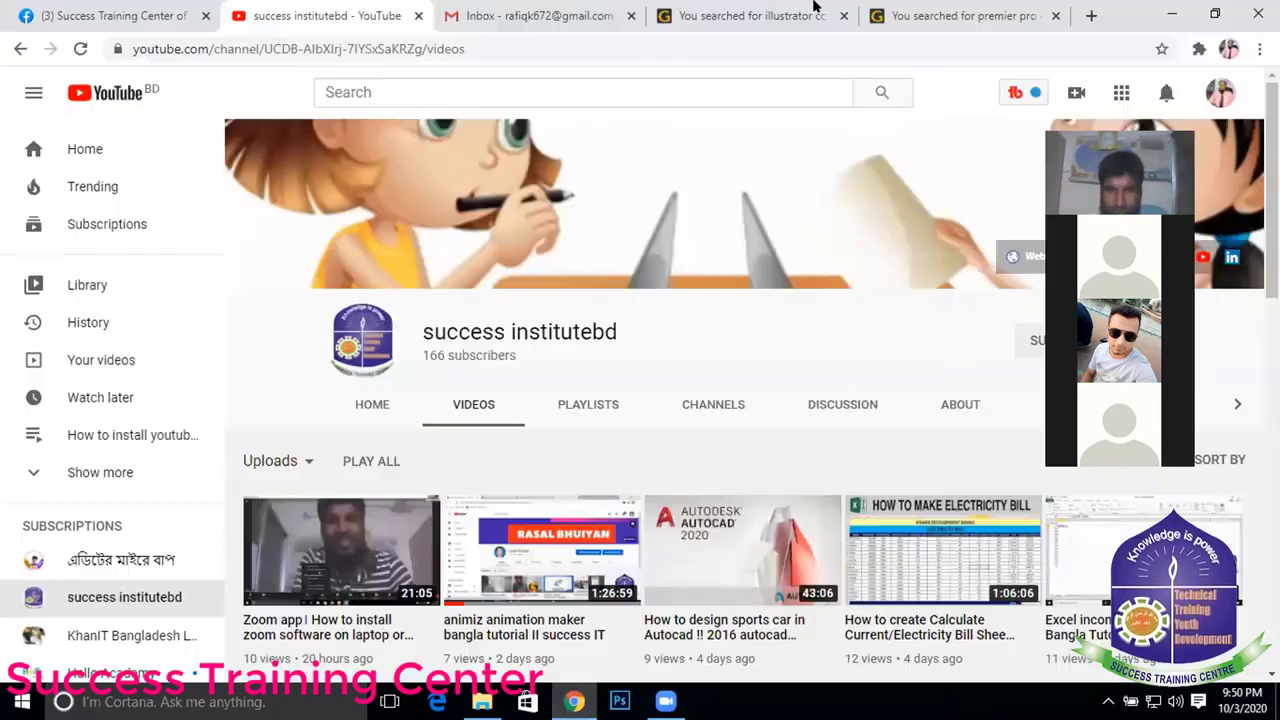
- Open a new Chrome tab and put the cursor in its address bar, briefly viewing the Google account panel
click(1090, 15)
click(666, 41)
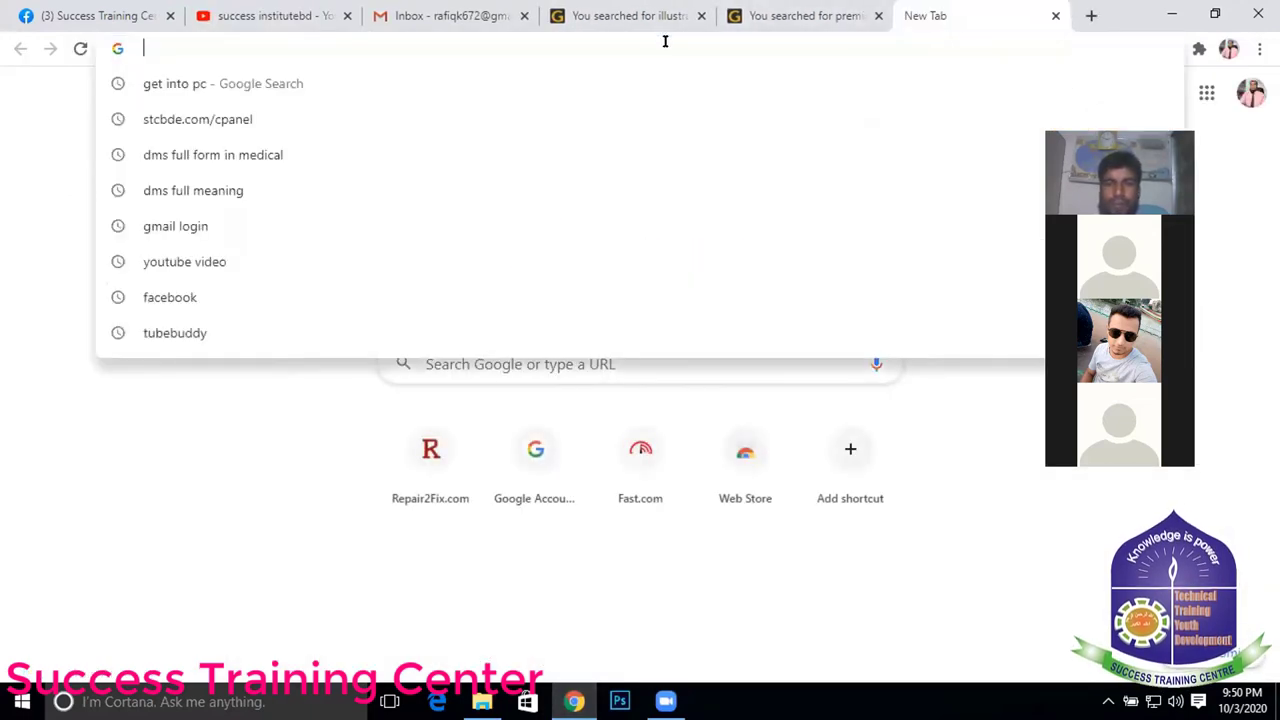
click(1251, 93)
click(934, 97)
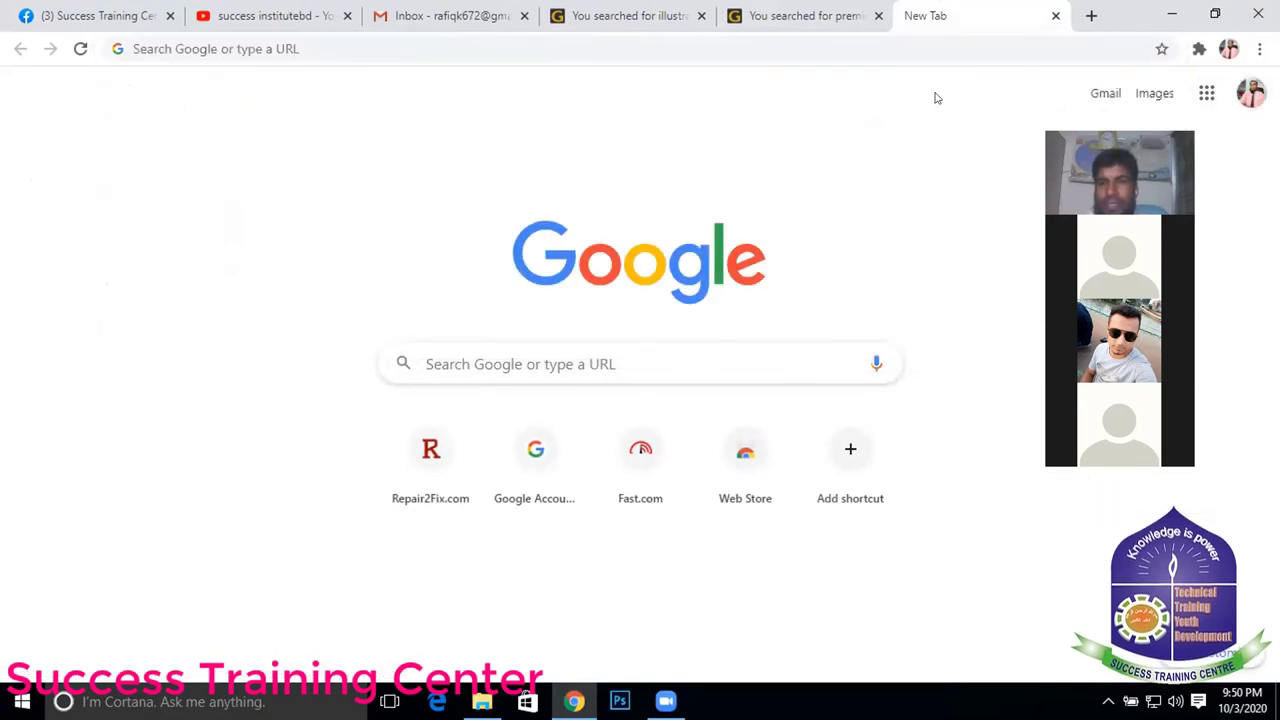
click(336, 44)
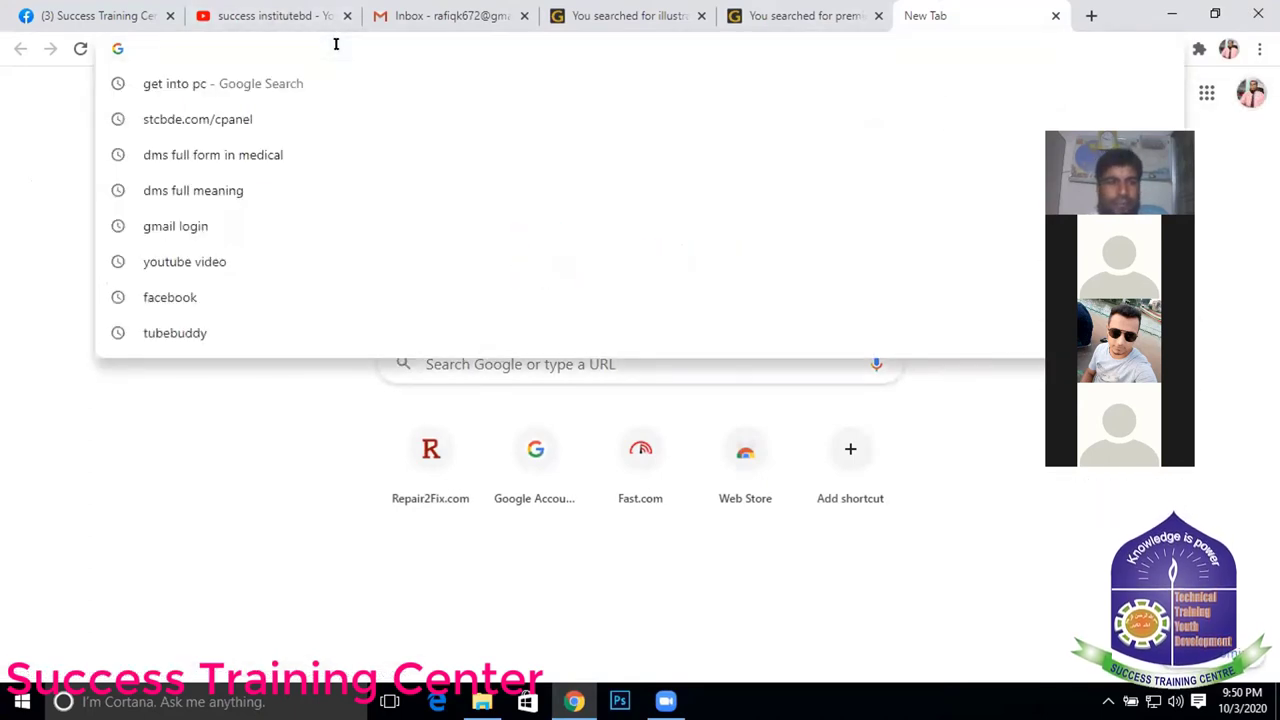
click(183, 532)
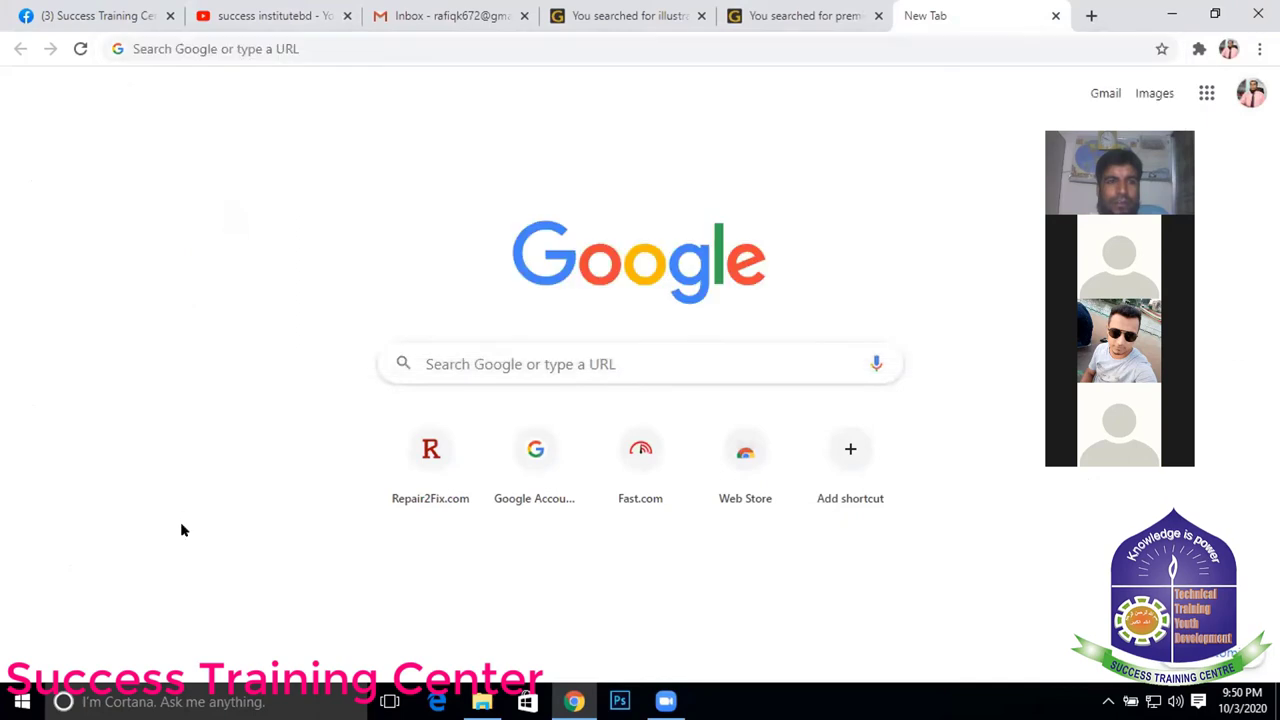
click(306, 48)
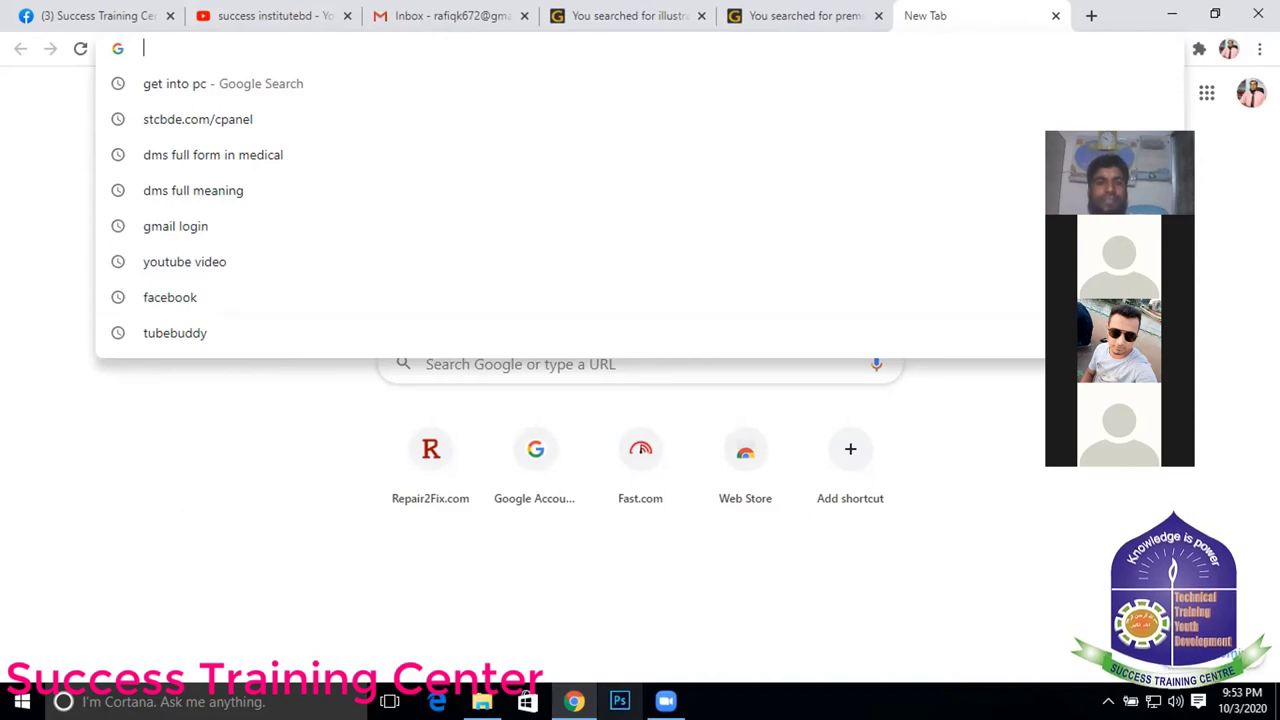
- Scroll down the success institutebd Videos page through older uploads like Online Microsoft word class
click(573, 701)
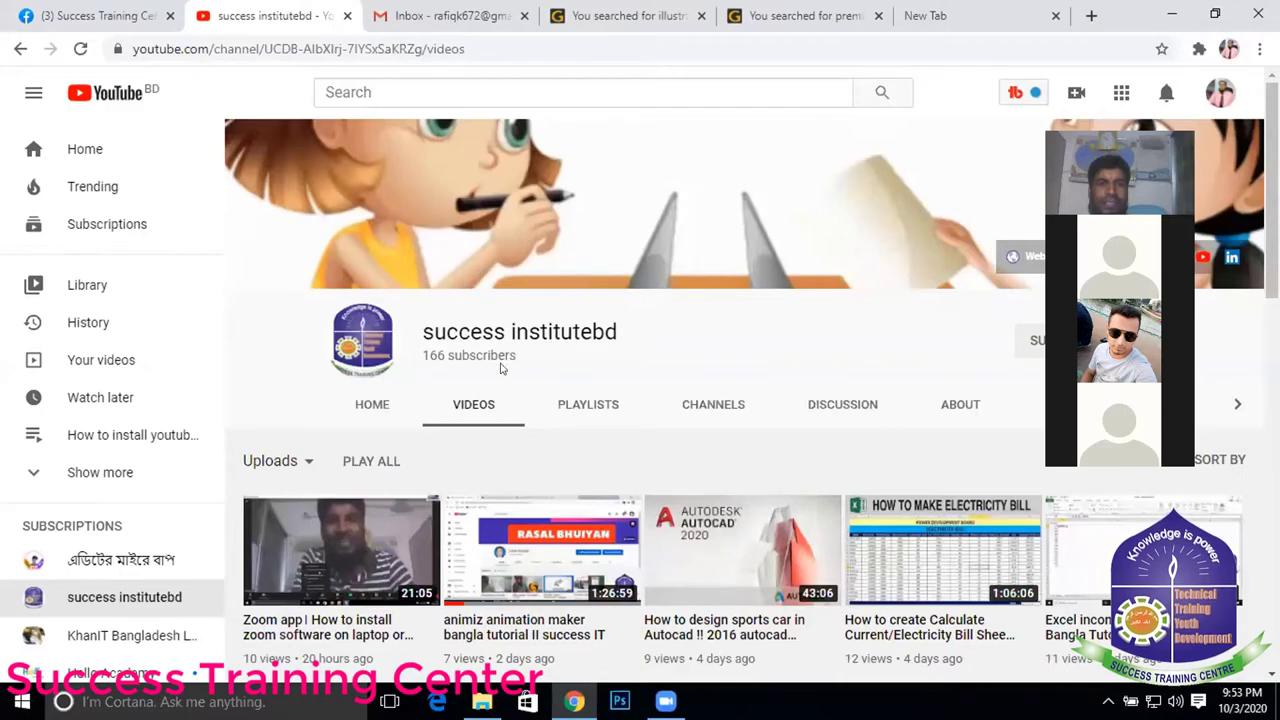
scroll(518, 357, down, 1)
scroll(860, 510, down, 1)
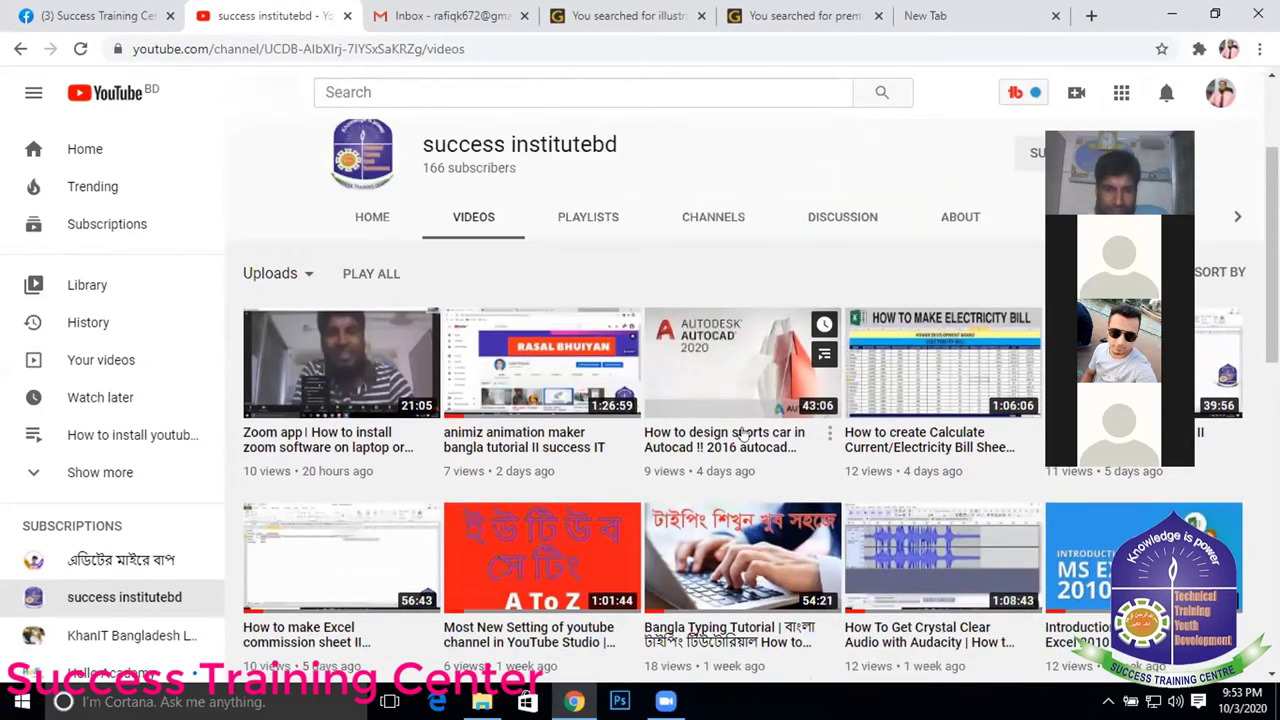
scroll(800, 430, down, 3)
scroll(787, 400, down, 4)
scroll(787, 400, down, 2)
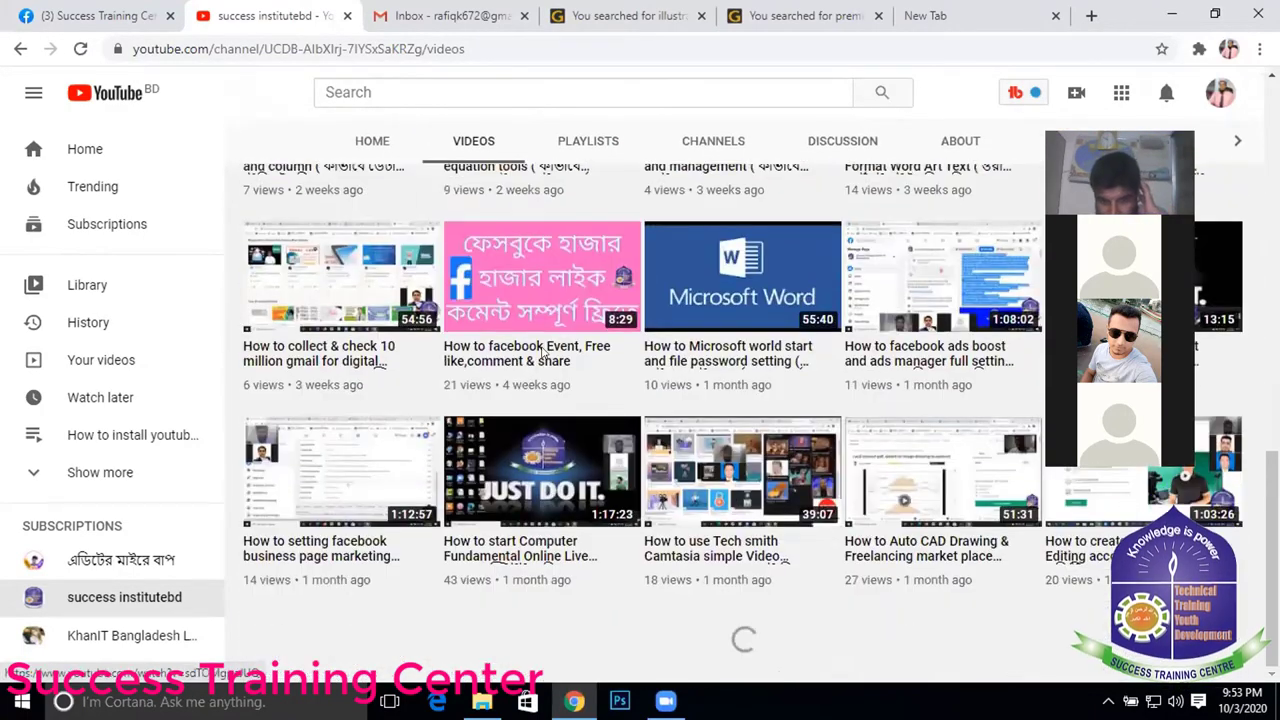
scroll(541, 352, down, 5)
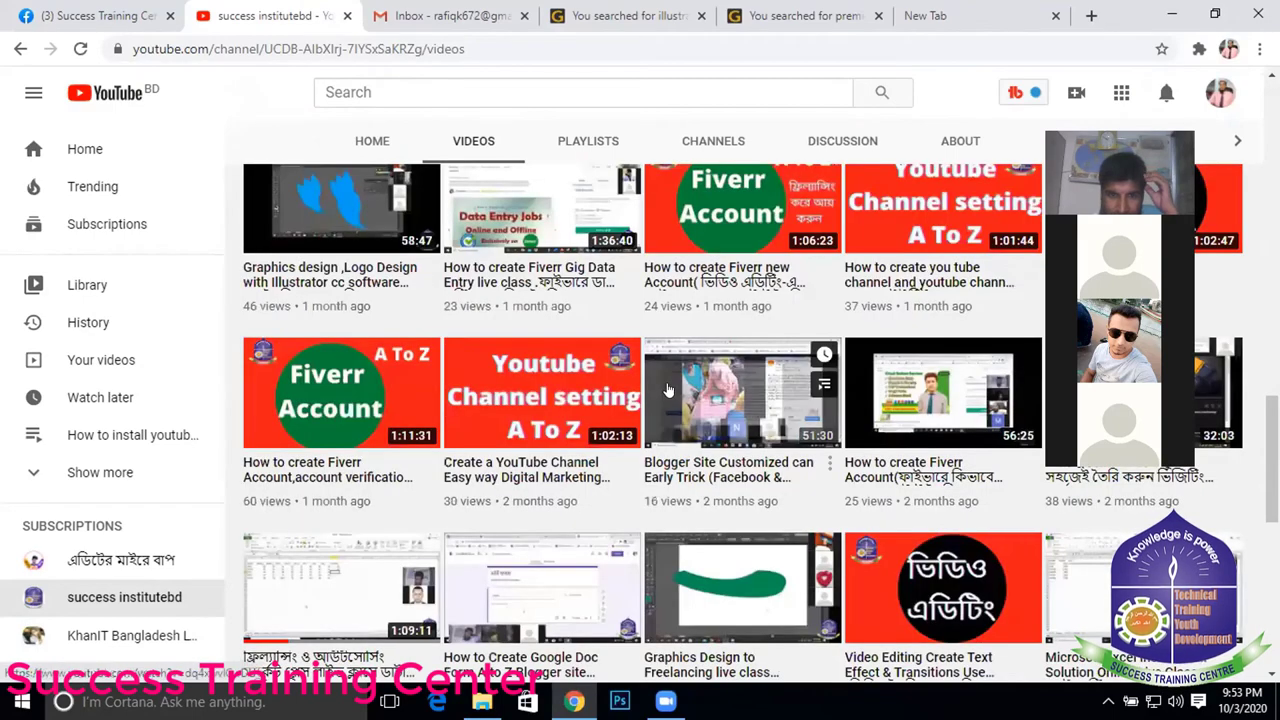
scroll(833, 421, up, 3)
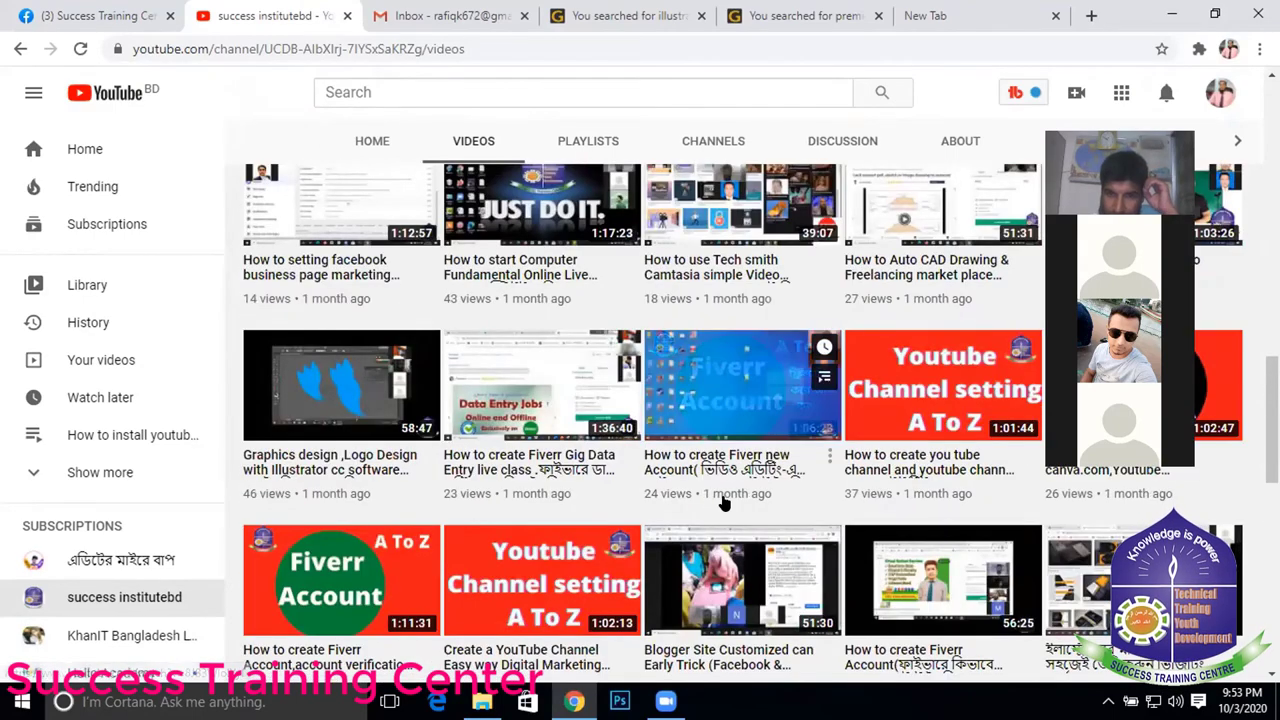
scroll(725, 503, down, 5)
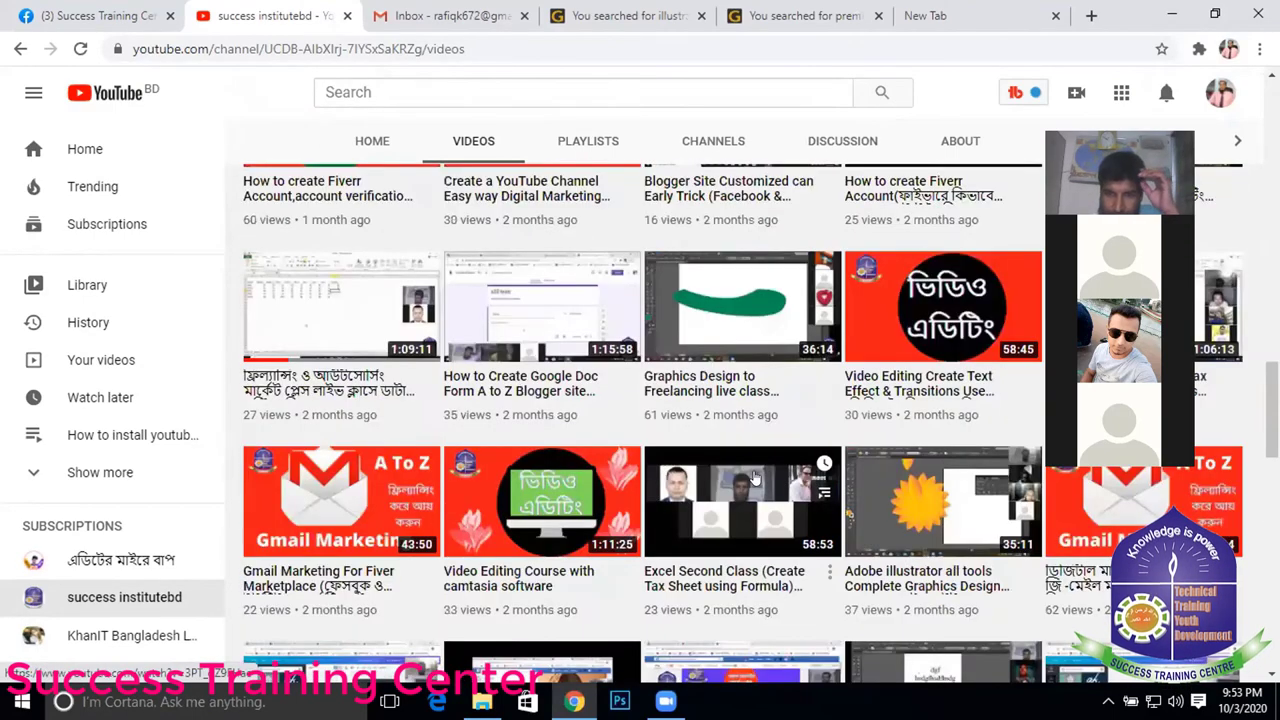
scroll(538, 403, down, 3)
scroll(600, 390, down, 2)
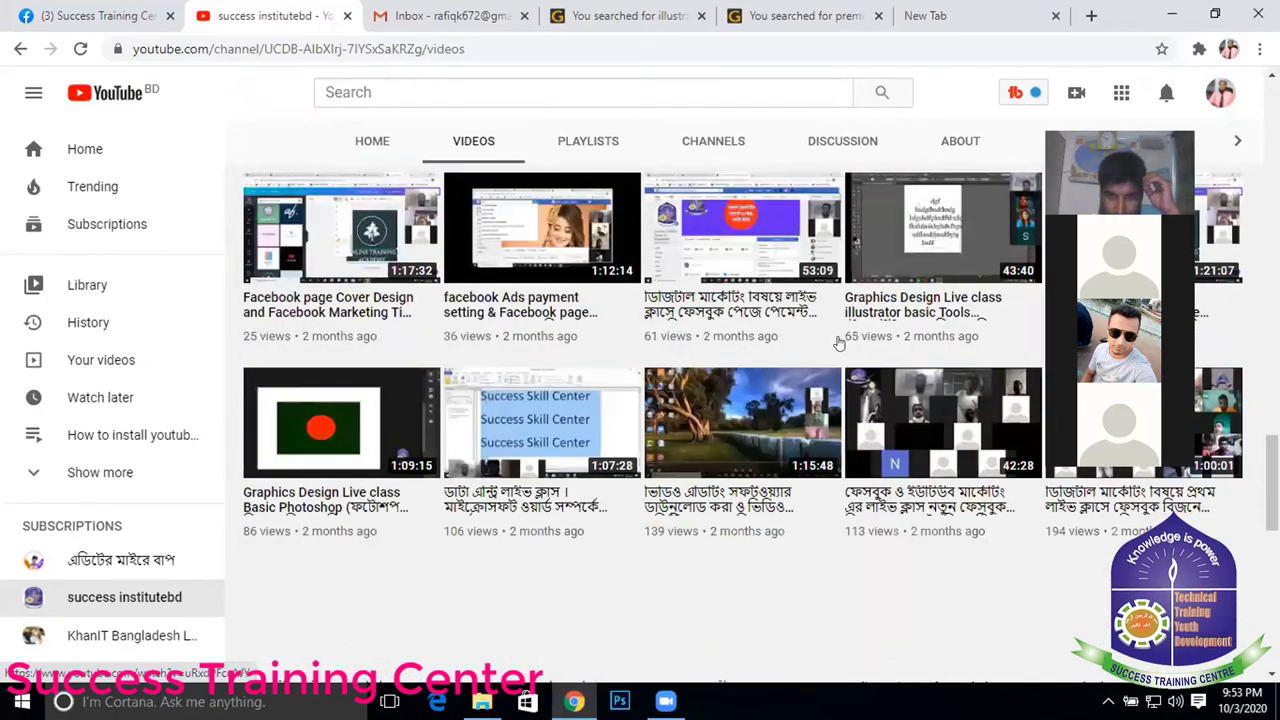
scroll(650, 380, down, 3)
scroll(687, 370, down, 1)
scroll(687, 370, down, 2)
scroll(850, 420, up, 3)
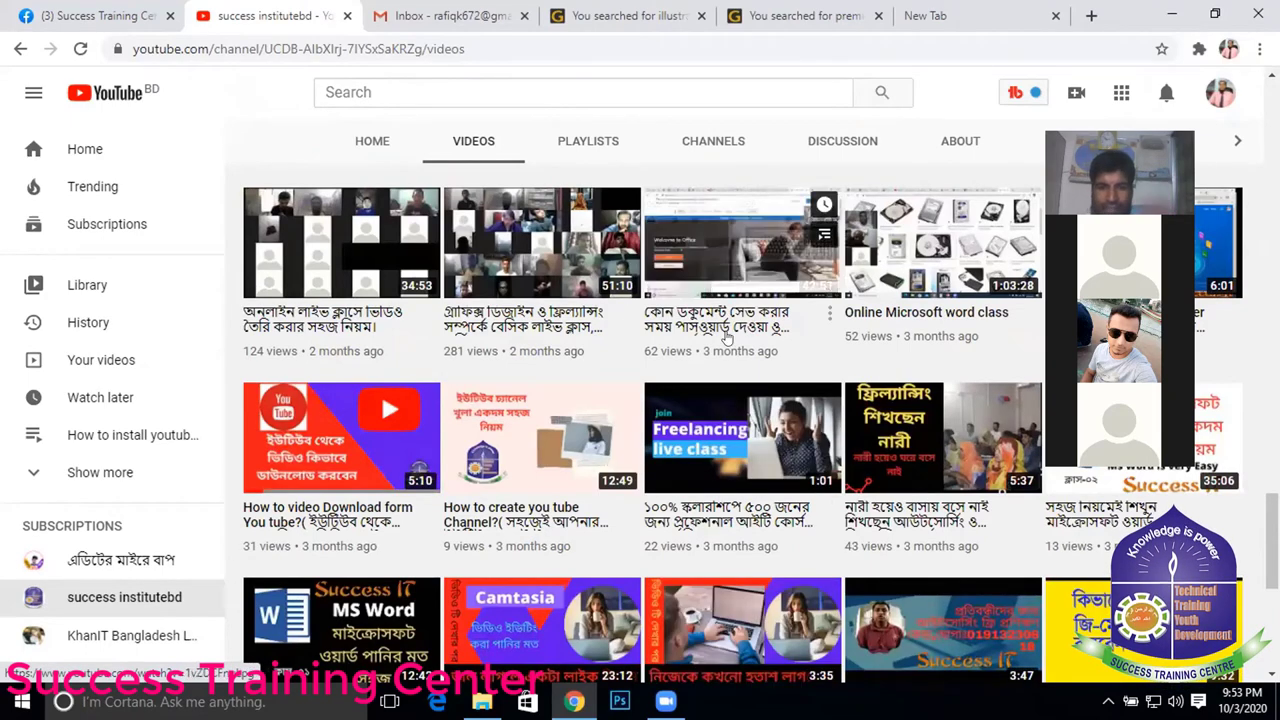
scroll(717, 430, down, 2)
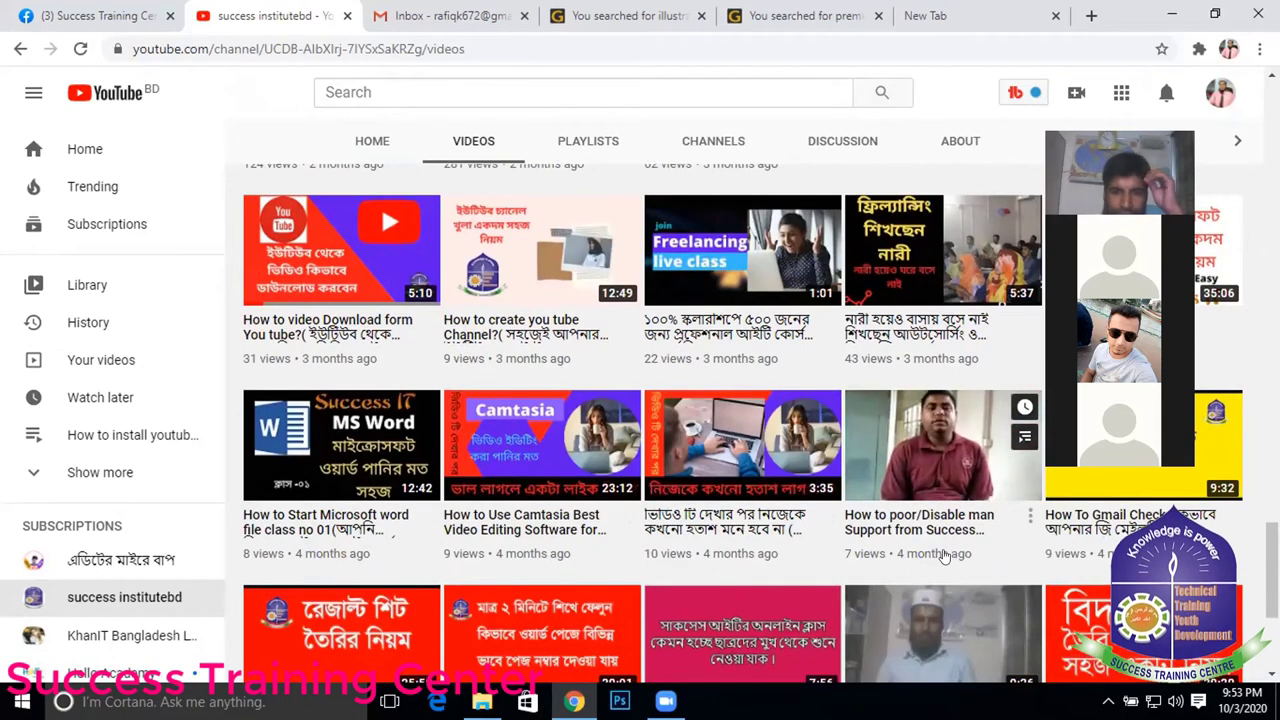
scroll(460, 370, down, 3)
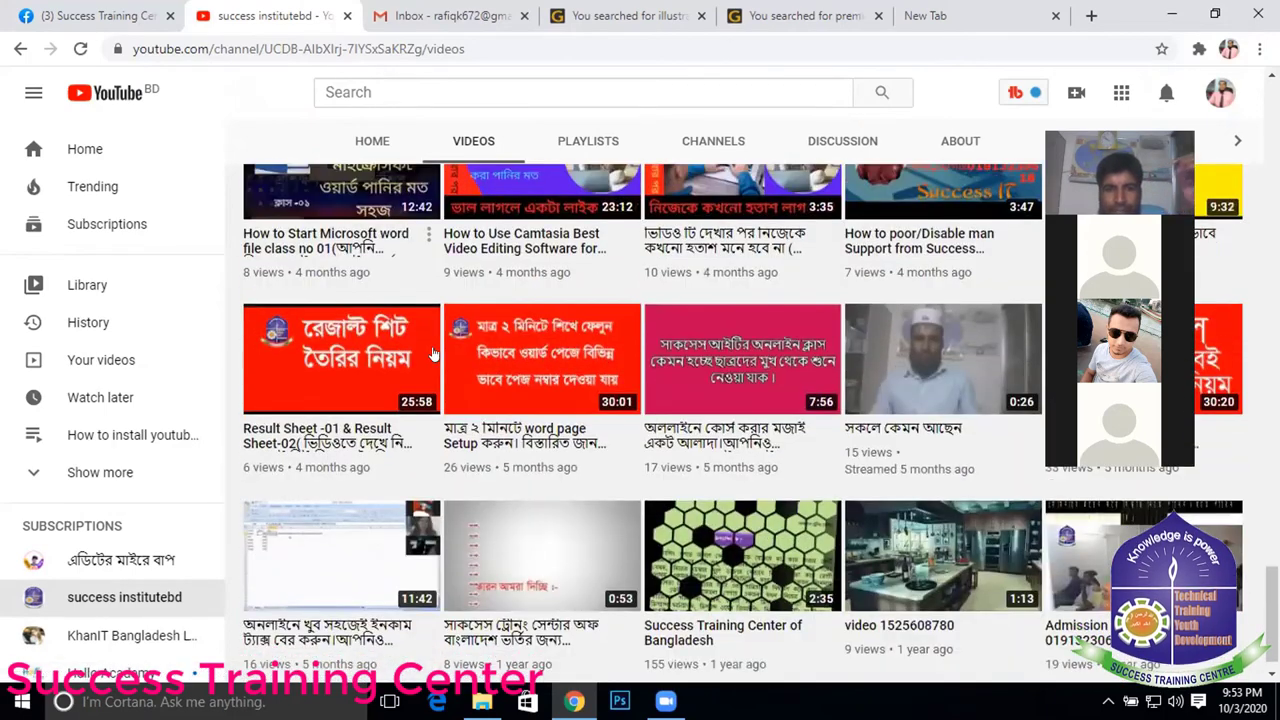
scroll(430, 352, up, 2)
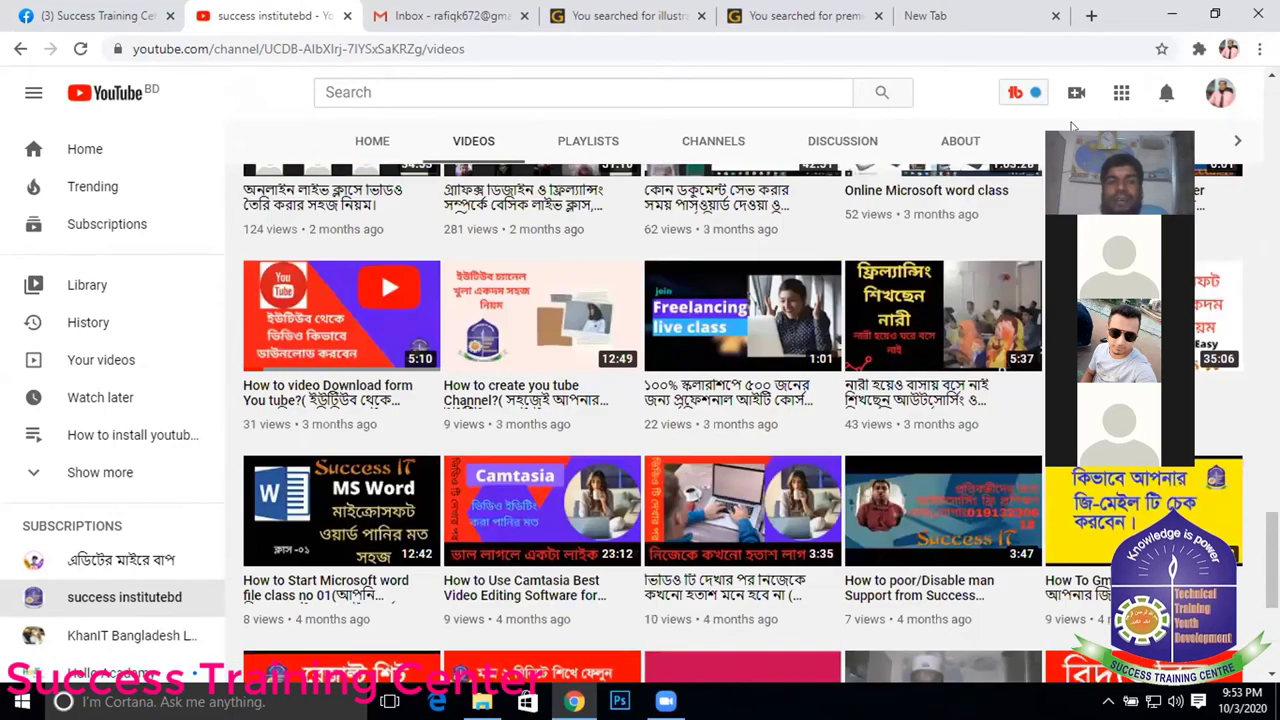
scroll(871, 230, up, 1)
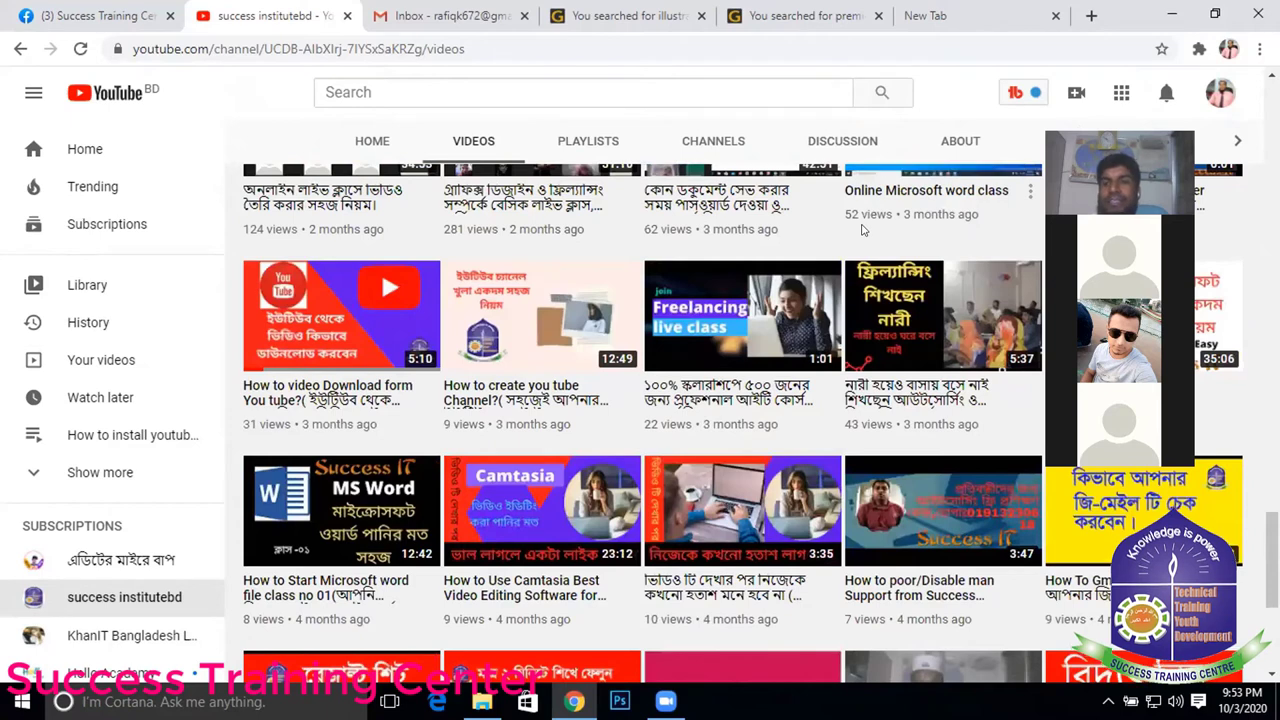
- Load canva.com in the empty new tab
click(976, 8)
click(820, 45)
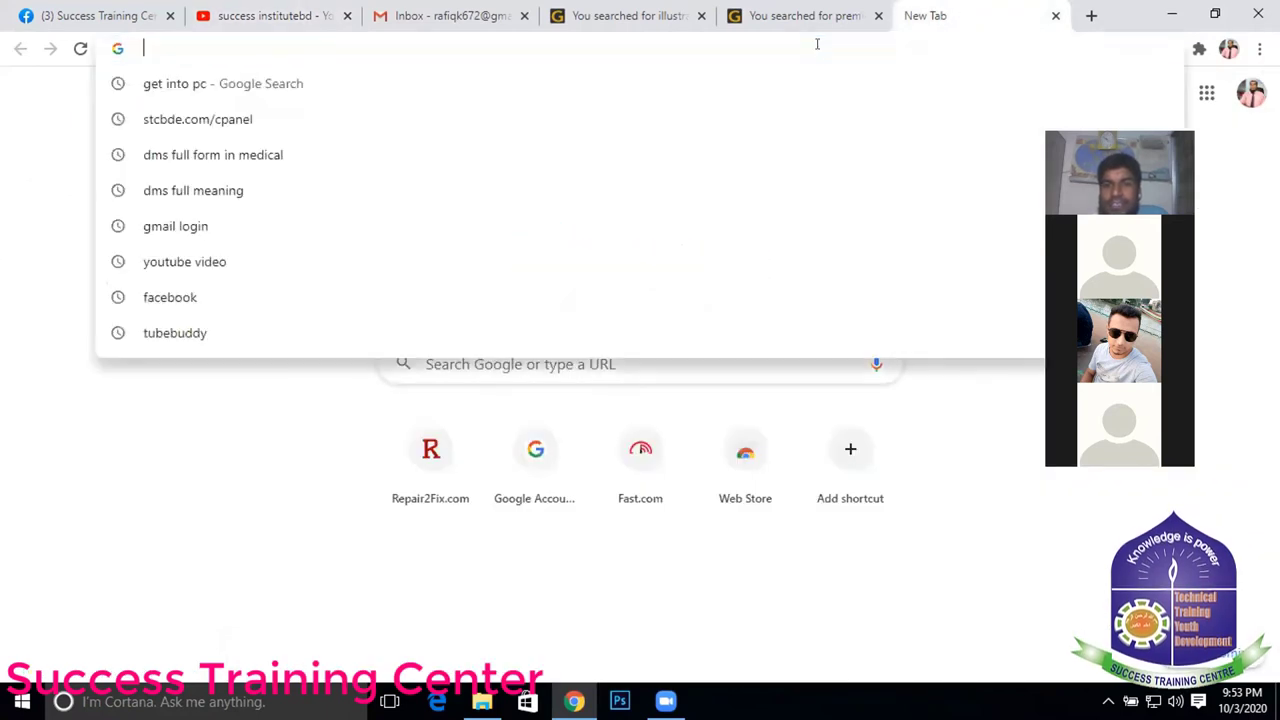
text(va)
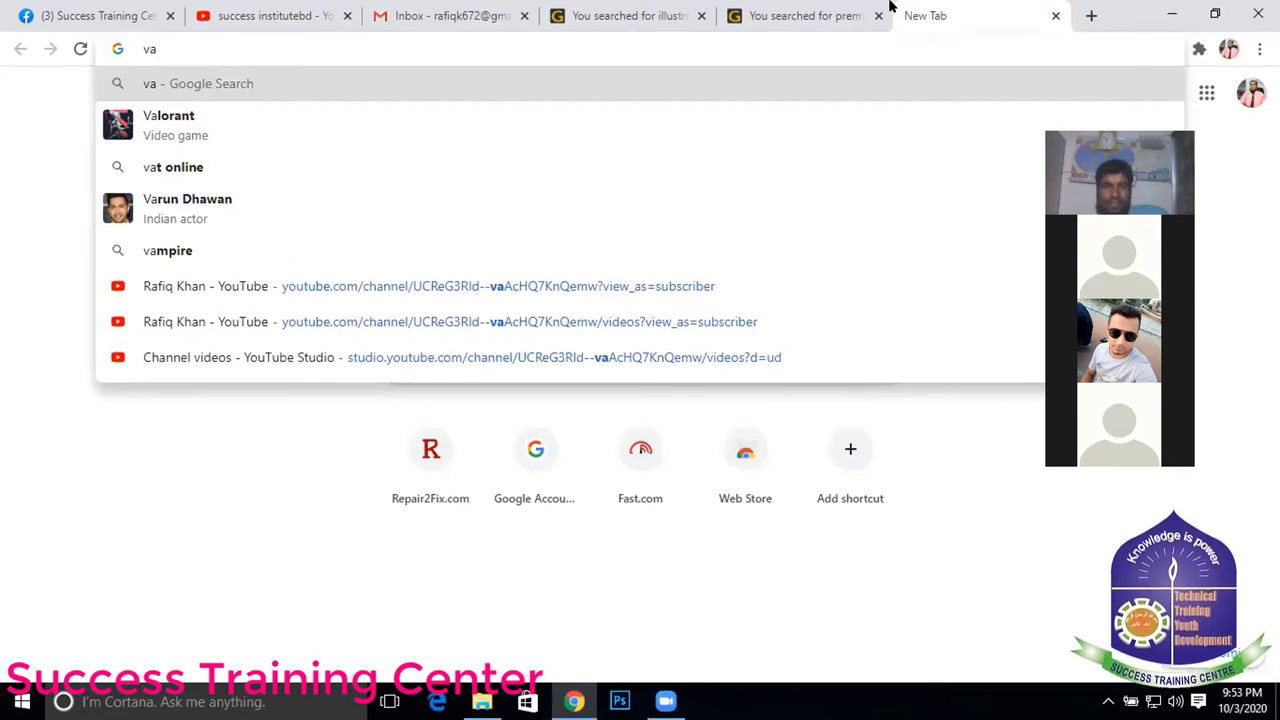
key(BackSpace)
key(BackSpace)
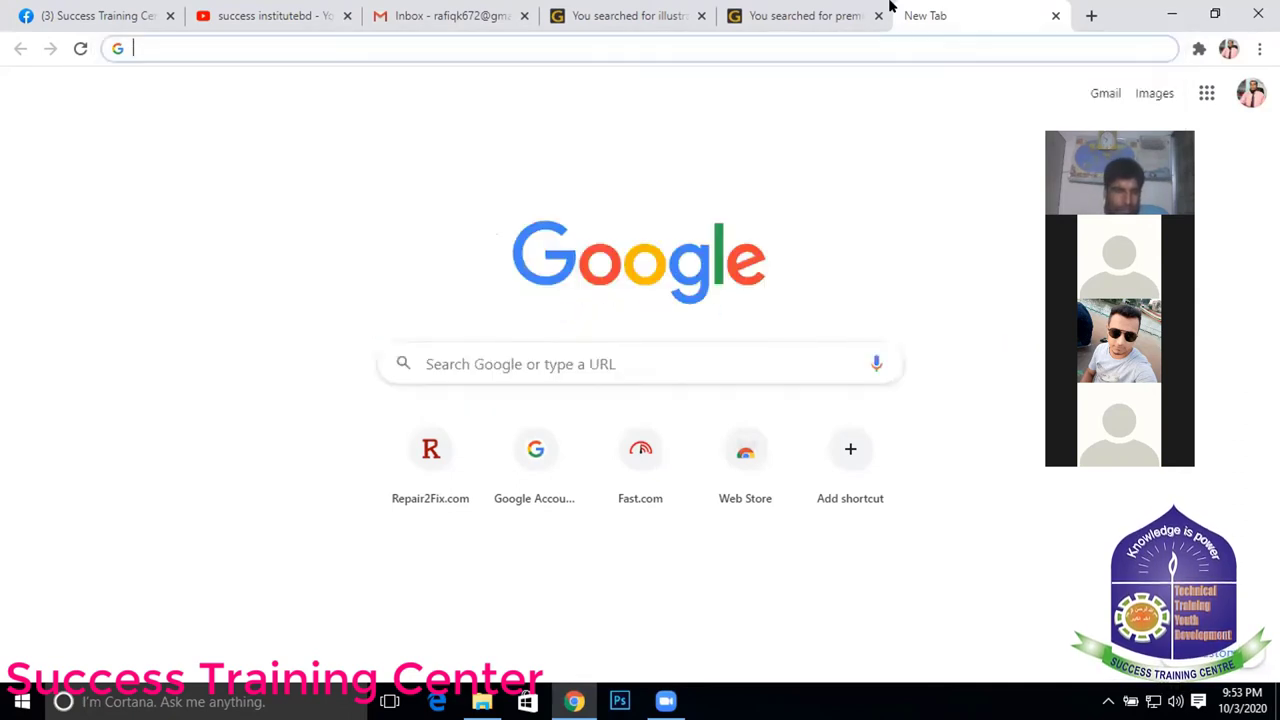
text(can)
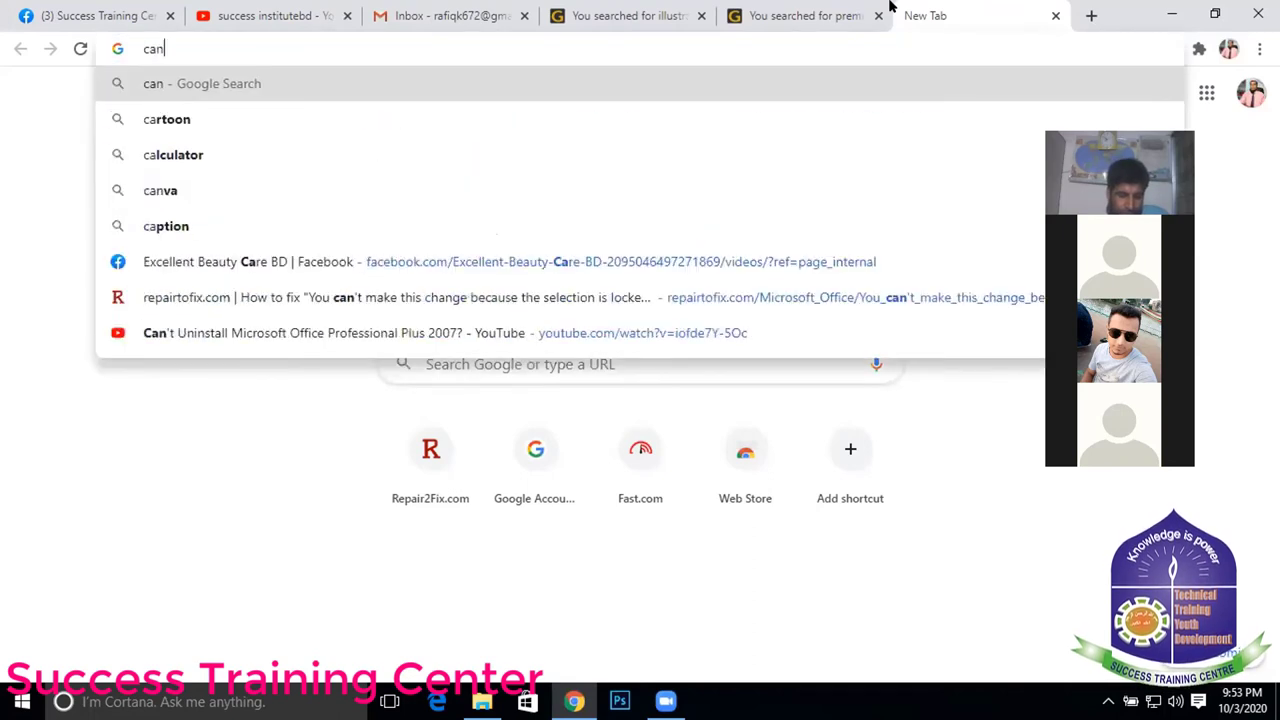
text(va)
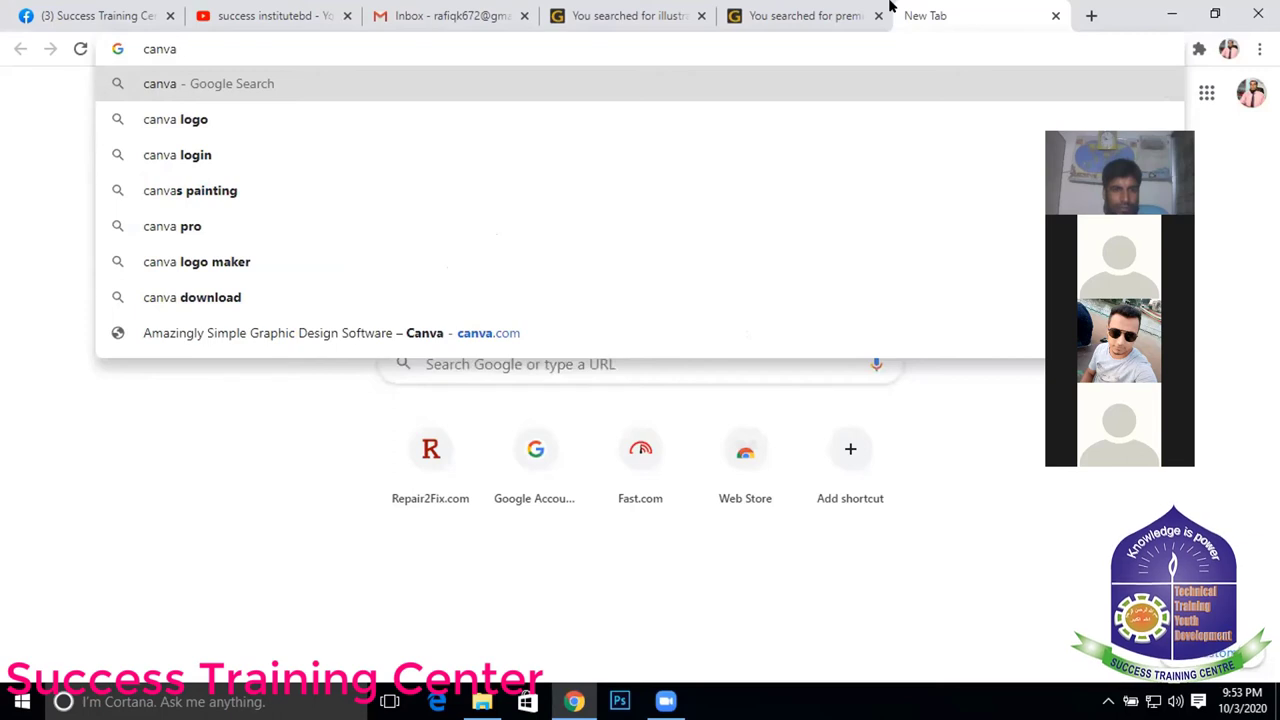
text(.)
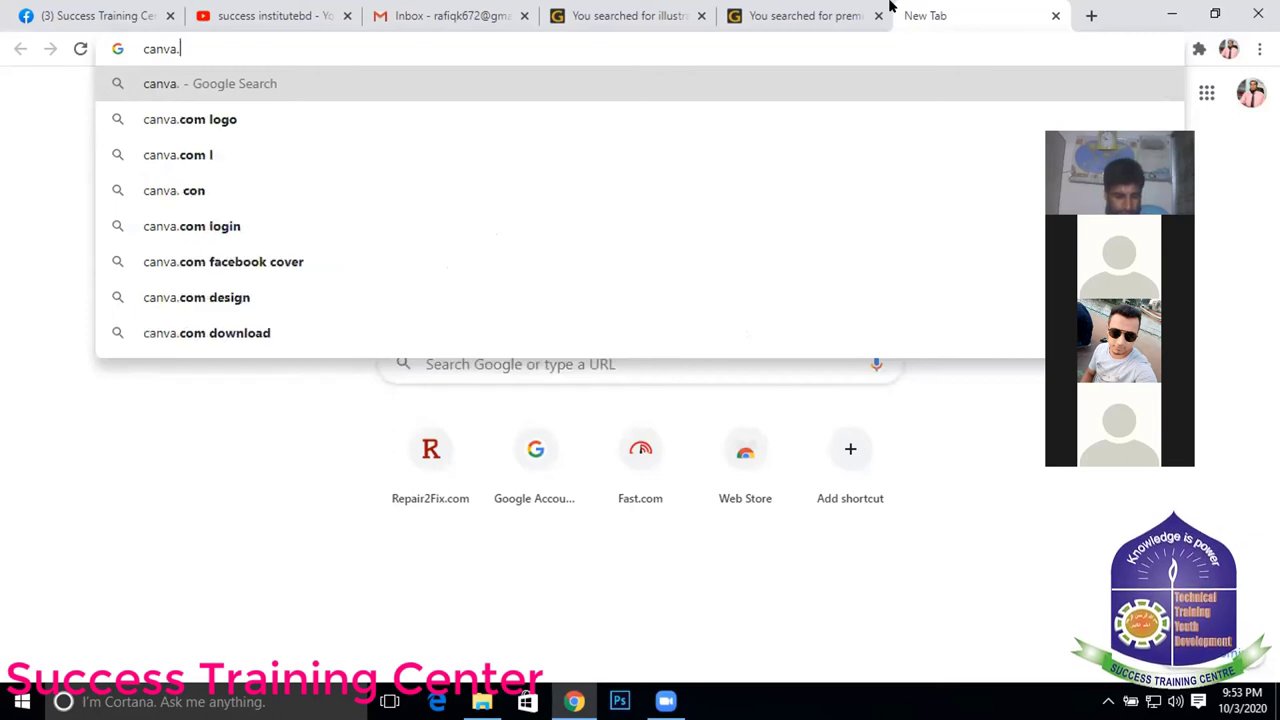
text(com)
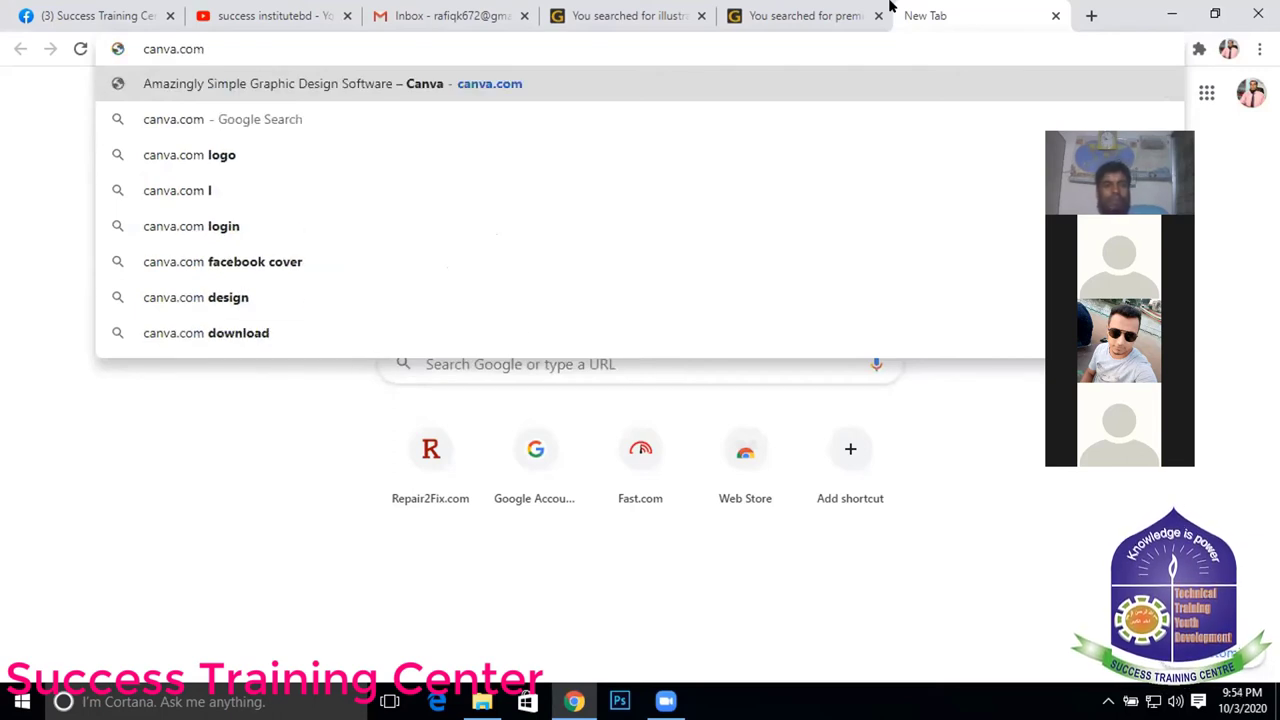
key(Return)
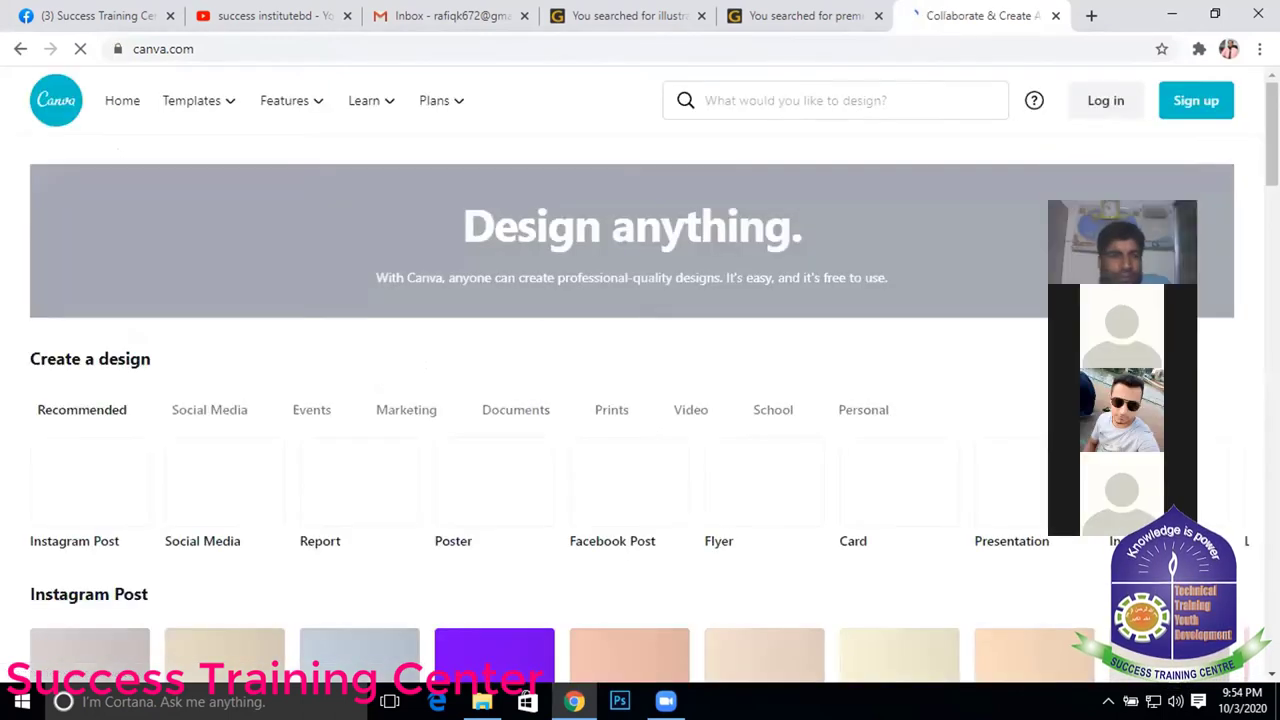
scroll(406, 283, down, 2)
scroll(189, 323, down, 3)
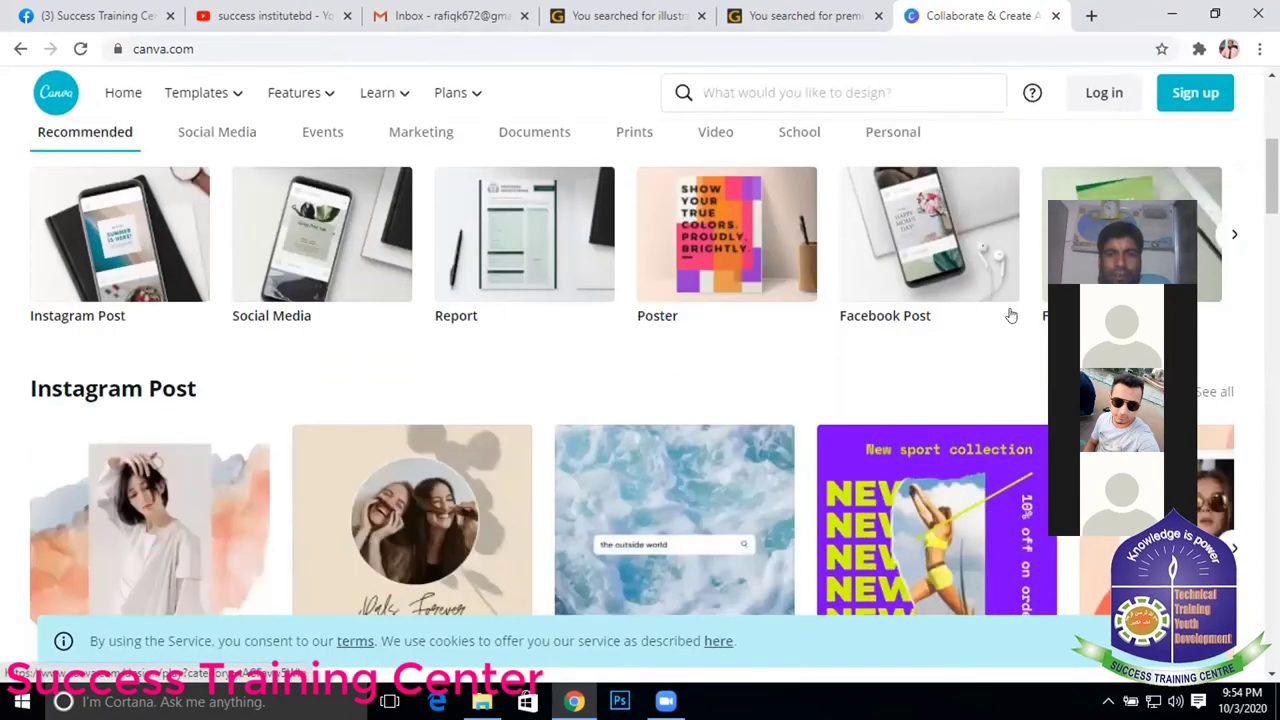
scroll(400, 335, up, 5)
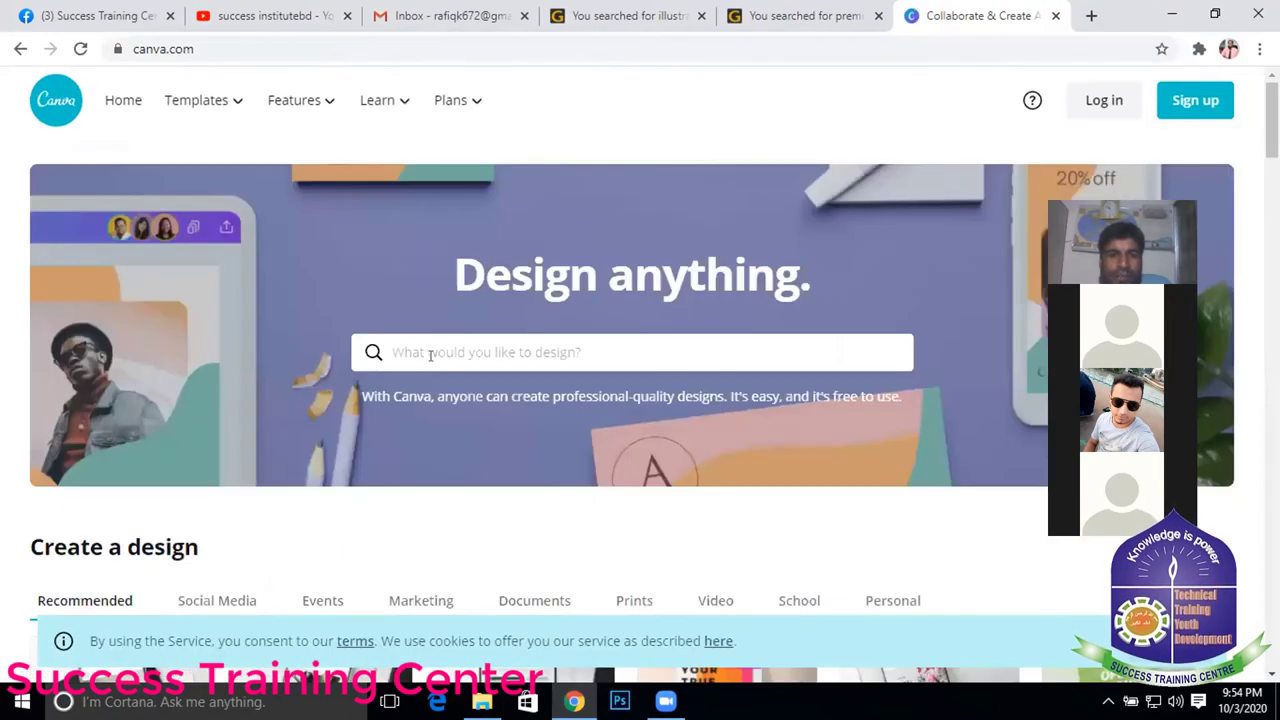
scroll(428, 349, down, 5)
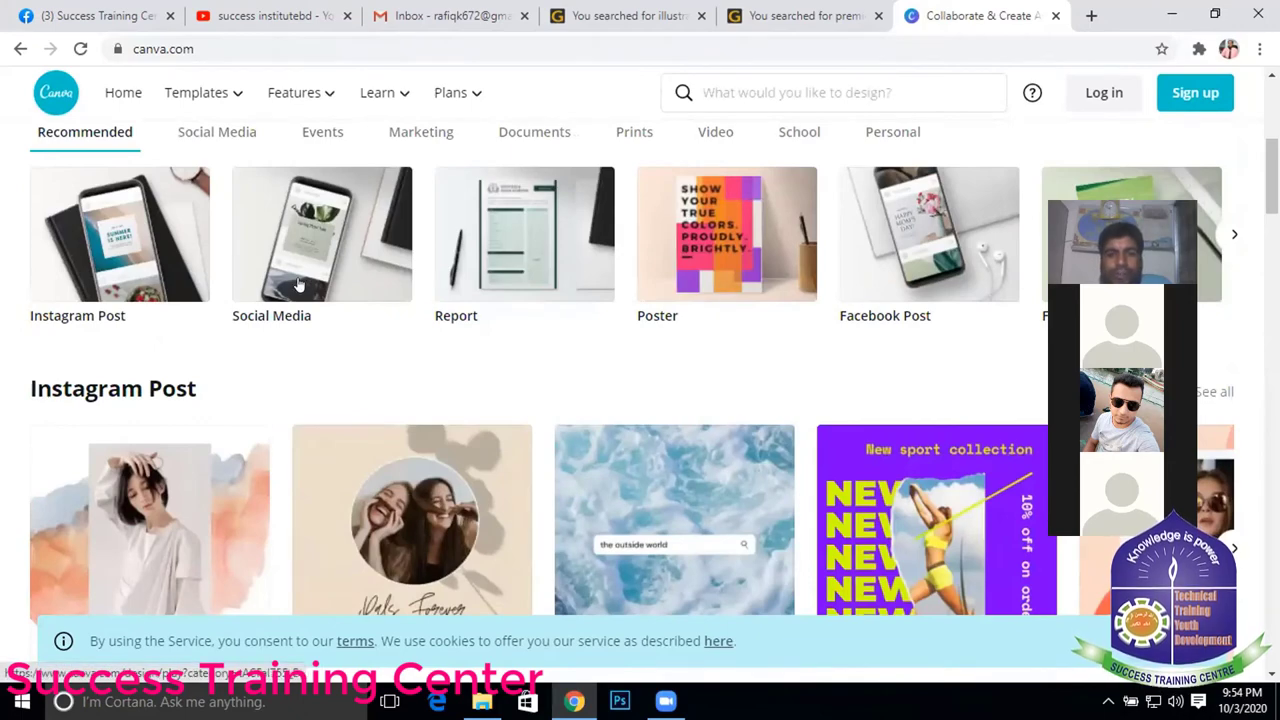
scroll(298, 286, down, 4)
scroll(394, 323, down, 5)
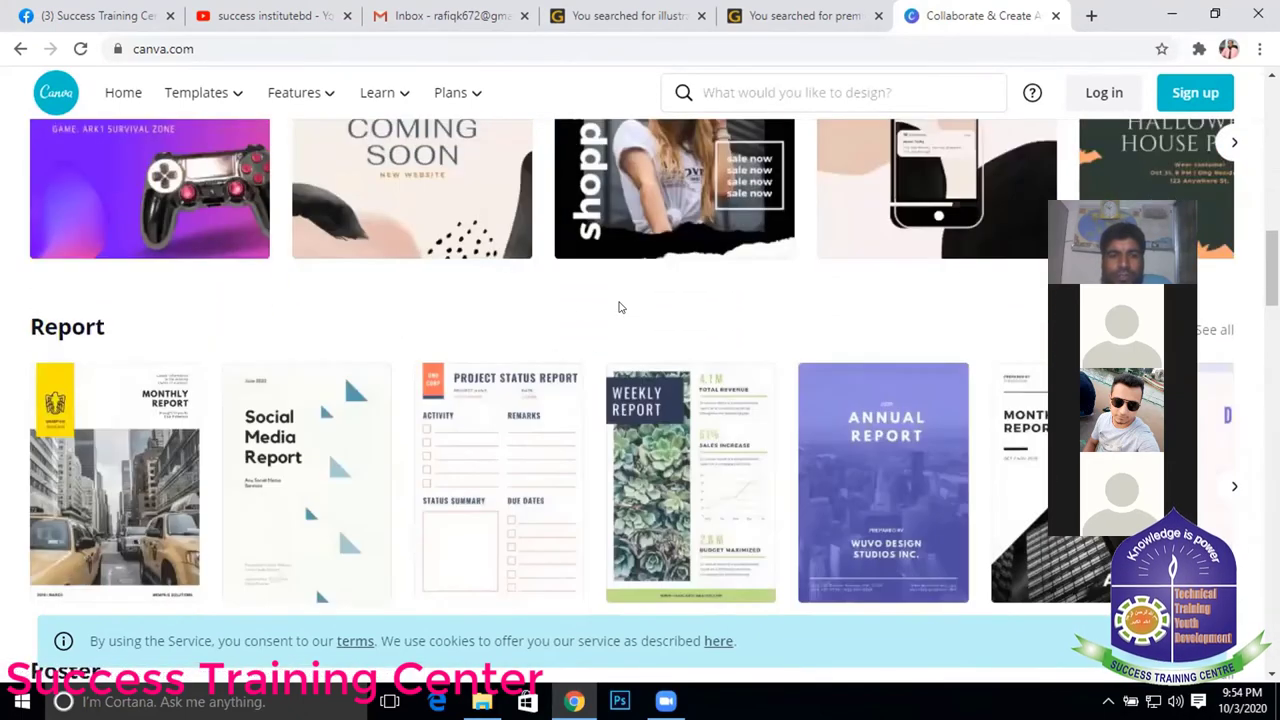
scroll(396, 323, down, 2)
scroll(396, 323, down, 2)
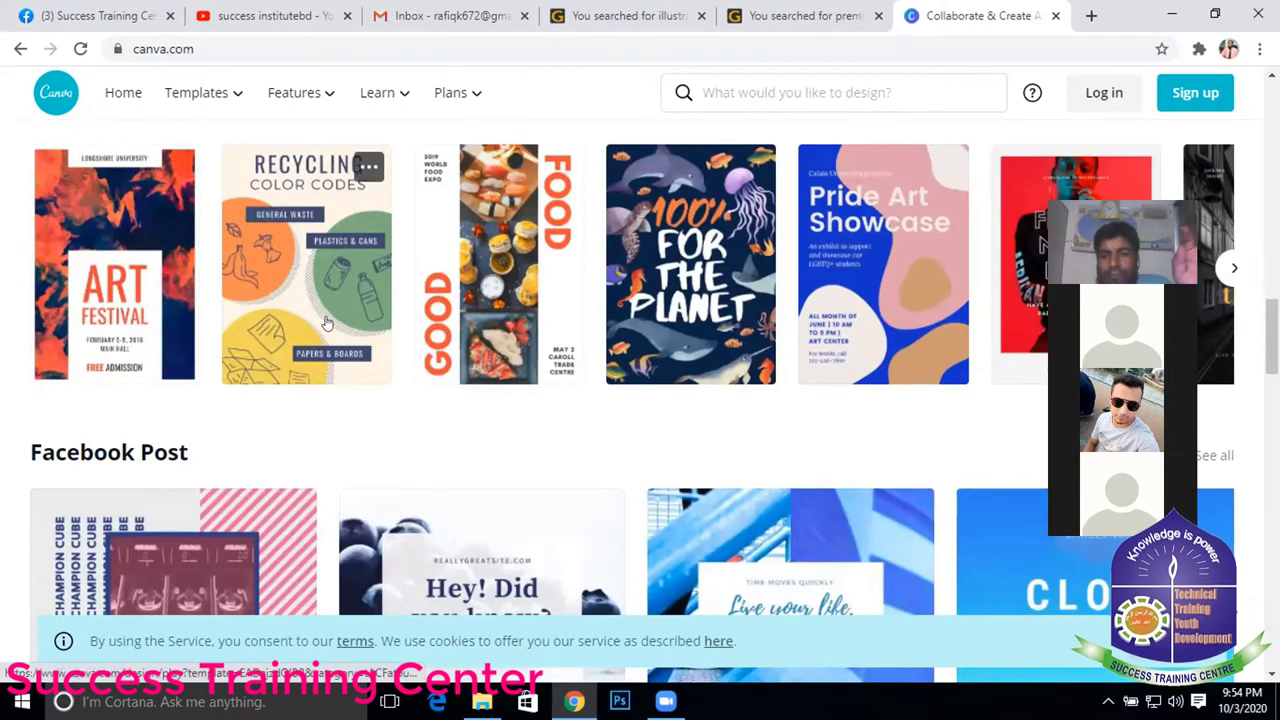
scroll(326, 322, down, 1)
scroll(328, 320, down, 5)
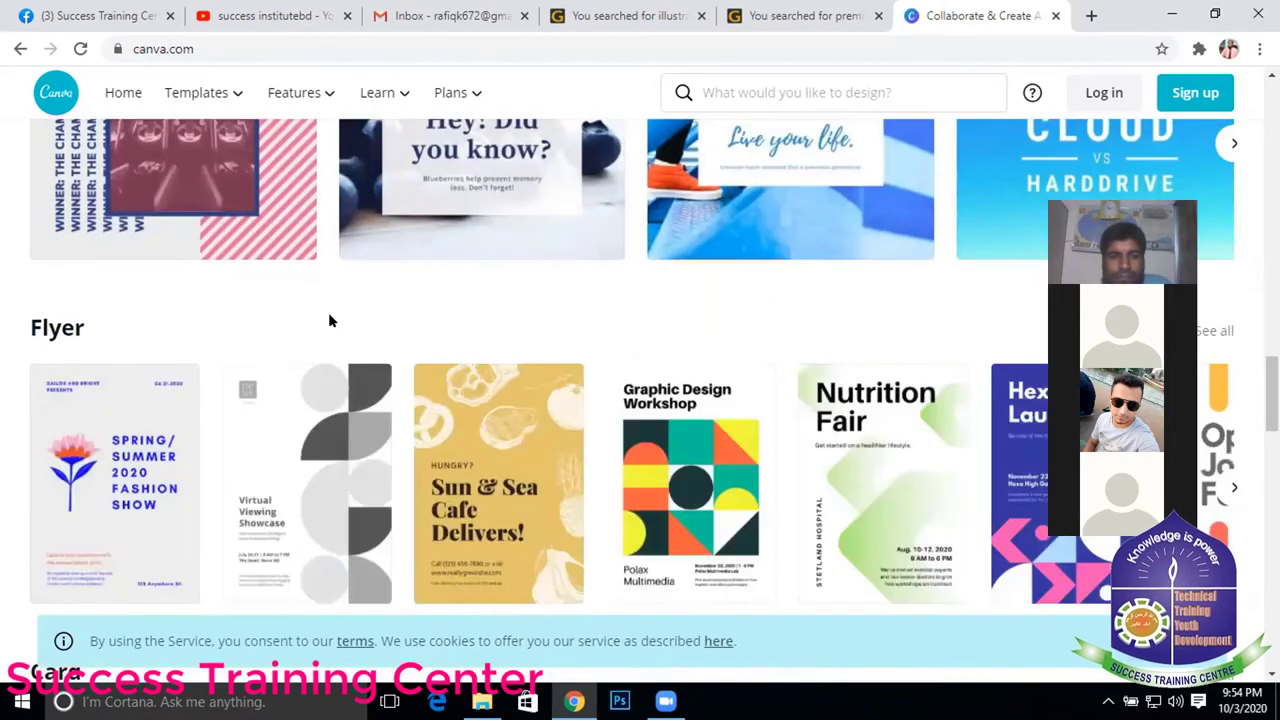
scroll(328, 320, down, 1)
scroll(208, 402, down, 4)
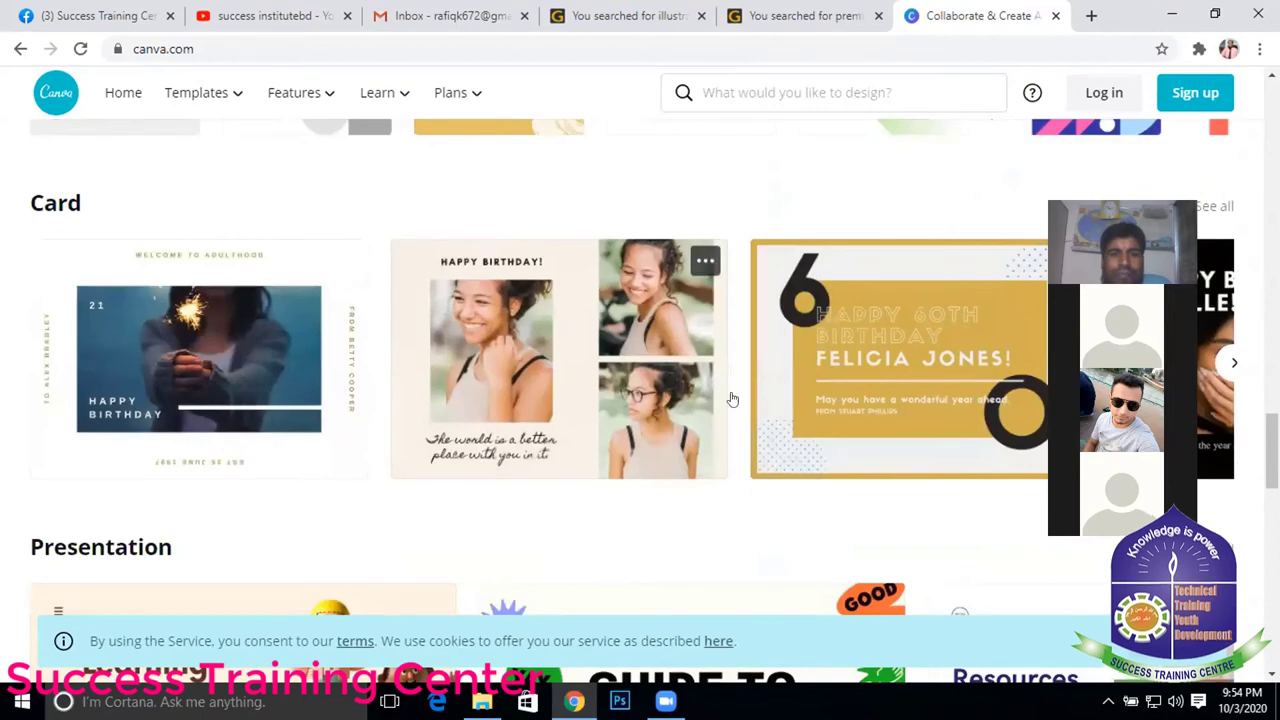
scroll(728, 400, down, 6)
scroll(418, 398, down, 5)
scroll(418, 398, up, 5)
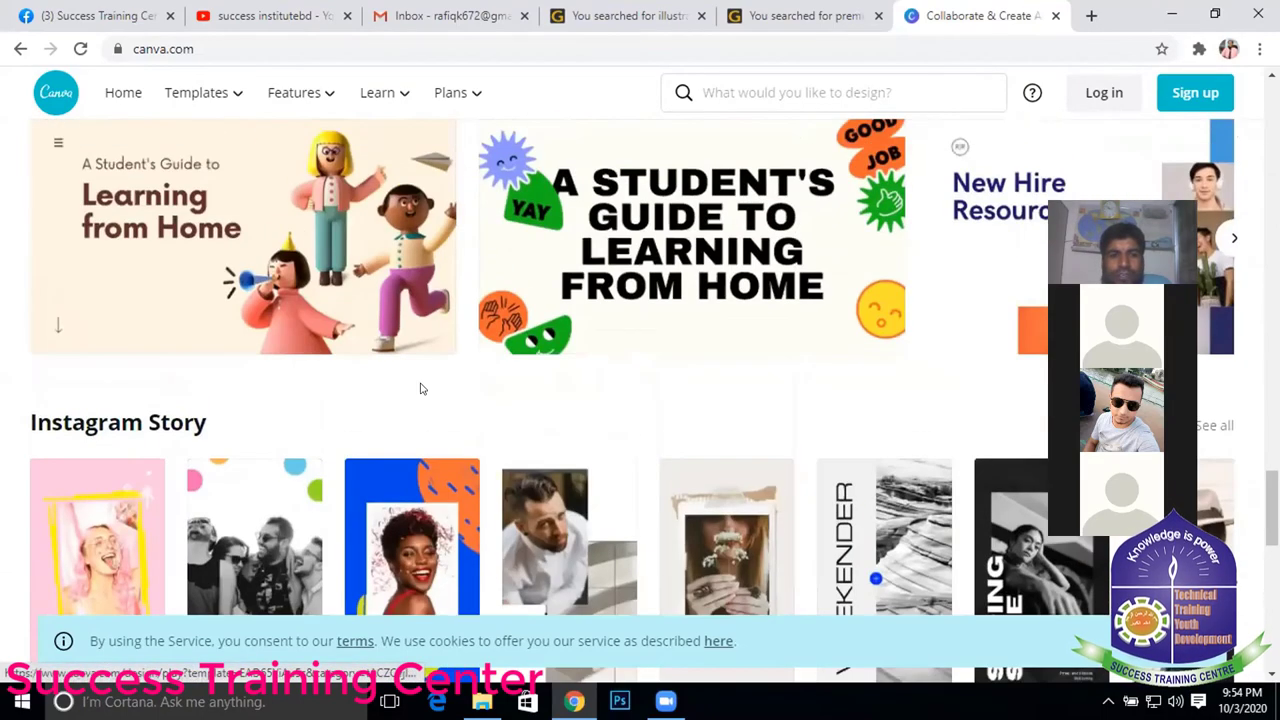
scroll(420, 386, up, 1)
scroll(497, 440, down, 2)
scroll(514, 414, down, 5)
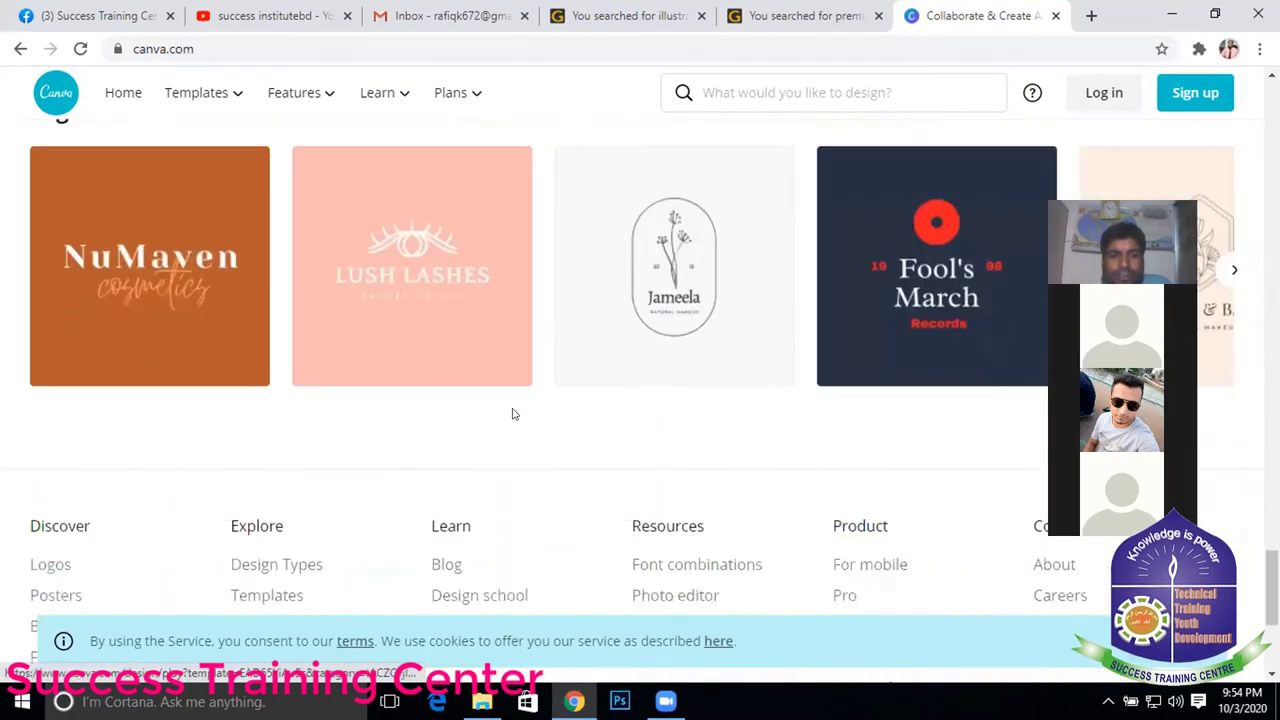
scroll(588, 403, down, 3)
scroll(785, 415, up, 5)
scroll(700, 420, up, 4)
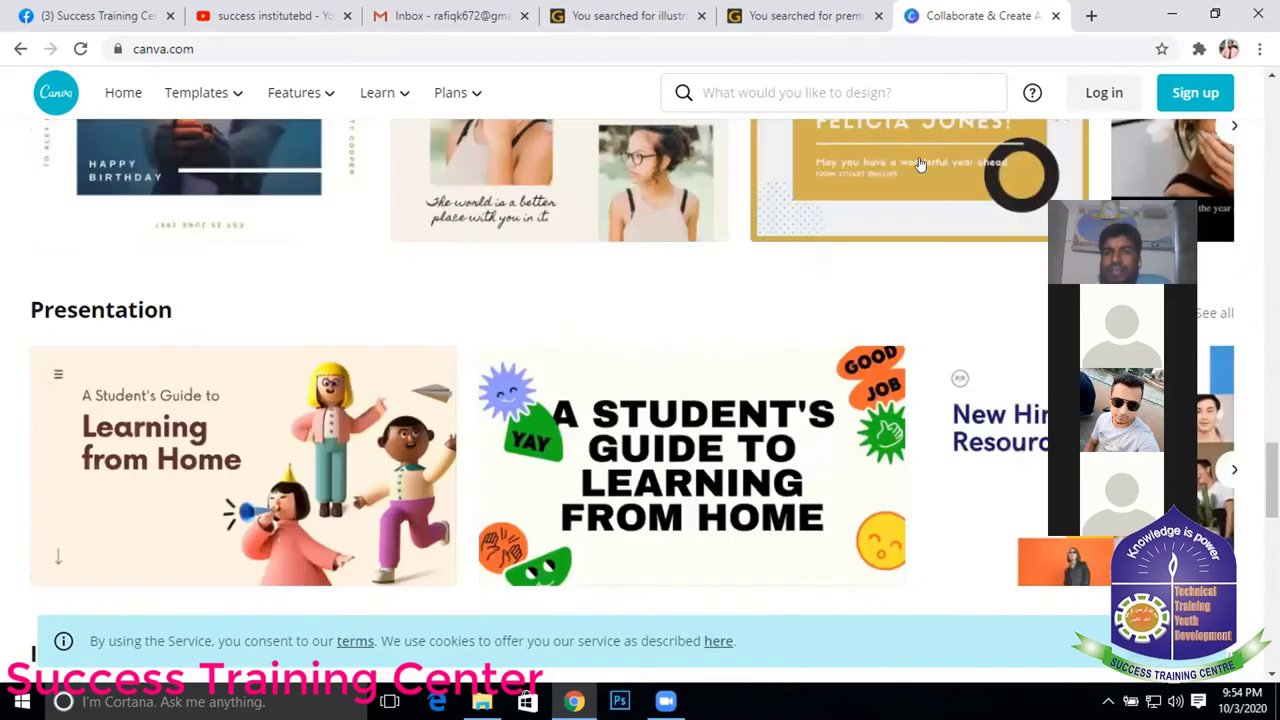
scroll(620, 430, up, 4)
scroll(552, 442, up, 3)
scroll(552, 442, up, 5)
scroll(400, 420, up, 5)
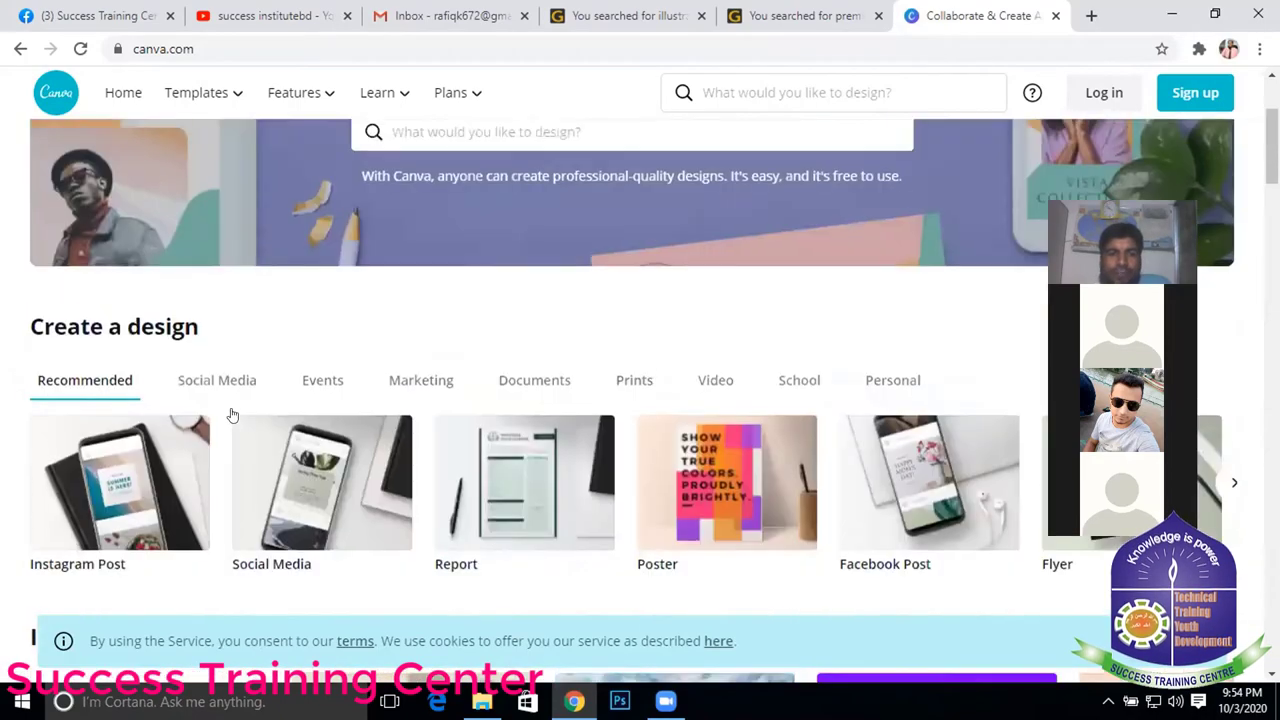
scroll(884, 170, up, 3)
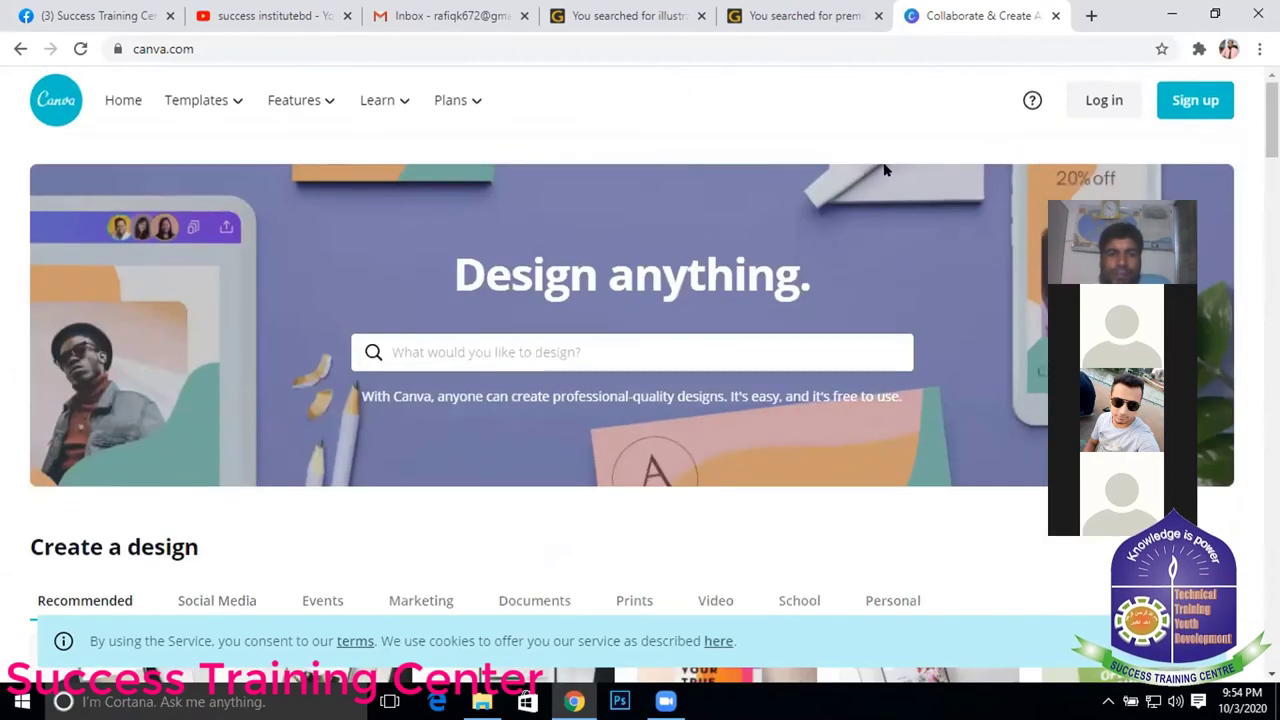
- Start a Google search for 'fiverr profile' in a fresh tab
click(1099, 16)
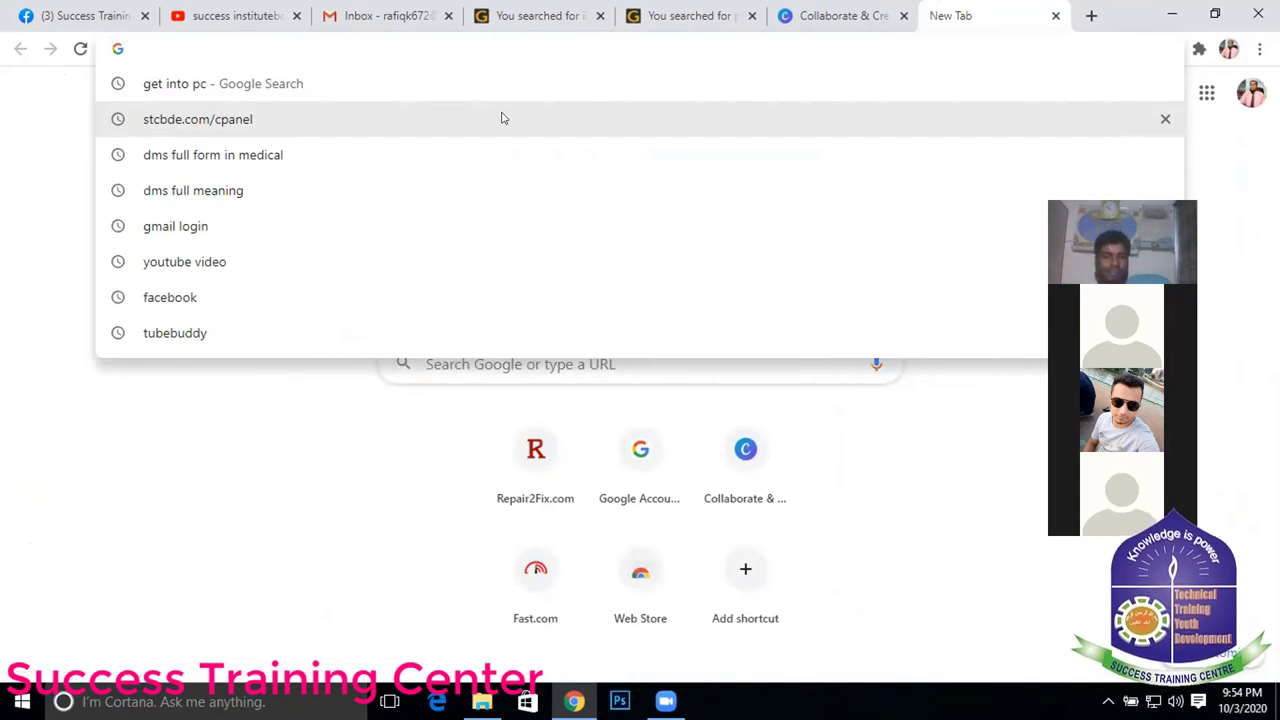
text(f)
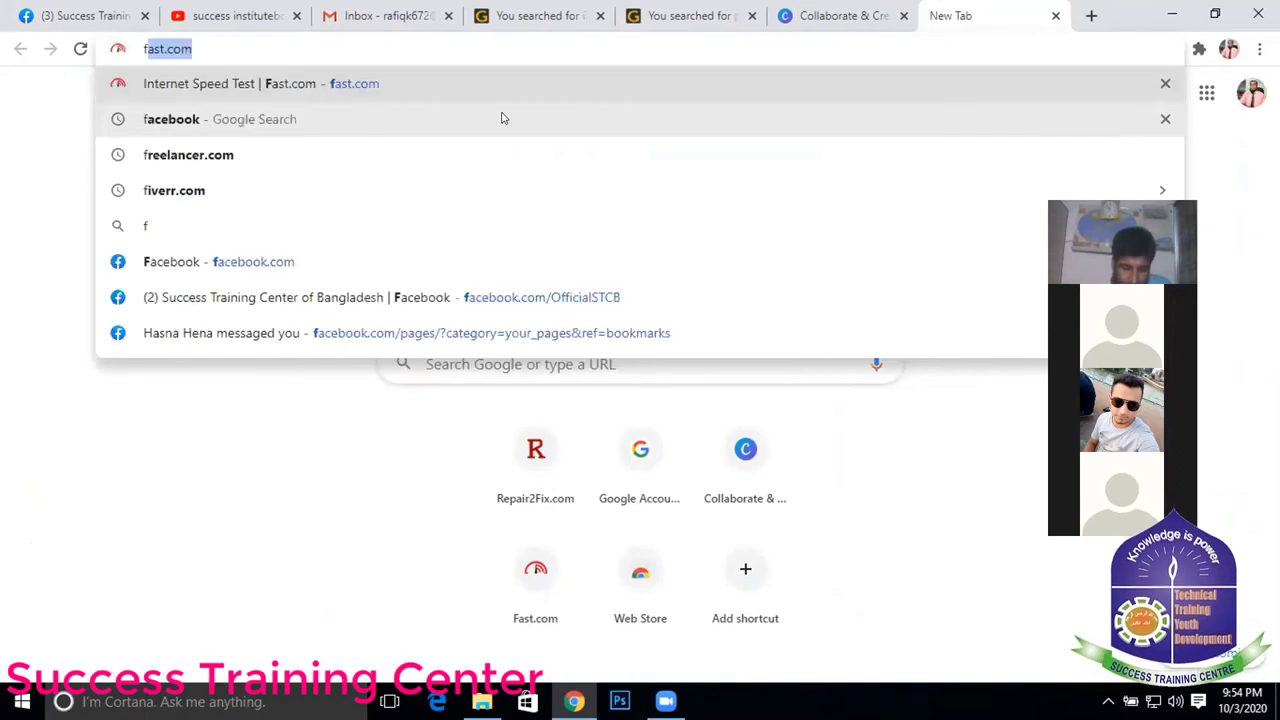
text(iverr )
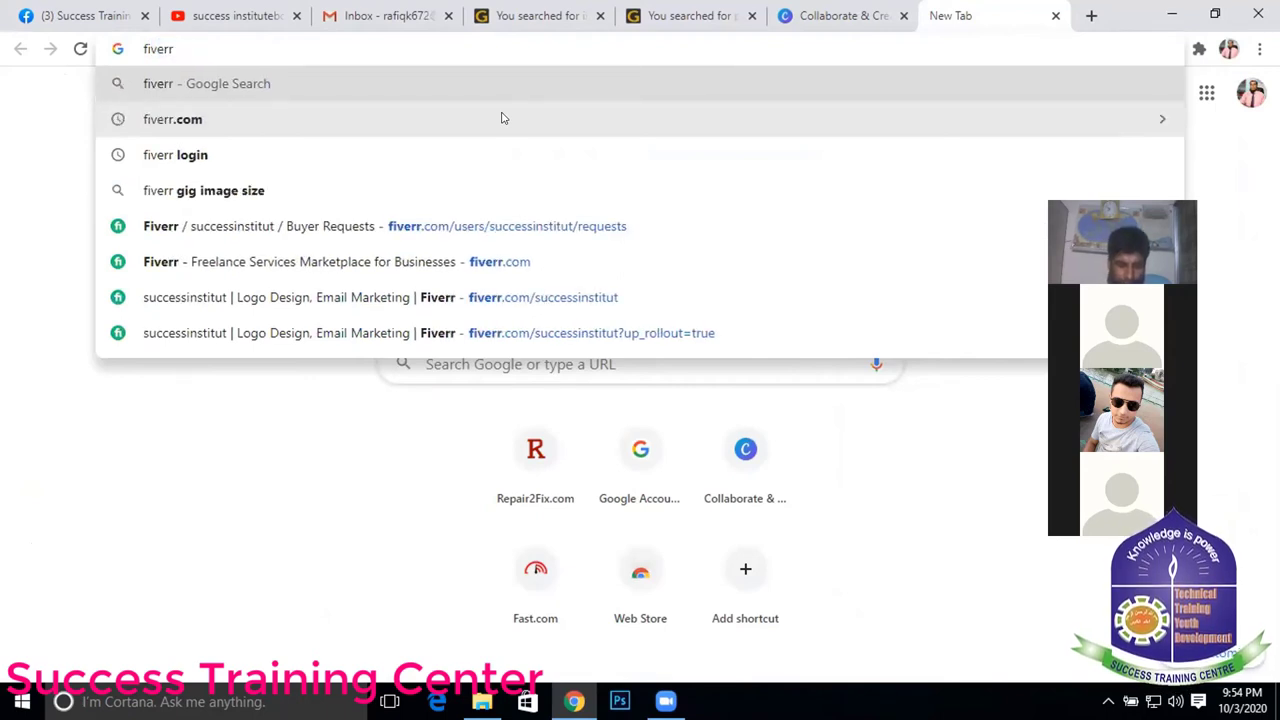
text(pro)
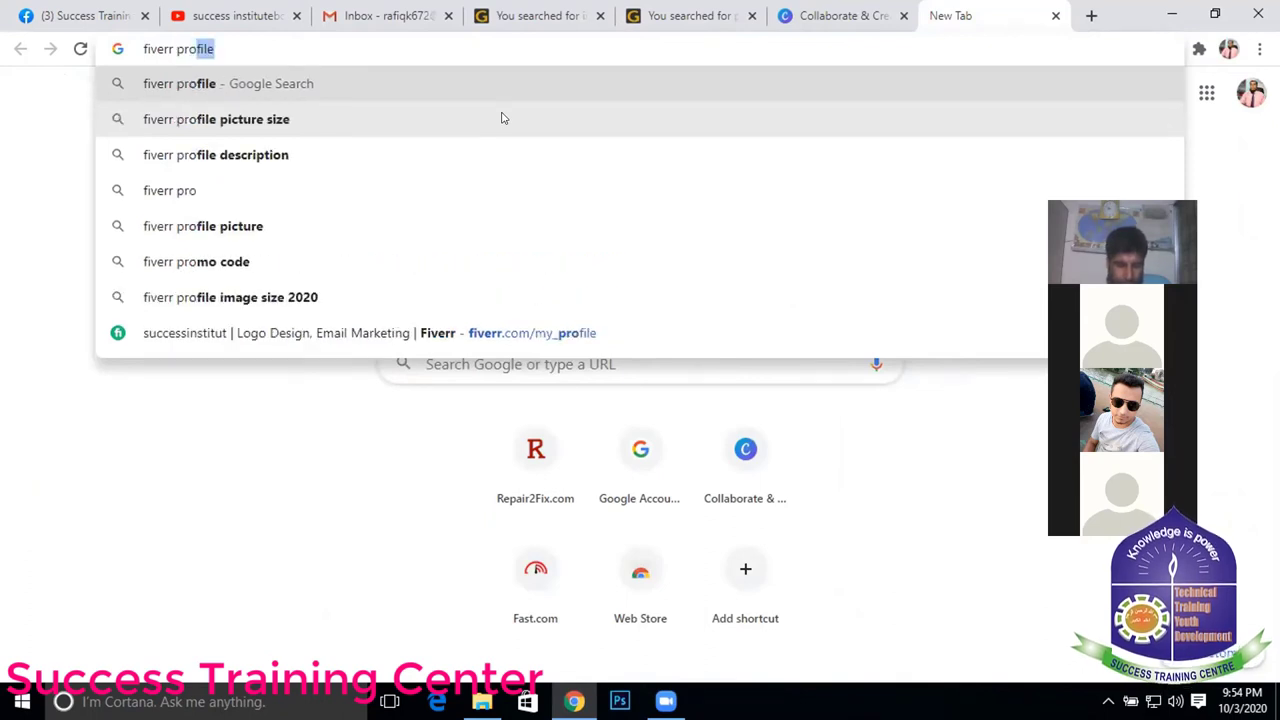
text(fil)
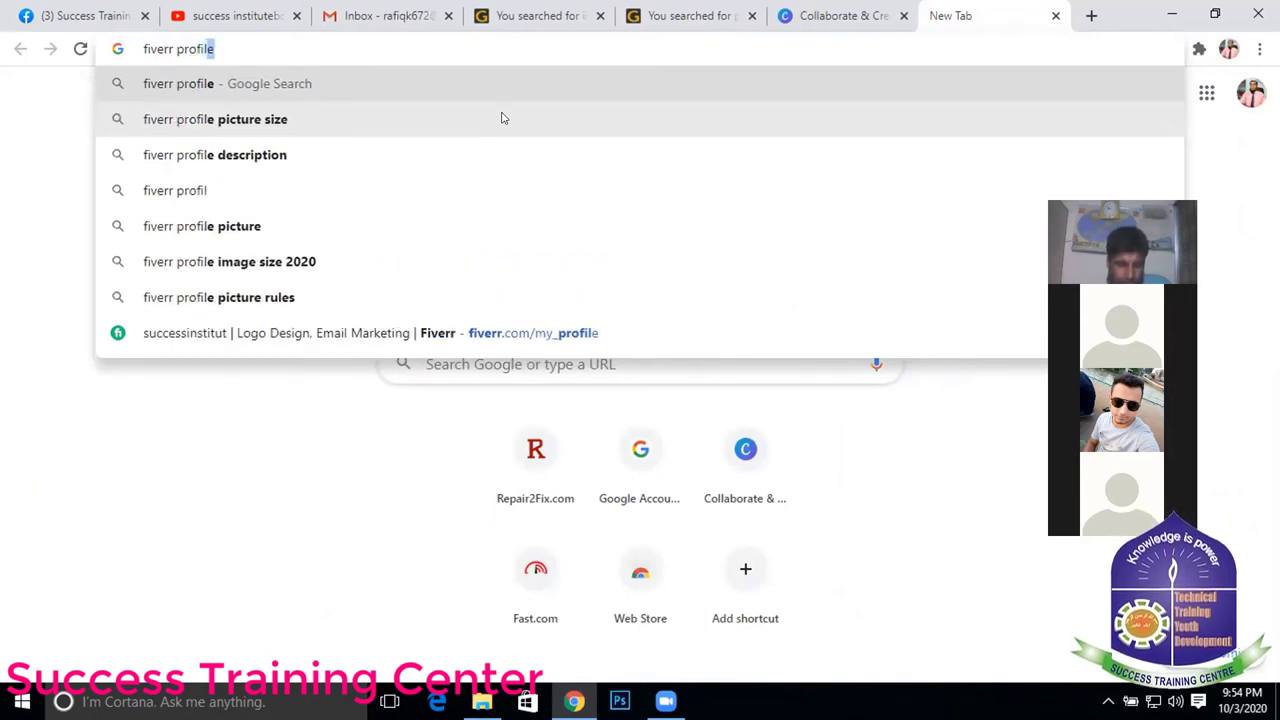
text(e)
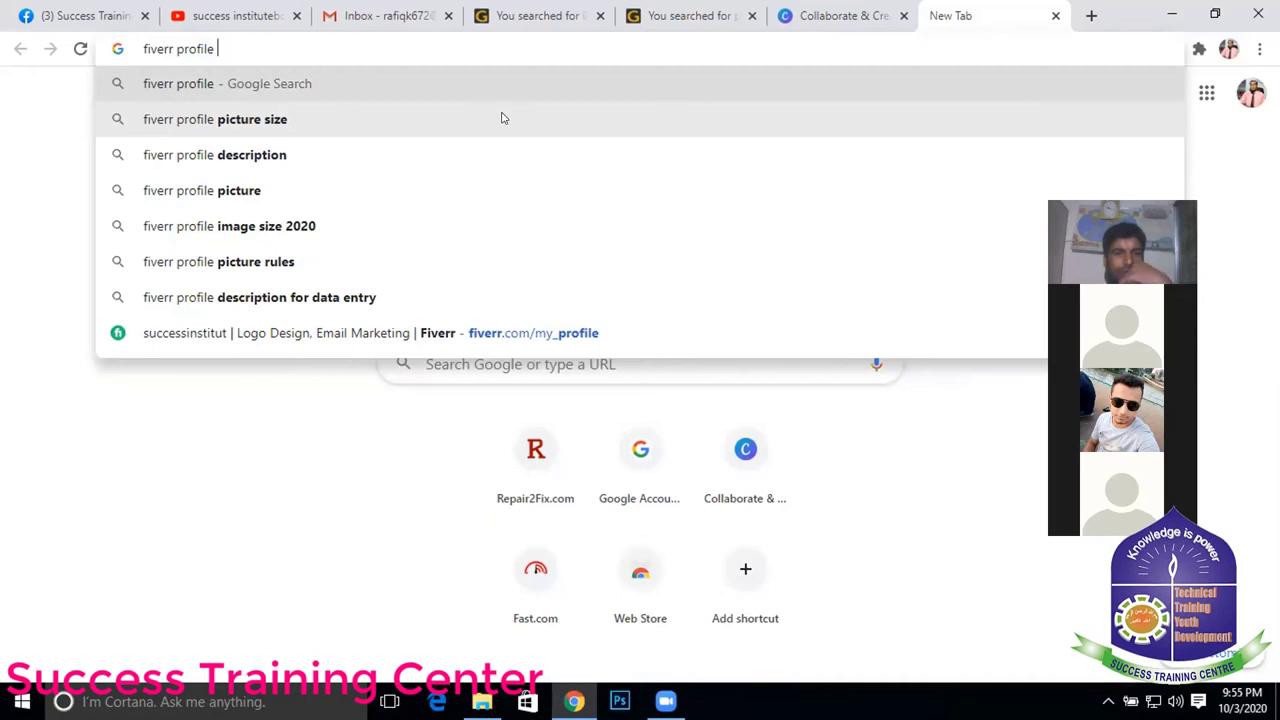
- Search Google for fiverr profile picture size and highlight the 250×250 minimum in the answer
click(299, 119)
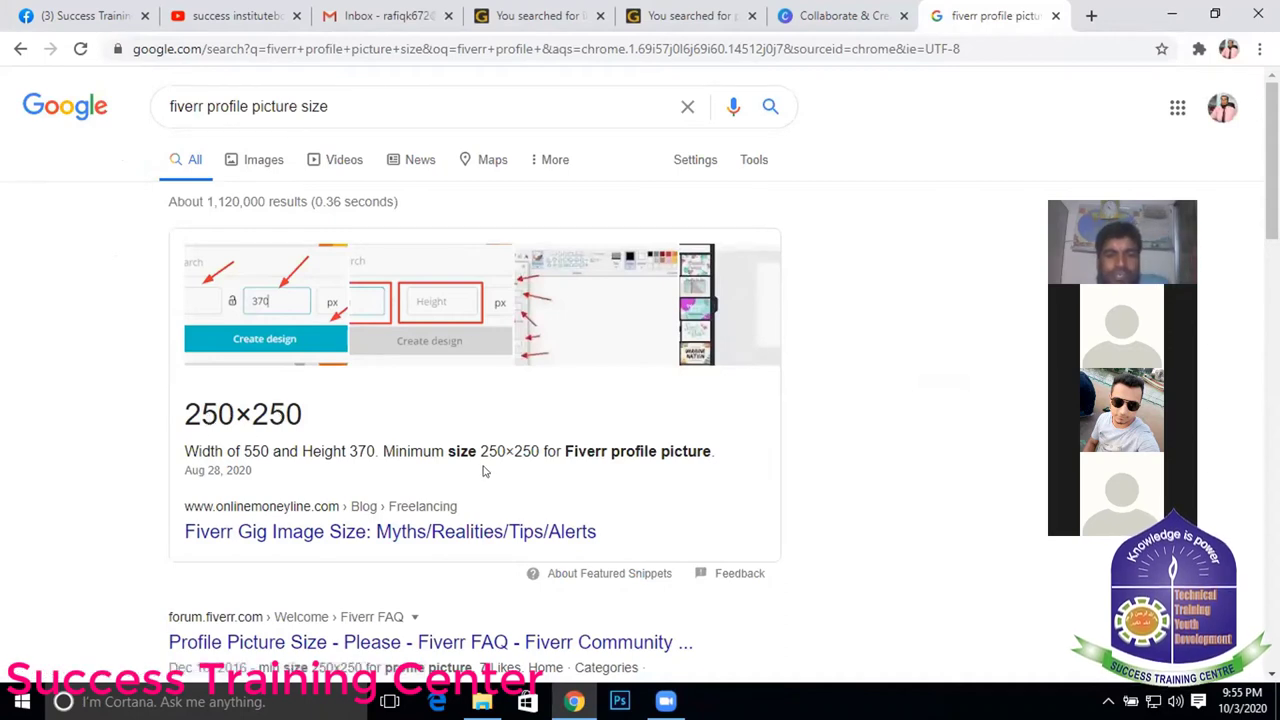
drag(478, 446, 651, 446)
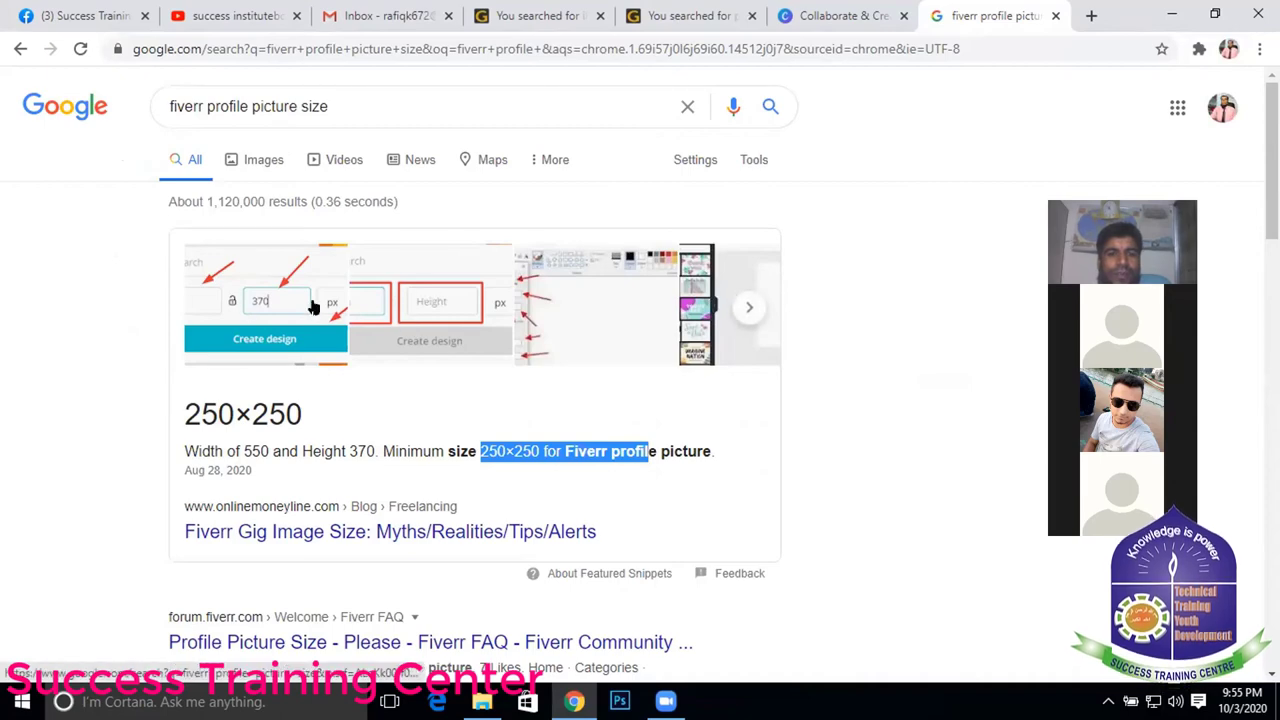
scroll(474, 349, down, 5)
scroll(279, 431, up, 1)
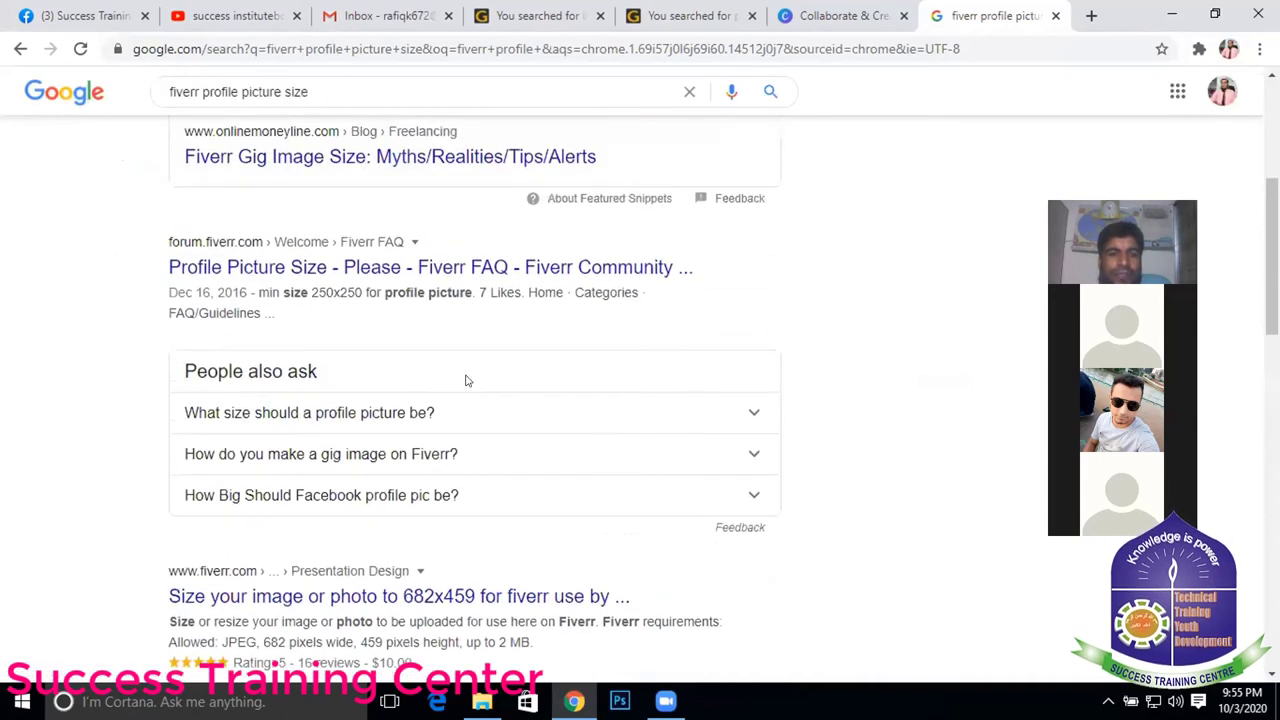
scroll(470, 375, up, 5)
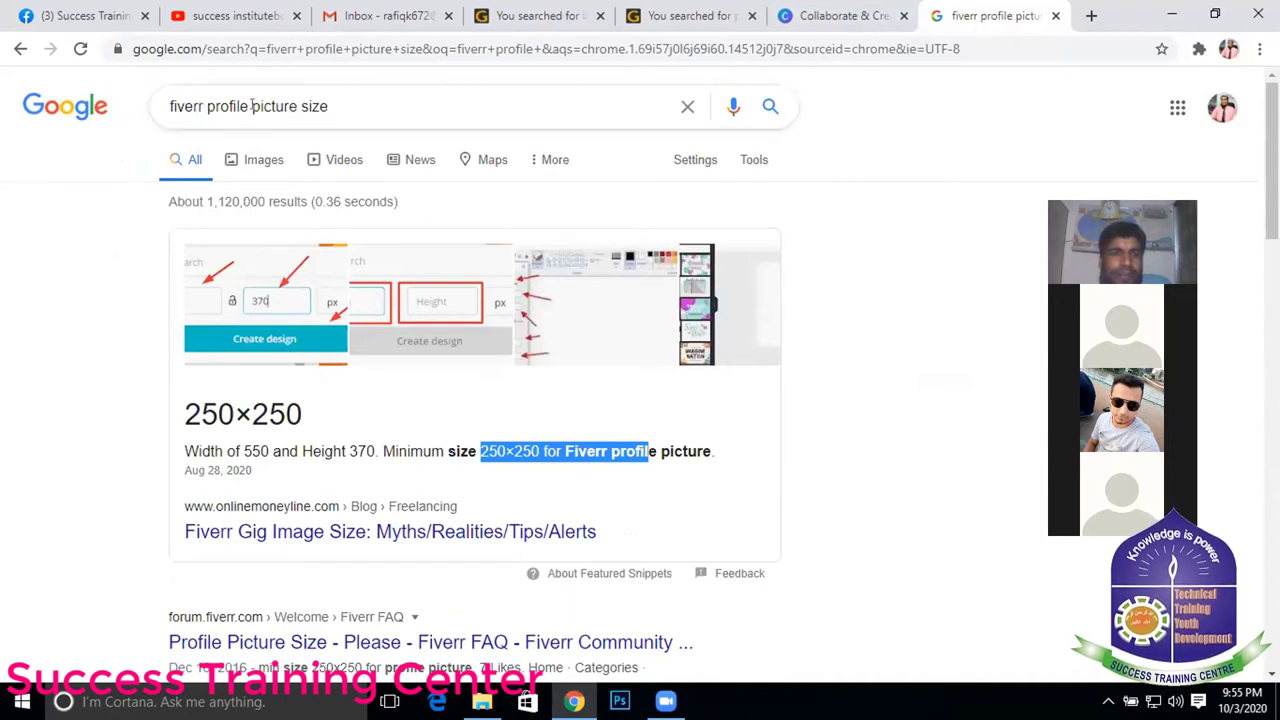
- Change the search to 'fiverr gig image size' and highlight 370 Pixels Height and 550 Pixels
drag(206, 106, 292, 115)
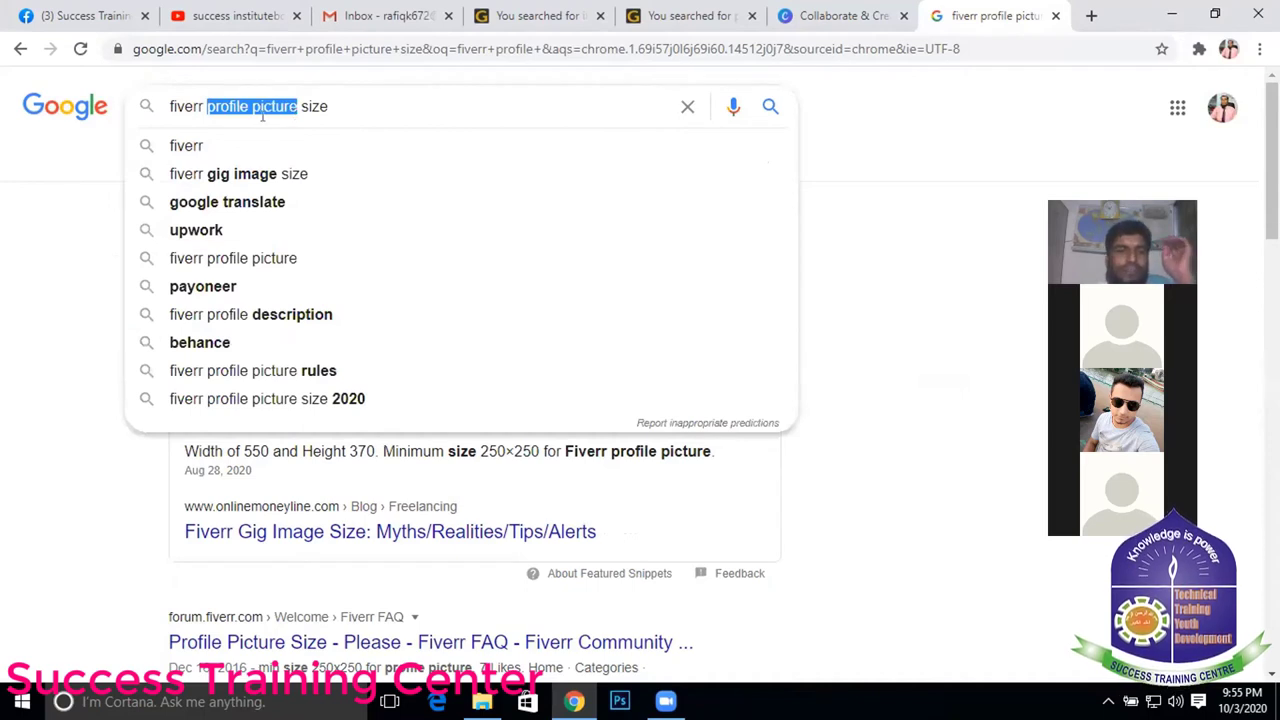
click(287, 175)
click(287, 175)
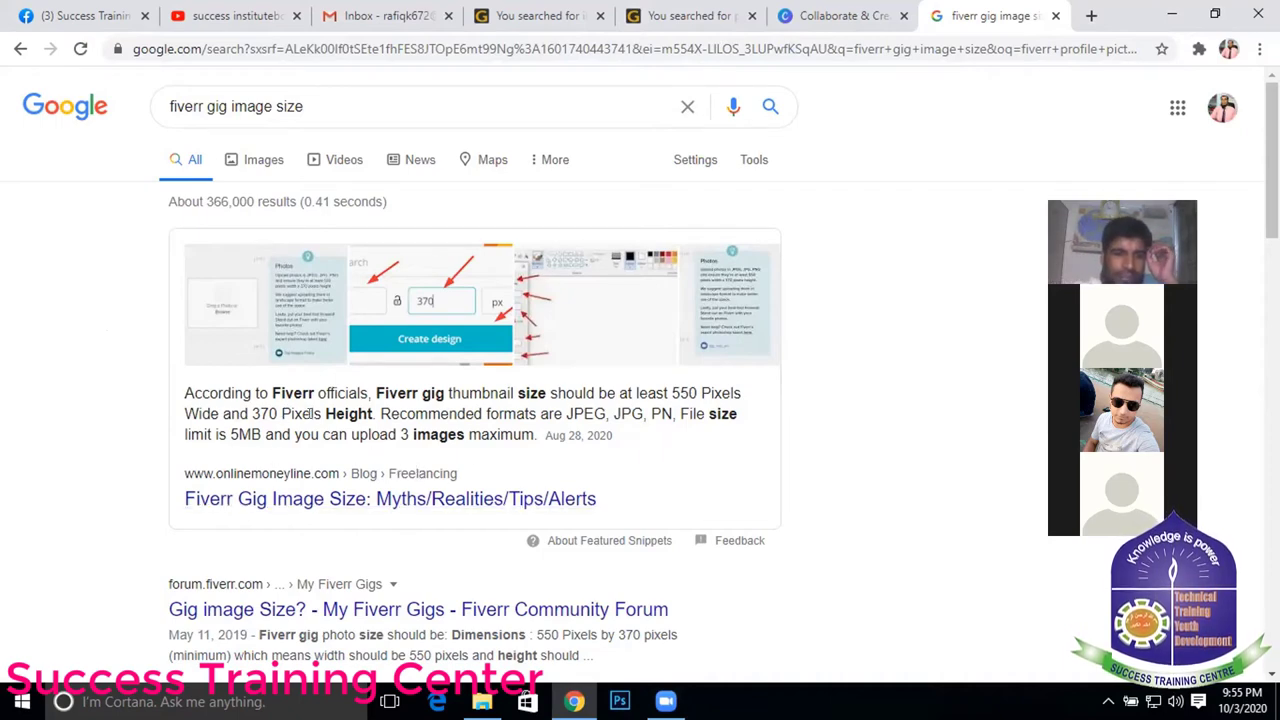
drag(249, 412, 457, 413)
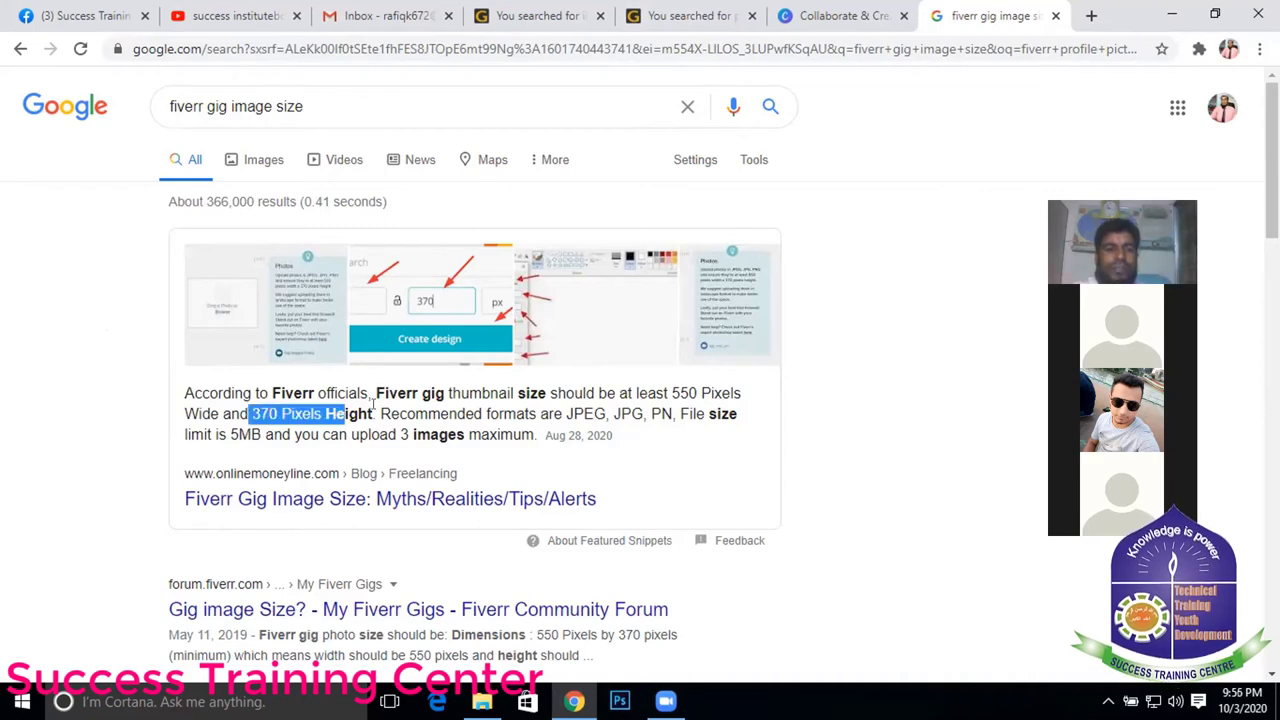
drag(672, 392, 743, 395)
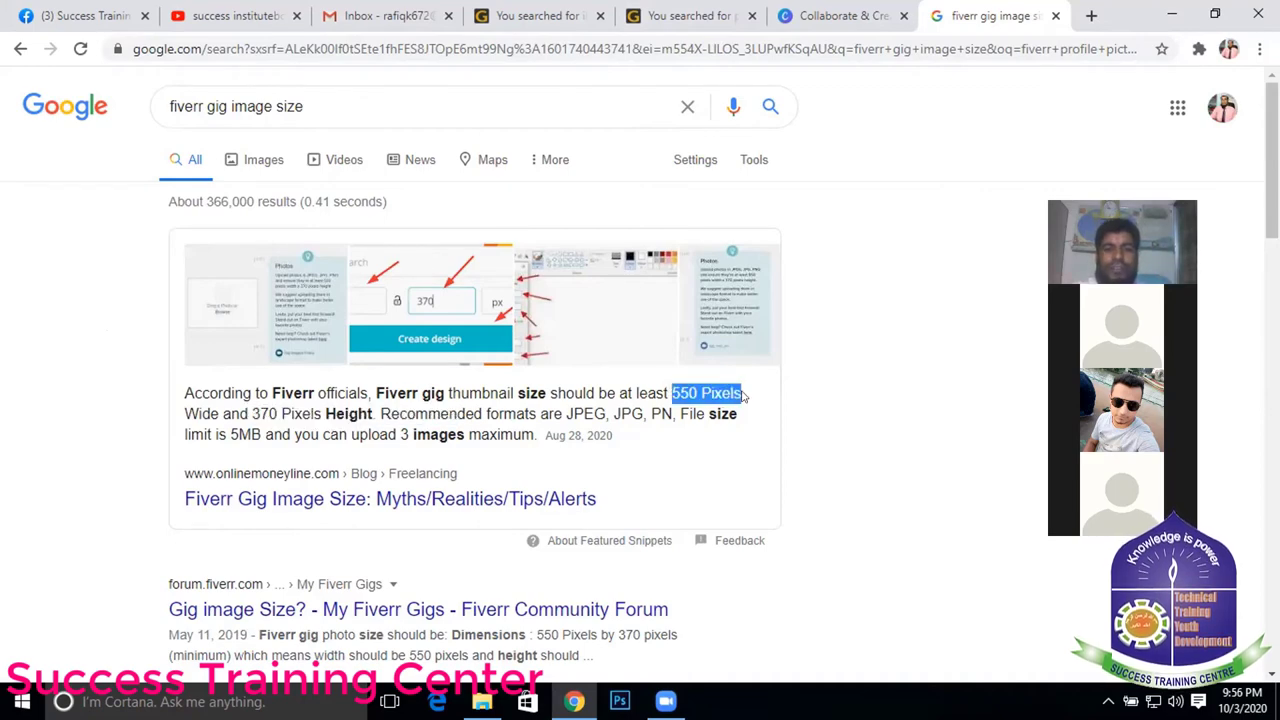
- Switch to the Canva tab and scroll the page
click(913, 12)
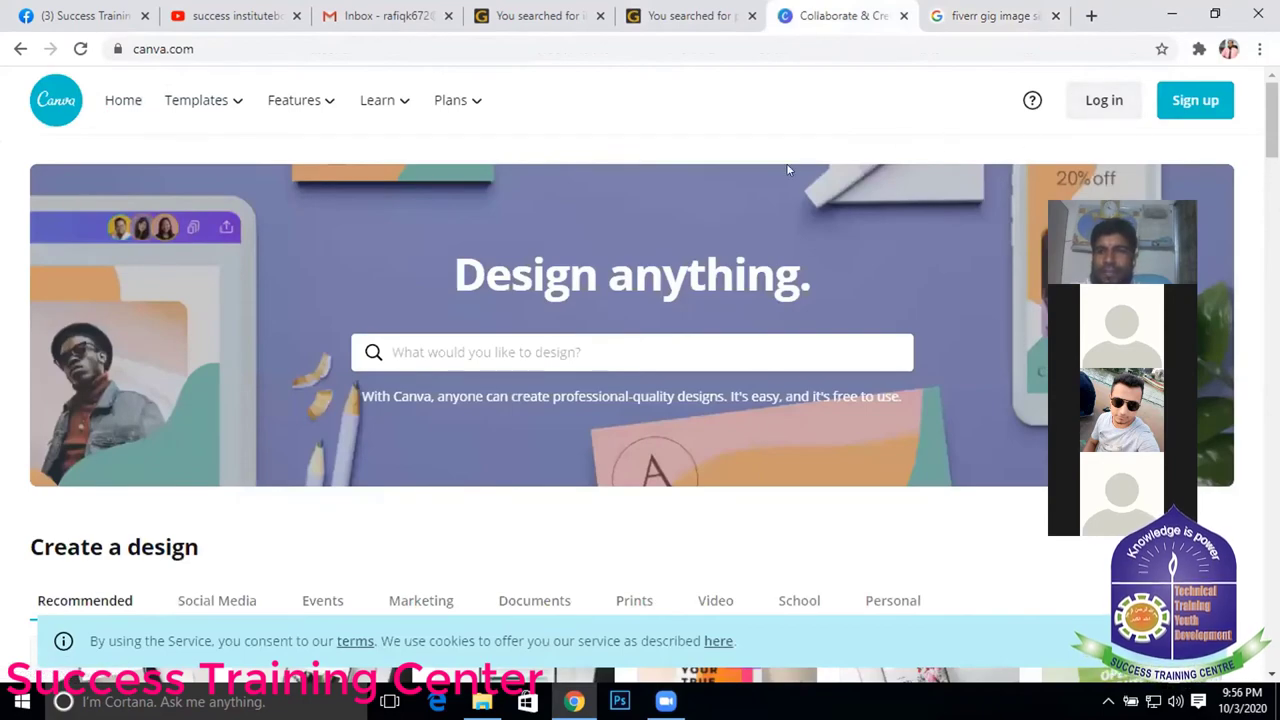
scroll(787, 170, down, 2)
scroll(1043, 126, up, 2)
scroll(475, 369, down, 2)
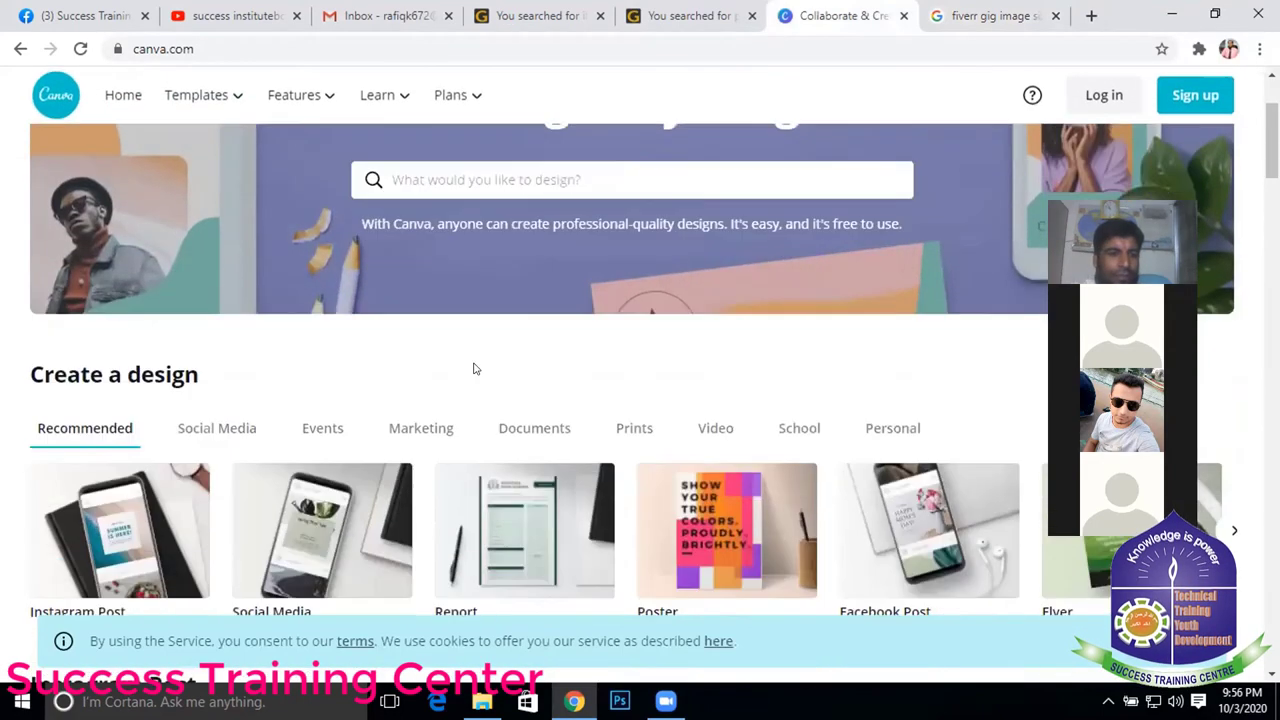
scroll(217, 337, up, 2)
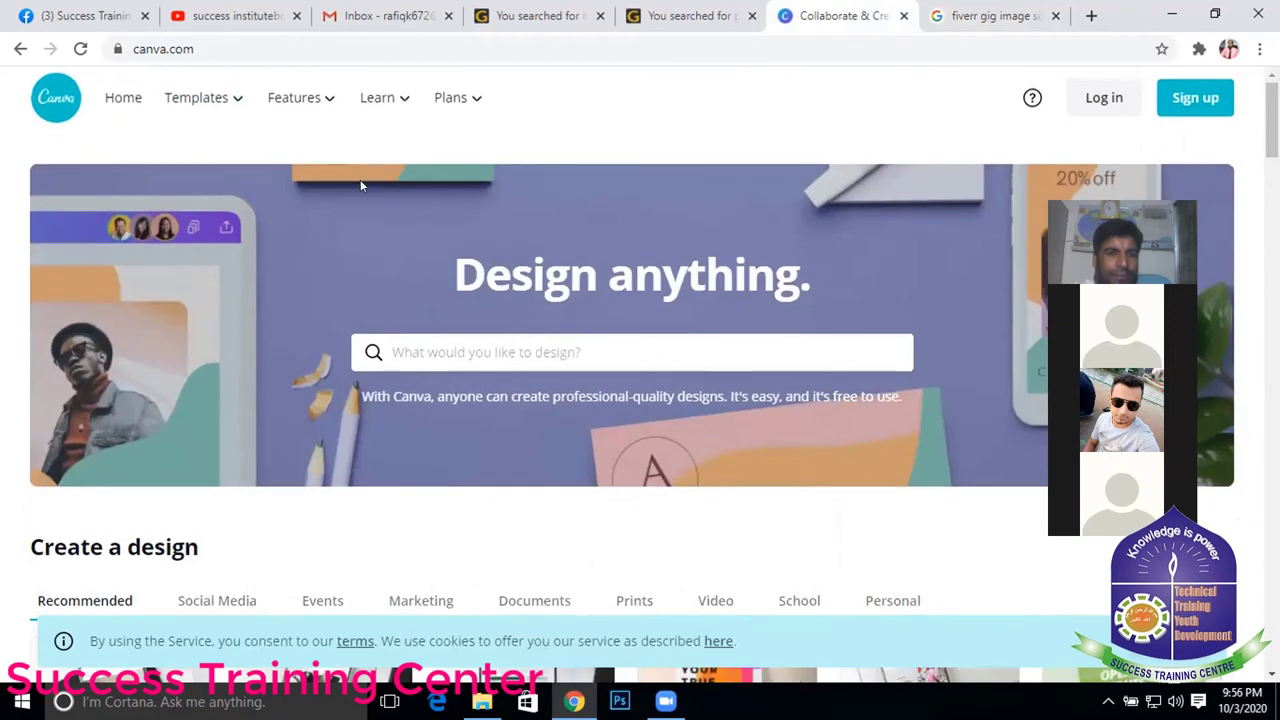
- Return to the canva.com home page and browse the Create a design formats like Instagram Post and Poster
click(118, 103)
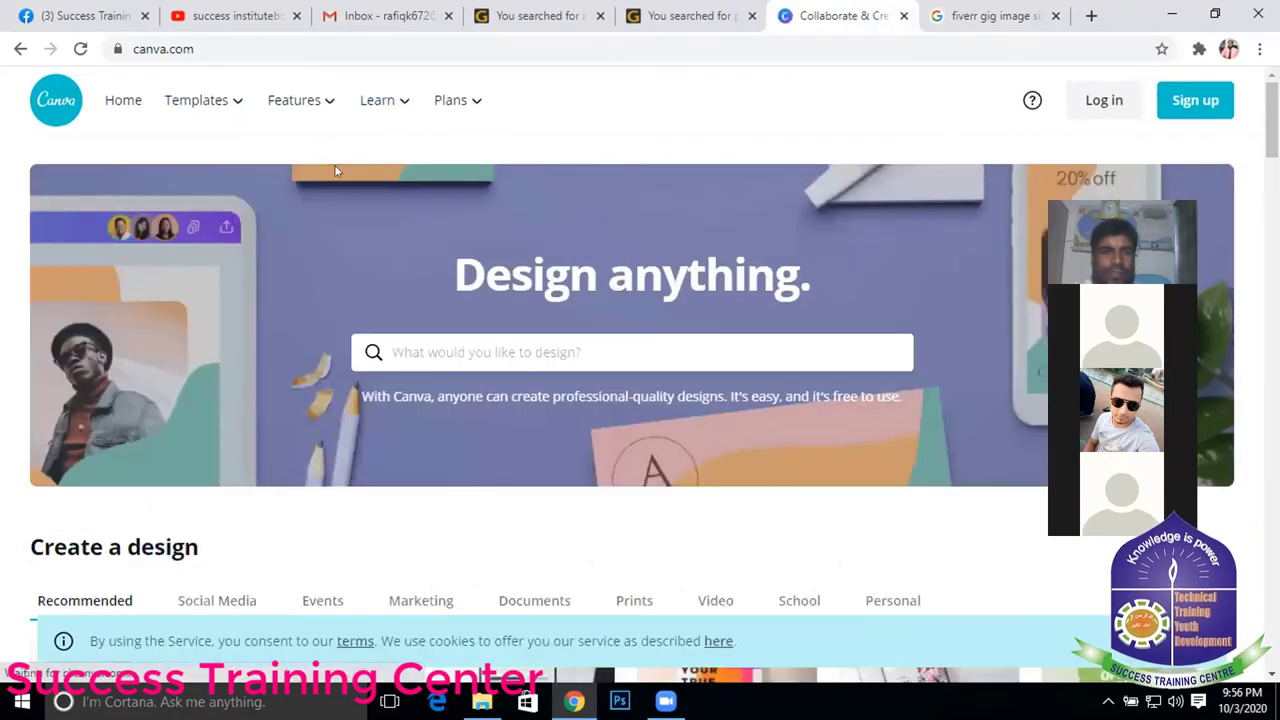
scroll(305, 243, down, 3)
scroll(841, 182, up, 3)
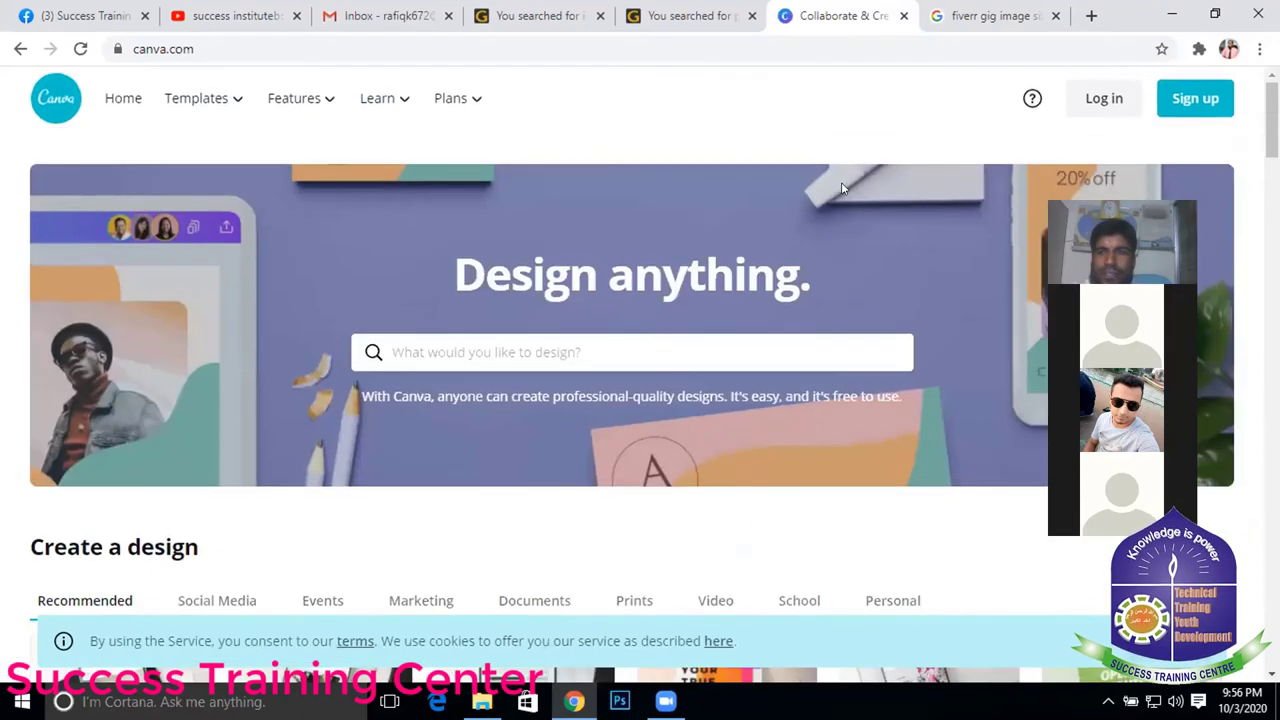
mouse_move(228, 133)
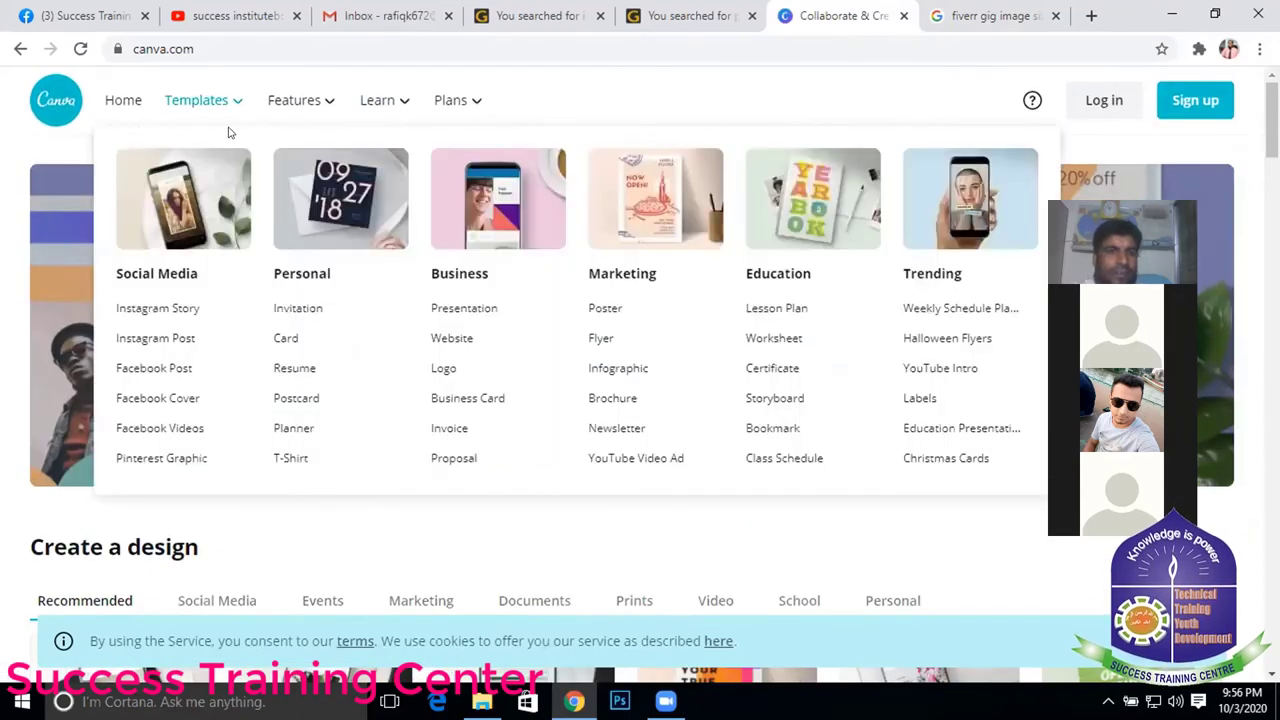
scroll(334, 457, down, 4)
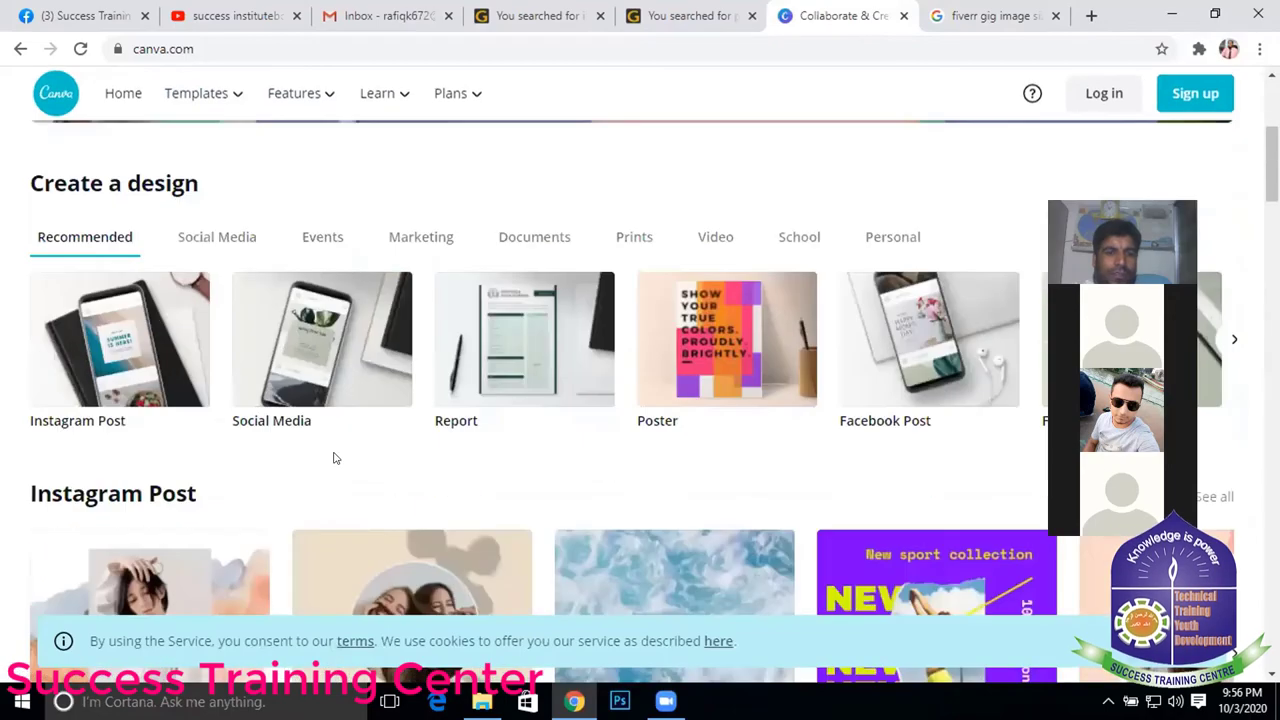
scroll(532, 426, down, 1)
scroll(640, 400, up, 5)
scroll(655, 386, down, 2)
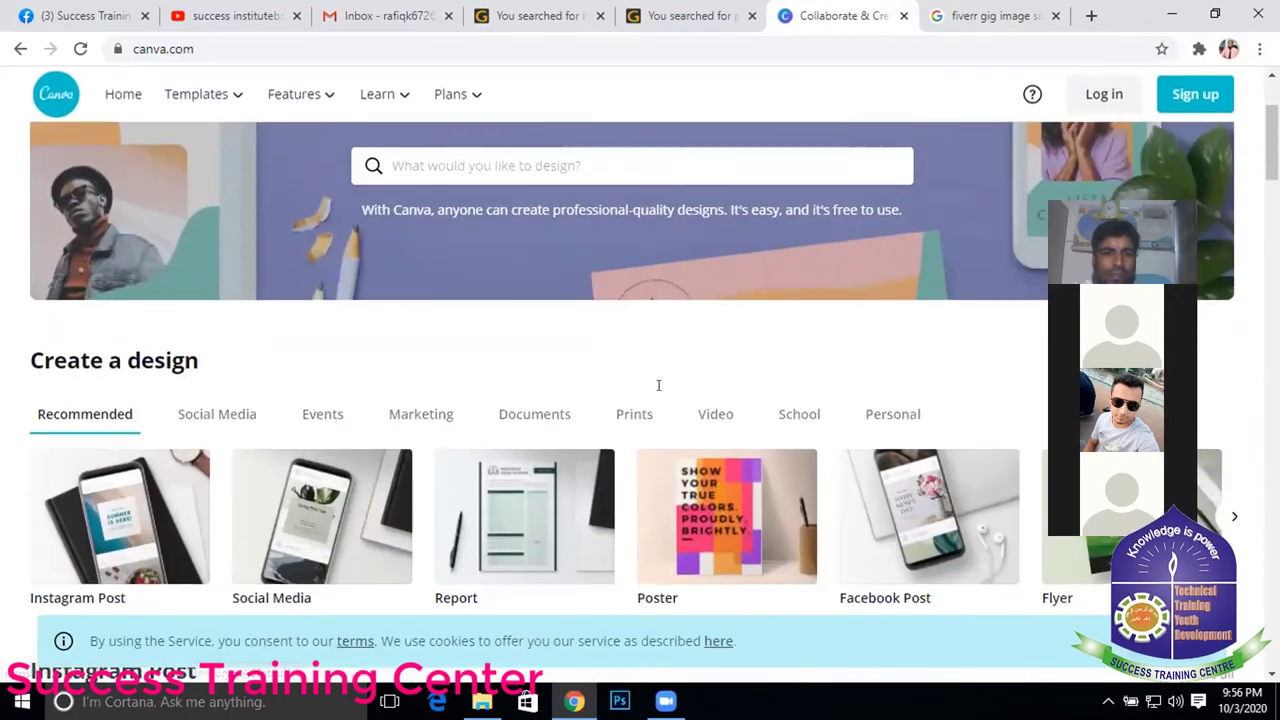
scroll(395, 380, down, 2)
scroll(395, 380, down, 4)
scroll(395, 380, down, 3)
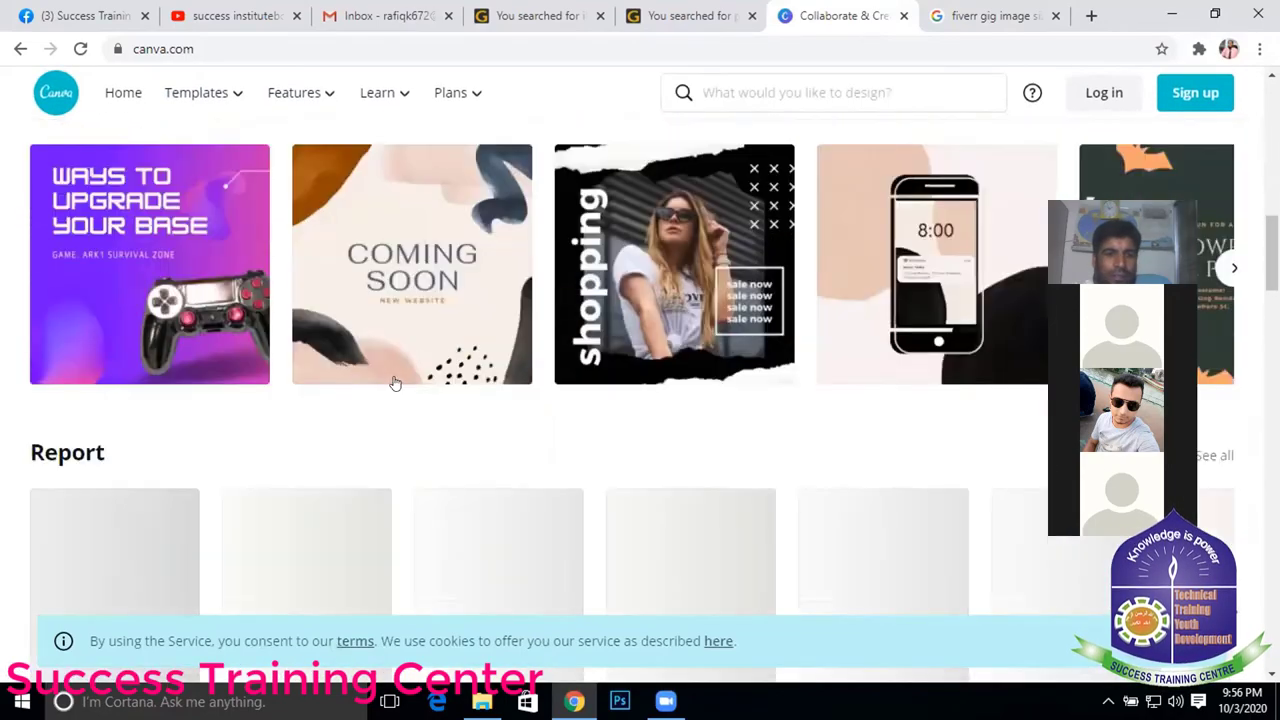
scroll(562, 404, up, 5)
scroll(562, 404, up, 5)
scroll(409, 462, down, 2)
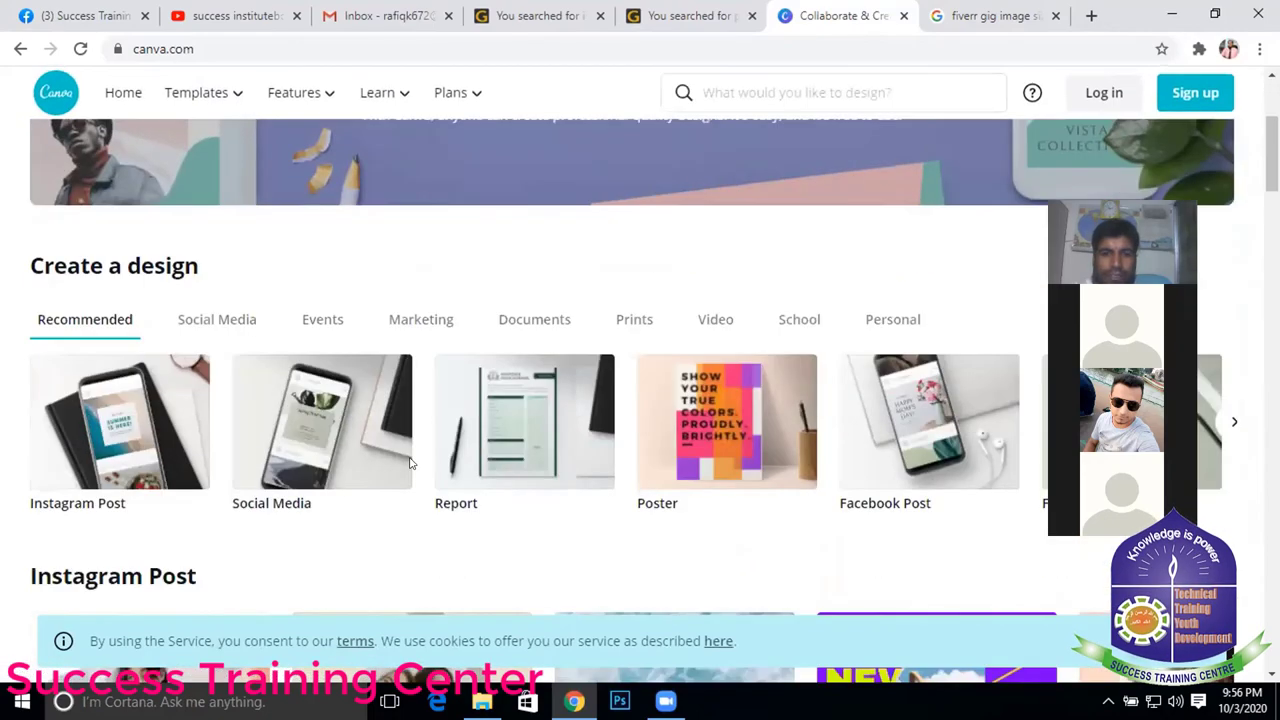
- Start a blank Facebook Post design, dismiss its onboarding tips, and return to the Canva home tab
click(909, 442)
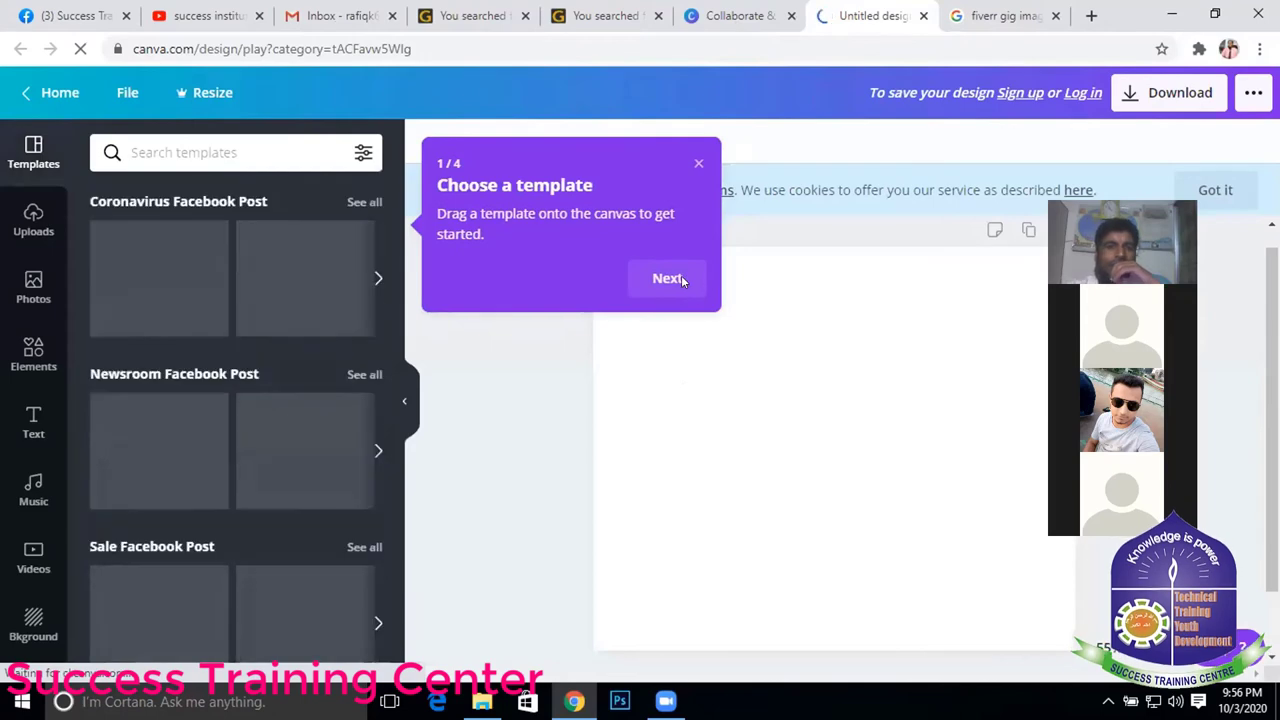
click(681, 275)
click(520, 502)
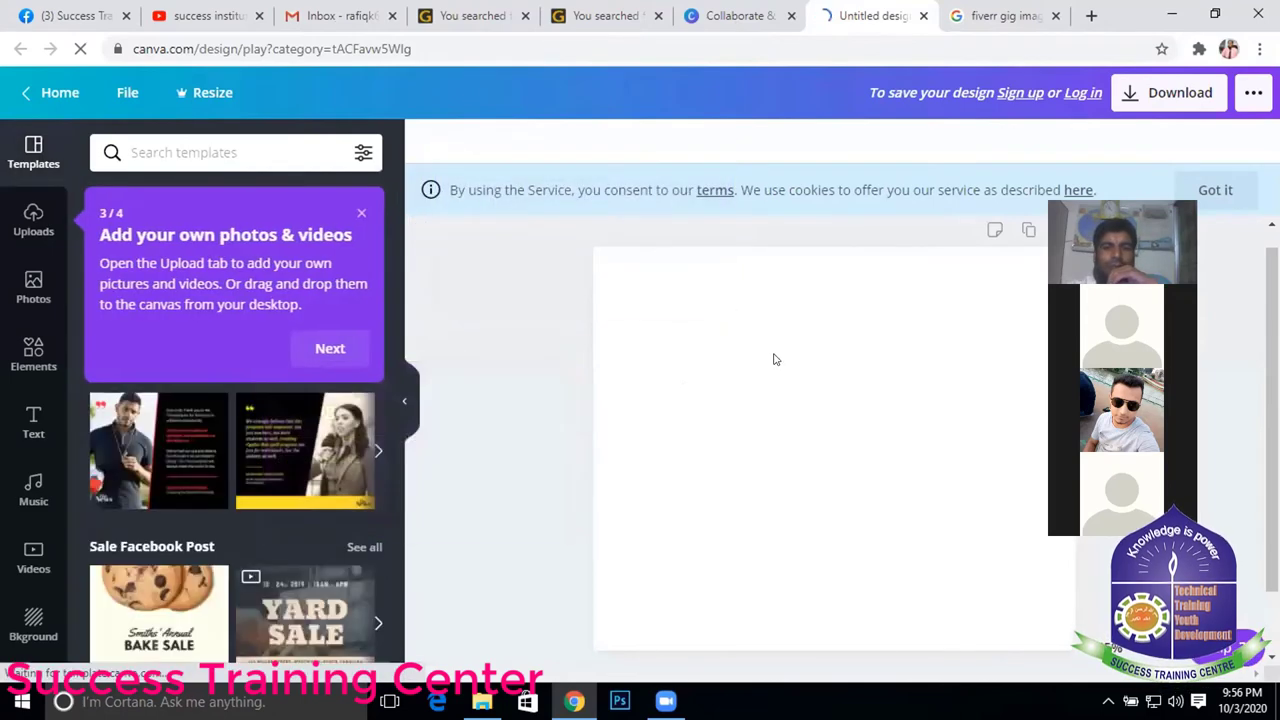
click(361, 213)
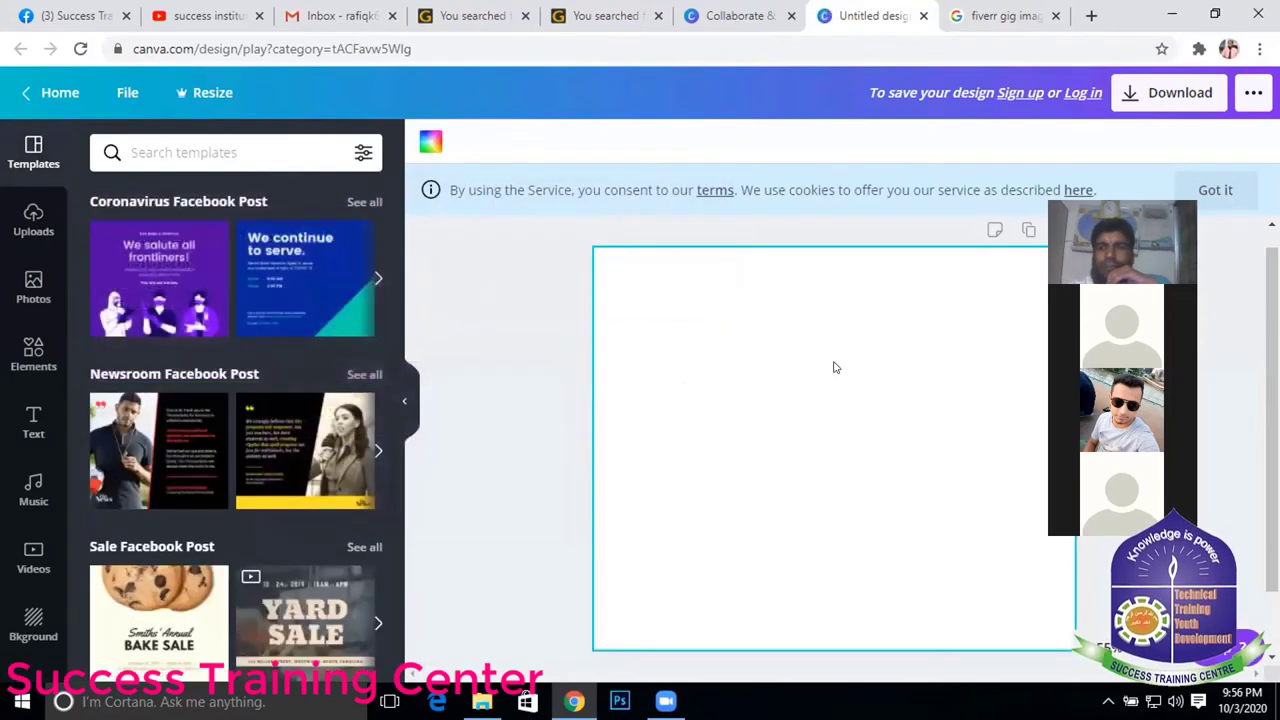
click(735, 15)
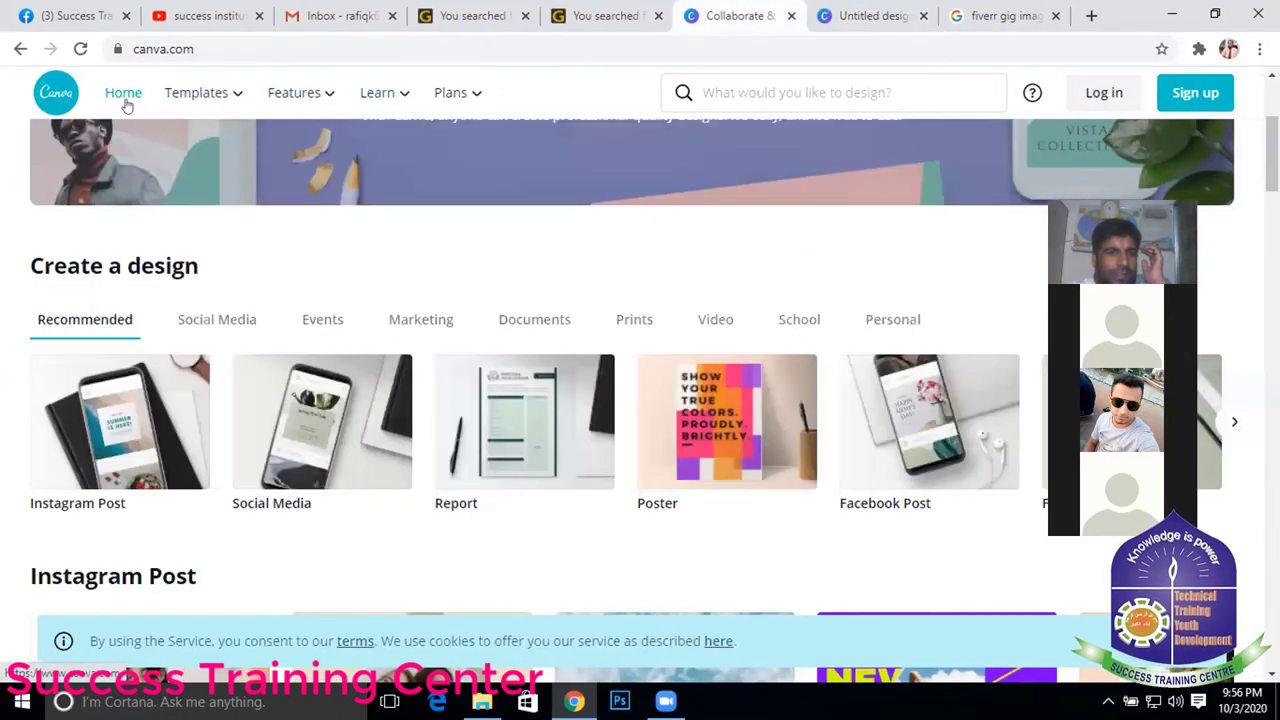
- Open Canva's Free templates page at canva.com/templates from the top navigation
scroll(110, 398, down, 4)
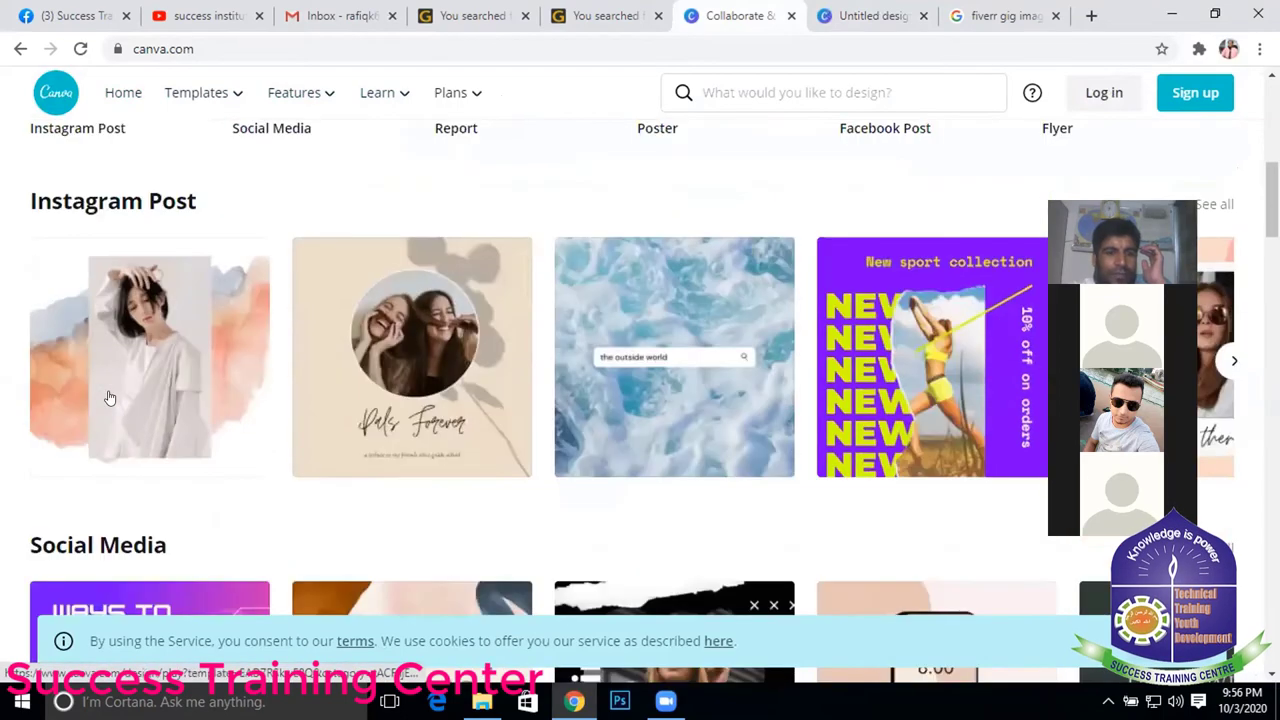
scroll(110, 398, up, 4)
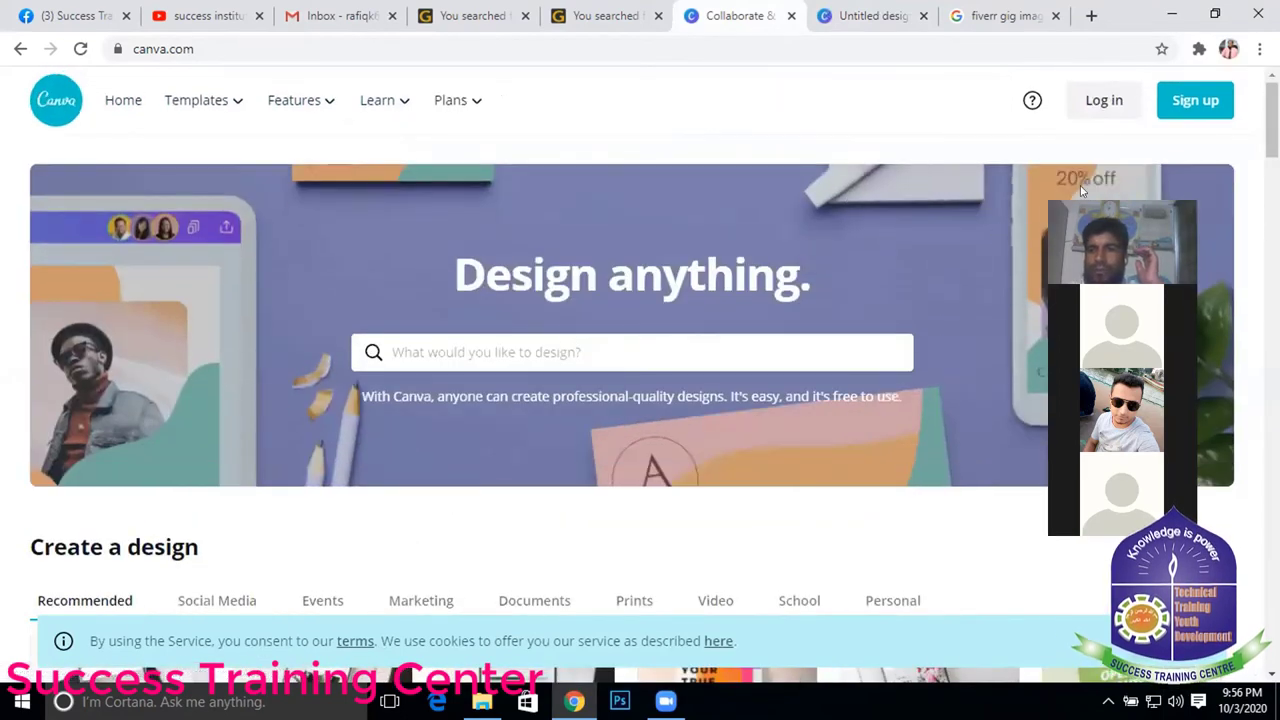
mouse_move(368, 103)
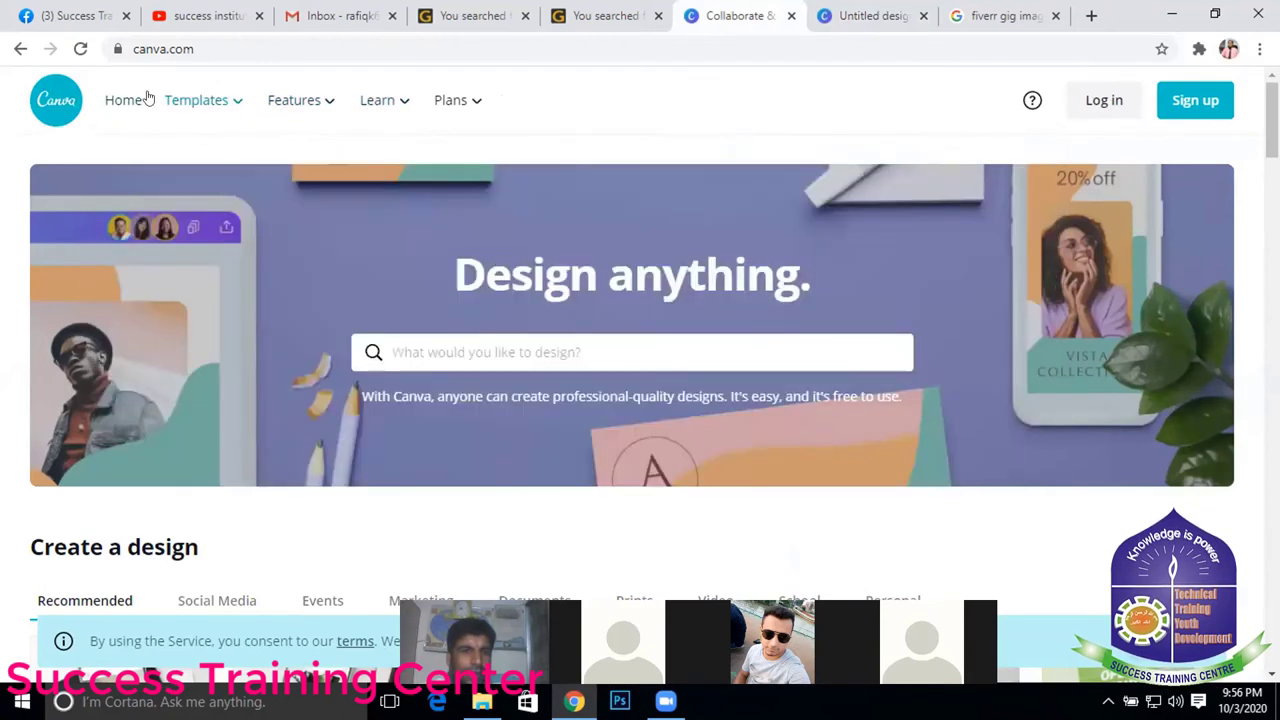
mouse_move(230, 104)
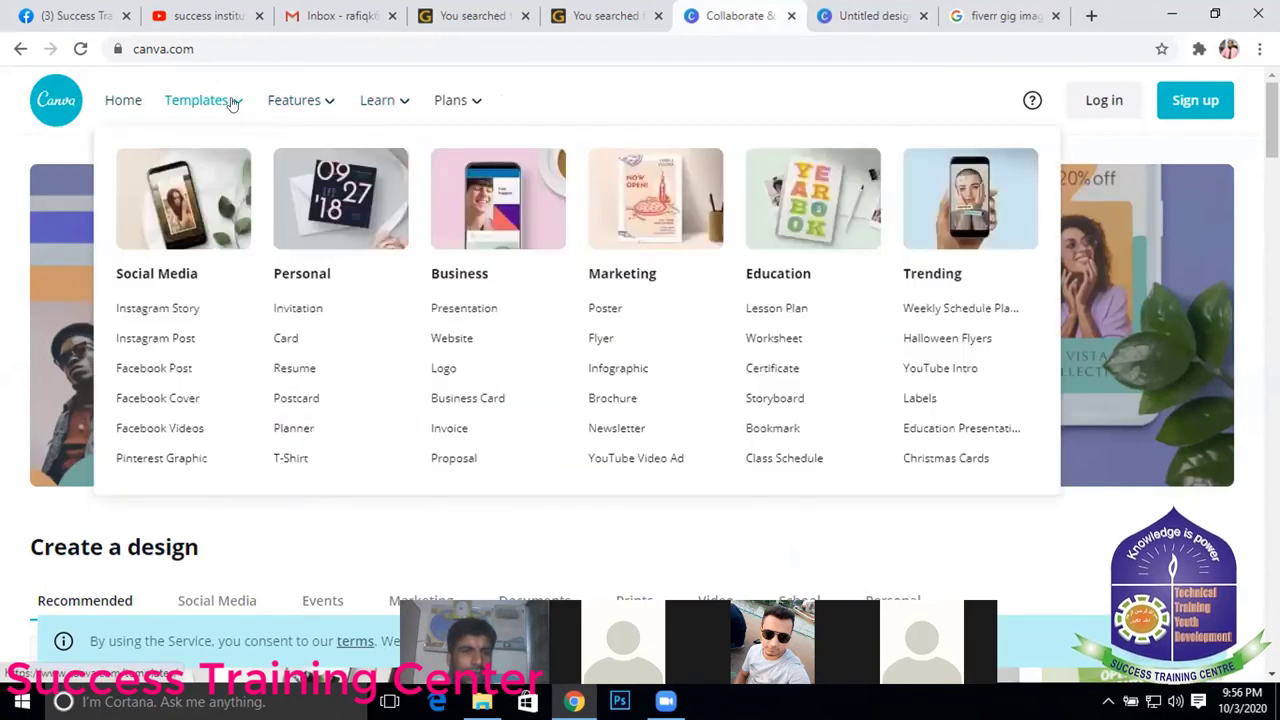
click(230, 104)
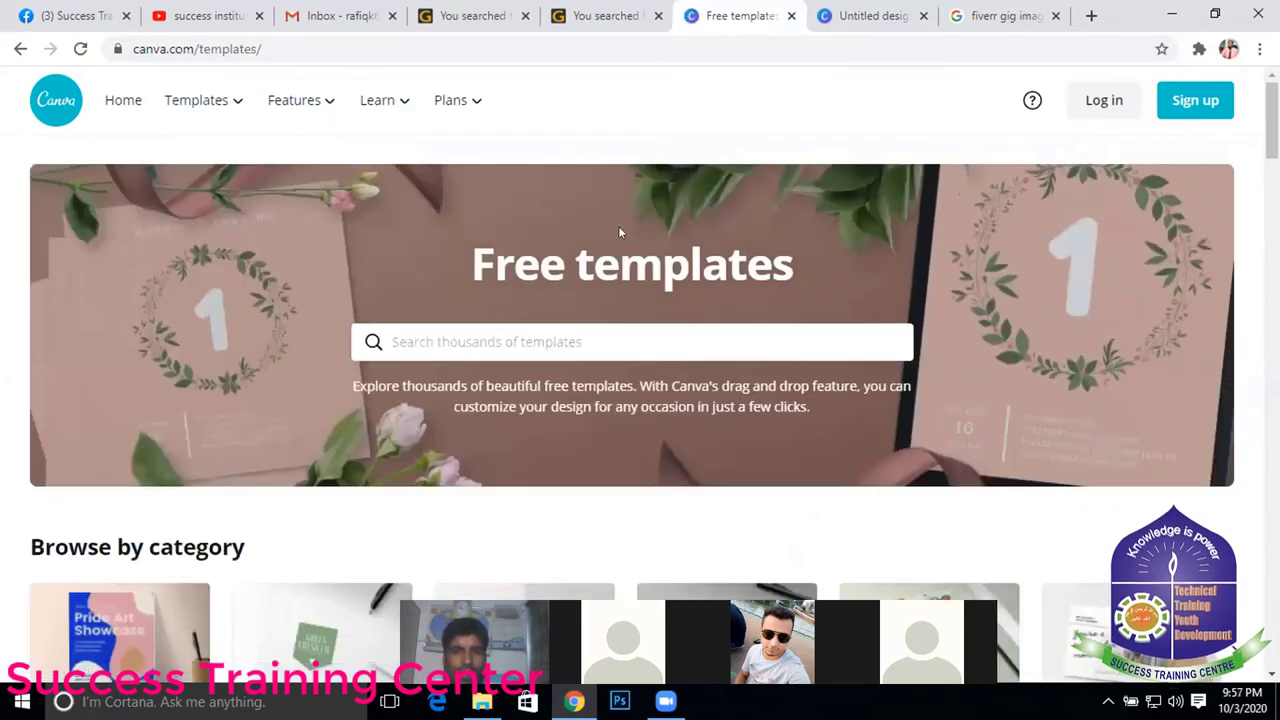
- Search Canva templates for '550 pix *370', getting 178 results, then clear the search box
click(552, 339)
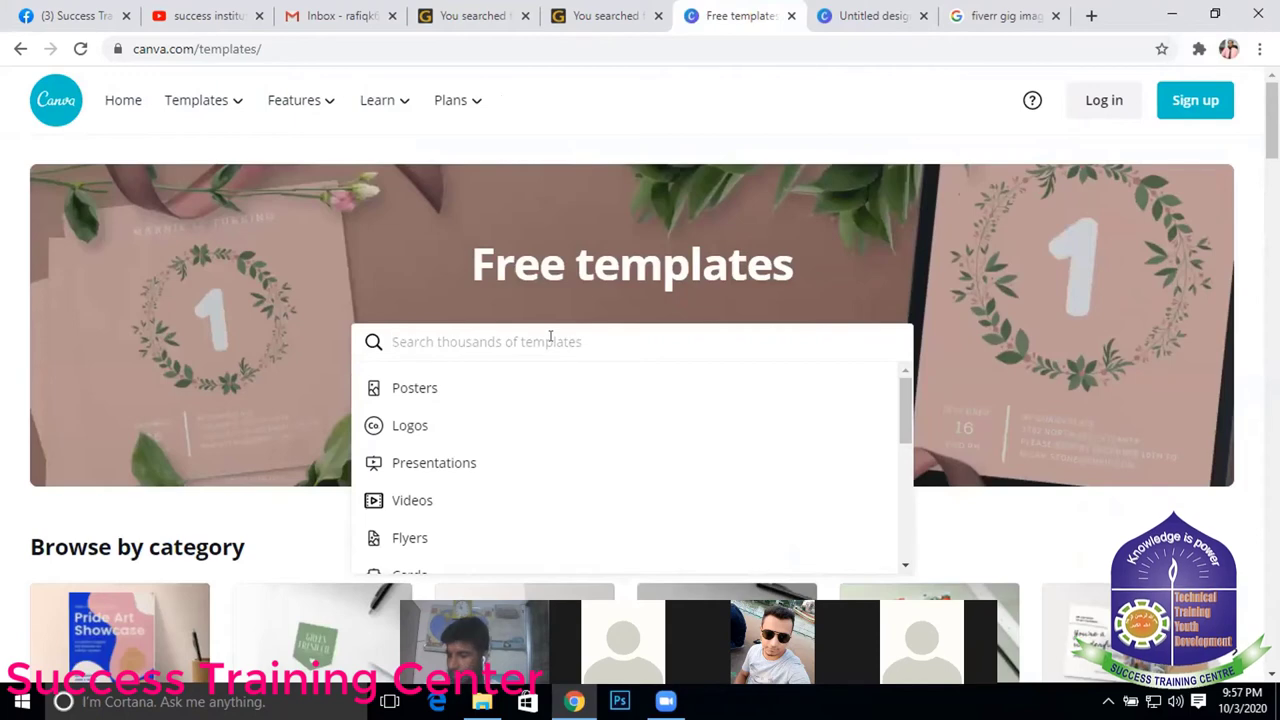
text(55)
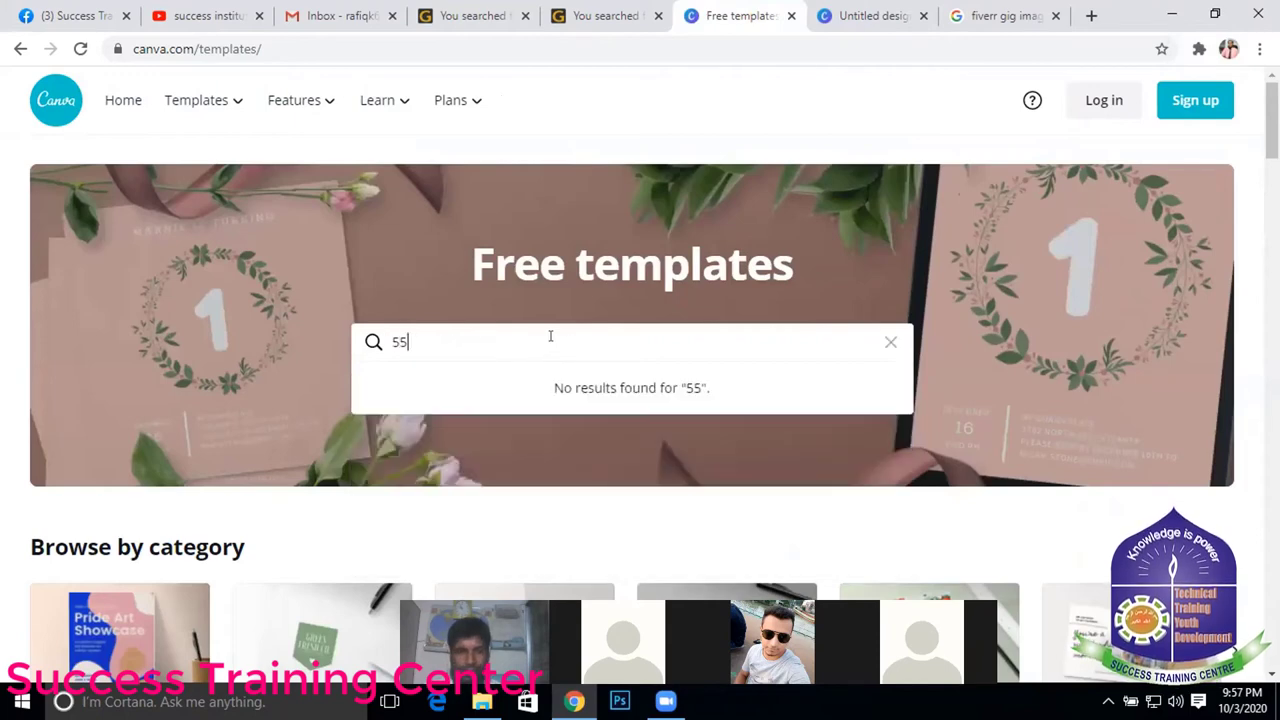
text(0 p)
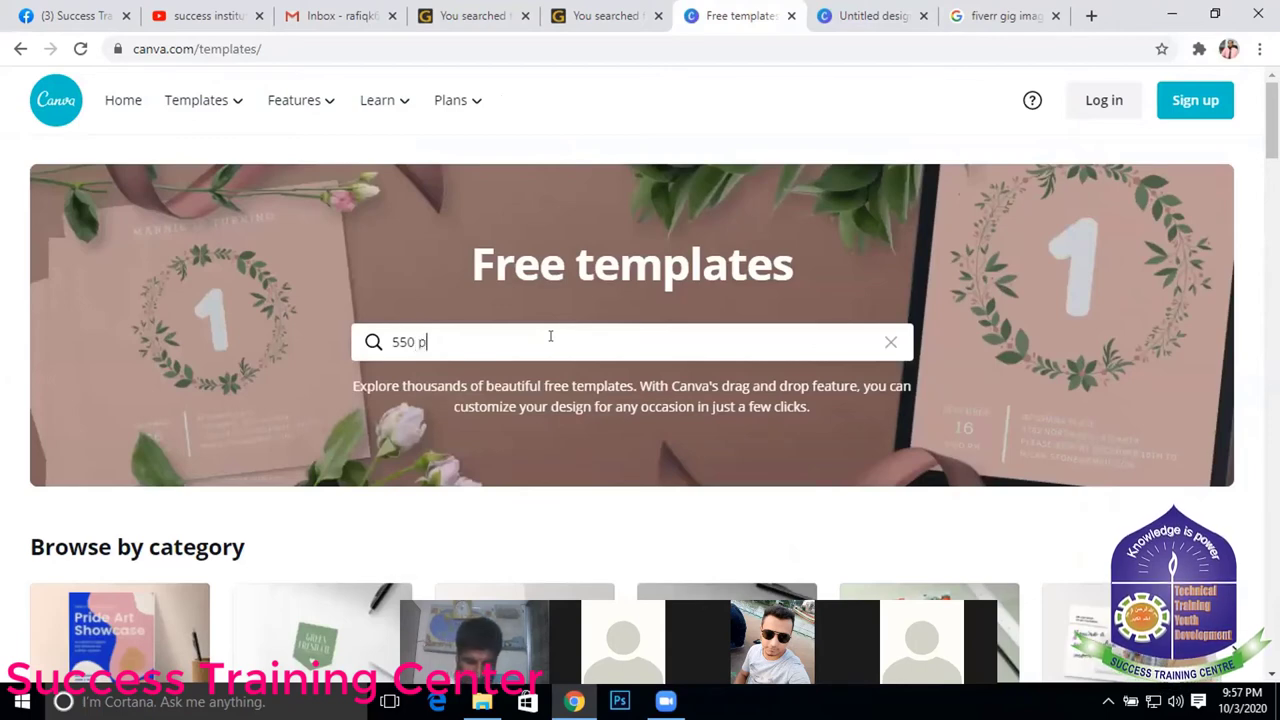
text(ix)
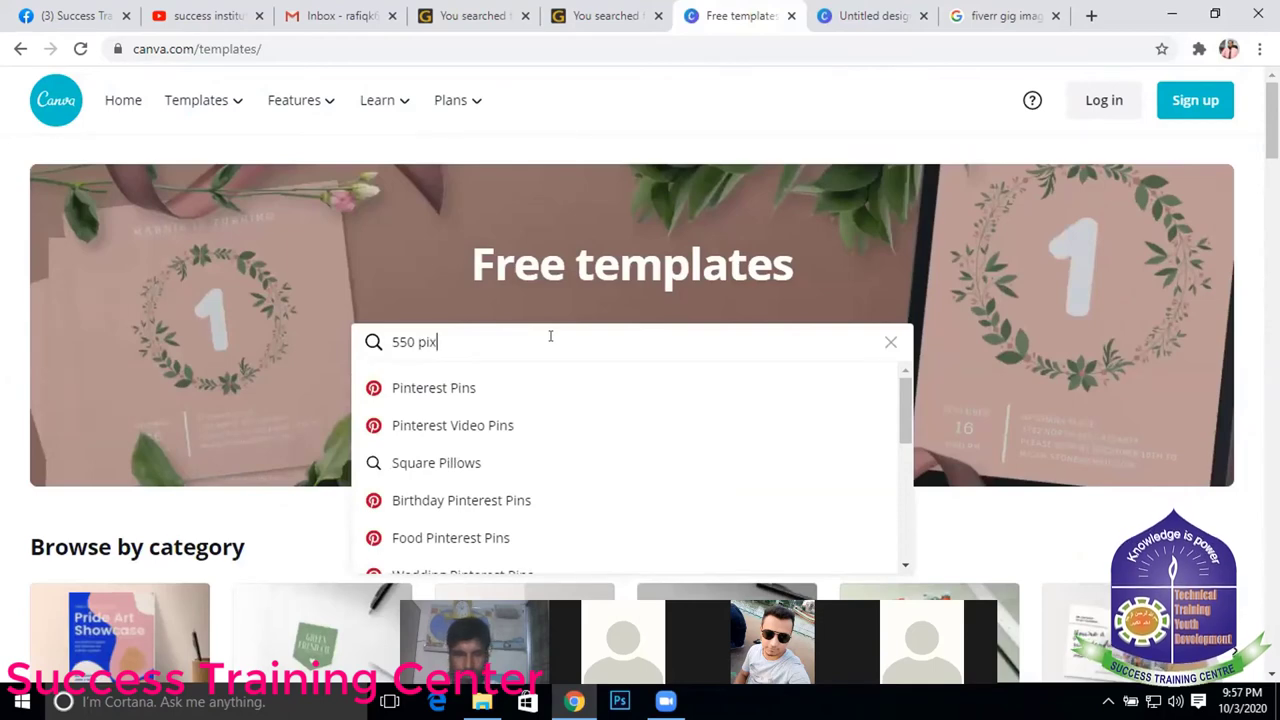
text( *3)
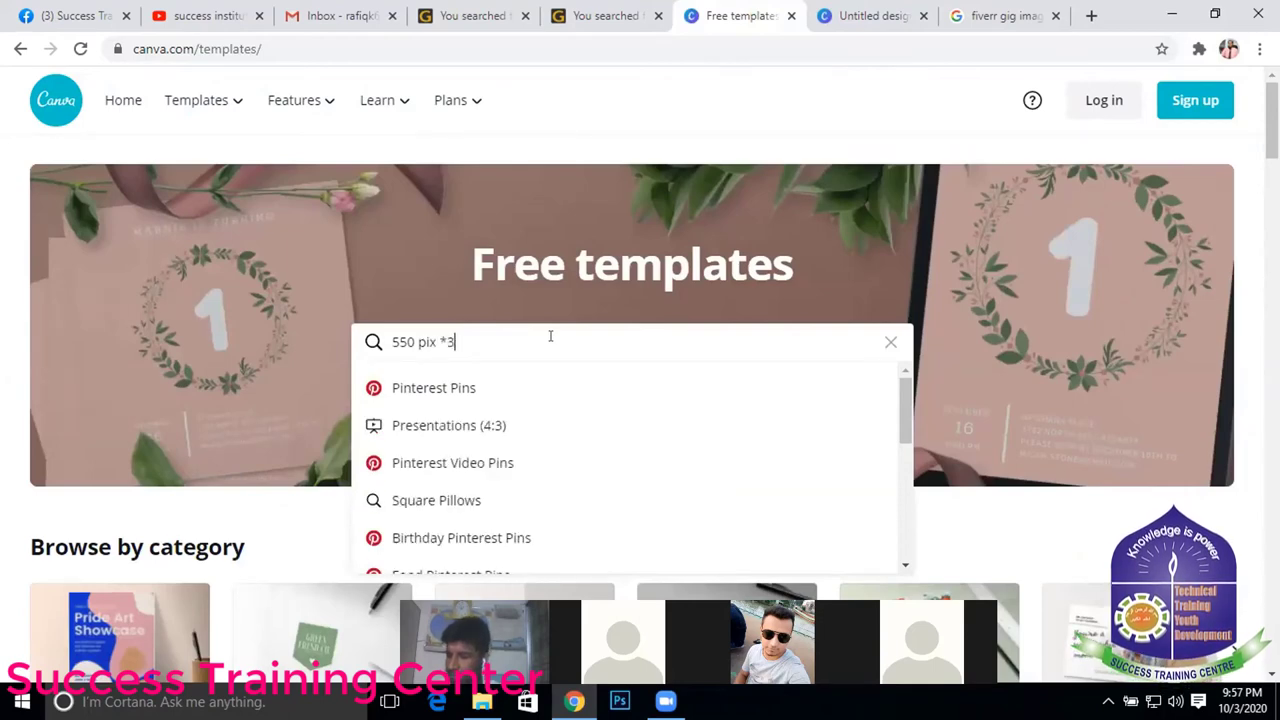
text(70)
key(Return)
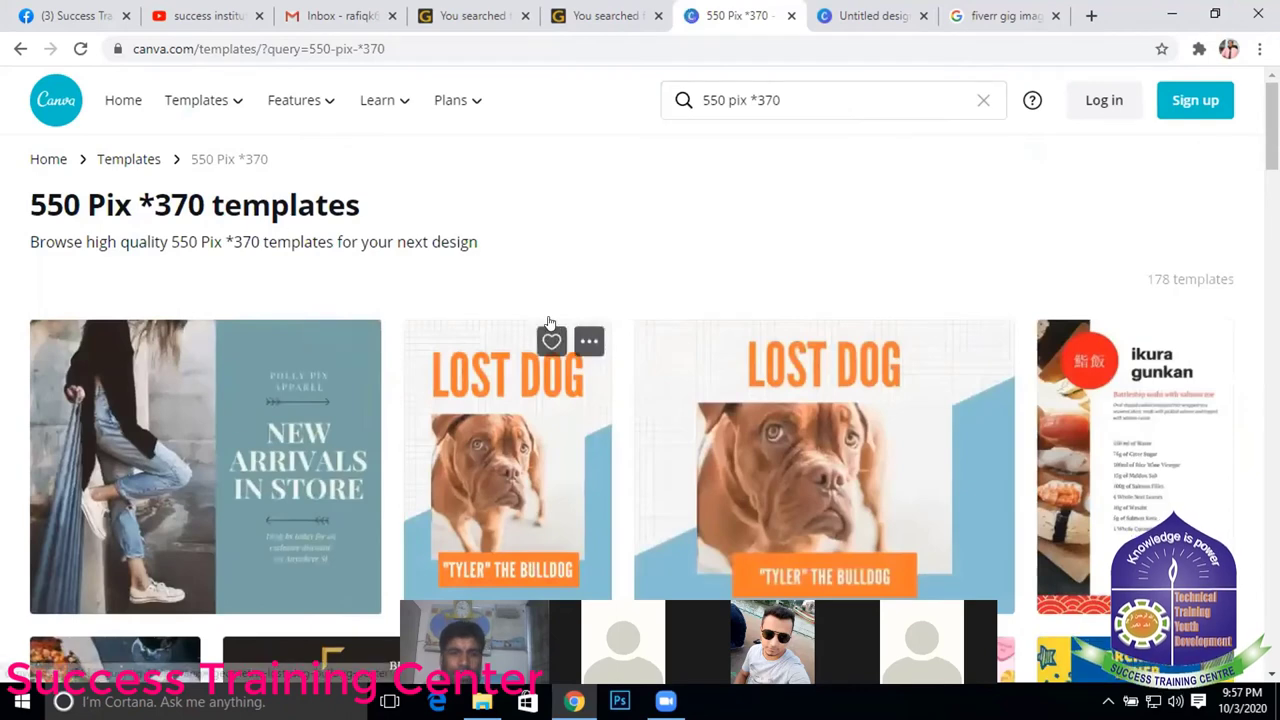
click(762, 97)
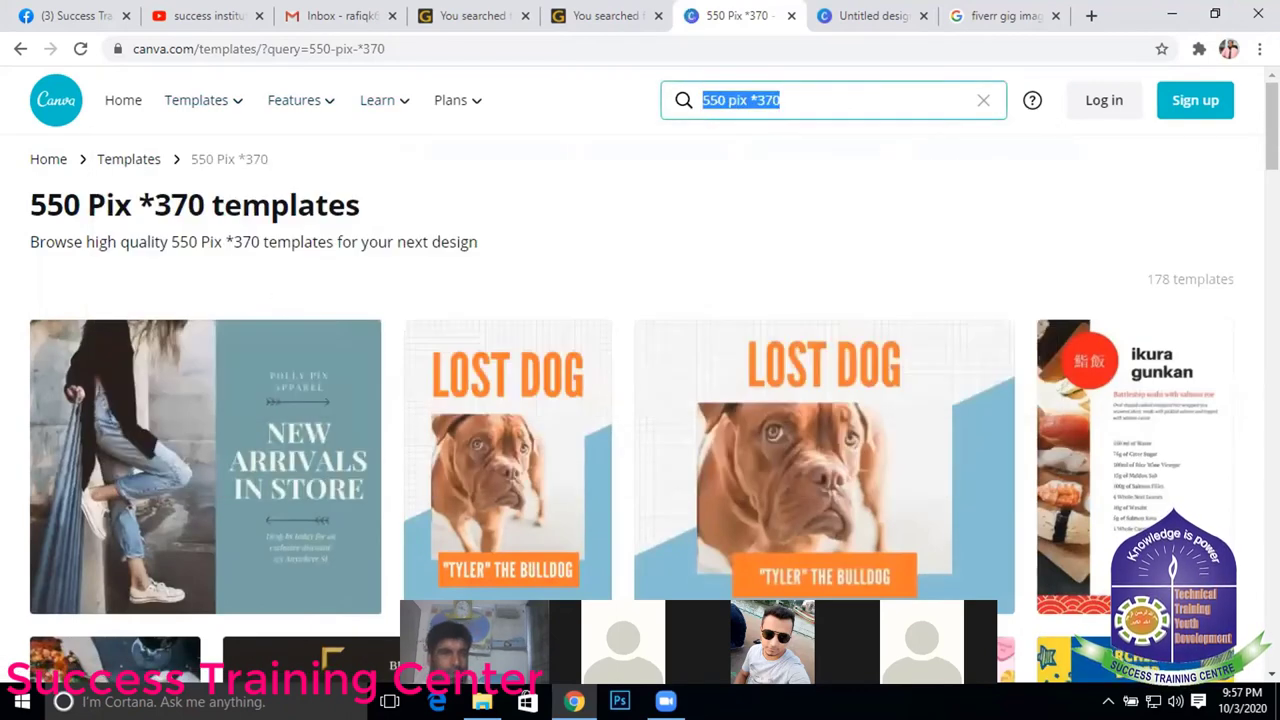
key(BackSpace)
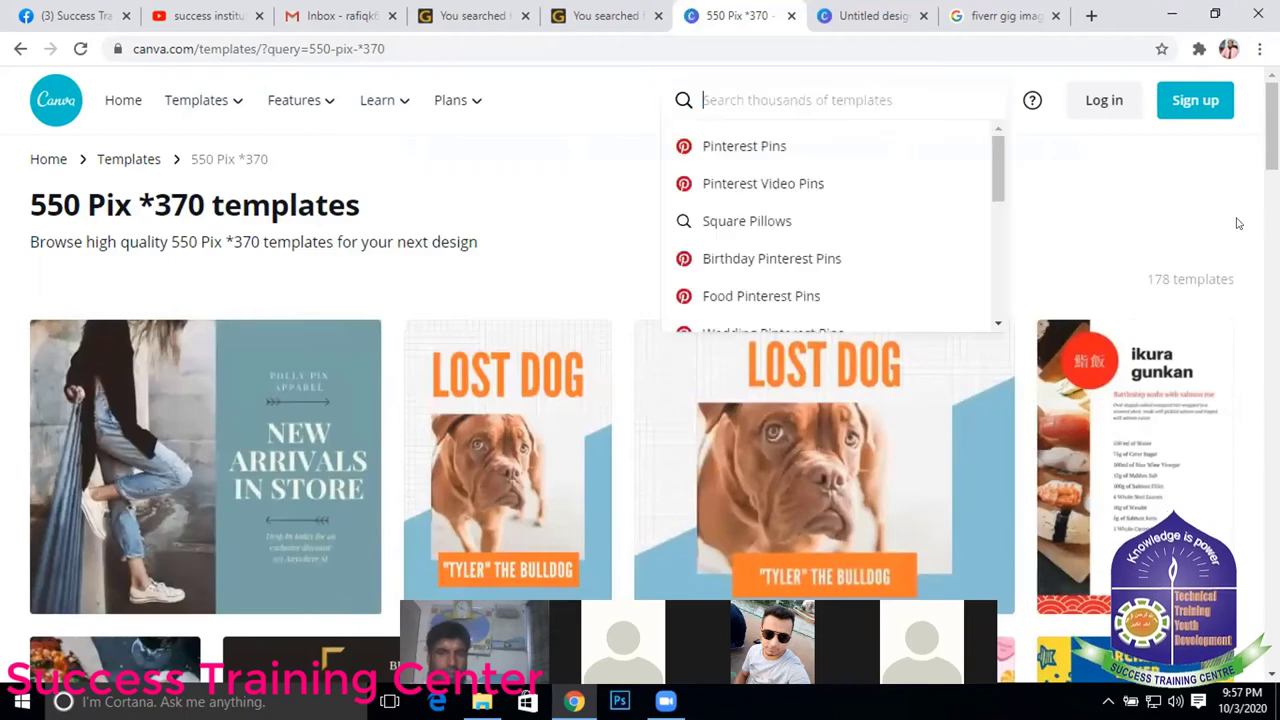
- On the Canva home page, replace the stray 'e' with 'yout' in the design search for YouTube formats
click(55, 162)
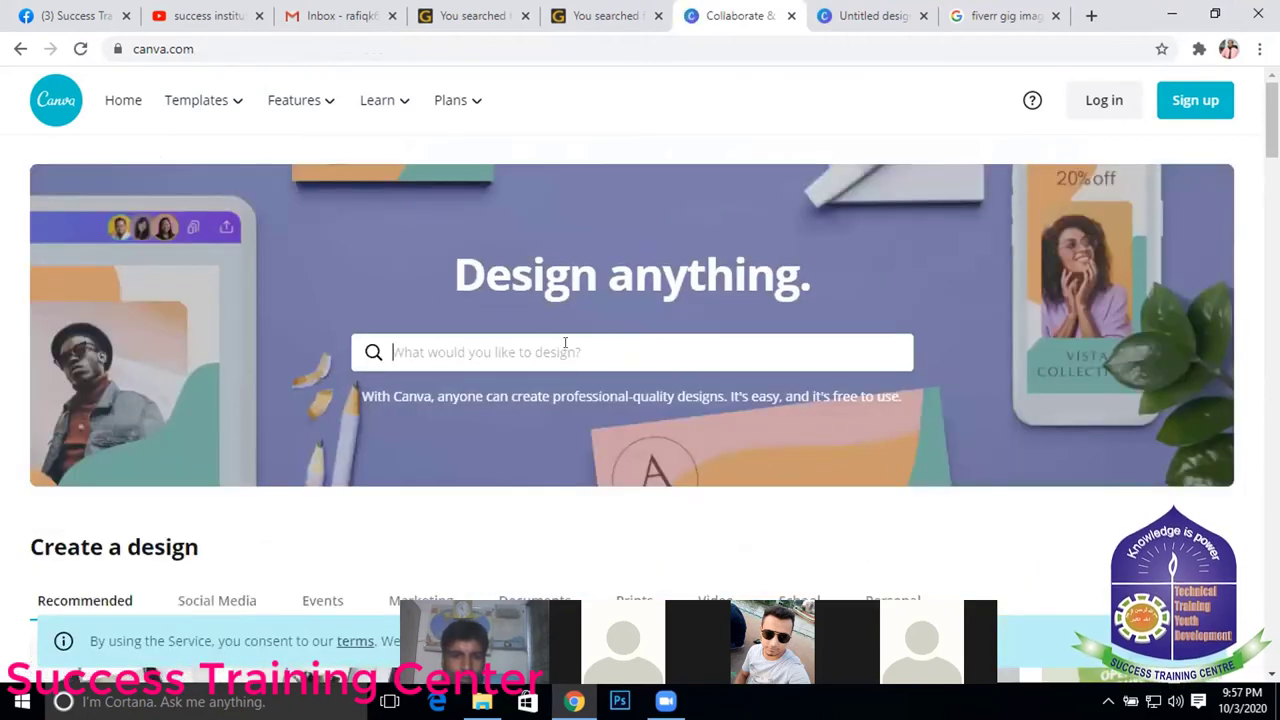
click(565, 343)
text(wib)
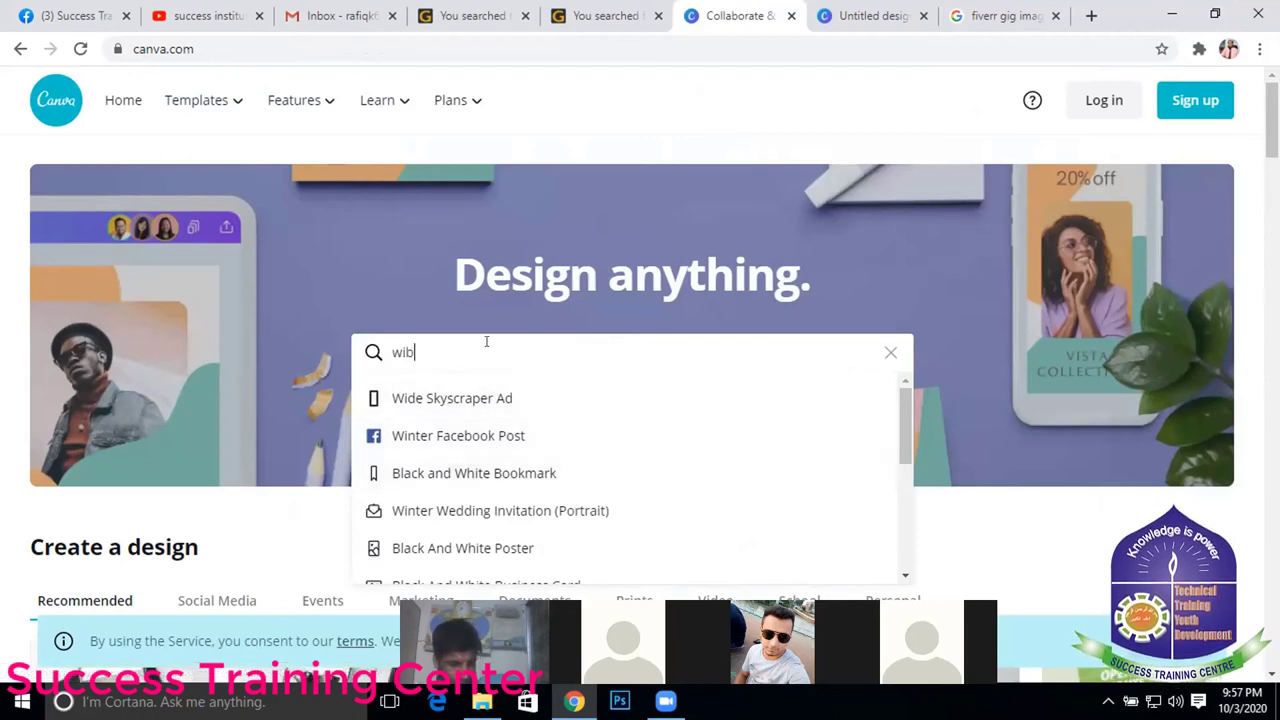
text(e)
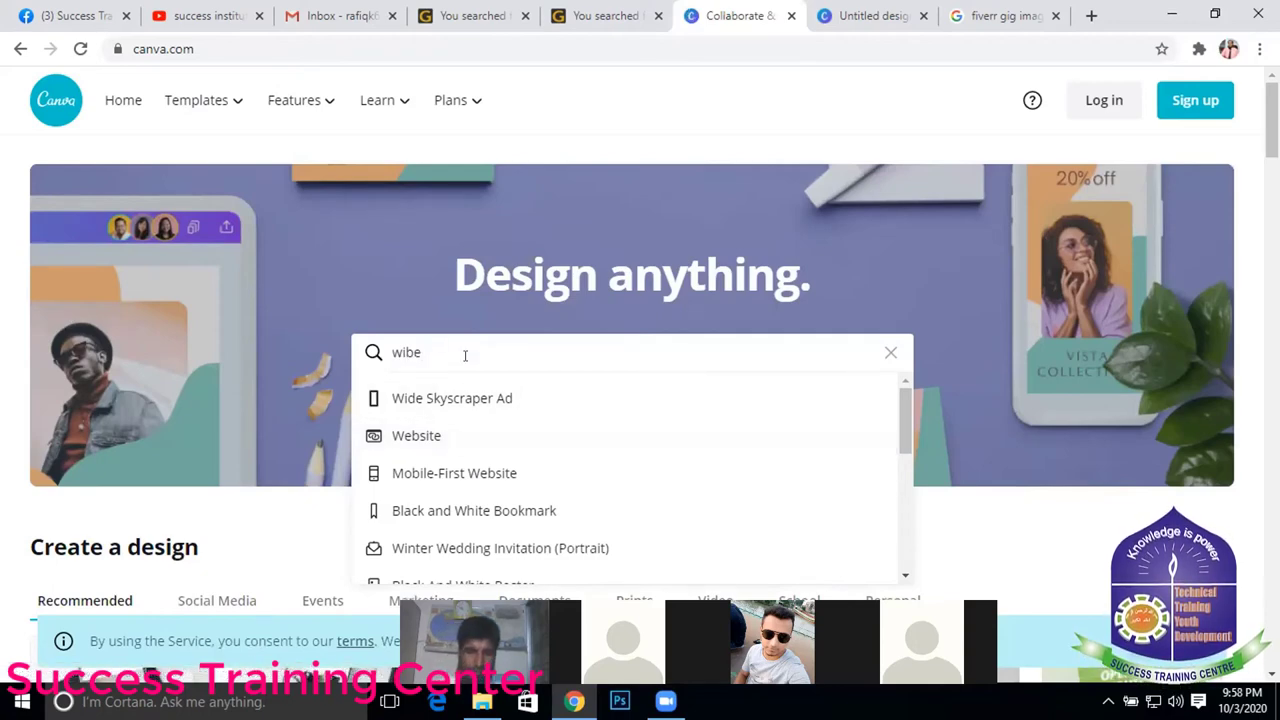
key(BackSpace)
key(BackSpace)
key(BackSpace)
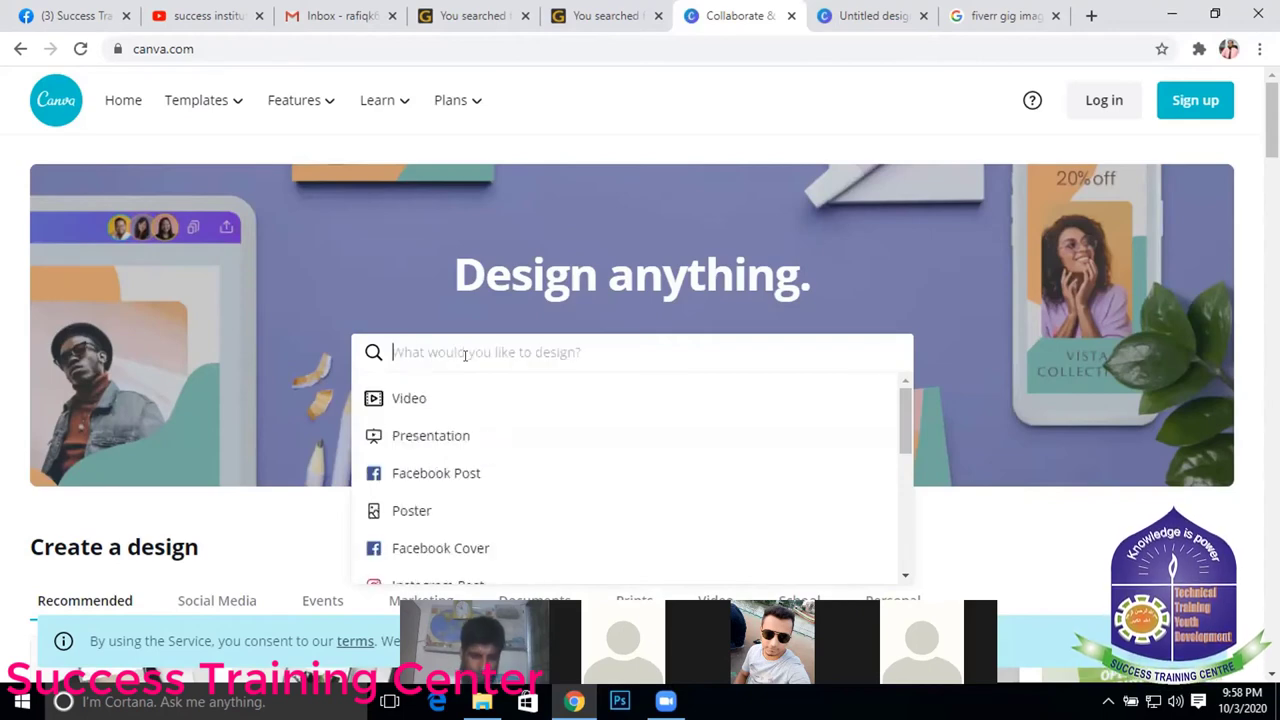
text(yout)
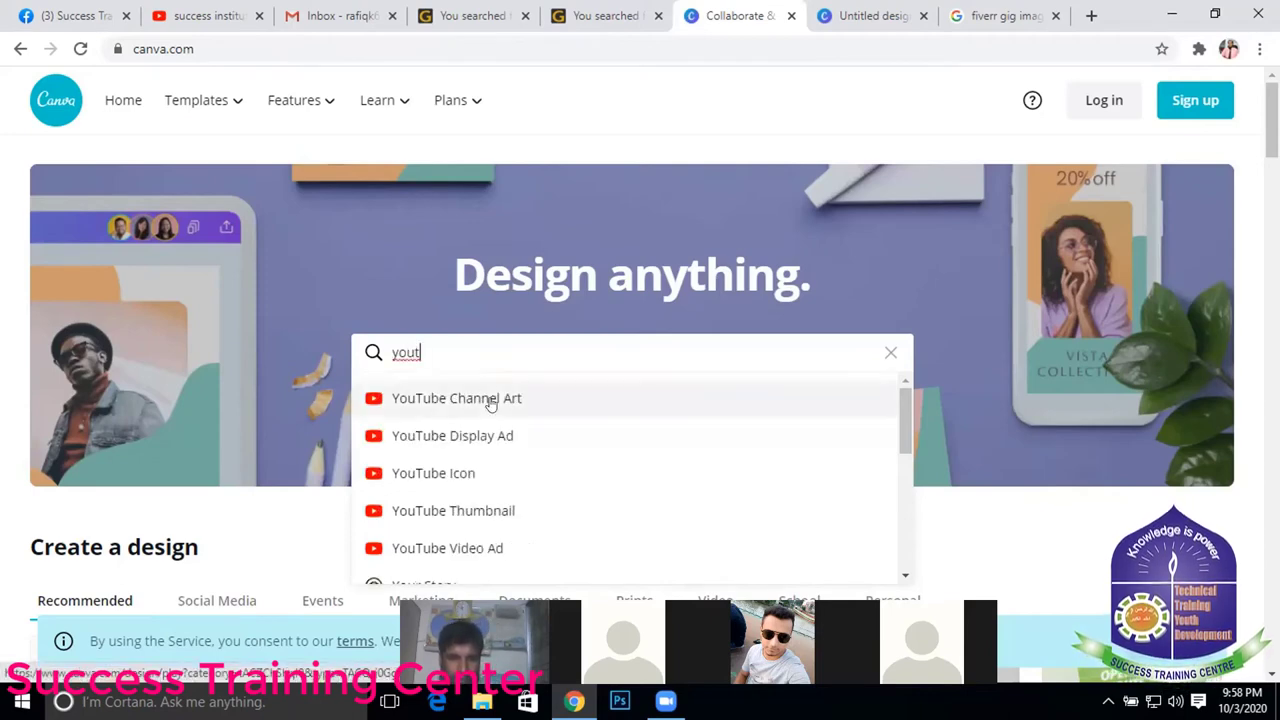
- Start a blank YouTube Channel Art design, close the sign-up popup, and go back to Home
click(490, 401)
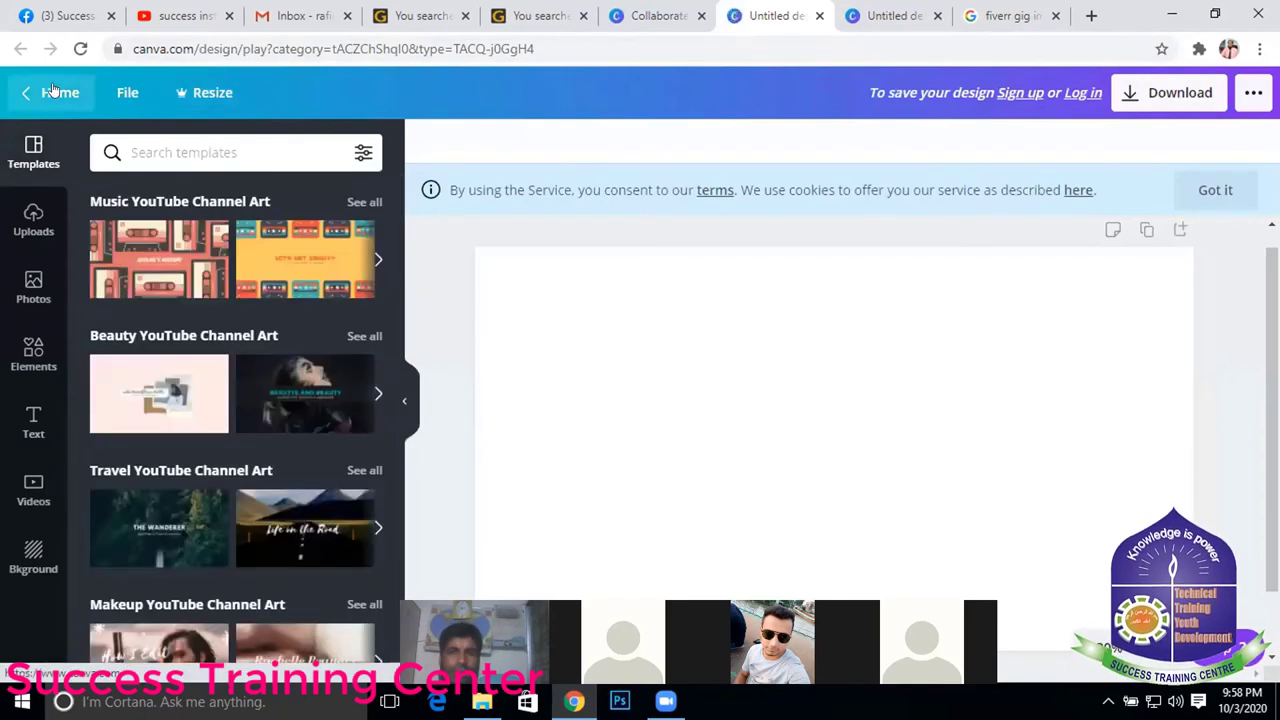
click(212, 91)
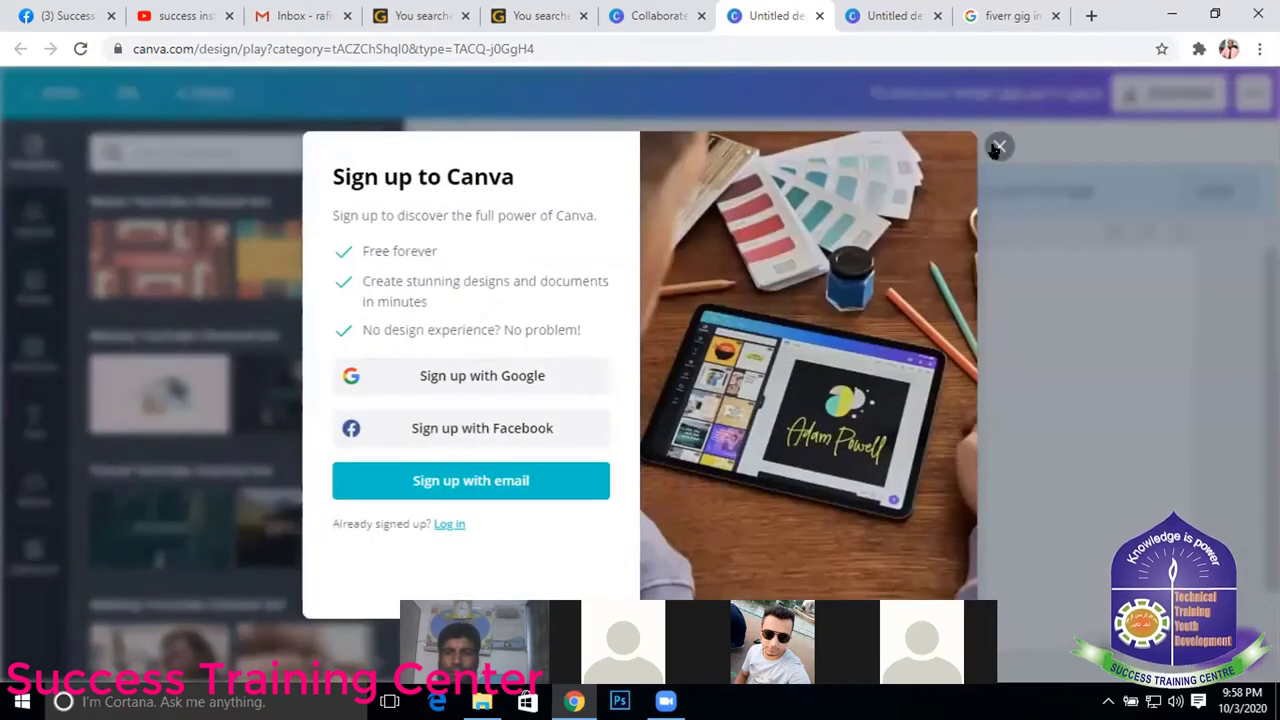
click(998, 146)
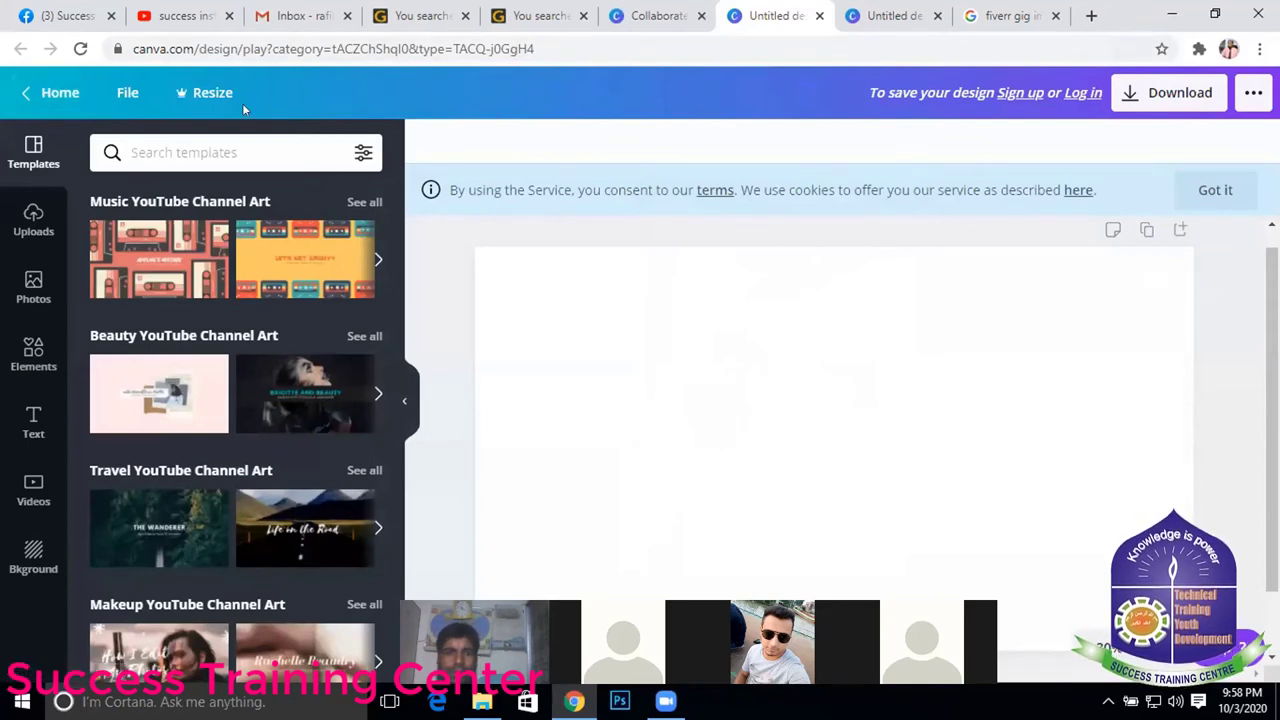
click(50, 90)
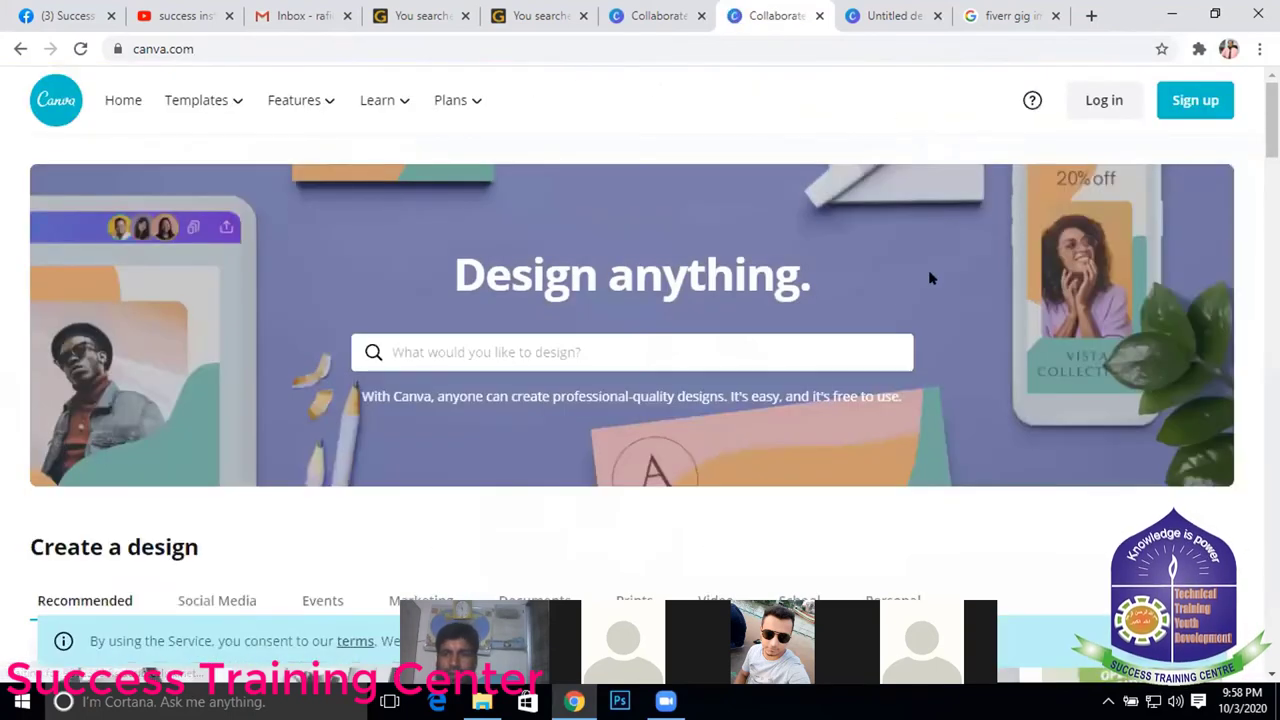
- Create a new blank Report design from the Create a design section
scroll(929, 278, down, 6)
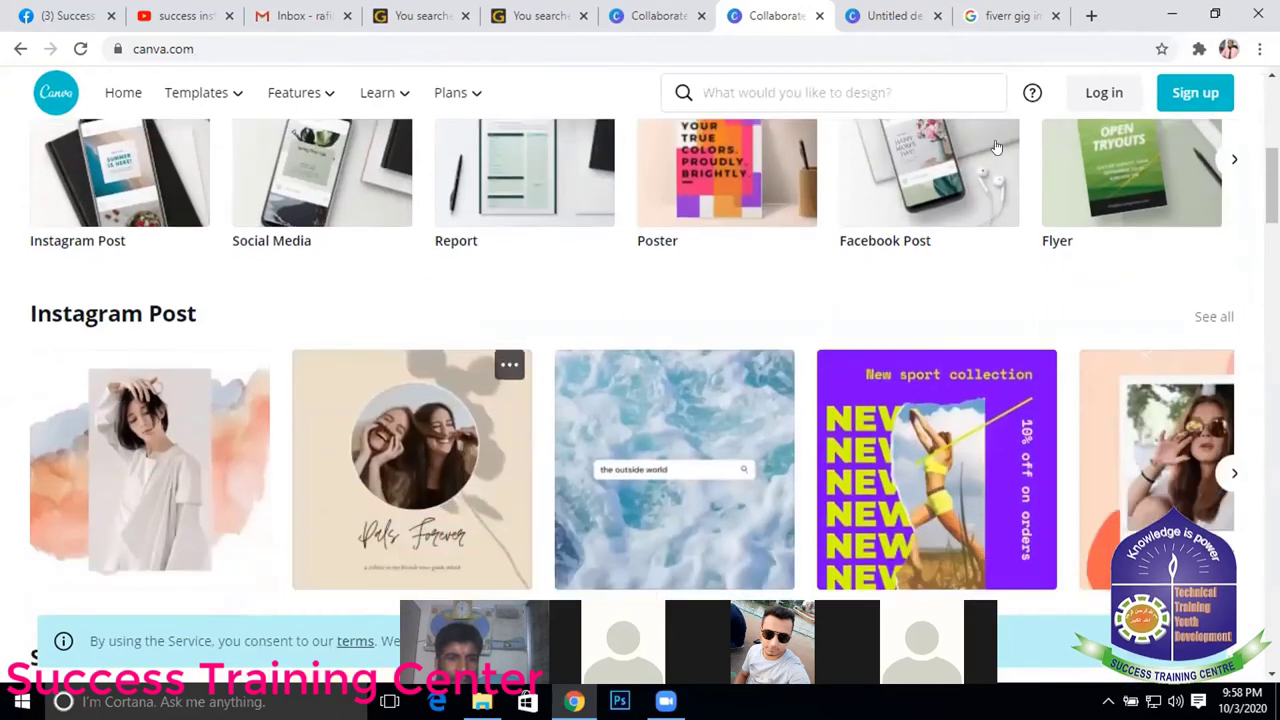
scroll(996, 147, up, 1)
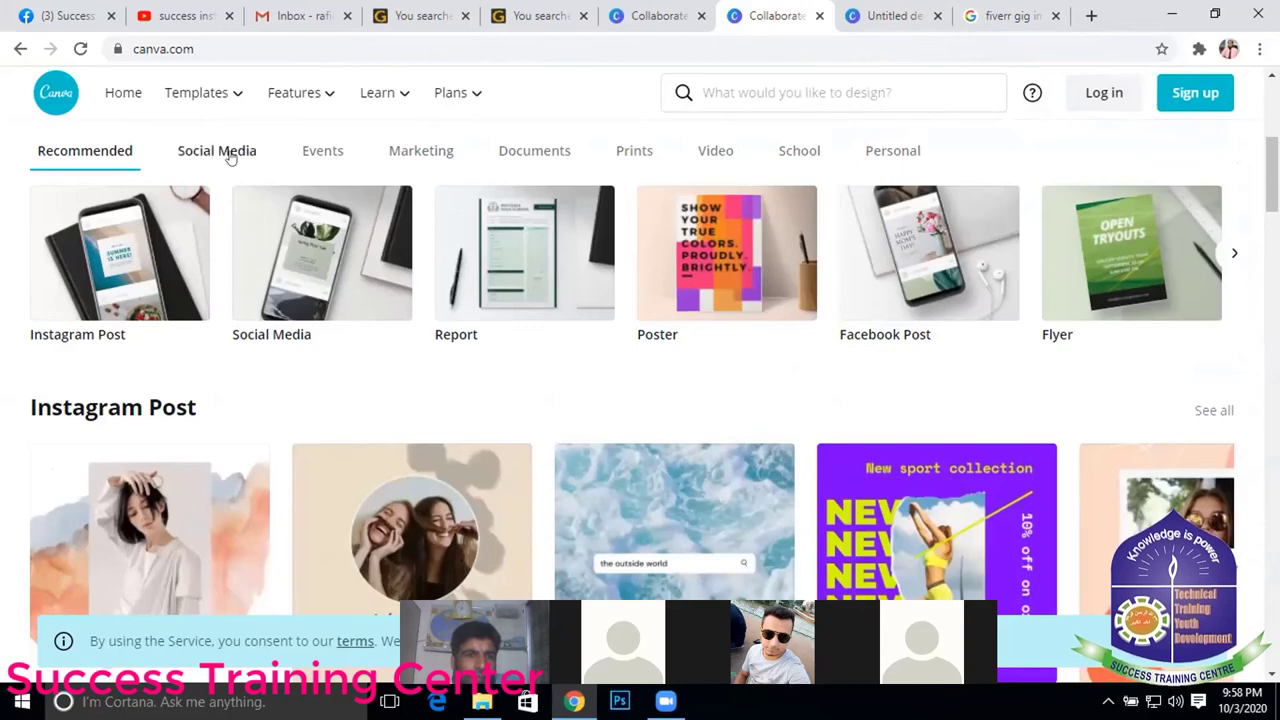
scroll(351, 314, up, 2)
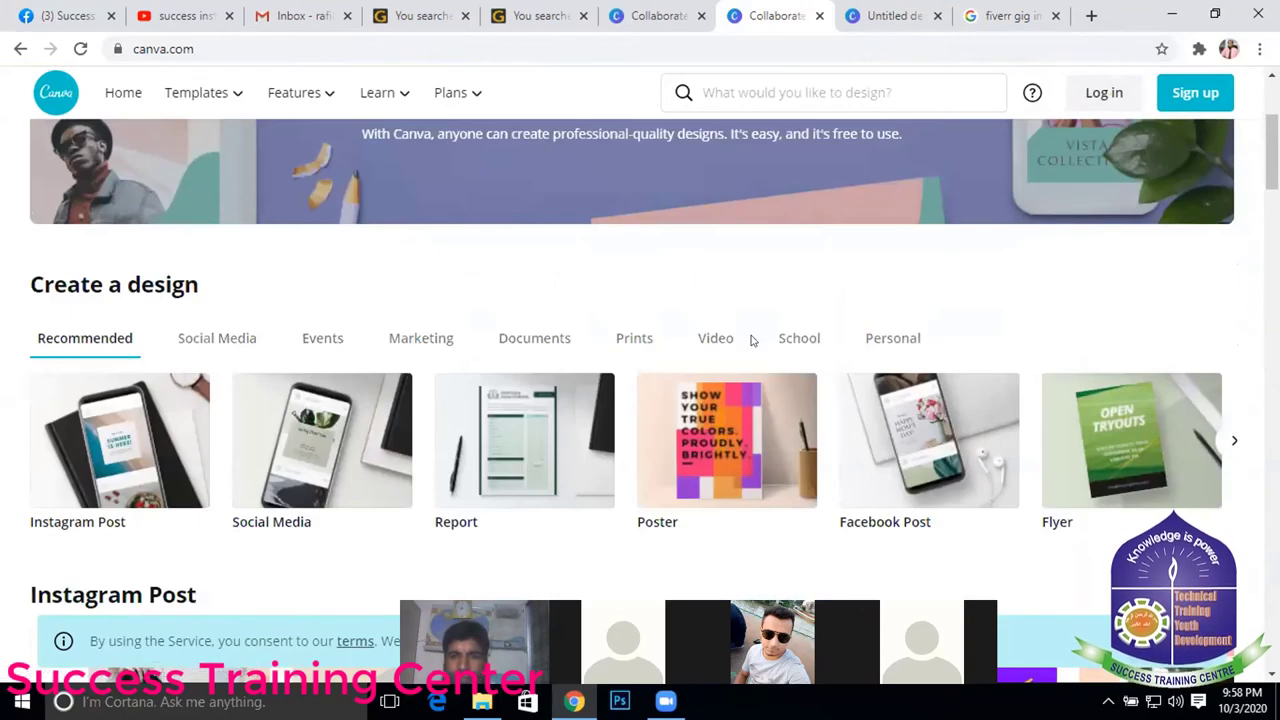
scroll(753, 340, up, 3)
scroll(472, 218, down, 2)
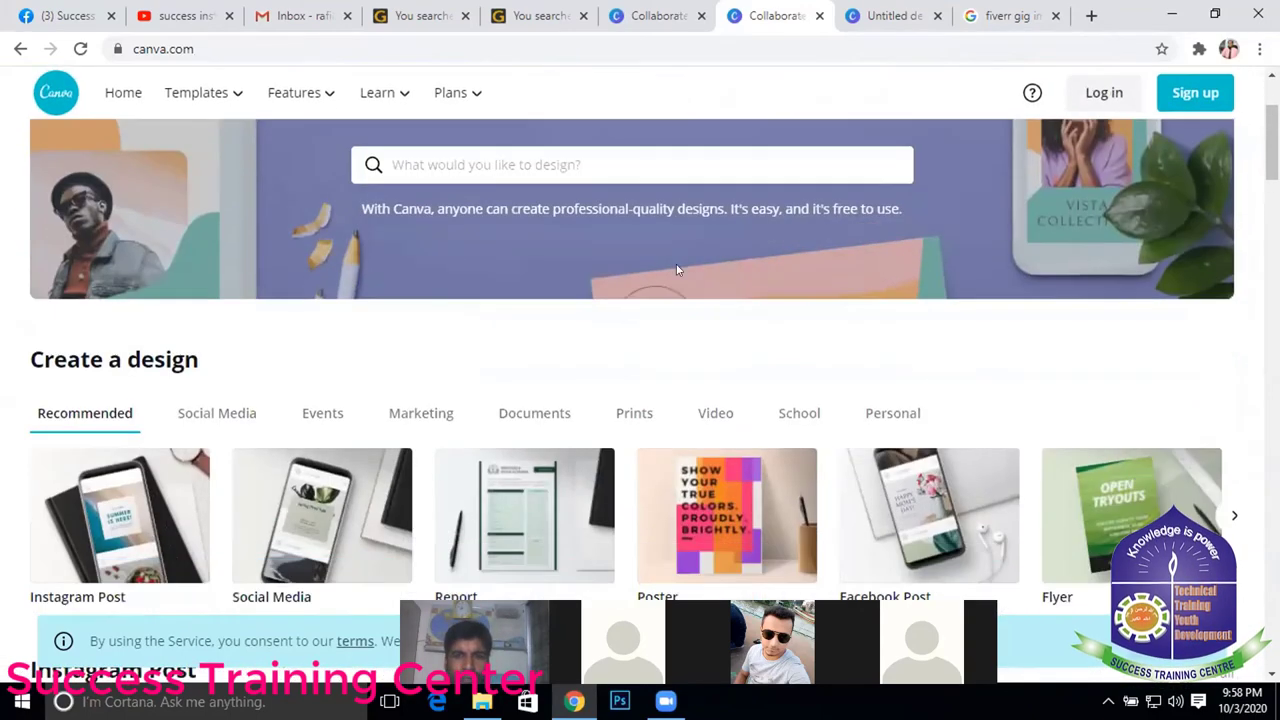
scroll(676, 269, down, 2)
scroll(354, 323, up, 2)
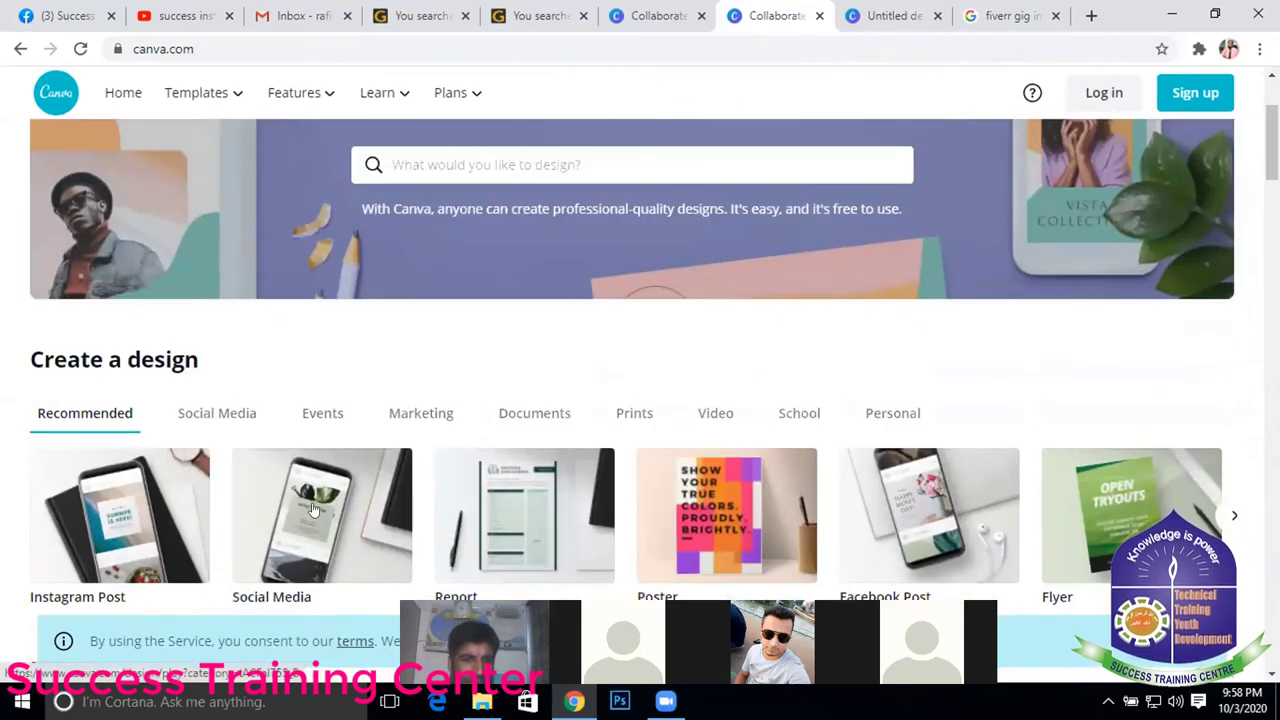
scroll(218, 458, down, 1)
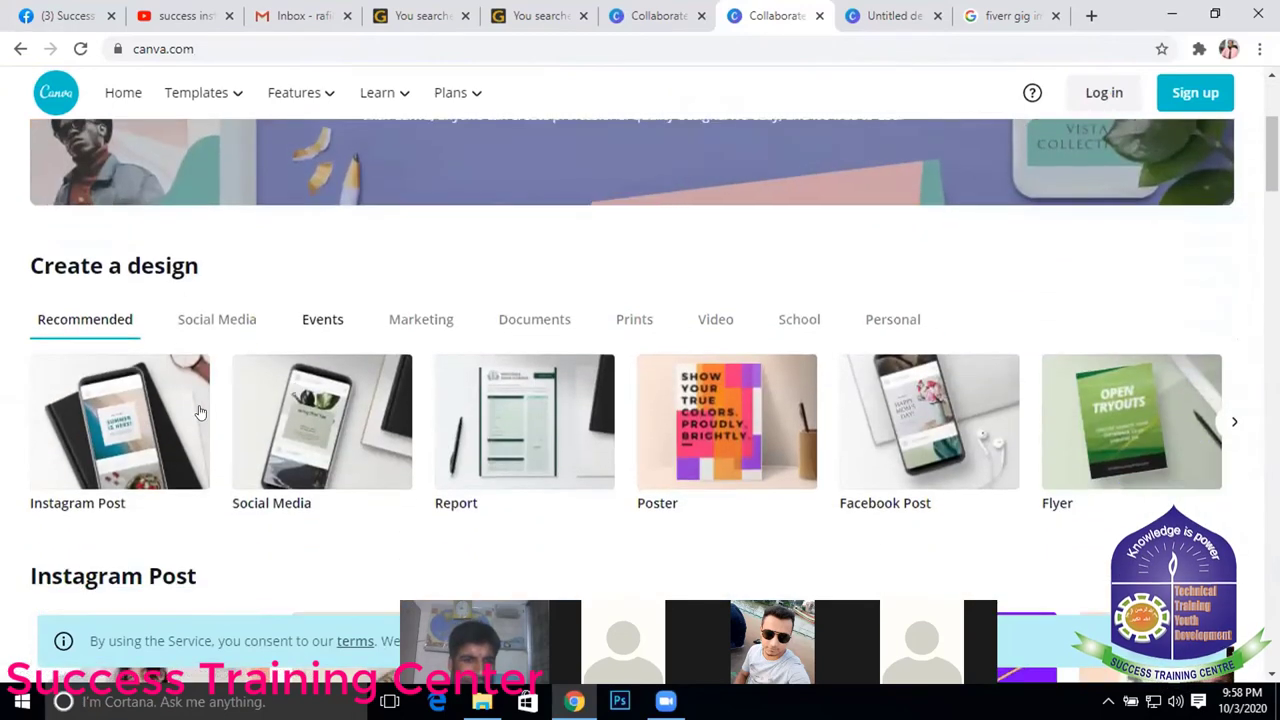
click(547, 432)
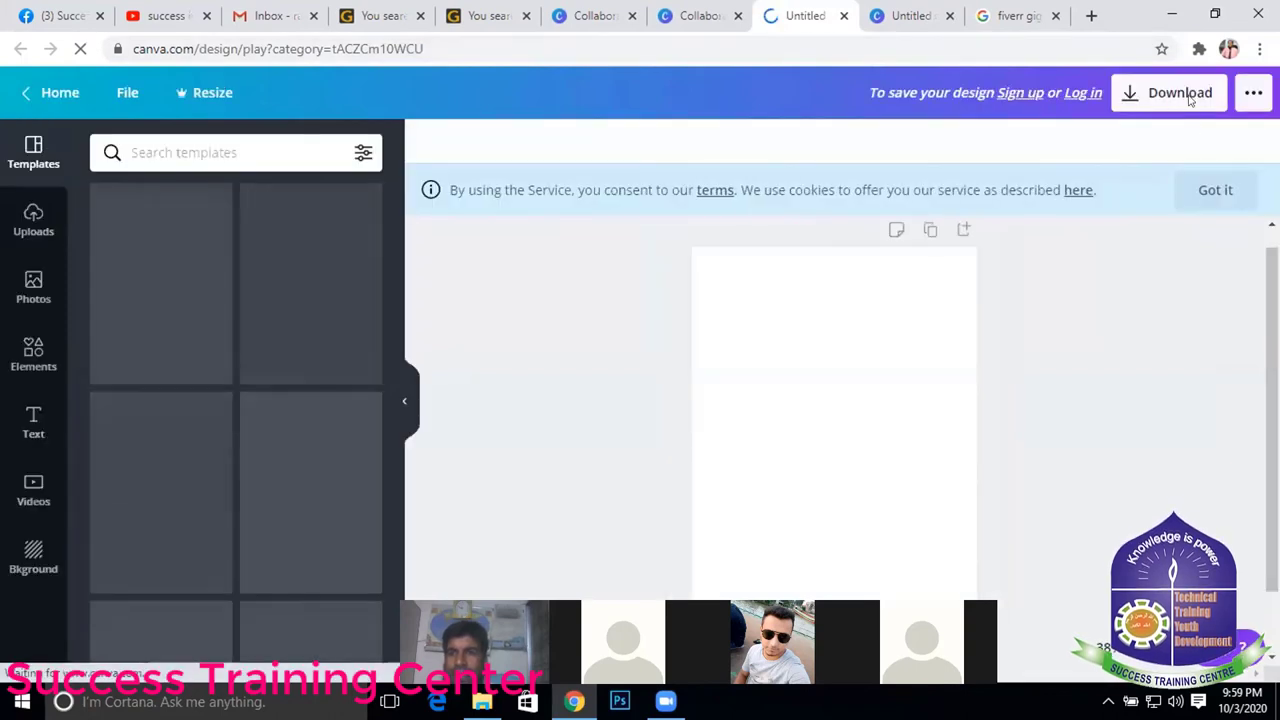
- View the report's sharing and Download options, then switch to the Facebook Post design tab
click(1253, 92)
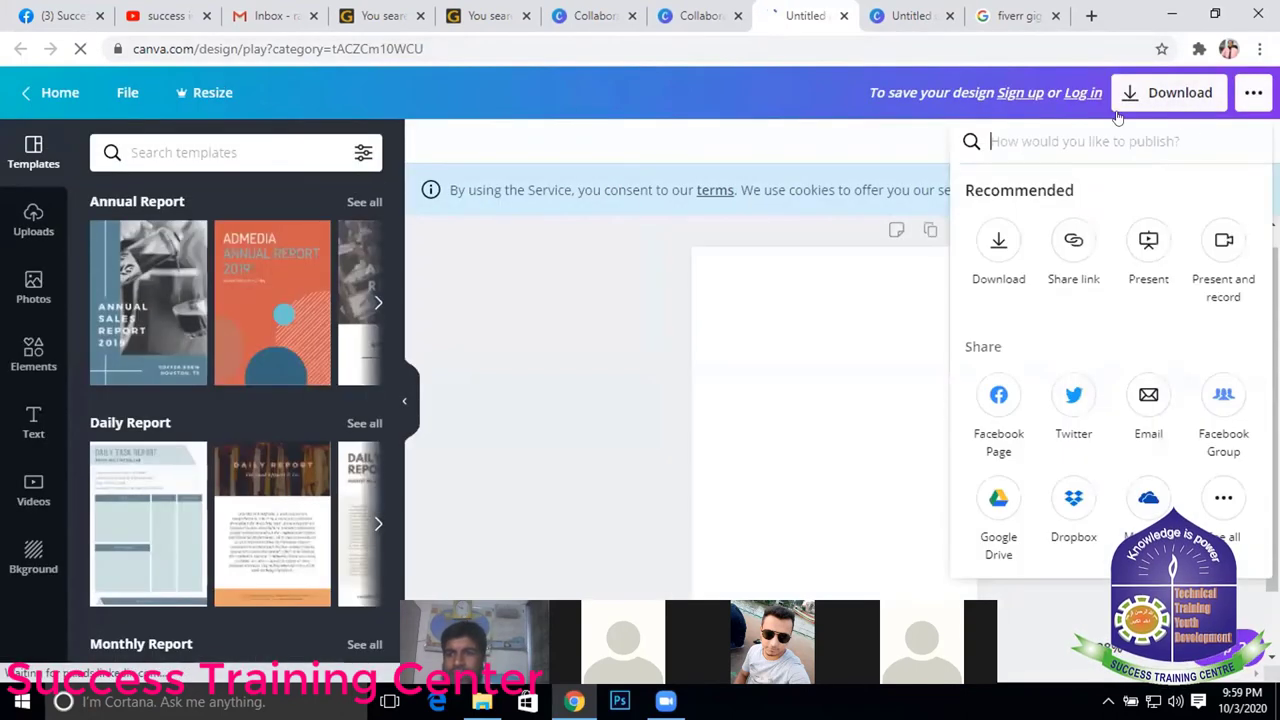
click(571, 309)
click(1160, 110)
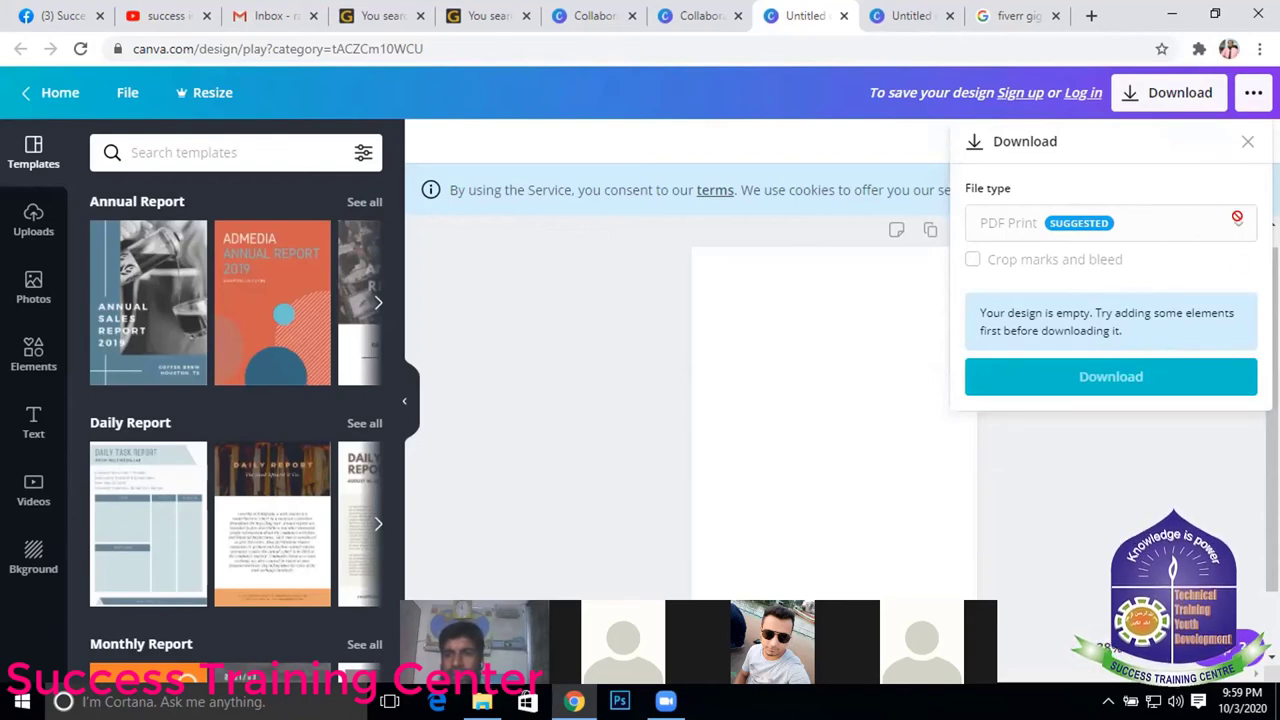
click(938, 20)
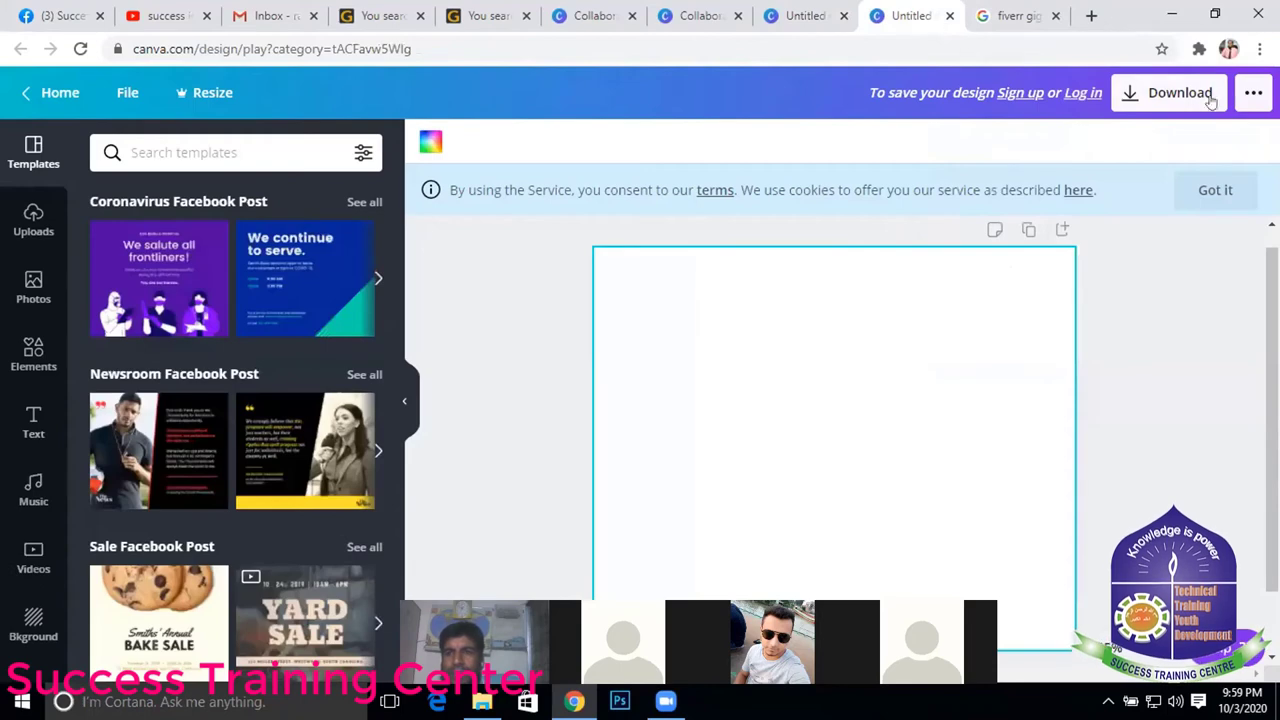
- Fill the Facebook Post page background with bright red using the toolbar colour swatch
click(1211, 103)
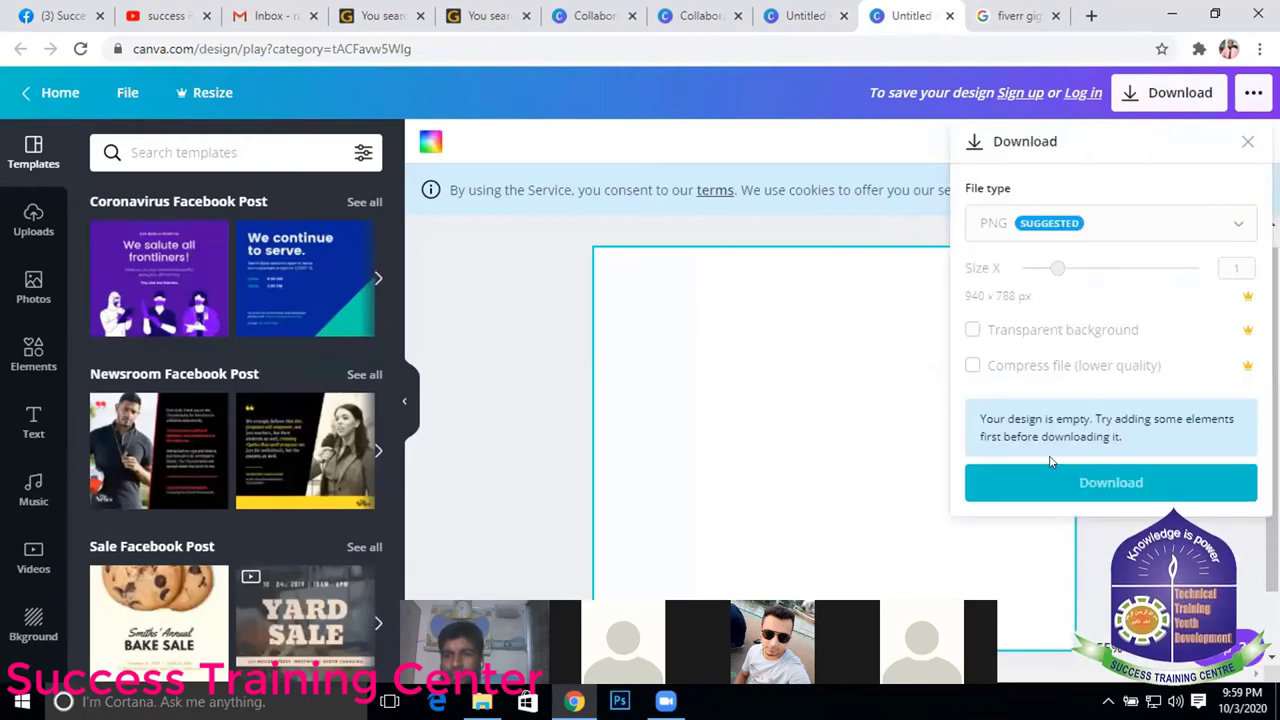
click(436, 147)
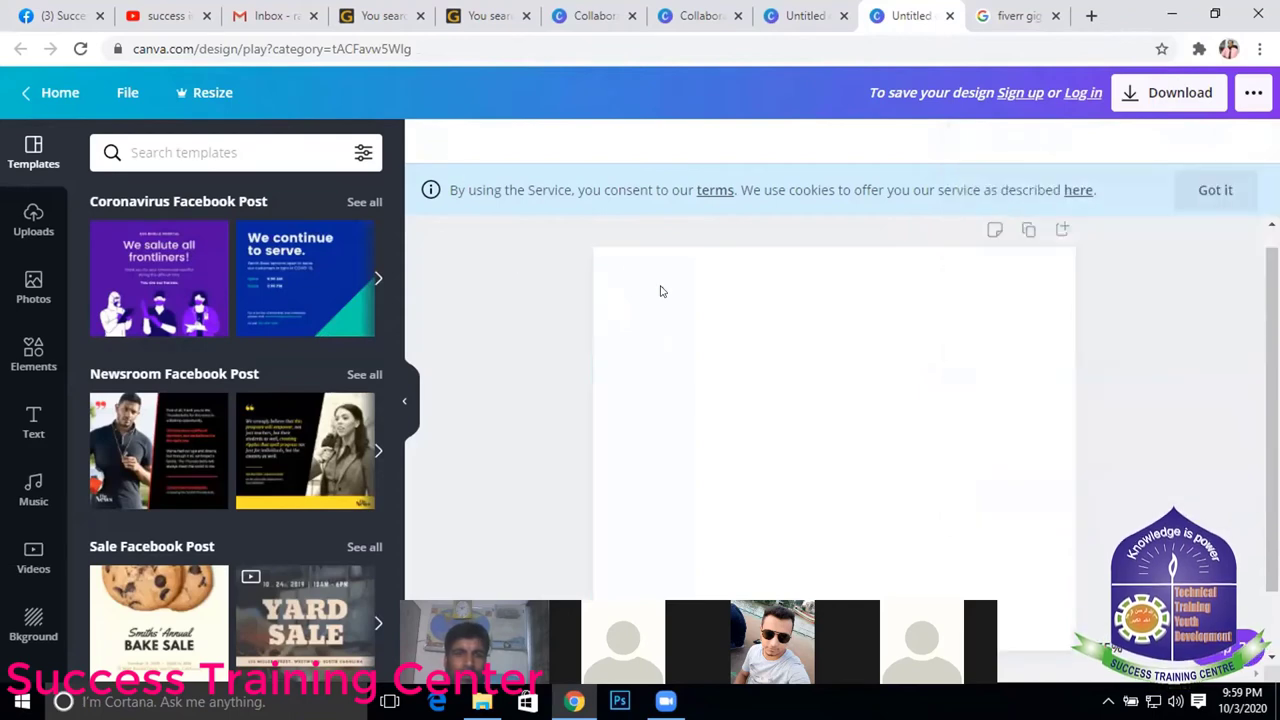
click(884, 340)
click(415, 146)
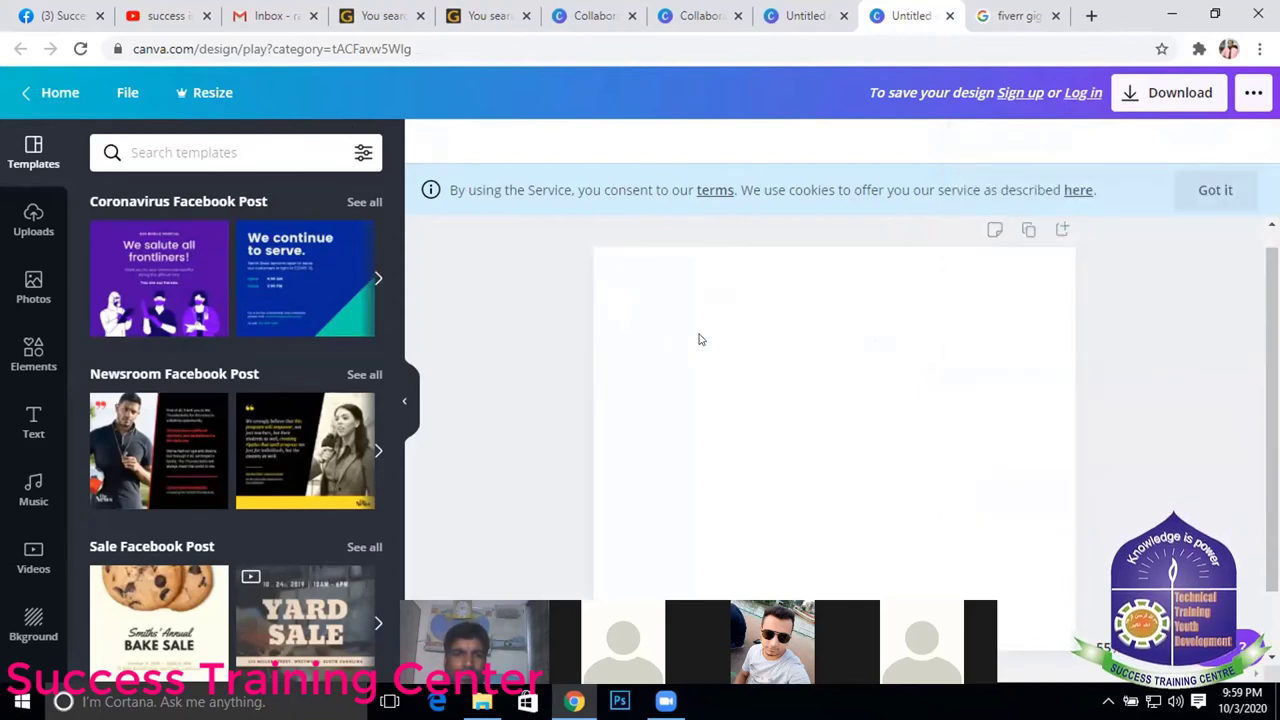
click(676, 312)
click(430, 140)
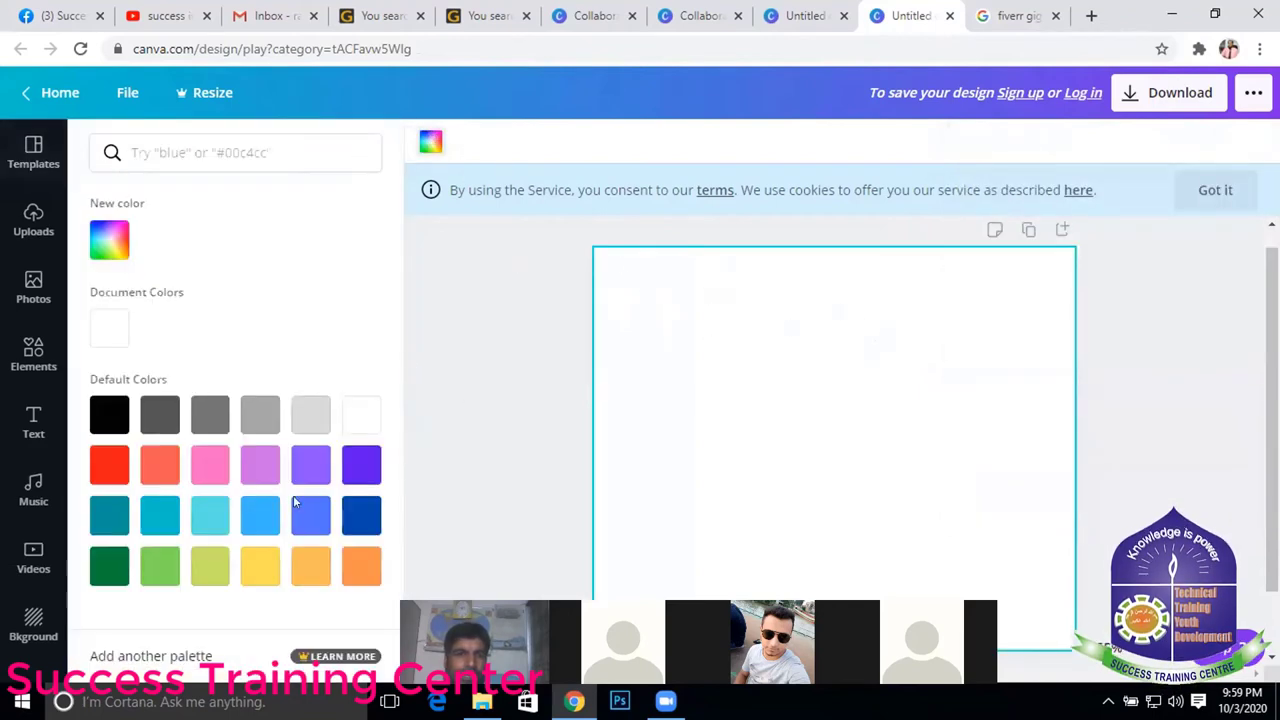
click(160, 464)
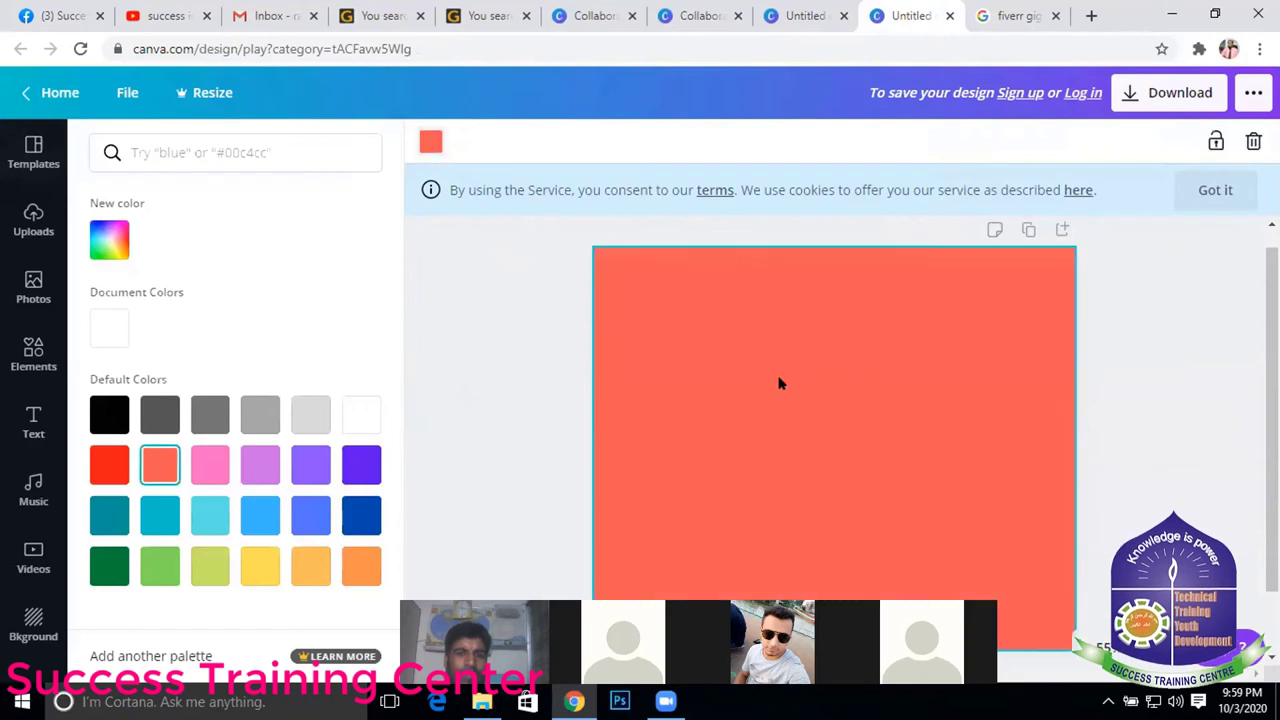
click(106, 462)
scroll(873, 340, down, 1)
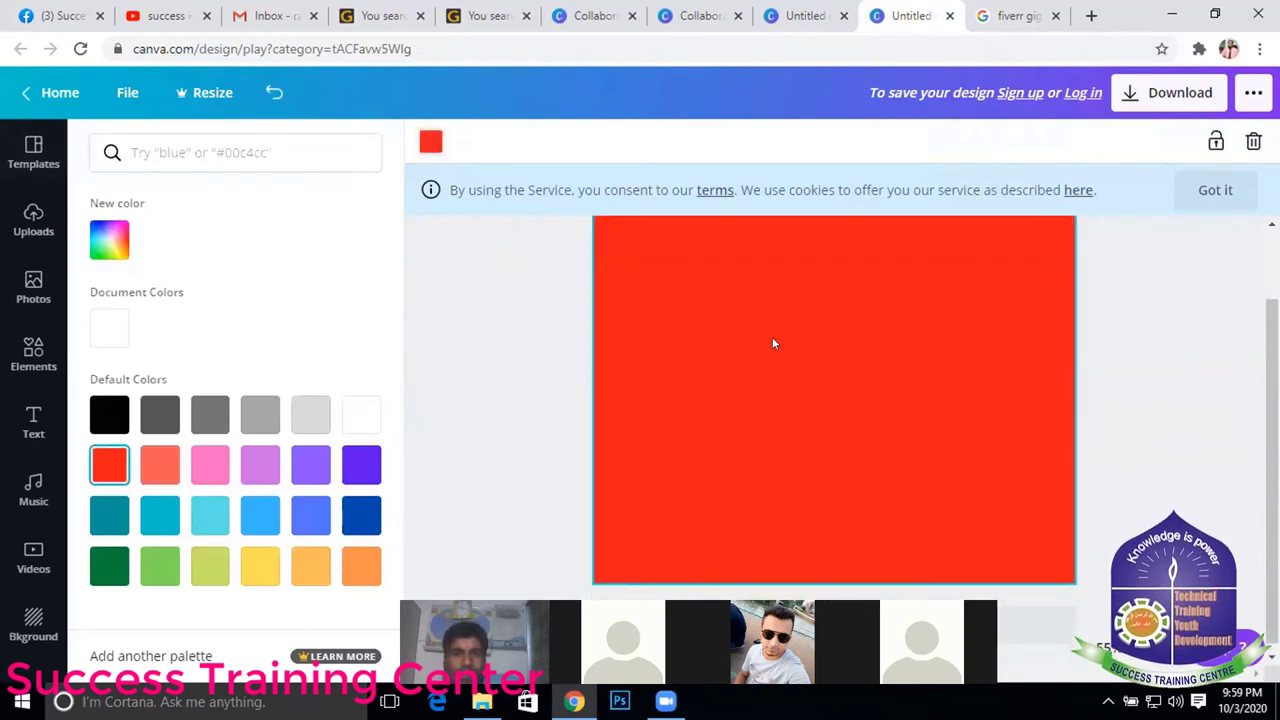
scroll(772, 337, up, 1)
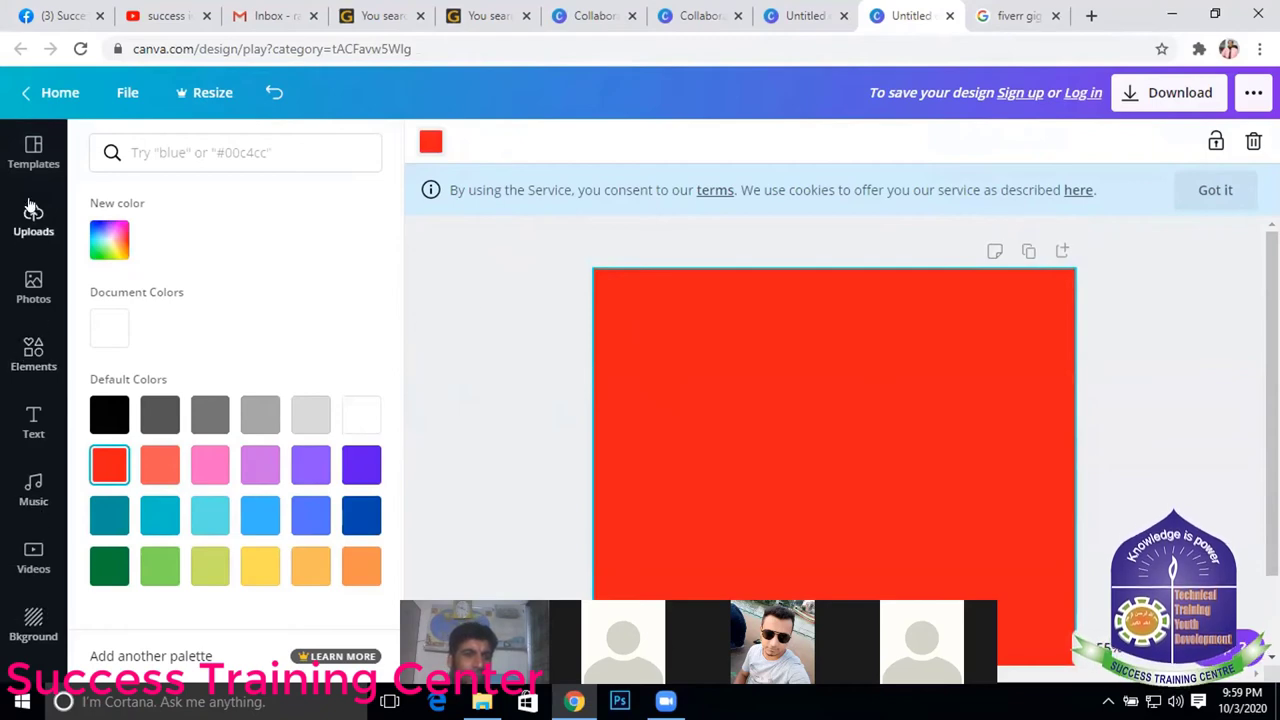
- From the home tab, visit Design School and open Canva's Features page at canva.com/features
click(594, 15)
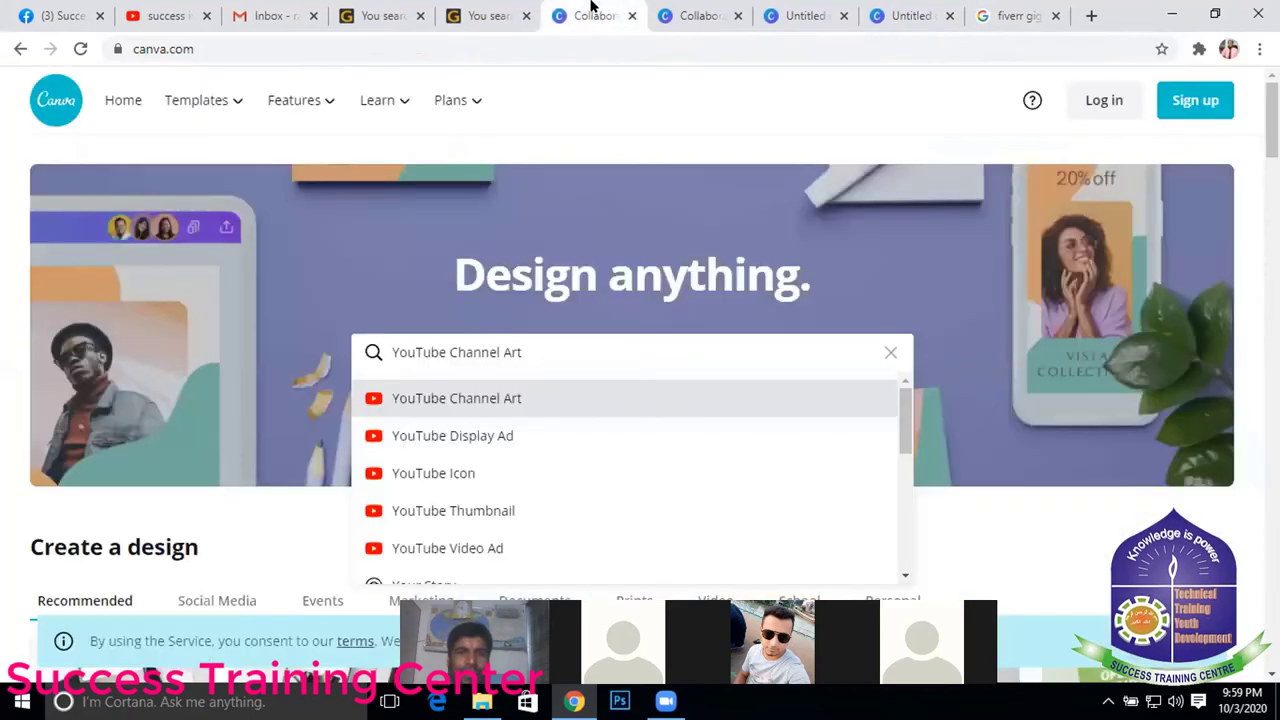
click(404, 112)
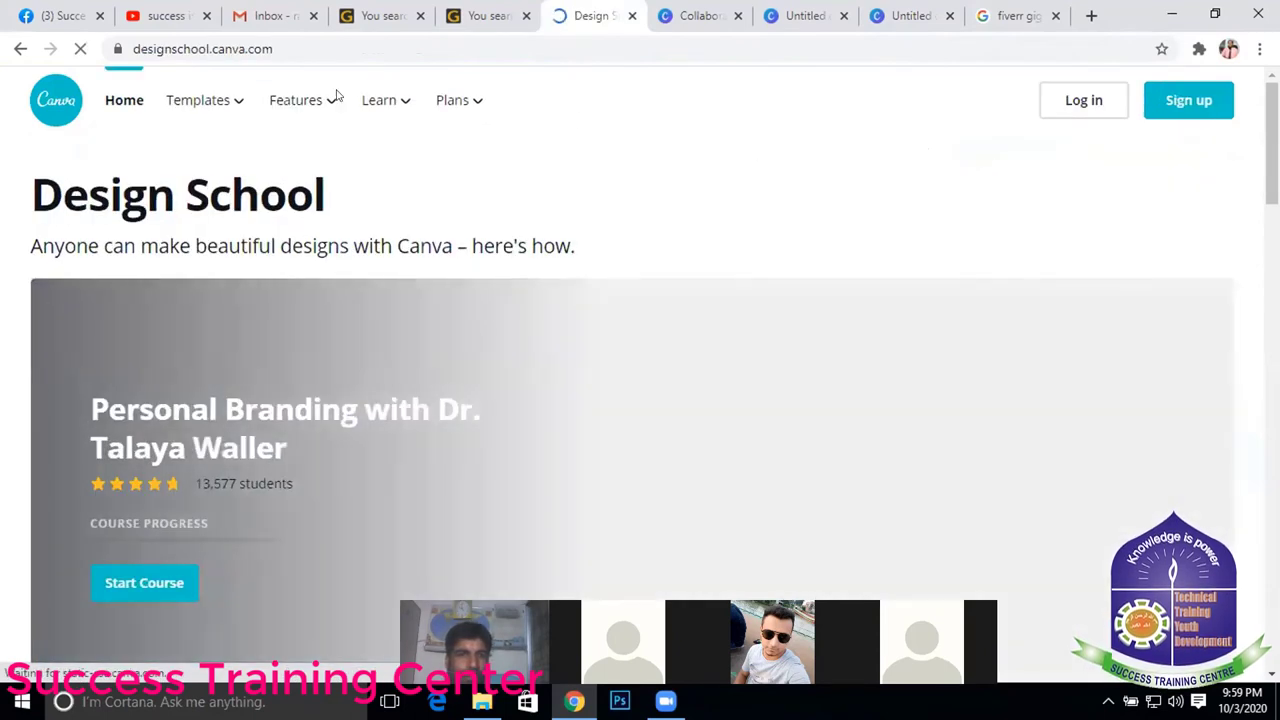
click(336, 100)
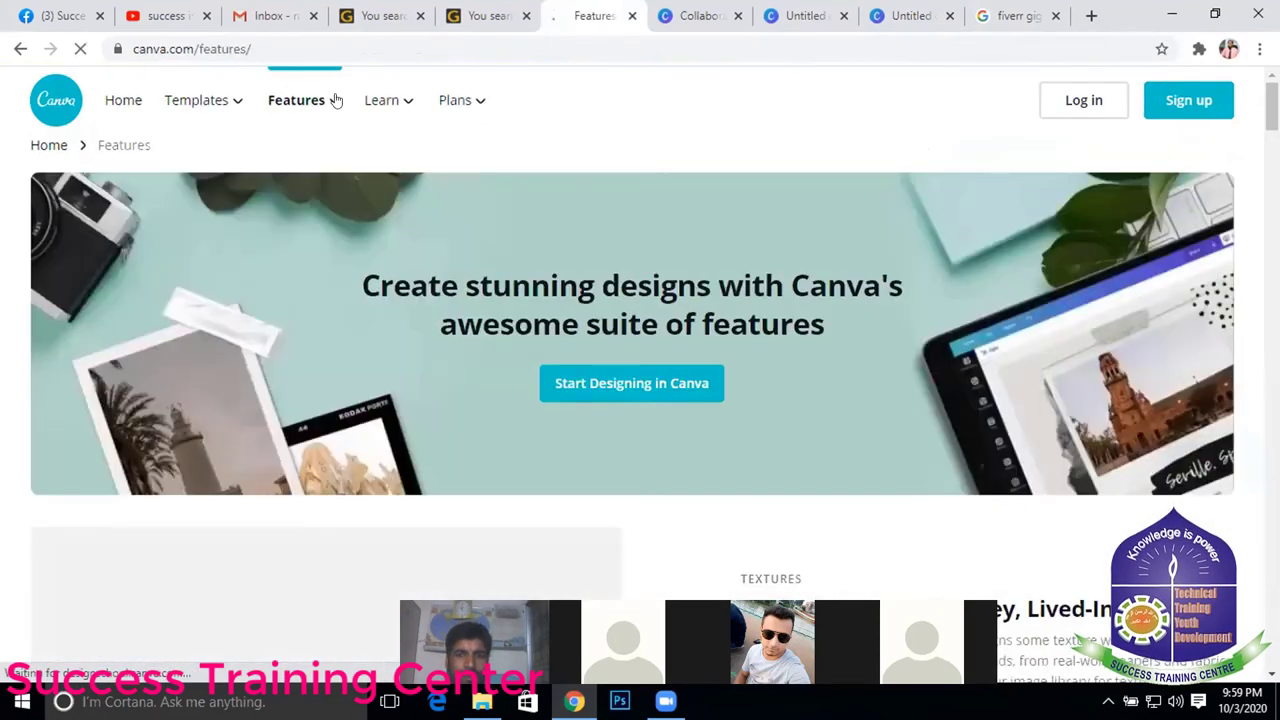
click(585, 383)
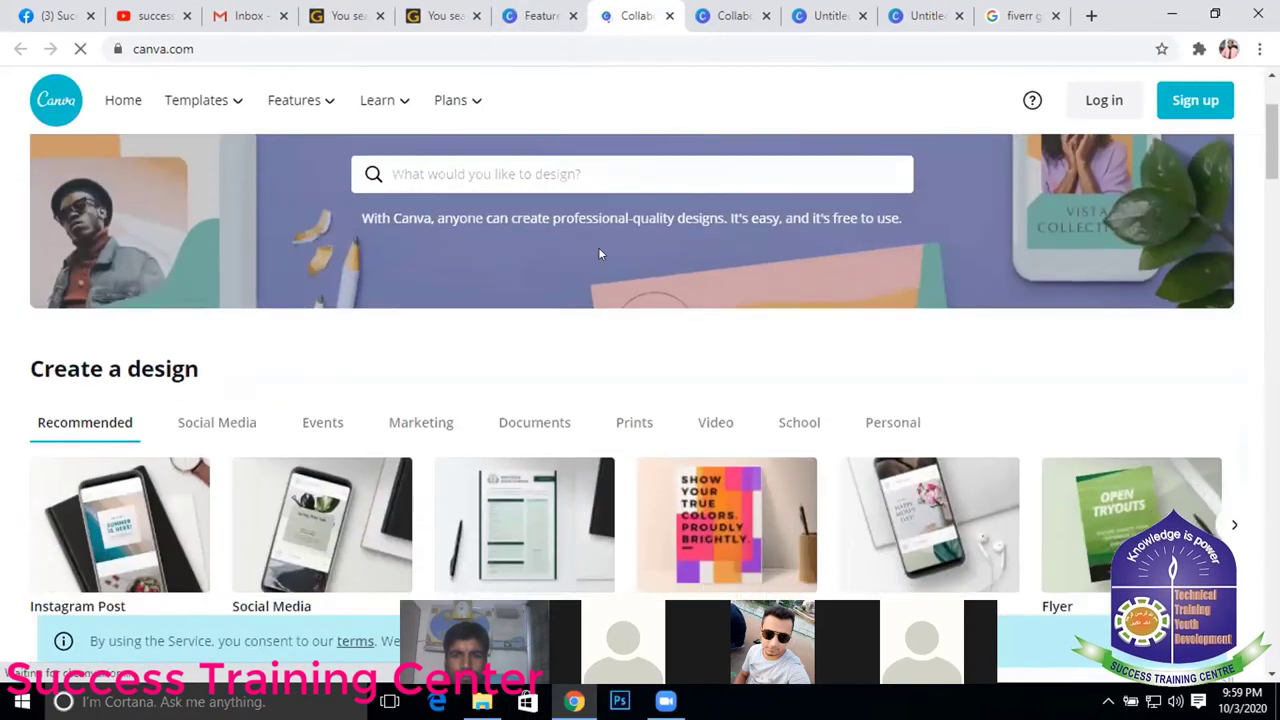
scroll(900, 170, down, 4)
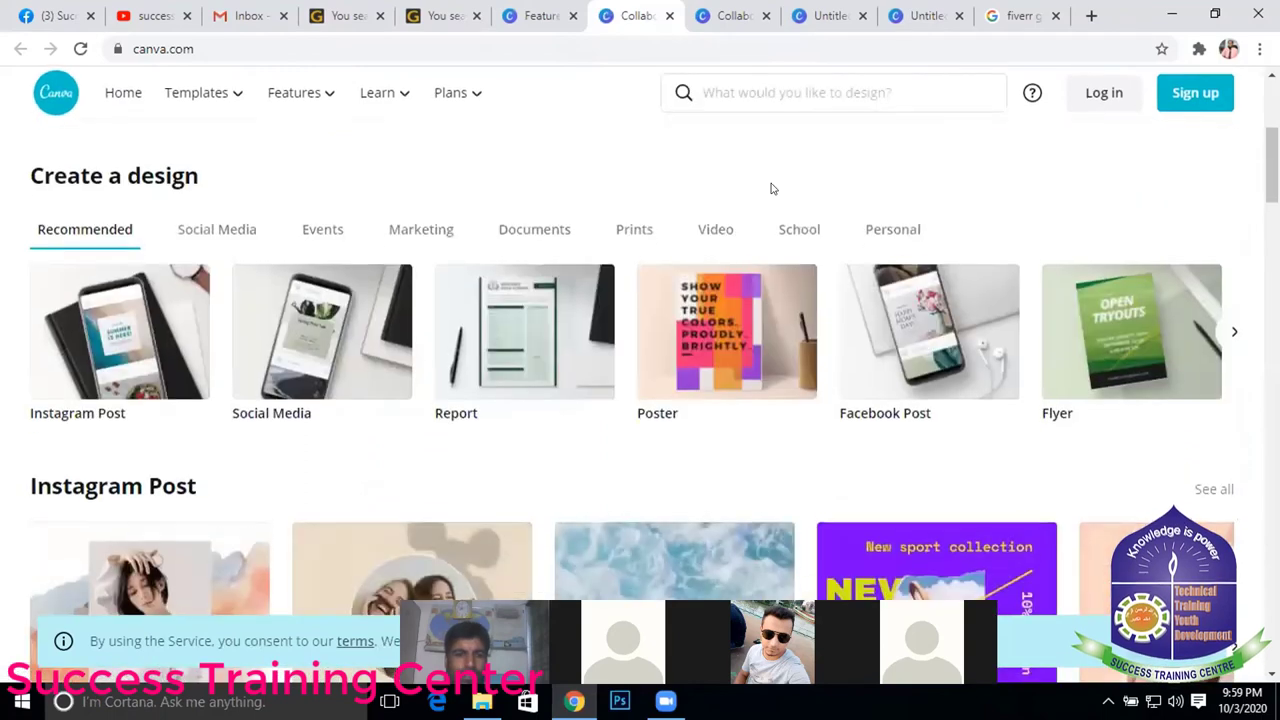
scroll(769, 189, up, 4)
mouse_move(279, 110)
mouse_move(236, 100)
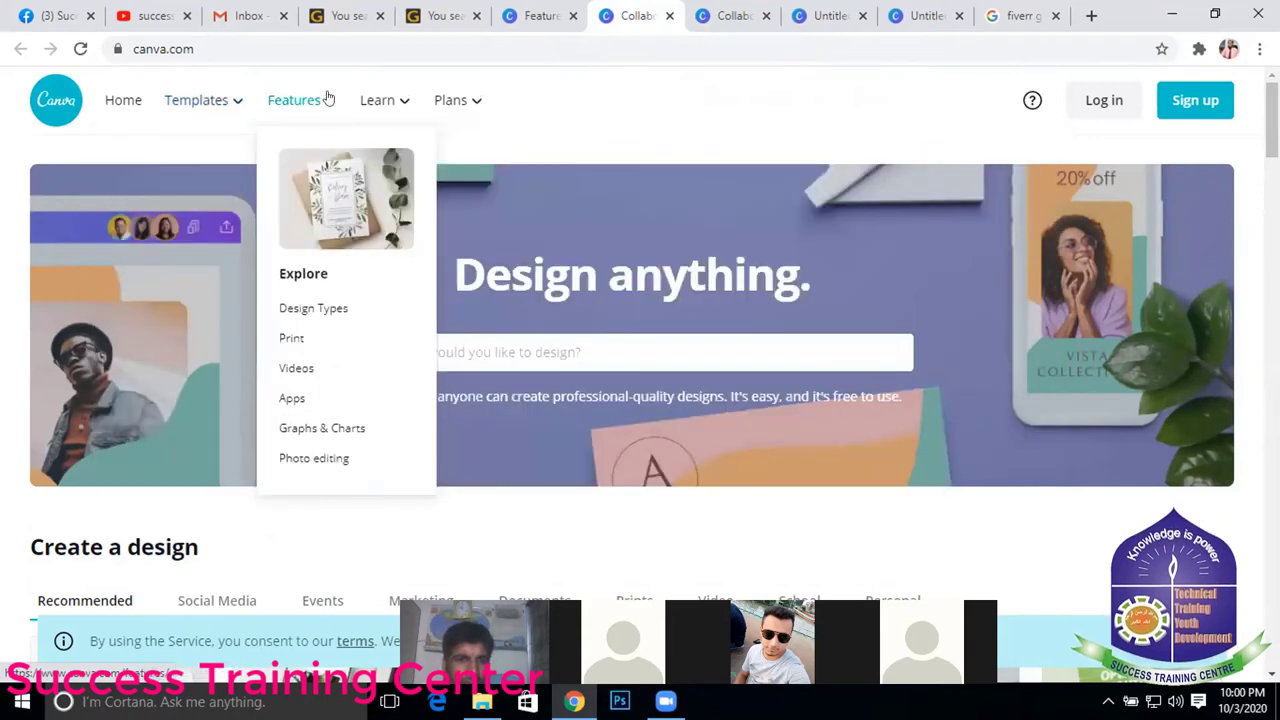
click(328, 97)
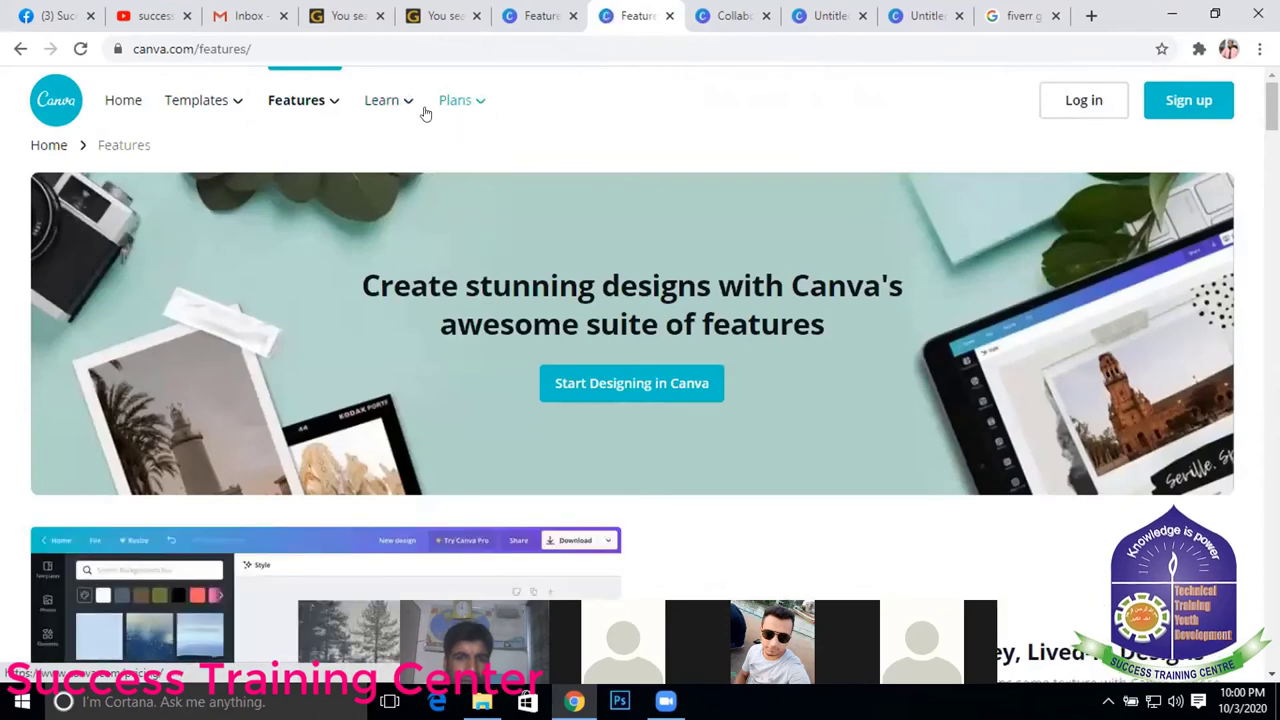
mouse_move(409, 110)
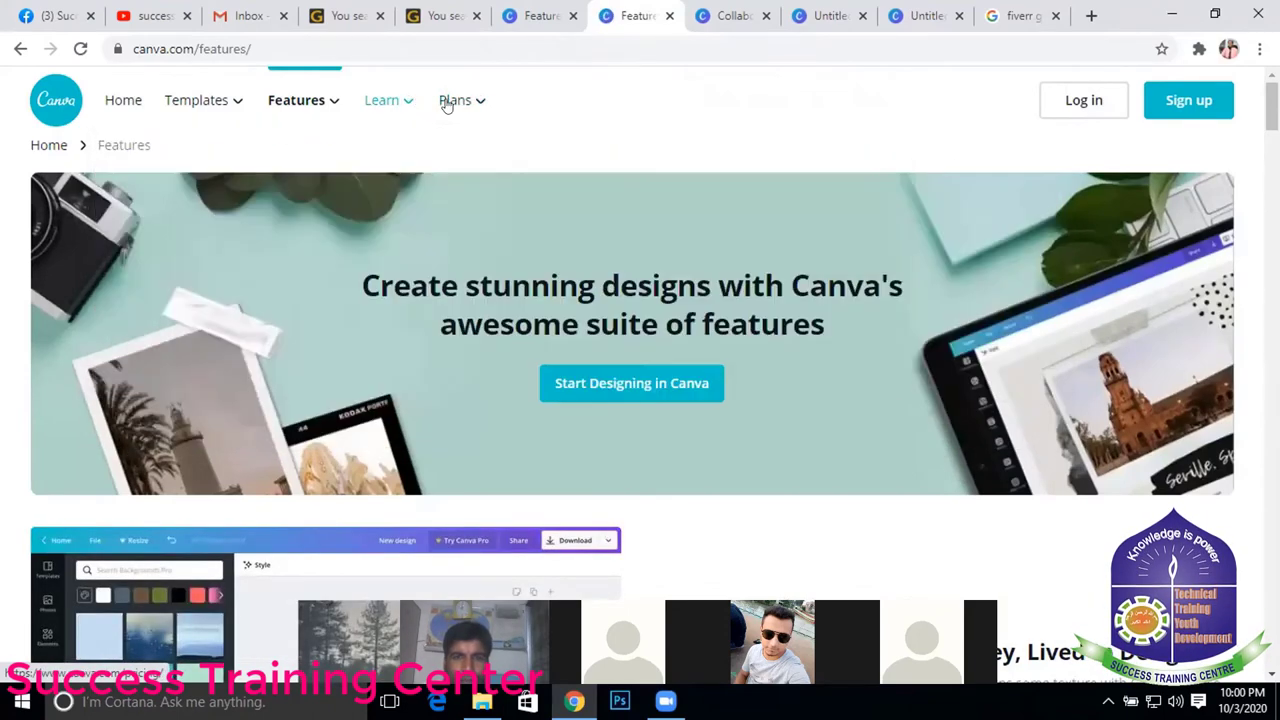
mouse_move(474, 106)
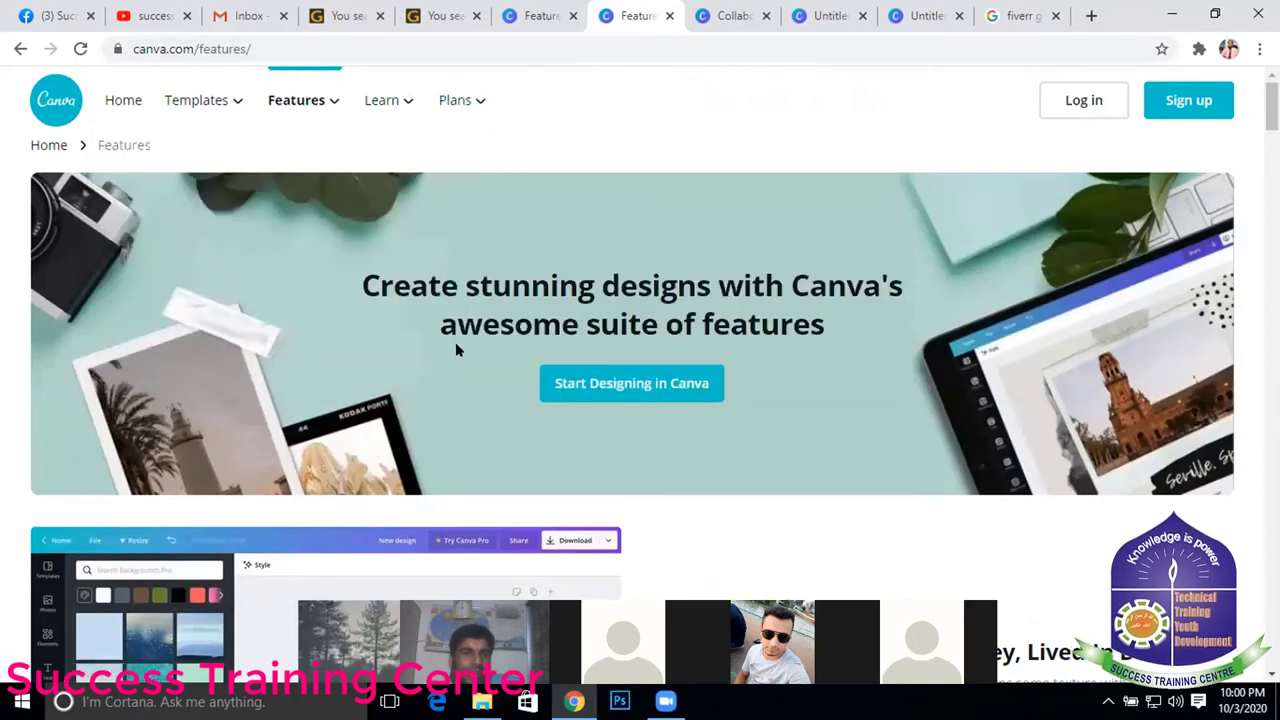
- Scroll through the Features page, then bring the canva.com 'Design anything.' home page to the front
scroll(456, 349, down, 4)
scroll(456, 349, down, 4)
scroll(456, 345, up, 4)
scroll(423, 340, down, 7)
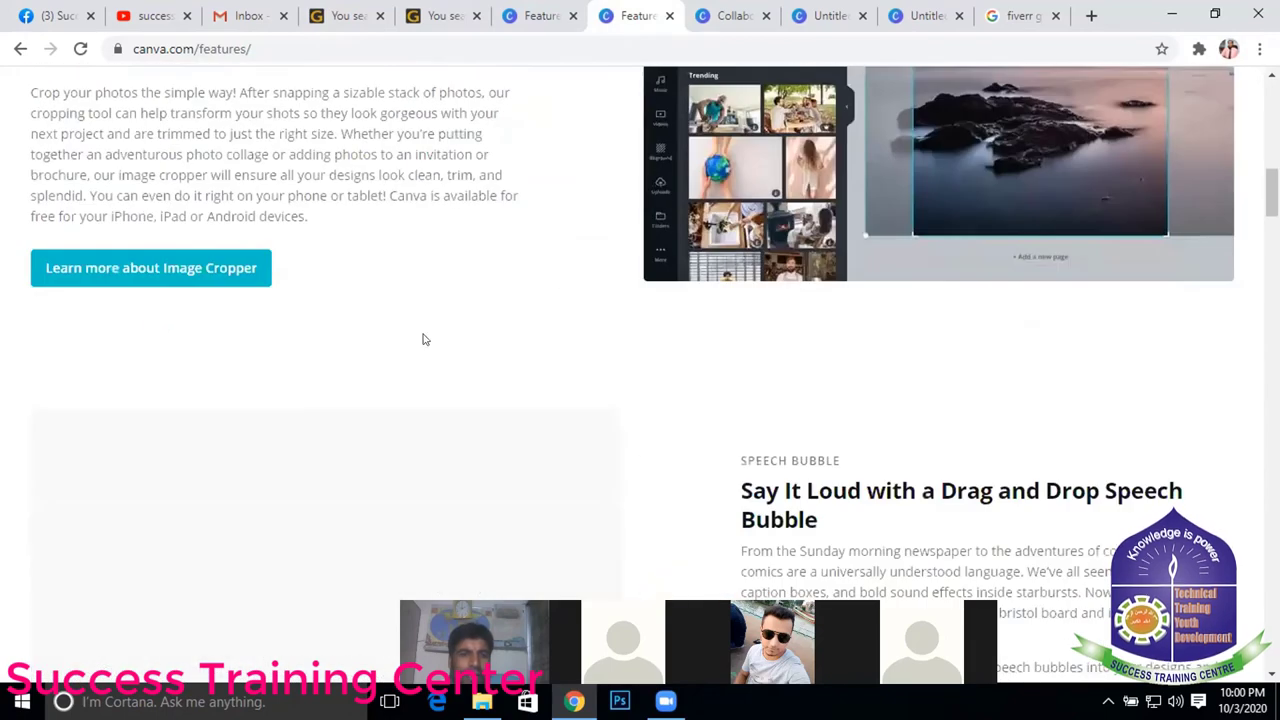
scroll(400, 337, down, 4)
scroll(360, 330, up, 4)
scroll(430, 250, up, 5)
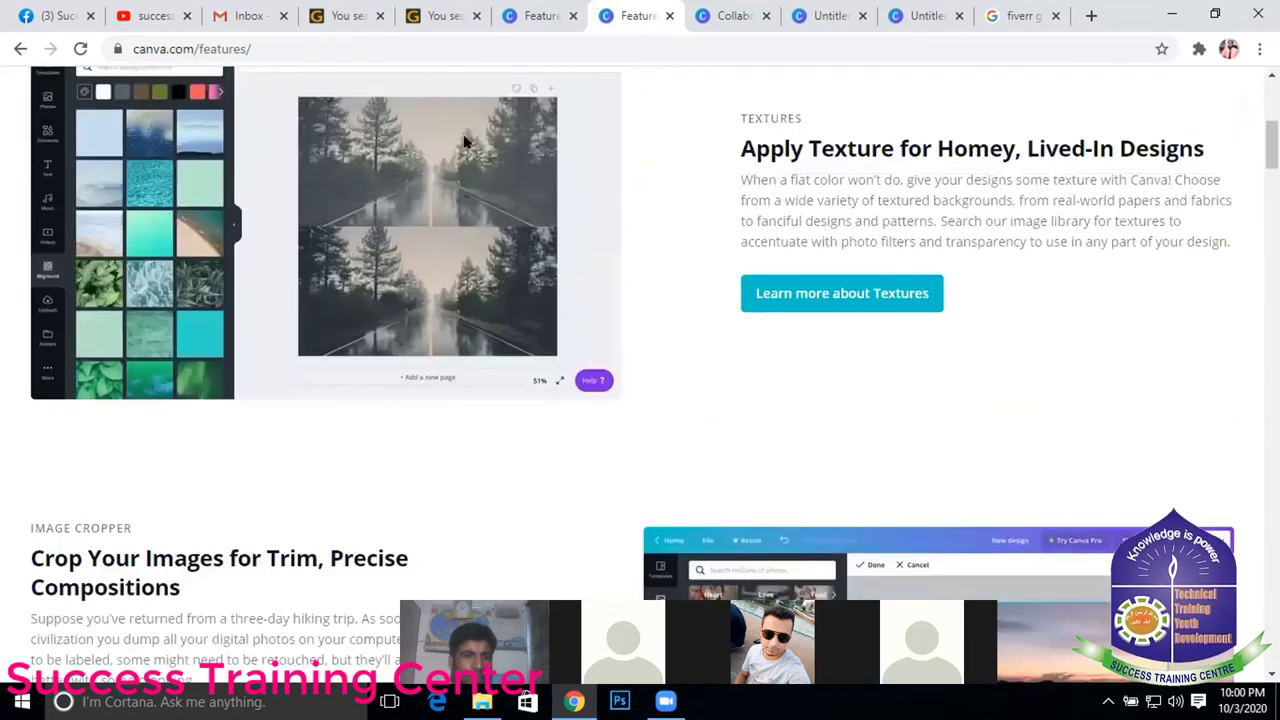
key(ctrl+shift+Tab)
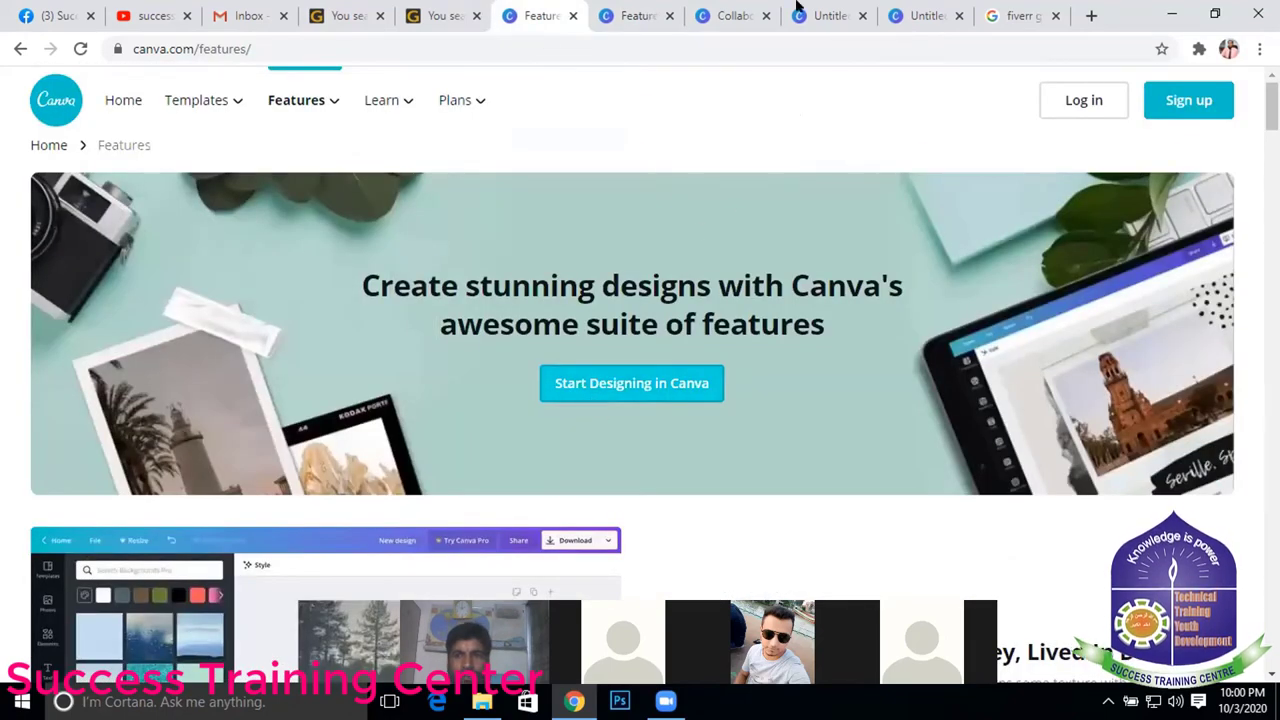
click(722, 15)
scroll(690, 245, up, 3)
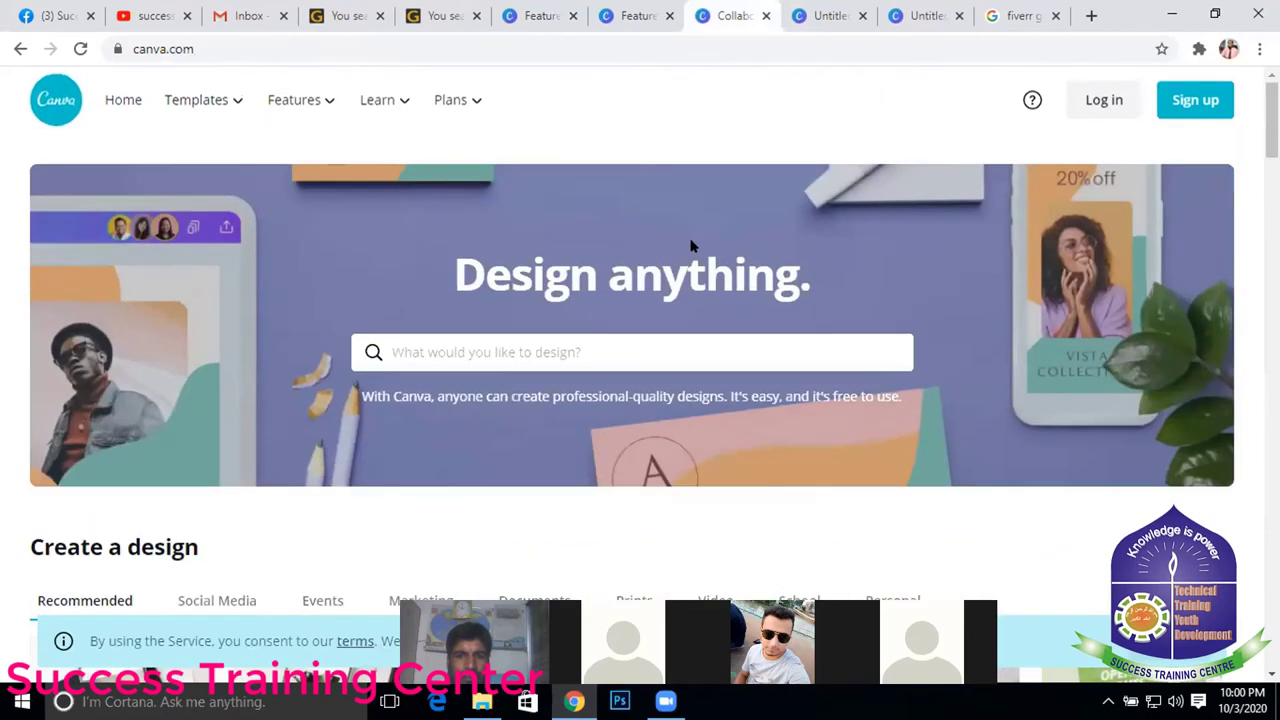
scroll(690, 245, down, 4)
scroll(690, 245, up, 4)
scroll(395, 292, down, 3)
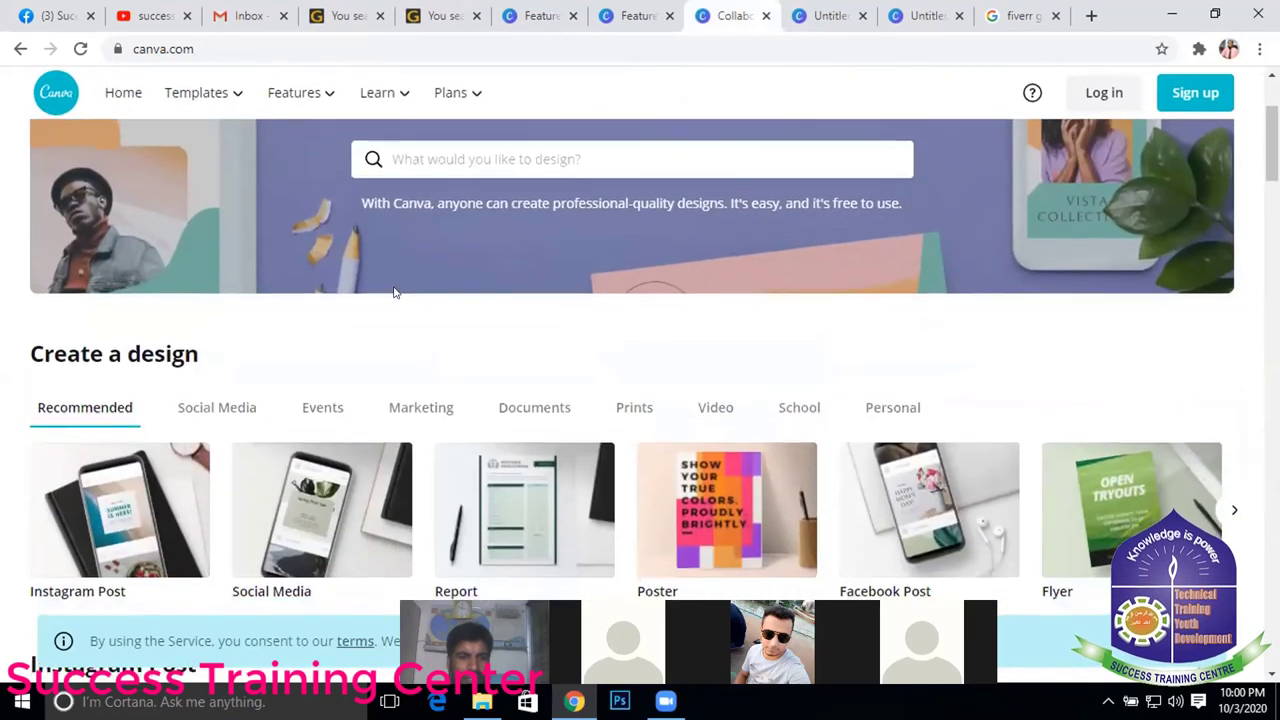
scroll(395, 292, down, 5)
scroll(390, 295, down, 5)
scroll(379, 299, down, 1)
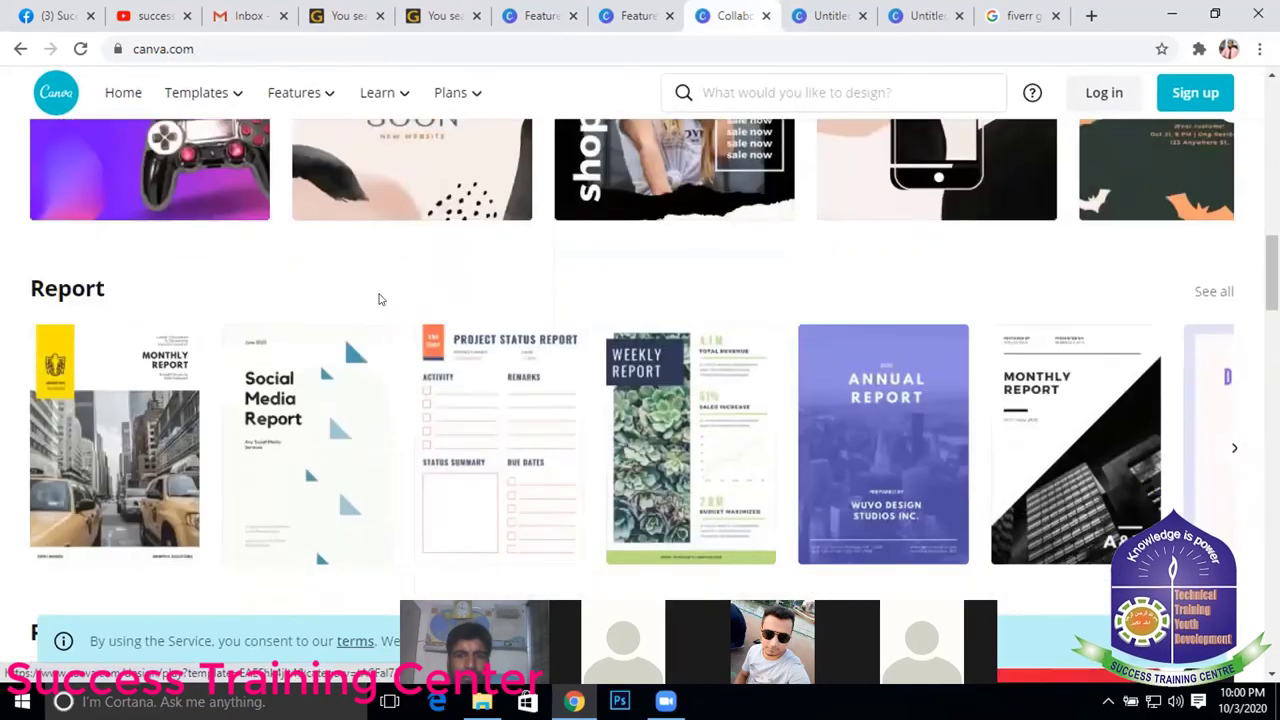
scroll(379, 299, down, 2)
scroll(340, 280, down, 3)
scroll(305, 265, down, 3)
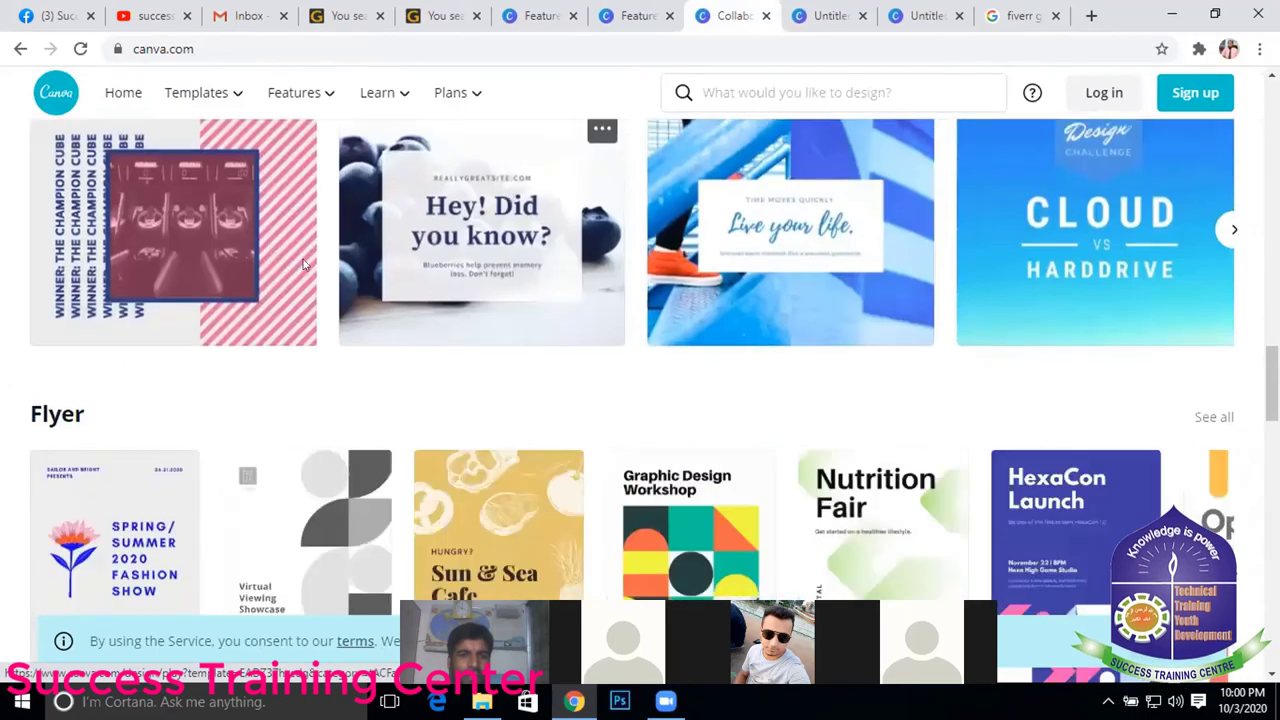
scroll(305, 265, down, 3)
scroll(366, 237, down, 3)
scroll(154, 277, down, 3)
scroll(293, 276, down, 4)
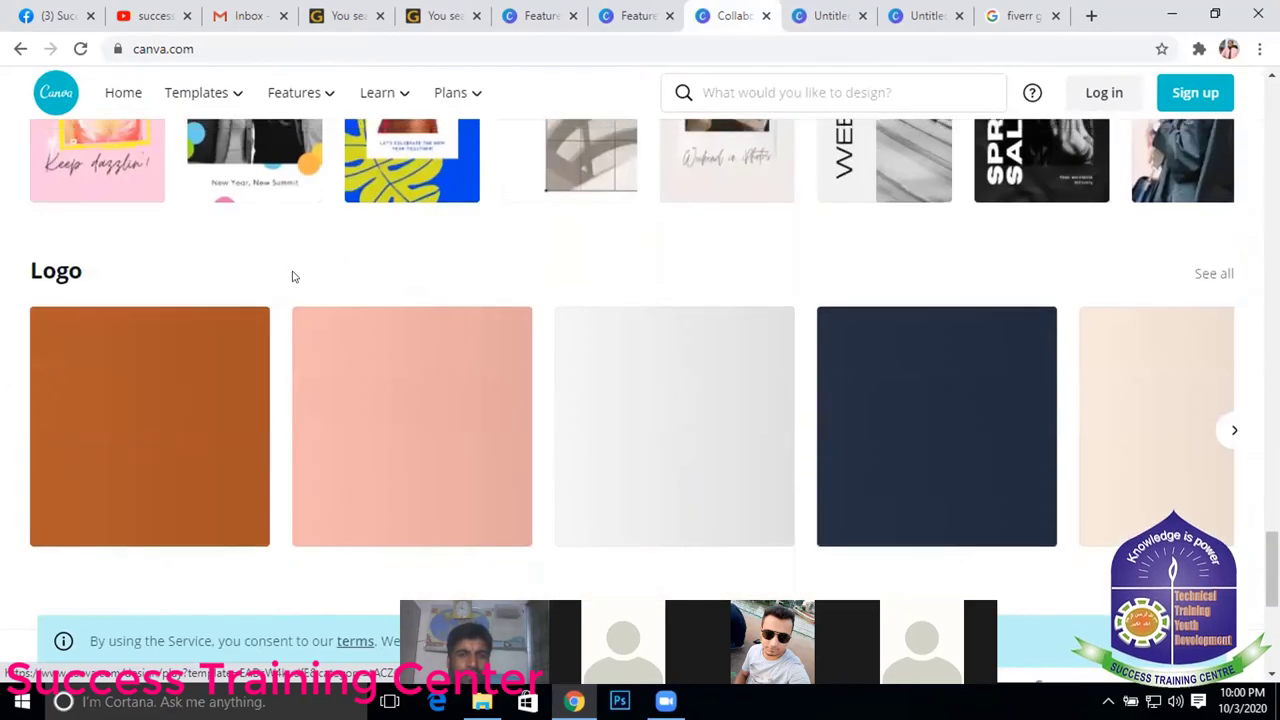
scroll(268, 320, down, 5)
scroll(280, 277, up, 5)
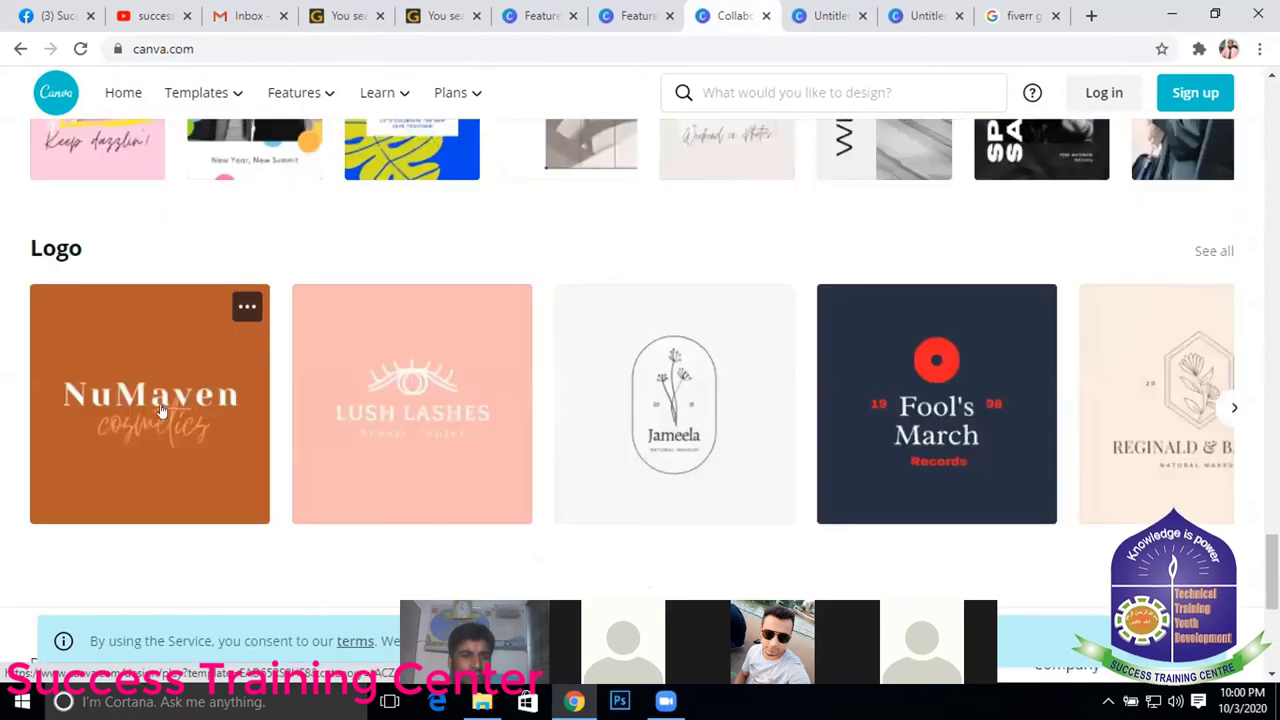
scroll(160, 410, down, 3)
scroll(160, 410, up, 5)
scroll(250, 520, up, 3)
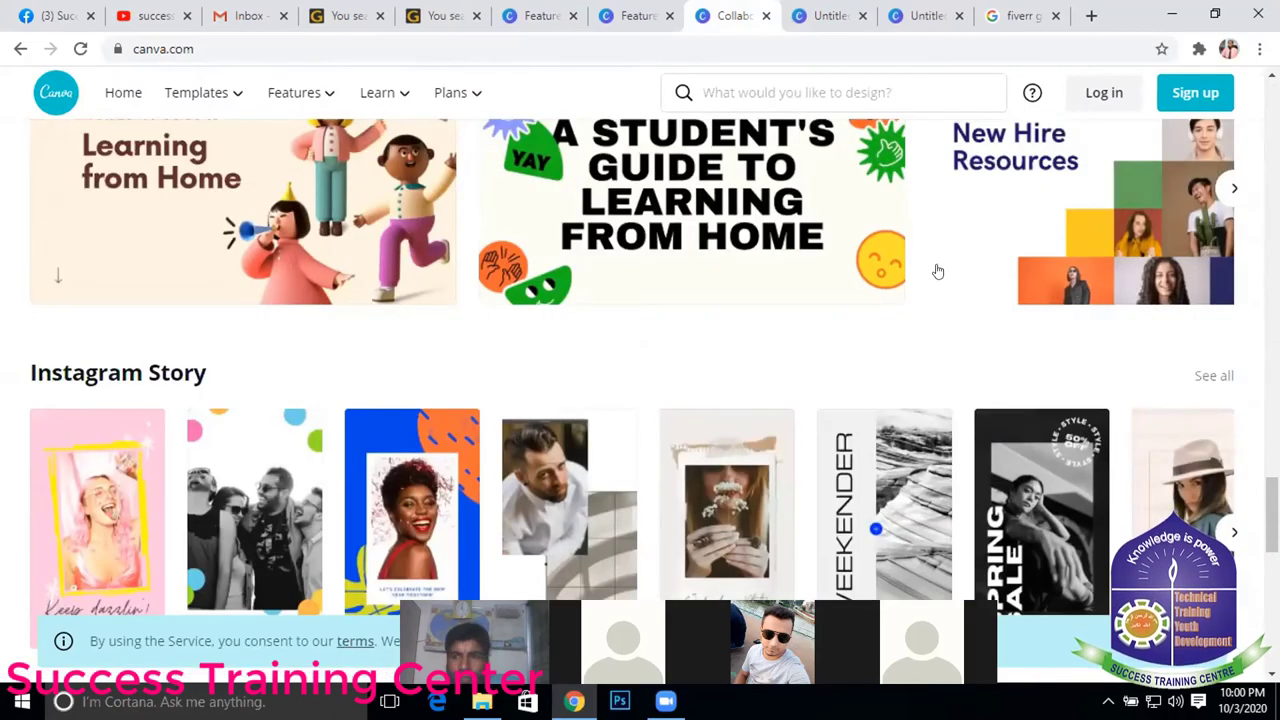
scroll(934, 271, up, 4)
scroll(445, 160, up, 5)
scroll(314, 254, up, 5)
scroll(546, 249, up, 5)
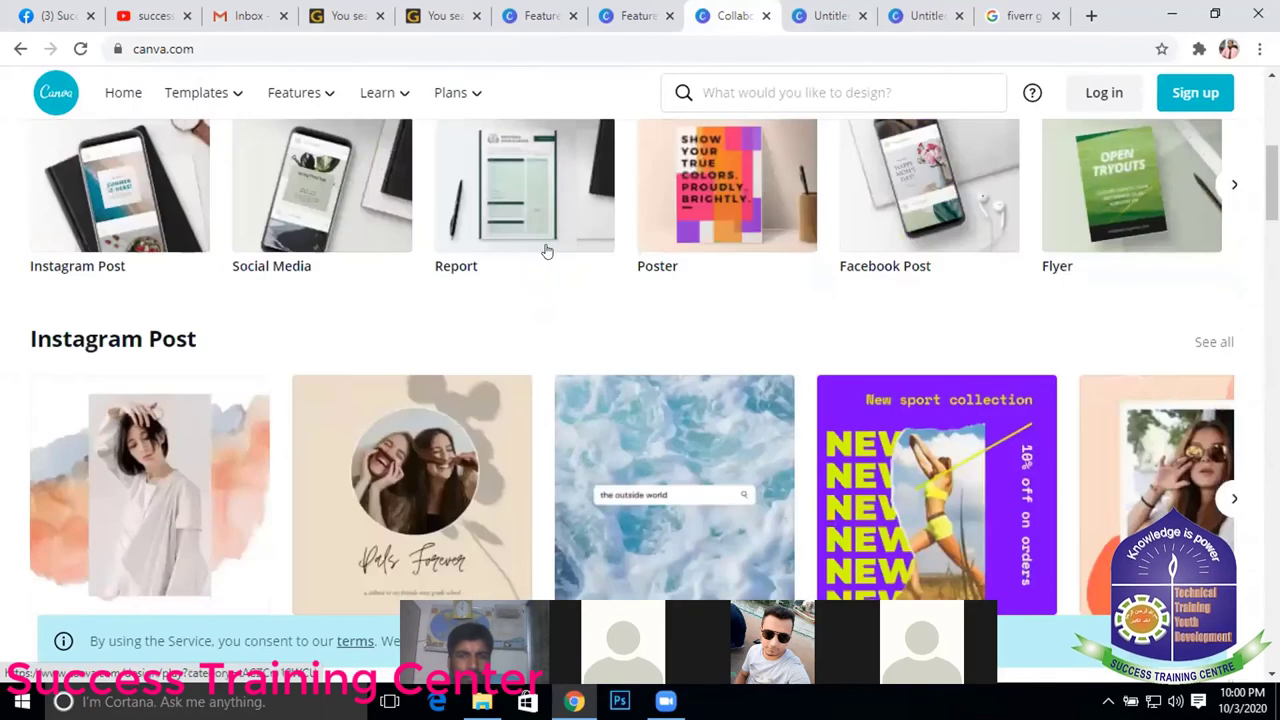
scroll(646, 266, up, 5)
scroll(619, 264, down, 2)
scroll(619, 264, down, 3)
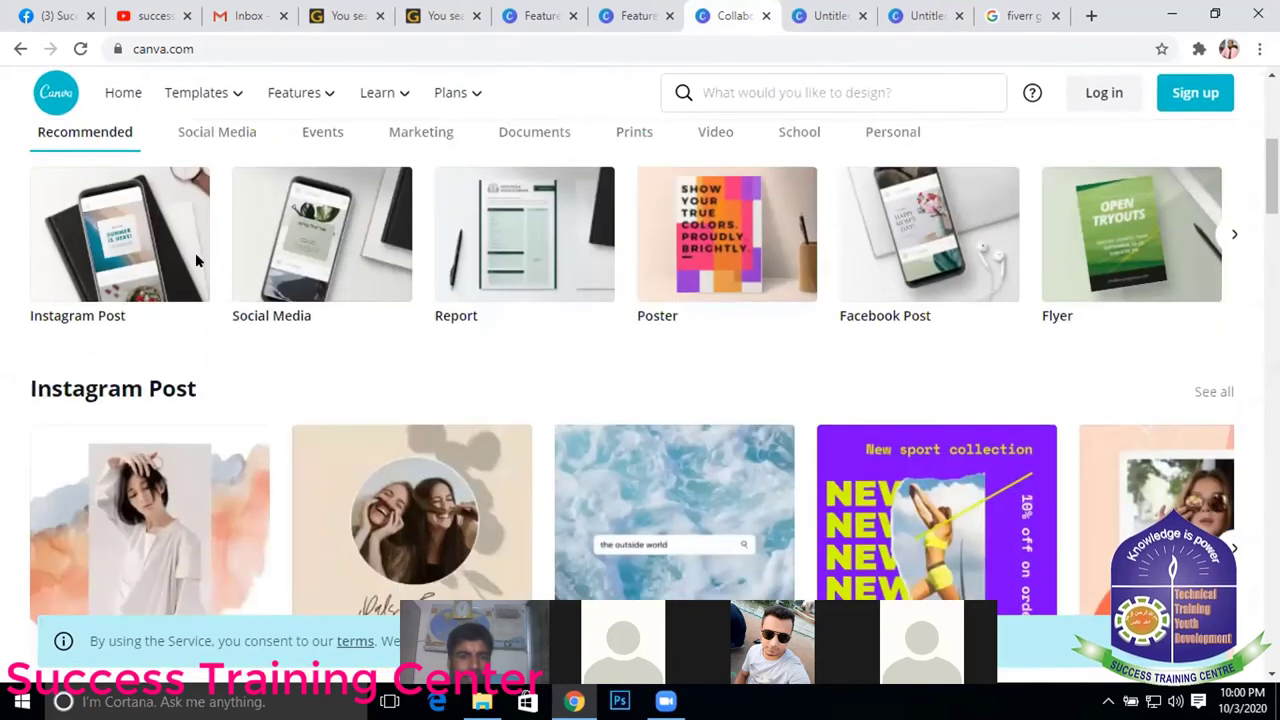
click(1234, 234)
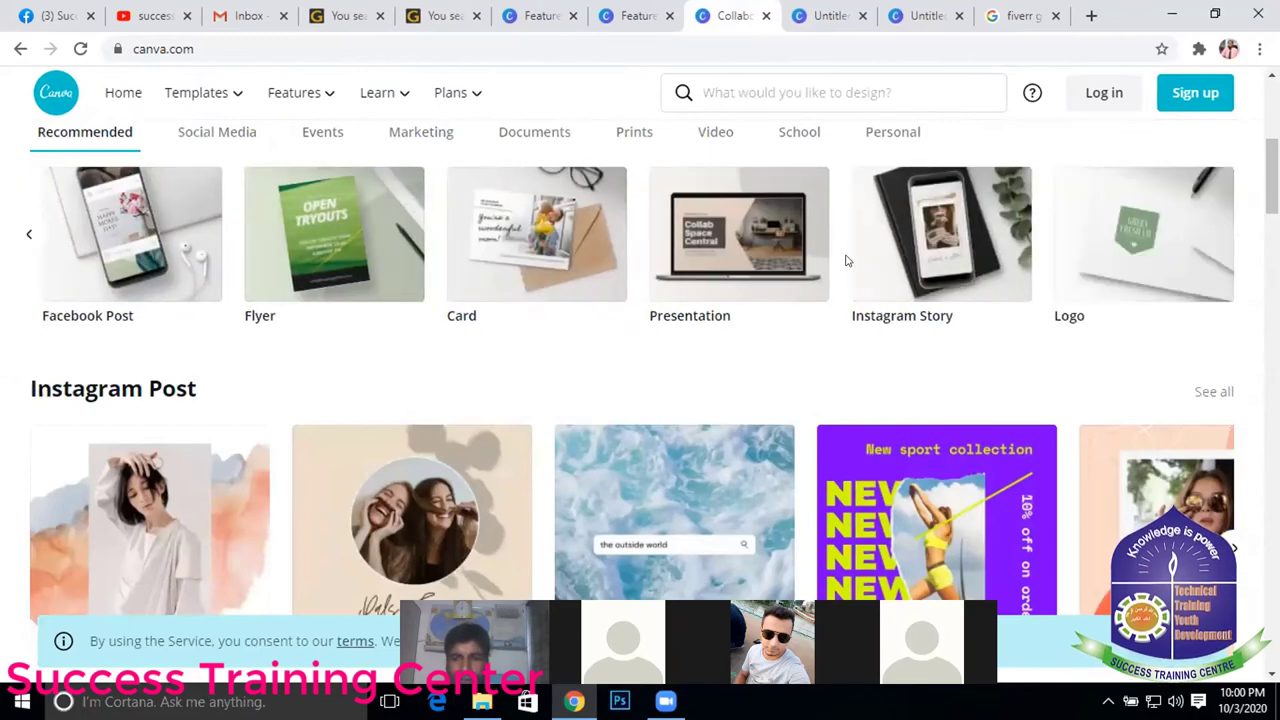
scroll(787, 222, up, 5)
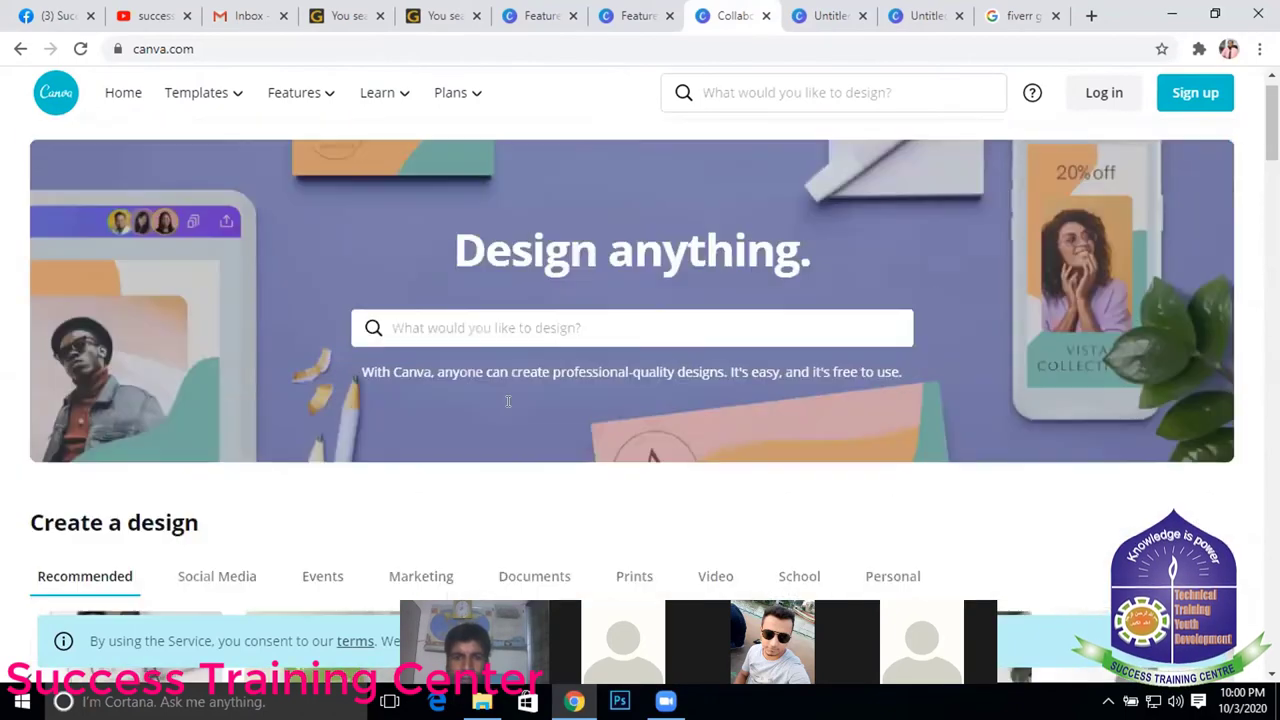
scroll(802, 343, down, 4)
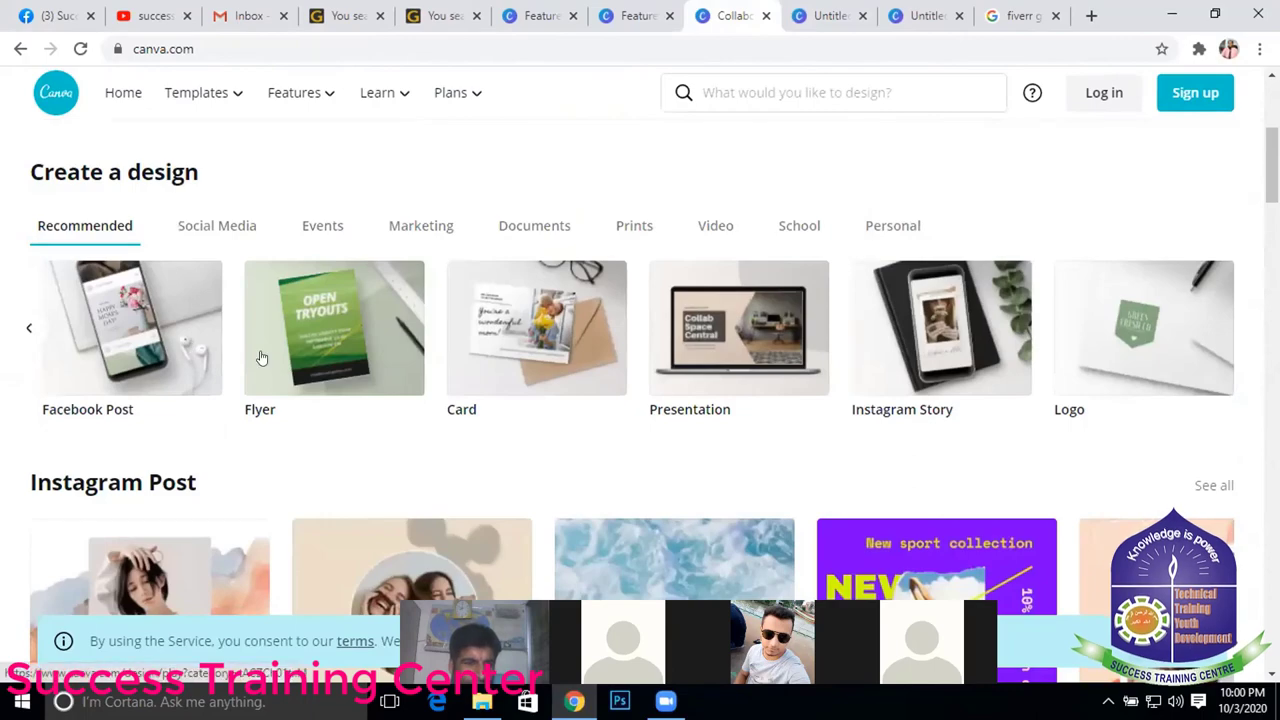
scroll(870, 380, down, 4)
scroll(890, 358, down, 4)
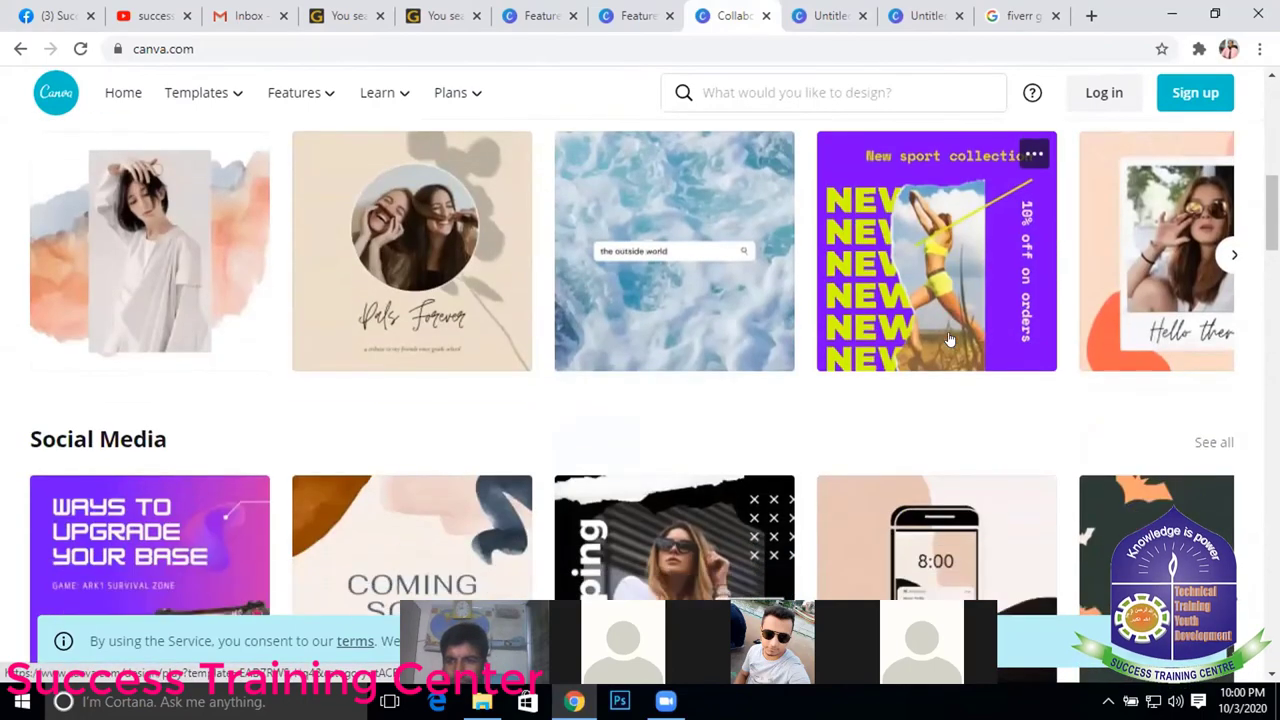
scroll(960, 354, down, 3)
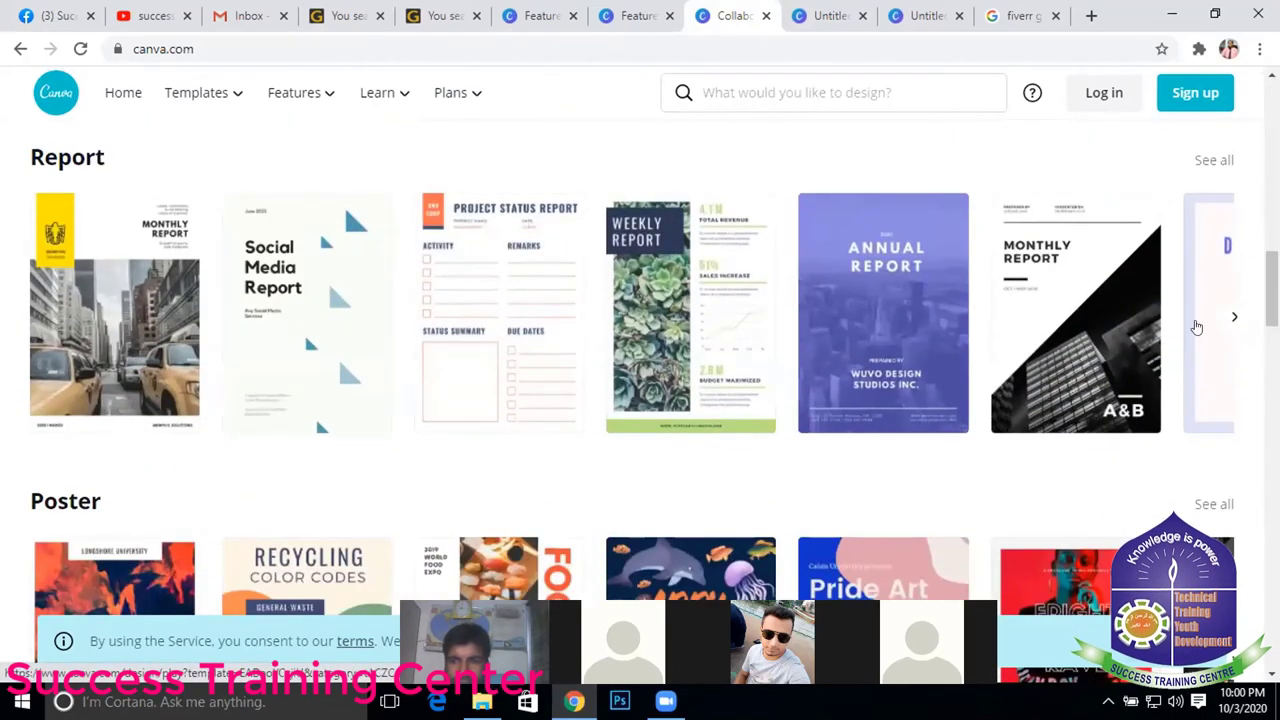
click(1234, 315)
scroll(1023, 254, up, 14)
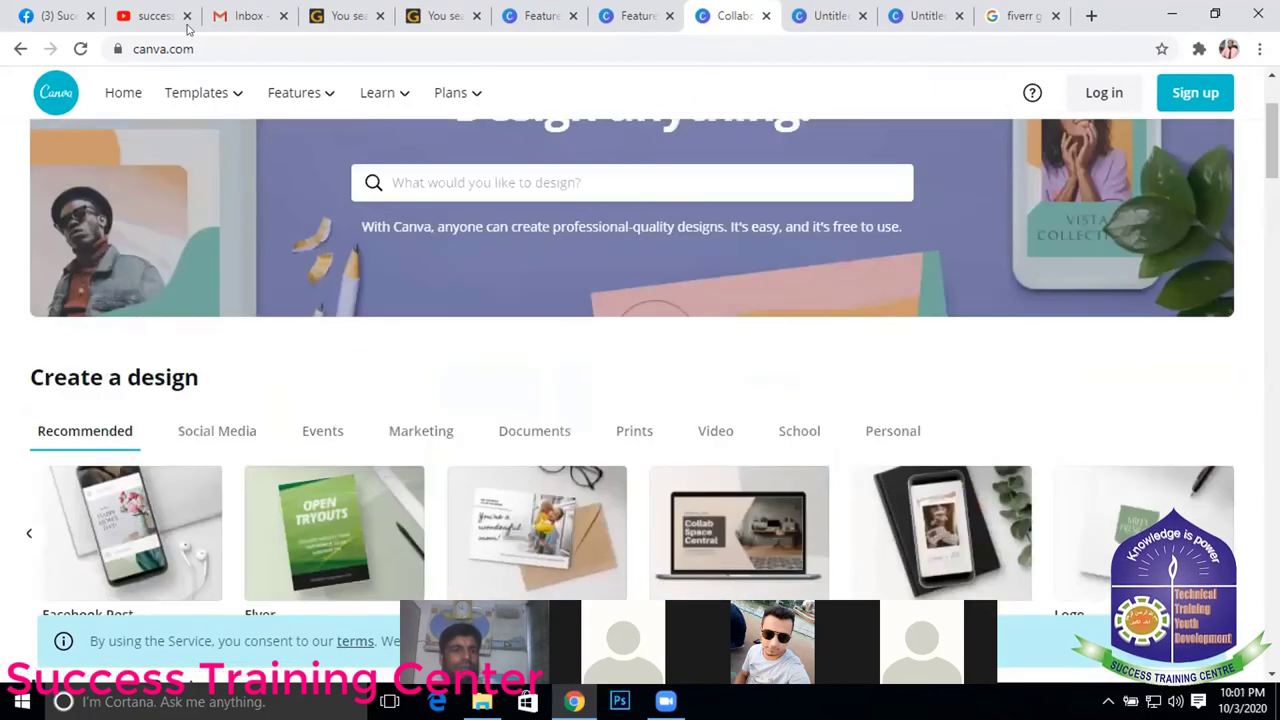
click(79, 48)
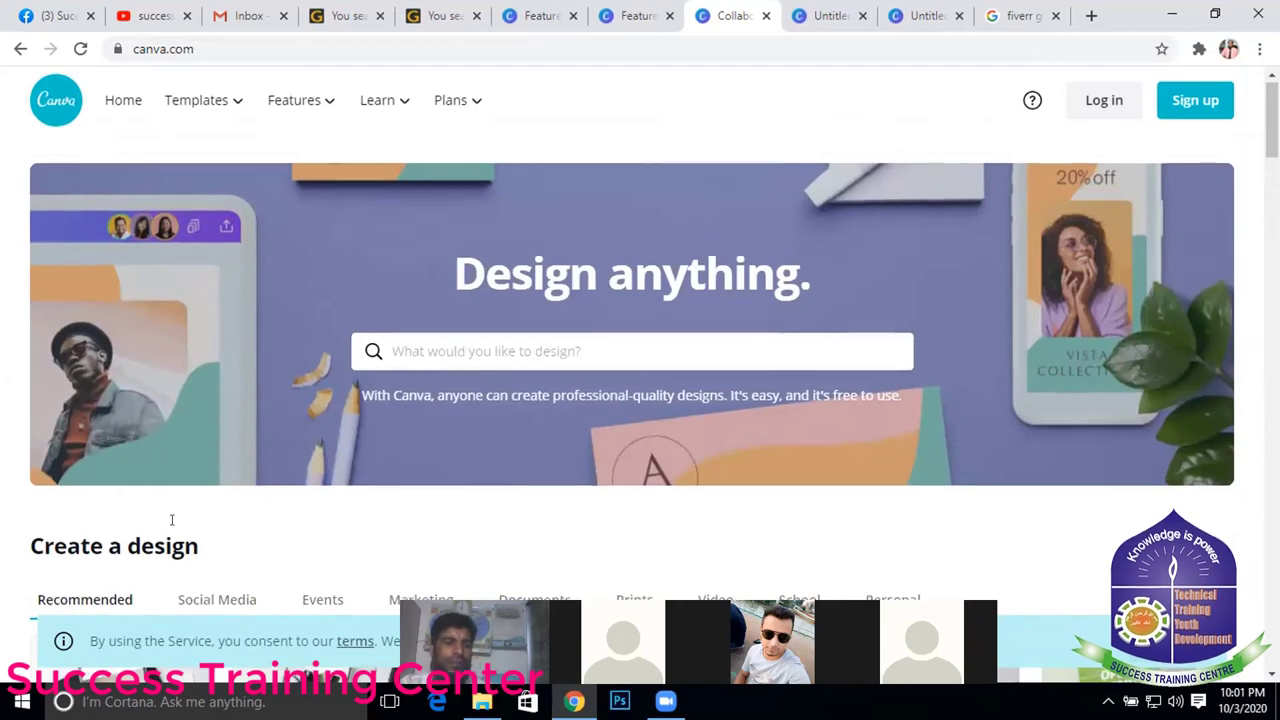
scroll(150, 500, down, 1)
scroll(112, 457, down, 2)
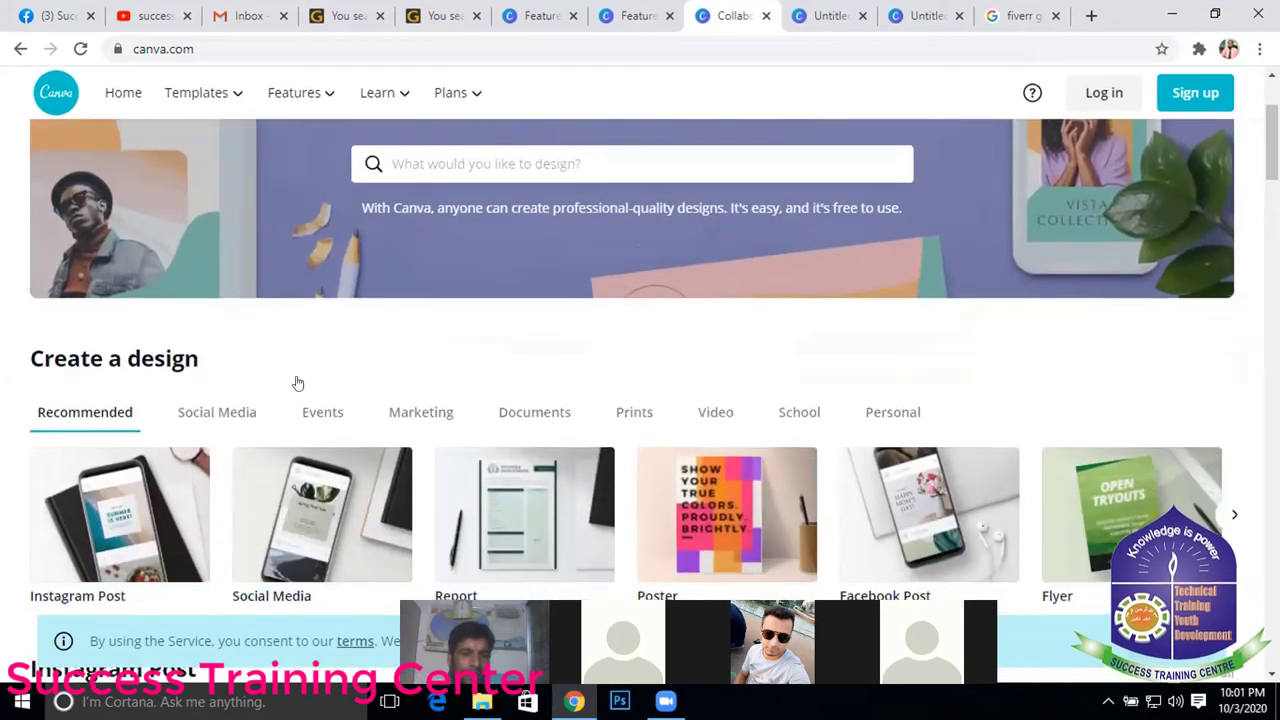
scroll(90, 230, up, 1)
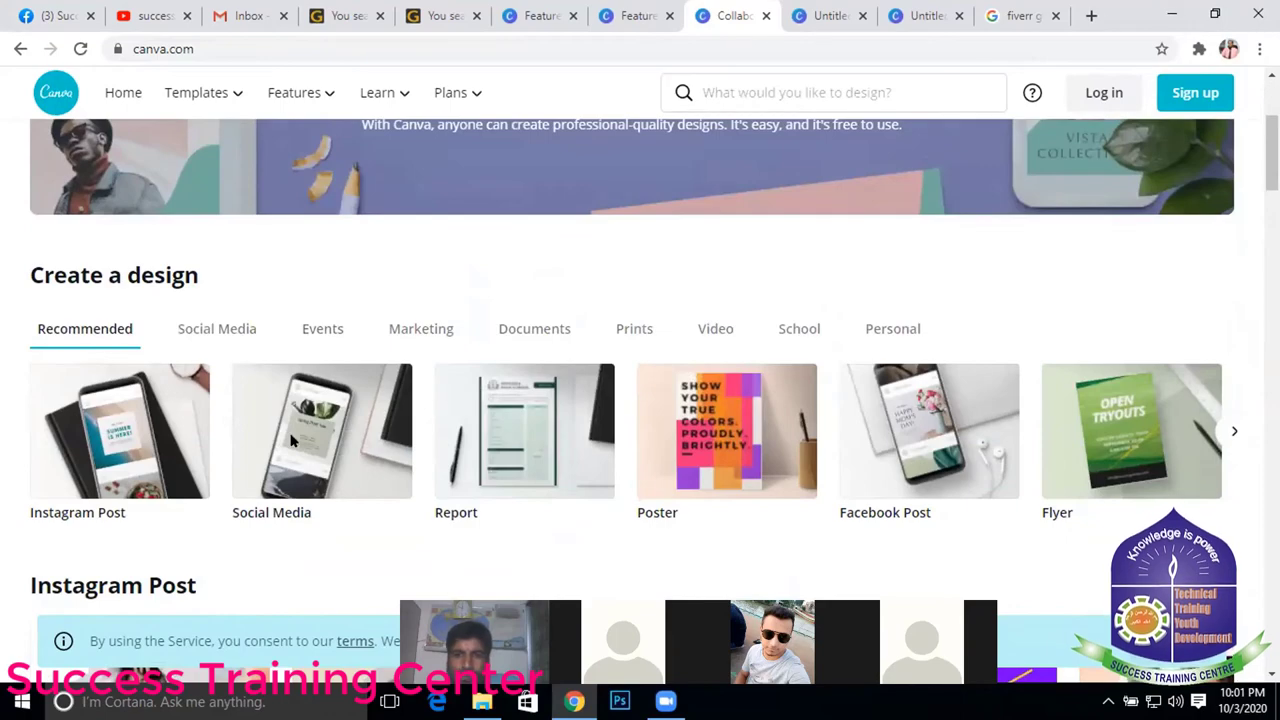
scroll(292, 441, up, 3)
scroll(217, 423, down, 4)
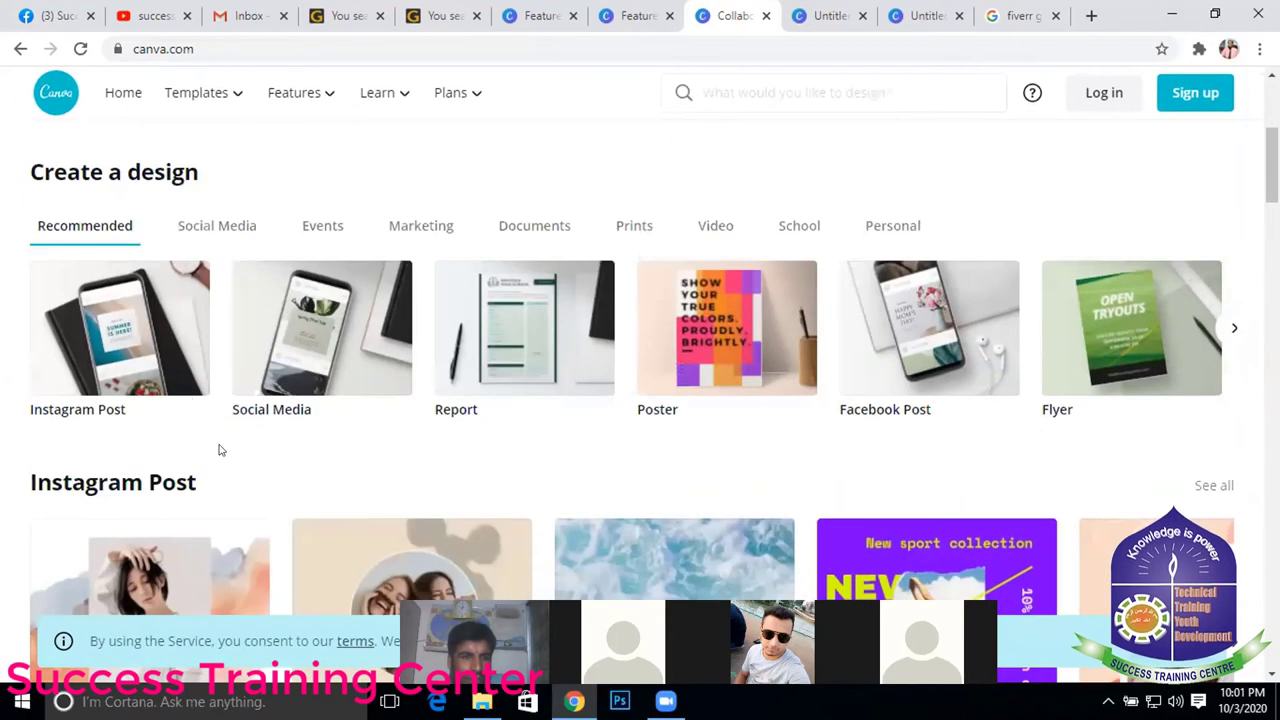
- Browse the Social Media, Events, Marketing, Documents and Prints design types, then return to Recommended
click(215, 226)
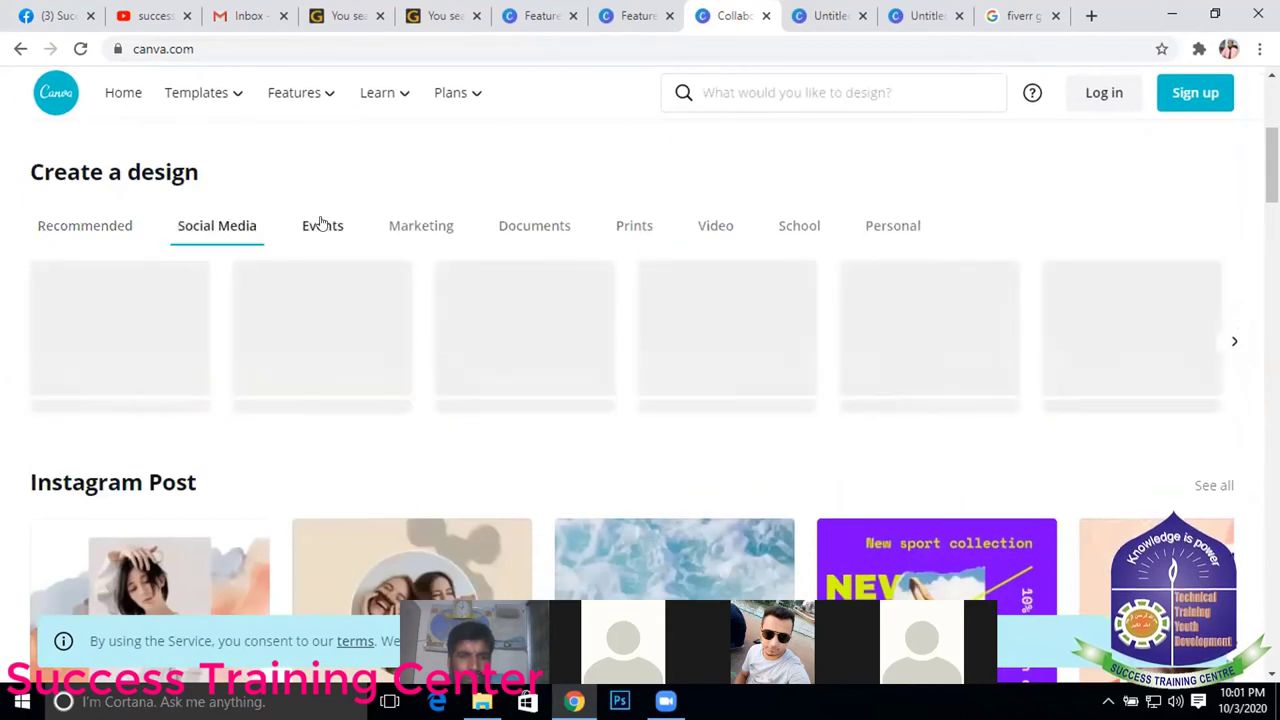
click(321, 225)
click(443, 228)
click(540, 225)
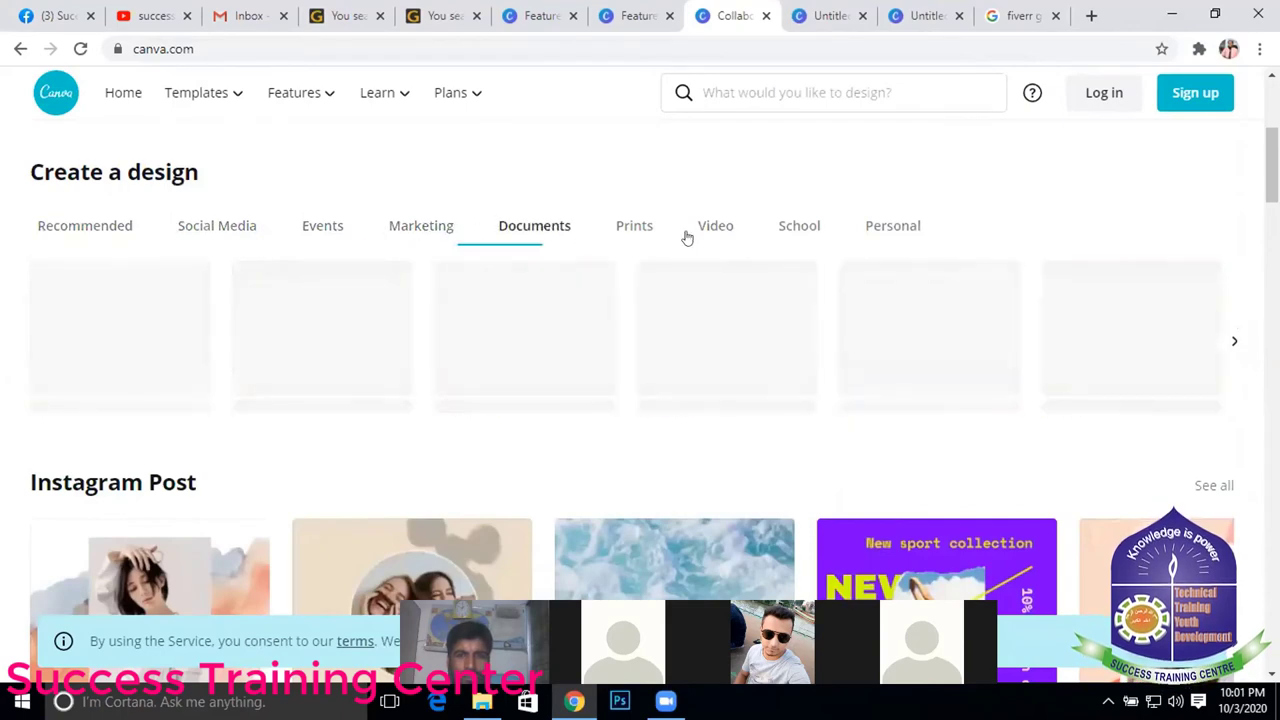
click(628, 225)
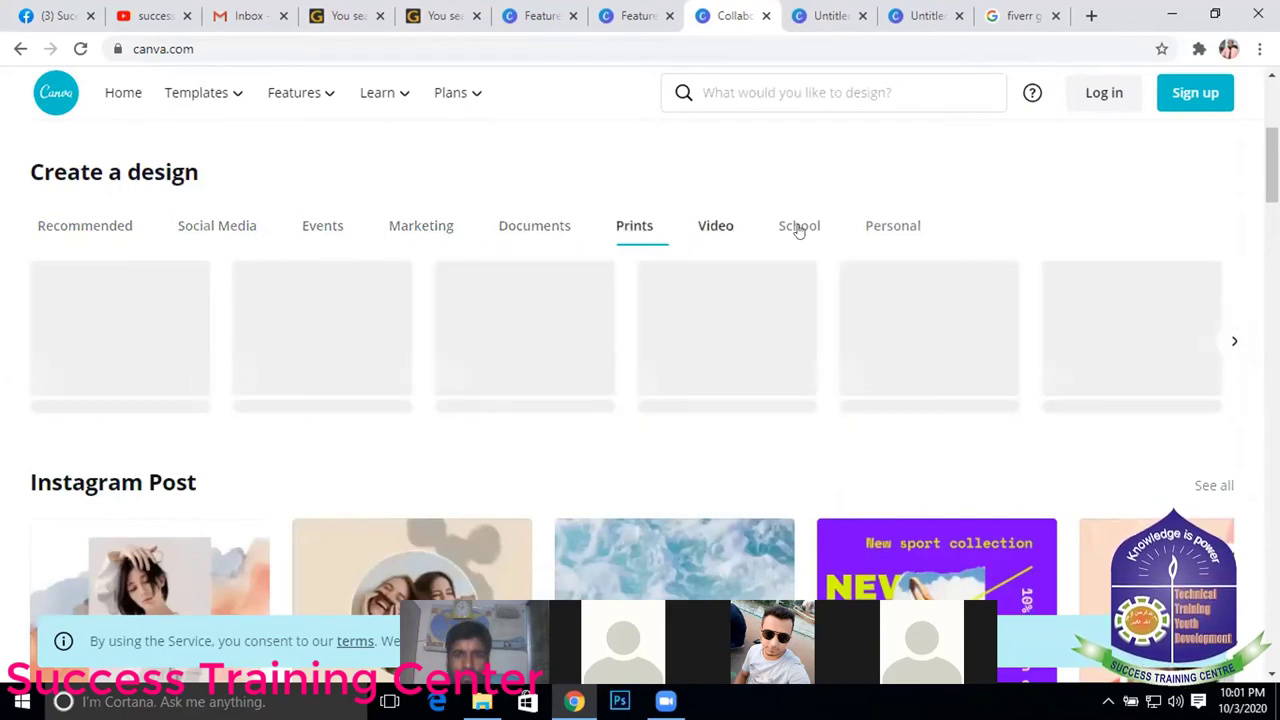
mouse_move(799, 230)
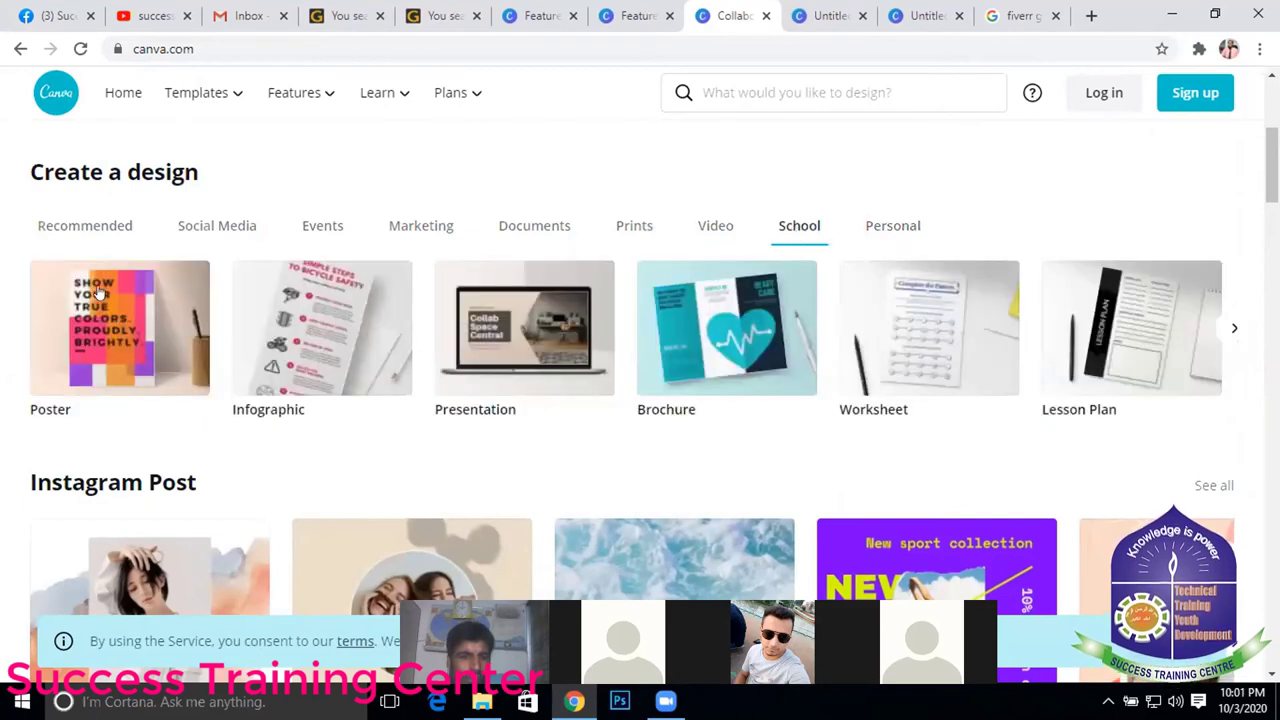
click(100, 225)
- Scroll down to Create a design and start a blank Instagram Post design
scroll(211, 366, down, 3)
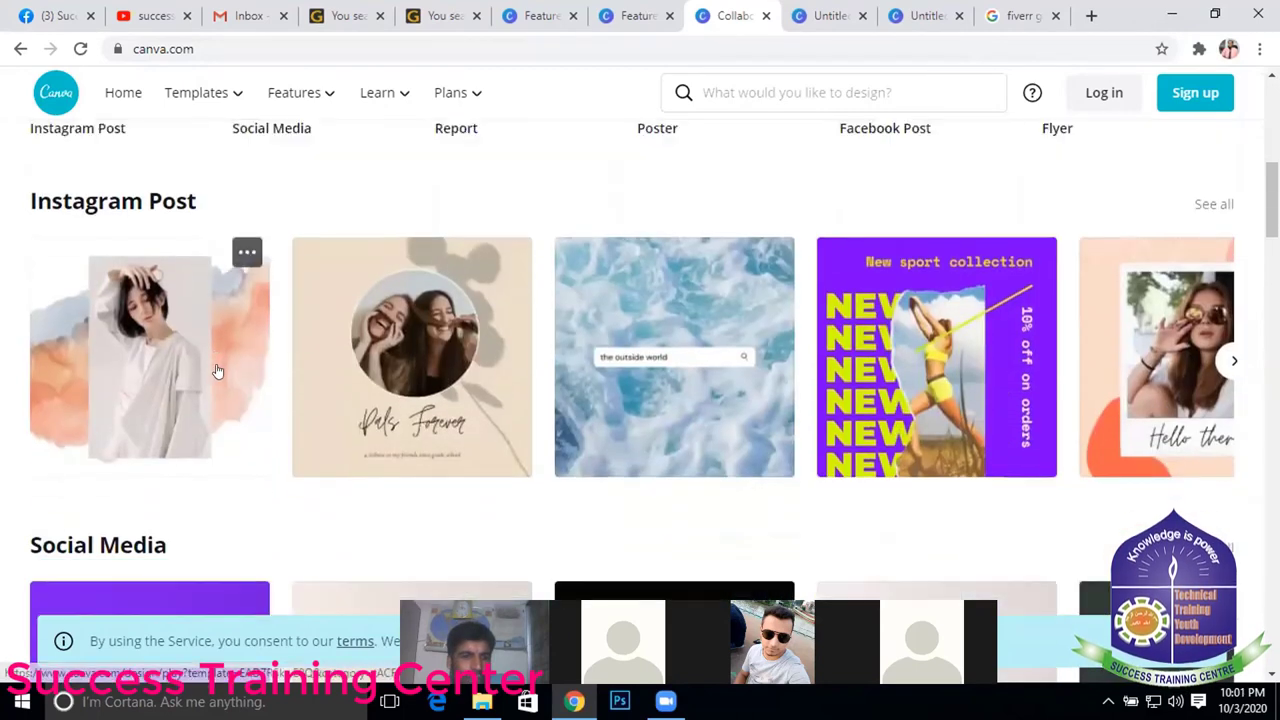
scroll(400, 355, down, 1)
scroll(521, 338, down, 3)
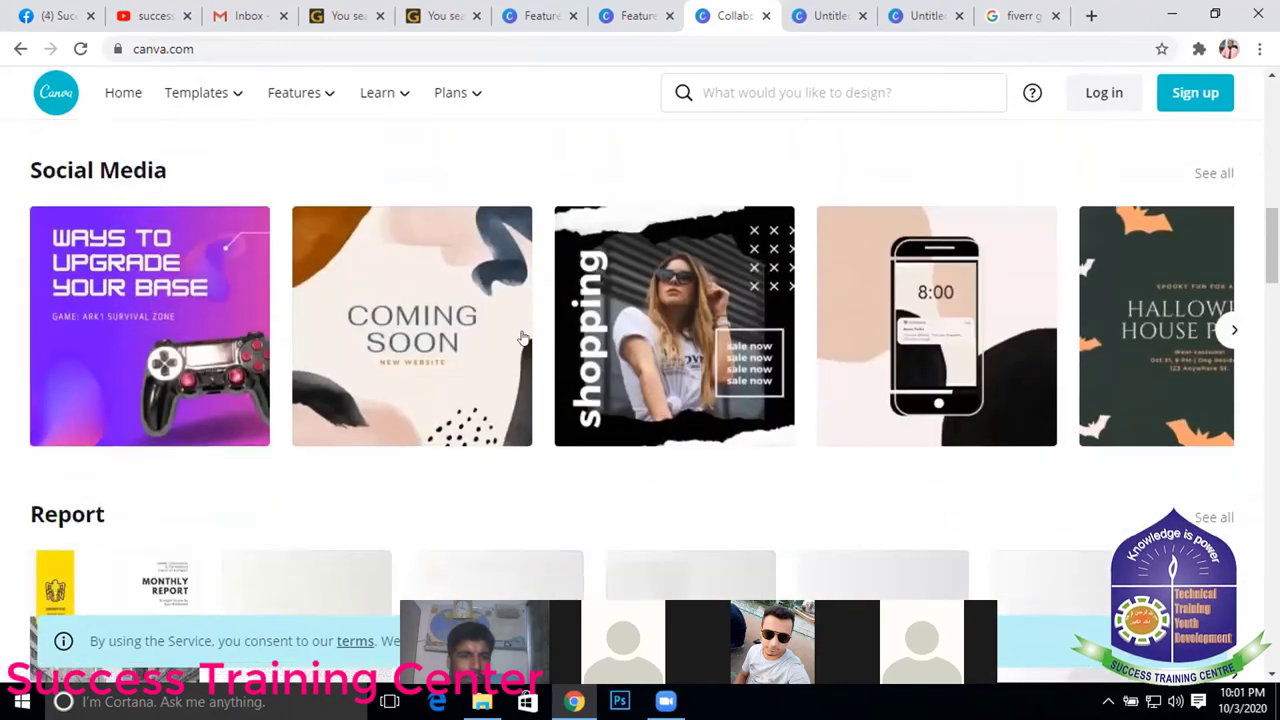
scroll(521, 338, up, 1)
scroll(521, 338, up, 5)
scroll(605, 314, up, 3)
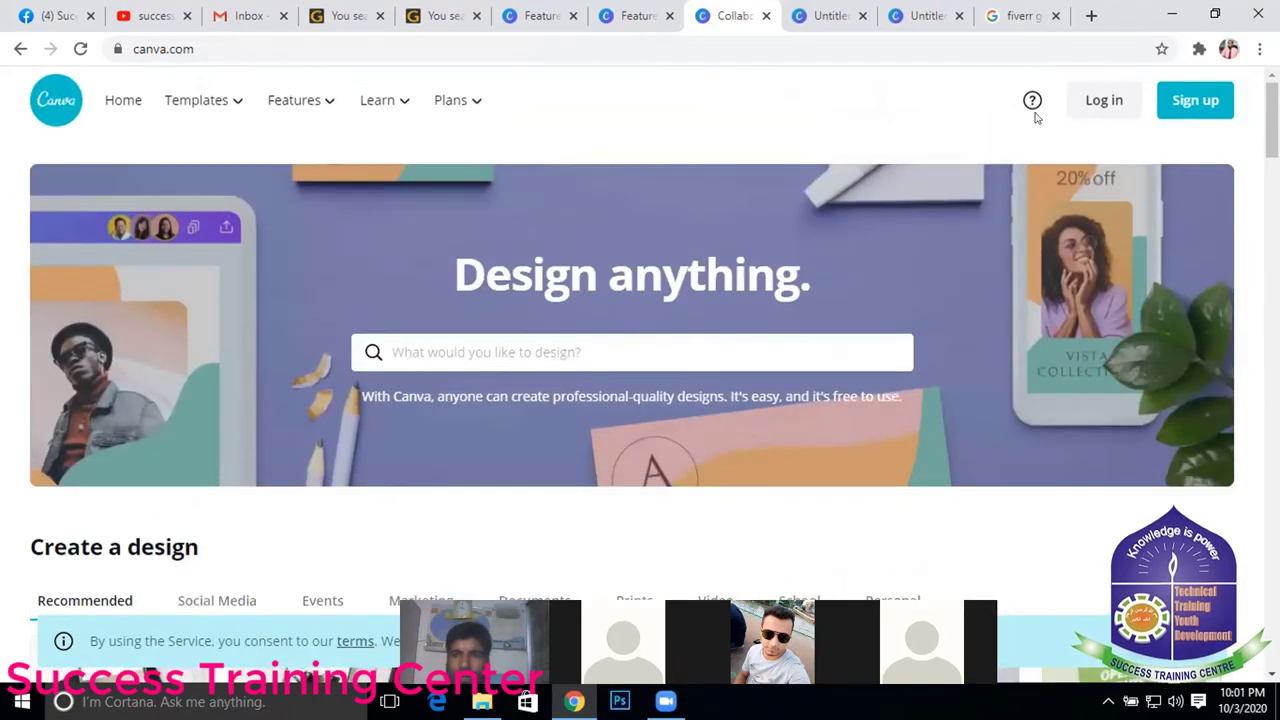
scroll(100, 340, down, 3)
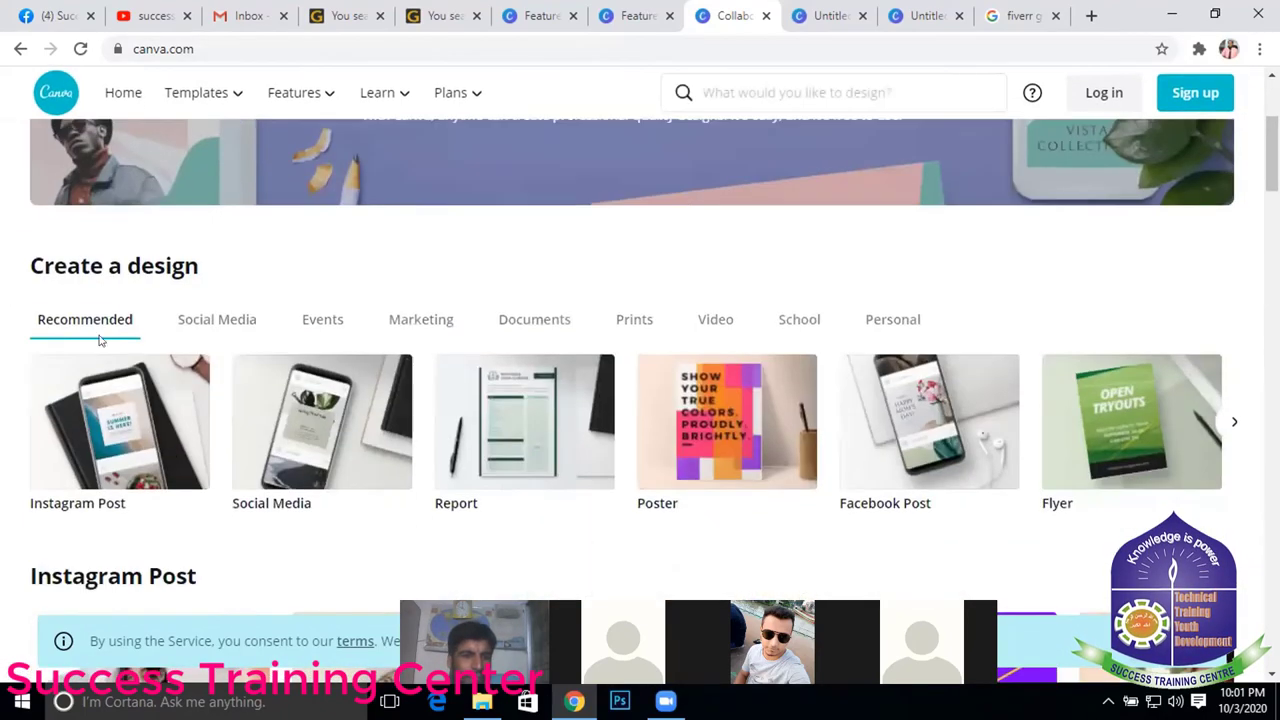
click(113, 444)
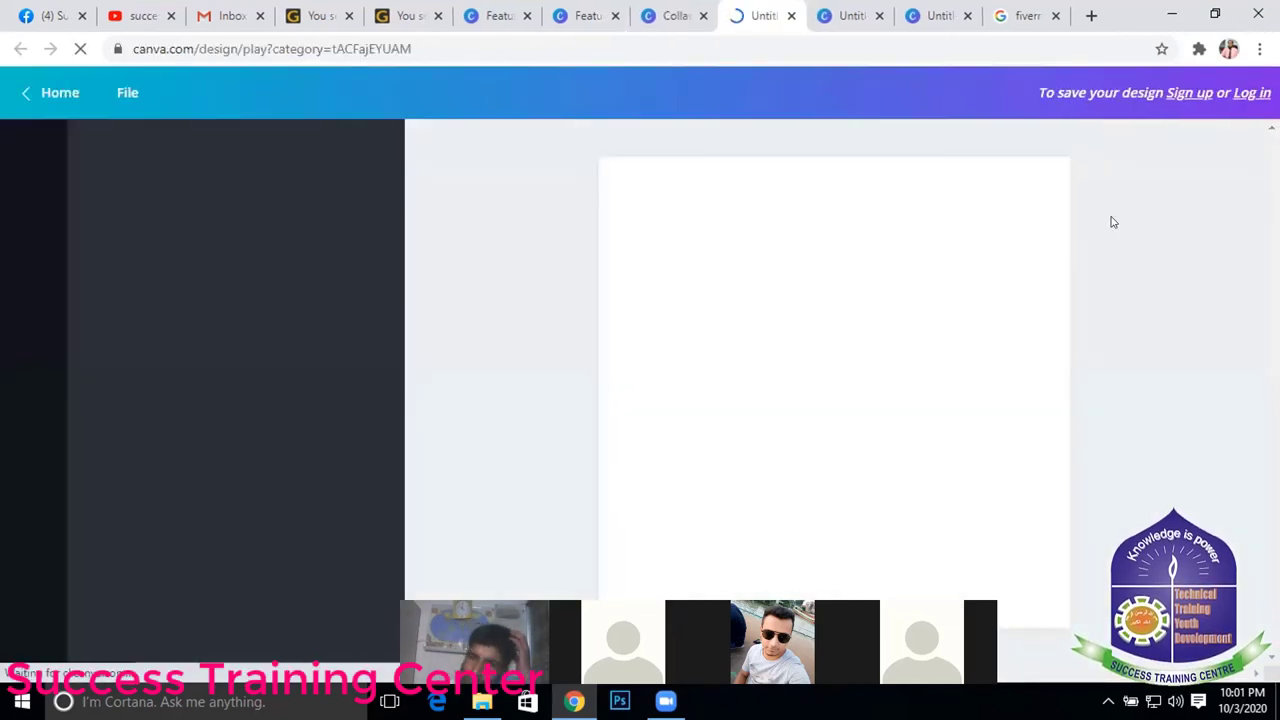
- Return to the Canva home tab and open and close the Log in and Sign up dialogs
click(674, 14)
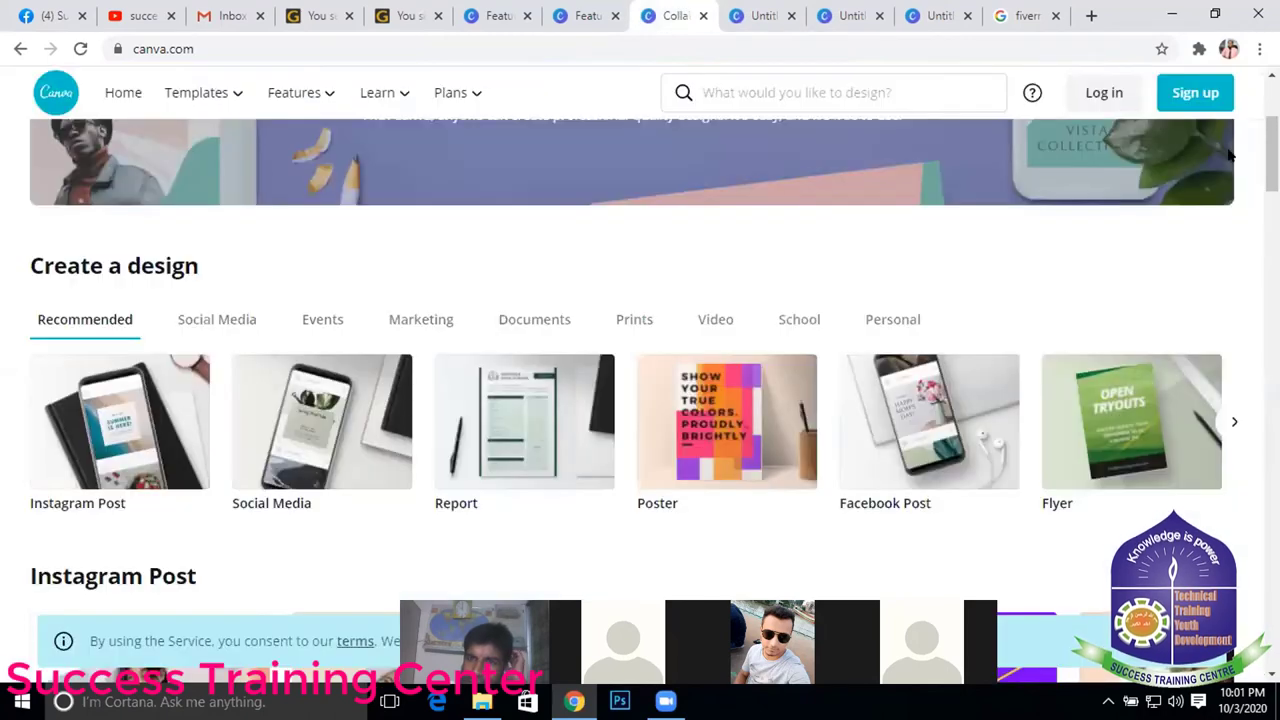
click(1095, 92)
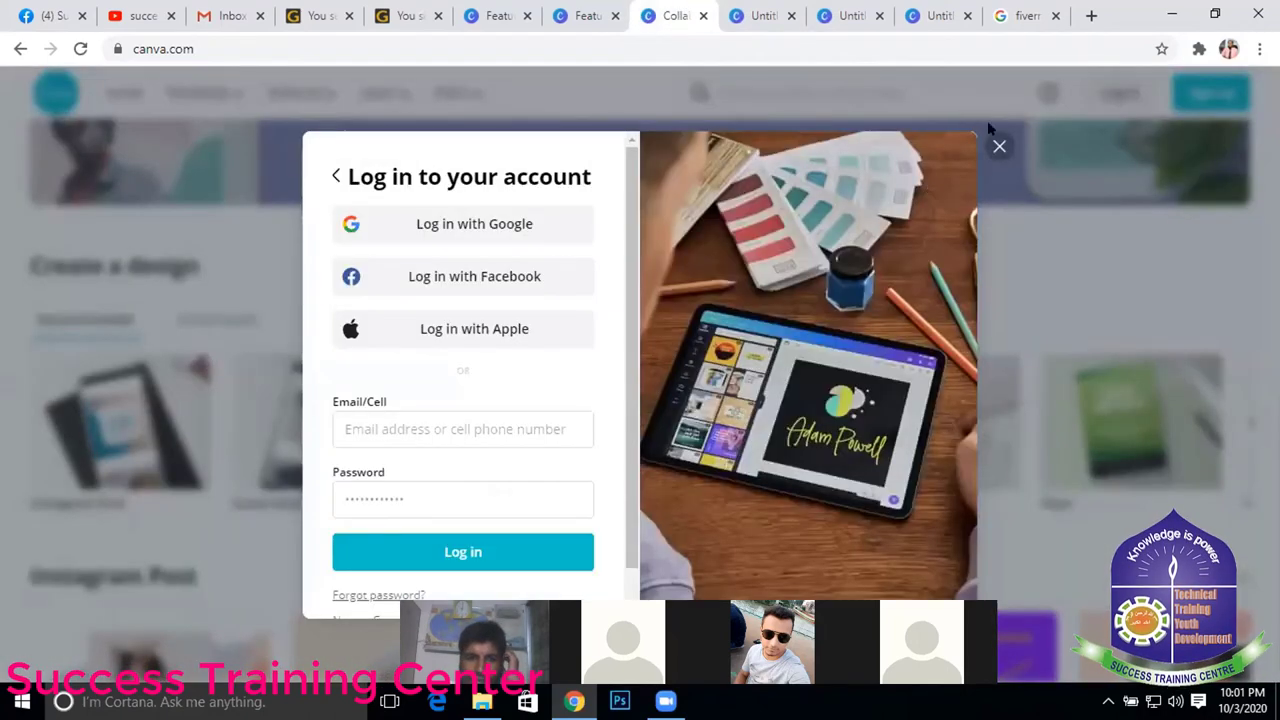
click(999, 146)
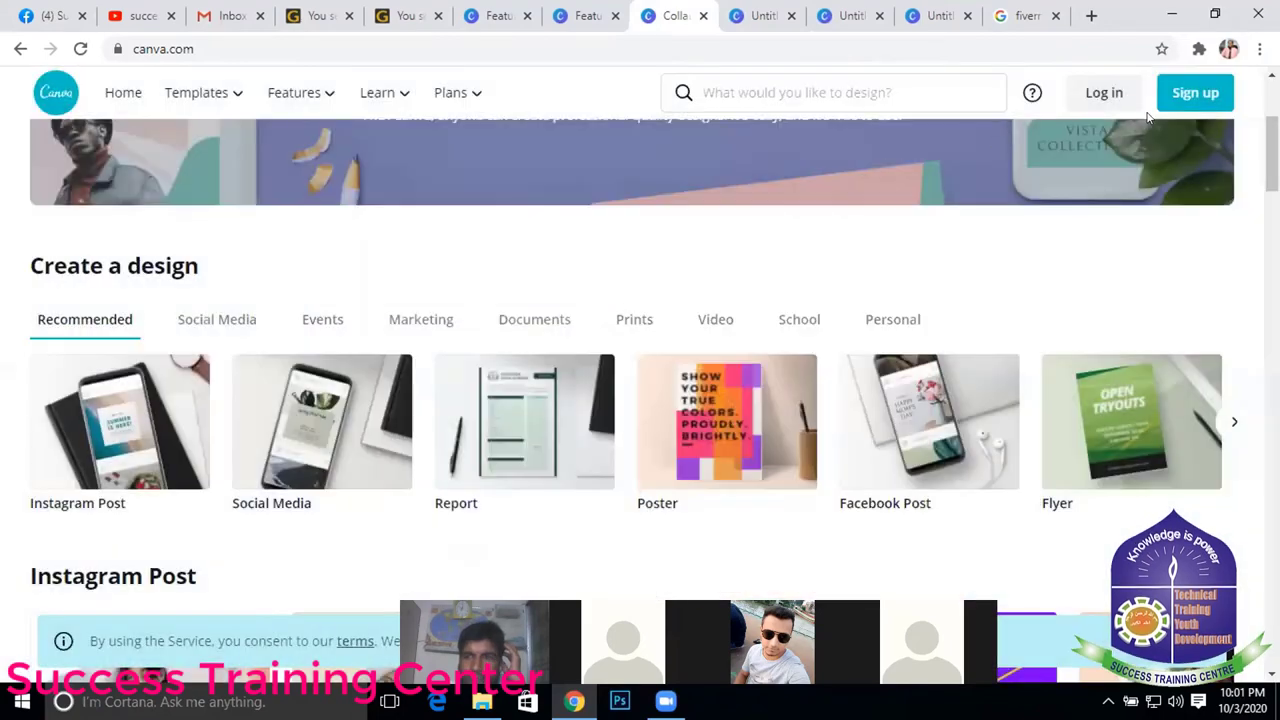
click(1208, 90)
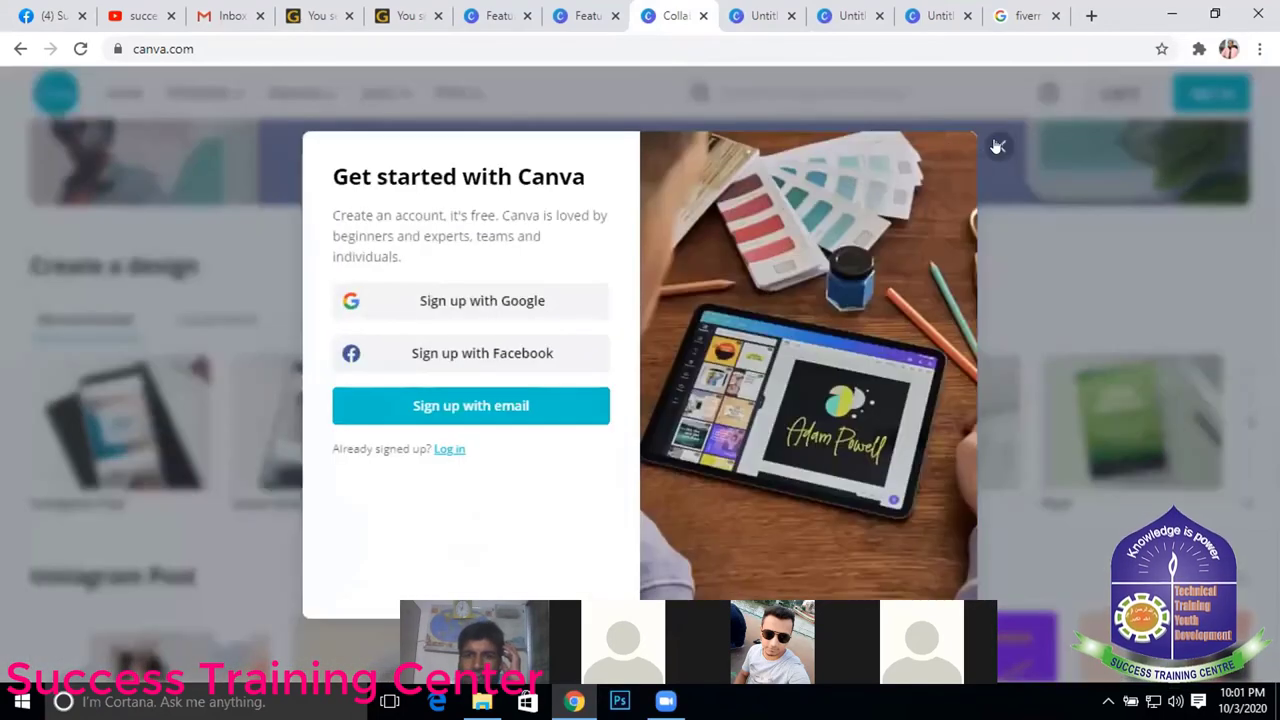
click(998, 146)
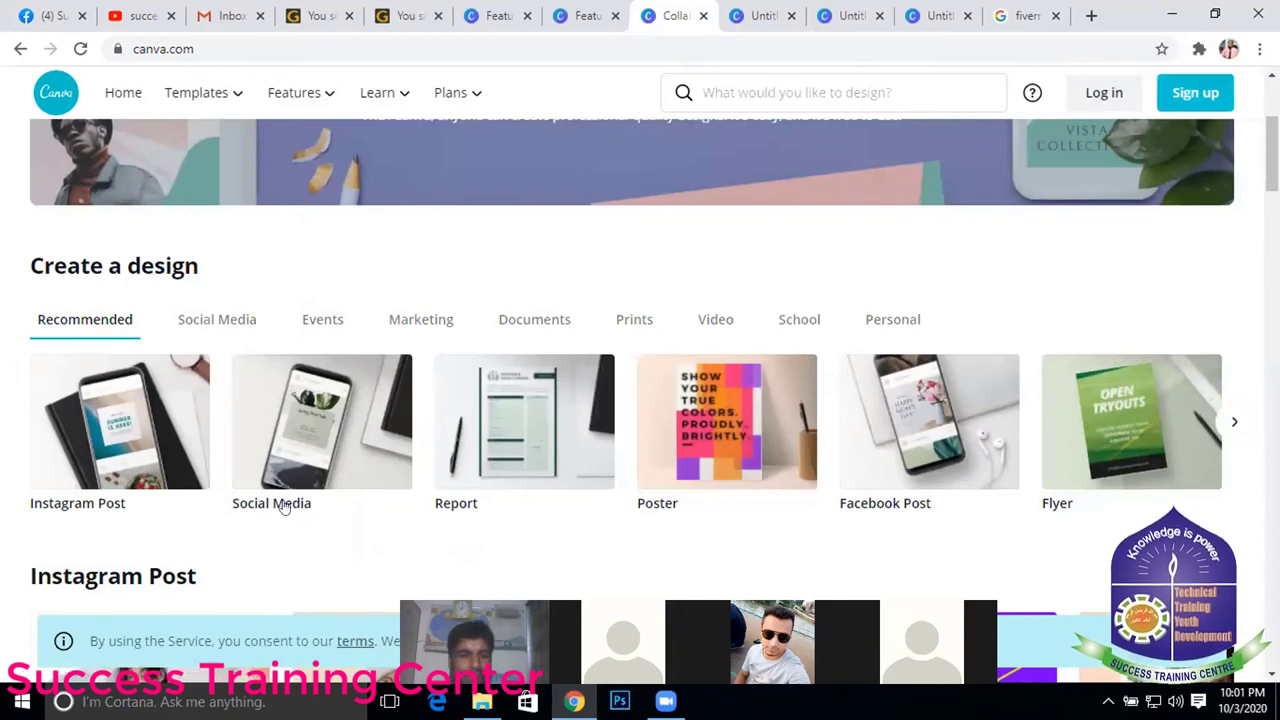
scroll(699, 477, down, 2)
scroll(109, 382, up, 5)
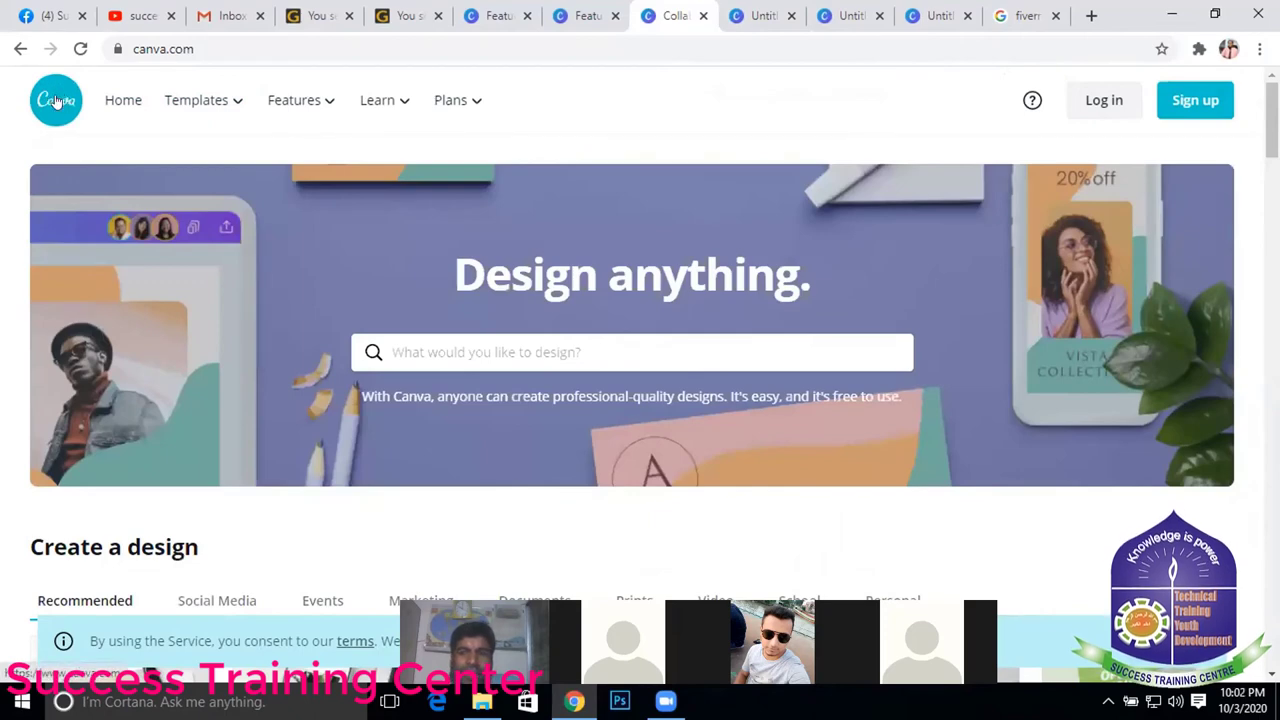
click(52, 100)
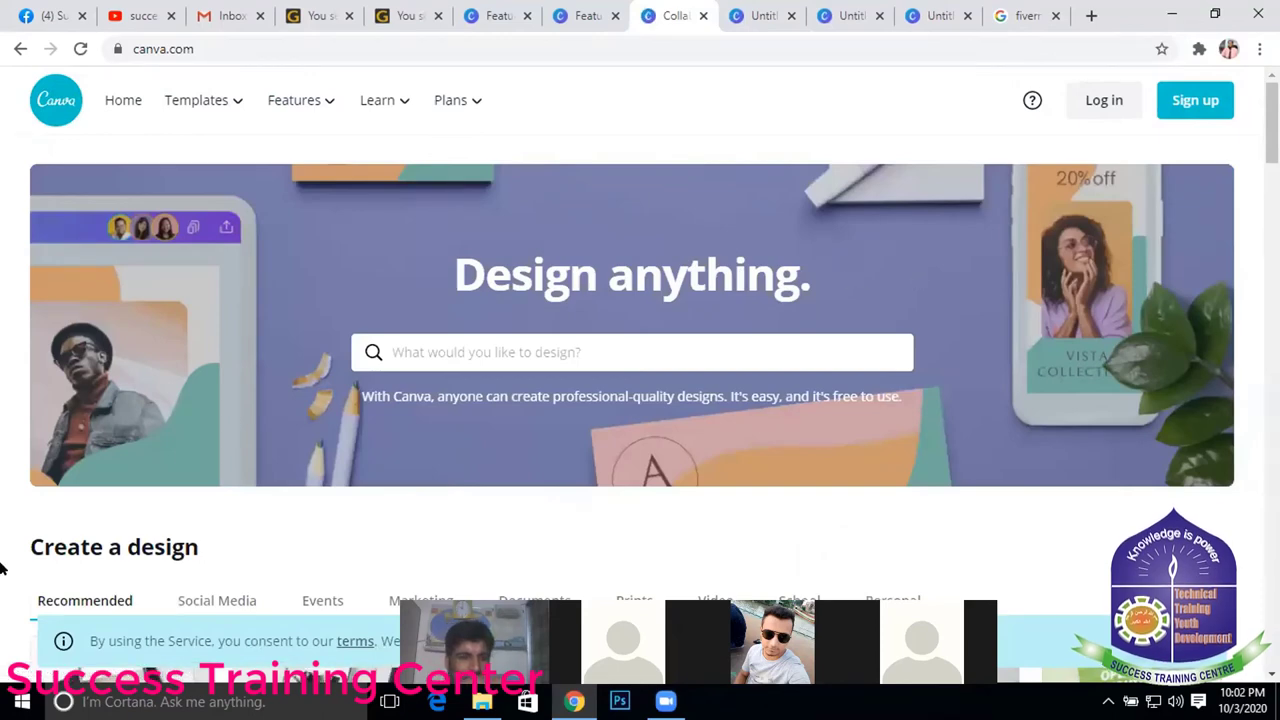
scroll(141, 537, down, 2)
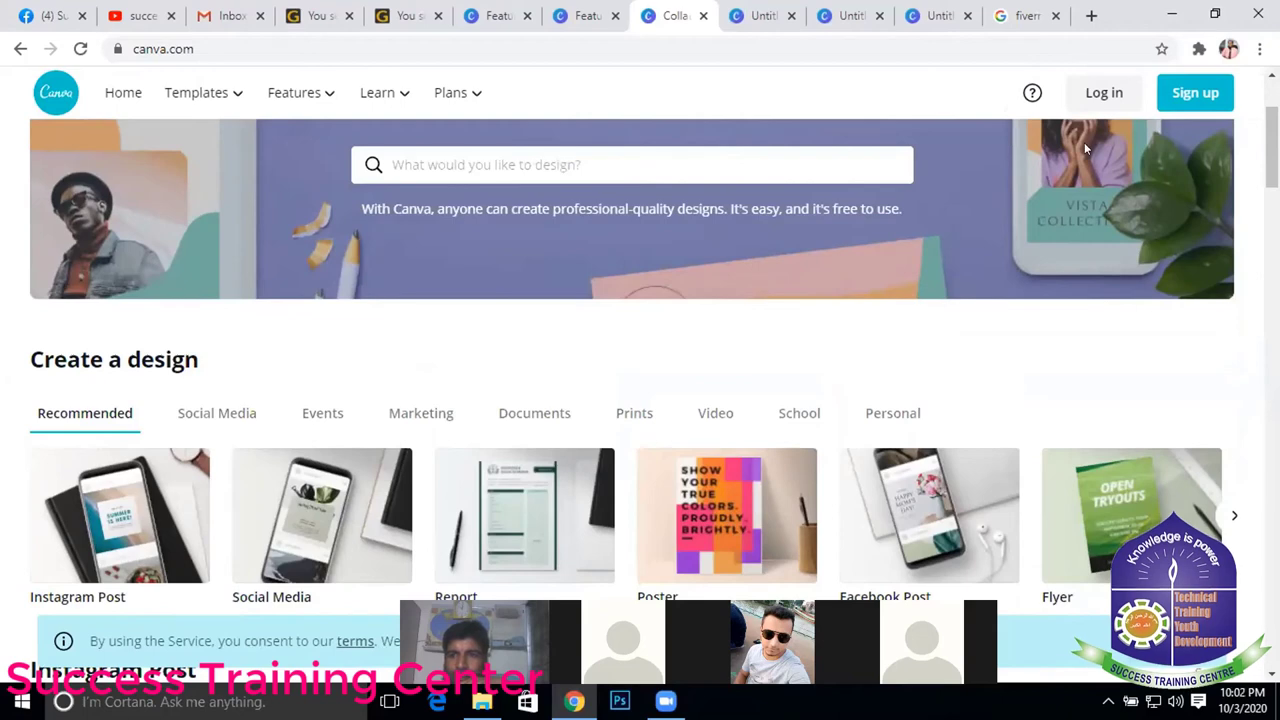
scroll(1084, 142, up, 2)
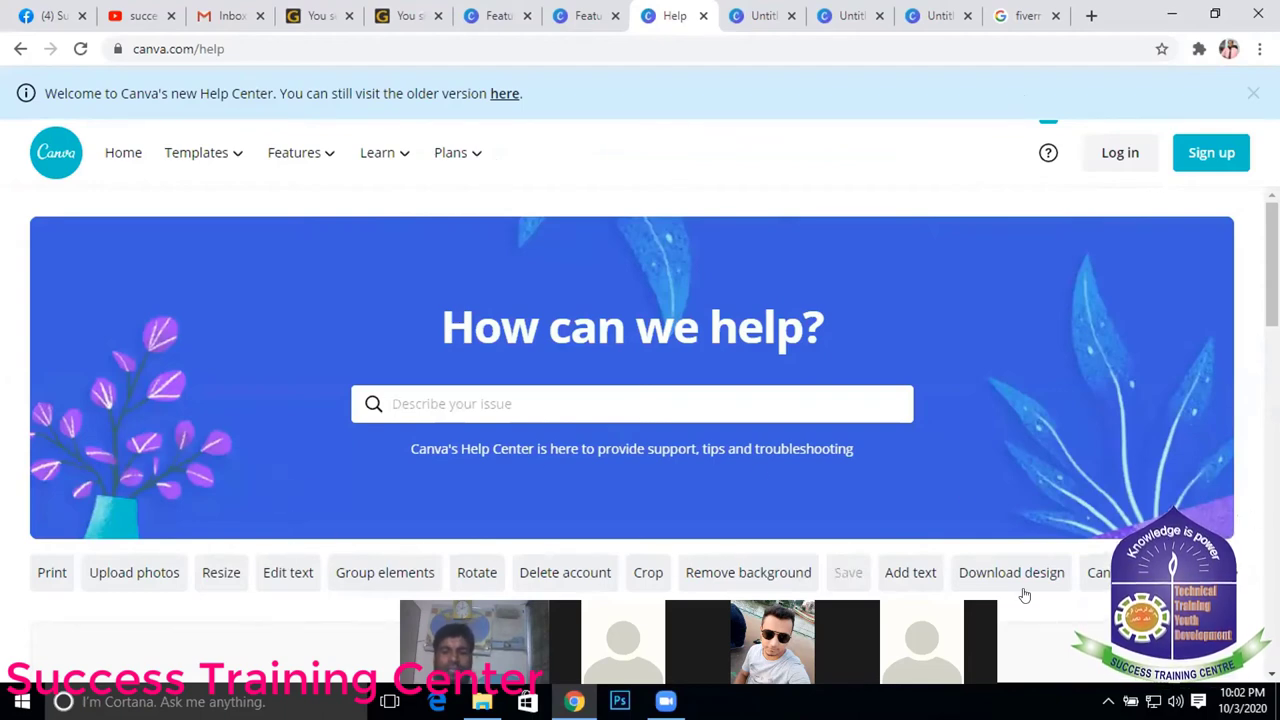
- Scroll through the Canva Help page
scroll(157, 571, down, 3)
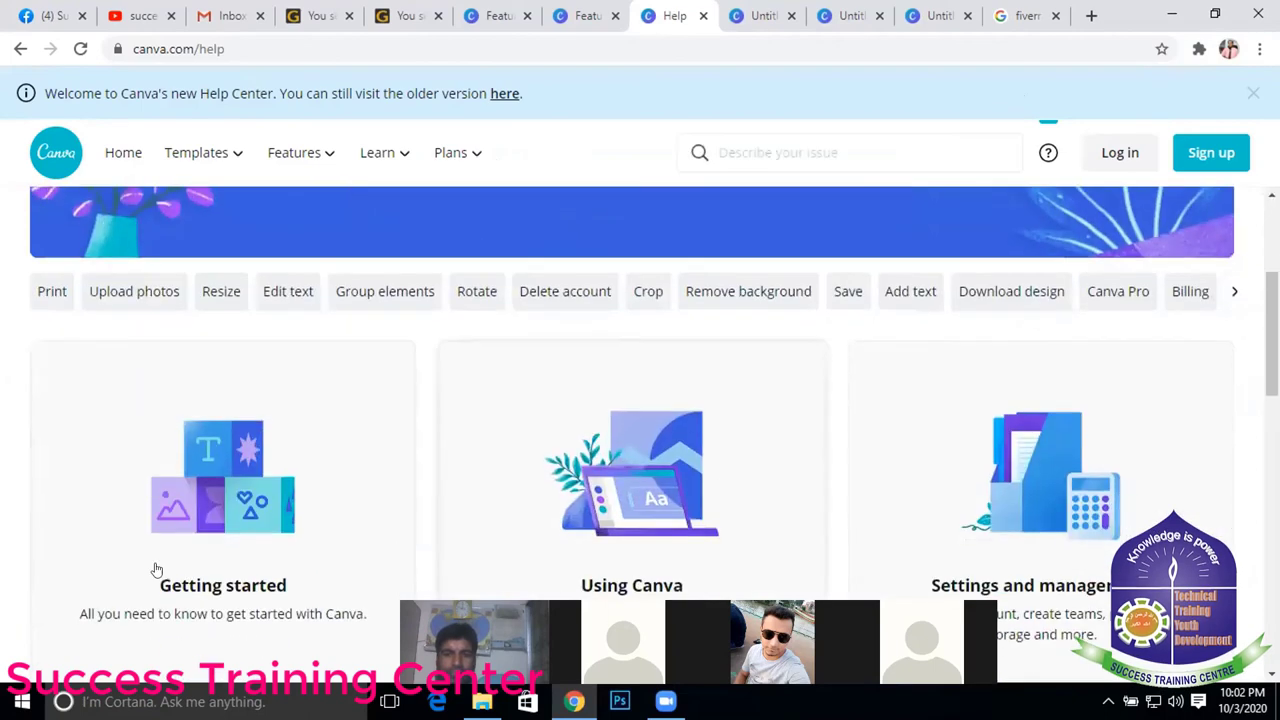
scroll(283, 470, down, 1)
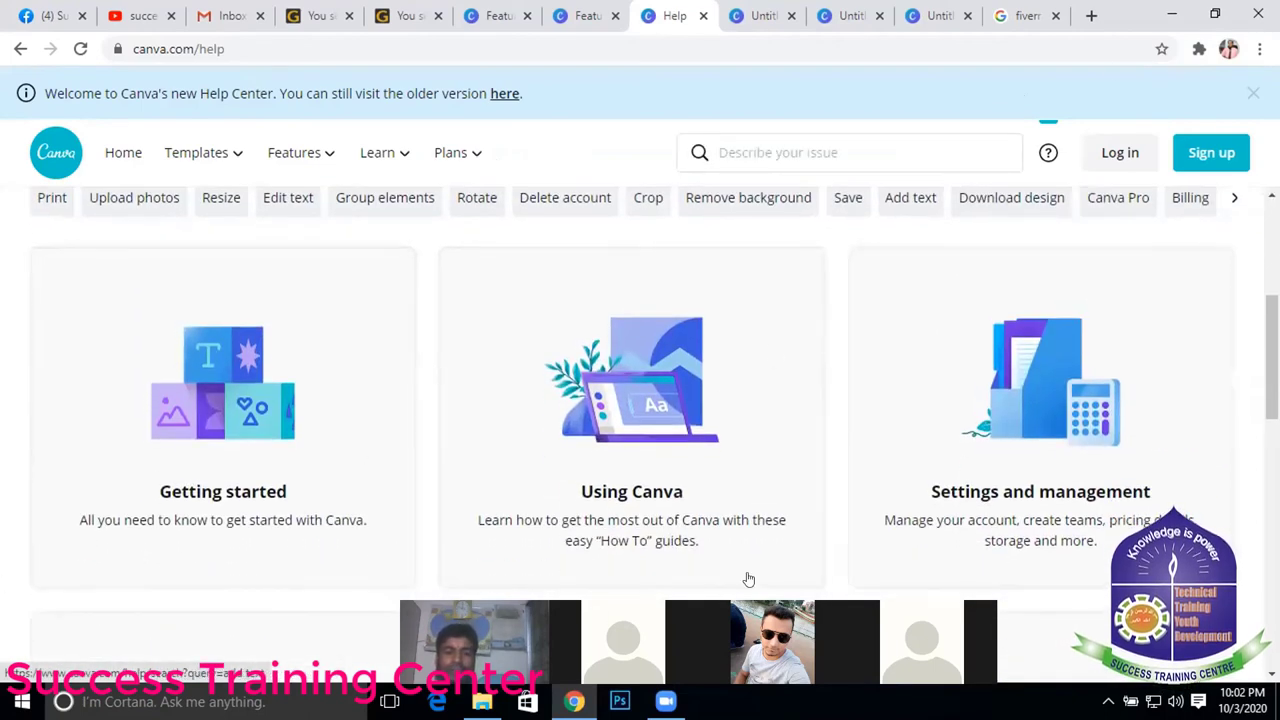
scroll(1000, 420, up, 4)
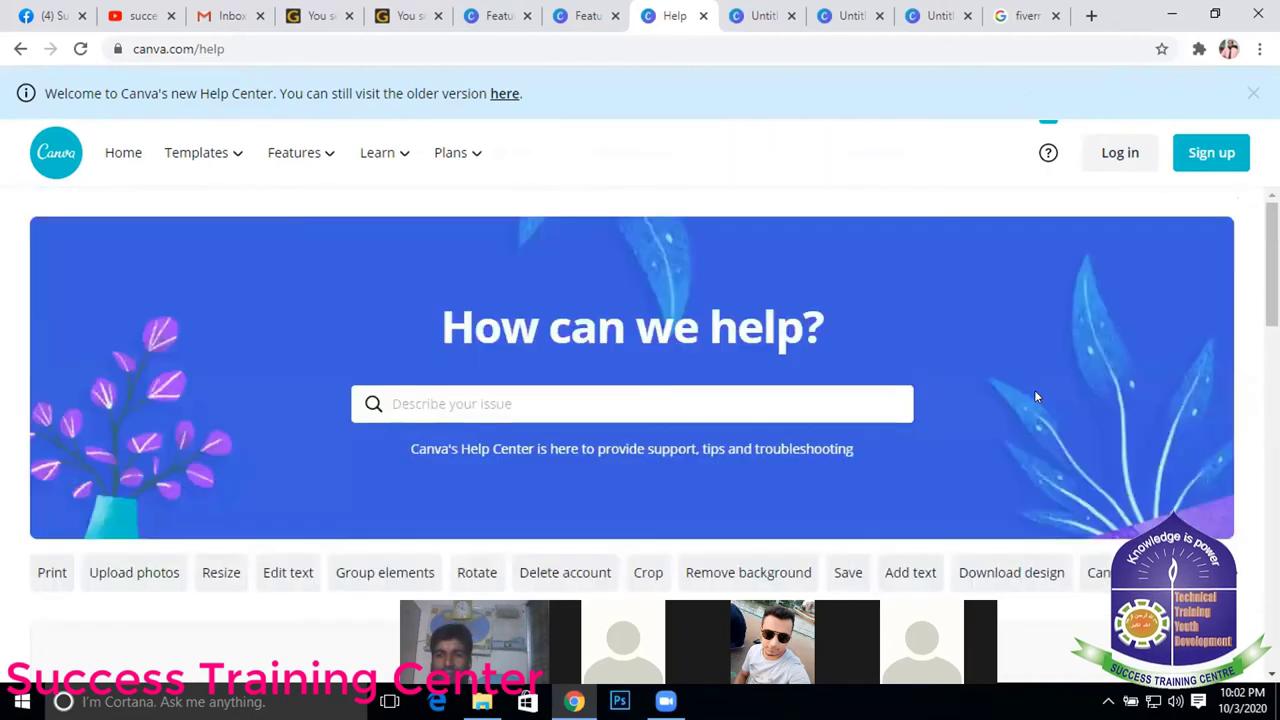
scroll(1034, 390, down, 4)
scroll(1037, 368, up, 4)
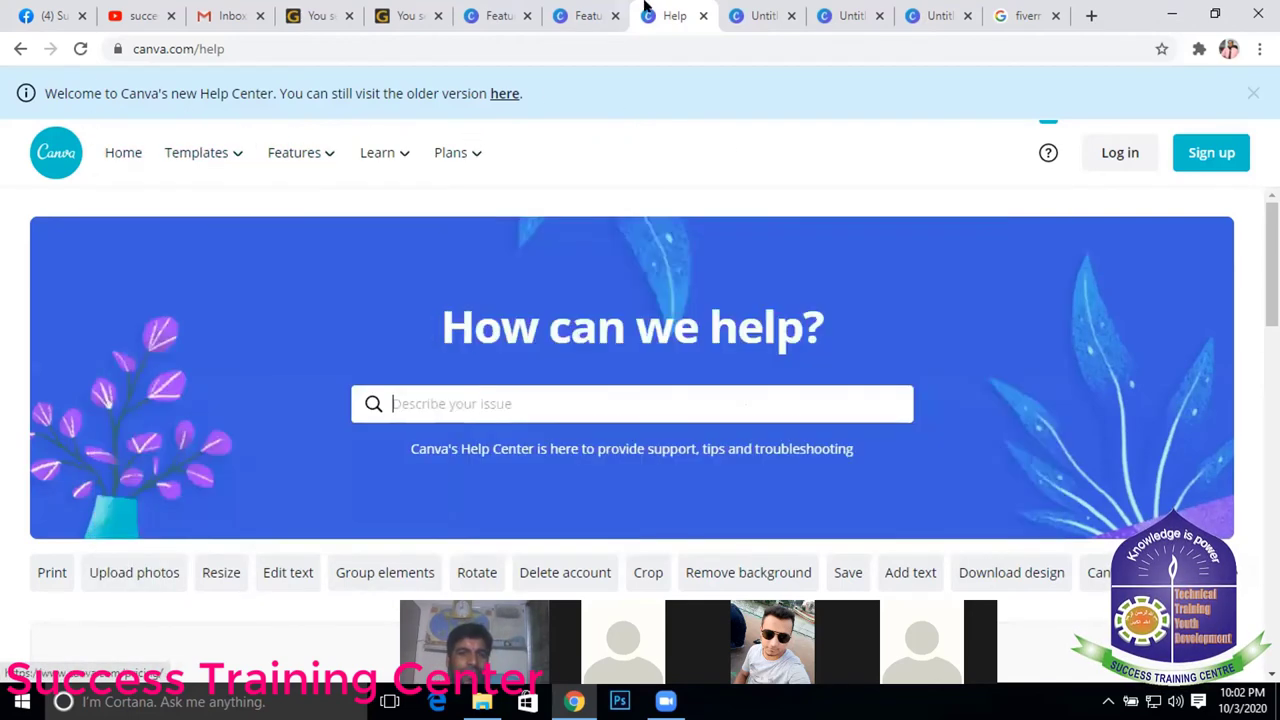
- Look through the Canva Features page, then go to the home page via the Home breadcrumb
click(585, 15)
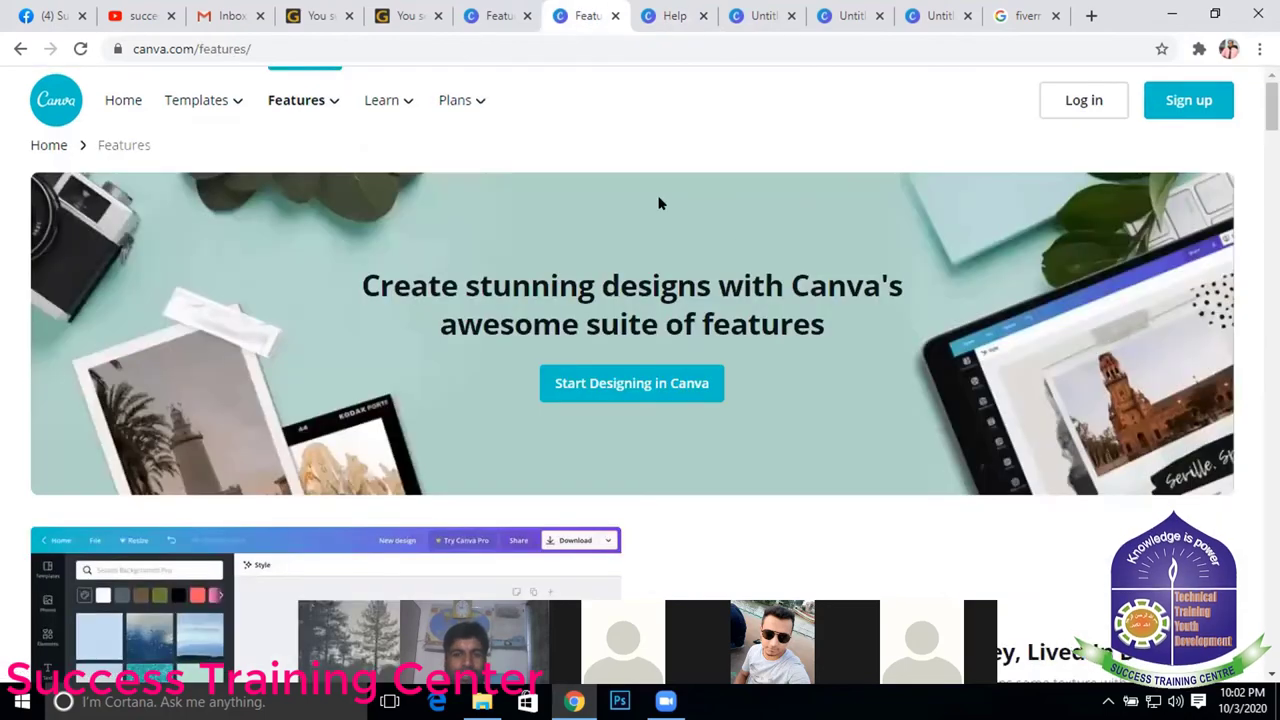
scroll(900, 340, down, 10)
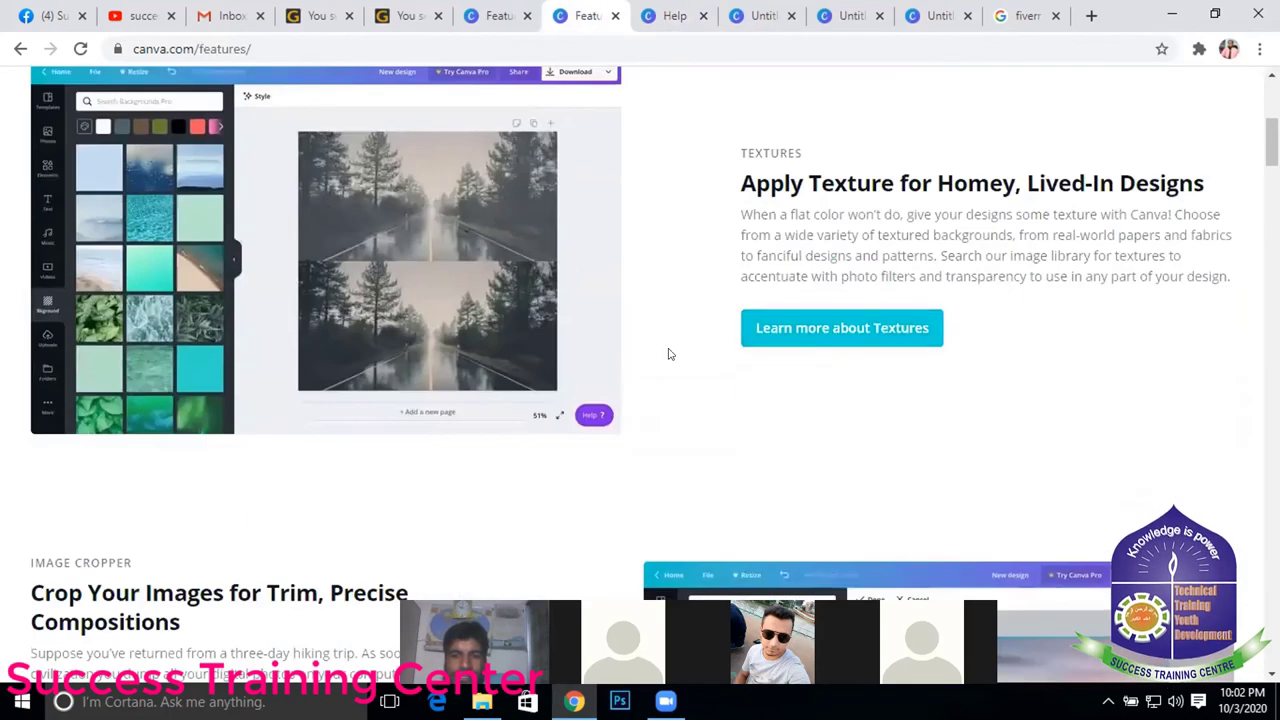
scroll(650, 354, down, 5)
scroll(292, 354, down, 5)
scroll(251, 294, down, 5)
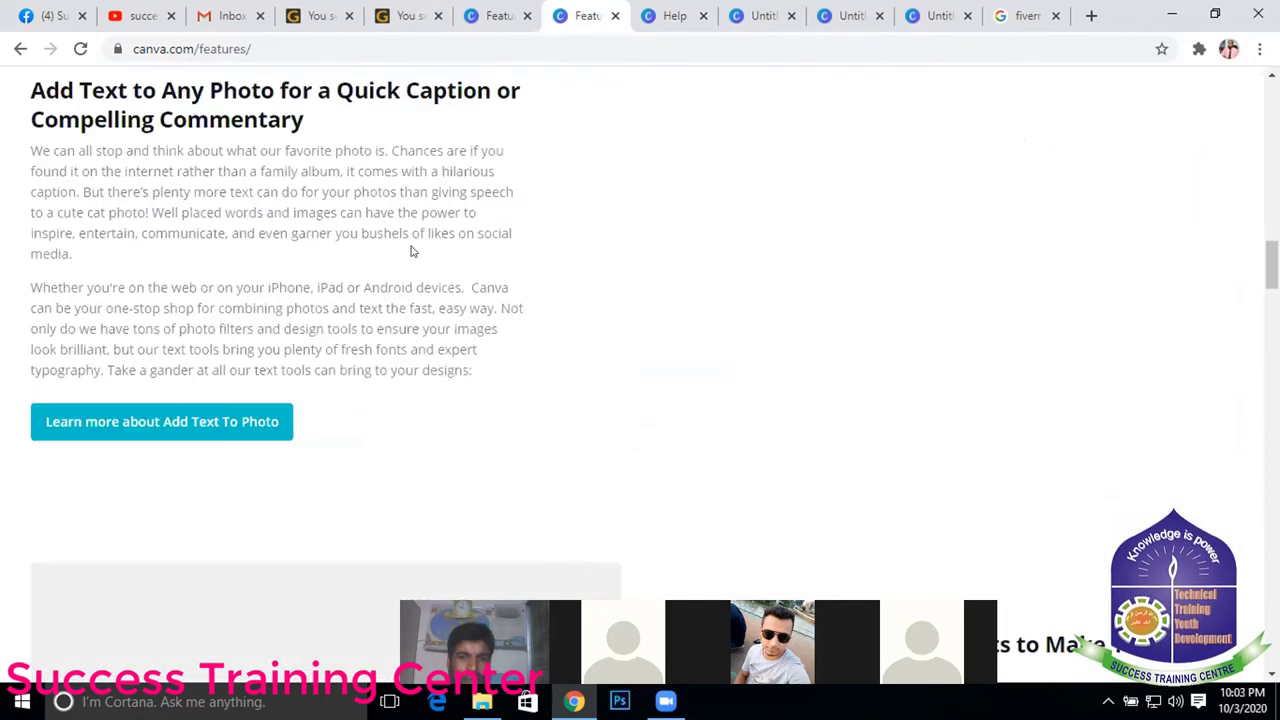
scroll(414, 251, up, 5)
scroll(606, 220, up, 5)
scroll(250, 115, up, 5)
scroll(150, 130, up, 10)
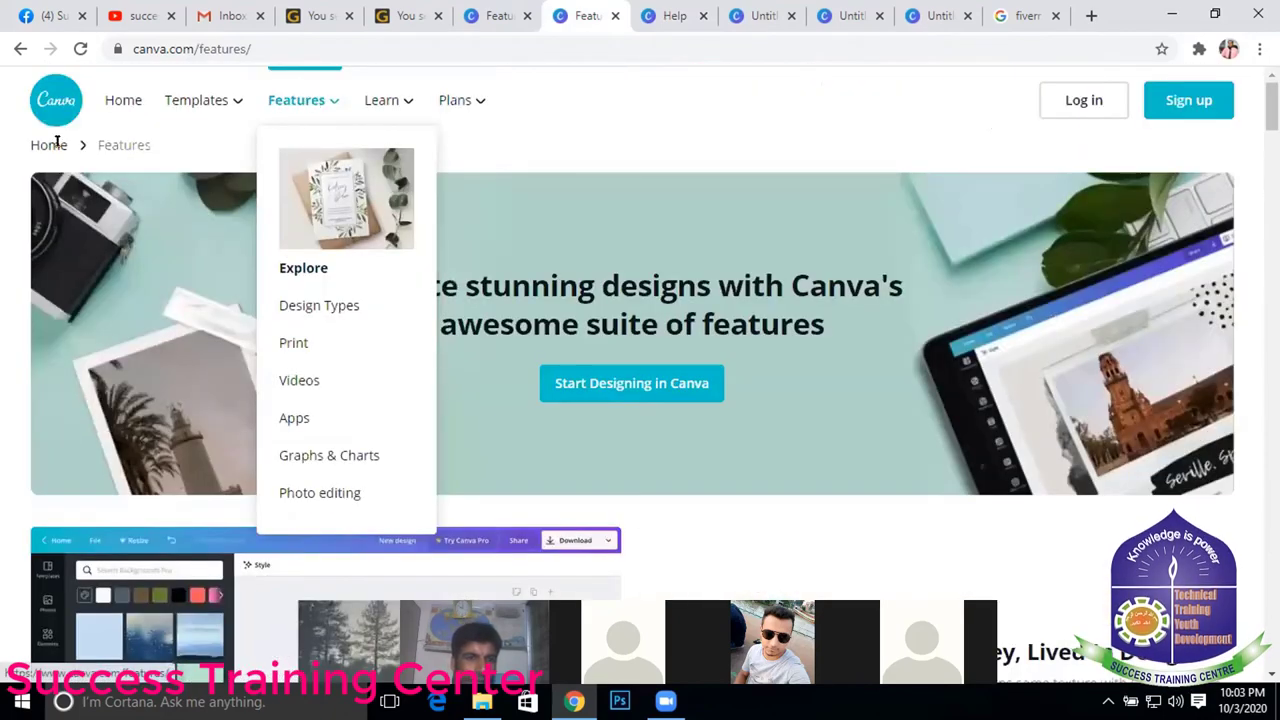
click(62, 144)
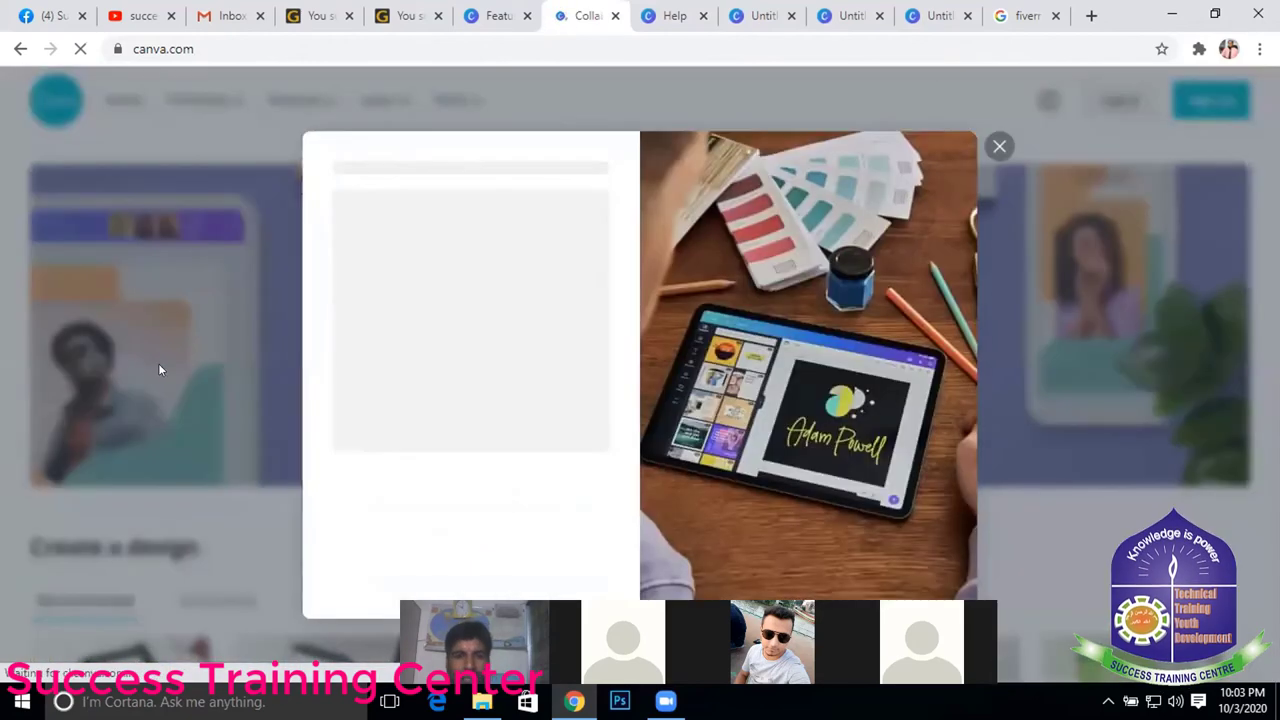
- Try logging in to Canva with the saved email and password, retrying after it is rejected
click(390, 418)
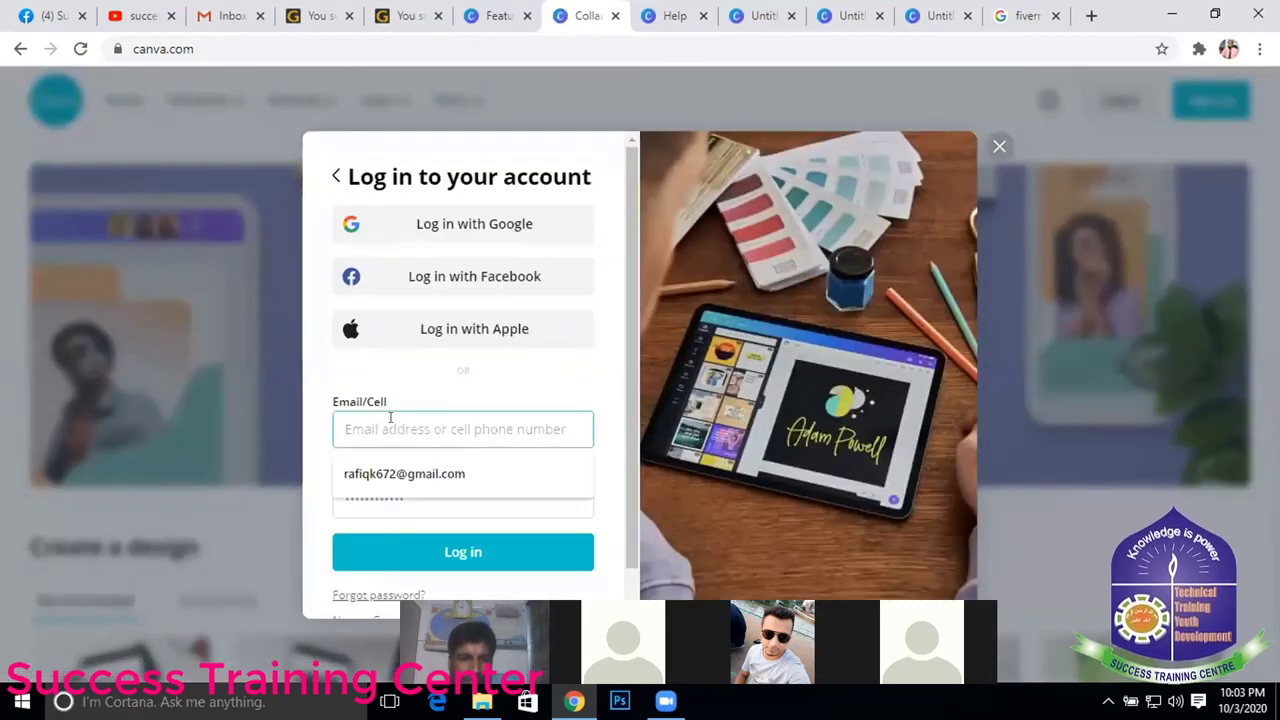
click(405, 473)
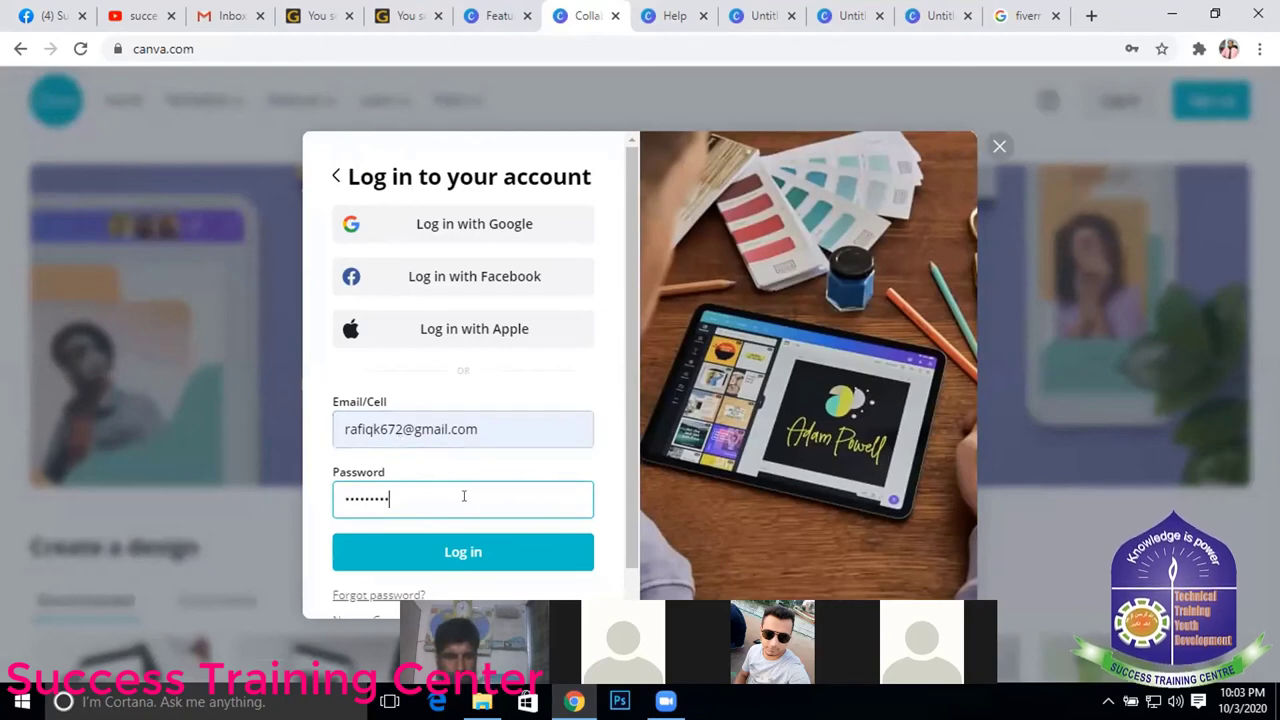
click(462, 555)
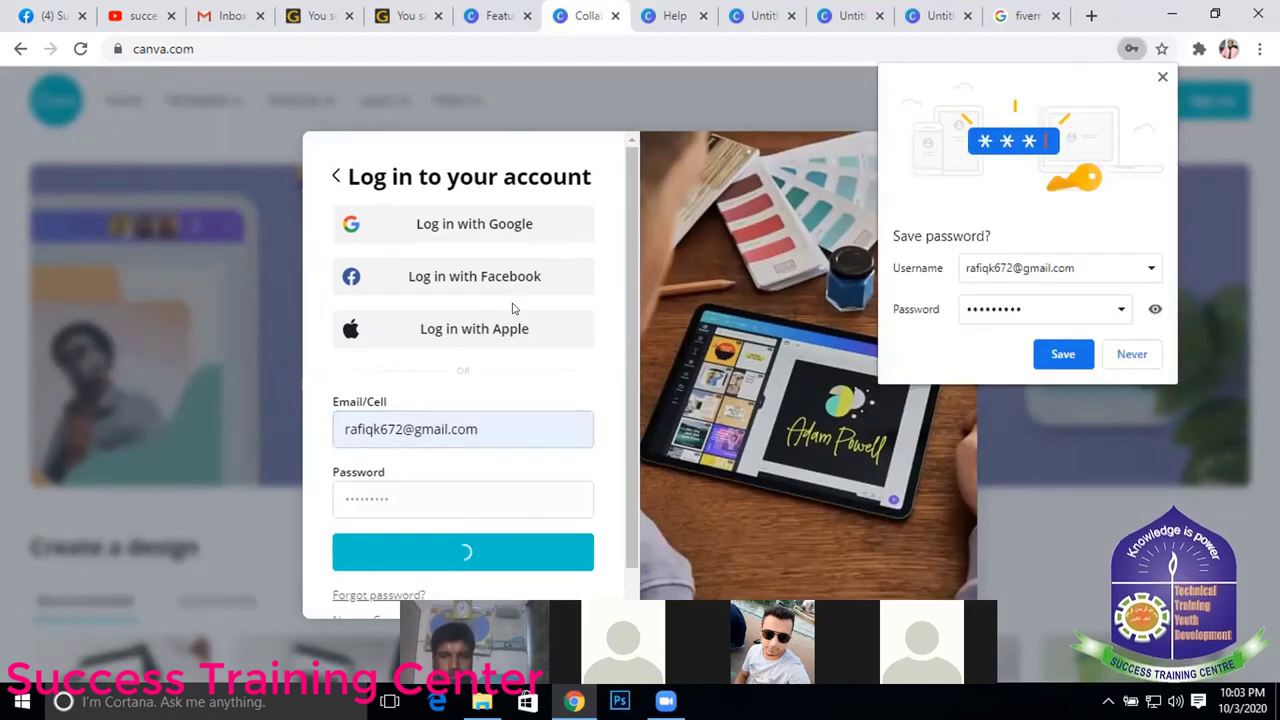
scroll(460, 440, down, 1)
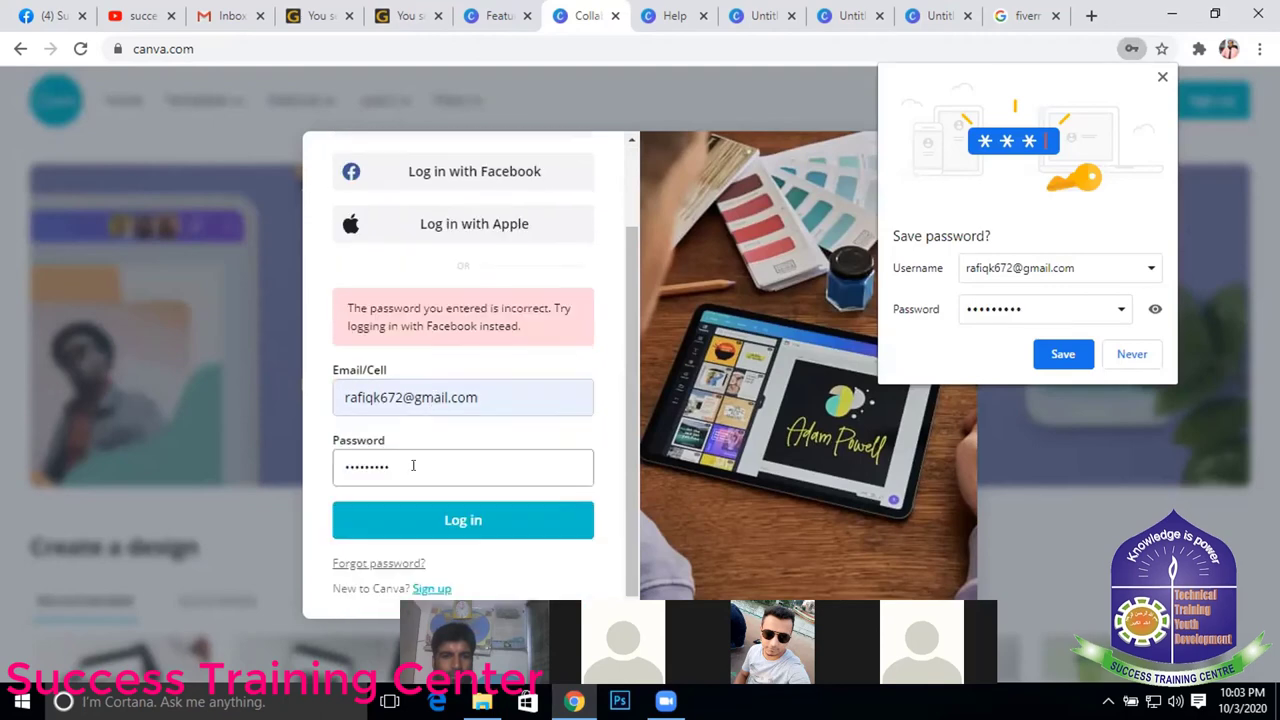
click(476, 510)
scroll(516, 280, up, 1)
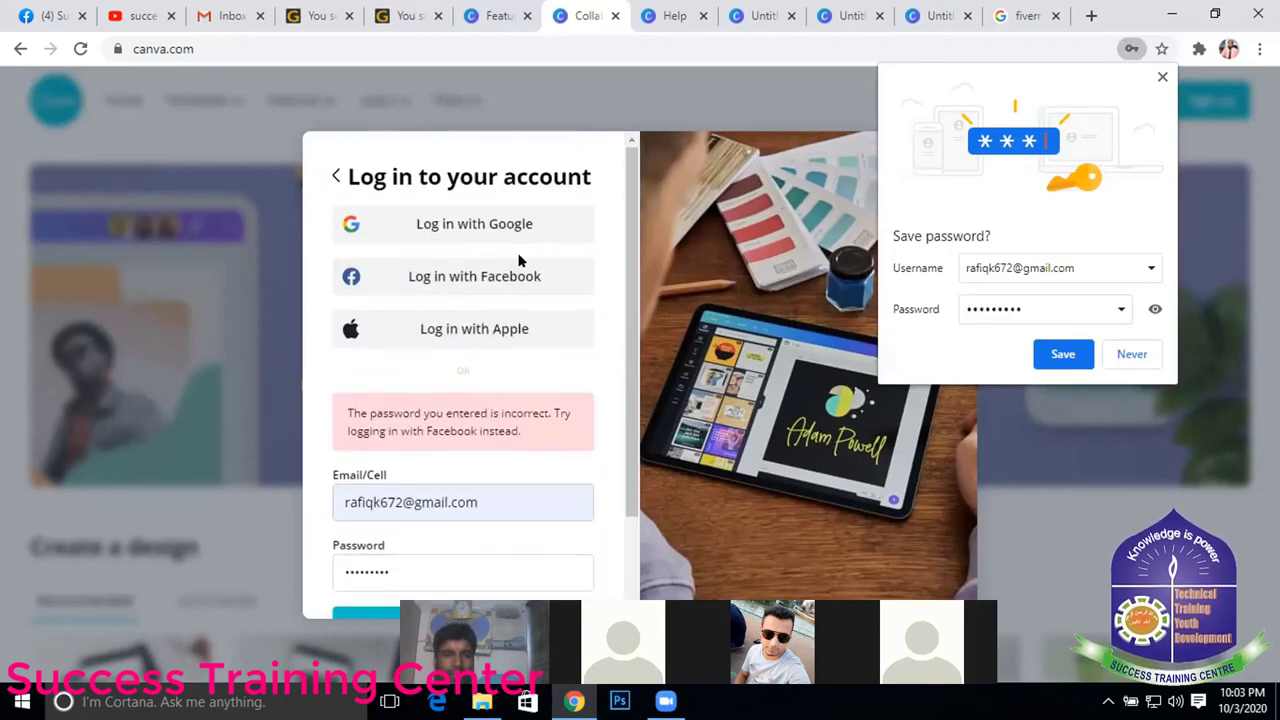
- Attempt Canva login with a Google account and dismiss Chrome's save-password offer
click(487, 228)
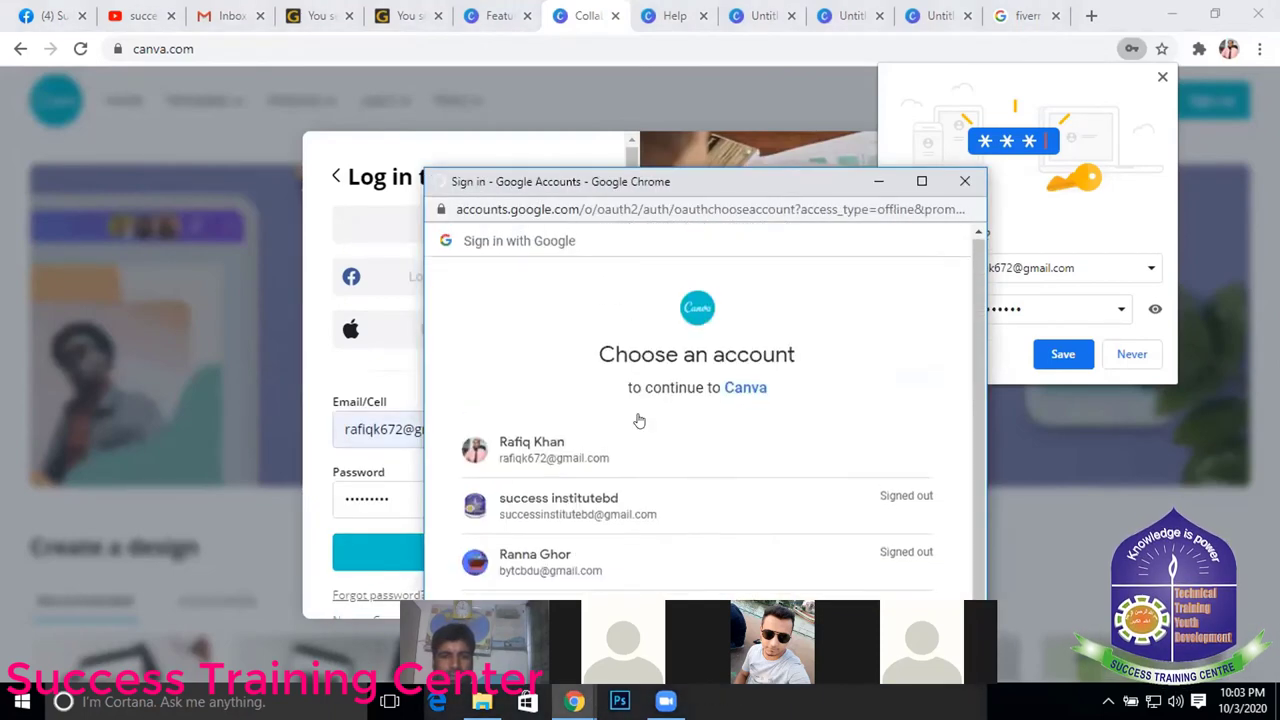
click(543, 450)
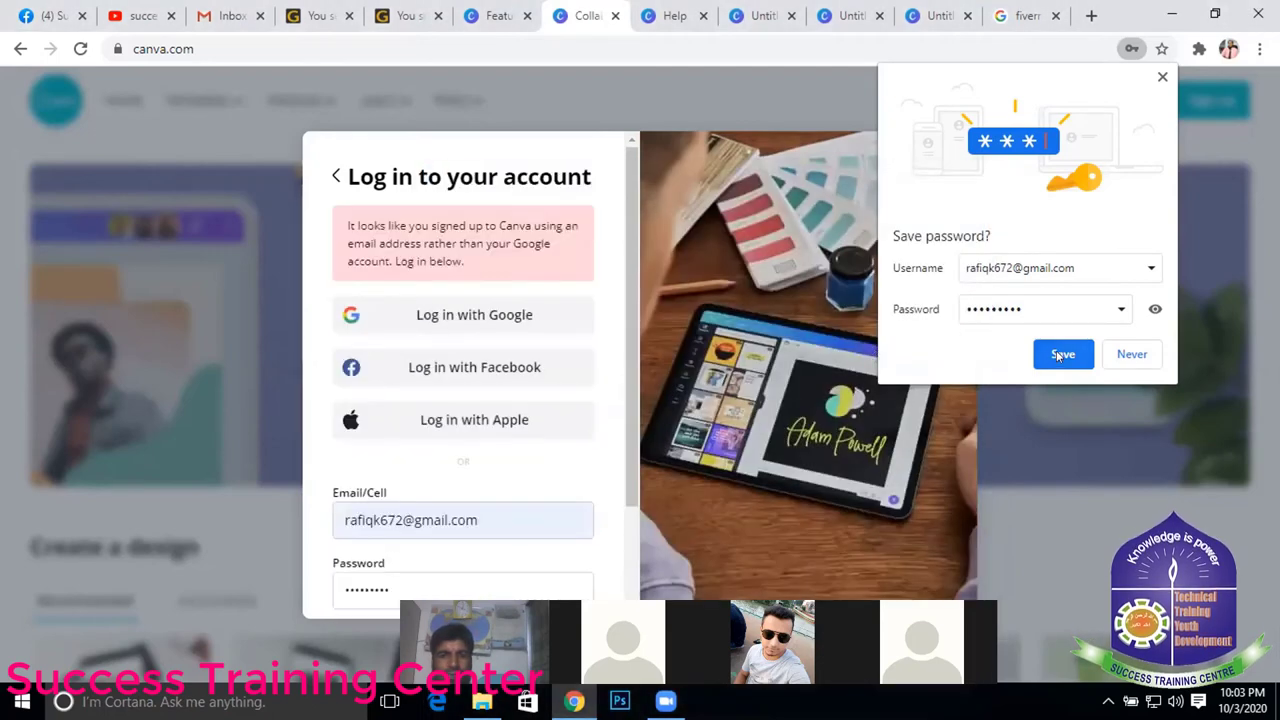
click(1138, 356)
- Resubmit the email login, then close the login window and decline saving the password
scroll(457, 406, down, 2)
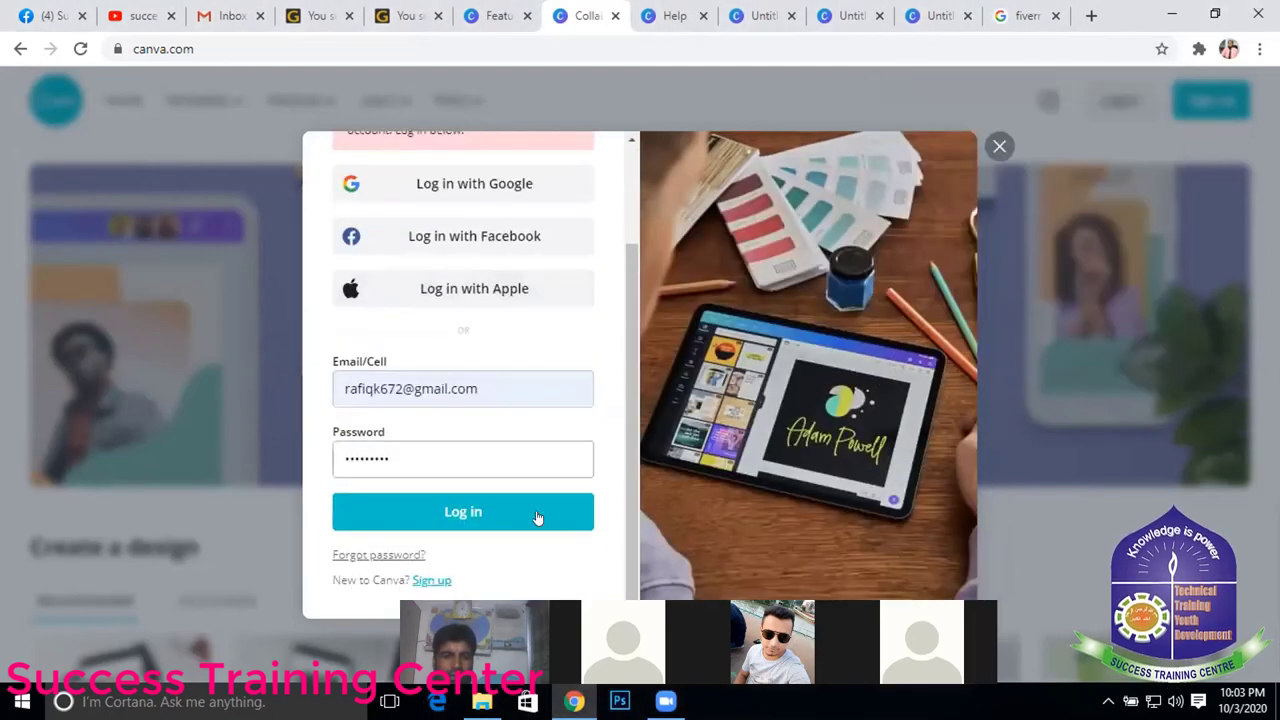
click(493, 521)
scroll(563, 443, down, 1)
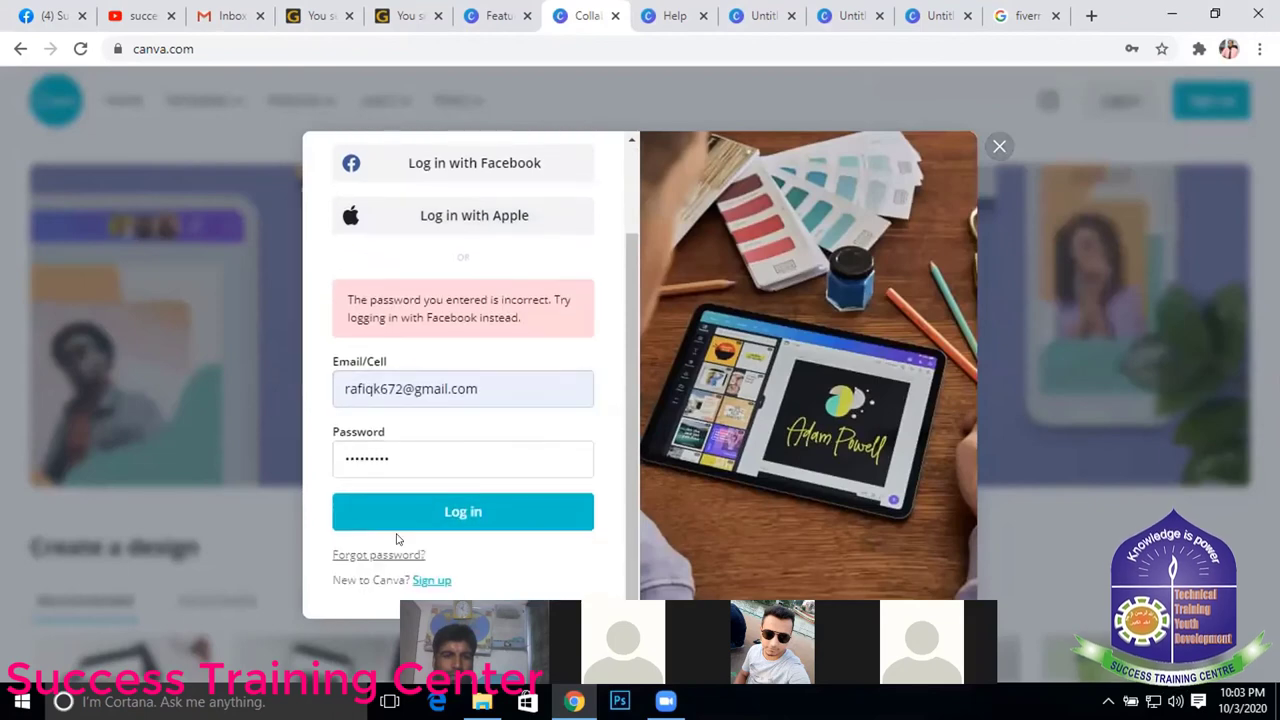
scroll(560, 229, up, 2)
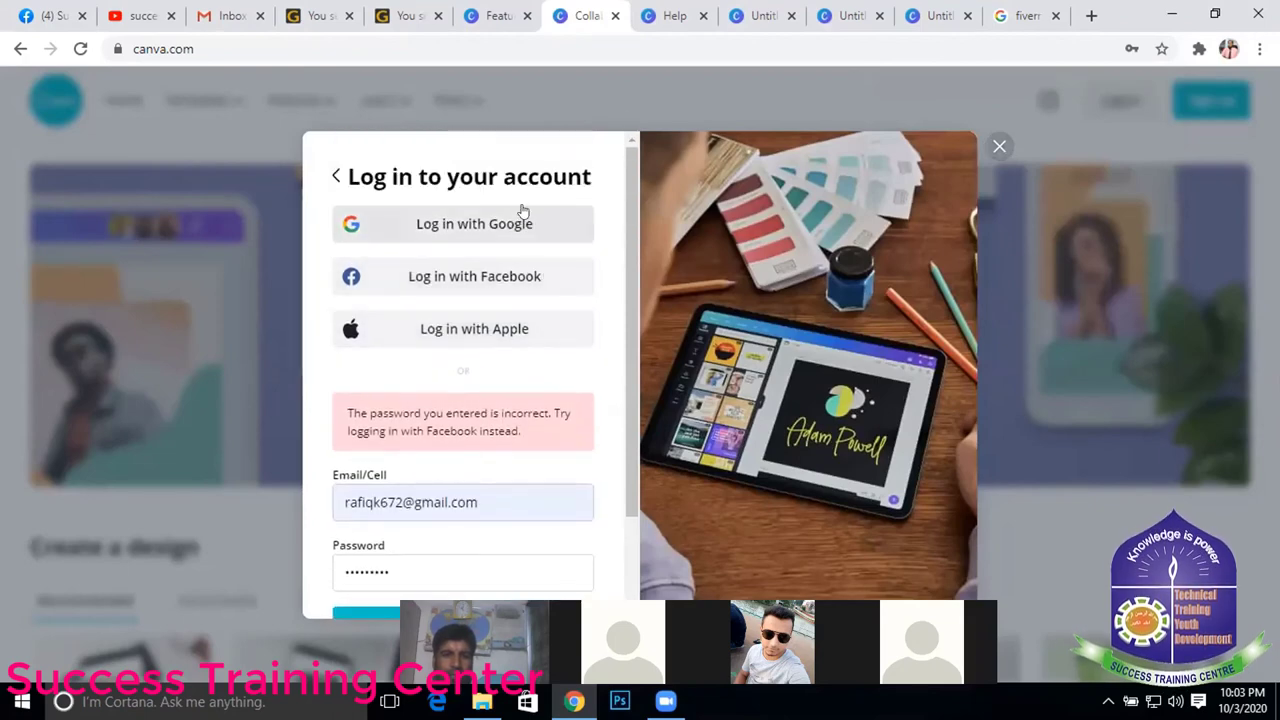
click(1000, 147)
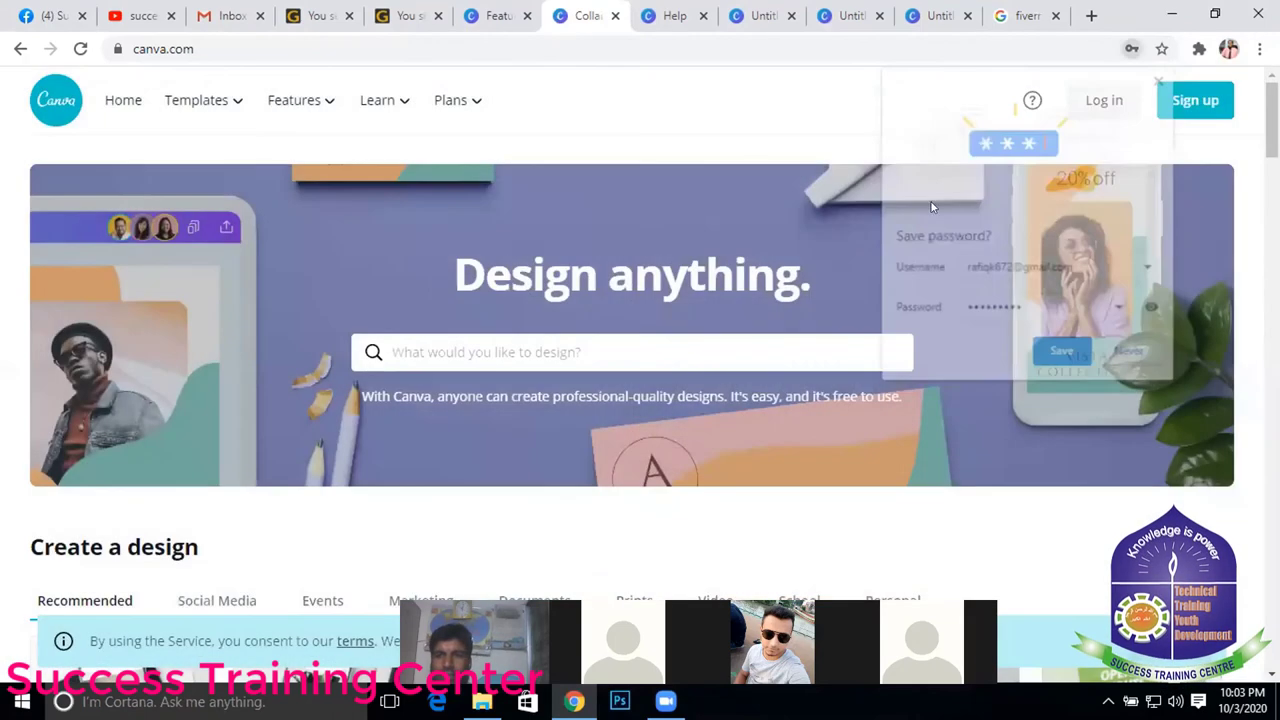
click(1131, 355)
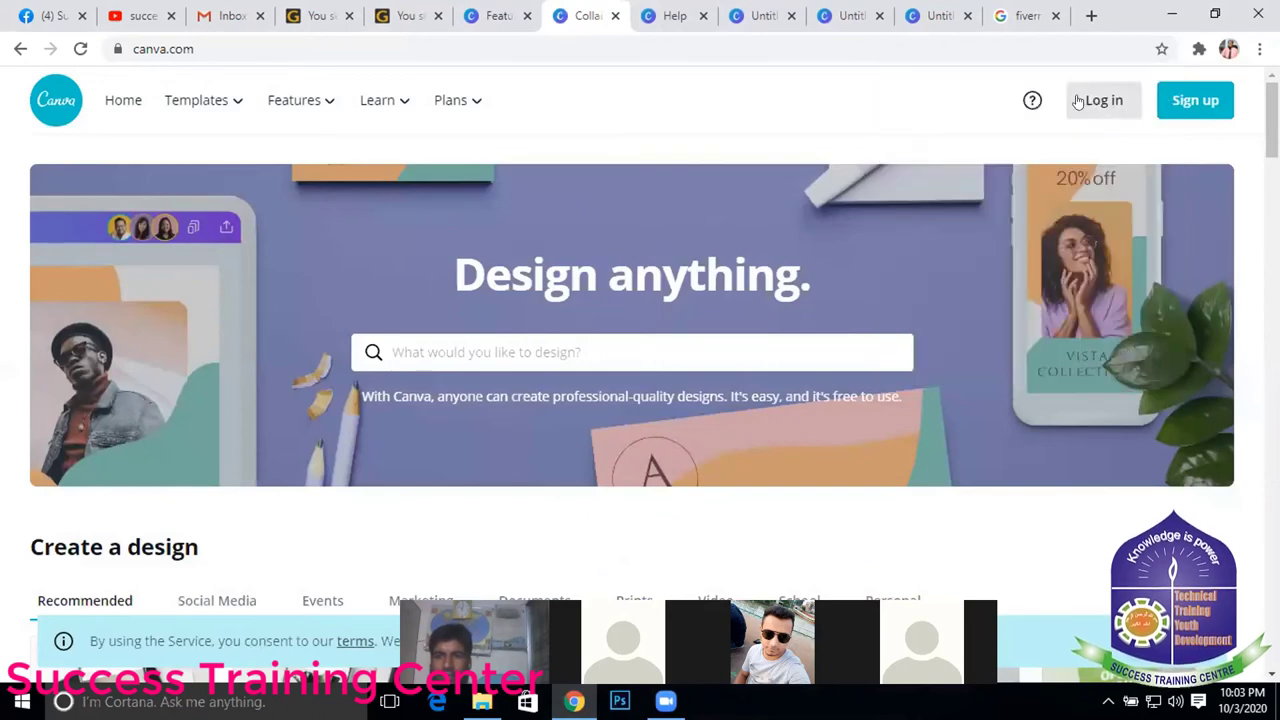
mouse_move(351, 131)
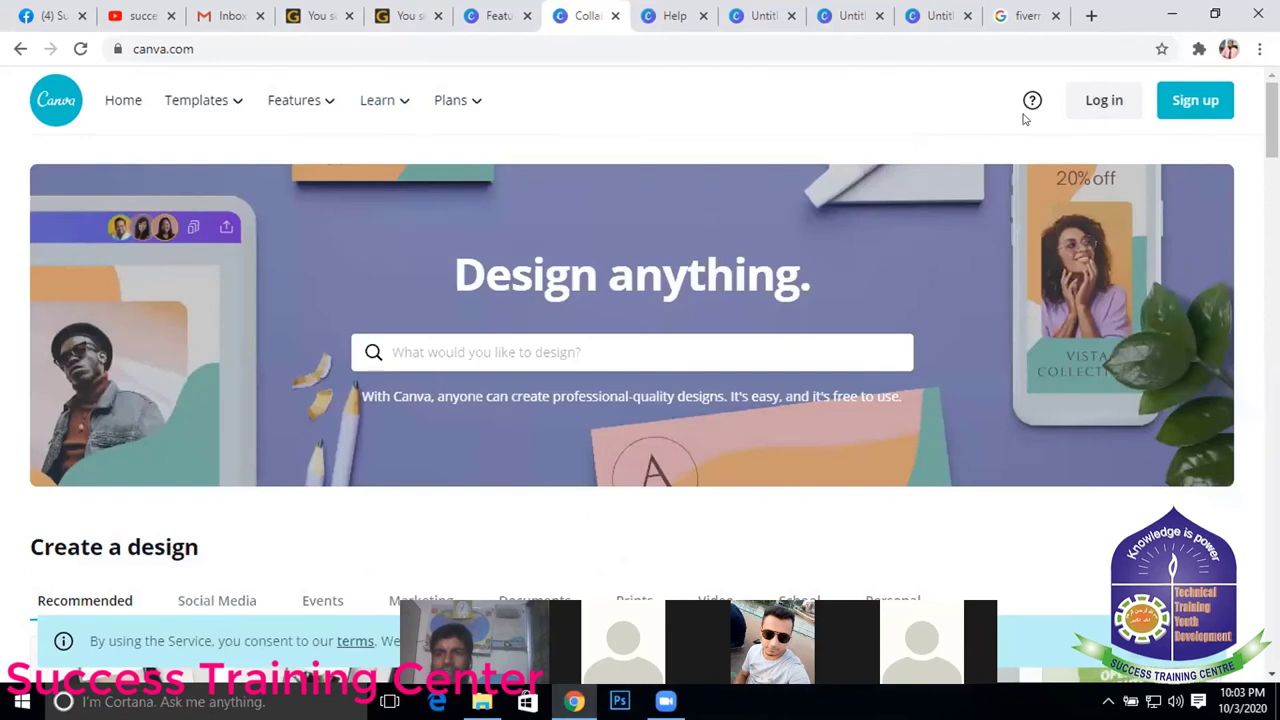
- Switch to the fiverr gig image size search and select the whole query
click(1025, 17)
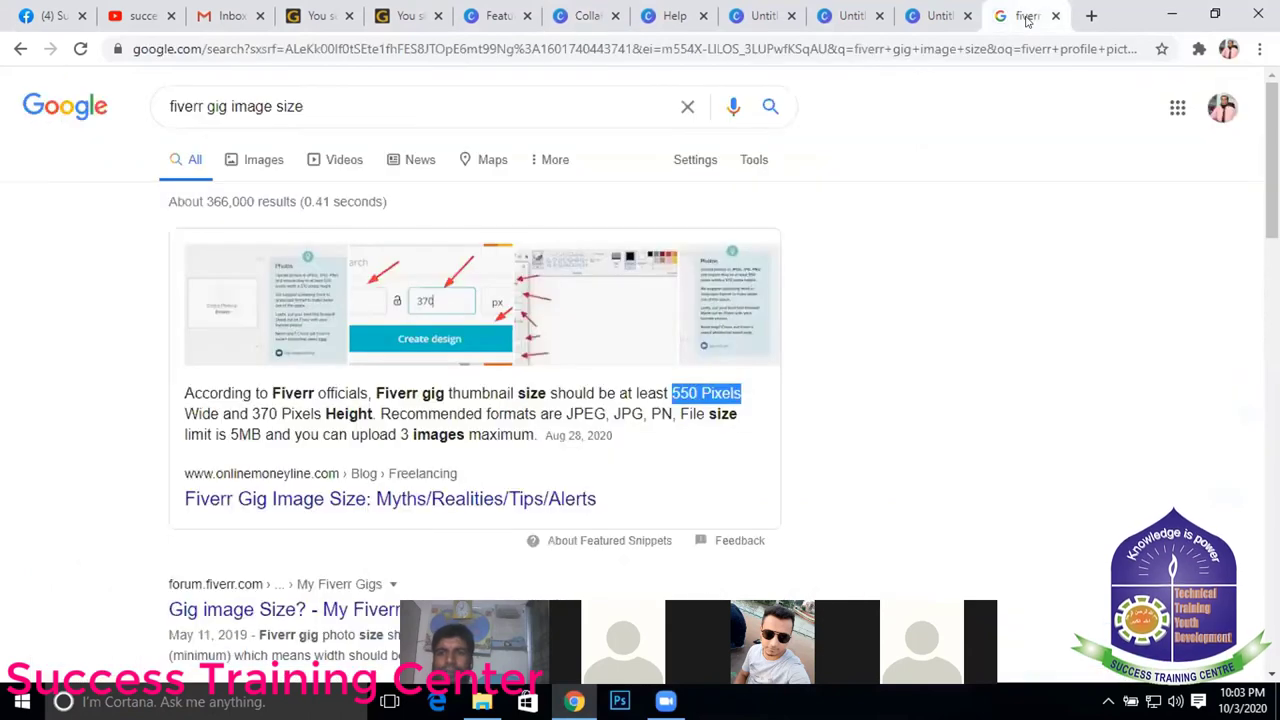
click(308, 106)
key(ctrl+a)
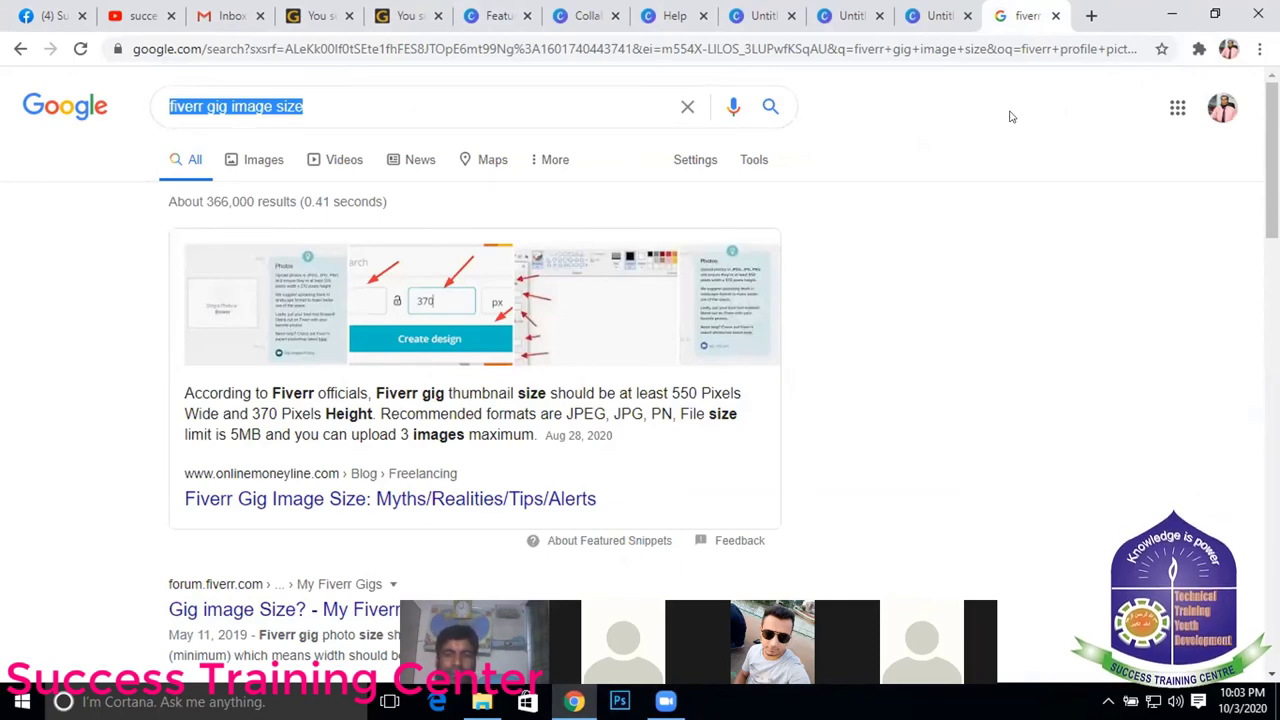
- Scroll through the results stating a 550 x 370 minimum, then return to the red design
scroll(317, 380, down, 2)
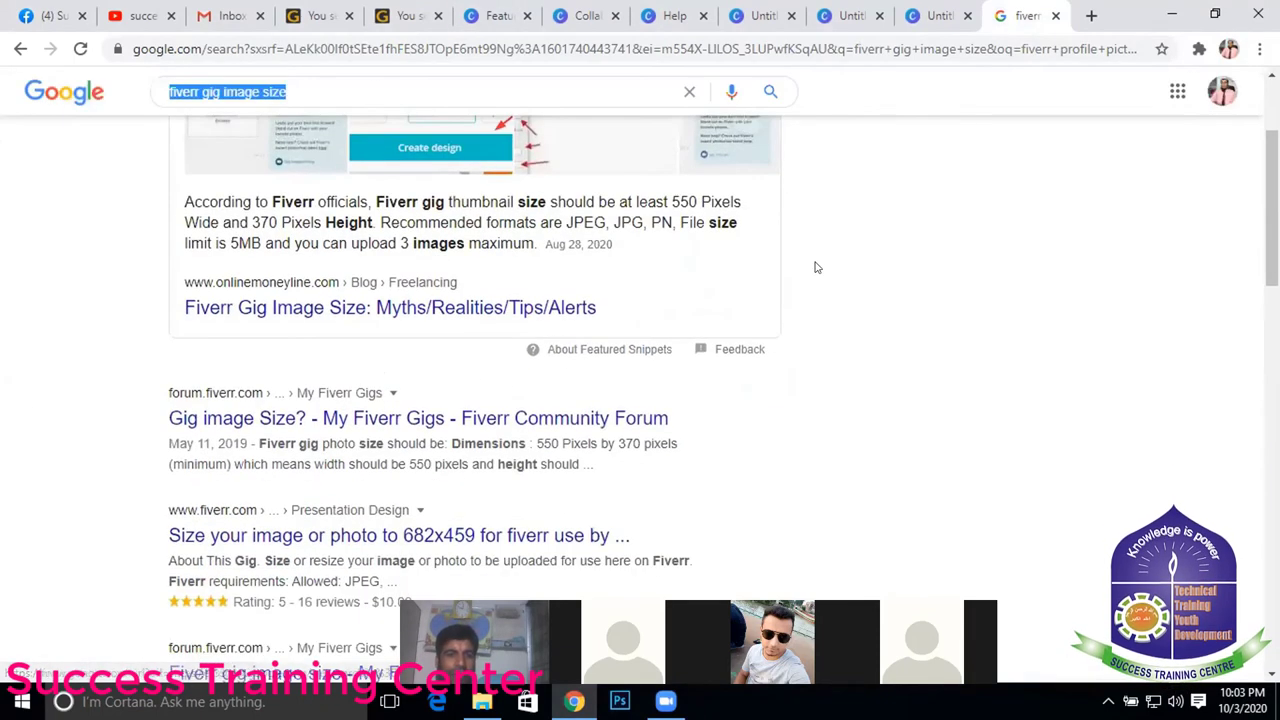
scroll(427, 207, up, 1)
scroll(427, 207, up, 2)
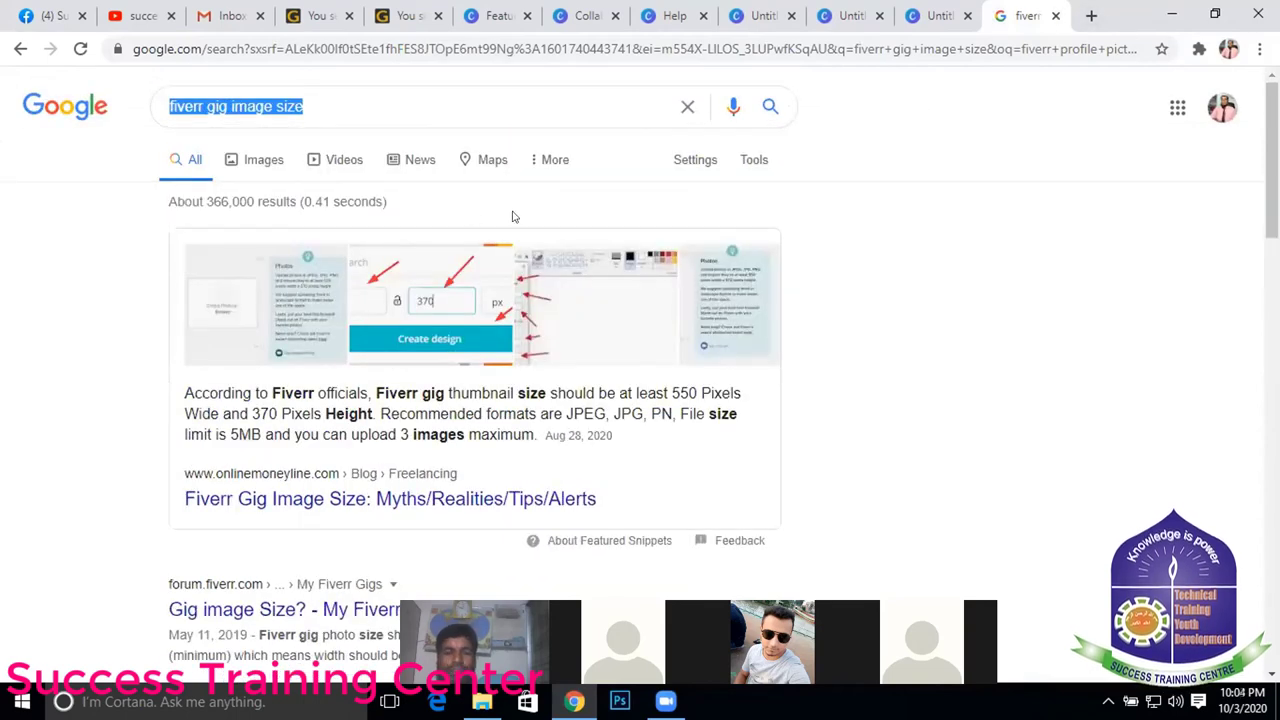
scroll(470, 290, down, 1)
scroll(492, 548, down, 3)
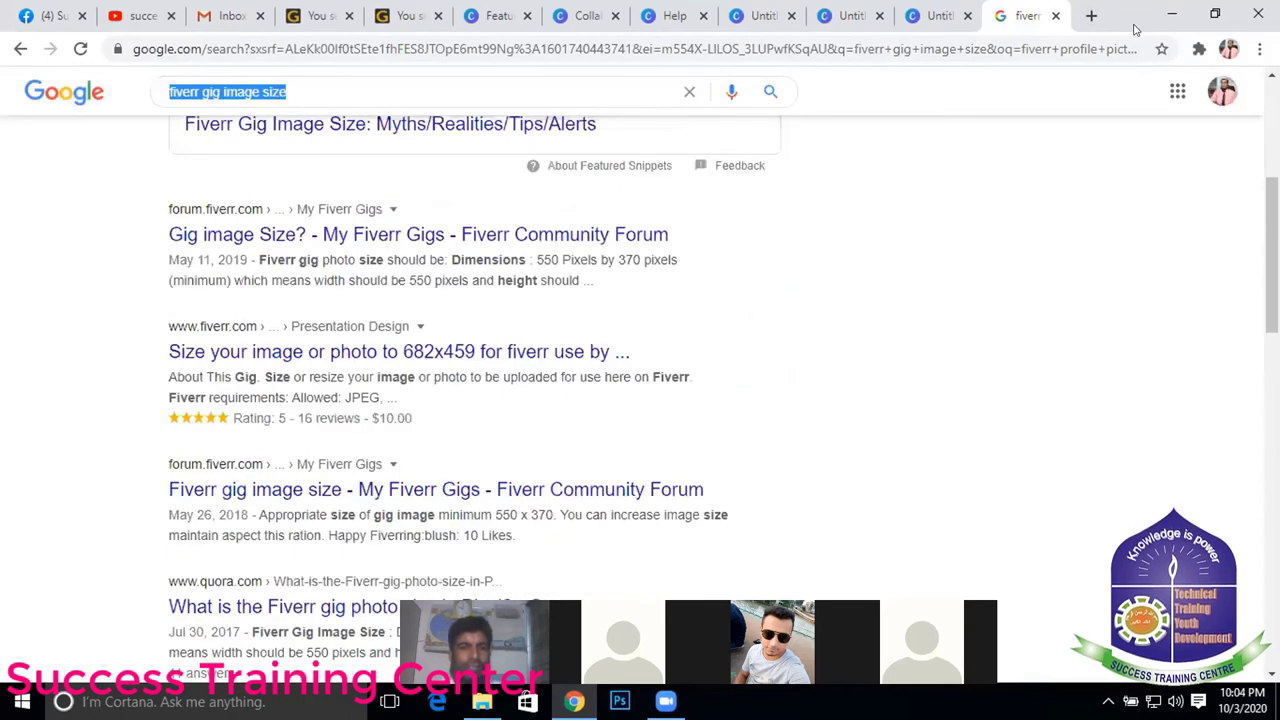
click(938, 15)
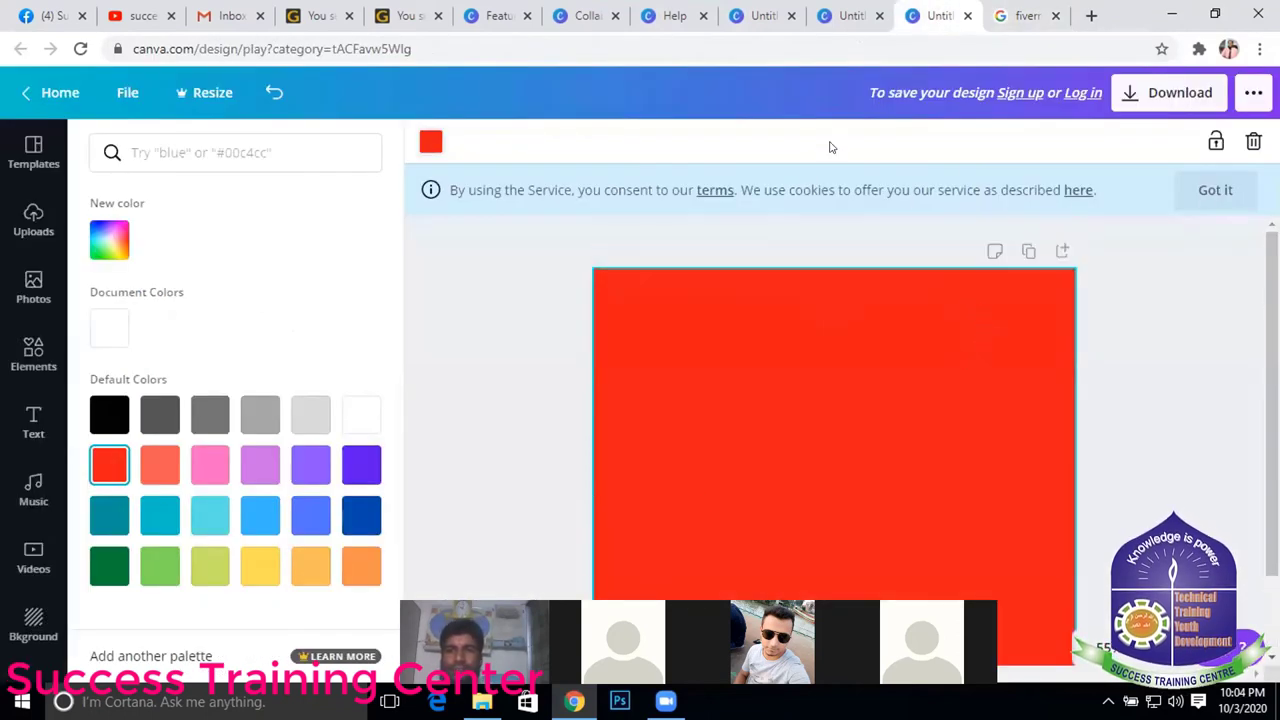
- Browse the Elements panel's shapes, frames and stickers, then show the Uploads panel
scroll(1054, 257, down, 1)
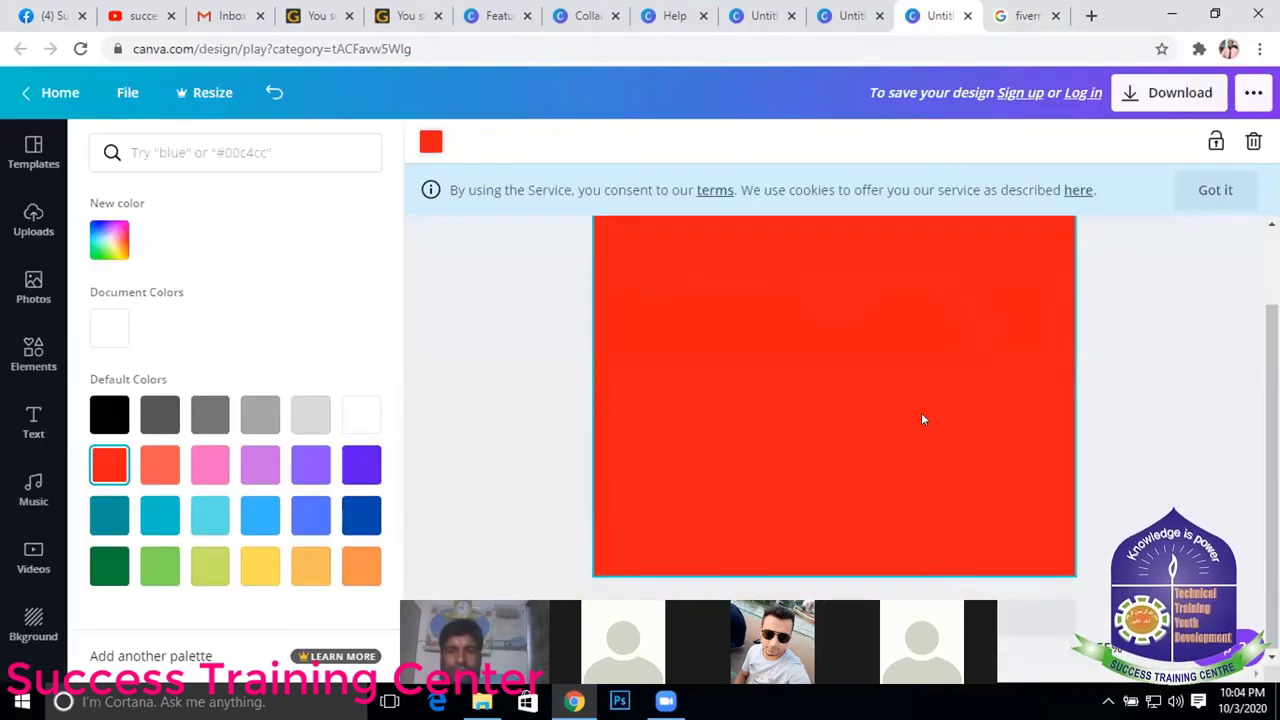
scroll(914, 408, up, 1)
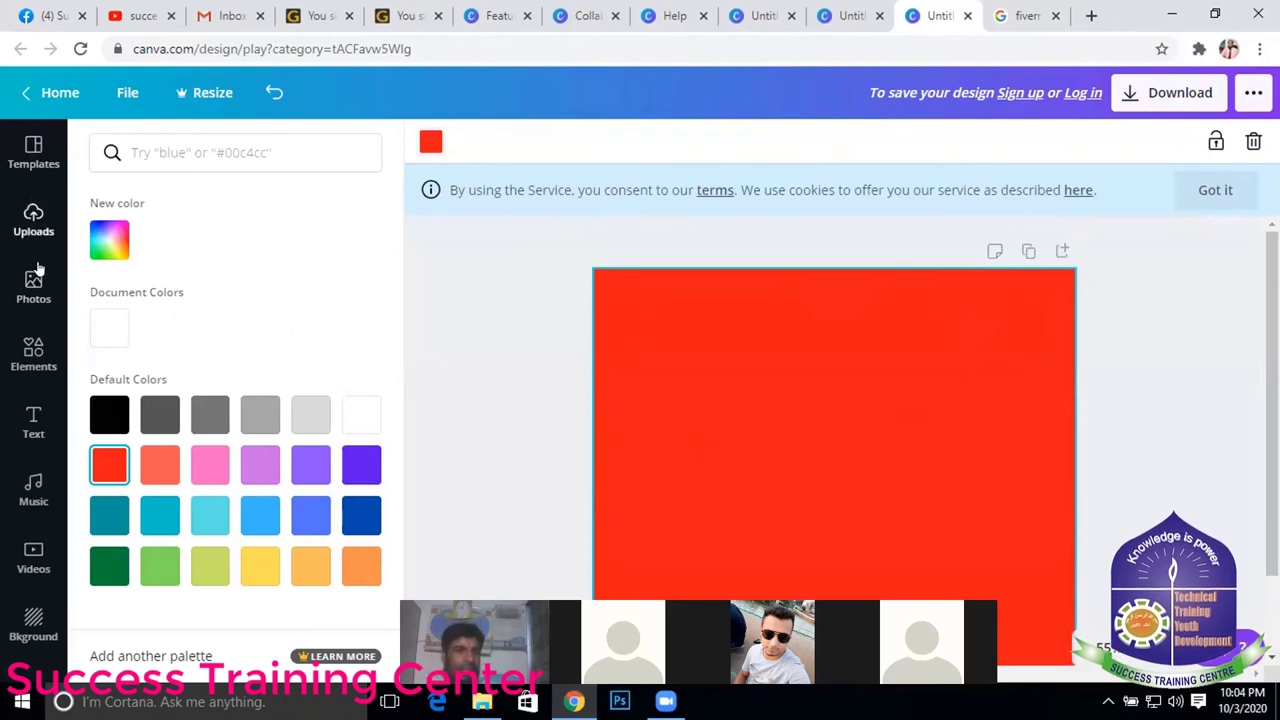
click(35, 345)
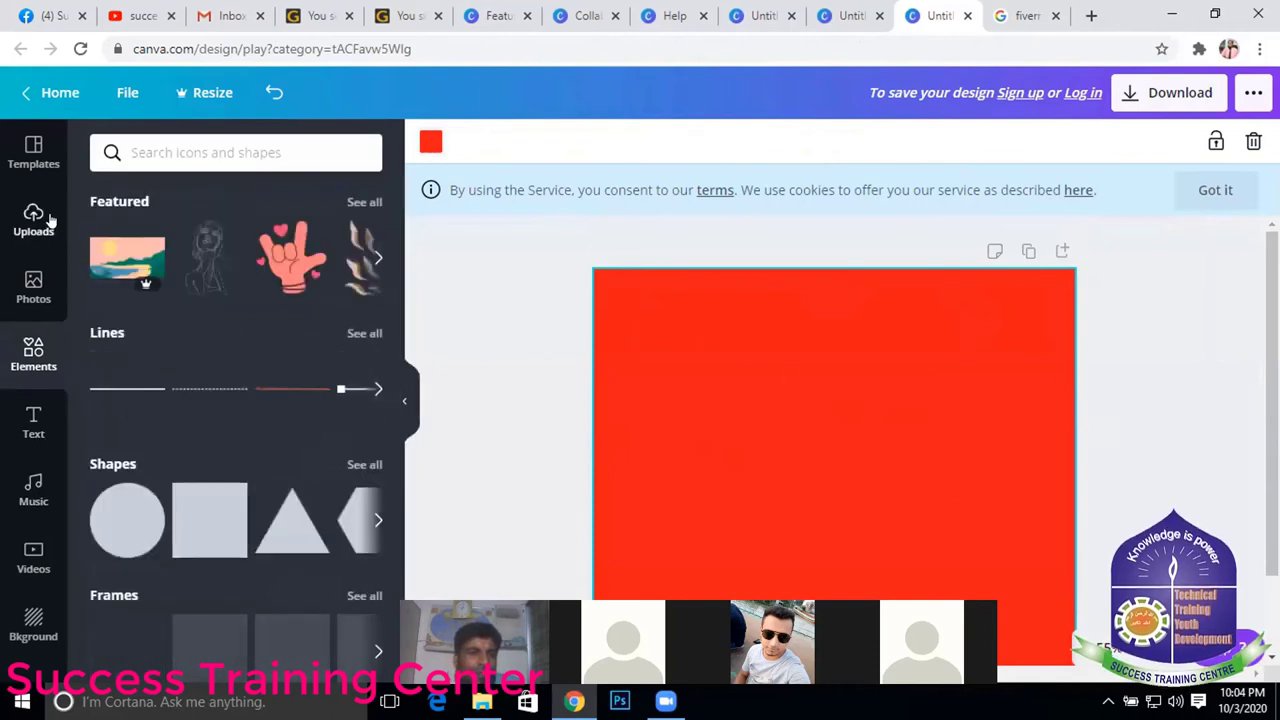
scroll(338, 433, down, 1)
scroll(338, 433, down, 3)
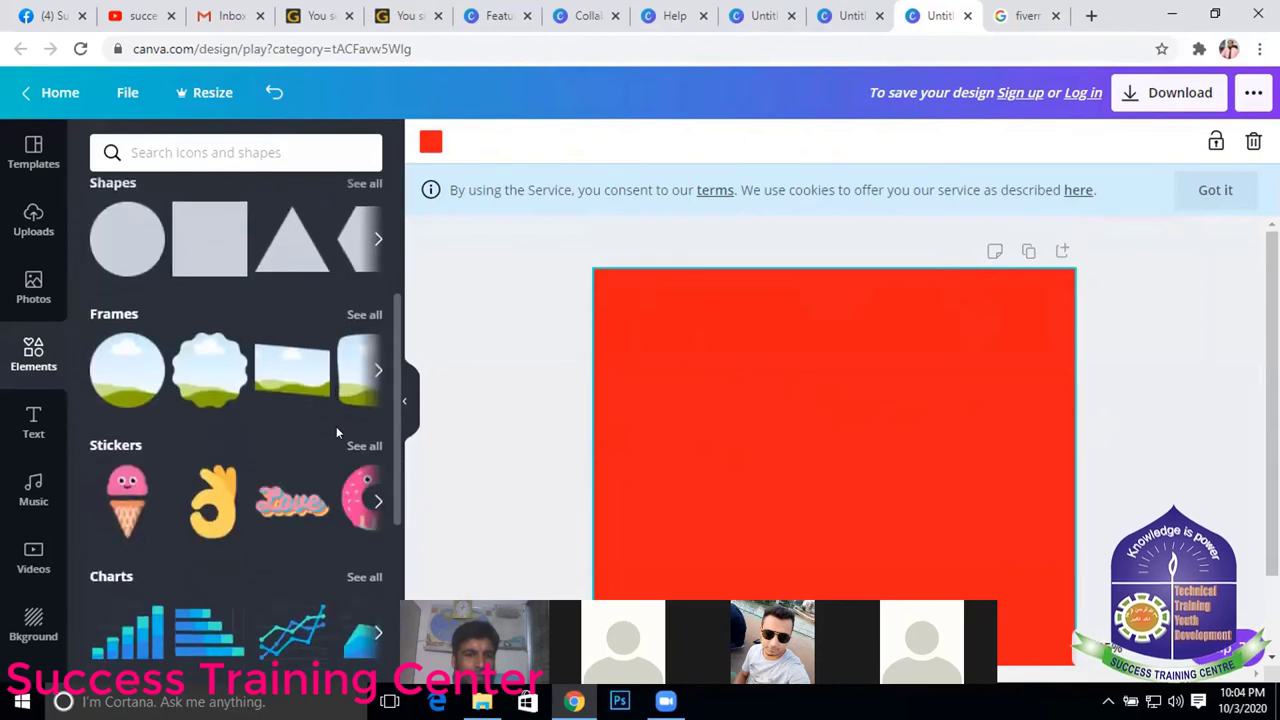
scroll(343, 443, up, 1)
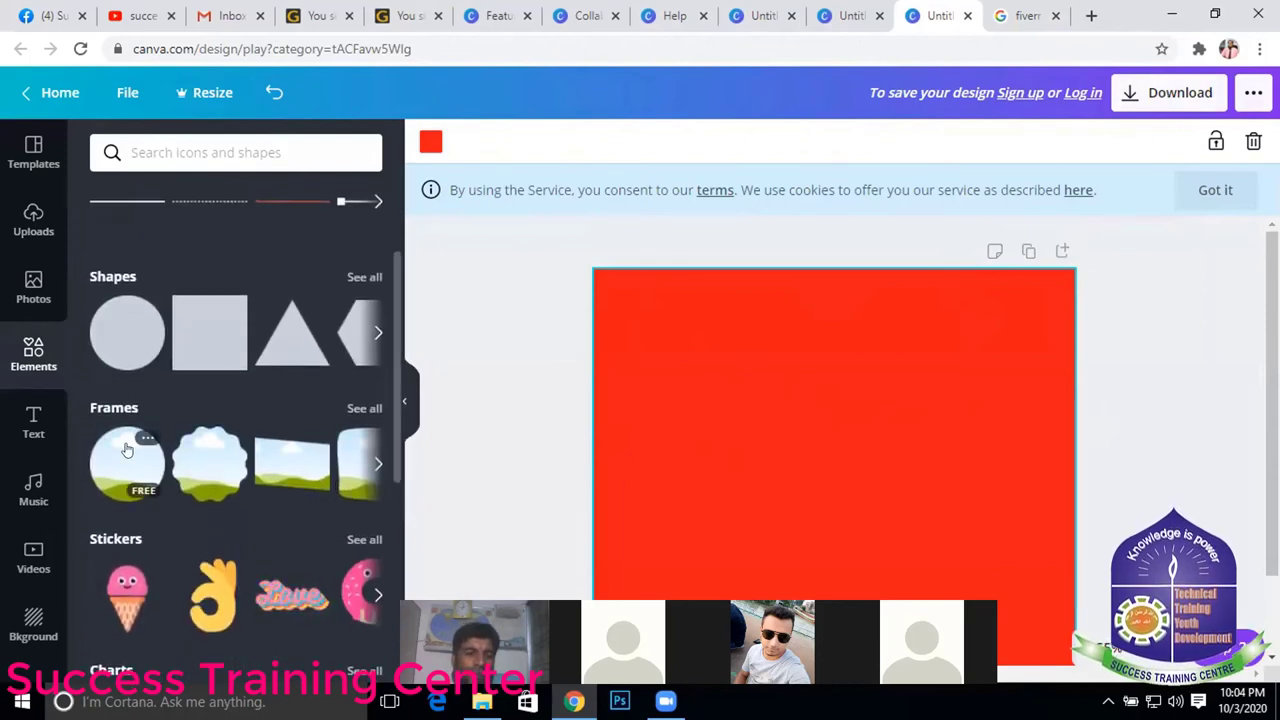
scroll(229, 382, down, 1)
scroll(231, 313, up, 3)
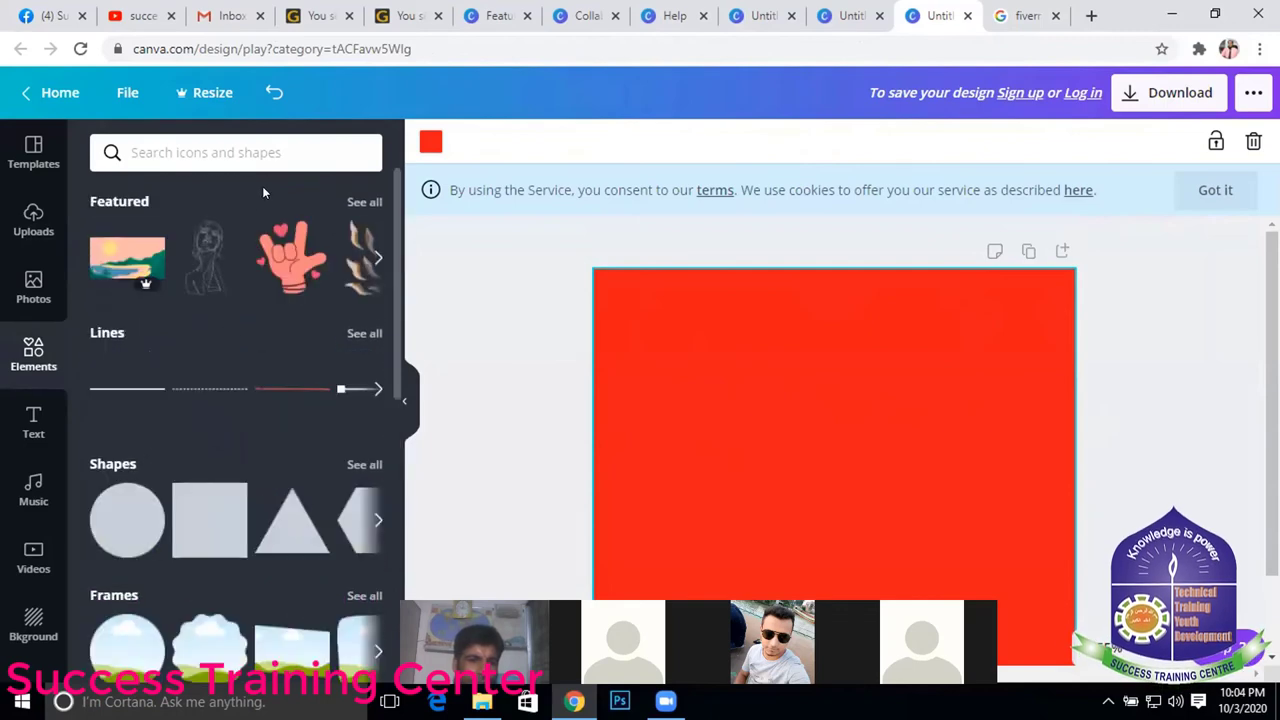
click(33, 225)
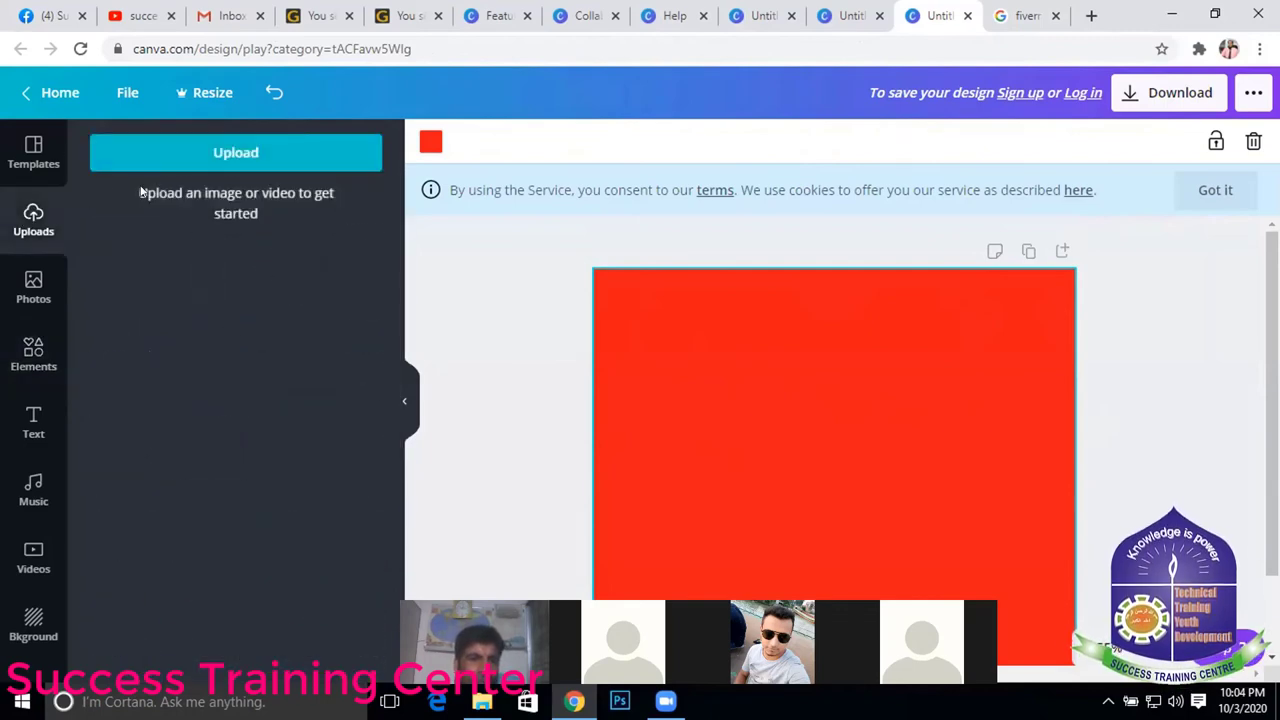
click(183, 171)
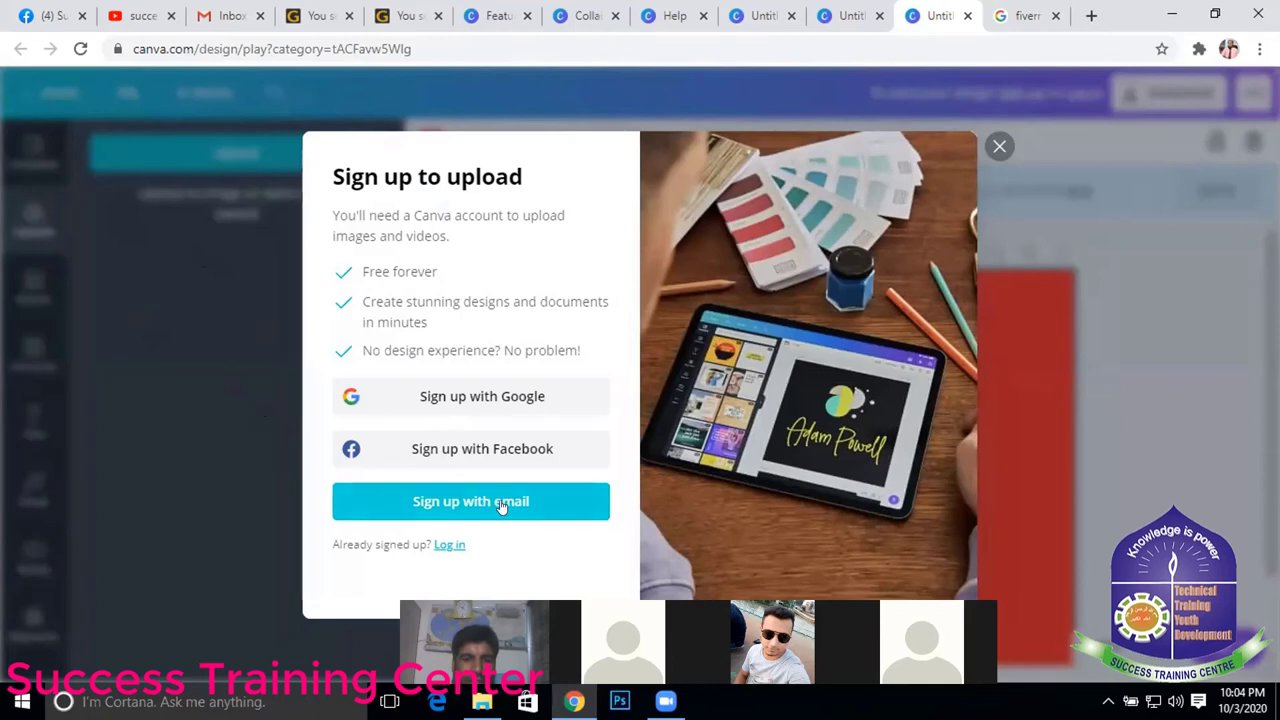
click(502, 507)
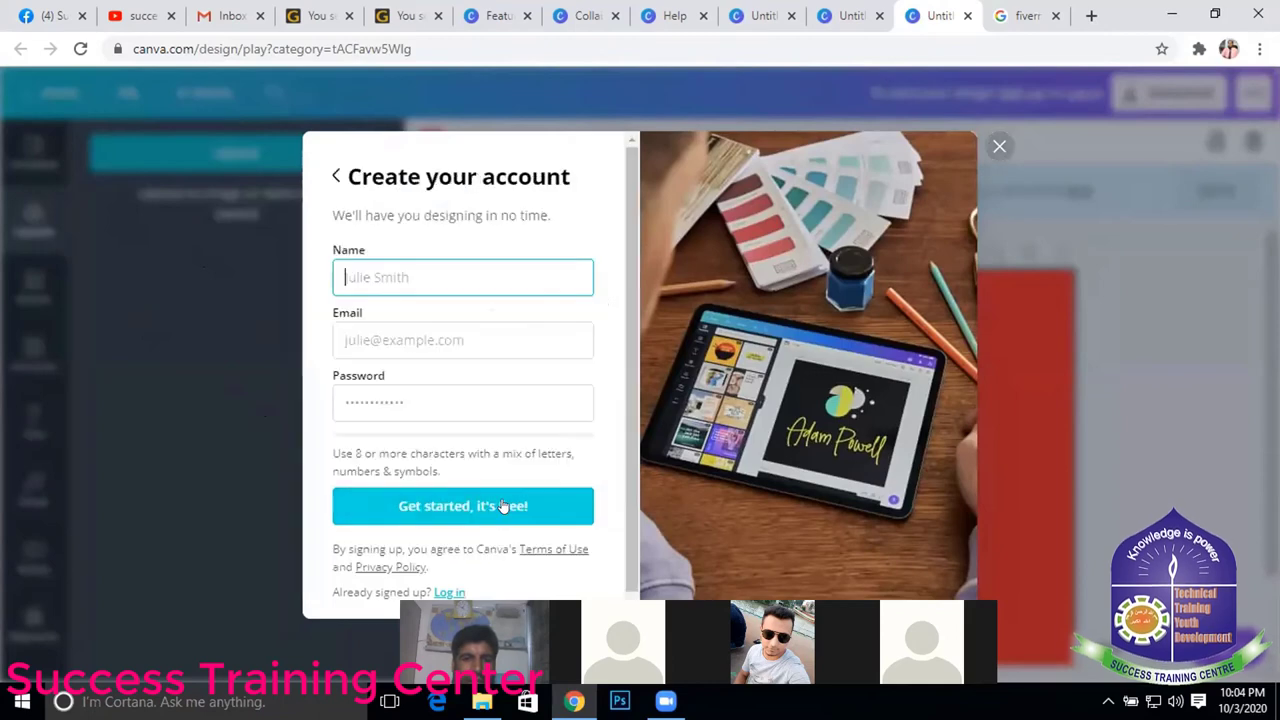
click(999, 146)
click(214, 150)
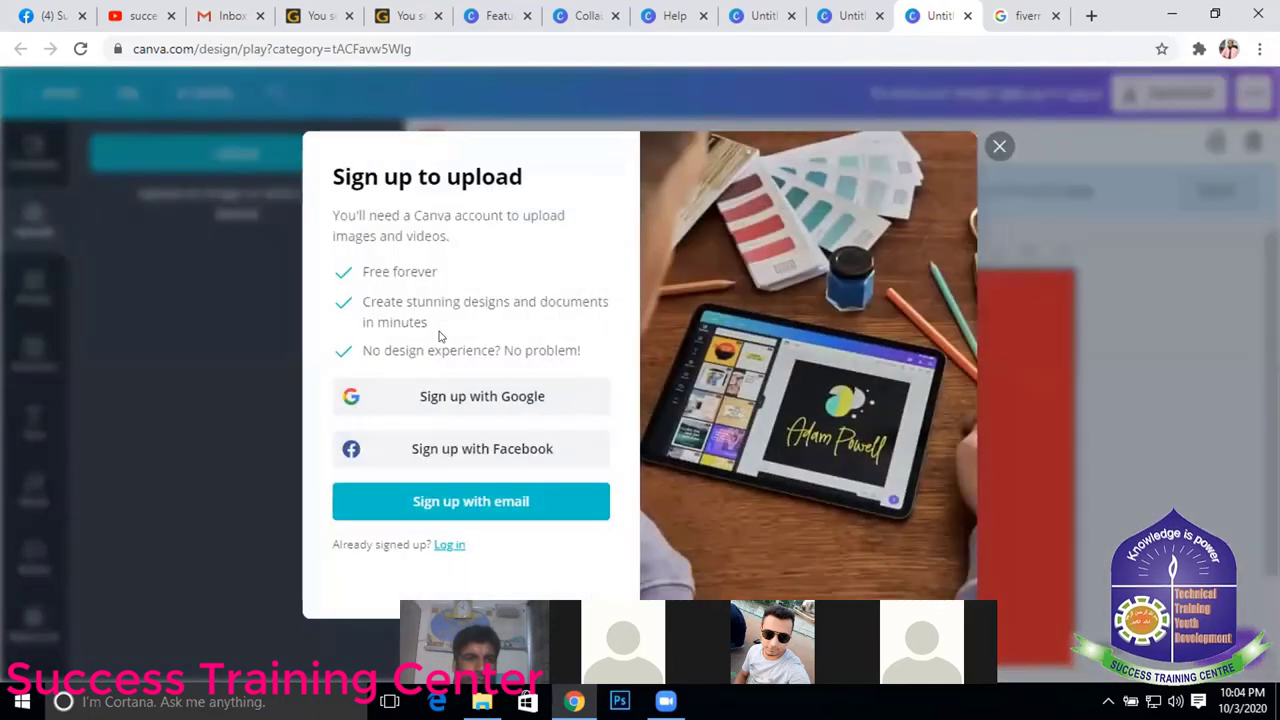
click(463, 505)
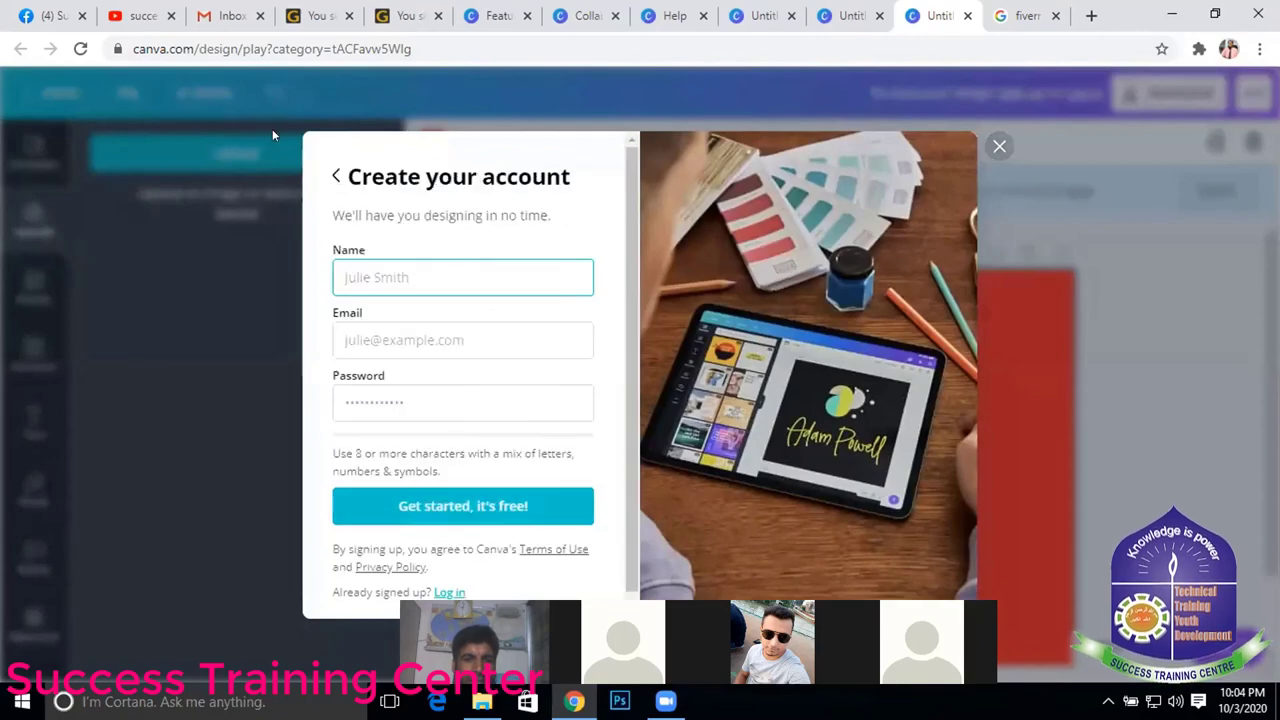
click(998, 148)
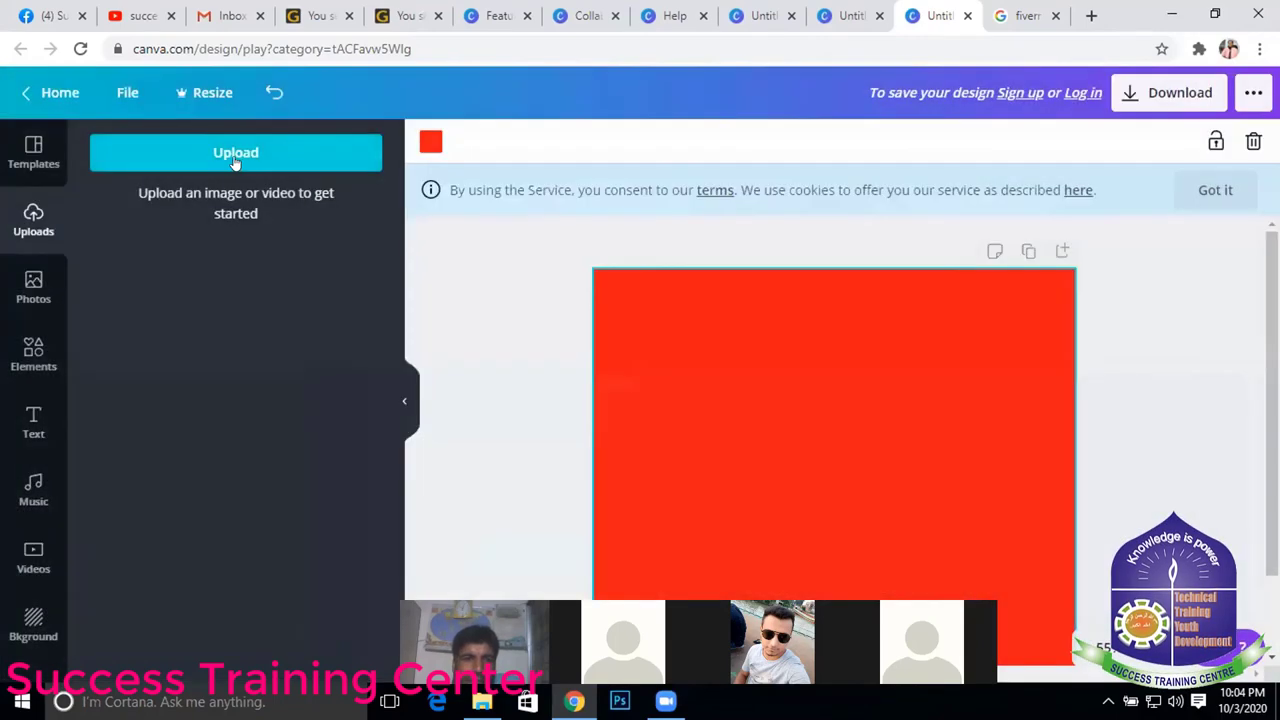
click(232, 154)
click(471, 398)
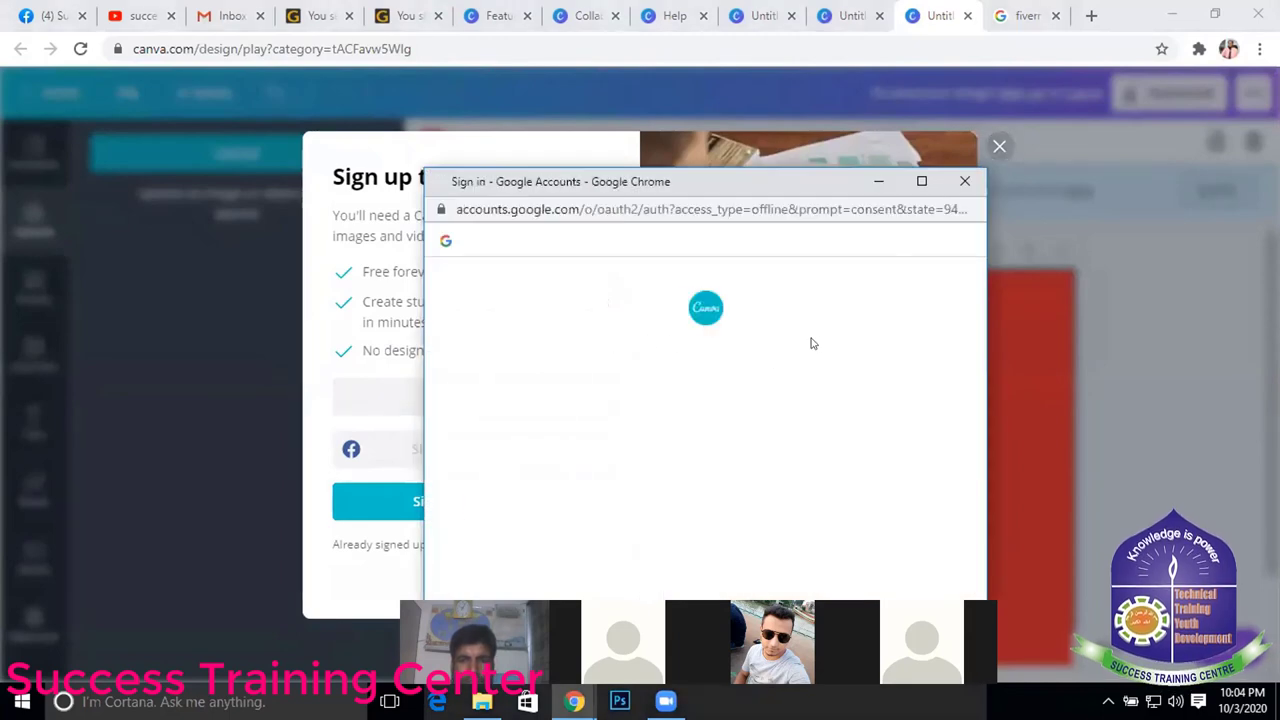
scroll(606, 486, down, 2)
scroll(587, 325, up, 2)
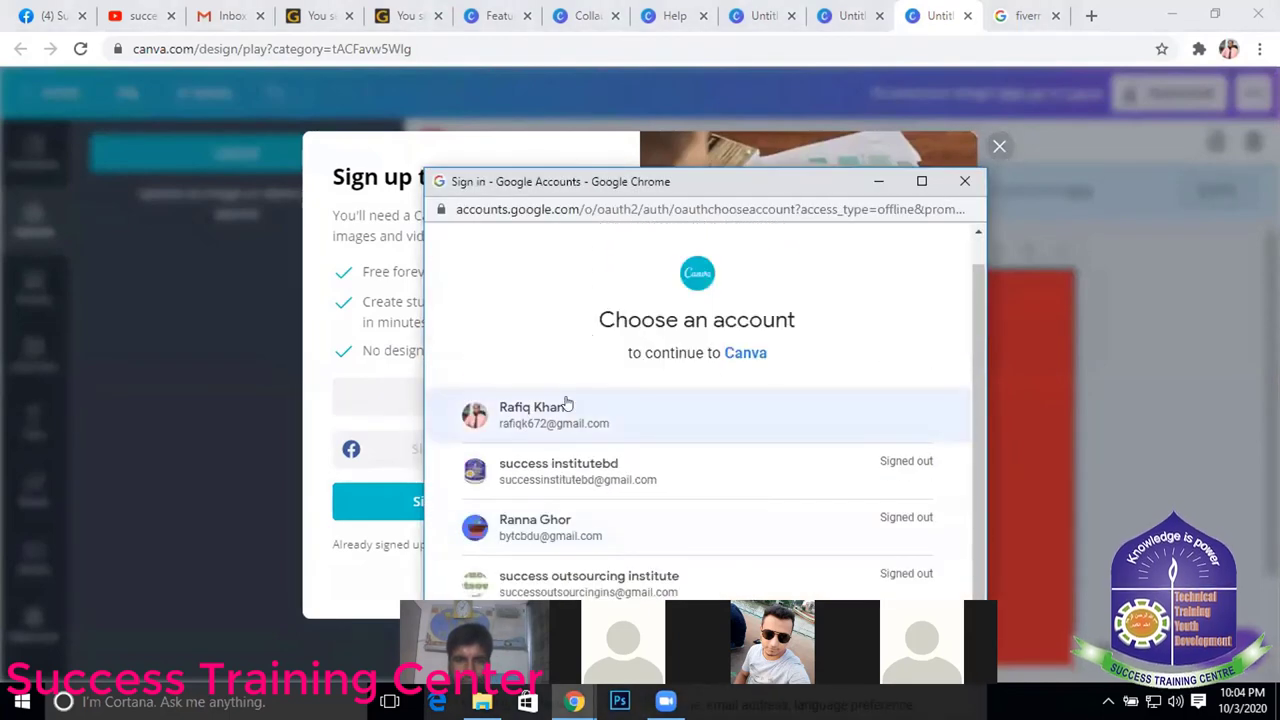
click(566, 406)
scroll(850, 337, down, 1)
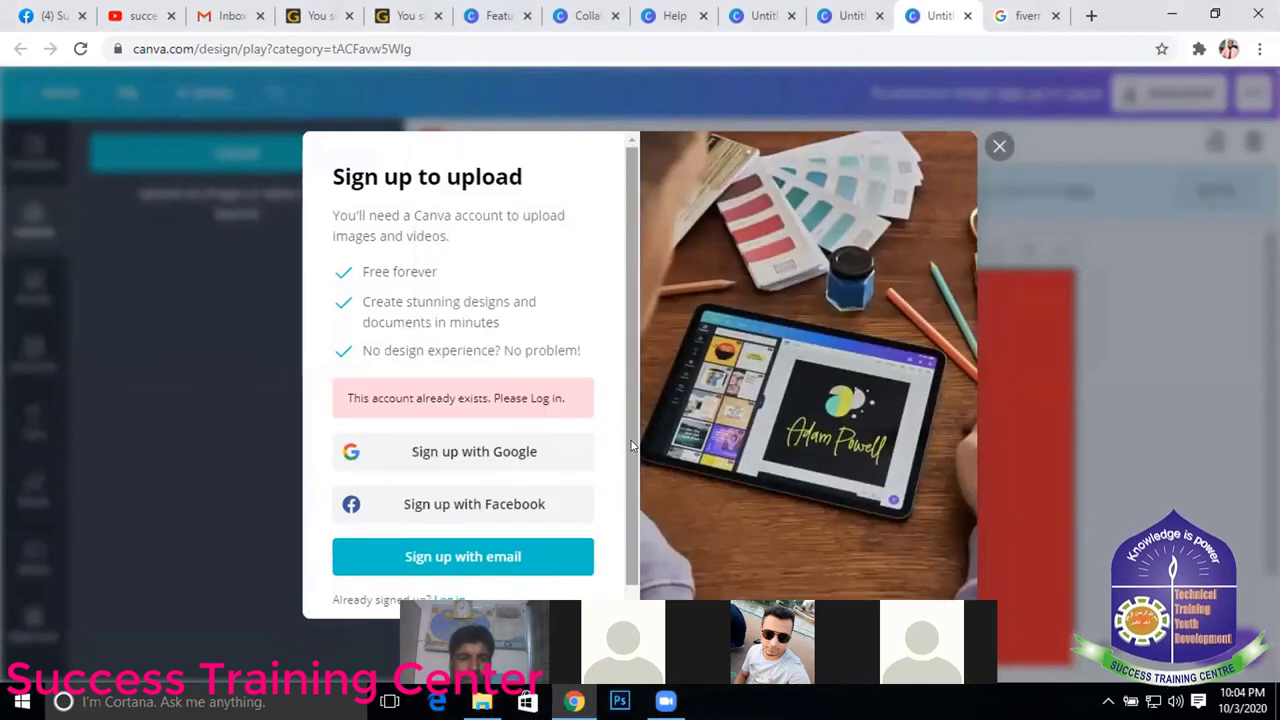
scroll(560, 443, down, 1)
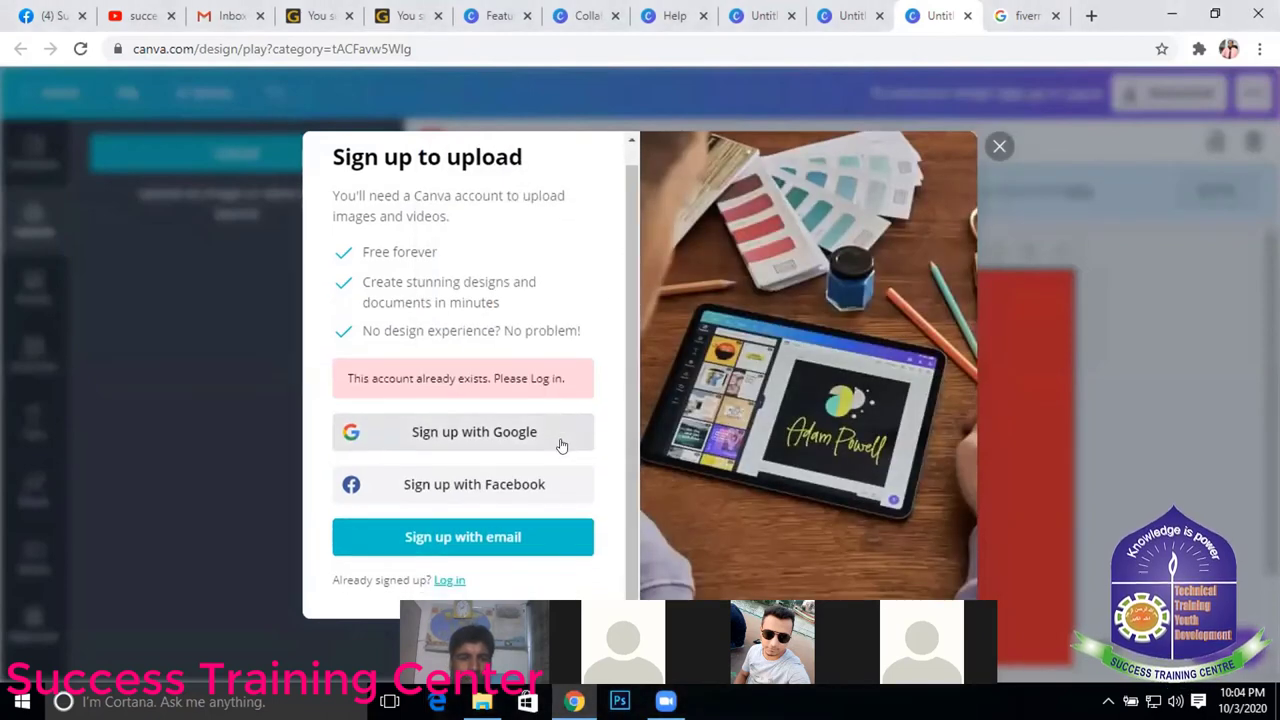
click(999, 146)
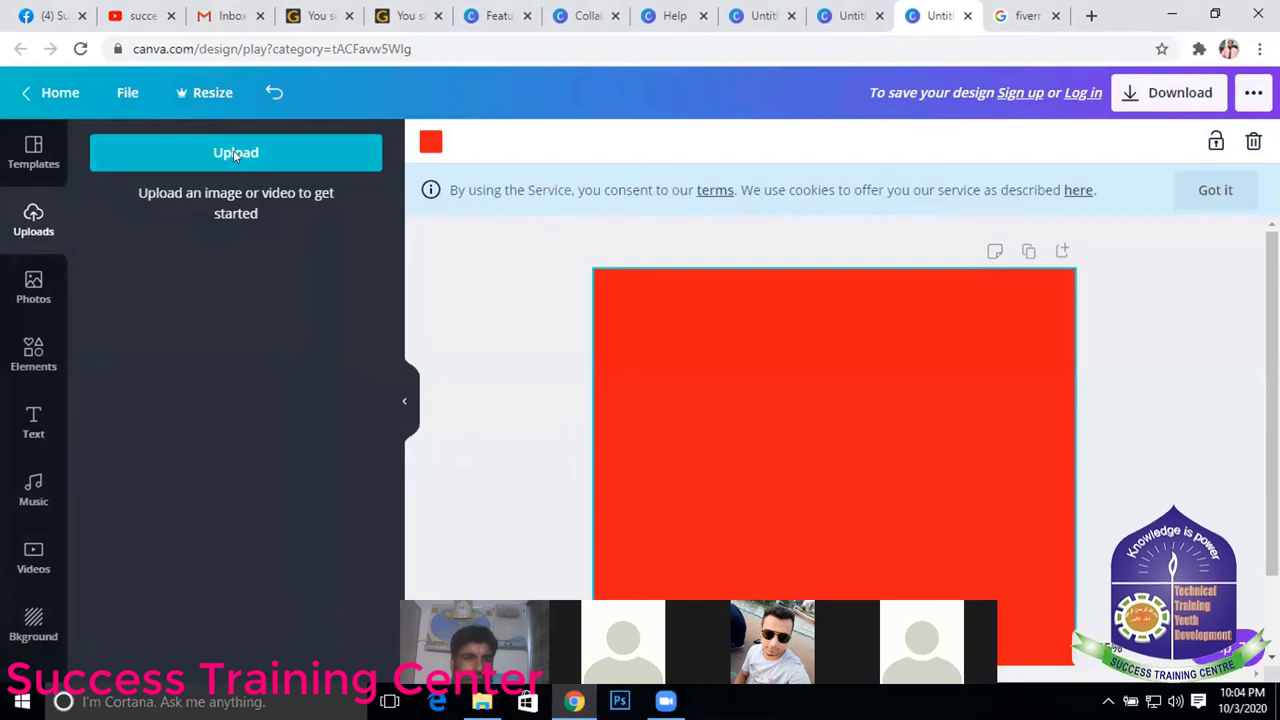
click(236, 155)
- Dismiss the sign-up prompt, open the Photos library, and close the premium images suggestion
click(999, 146)
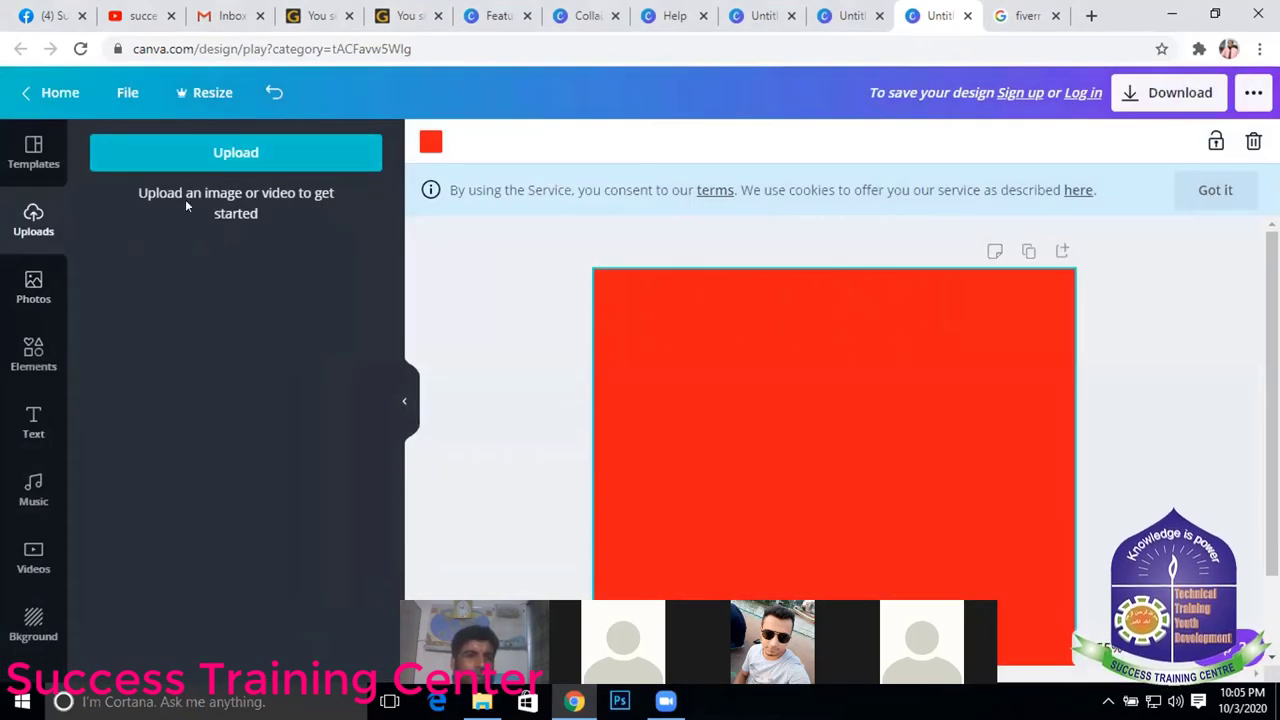
click(30, 293)
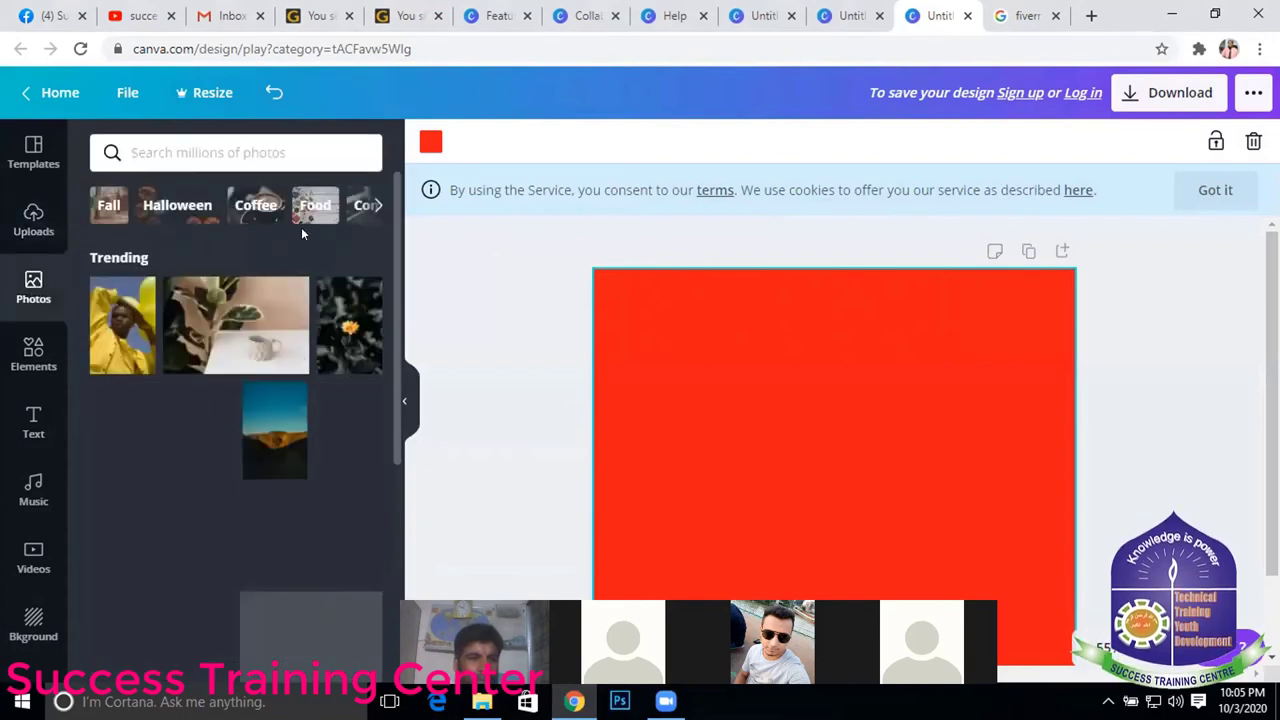
click(193, 148)
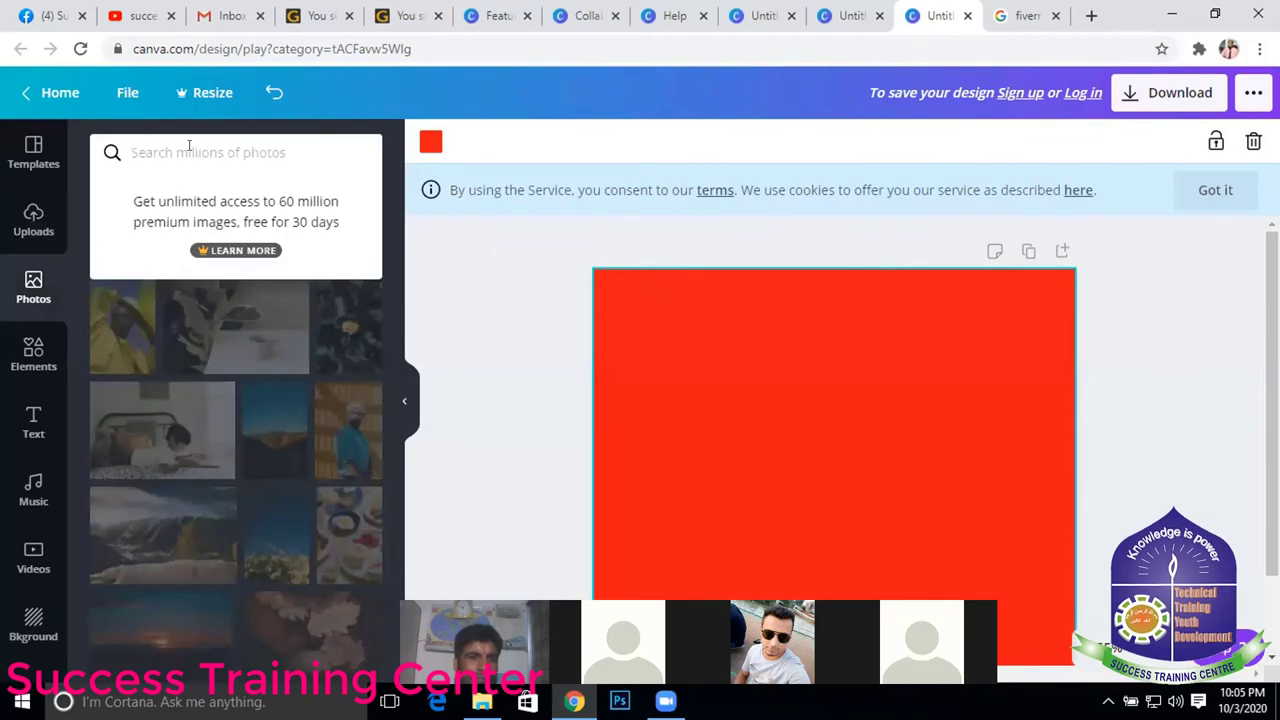
click(466, 306)
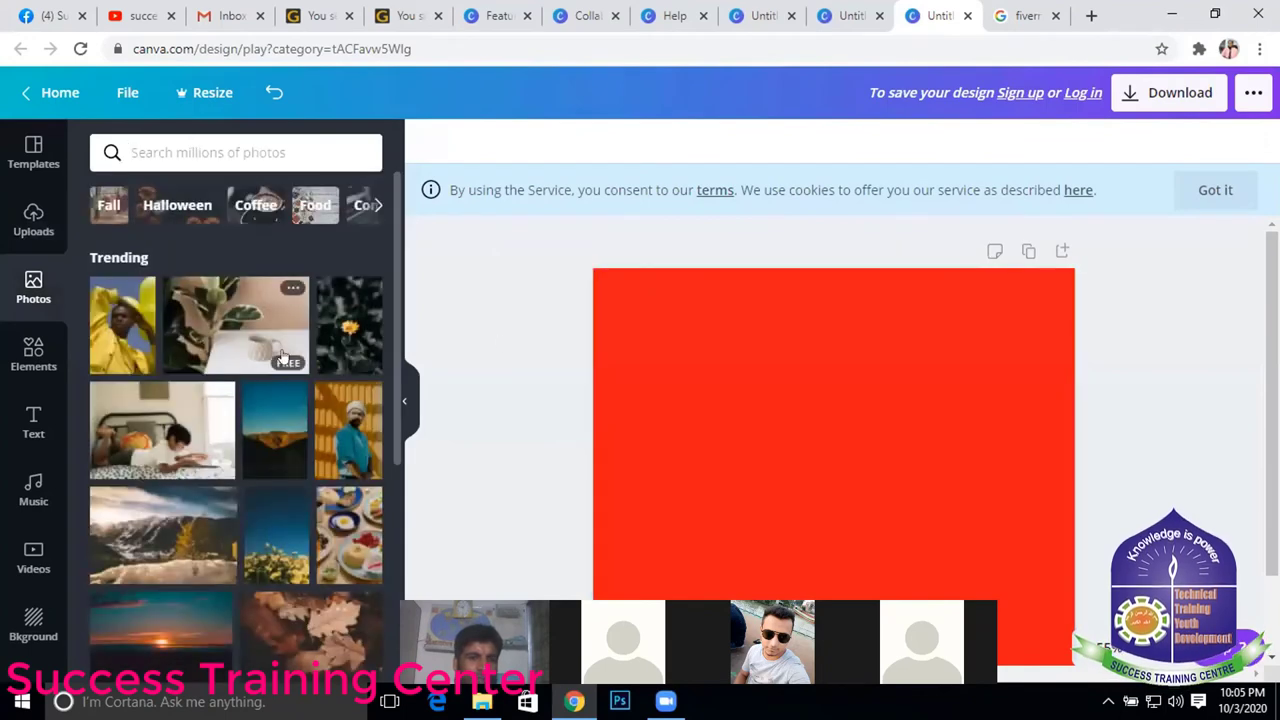
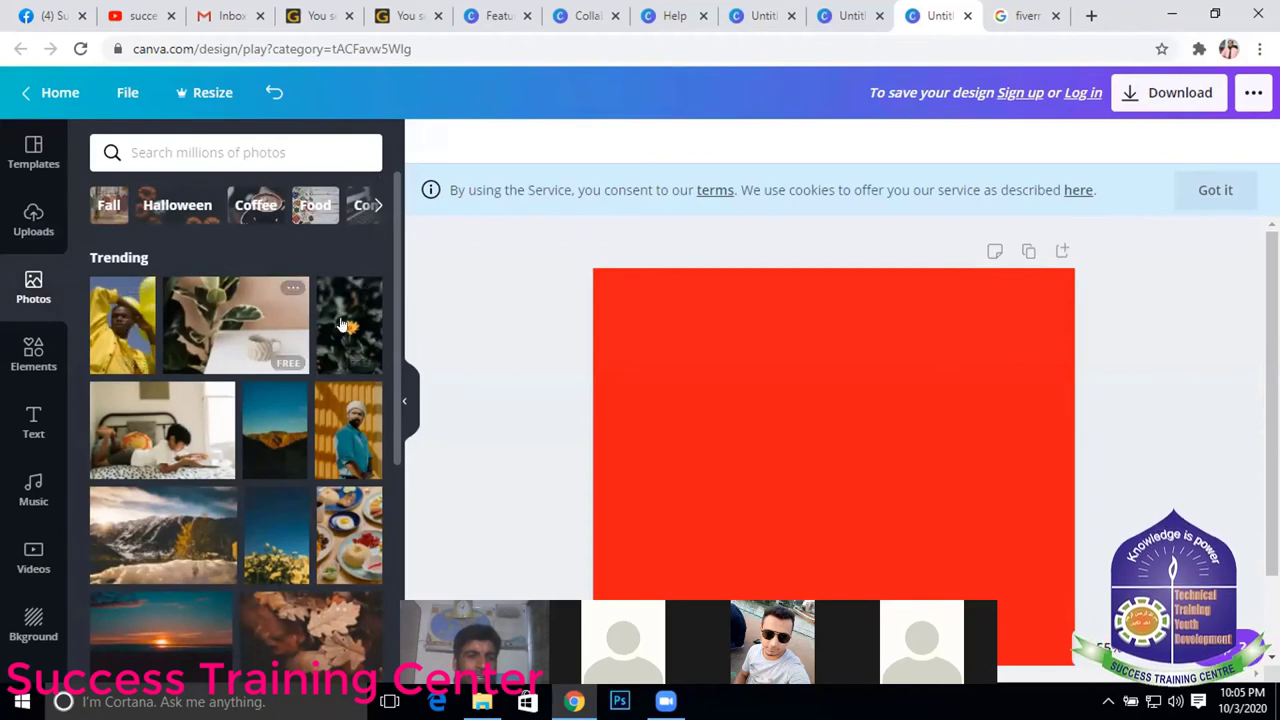
- Add the snowy mountain photo from the Photos panel to the red page
scroll(369, 356, down, 1)
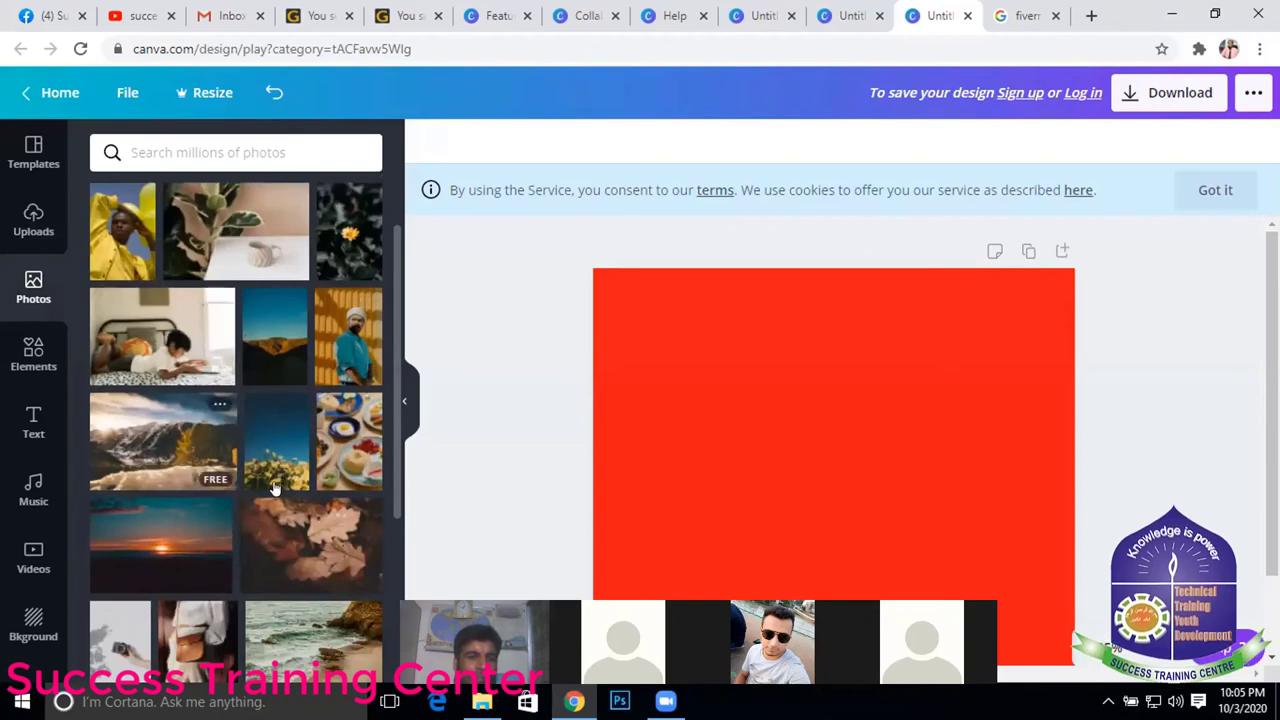
scroll(200, 440, down, 2)
click(178, 267)
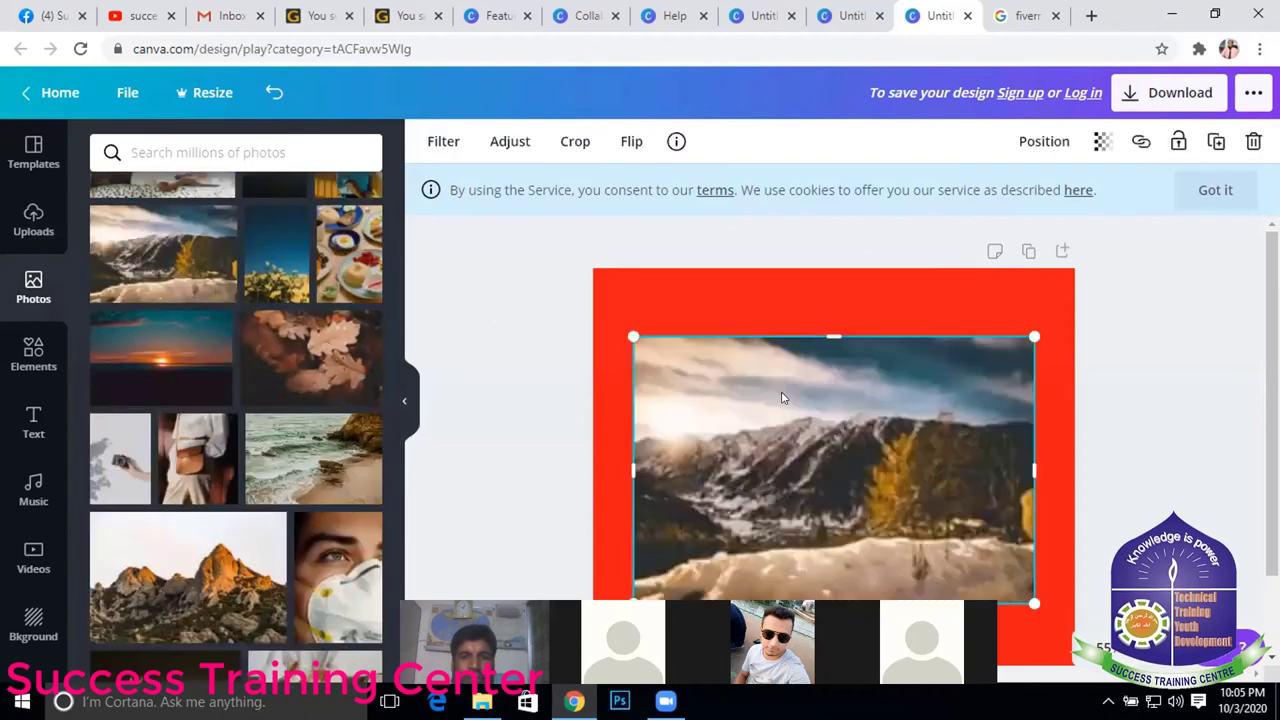
scroll(886, 411, down, 1)
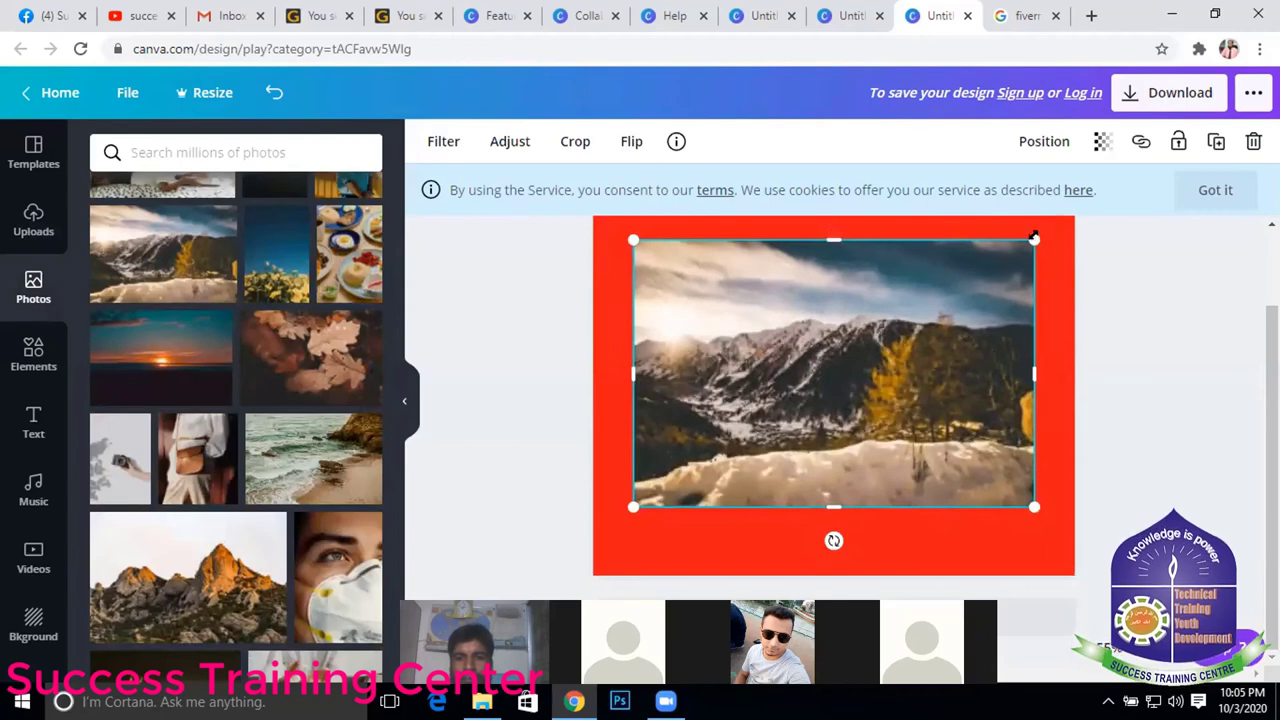
- Resize the mountain photo taller and wider, then centre it on the page
drag(898, 284, 755, 411)
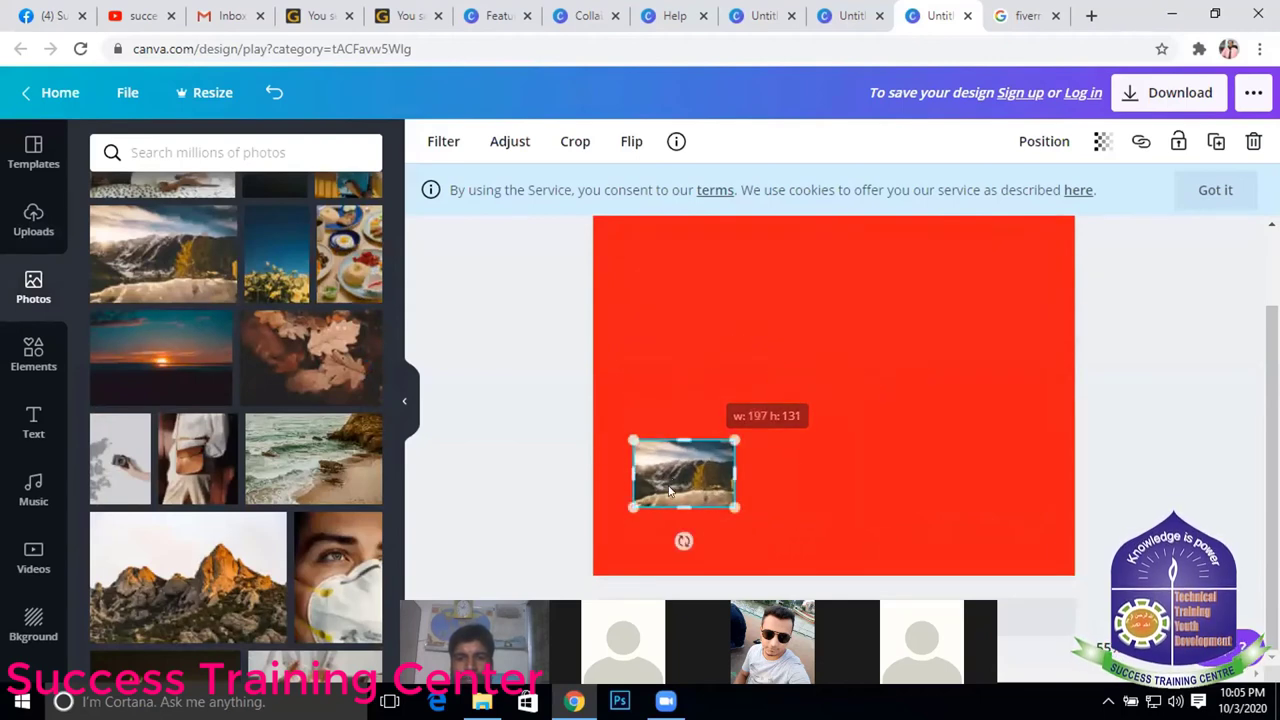
mouse_move(671, 478)
mouse_down()
mouse_move(980, 272)
mouse_move(632, 253)
mouse_move(820, 393)
mouse_up()
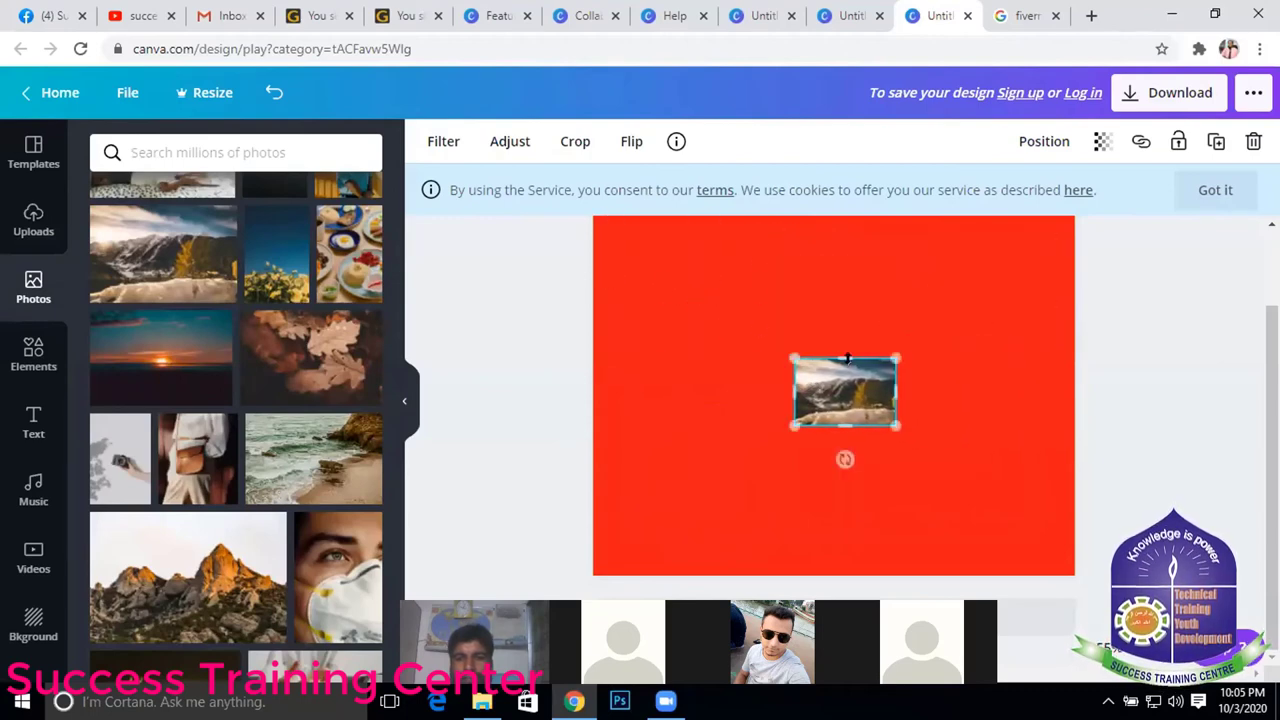
drag(845, 352, 845, 303)
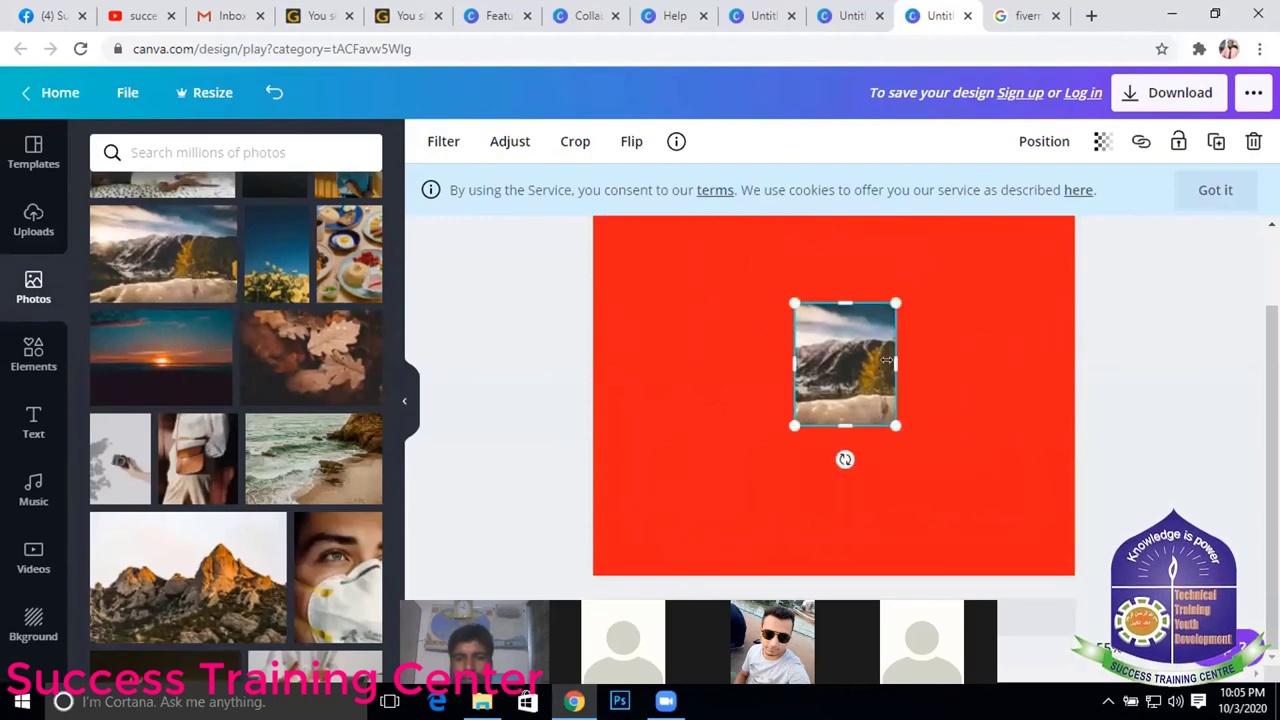
drag(946, 368, 964, 366)
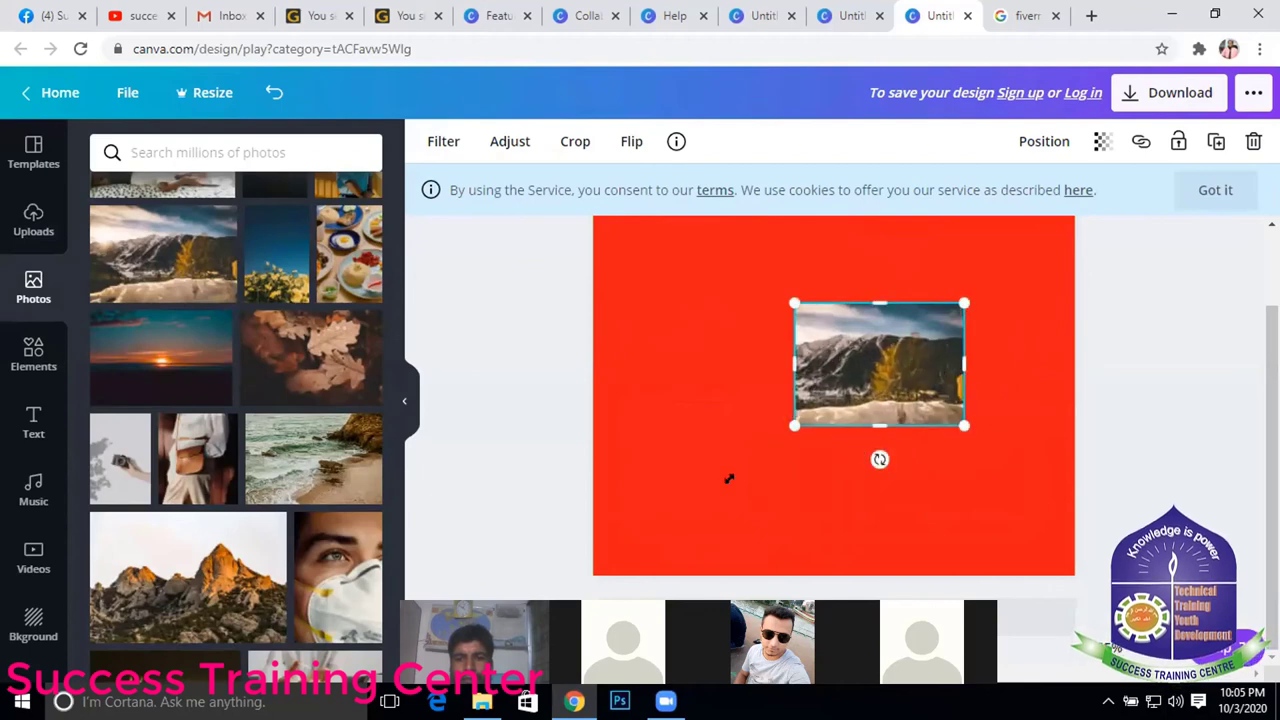
drag(729, 479, 564, 521)
drag(772, 449, 836, 402)
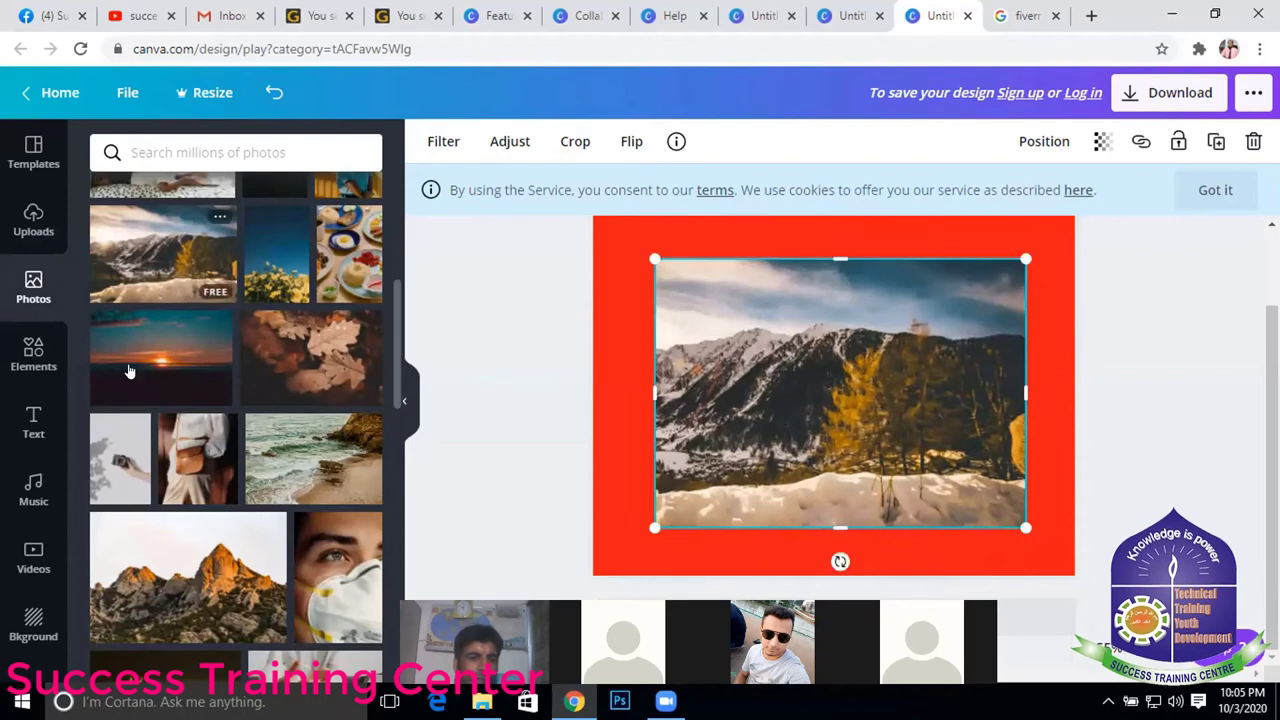
scroll(258, 433, down, 3)
scroll(258, 433, down, 1)
- Add the face-mask photo, shrink and narrow it over the mountain photo, then delete it
click(338, 300)
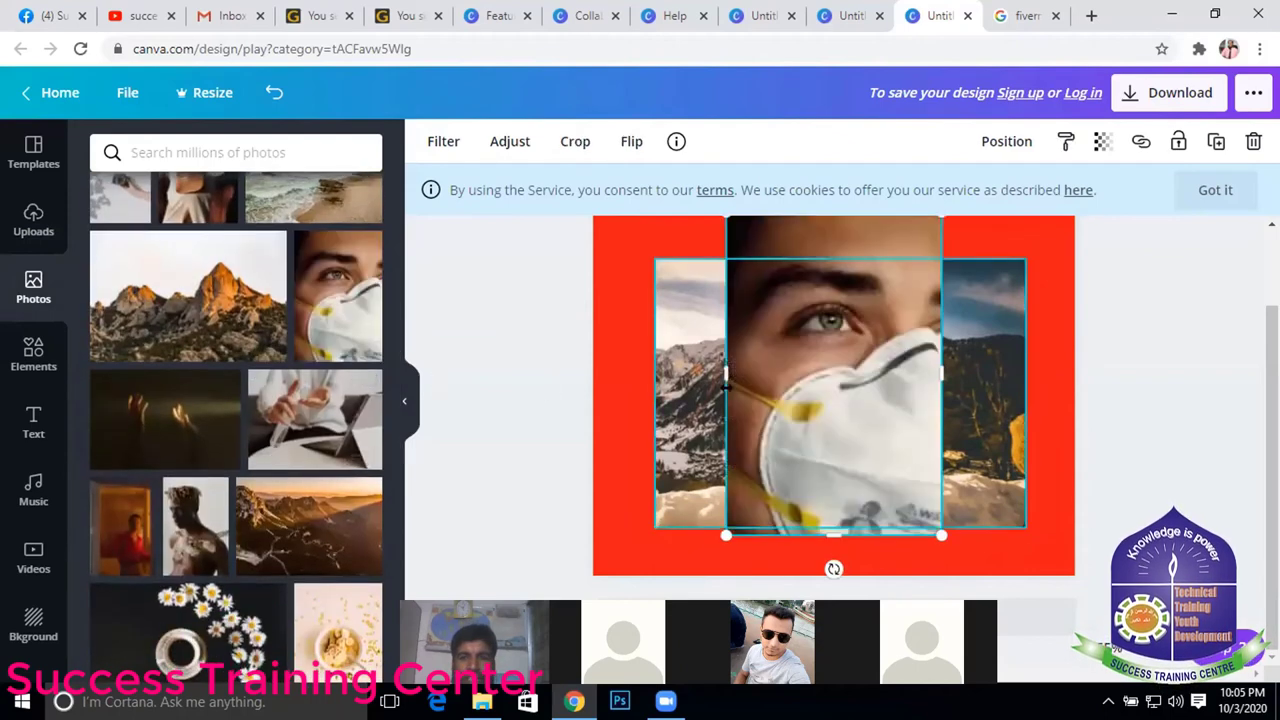
drag(829, 358, 864, 382)
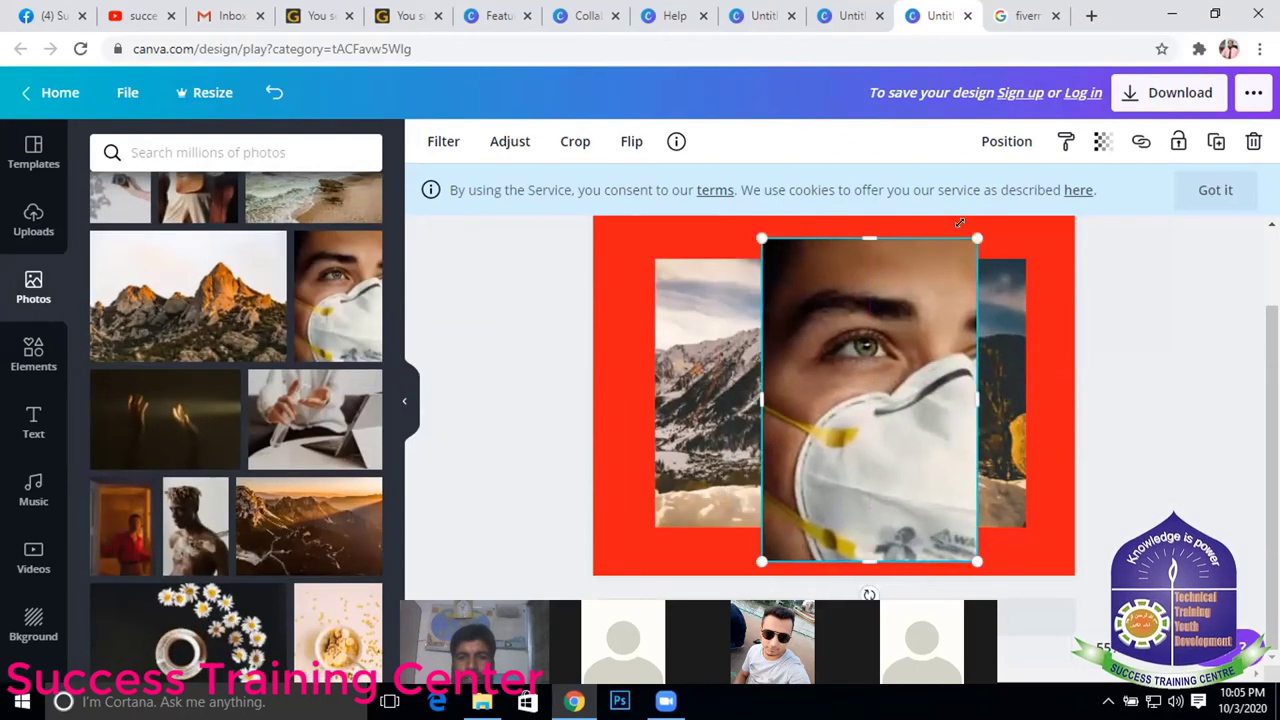
drag(975, 237, 880, 390)
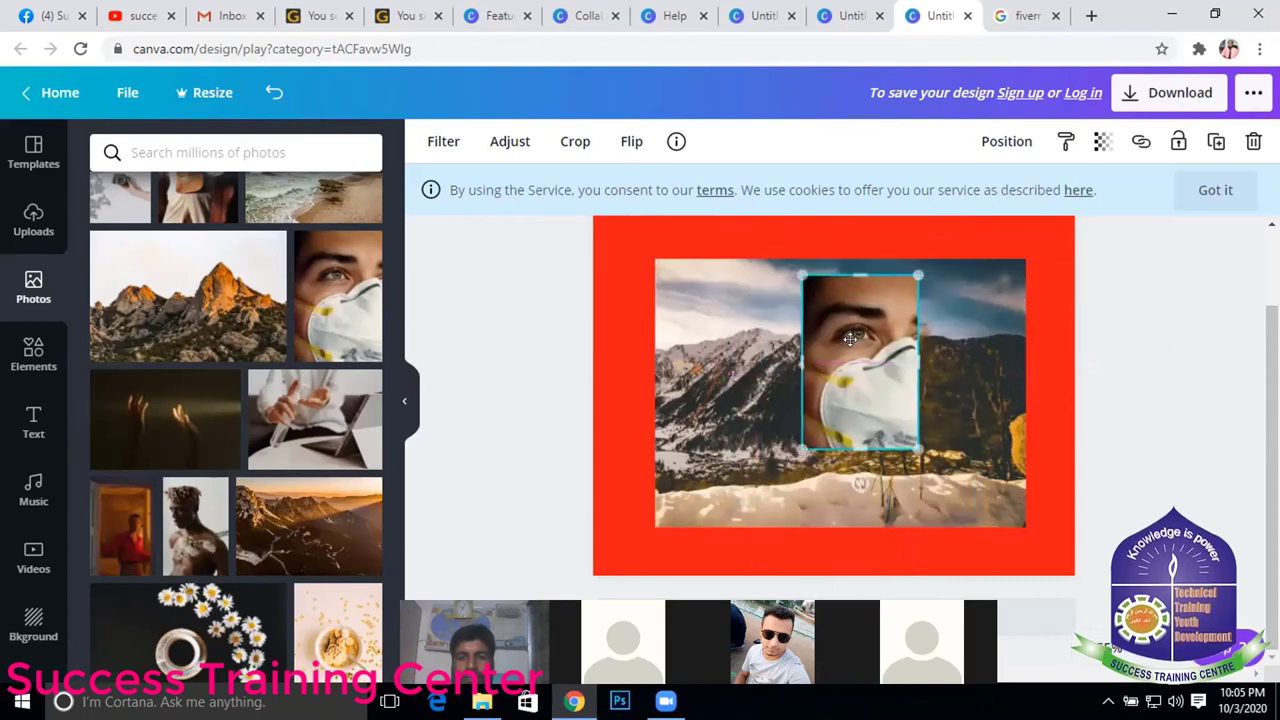
mouse_move(799, 472)
mouse_down()
mouse_move(850, 343)
mouse_move(818, 380)
mouse_up()
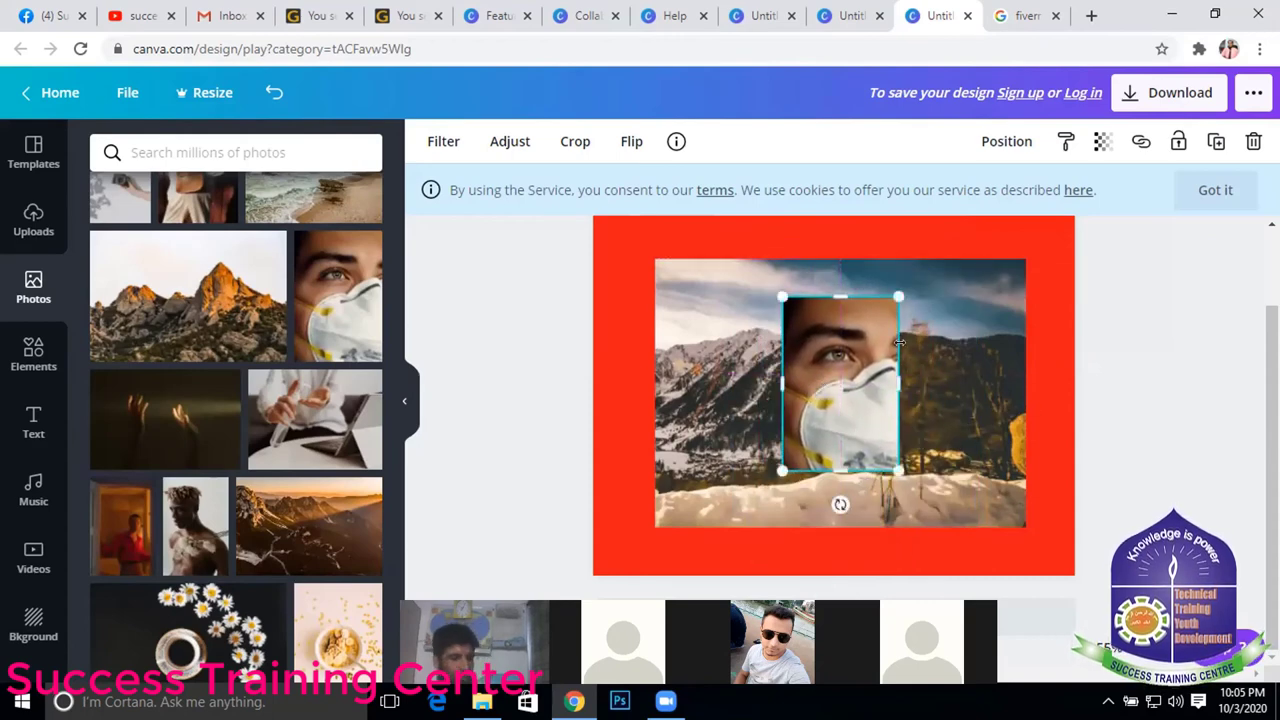
drag(898, 295, 848, 373)
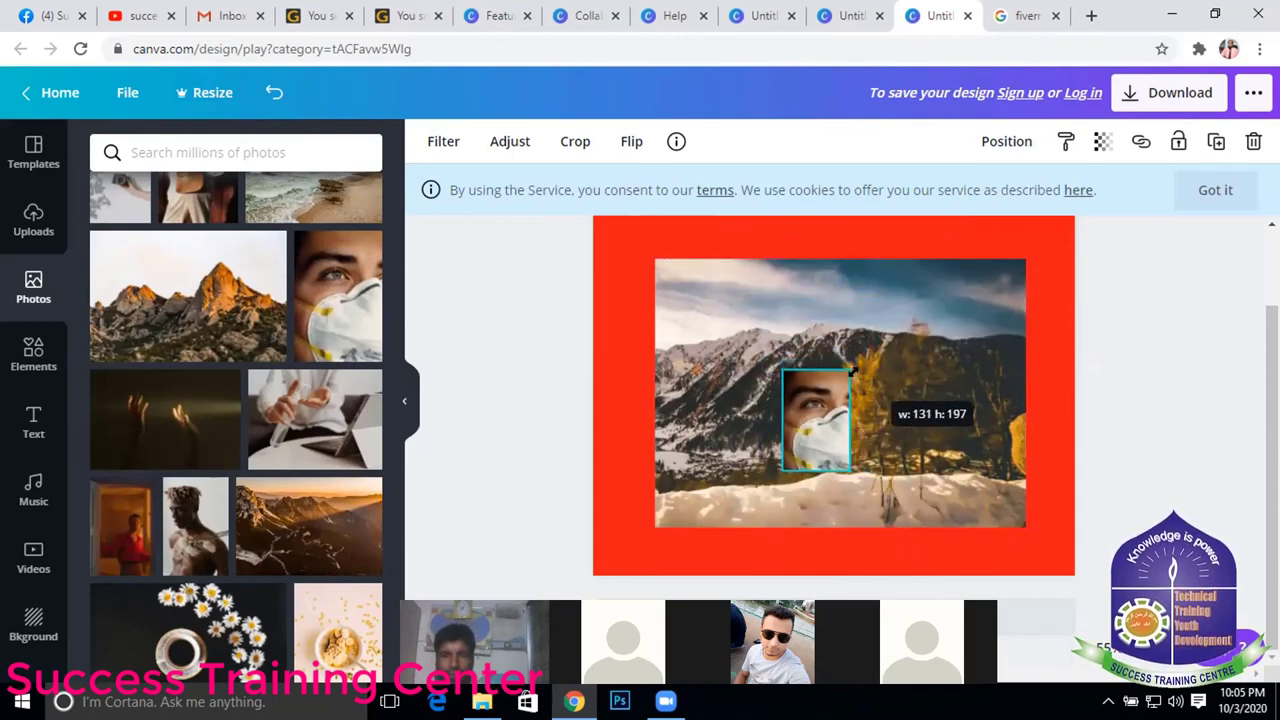
drag(818, 415, 891, 359)
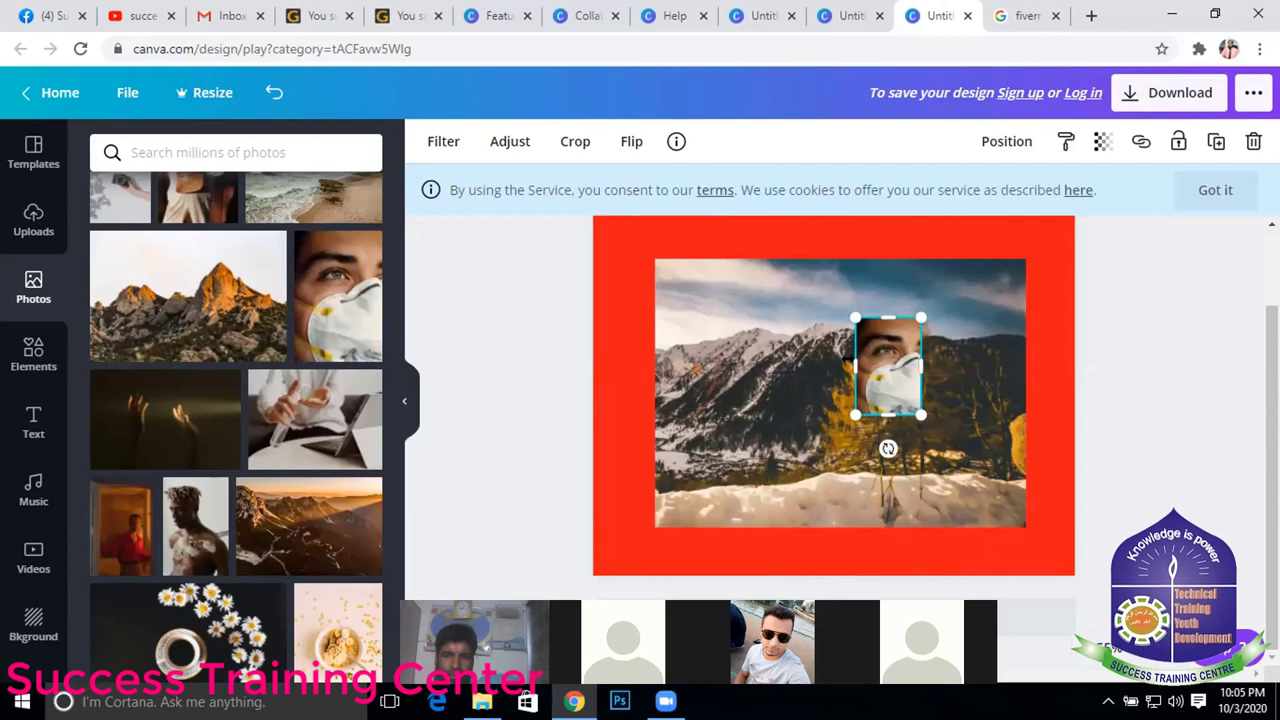
mouse_move(855, 366)
mouse_down()
mouse_move(877, 346)
mouse_move(772, 370)
mouse_up()
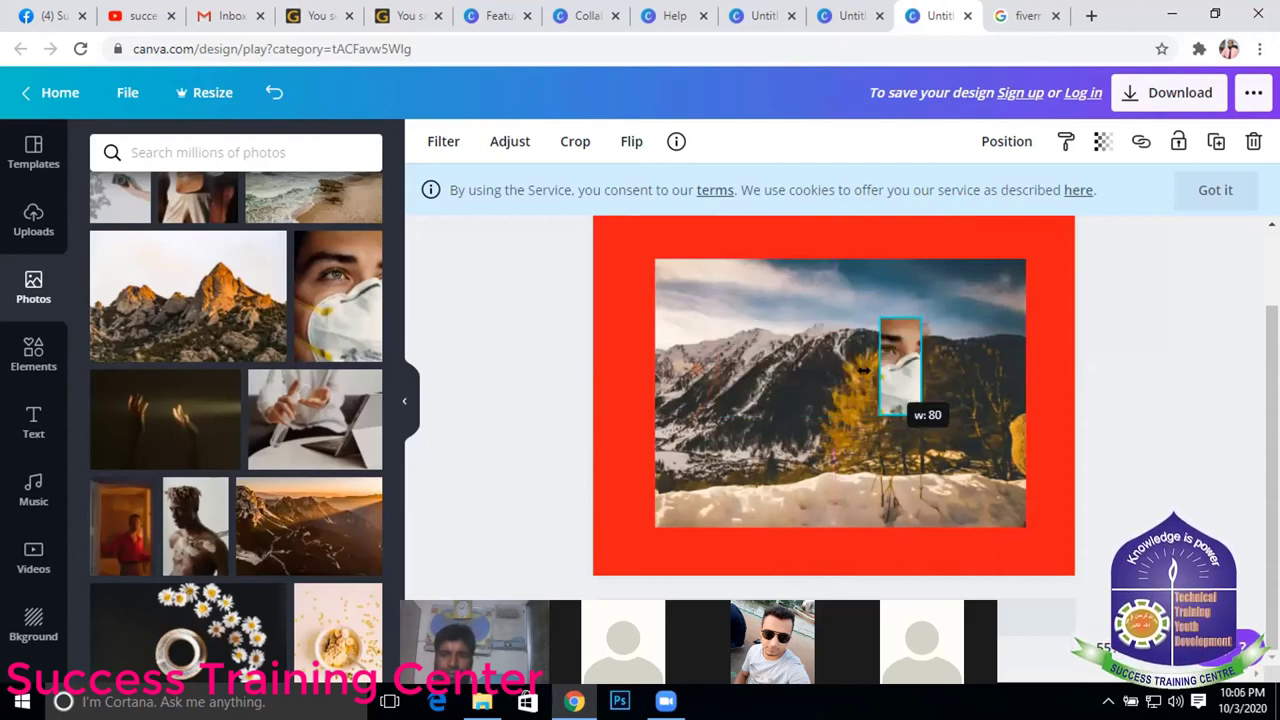
key(Delete)
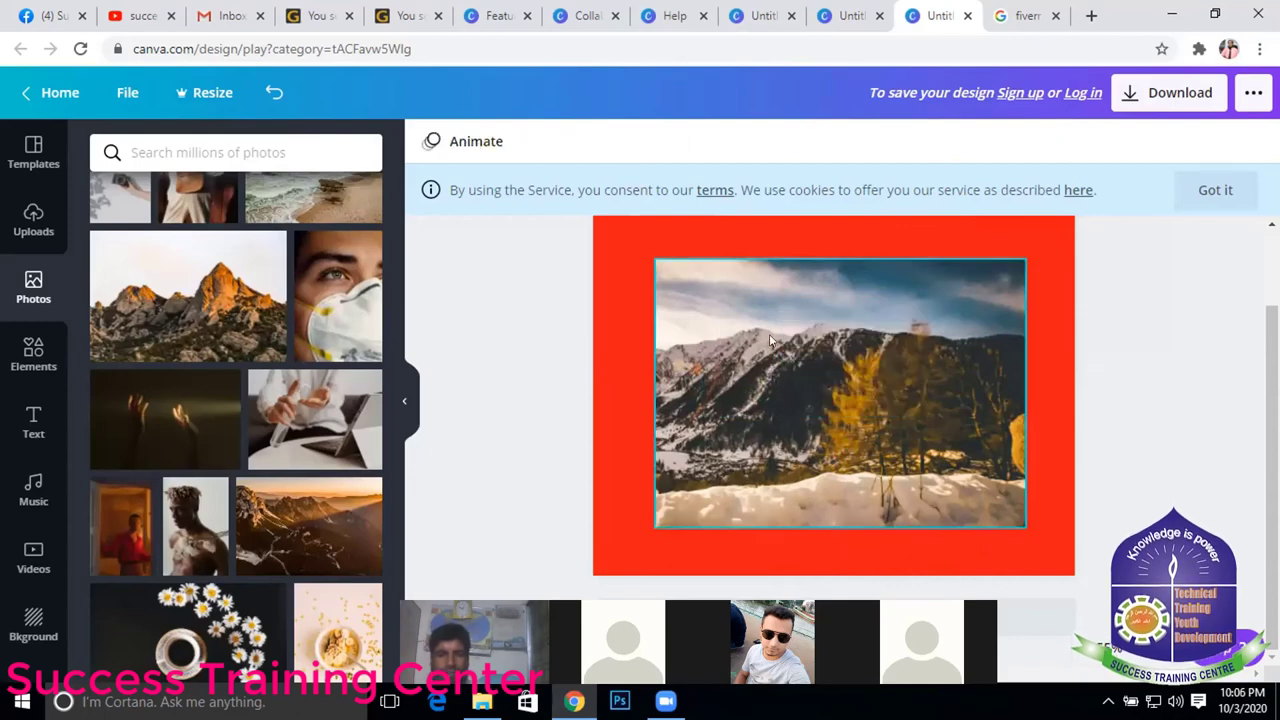
- Drag the photo of a woman fitting a mask on a girl onto the page
scroll(230, 335, down, 4)
scroll(173, 345, up, 2)
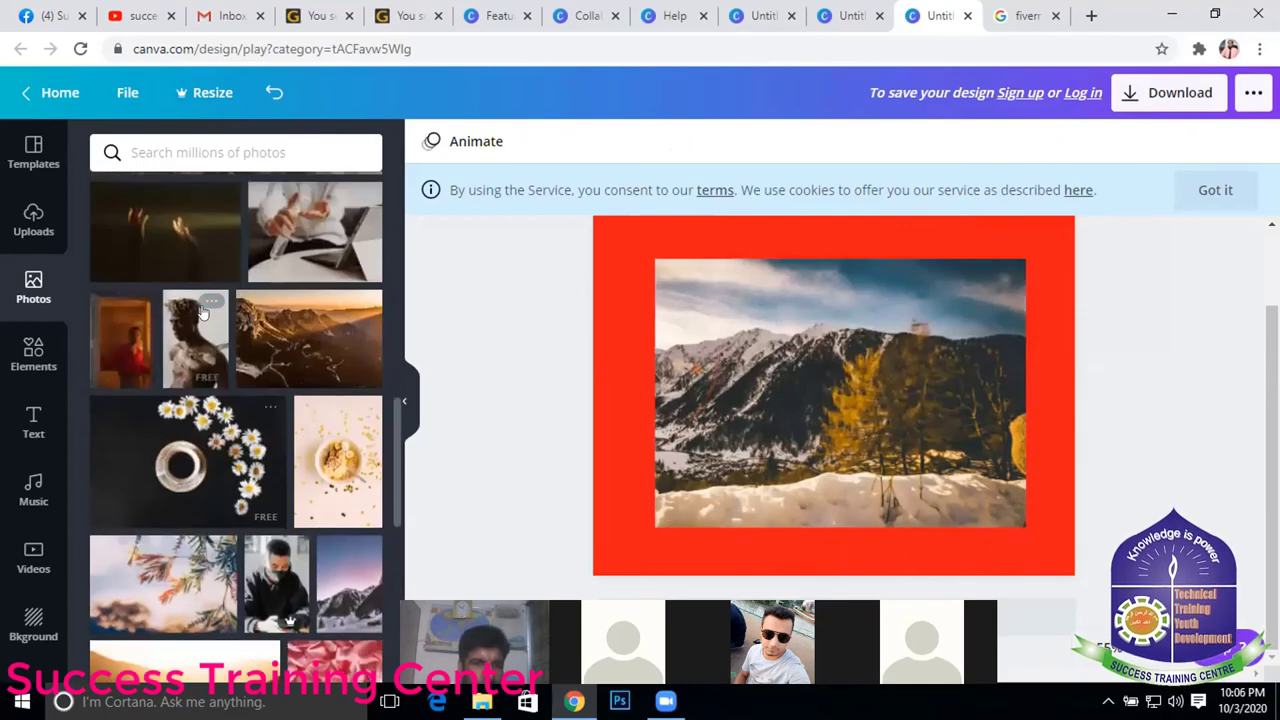
scroll(204, 344, down, 3)
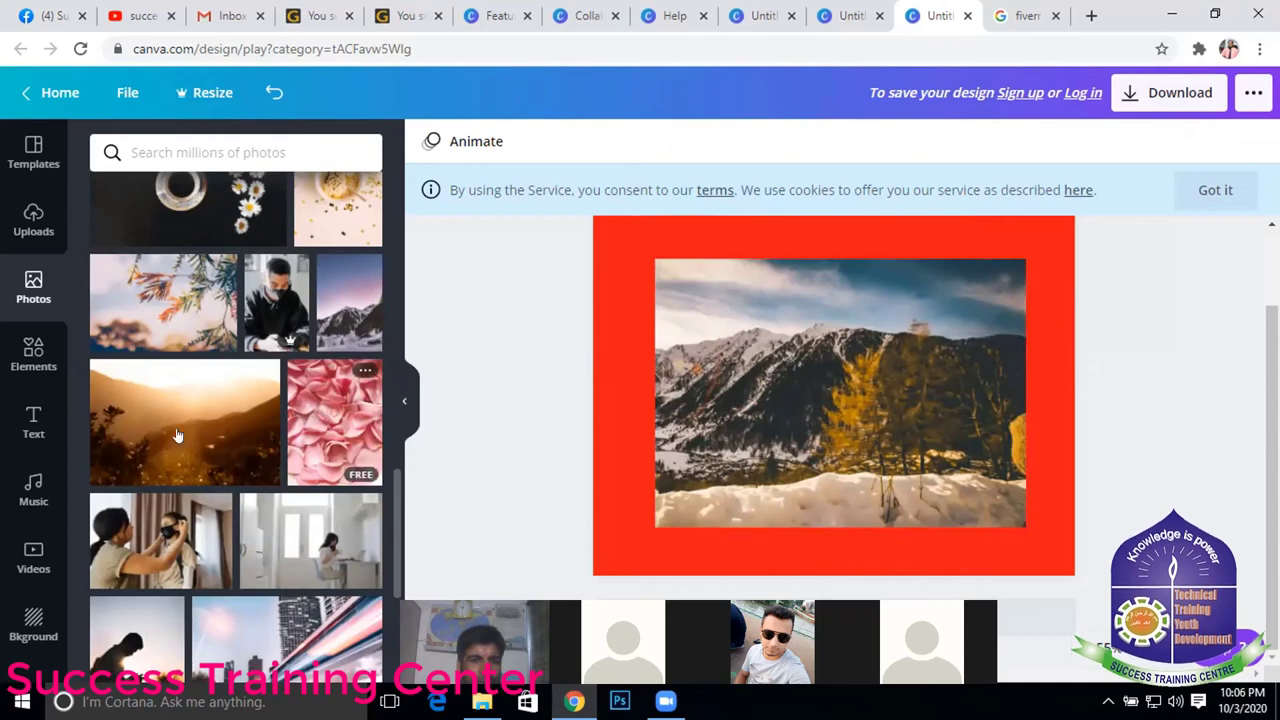
scroll(176, 435, down, 1)
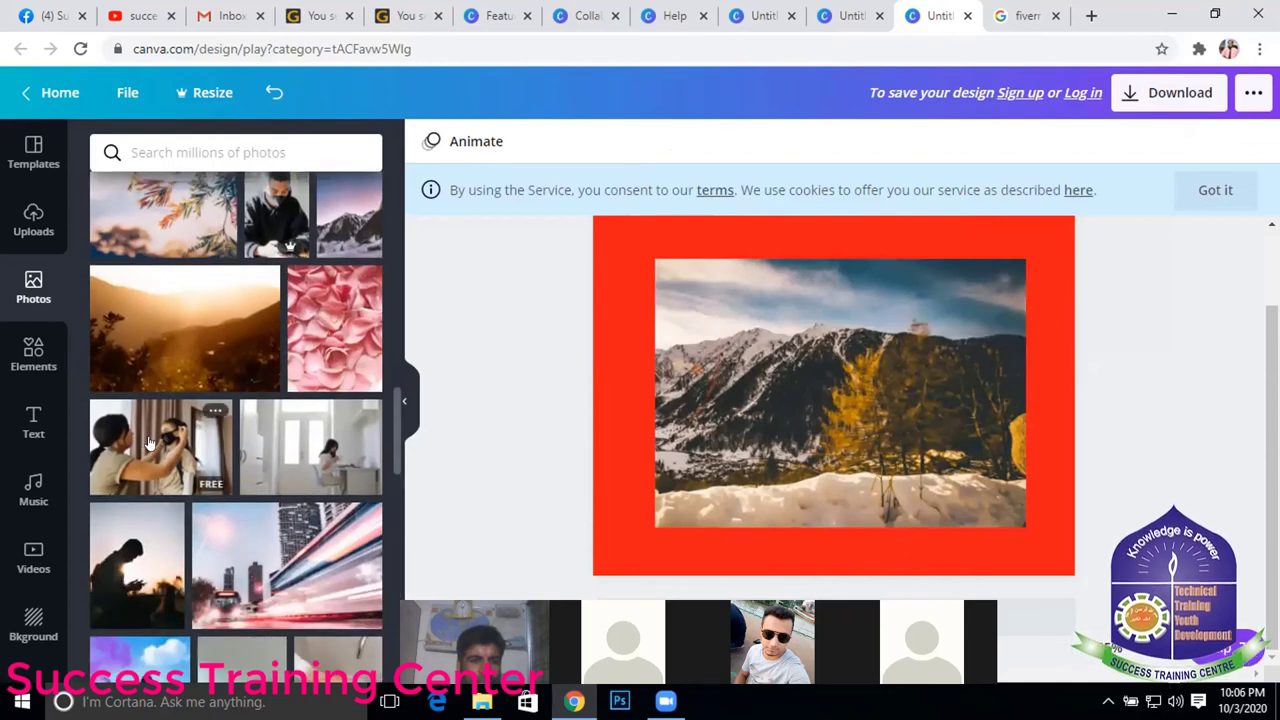
drag(148, 443, 854, 440)
drag(765, 395, 787, 389)
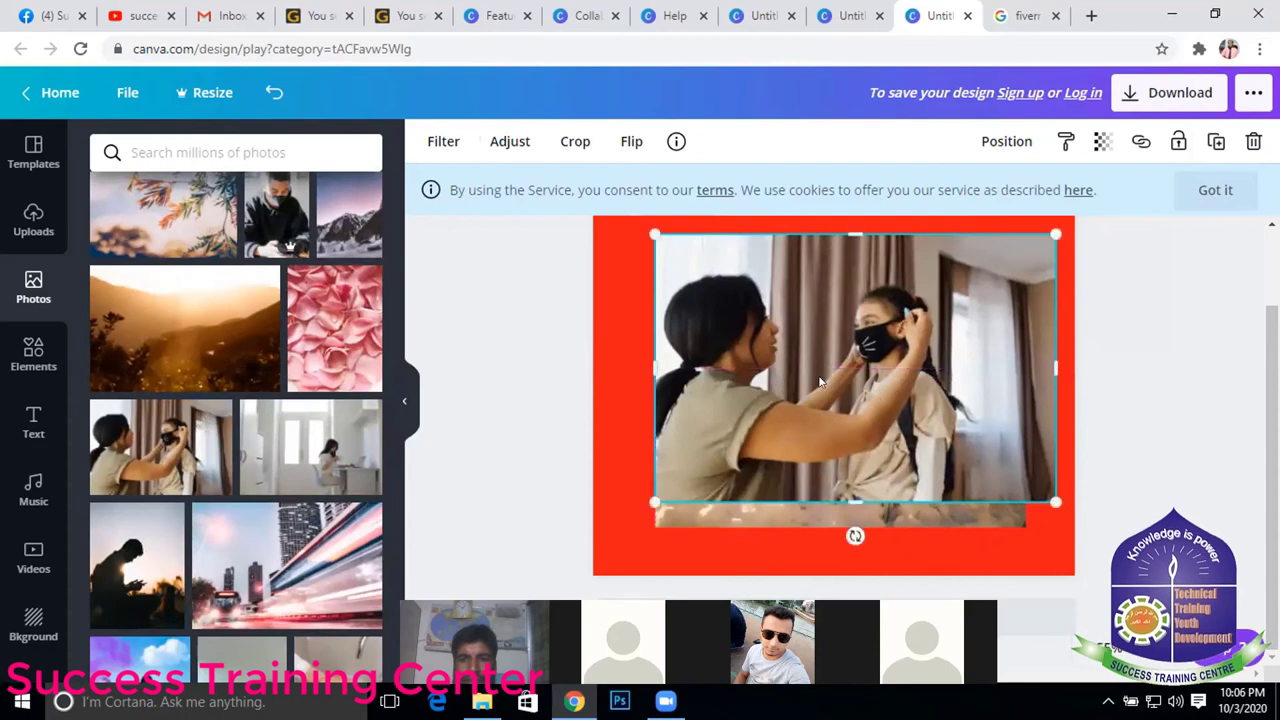
- Delete the mountain photo and centre the mask-fitting photo on the red page
drag(820, 382, 1005, 268)
click(712, 475)
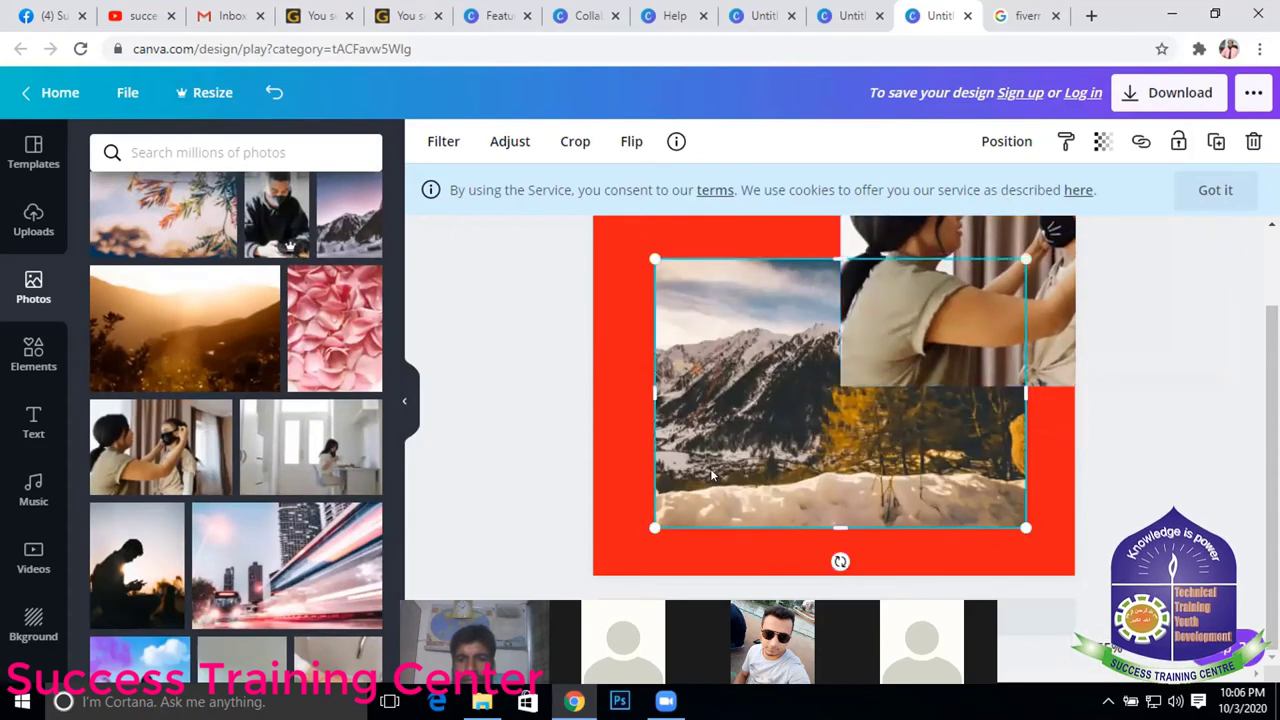
key(Delete)
click(962, 346)
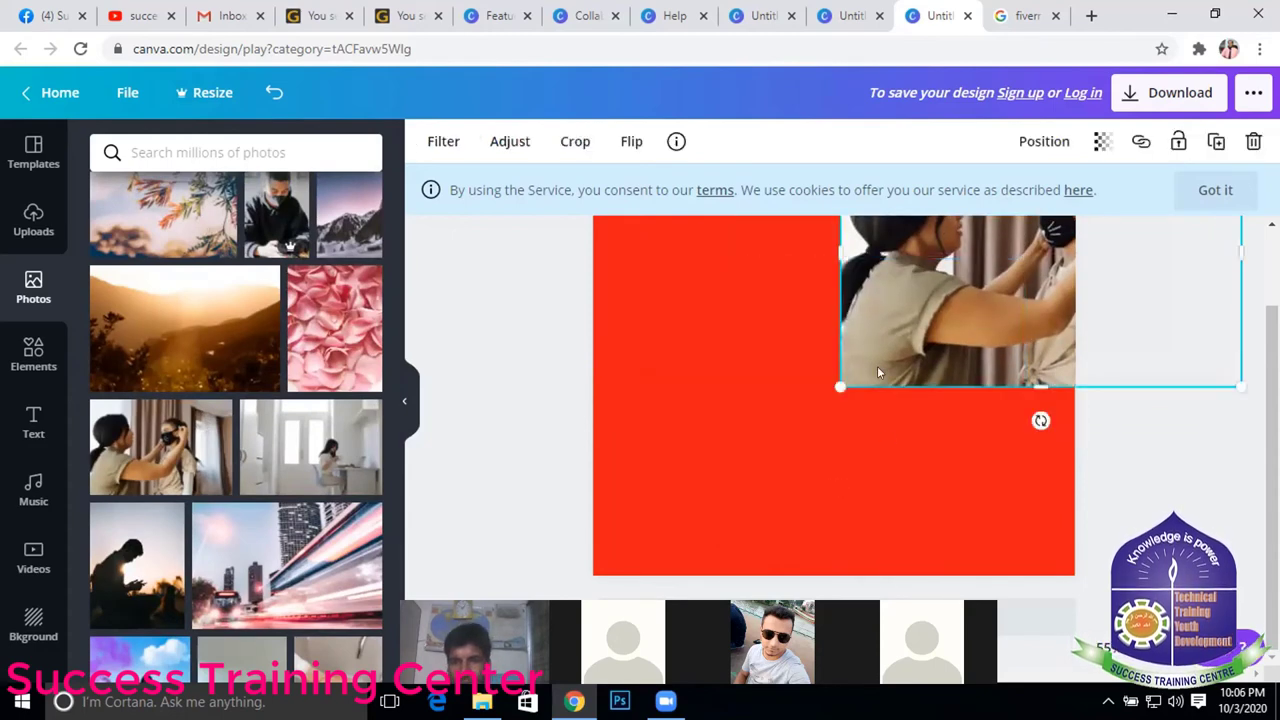
mouse_move(877, 366)
mouse_down()
mouse_move(758, 416)
mouse_move(771, 436)
mouse_move(781, 410)
mouse_up()
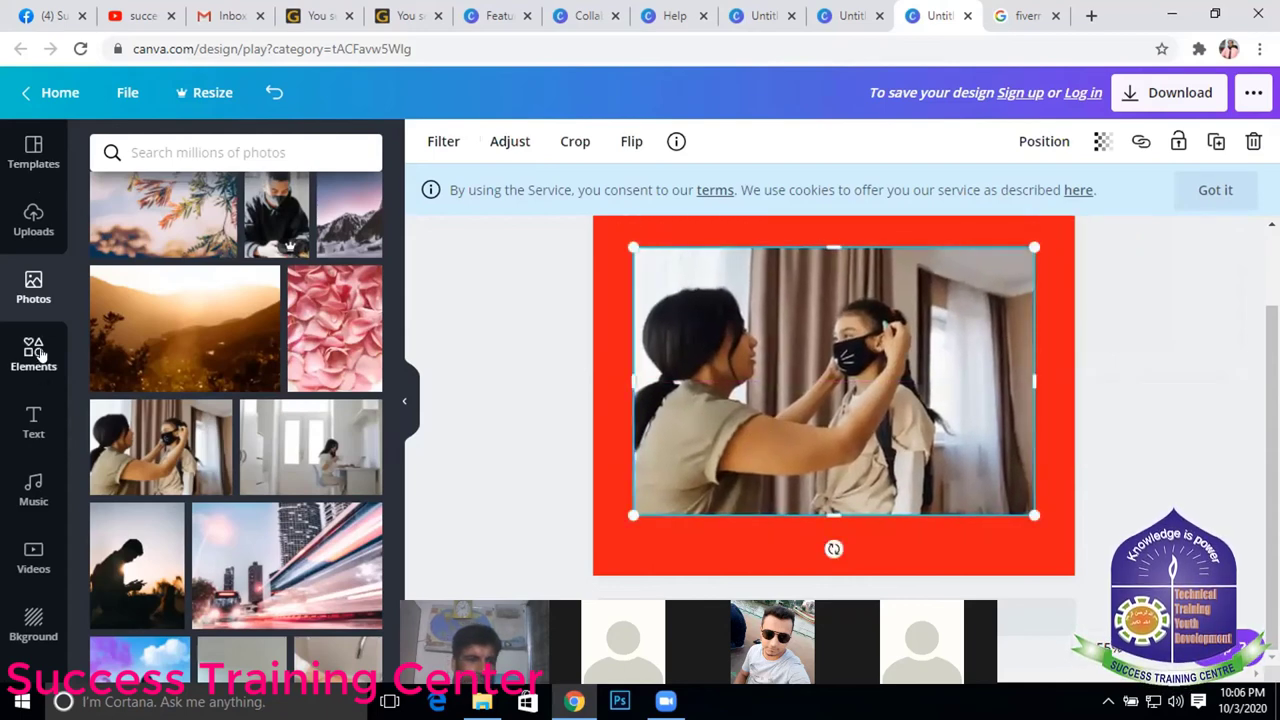
- Add an 'Add a heading' text box at the top, moving the photo below it
click(35, 422)
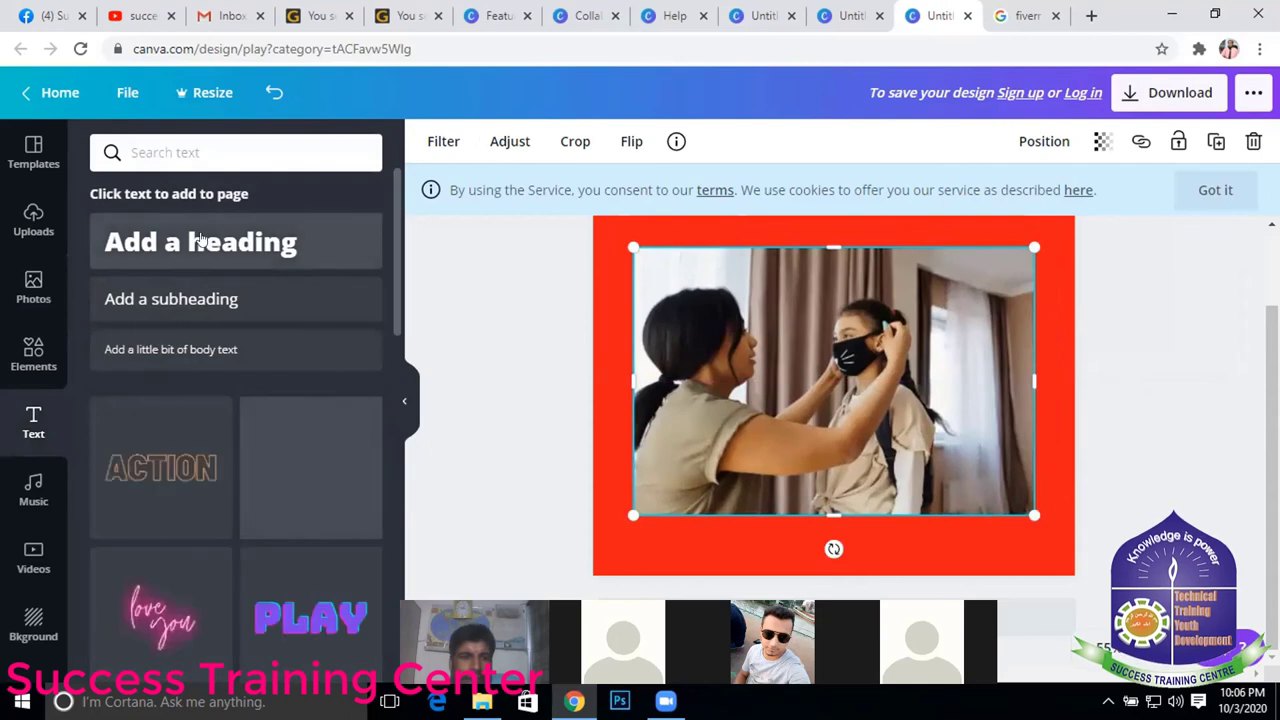
click(379, 240)
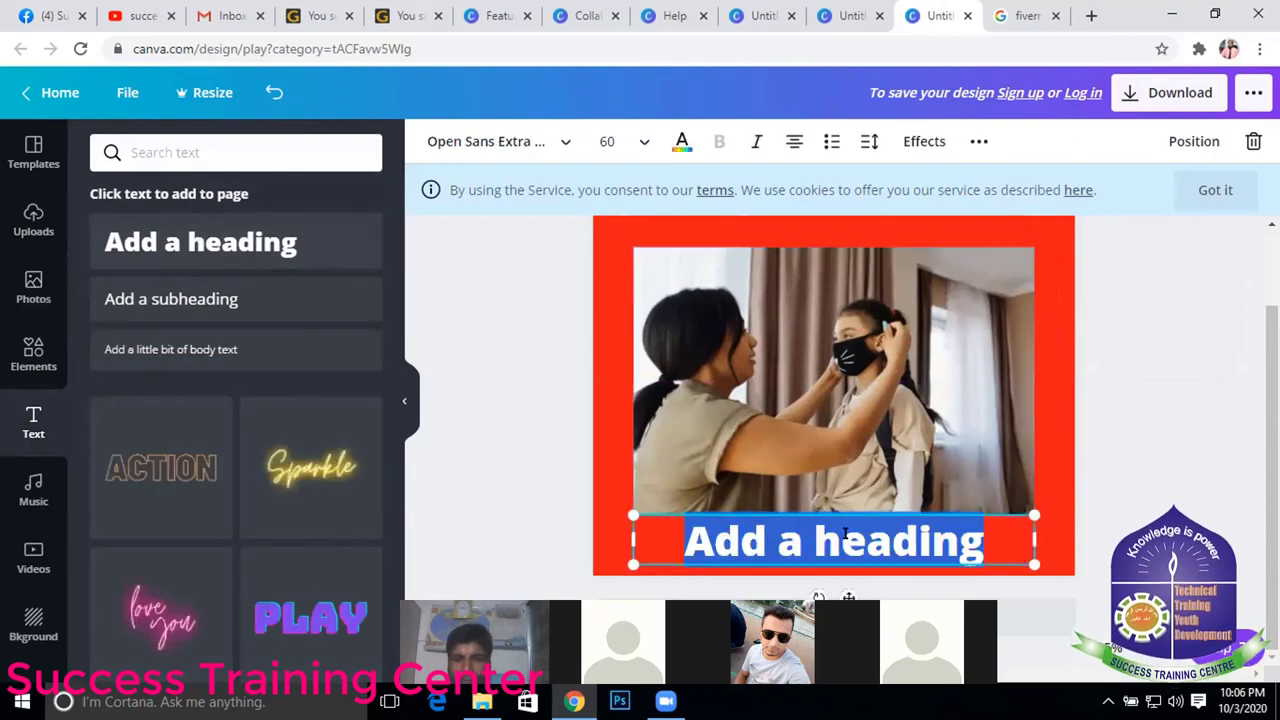
drag(830, 540, 845, 210)
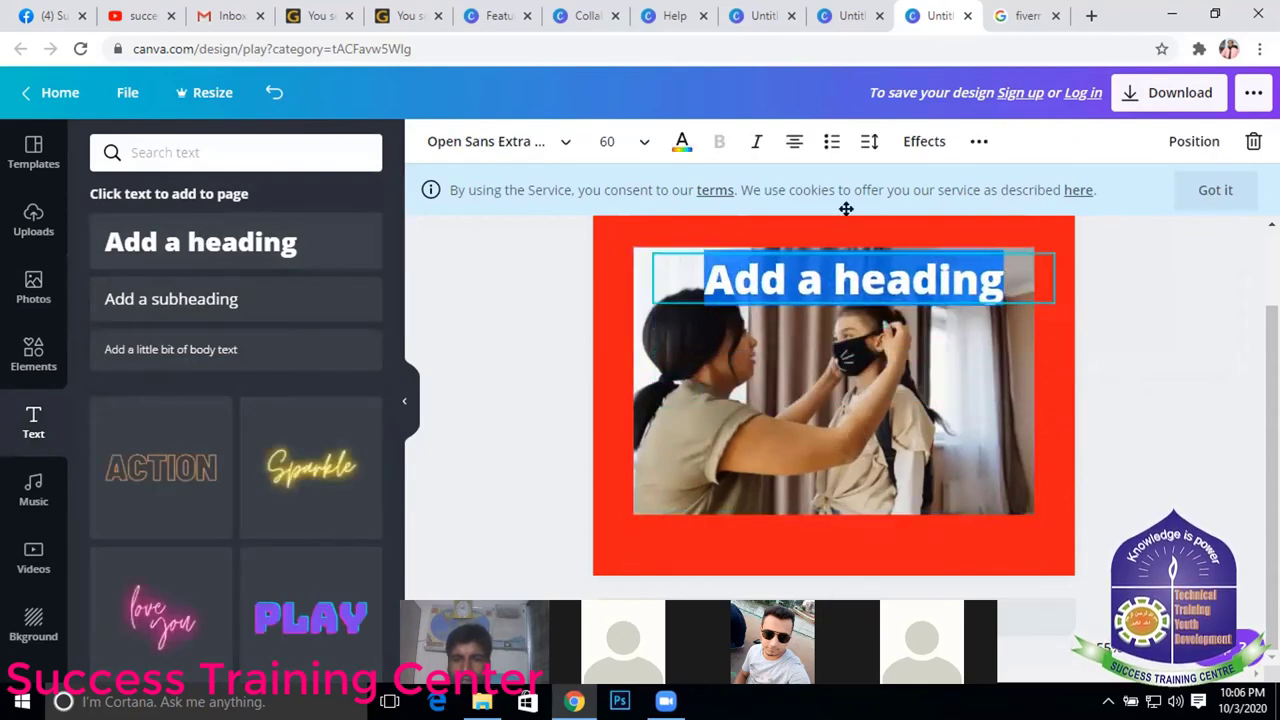
mouse_move(818, 317)
mouse_down()
mouse_move(818, 360)
mouse_move(832, 336)
mouse_up()
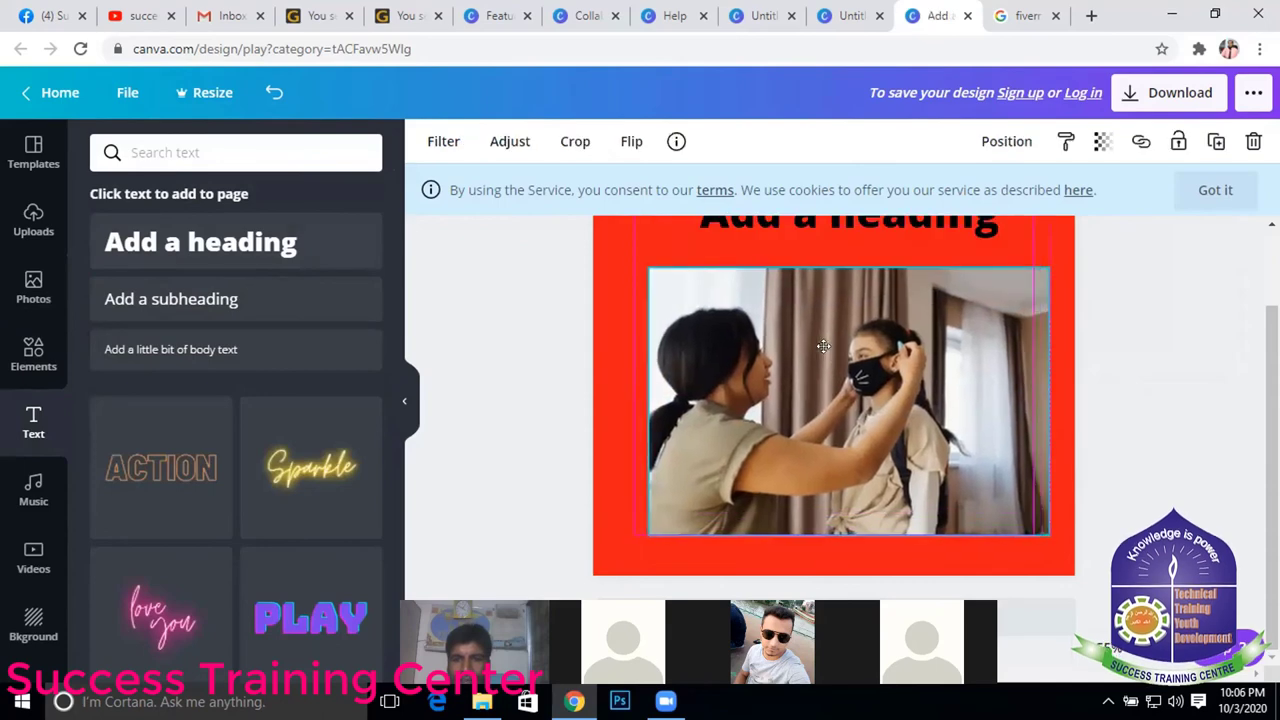
click(818, 220)
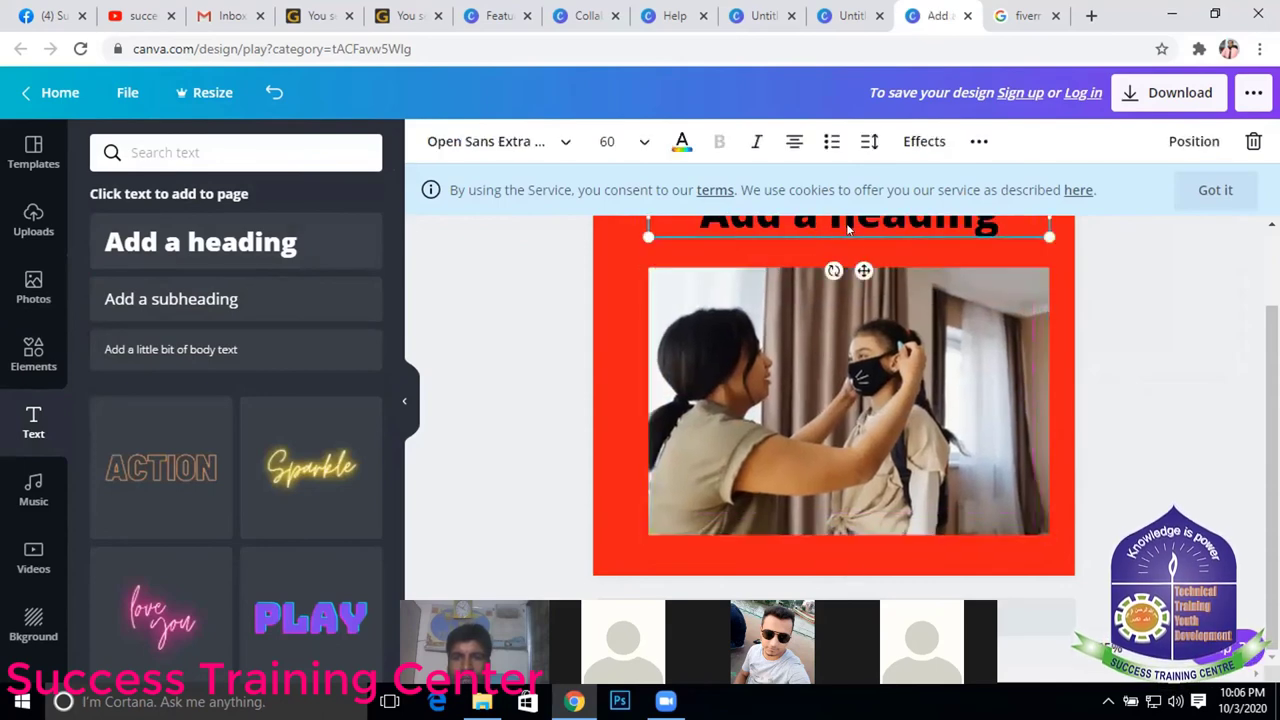
scroll(865, 247, up, 1)
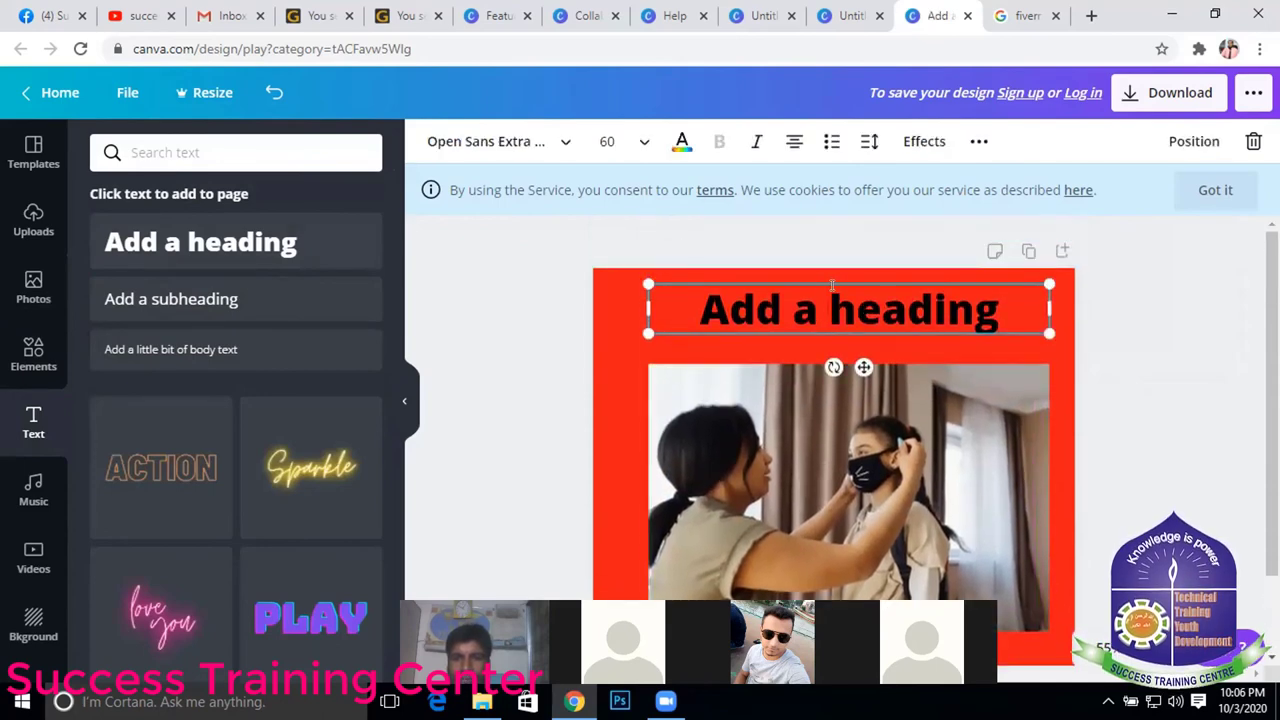
- Lower the heading box slightly and select all its 'Add a heading' text
mouse_move(832, 271)
mouse_down()
mouse_move(831, 294)
mouse_move(826, 284)
mouse_up()
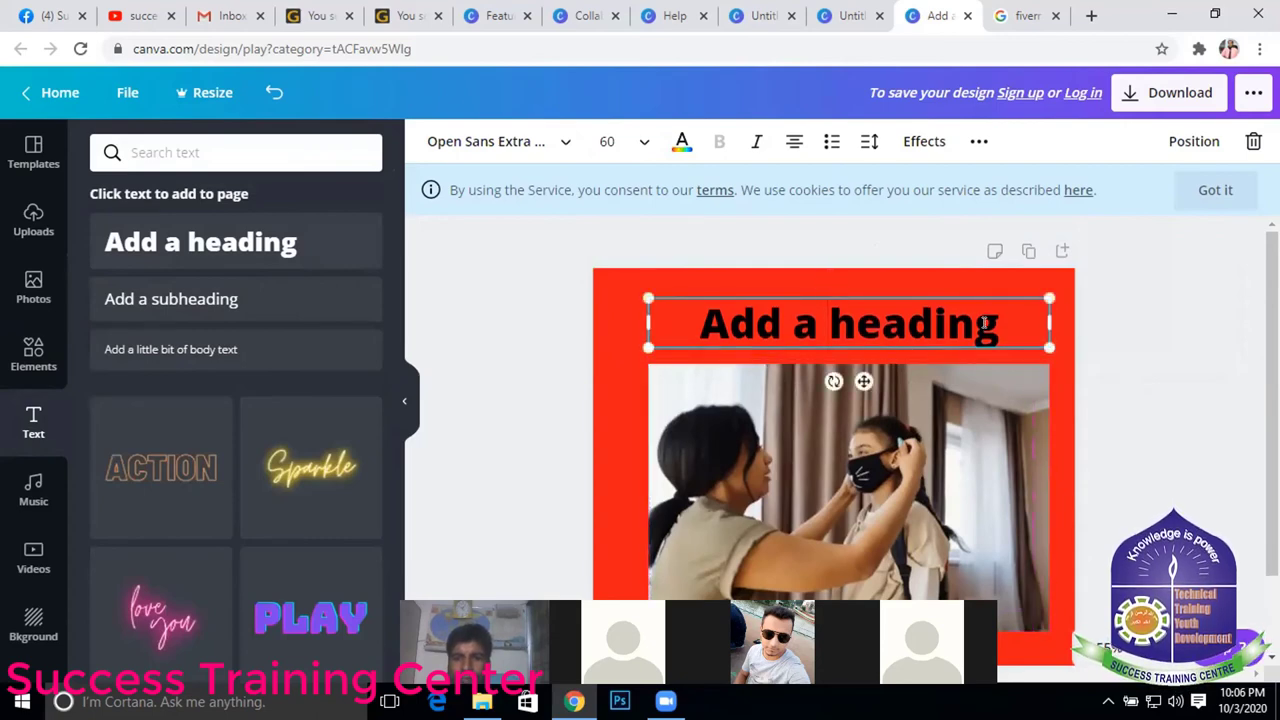
double_click(984, 322)
click(801, 322)
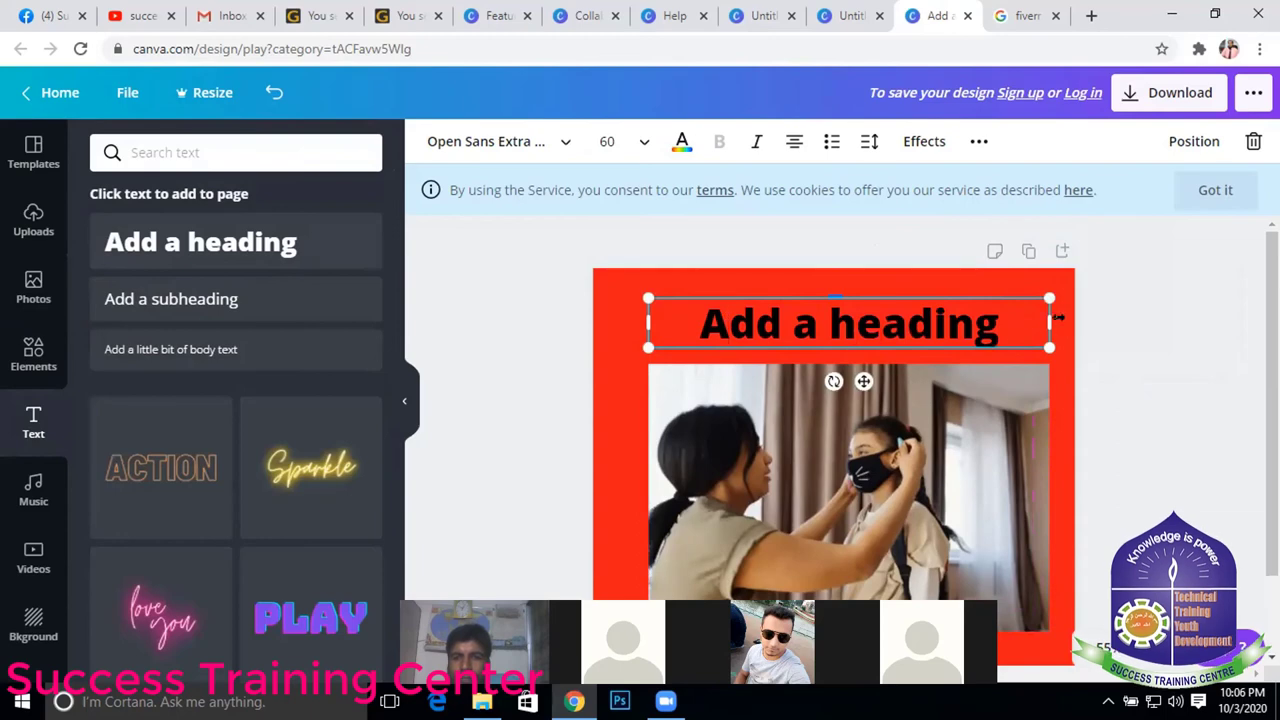
drag(997, 314, 697, 312)
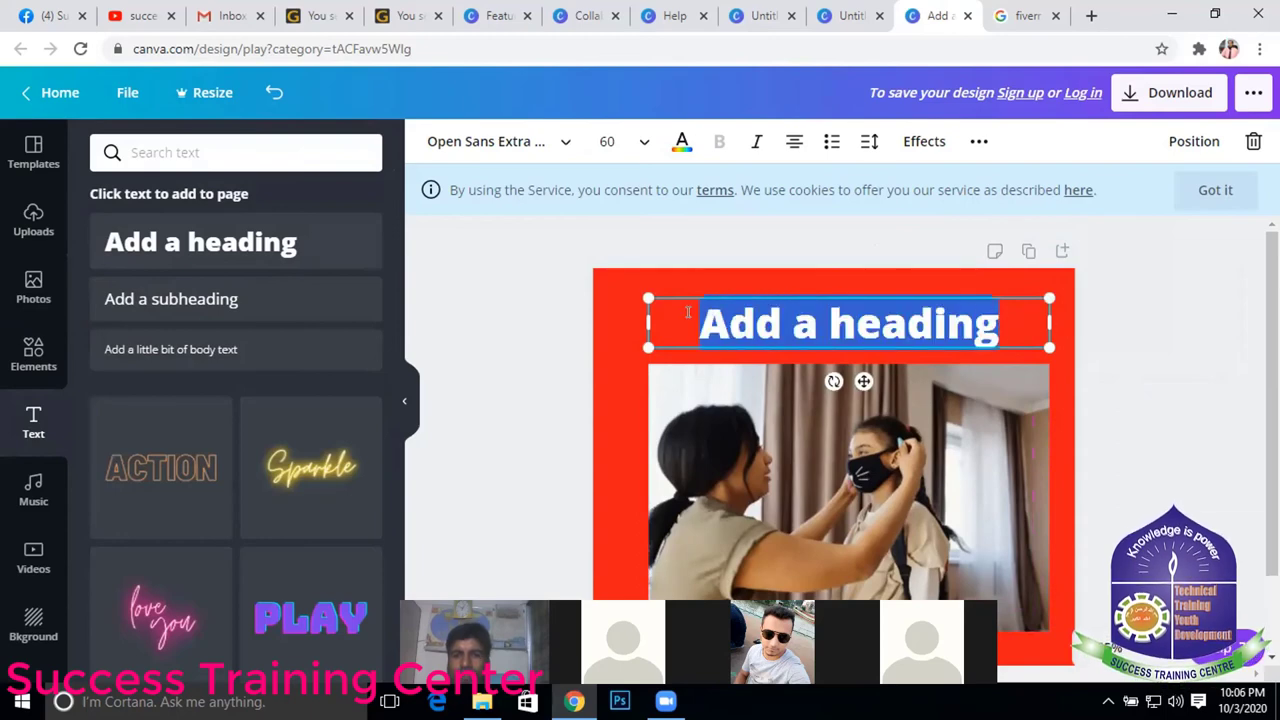
- Replace the heading with 'COVID 19' at font size 88, nudged just above the photo
text(CO)
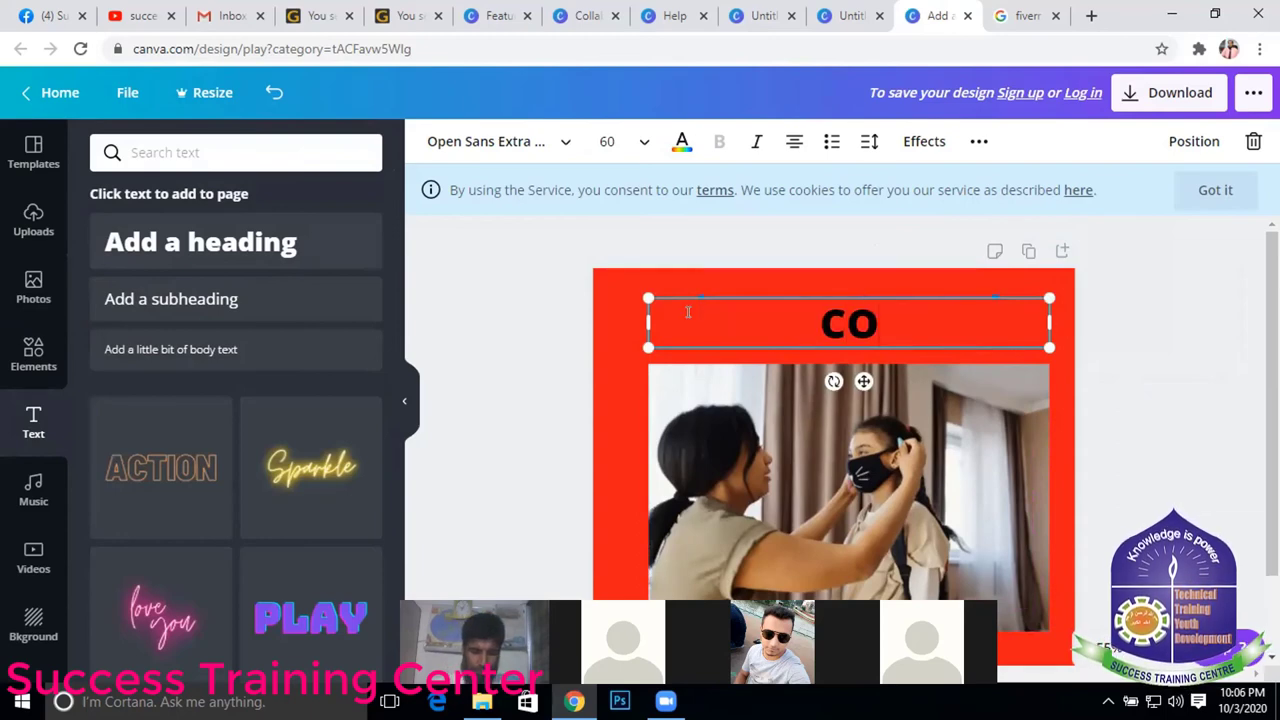
text(VI)
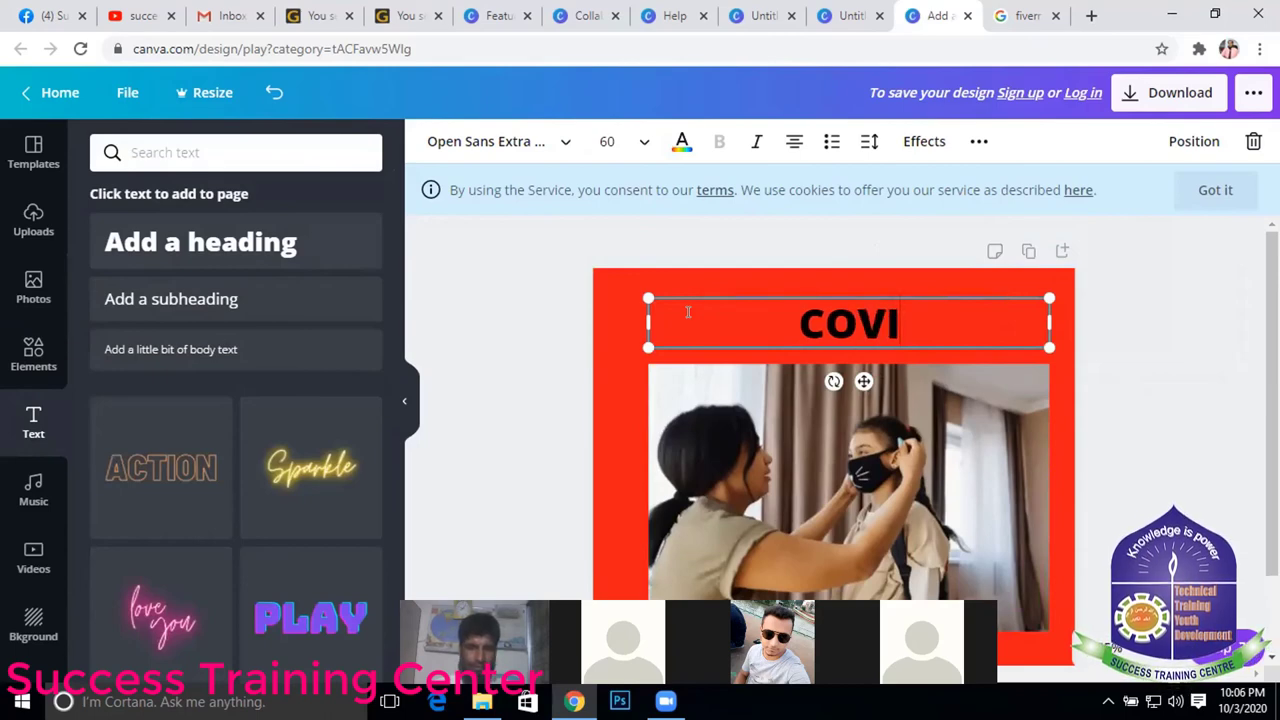
text(D)
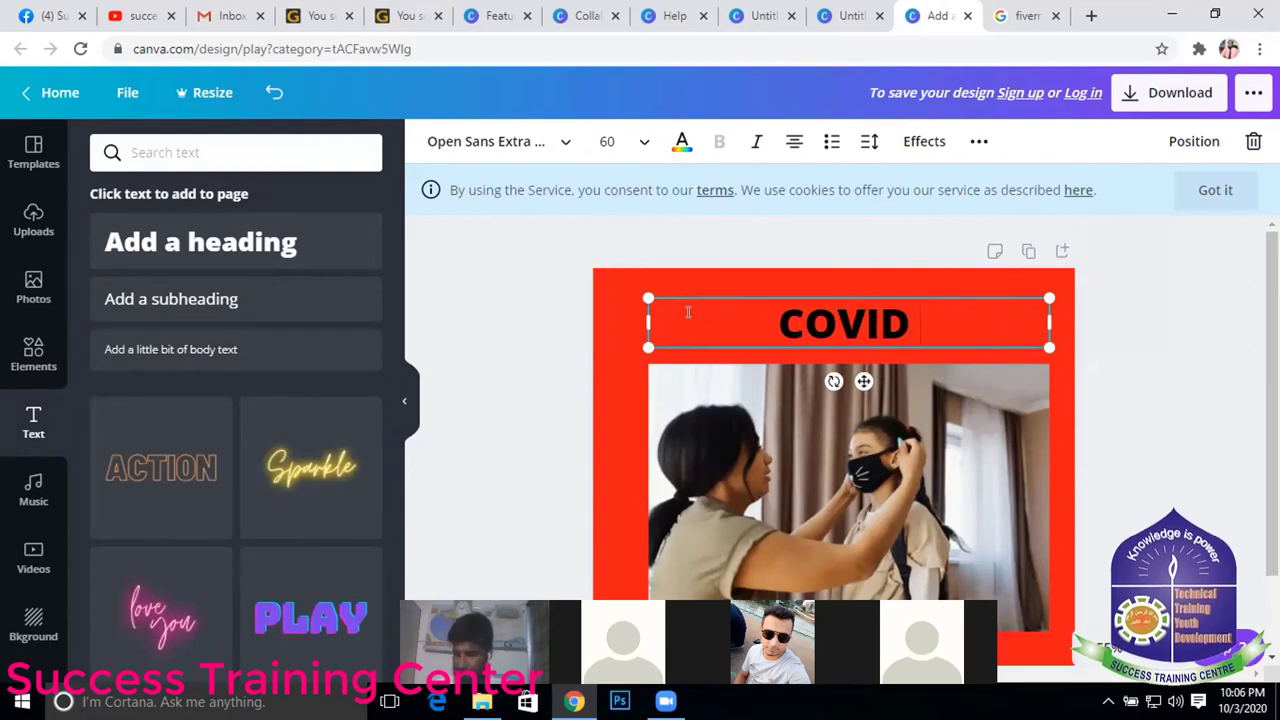
text( 19)
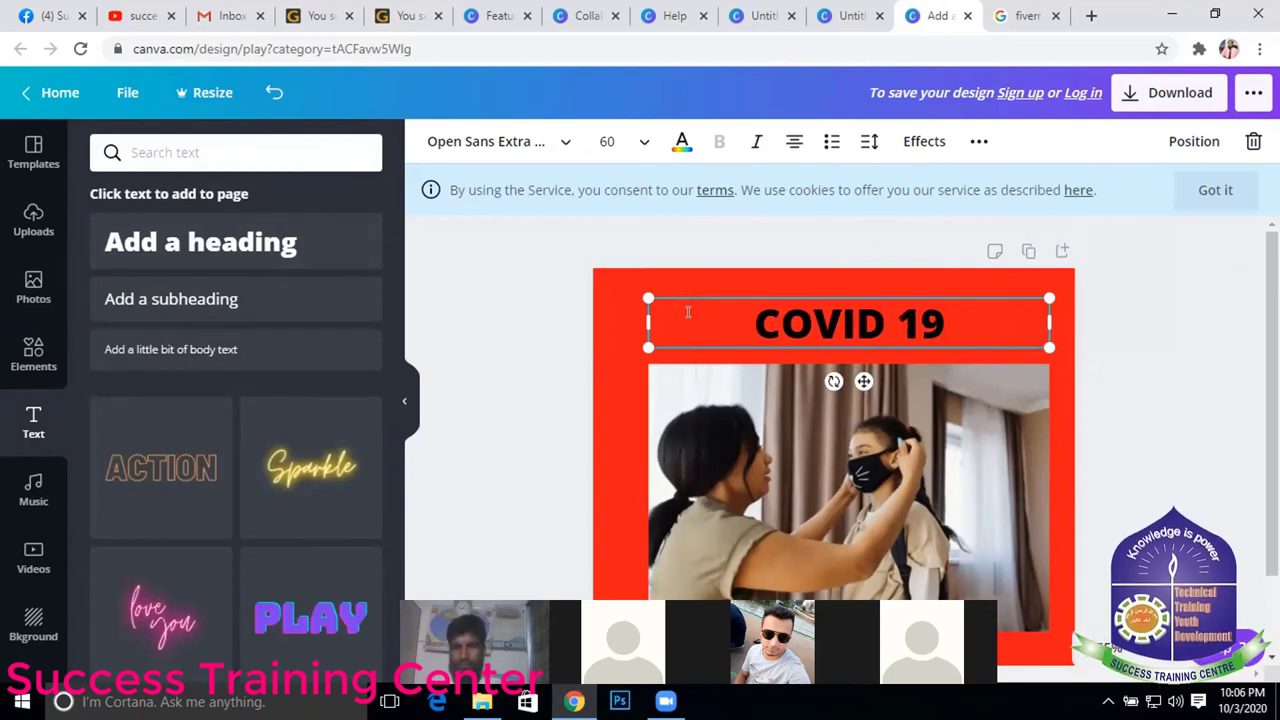
drag(952, 322, 560, 325)
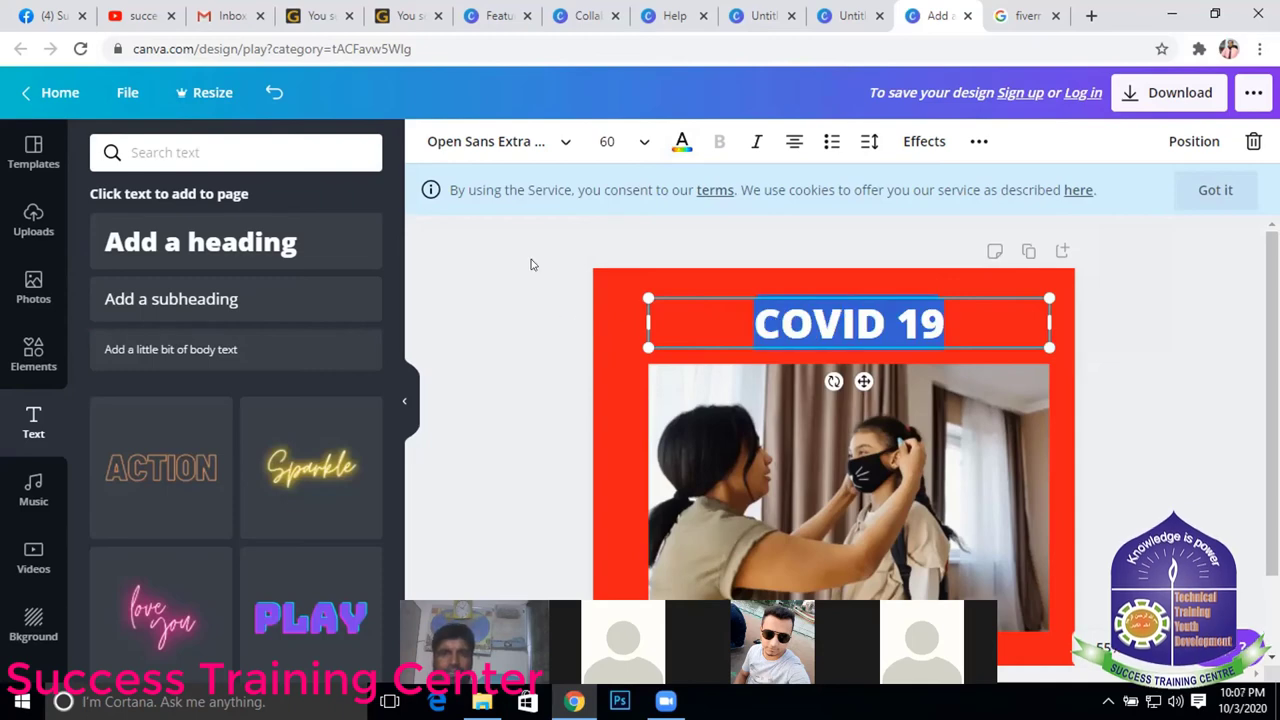
click(632, 143)
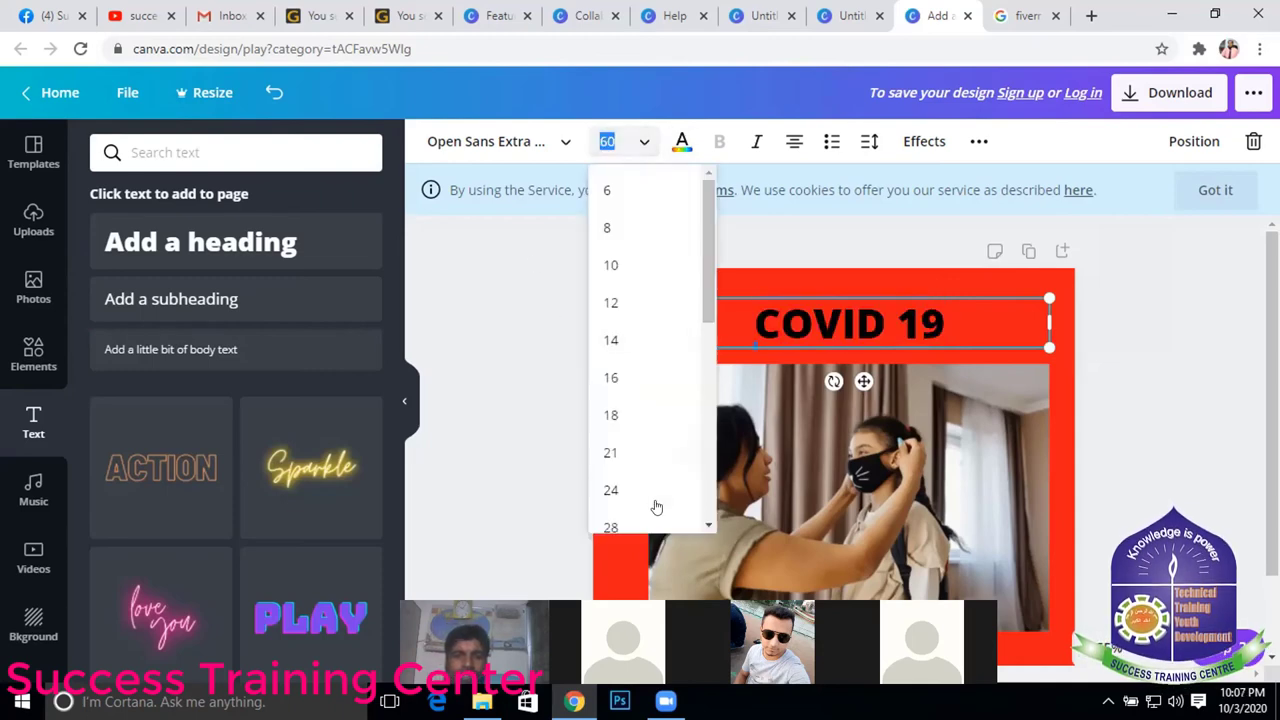
scroll(610, 398, down, 5)
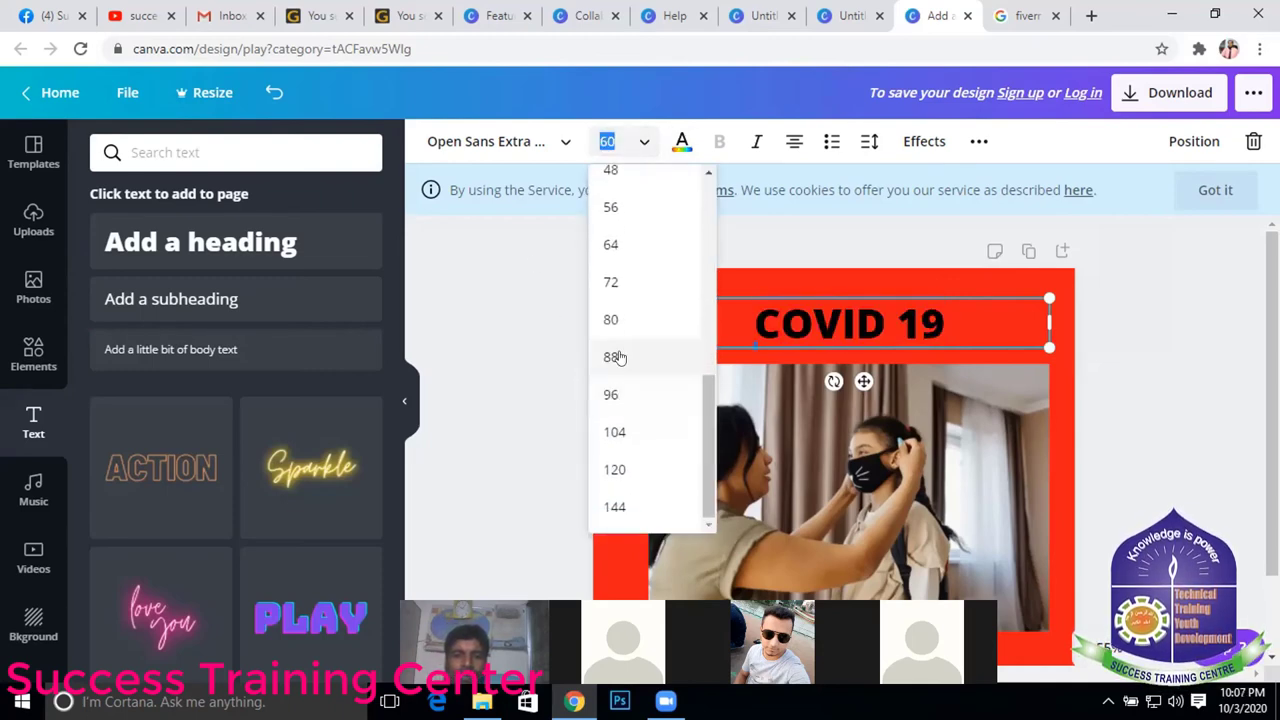
click(613, 352)
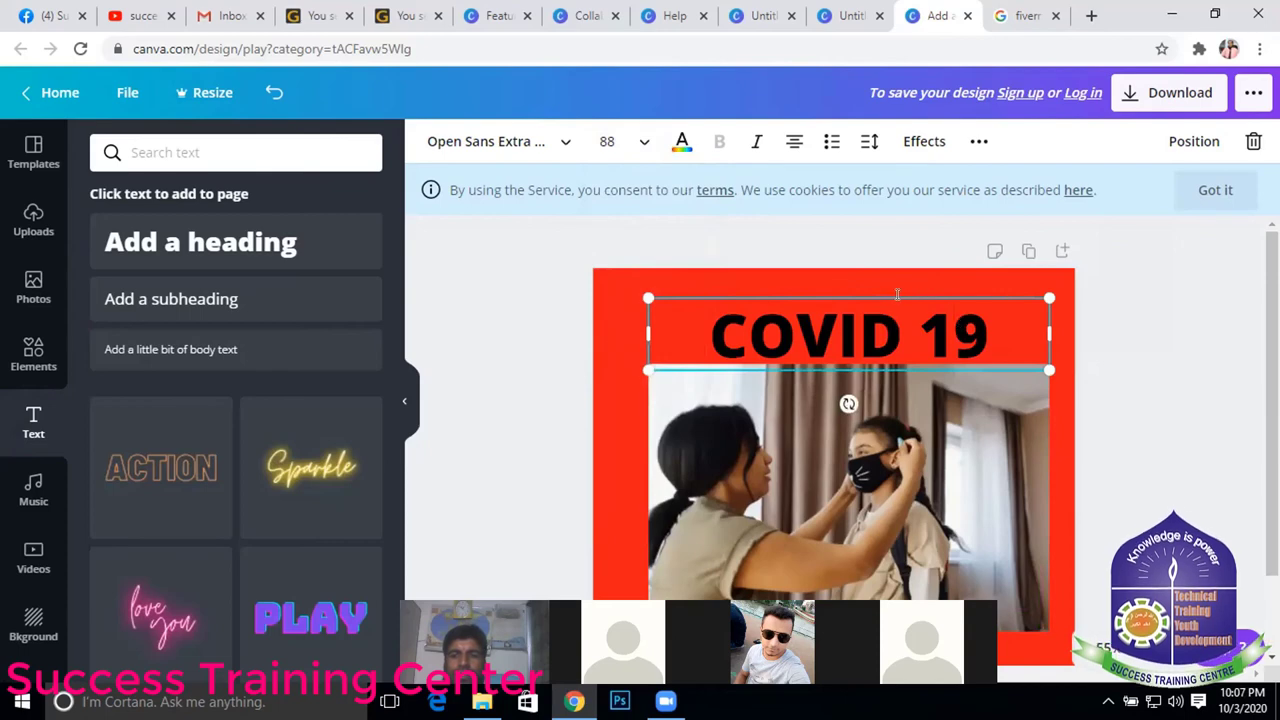
drag(867, 268, 865, 268)
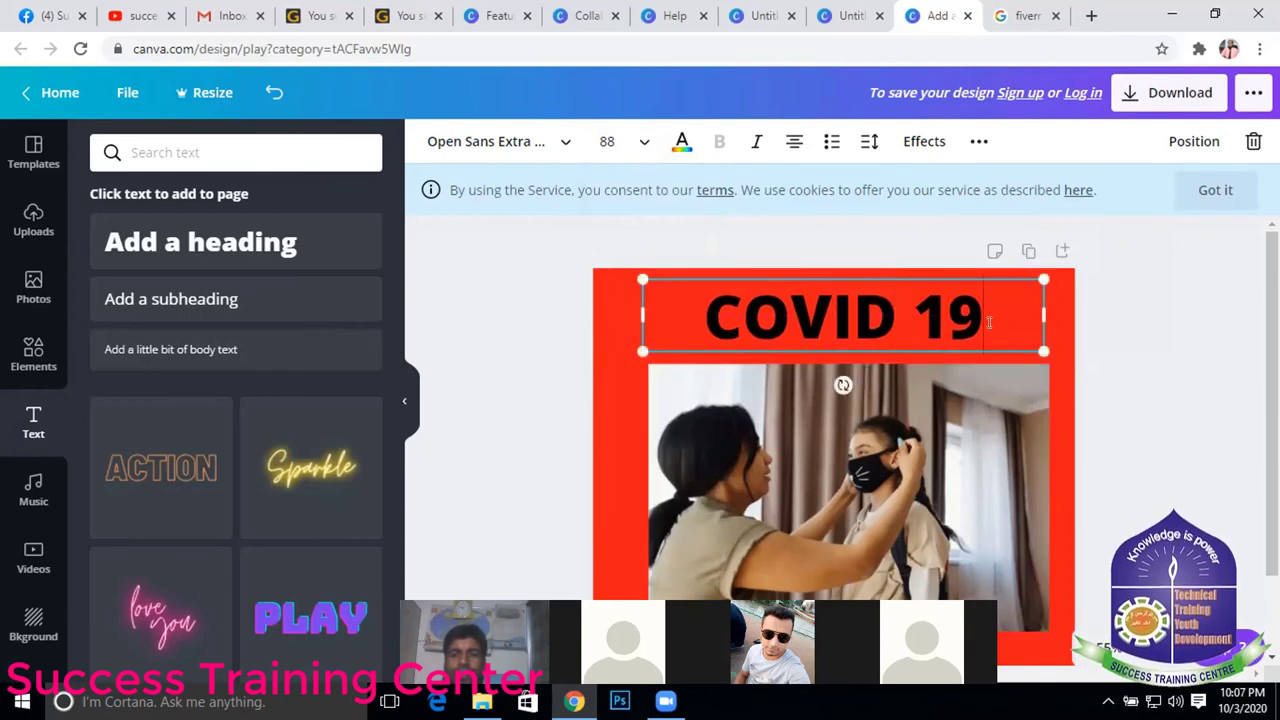
drag(989, 321, 638, 330)
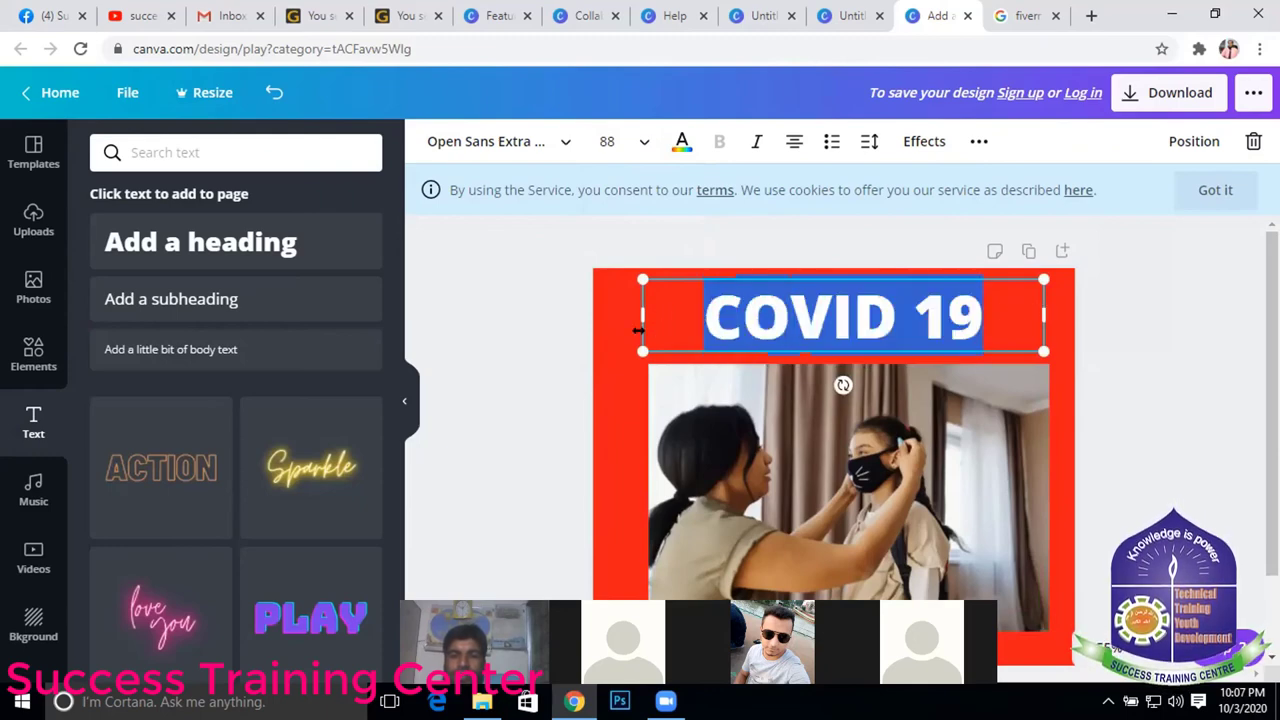
- Colour the COVID 19 heading white from the Default Colors swatches
click(681, 141)
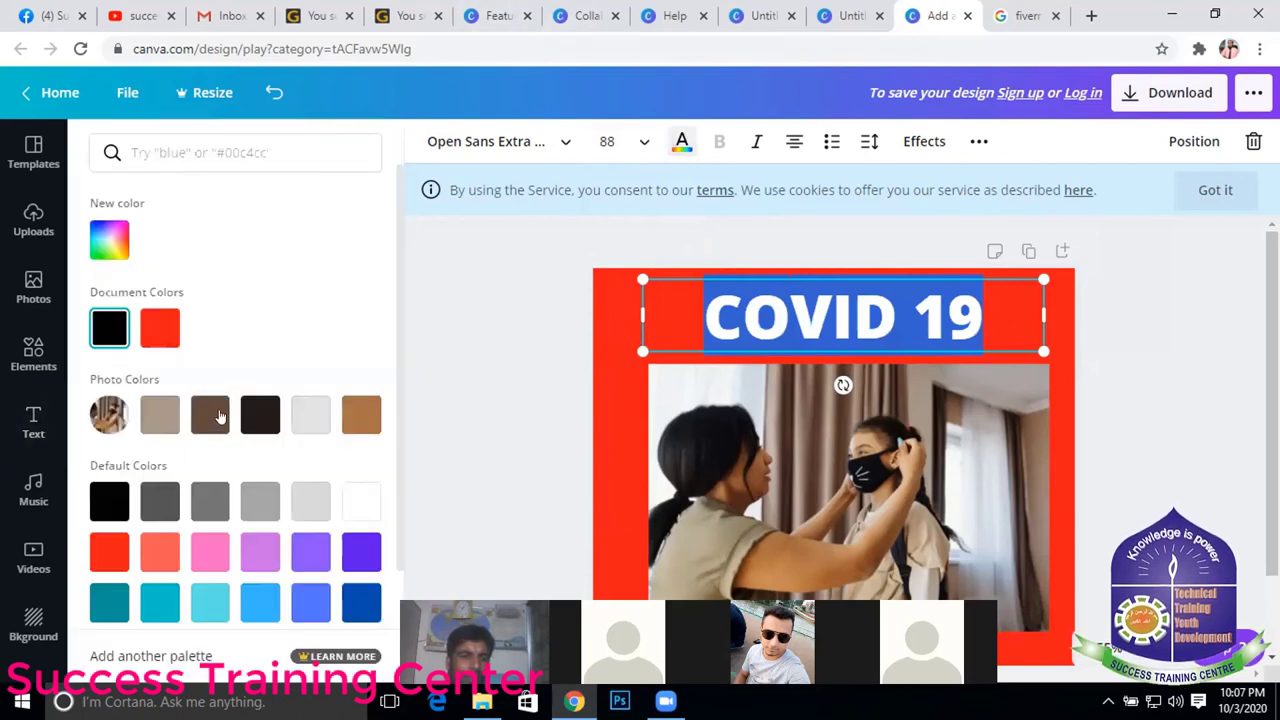
click(353, 504)
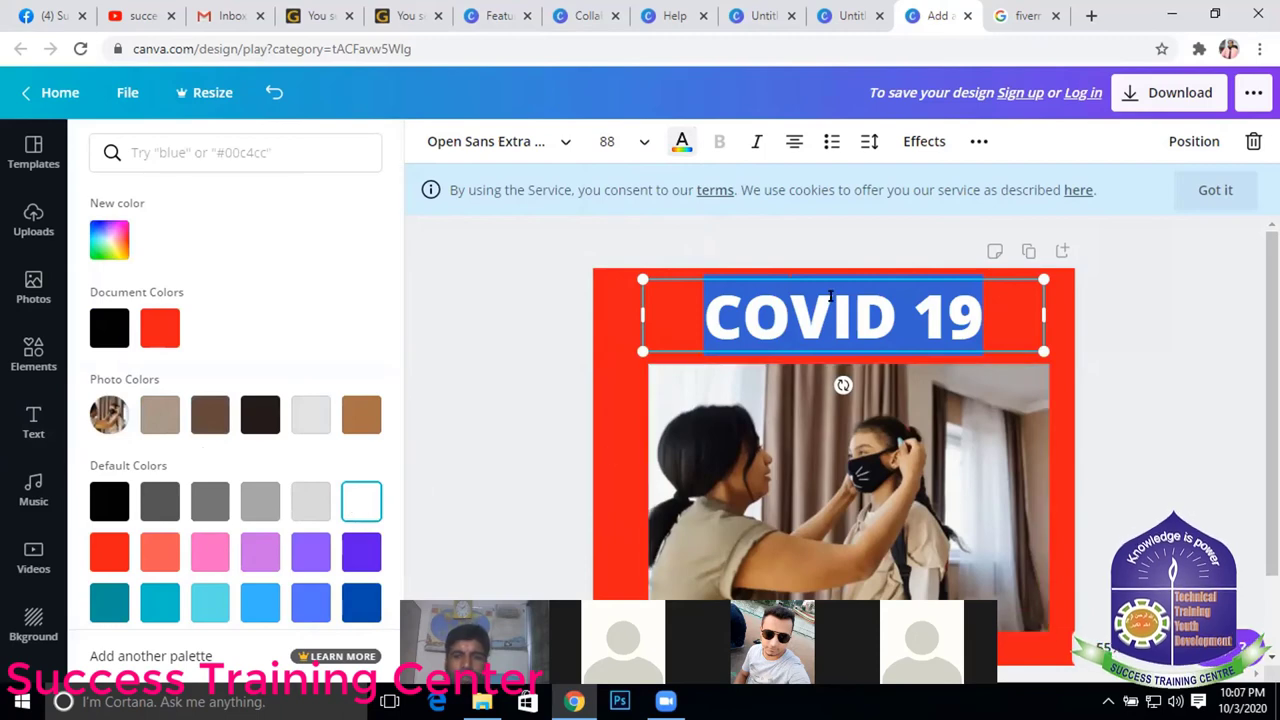
click(995, 324)
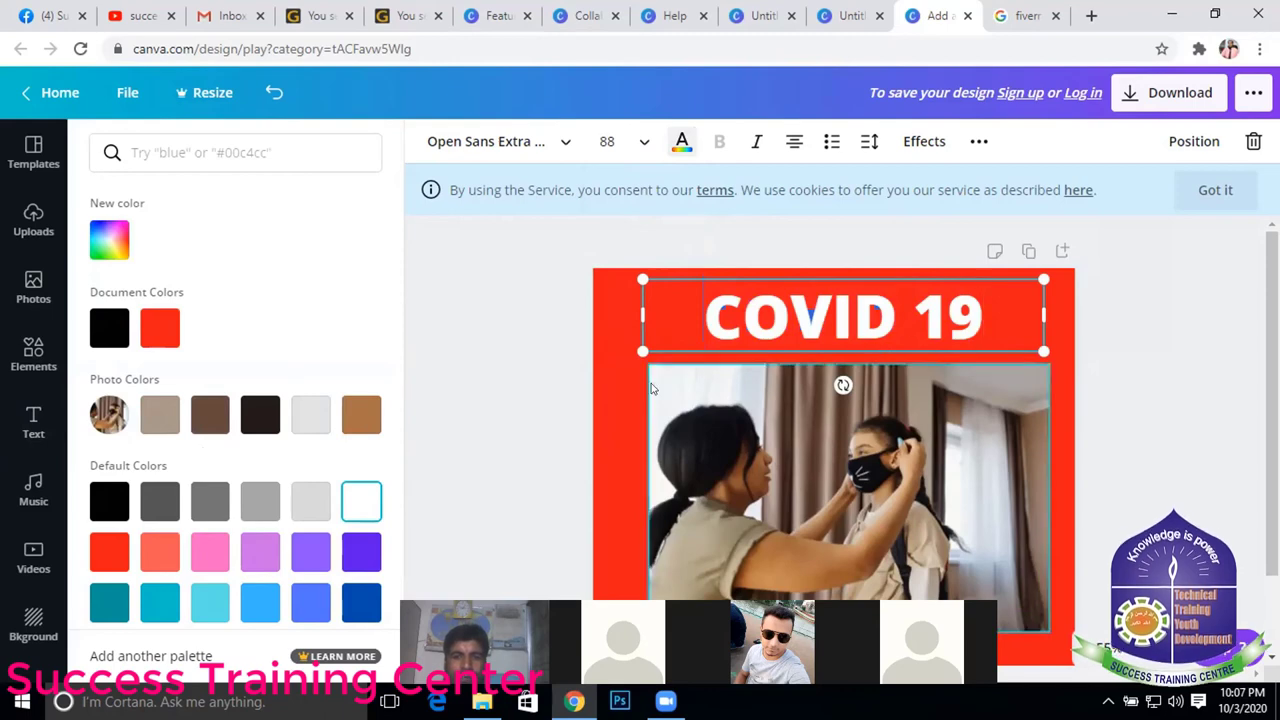
click(33, 420)
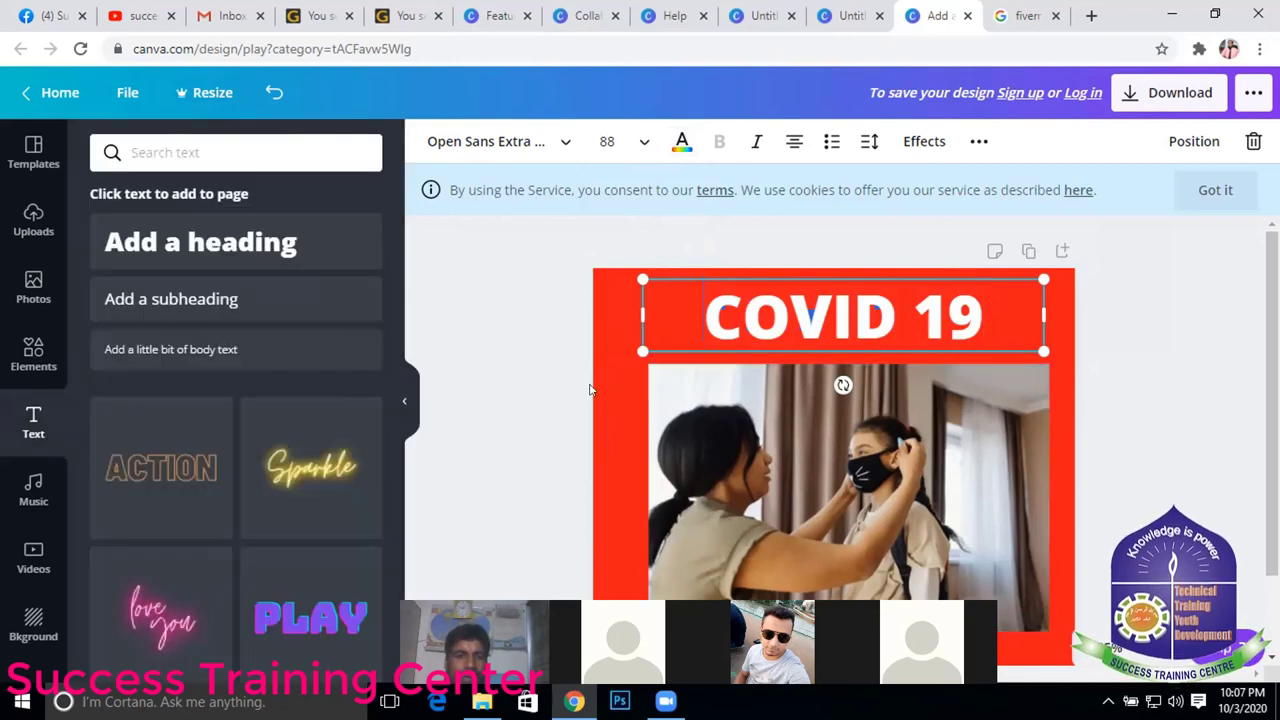
click(33, 622)
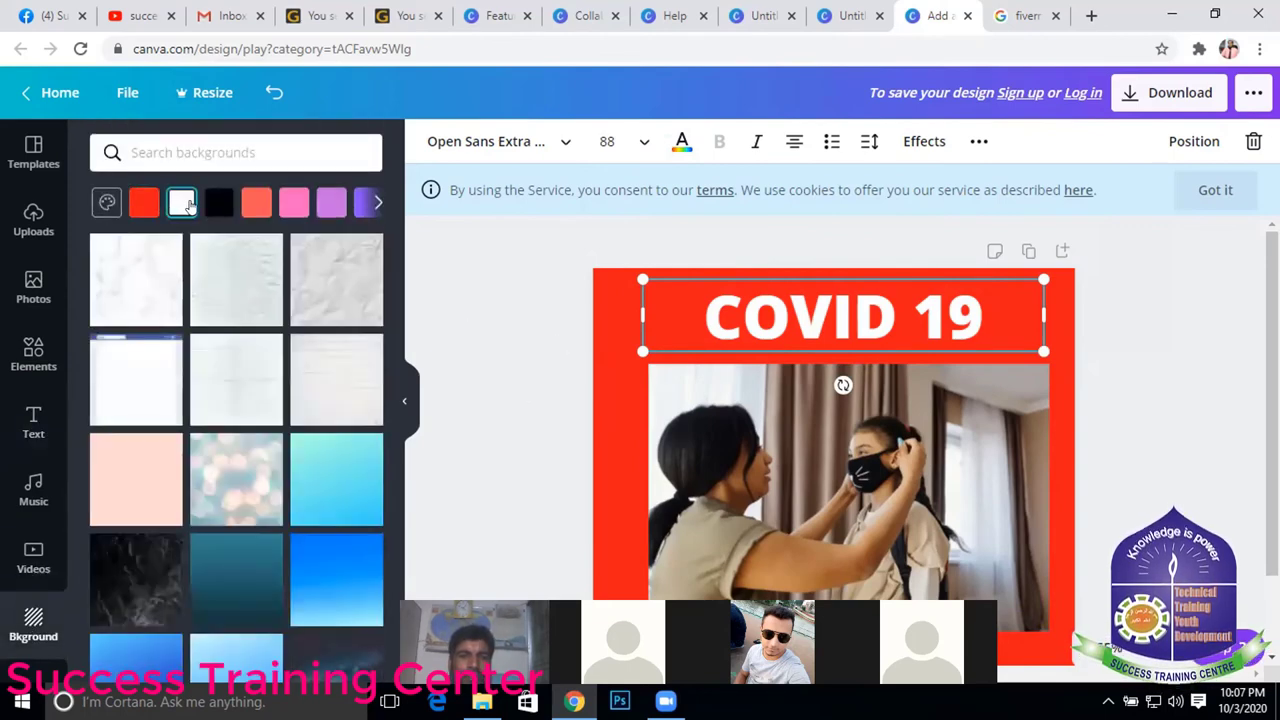
- Recolour the selected COVID 19 heading text red
drag(998, 314, 643, 318)
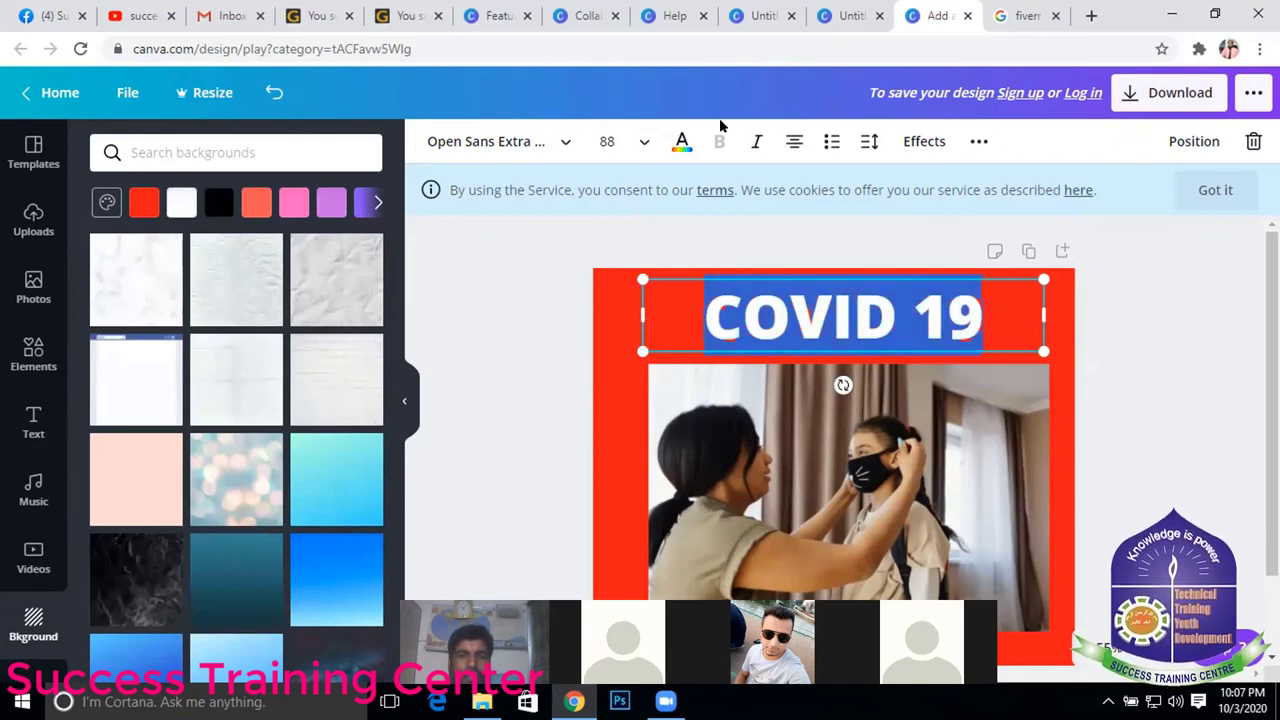
click(681, 141)
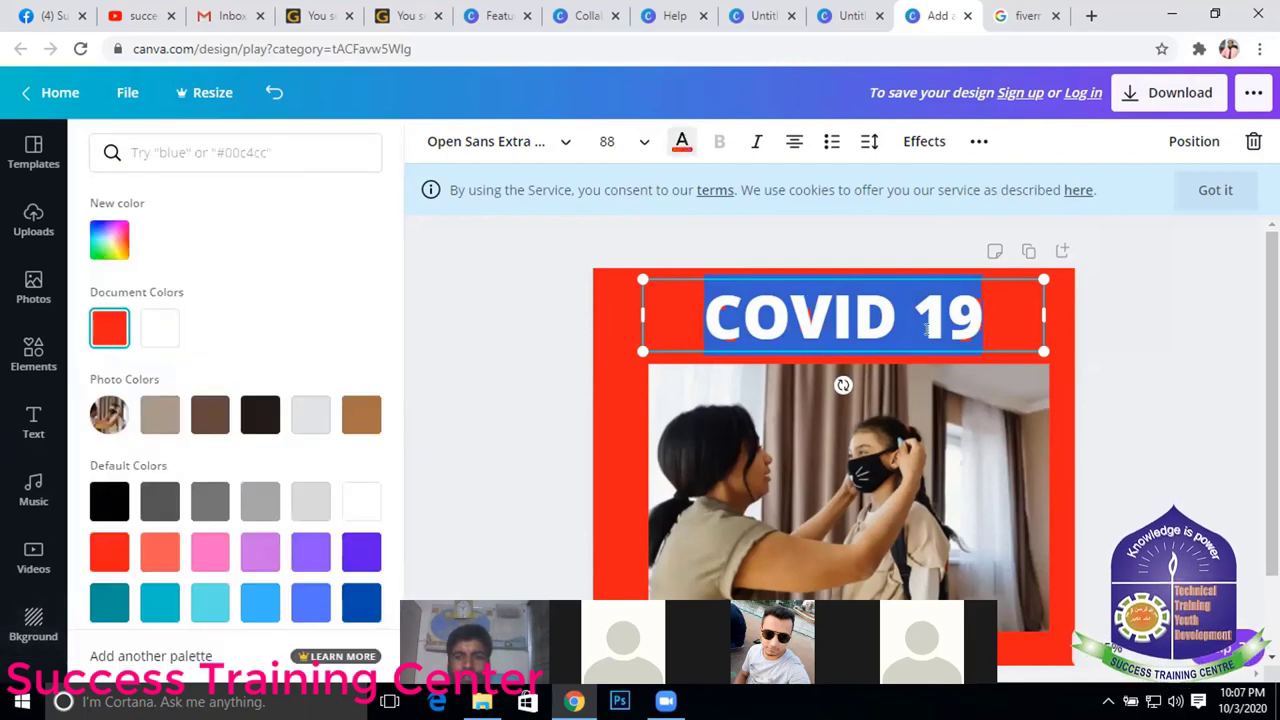
key(BackSpace)
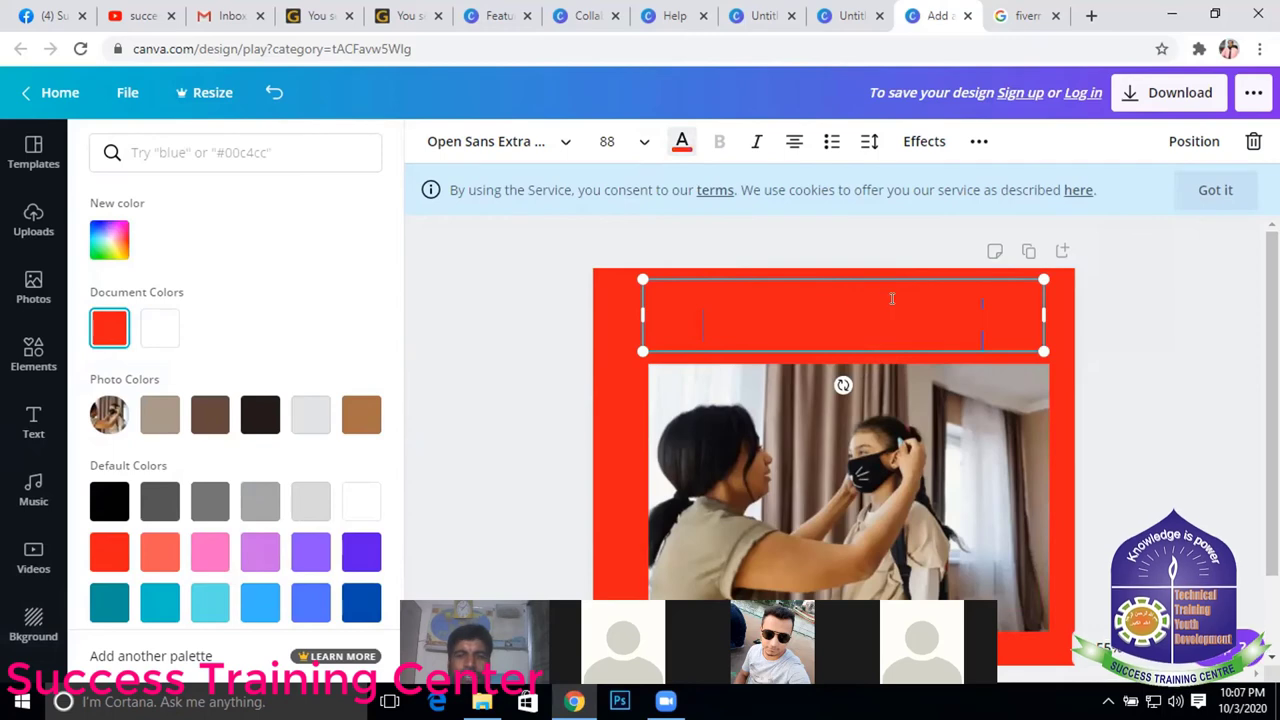
- Select the page background and browse the background options
key(Escape)
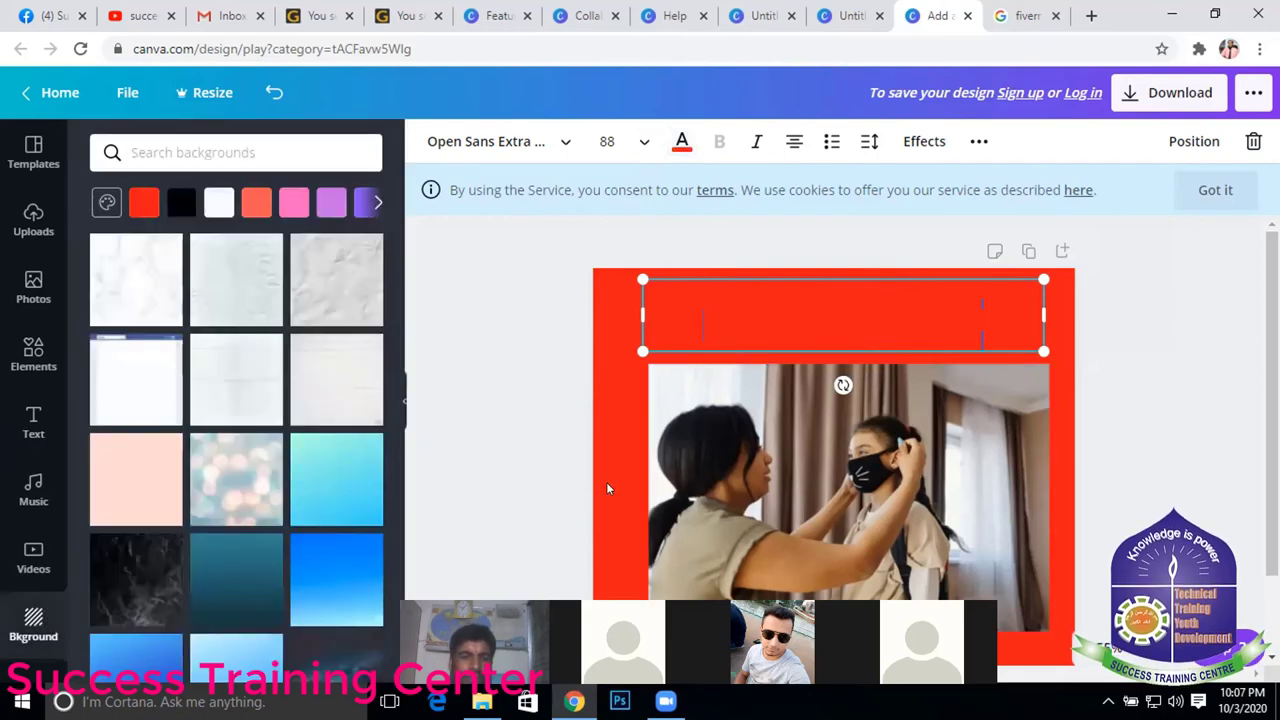
click(603, 456)
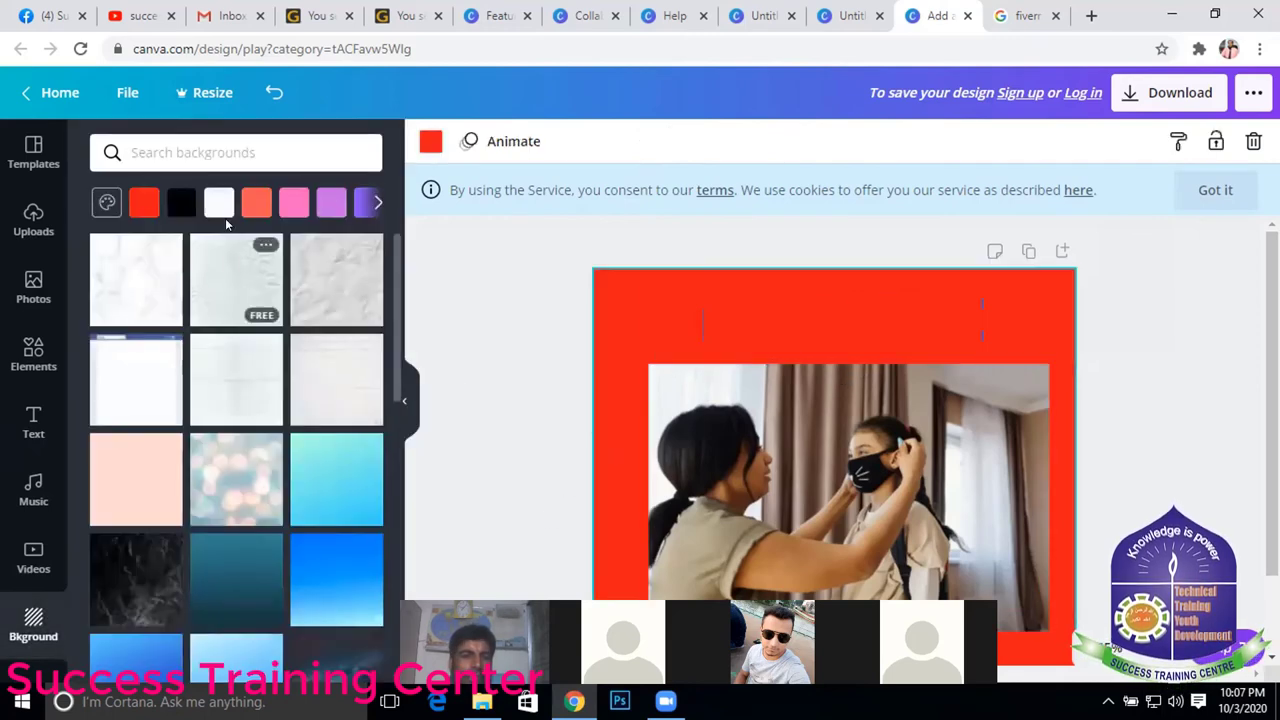
scroll(324, 355, down, 3)
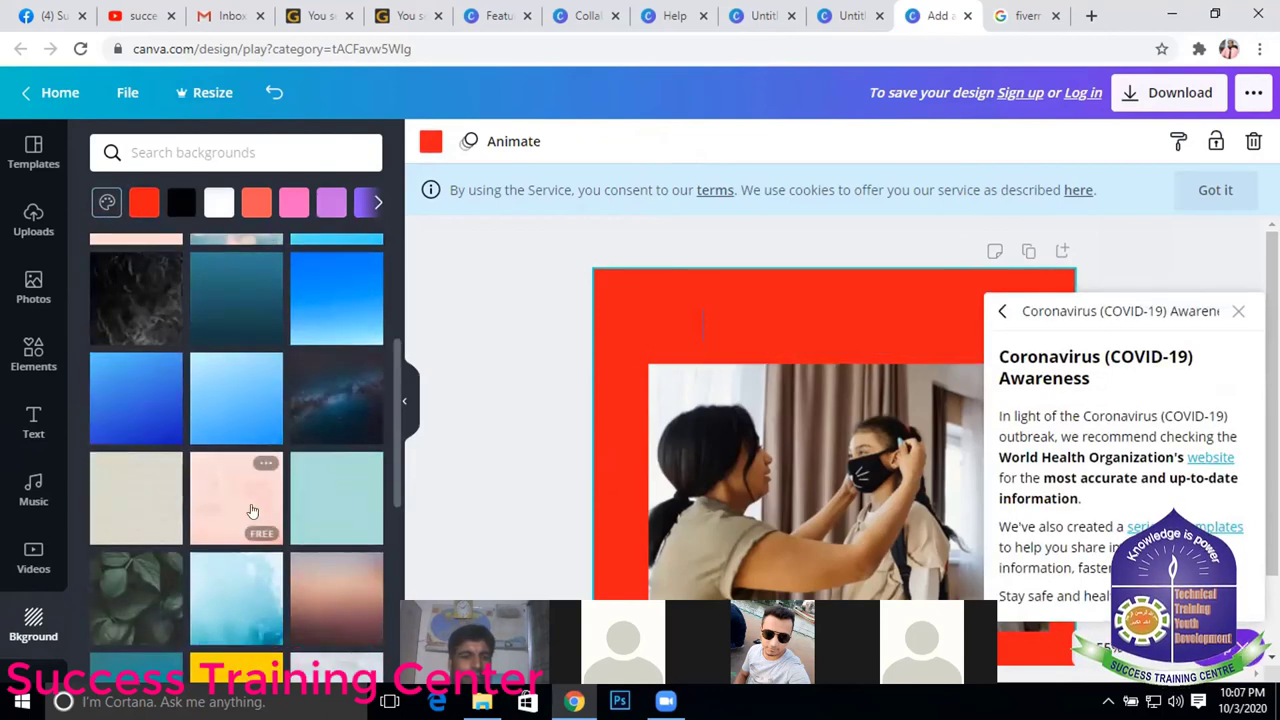
scroll(251, 495, down, 2)
scroll(230, 360, down, 3)
- Make the page background white and close the Coronavirus awareness panel
click(221, 203)
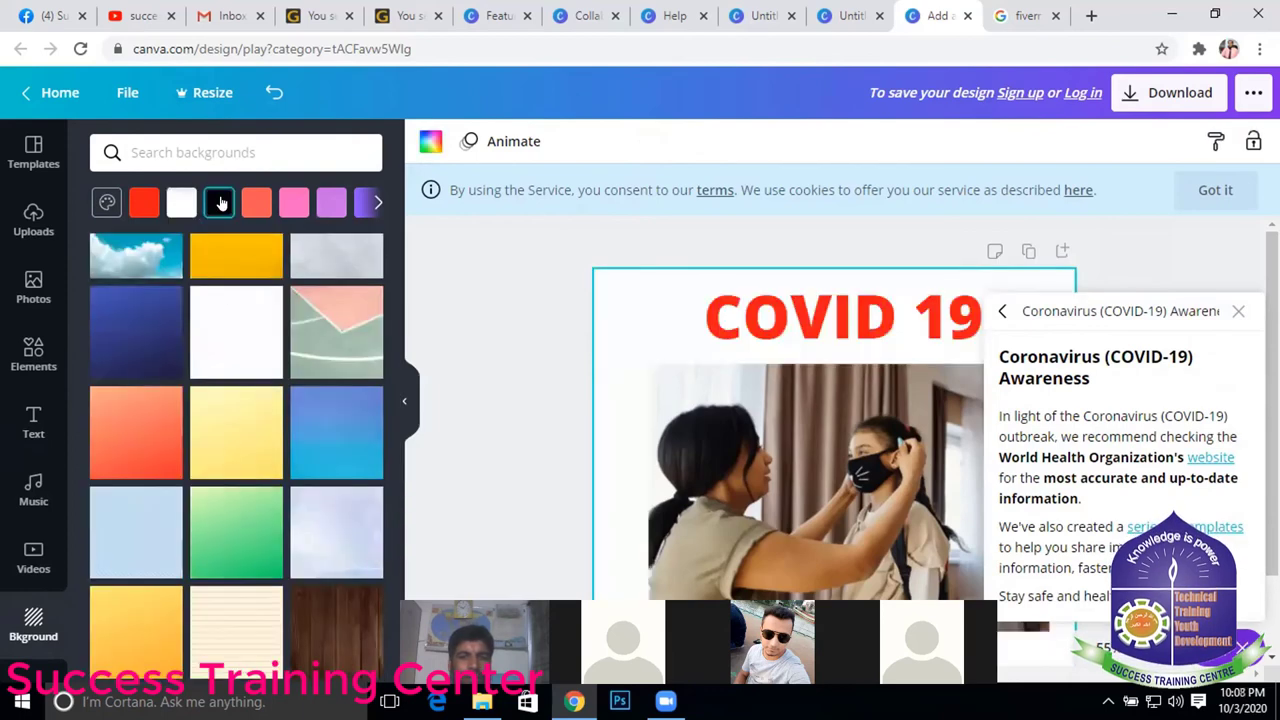
click(690, 318)
click(650, 488)
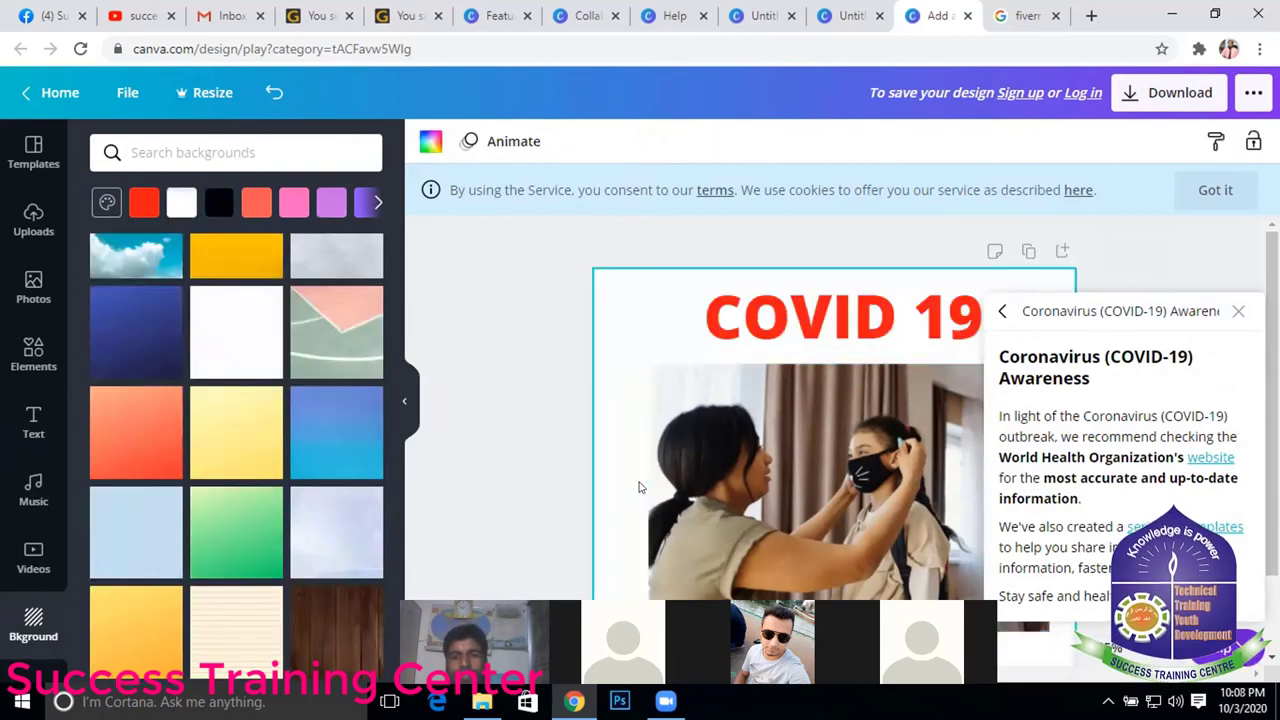
click(1238, 312)
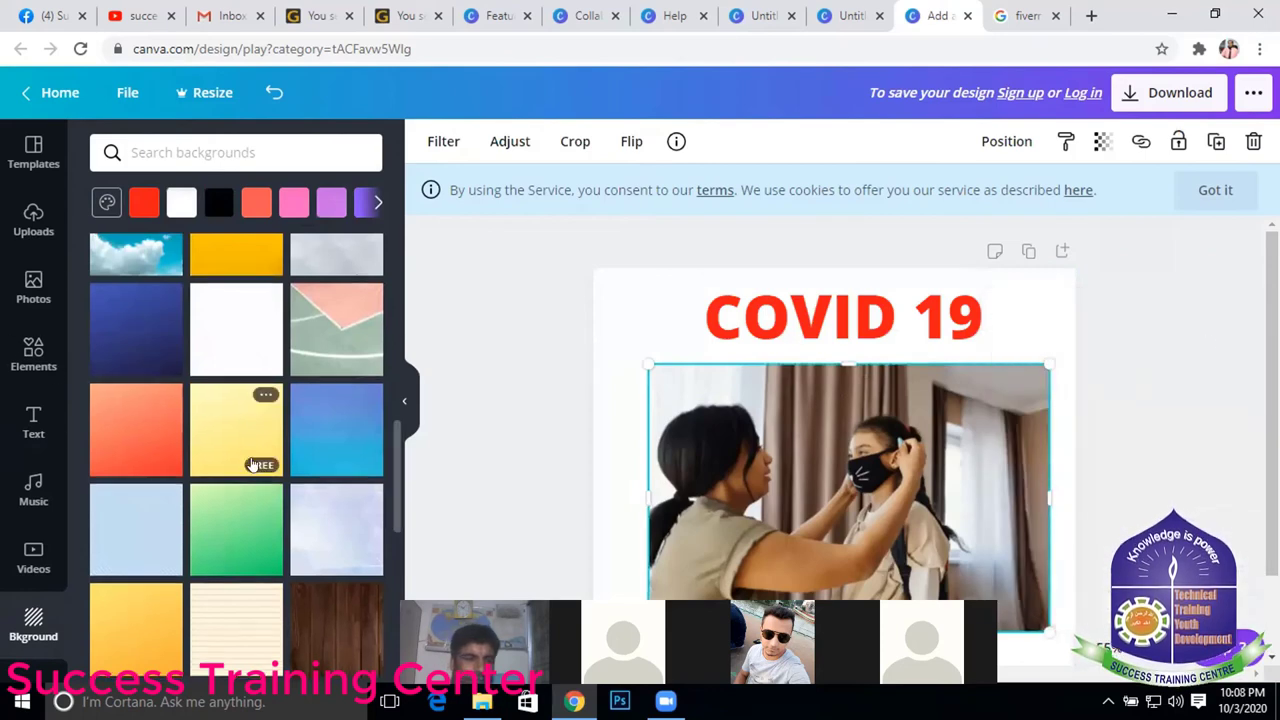
scroll(240, 460, down, 3)
scroll(180, 440, up, 2)
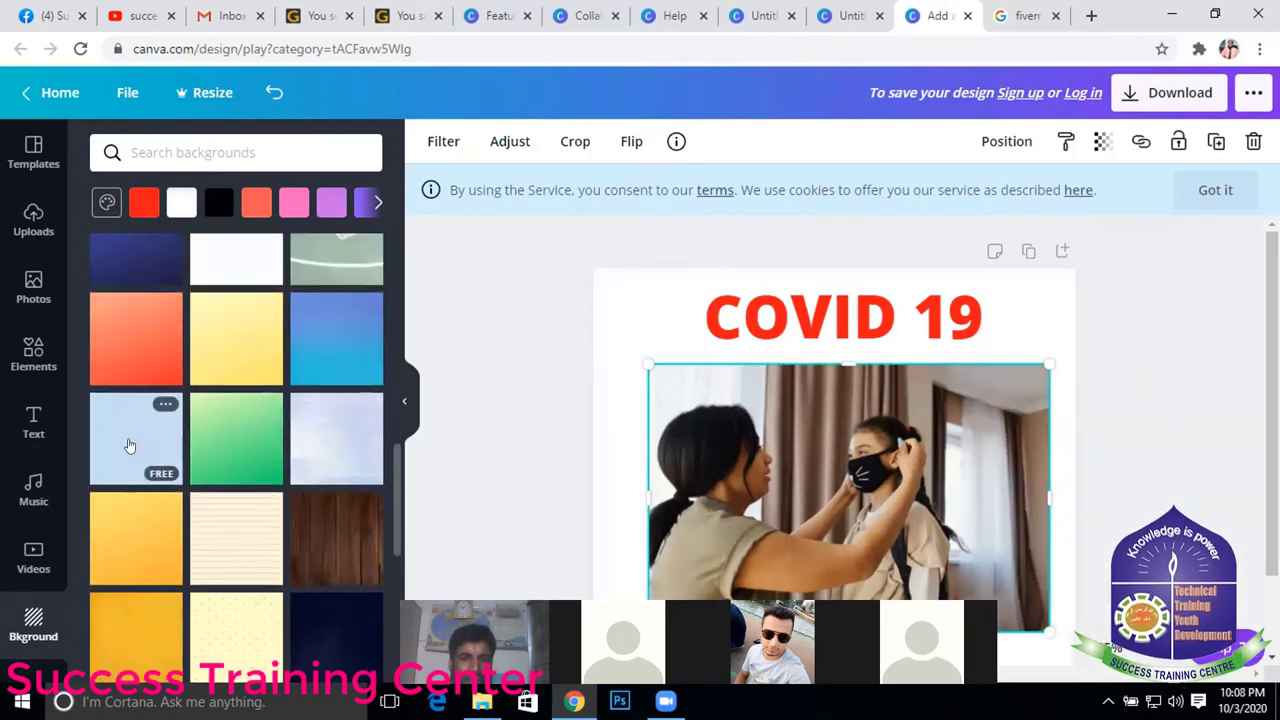
- Try the light-blue striped background, then apply the mint-to-teal gradient
click(141, 445)
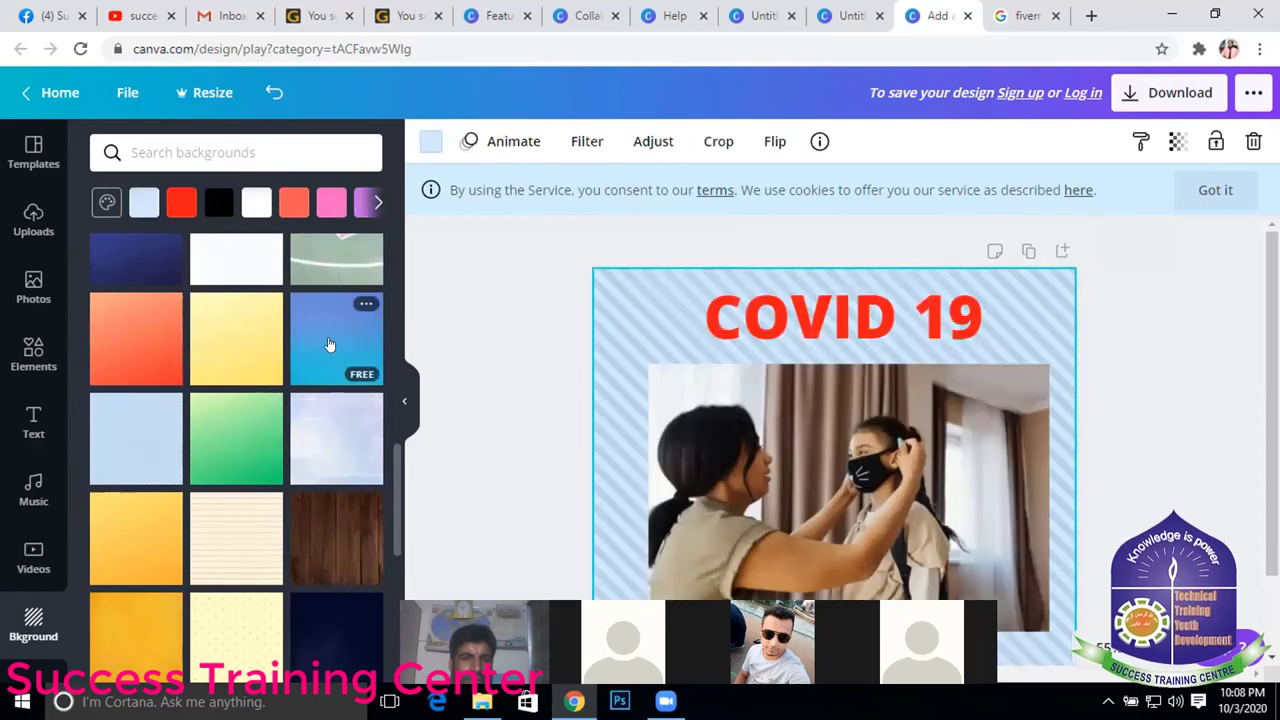
scroll(160, 490, down, 2)
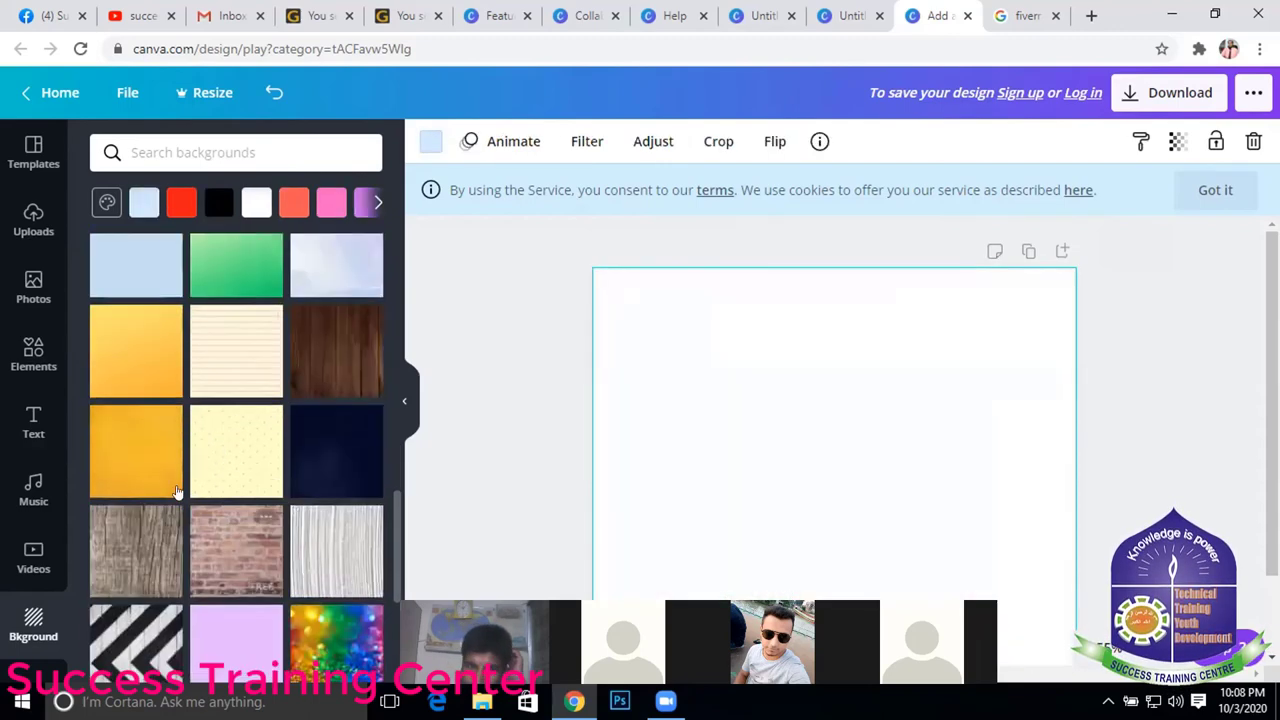
scroll(306, 463, down, 2)
scroll(311, 463, down, 2)
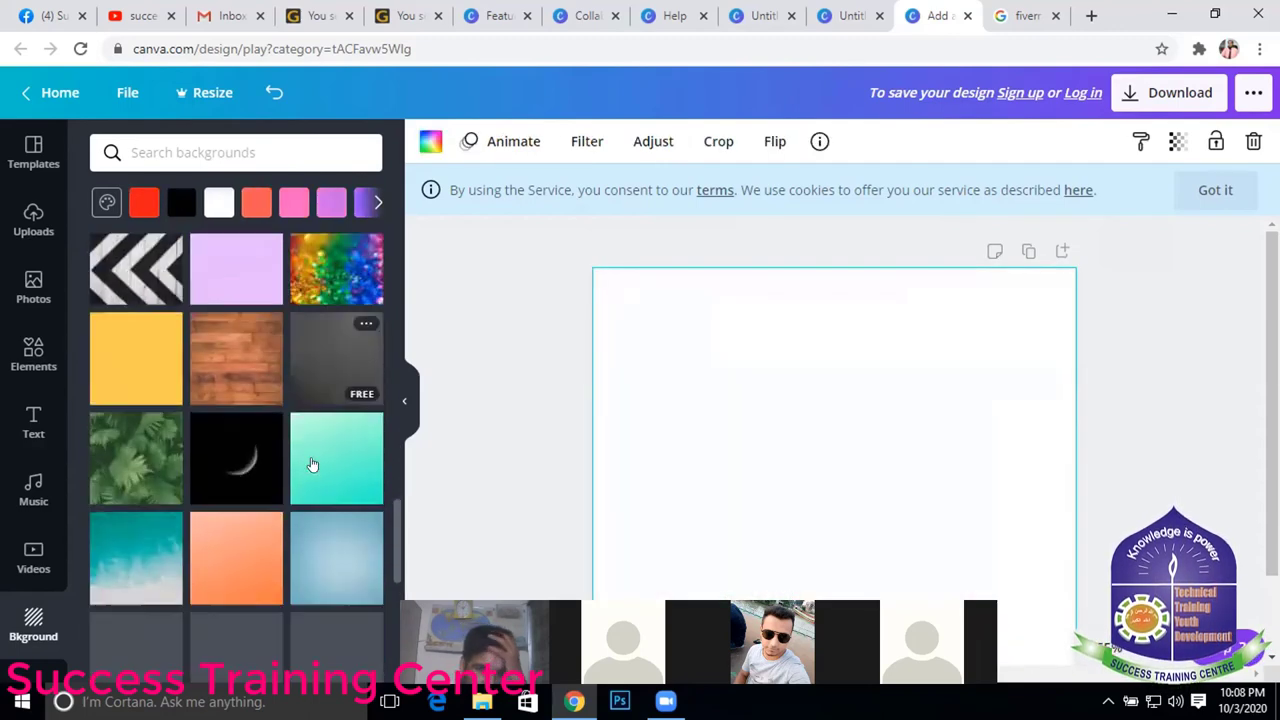
scroll(341, 420, down, 1)
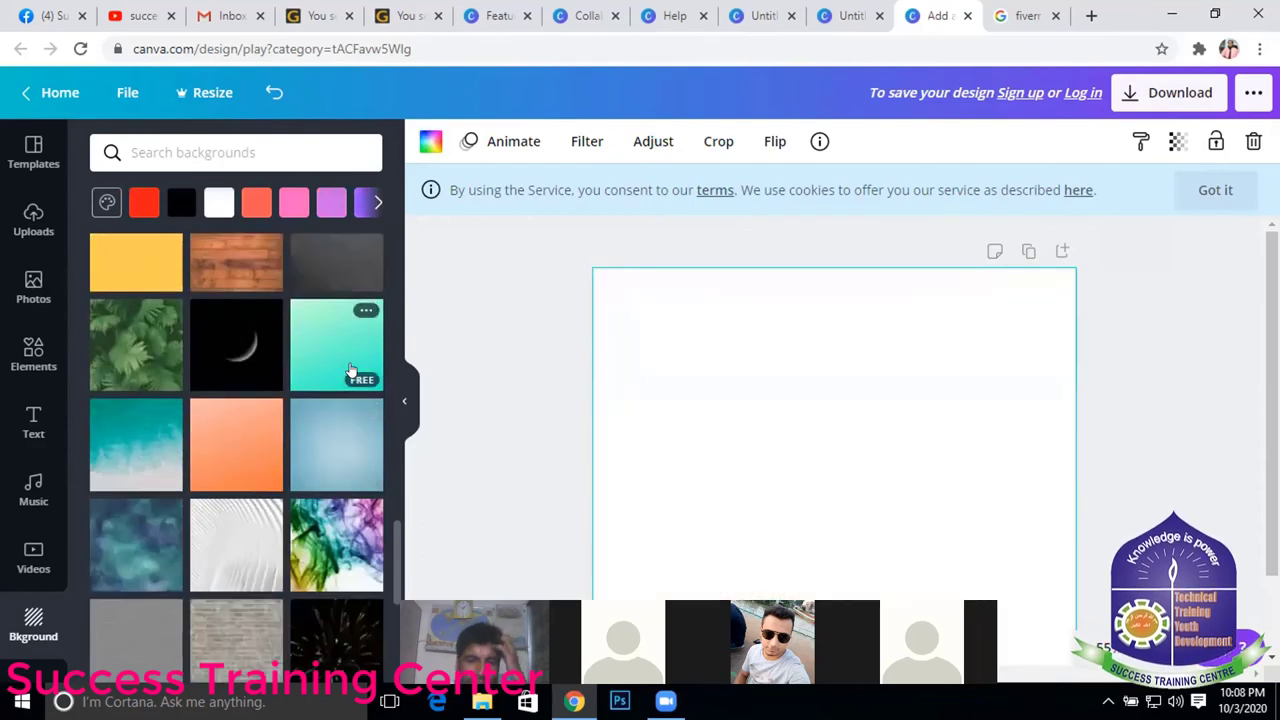
click(350, 370)
- Browse further background tiles, then select the COVID 19 heading
scroll(249, 457, down, 2)
scroll(235, 455, down, 3)
scroll(225, 450, down, 3)
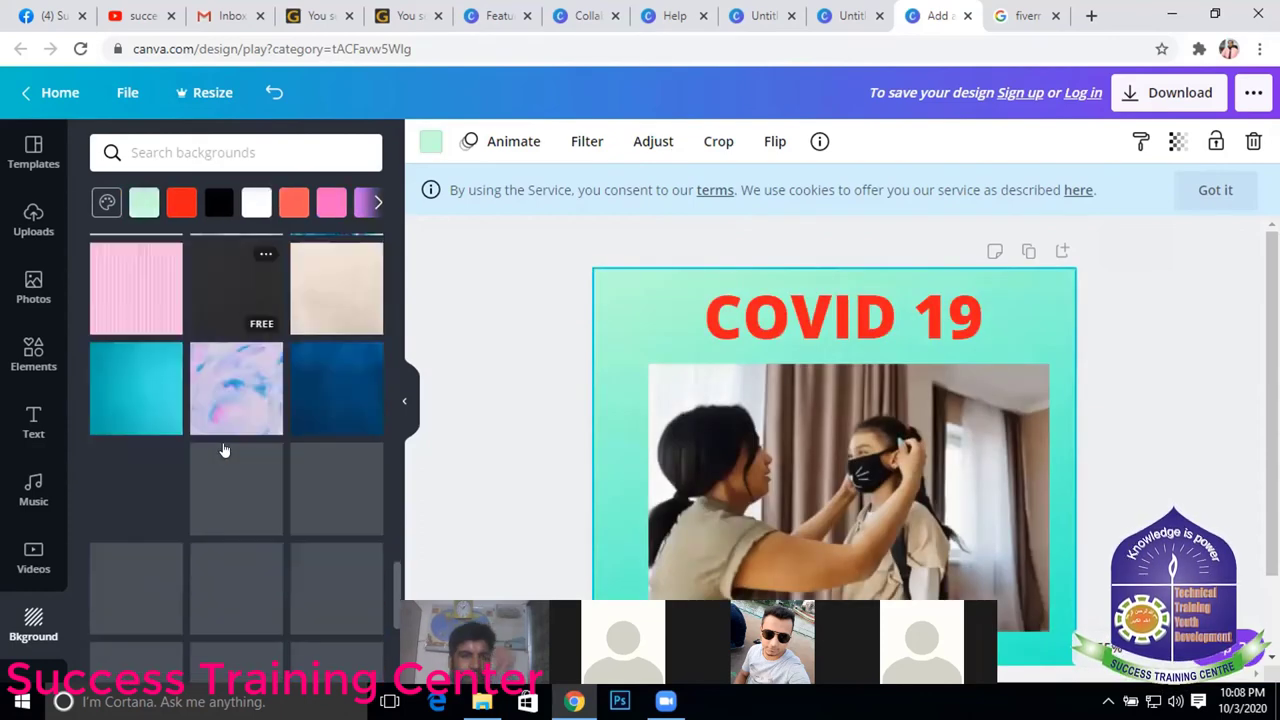
scroll(176, 487, down, 2)
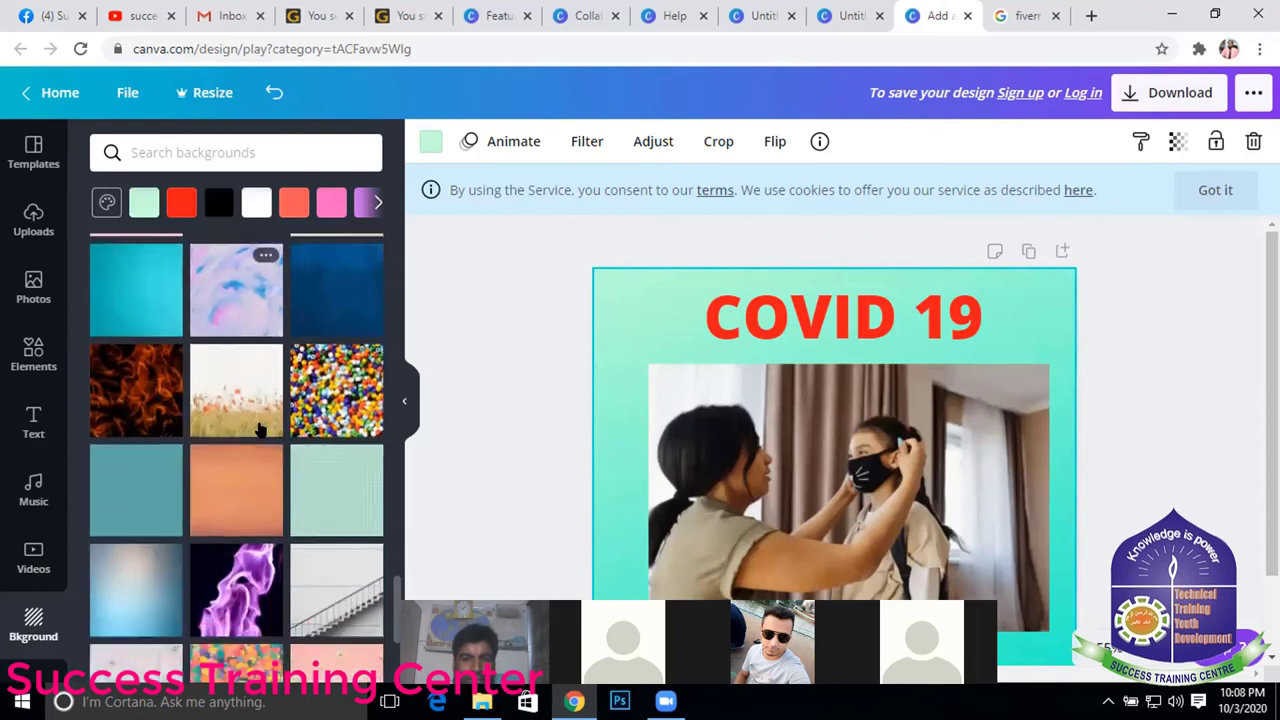
scroll(220, 430, down, 3)
scroll(249, 380, down, 3)
scroll(240, 340, down, 2)
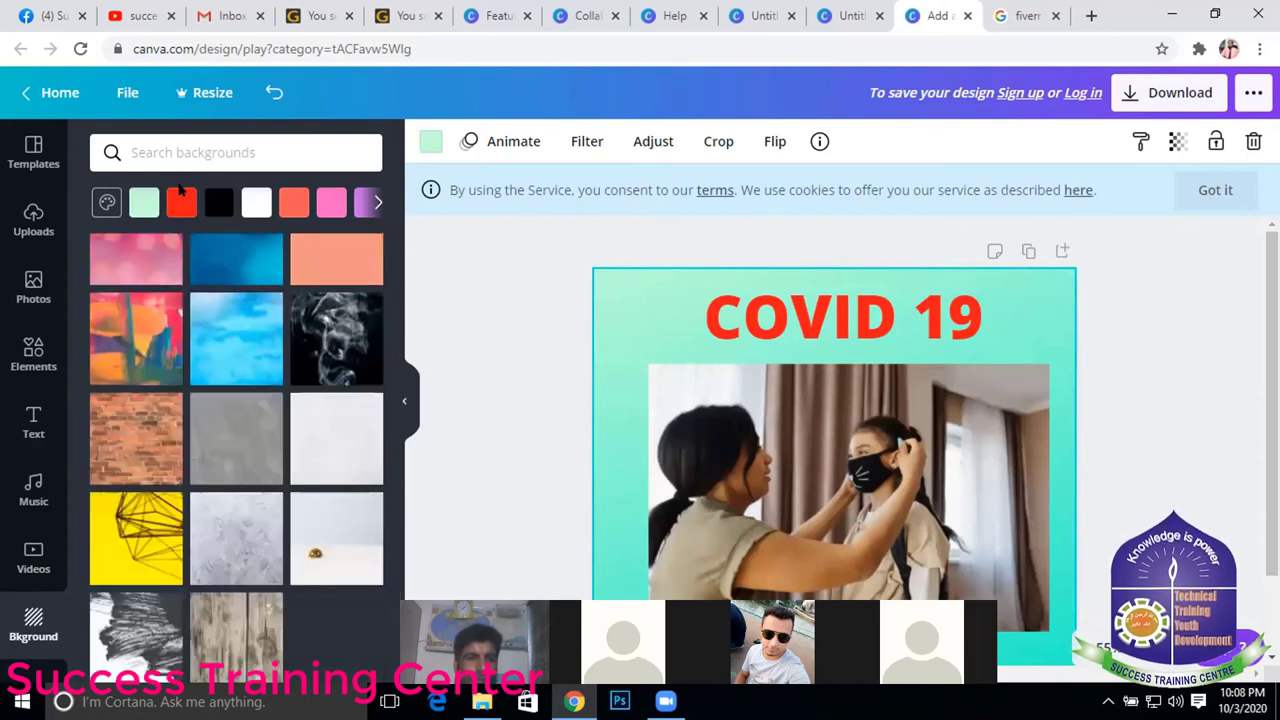
click(815, 292)
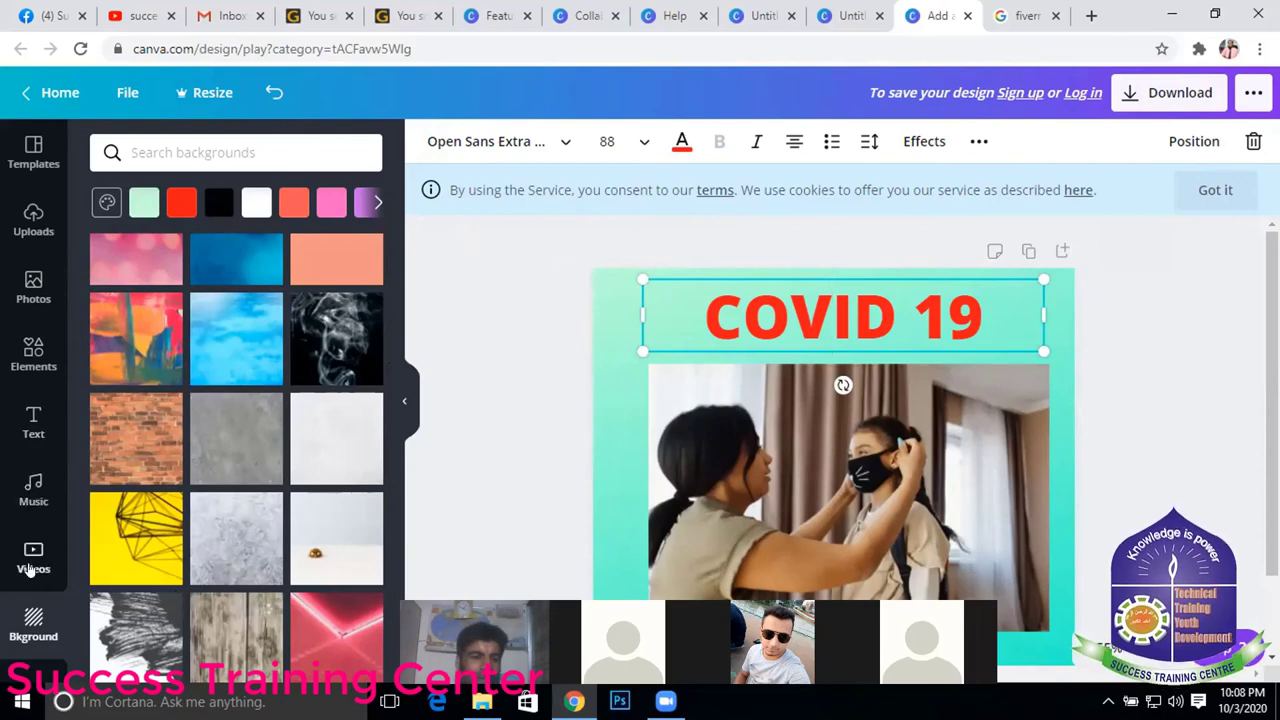
- Select all of the COVID 19 heading text
click(30, 568)
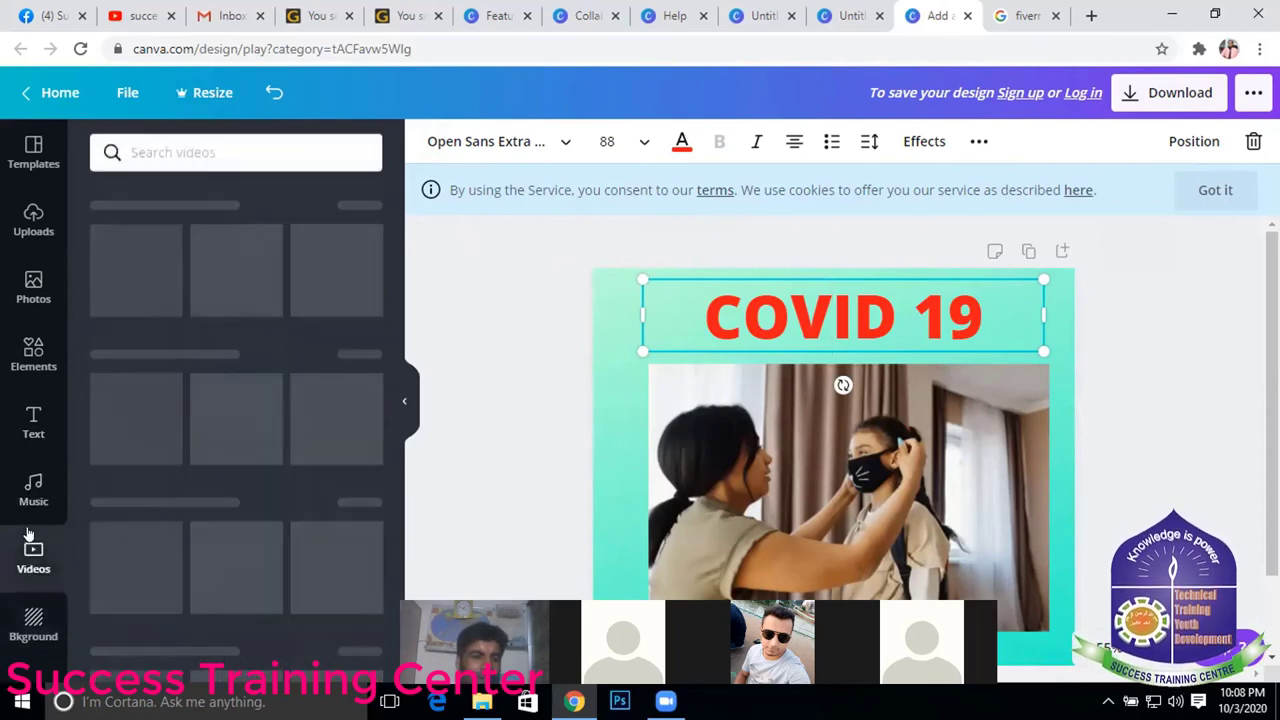
click(38, 430)
scroll(268, 352, down, 3)
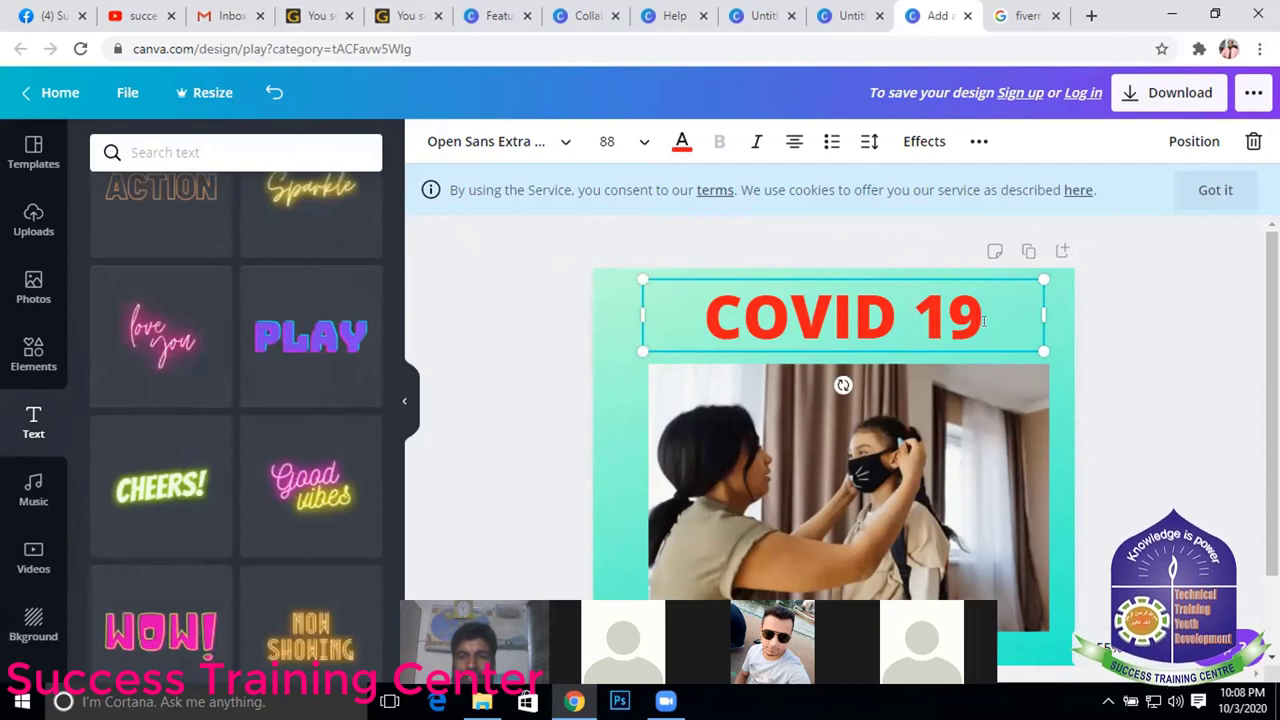
drag(984, 320, 770, 239)
- Preview Splice, Lift, Echo, Glitch, Hollow and Shadow text effects on the heading
click(930, 140)
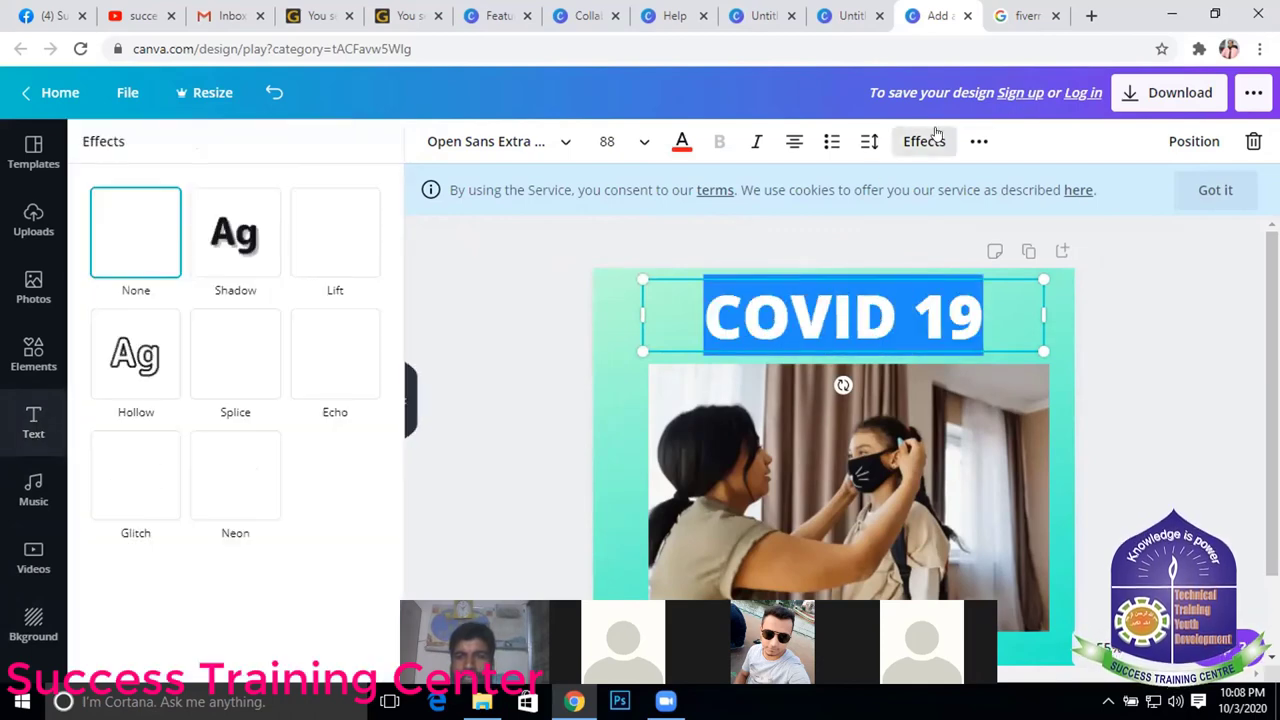
click(221, 355)
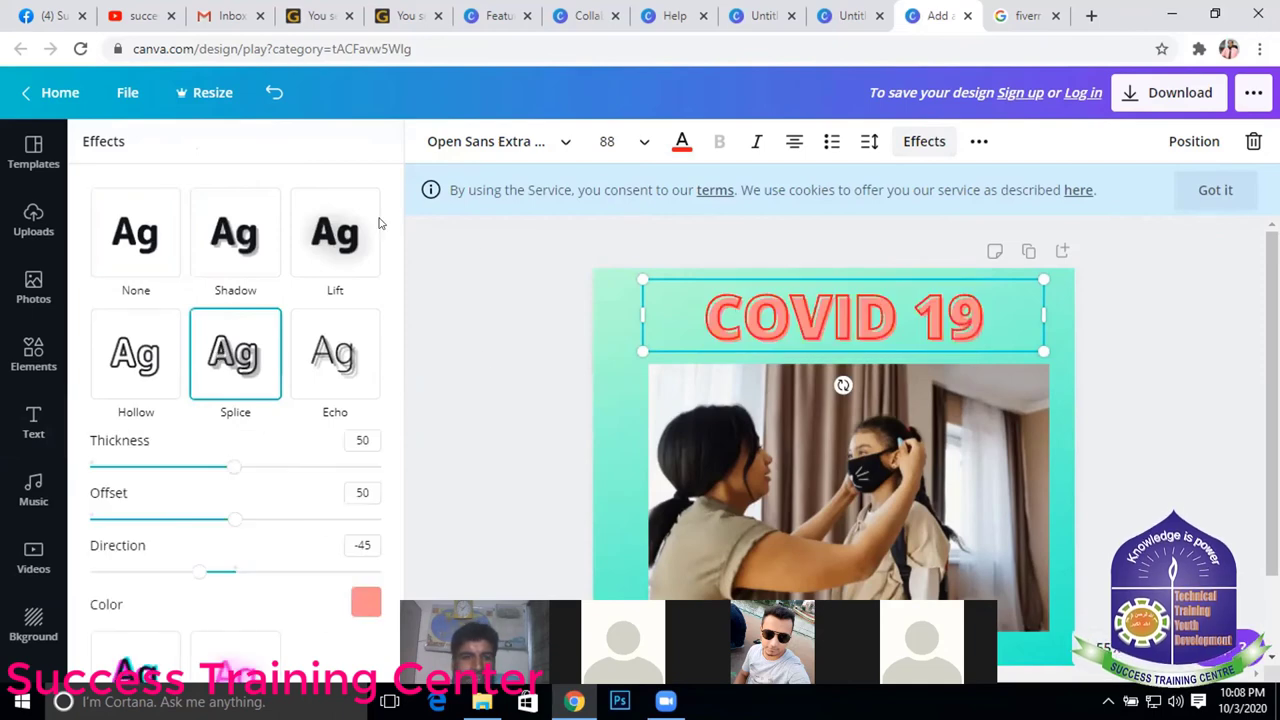
click(345, 225)
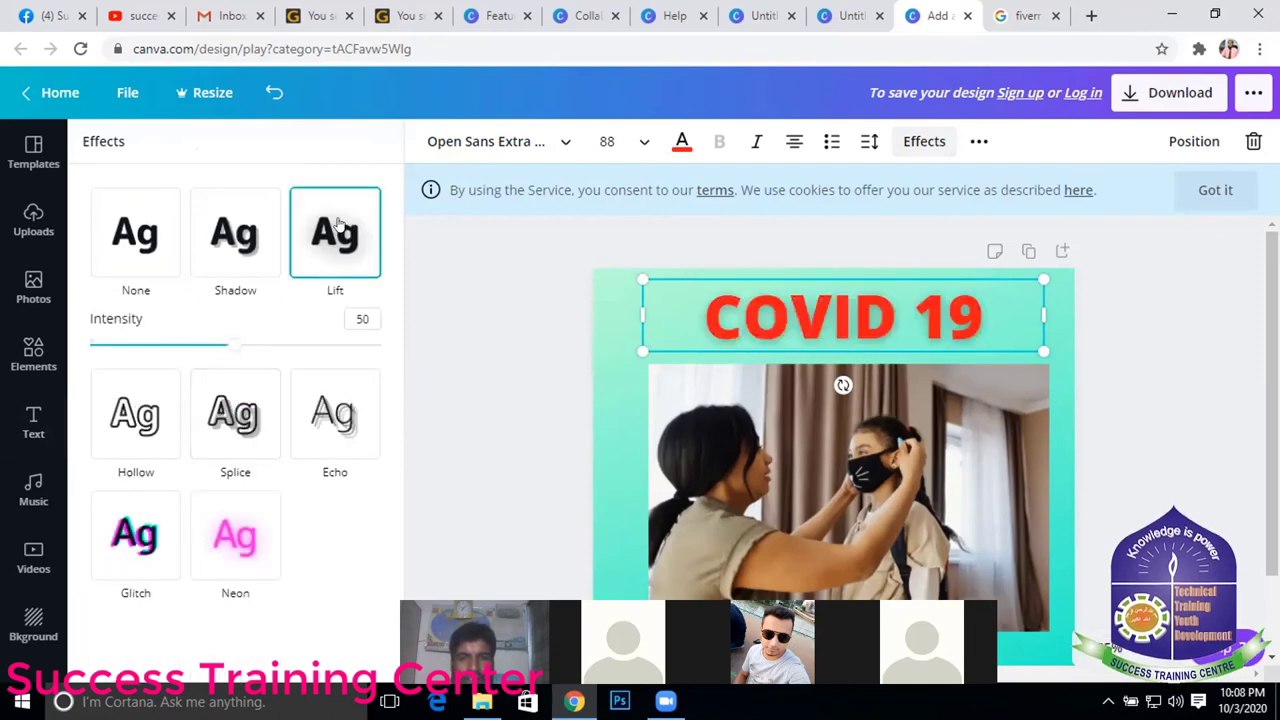
click(247, 420)
click(333, 410)
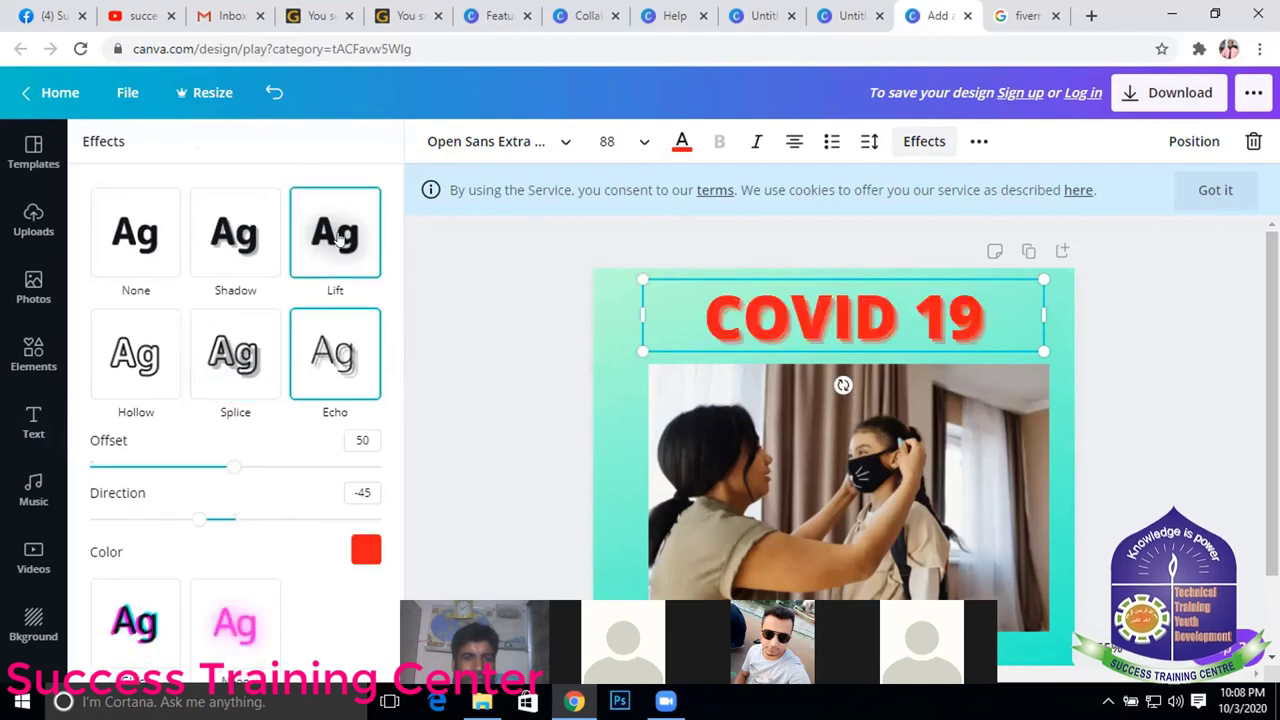
click(335, 232)
click(247, 230)
click(144, 237)
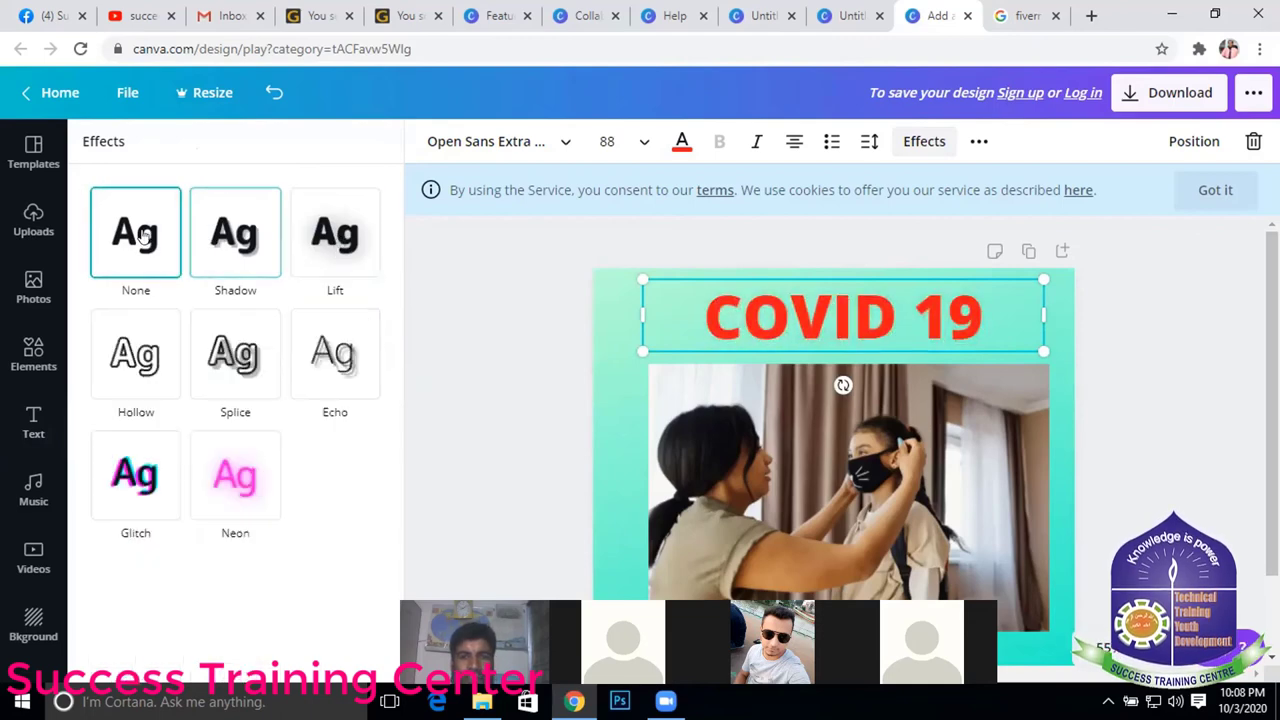
click(165, 450)
click(111, 377)
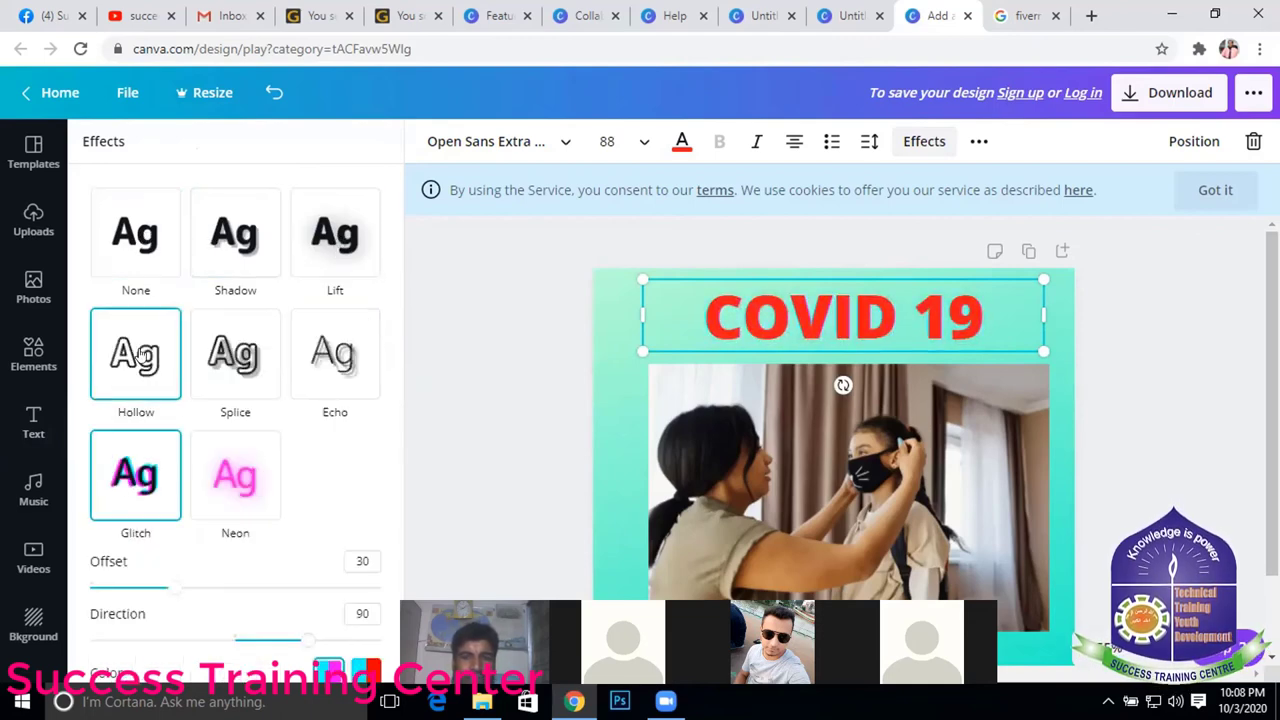
click(338, 352)
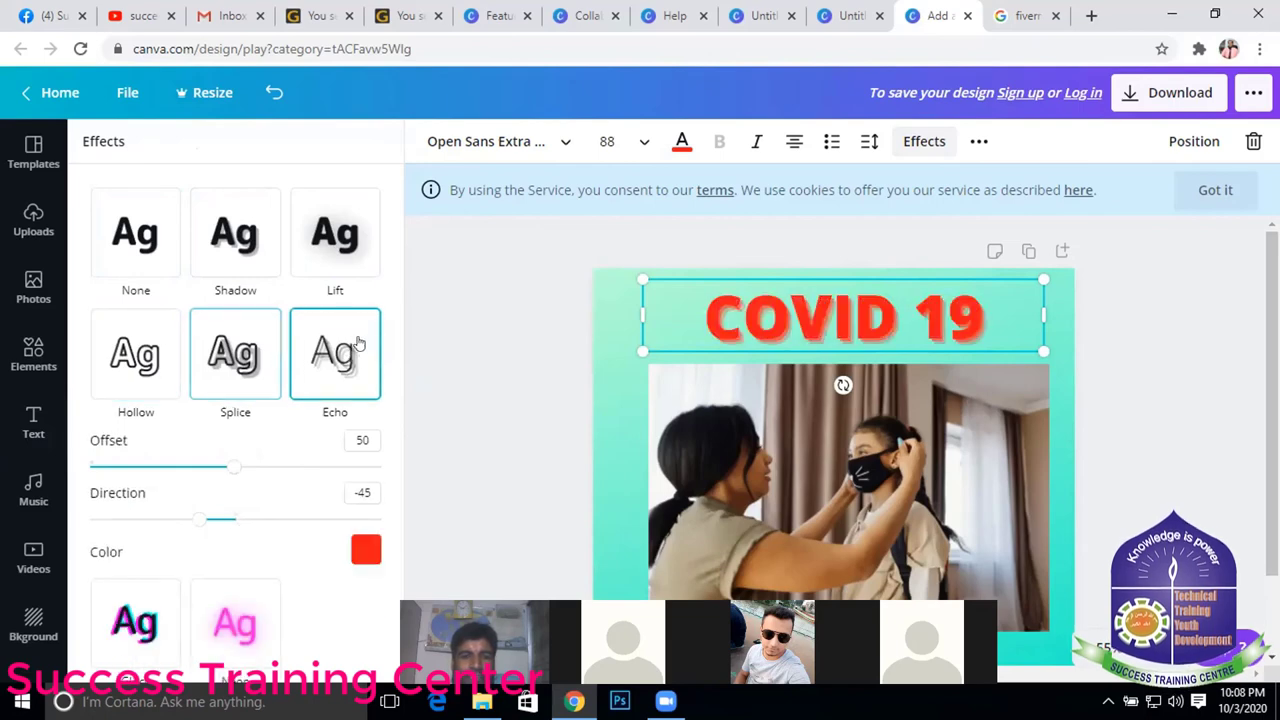
click(329, 250)
click(265, 238)
click(142, 225)
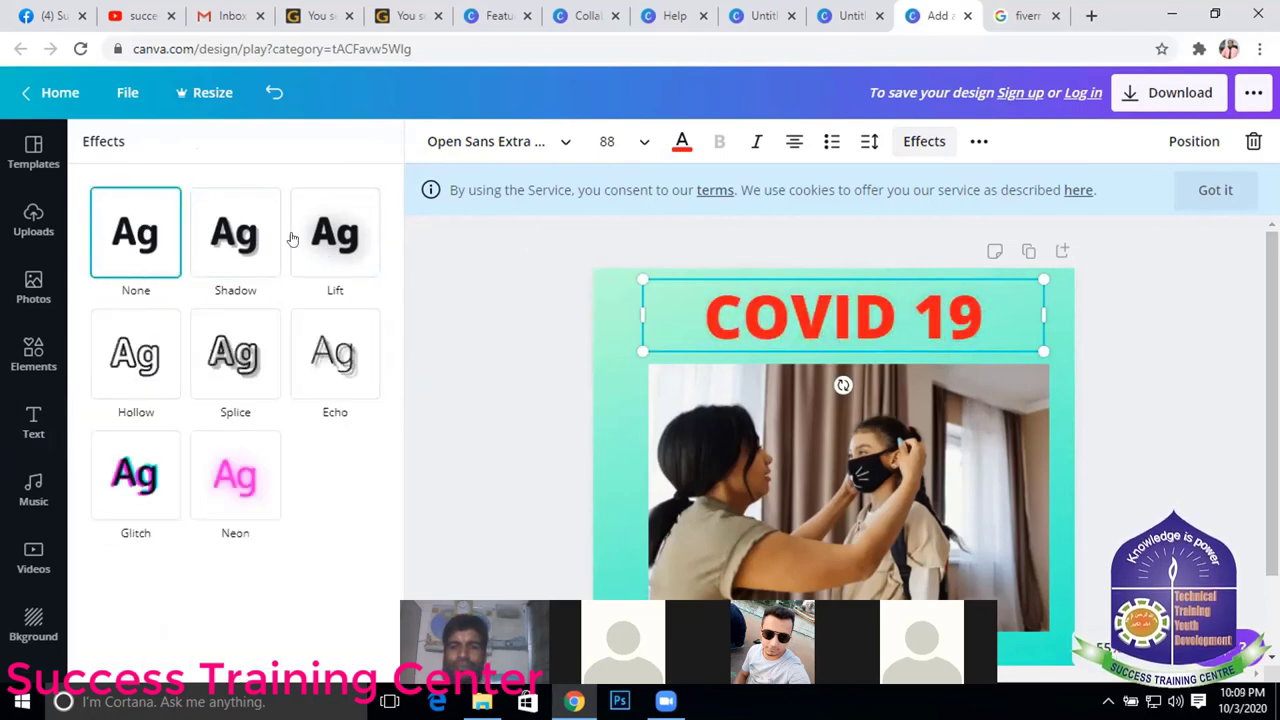
click(330, 235)
- Apply a Shadow effect with offset 56, direction -34 and transparency 55
click(222, 231)
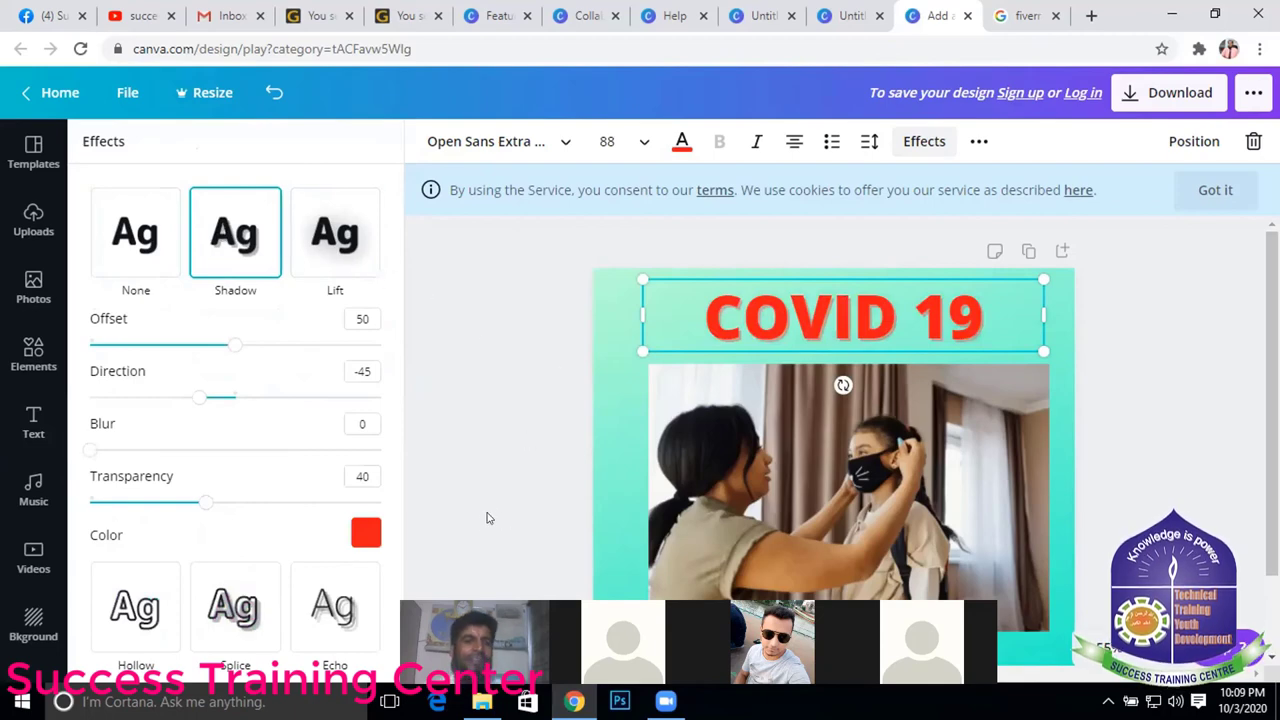
mouse_move(201, 397)
mouse_down()
mouse_move(239, 416)
mouse_move(205, 400)
mouse_up()
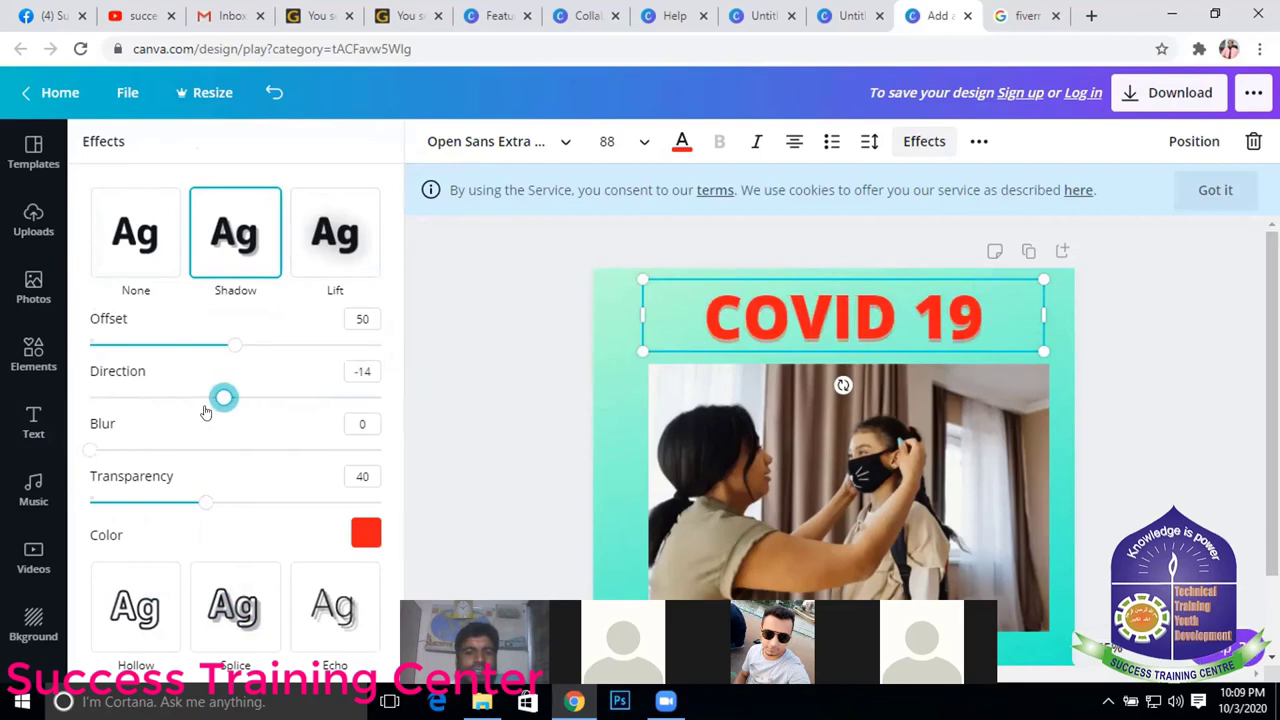
drag(233, 344, 248, 357)
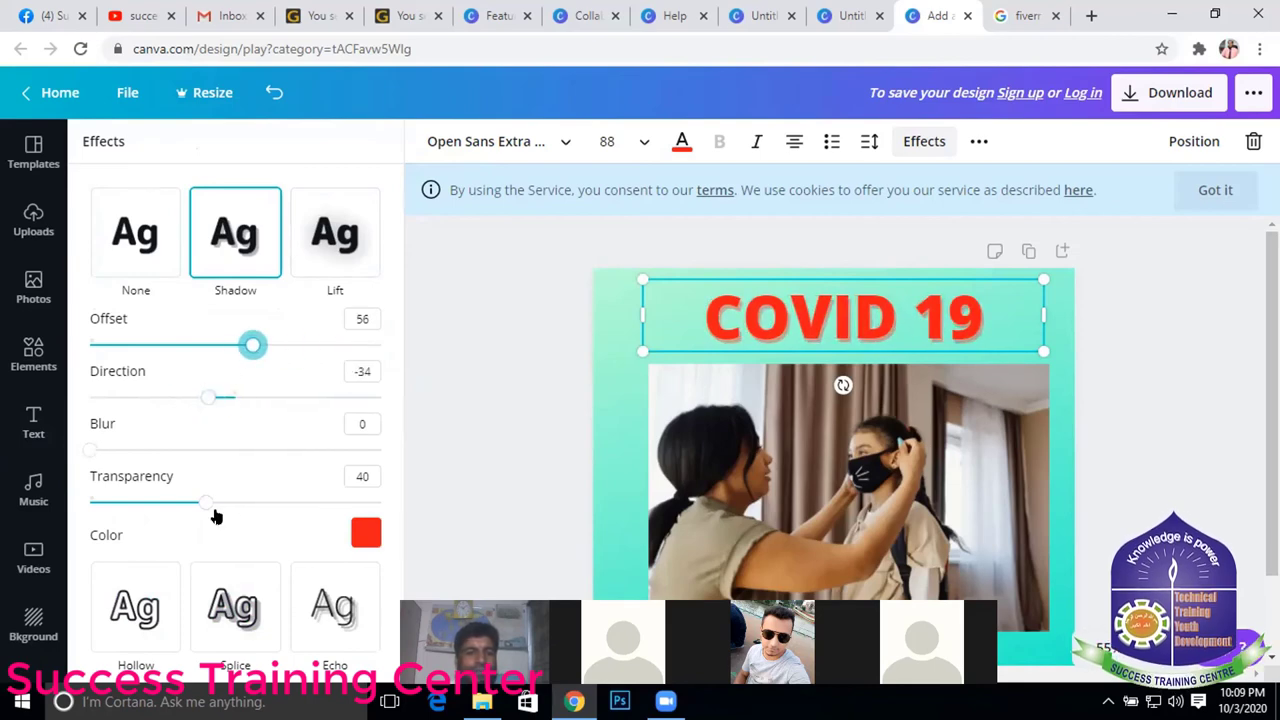
drag(194, 505, 250, 502)
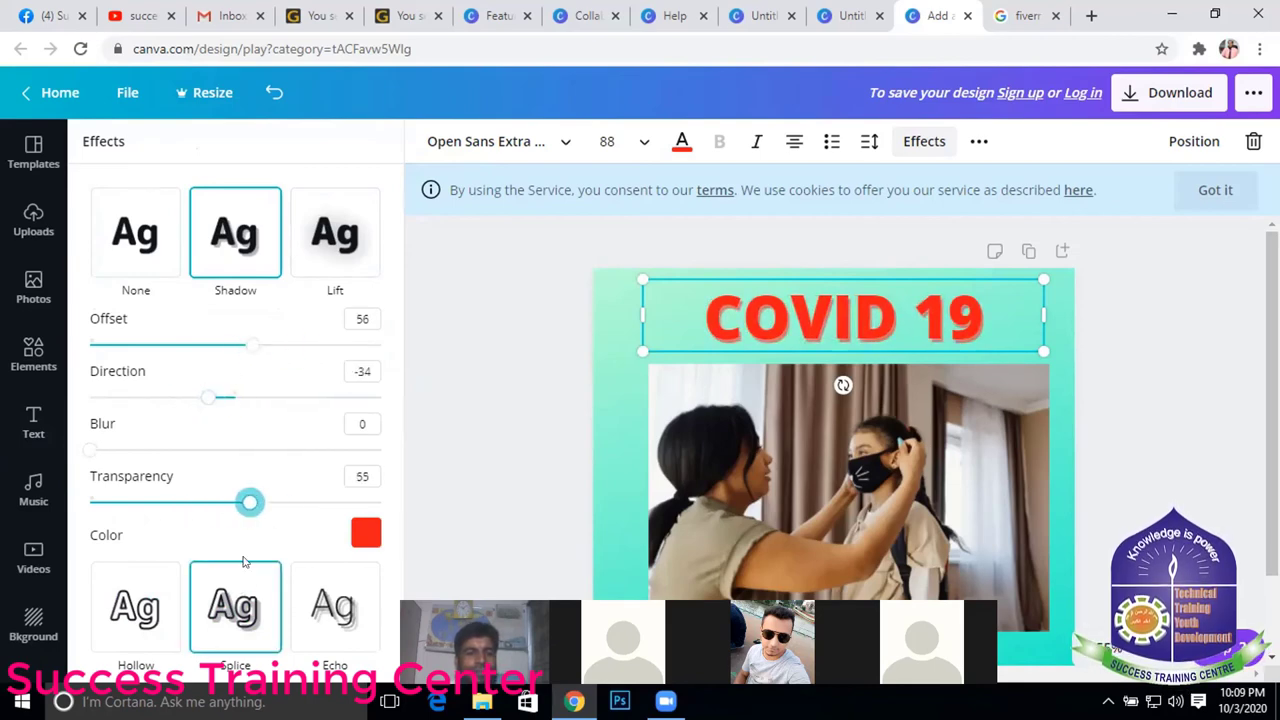
click(543, 443)
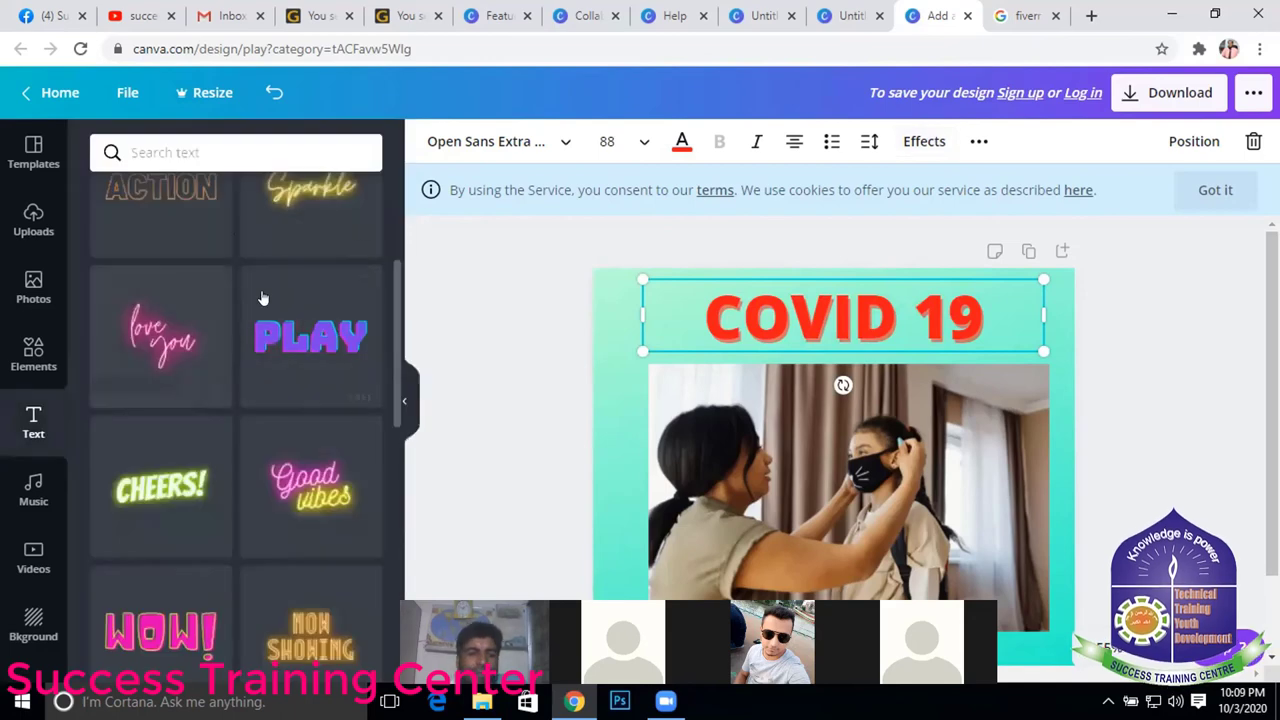
scroll(263, 300, down, 4)
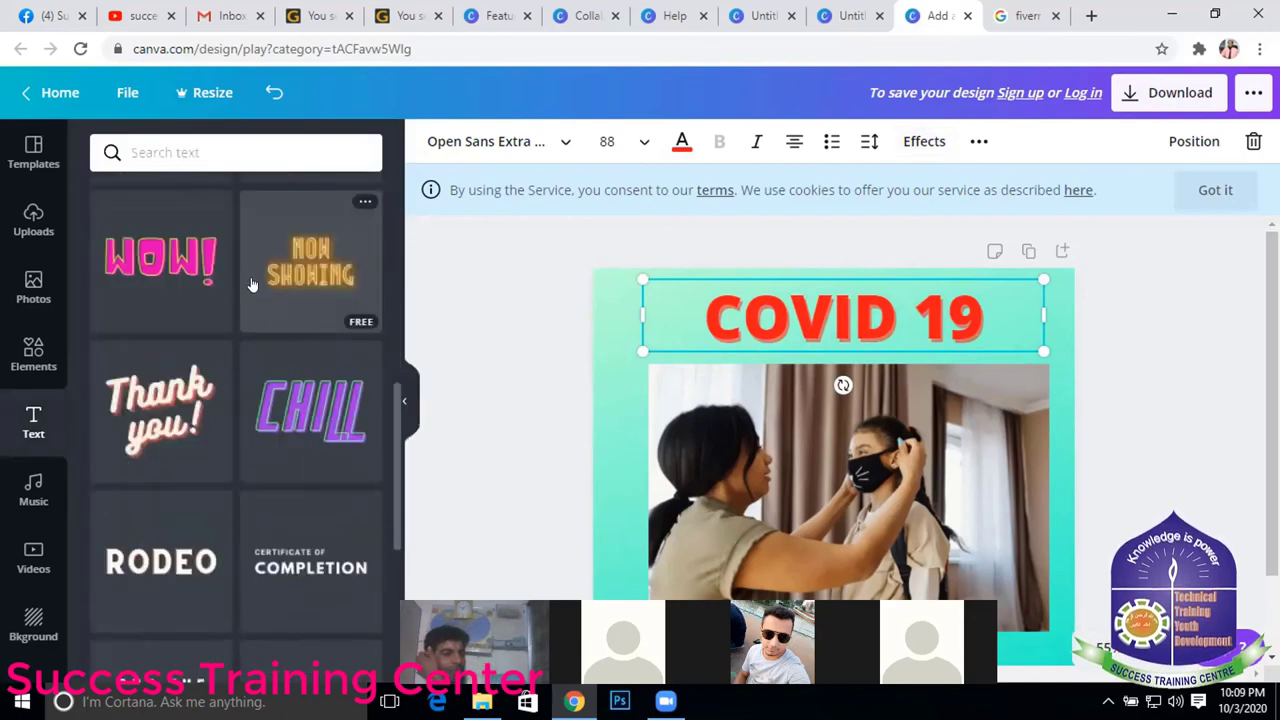
scroll(300, 330, up, 3)
scroll(343, 357, up, 3)
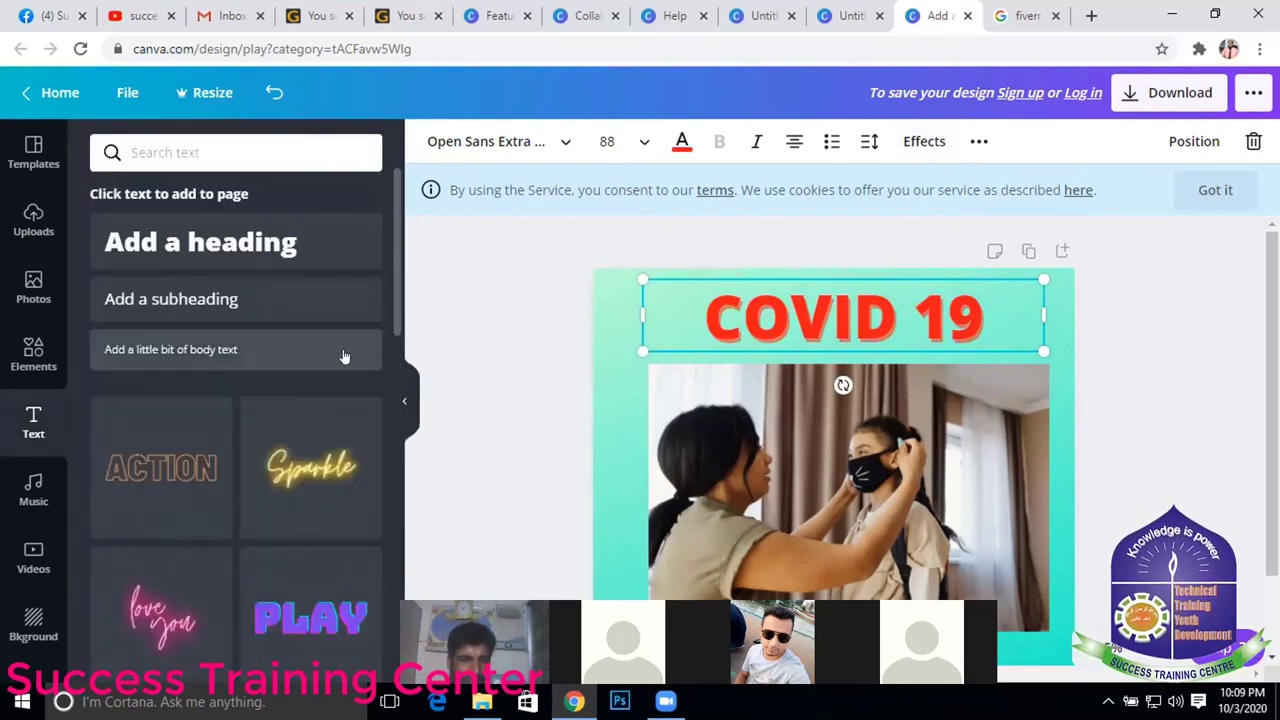
scroll(200, 437, down, 3)
scroll(206, 517, down, 2)
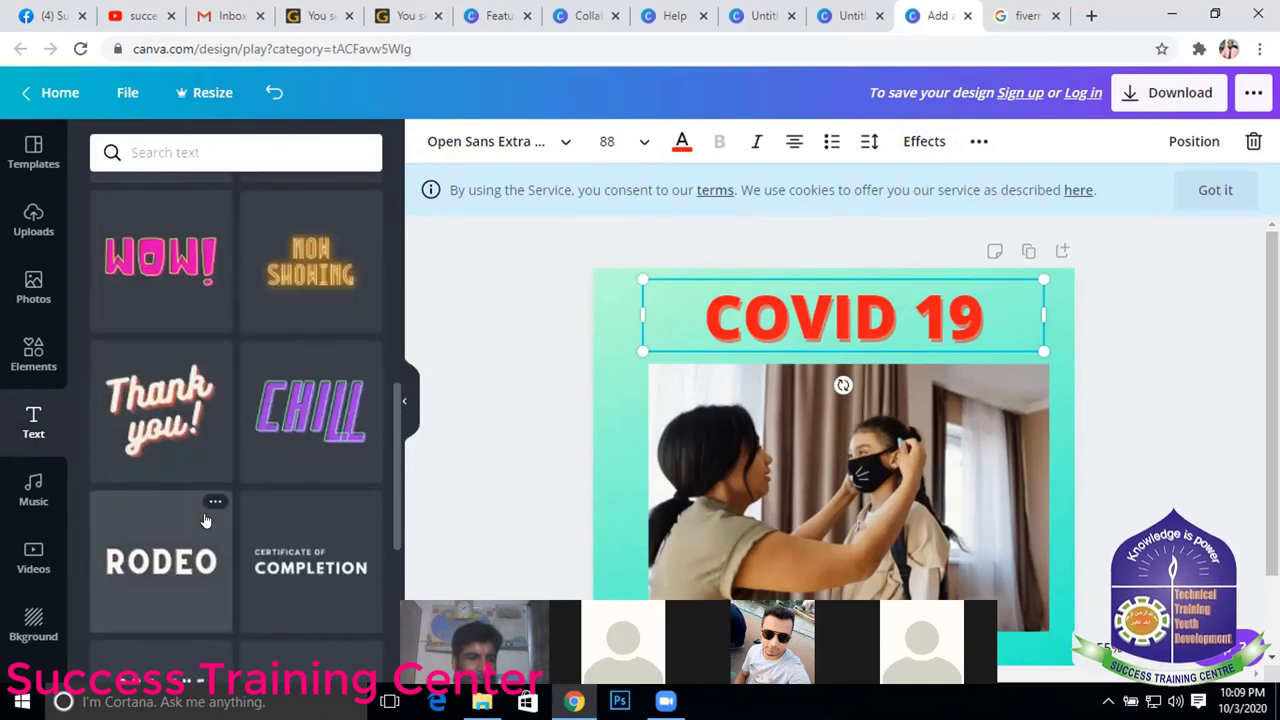
scroll(277, 454, down, 2)
scroll(275, 447, down, 3)
scroll(277, 440, down, 2)
scroll(278, 435, down, 3)
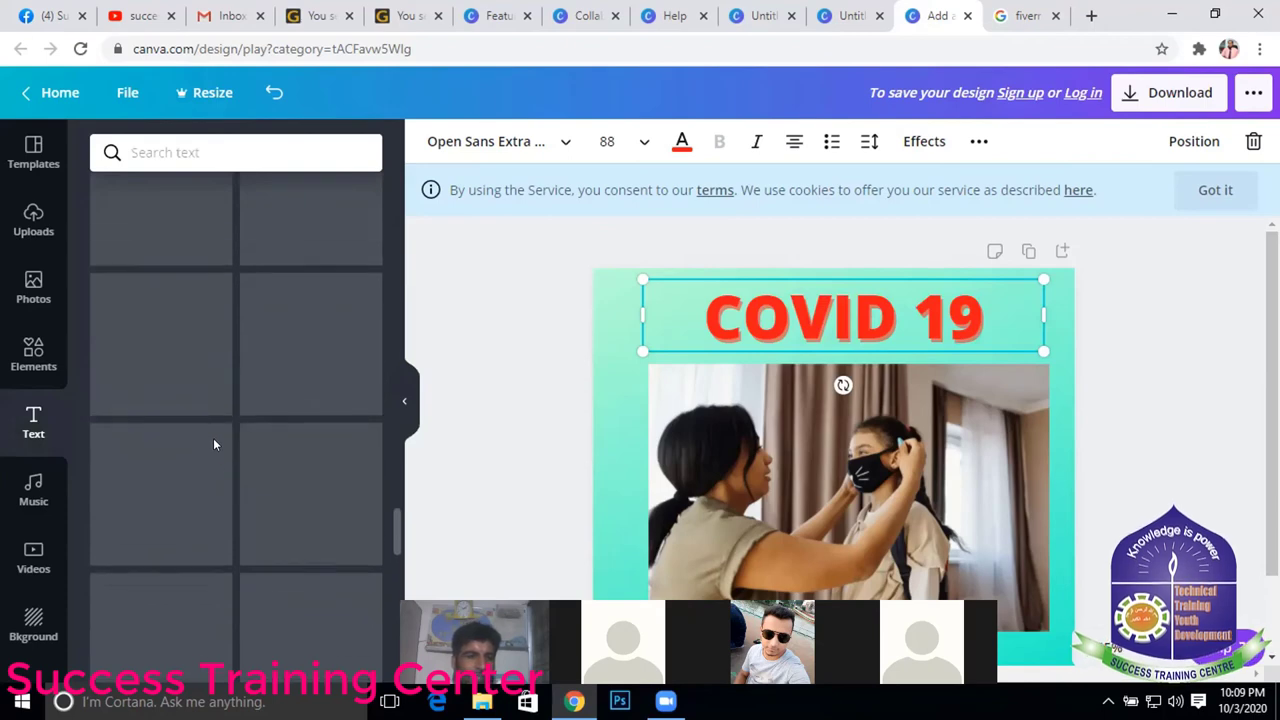
scroll(169, 320, up, 5)
scroll(186, 210, up, 3)
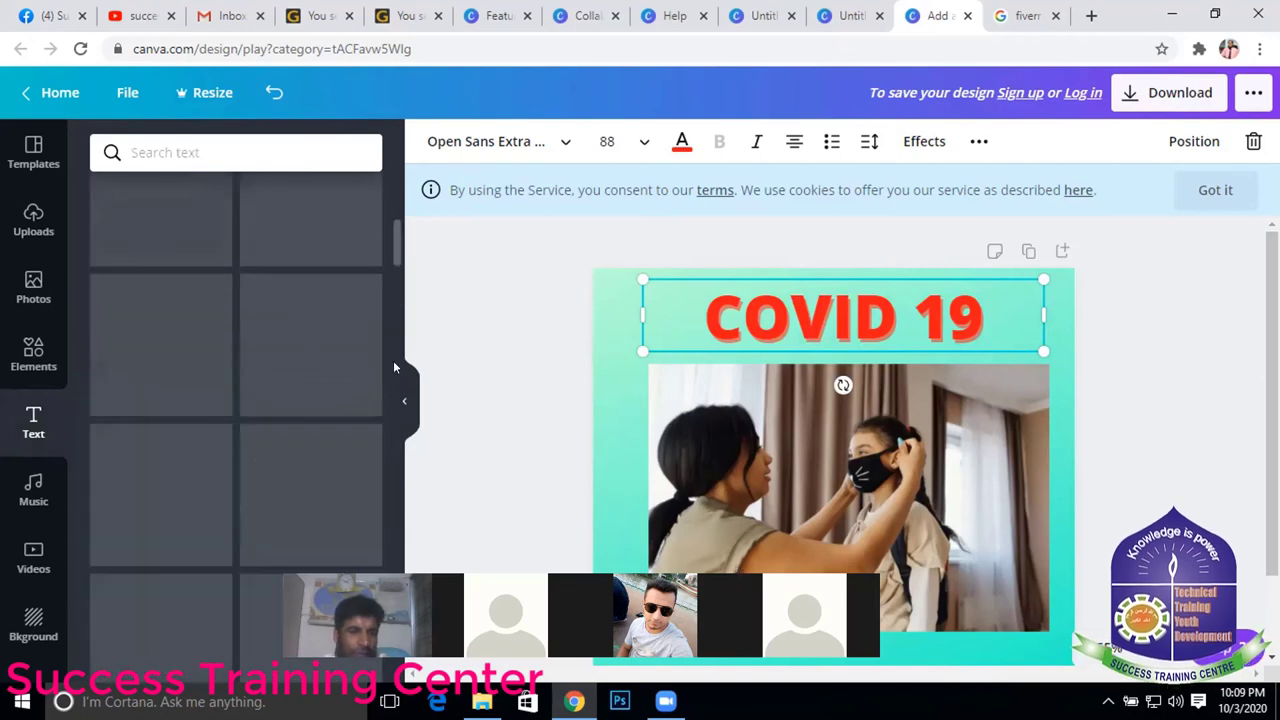
click(854, 548)
click(655, 296)
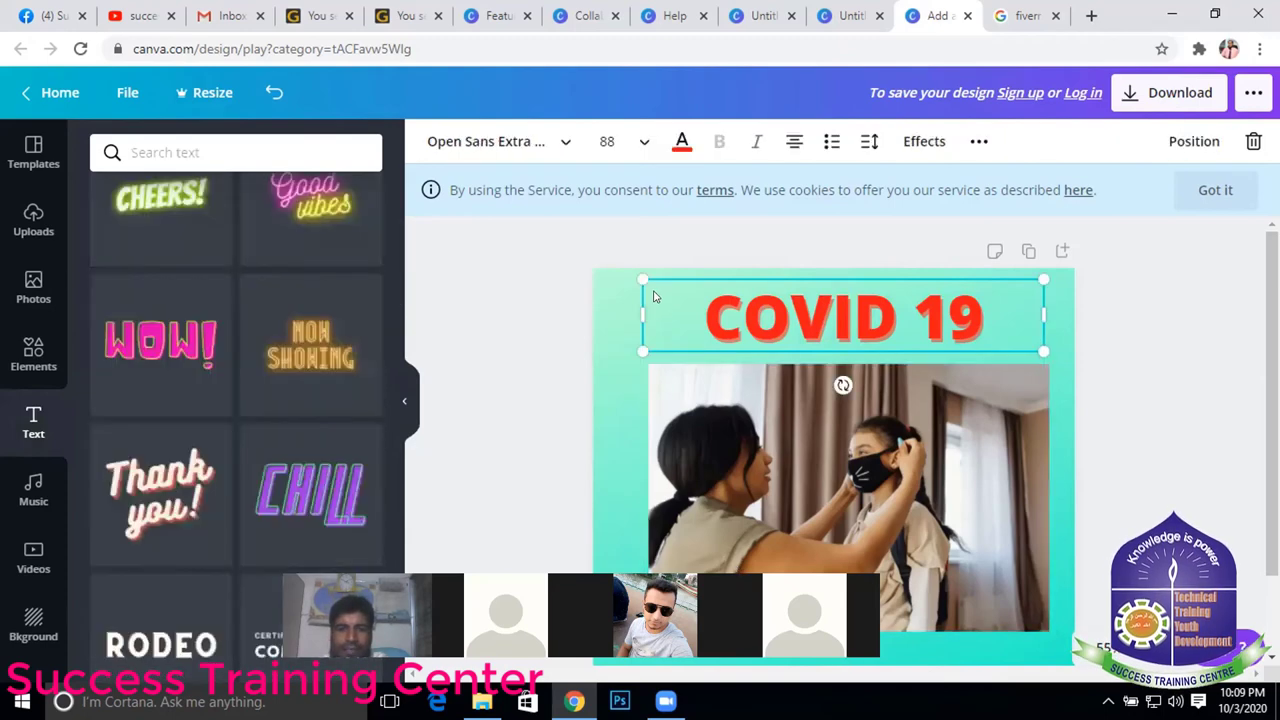
- Swap the teal gradient for the white background swatch, then select the mask-fitting photo
click(33, 622)
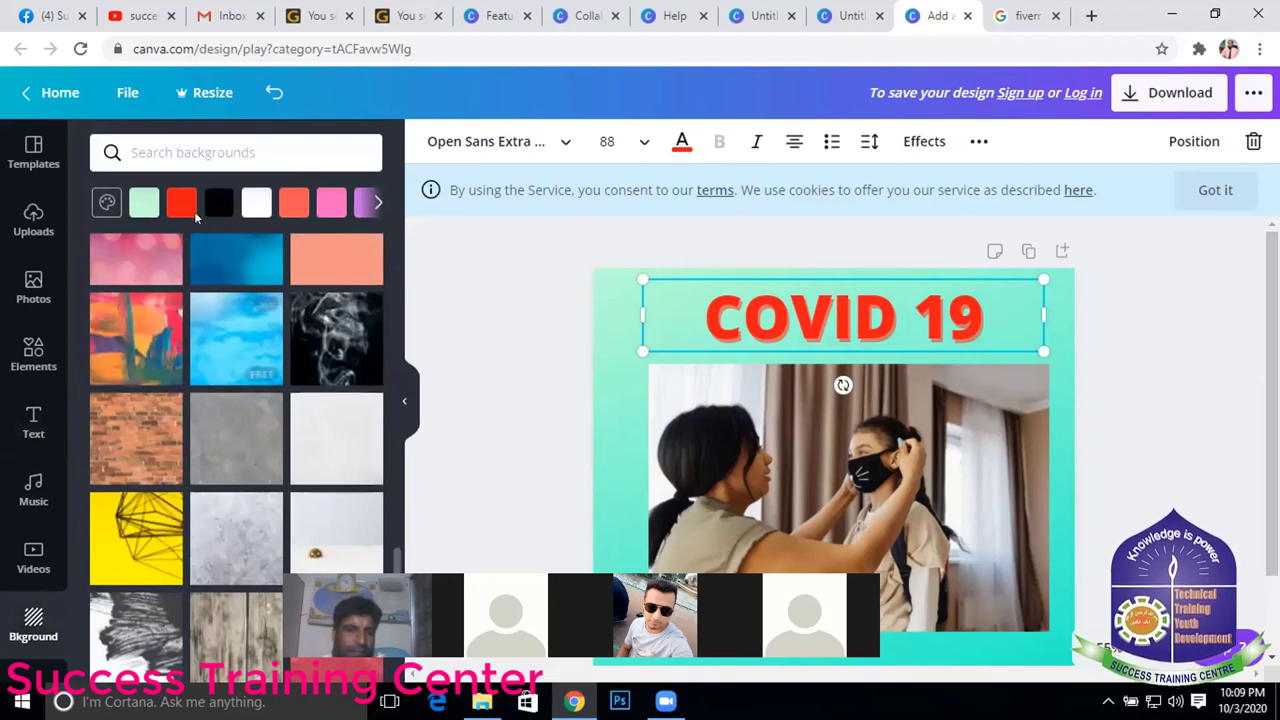
click(257, 203)
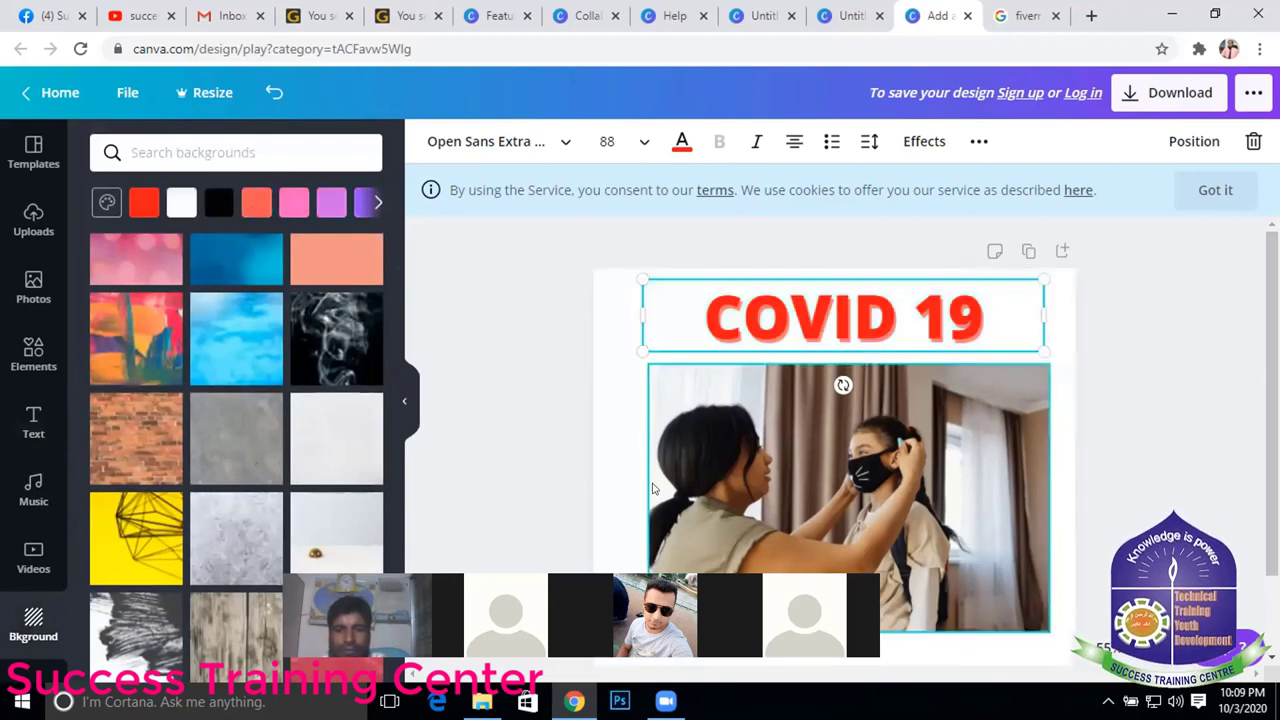
click(618, 476)
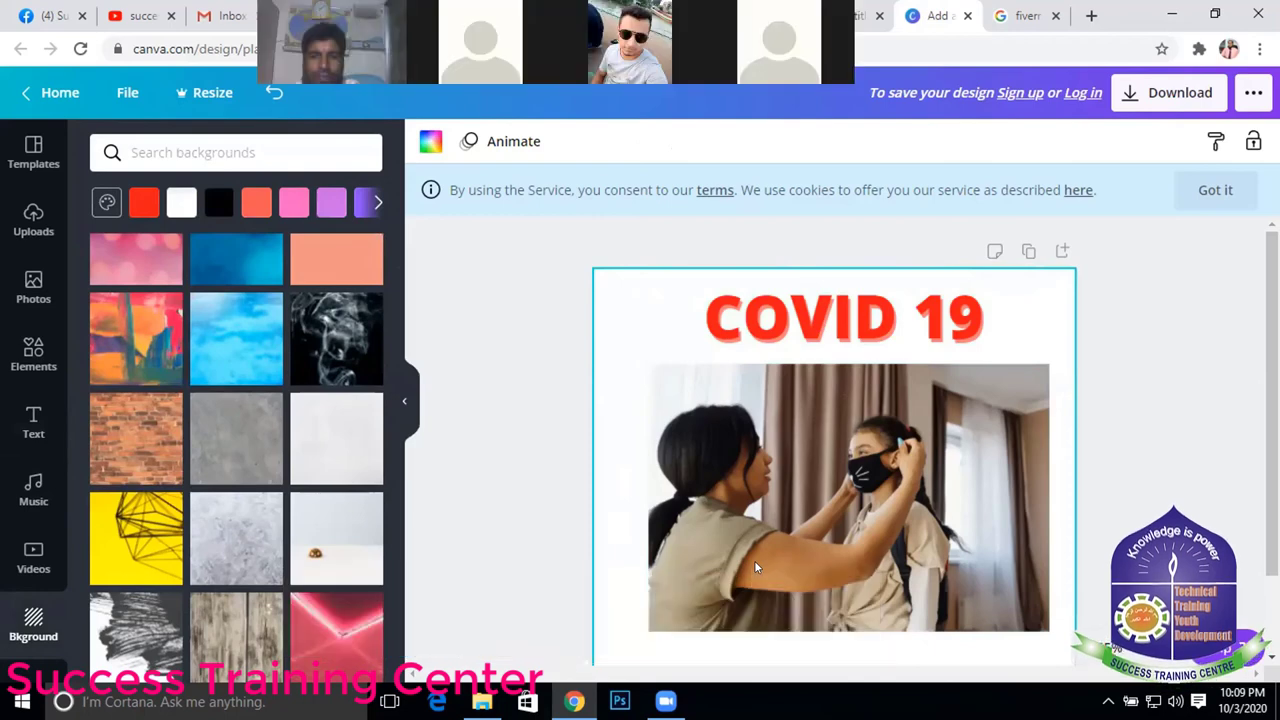
click(754, 567)
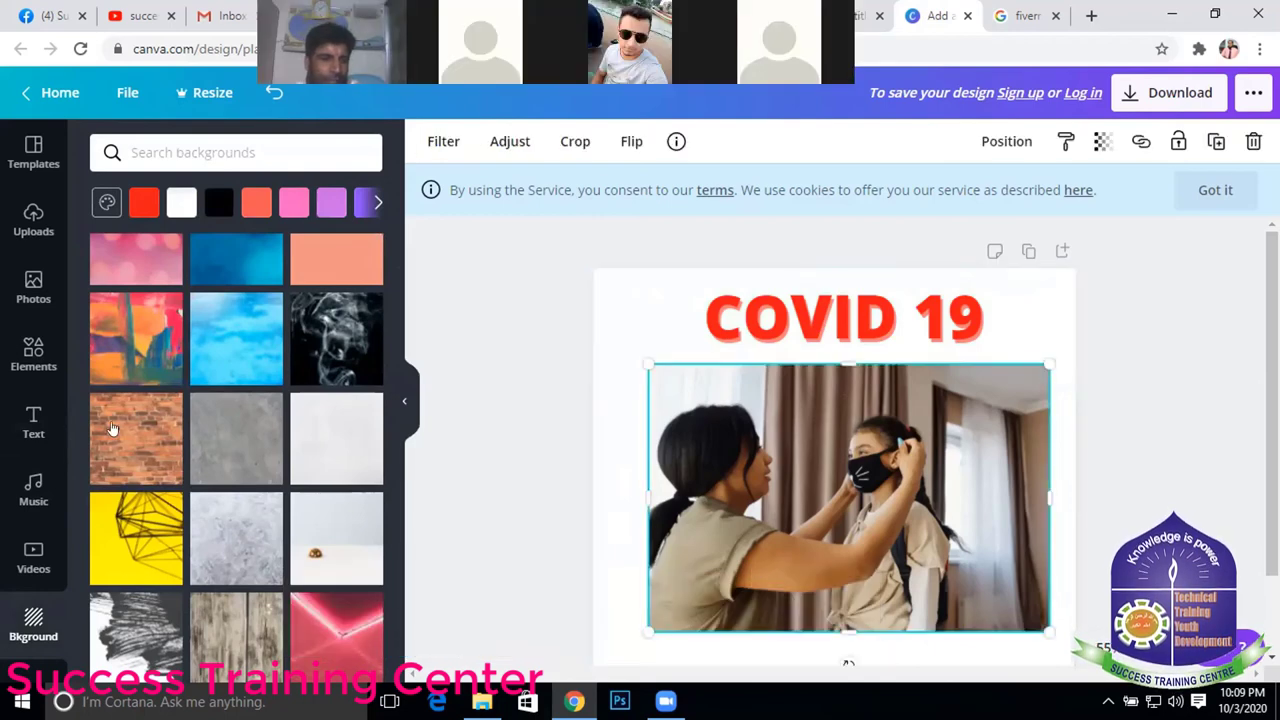
scroll(236, 300, up, 1)
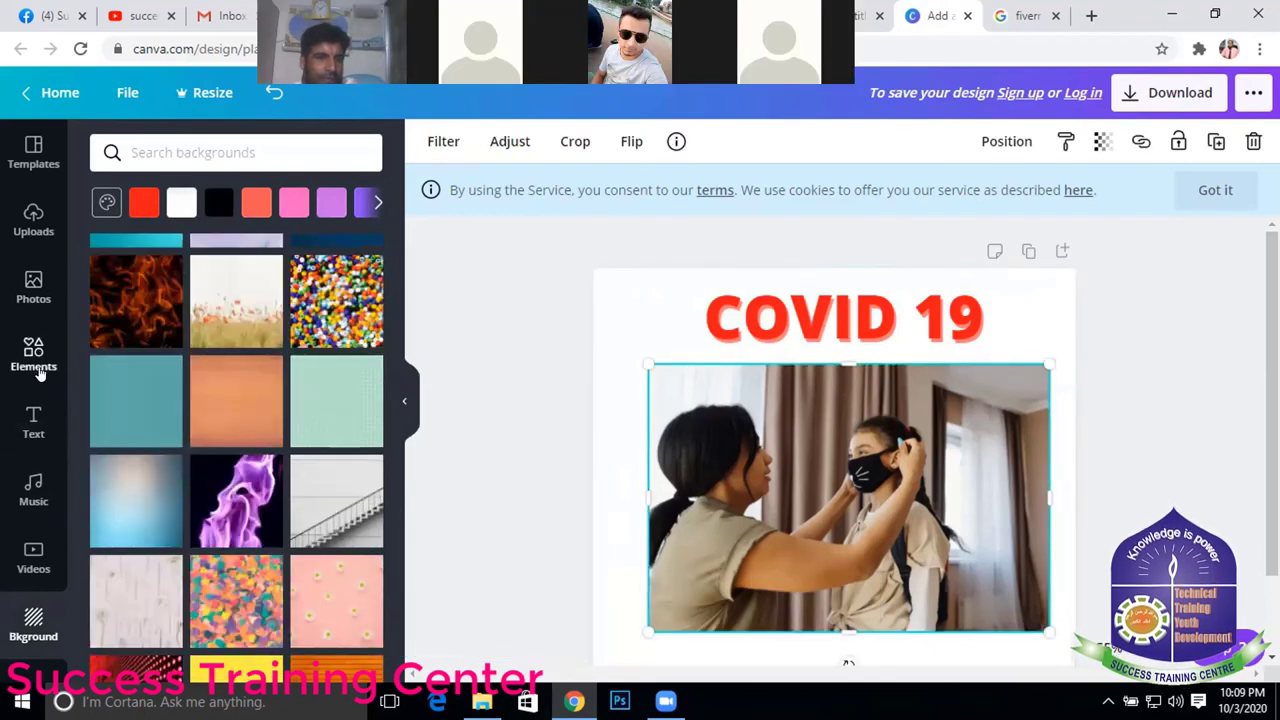
- Switch from the Photos library to the Elements library and browse it
click(33, 285)
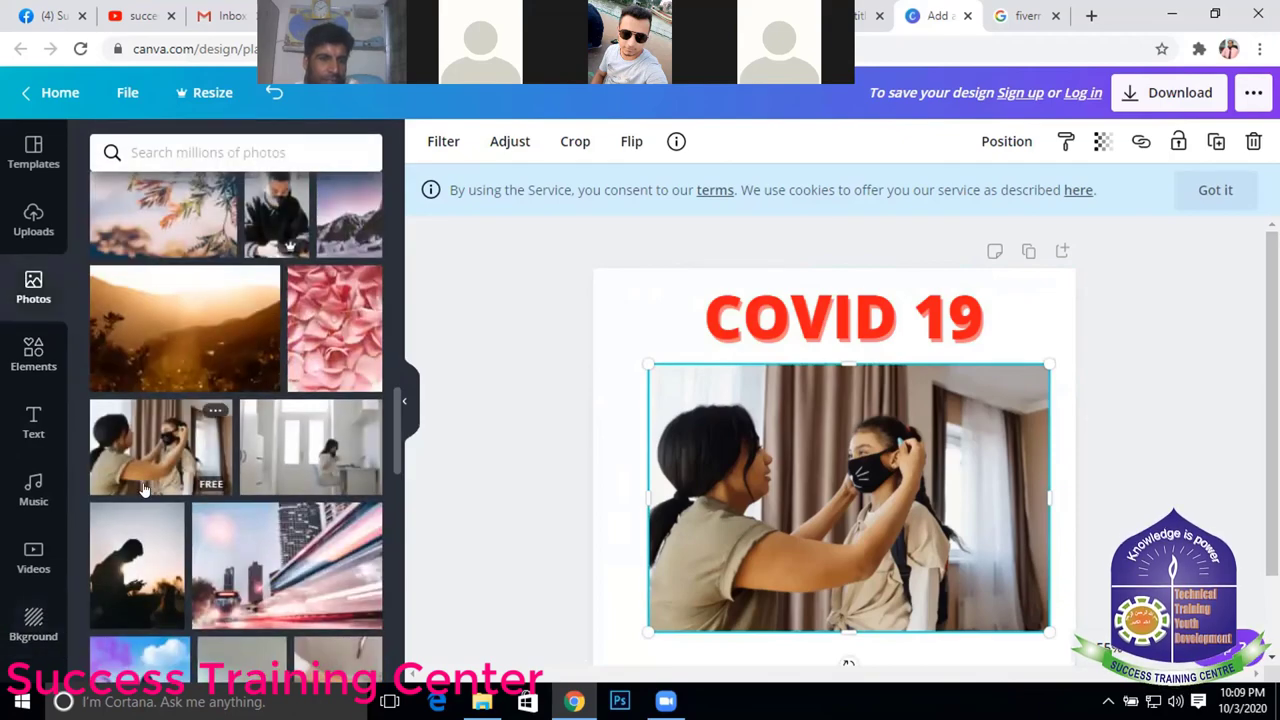
scroll(200, 450, up, 5)
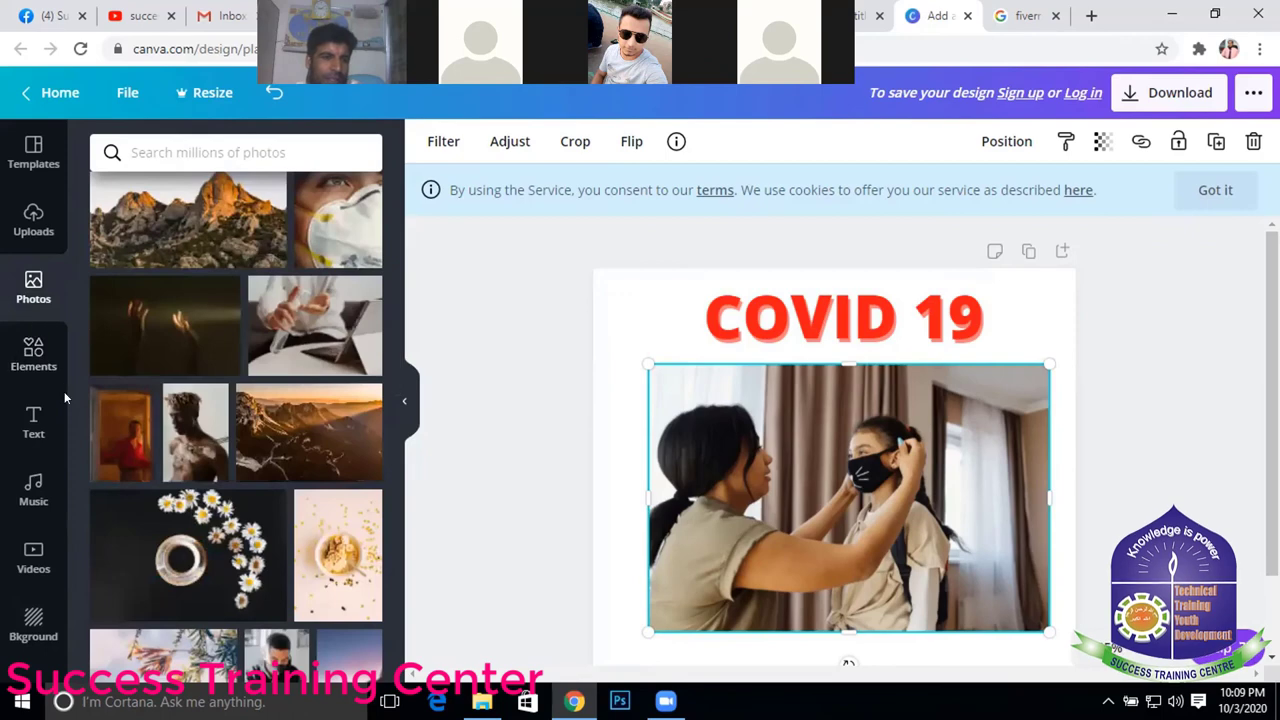
click(54, 345)
scroll(141, 533, down, 2)
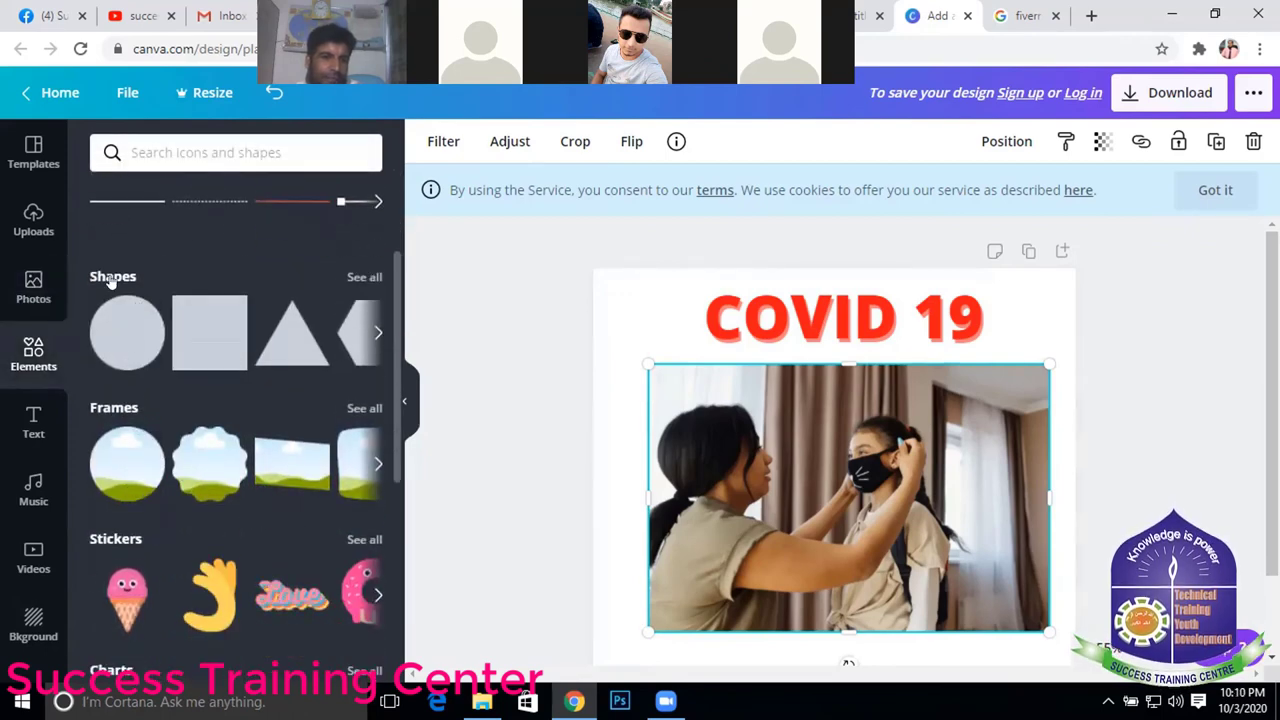
scroll(150, 370, down, 5)
scroll(162, 380, up, 2)
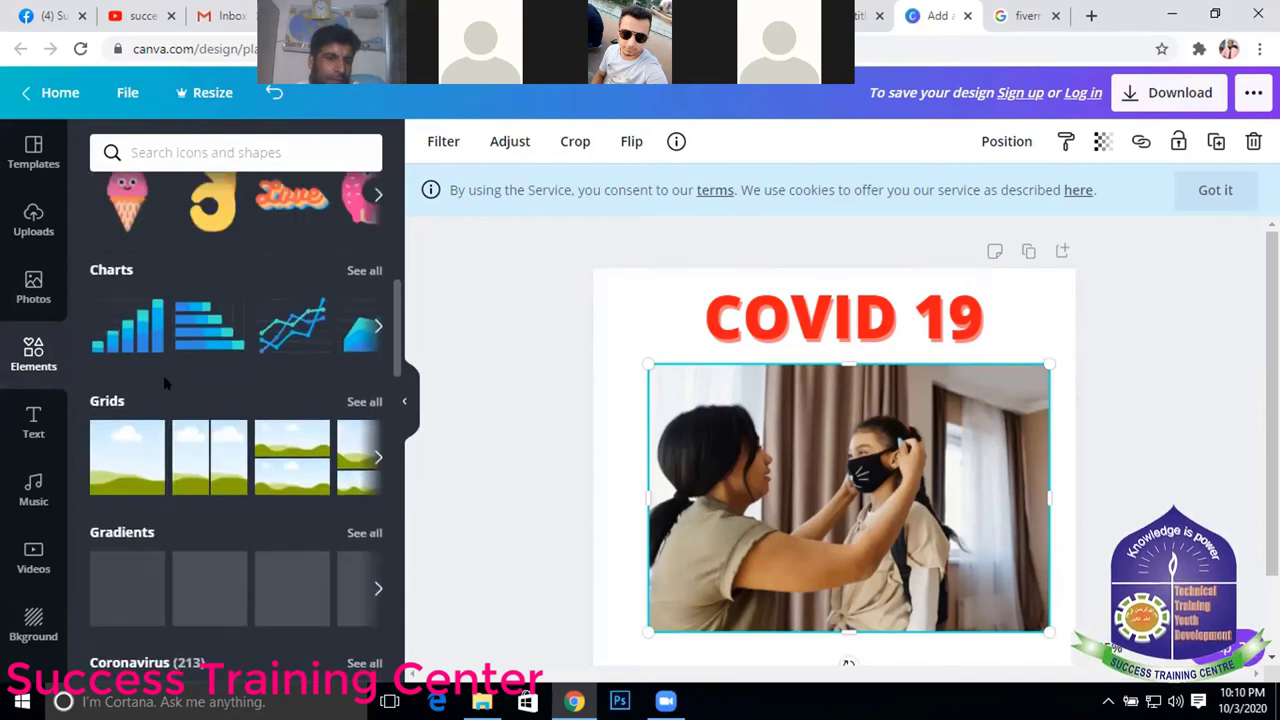
scroll(163, 380, down, 1)
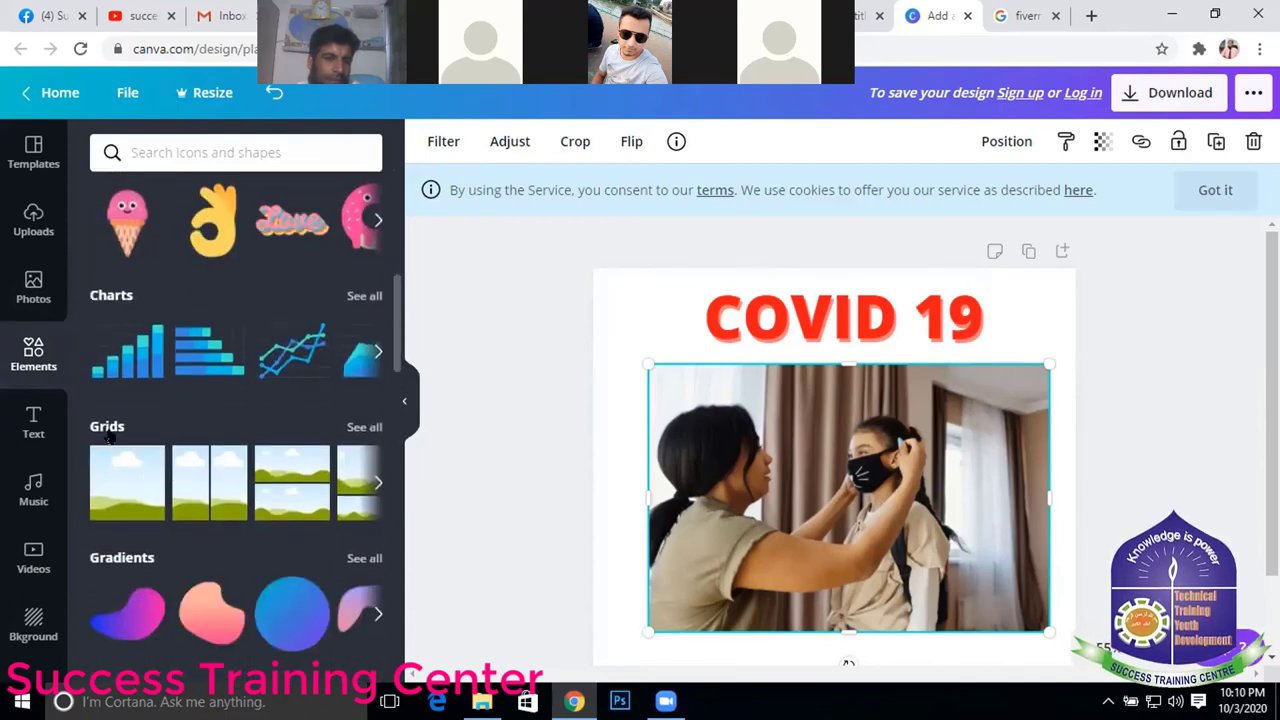
- Page forward through the Grids layouts and scroll the Elements panel
click(373, 485)
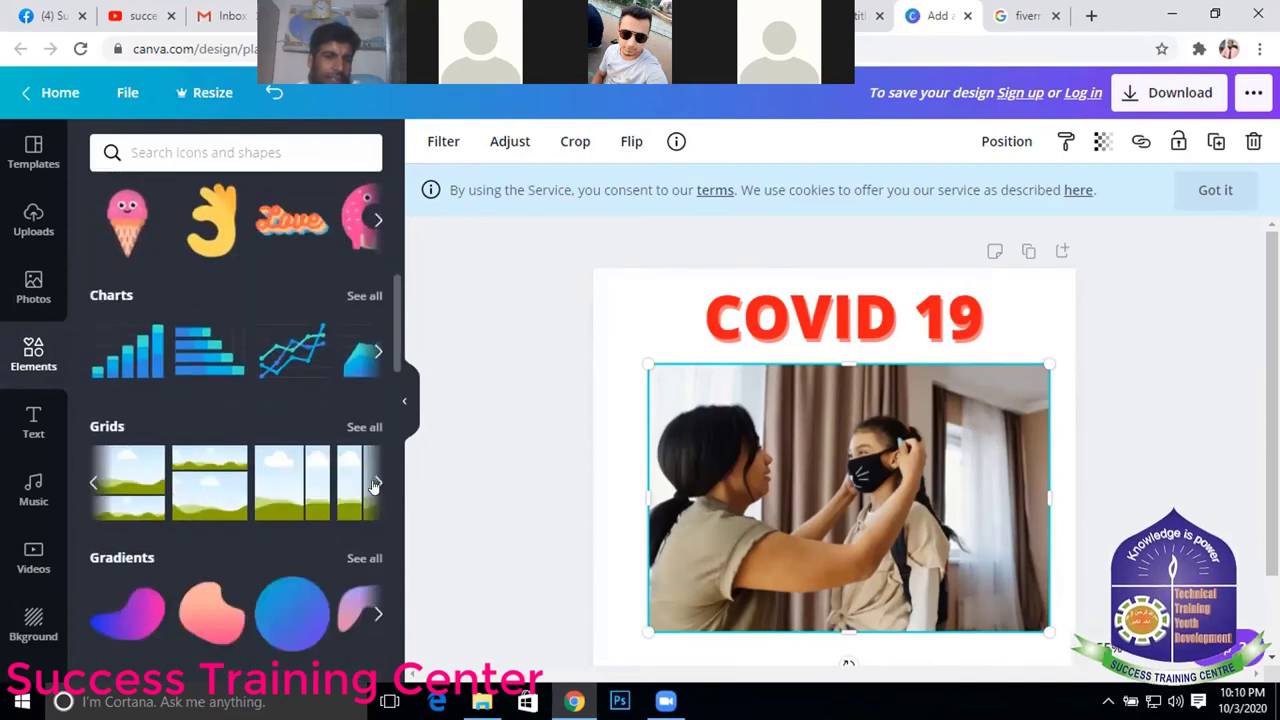
click(374, 480)
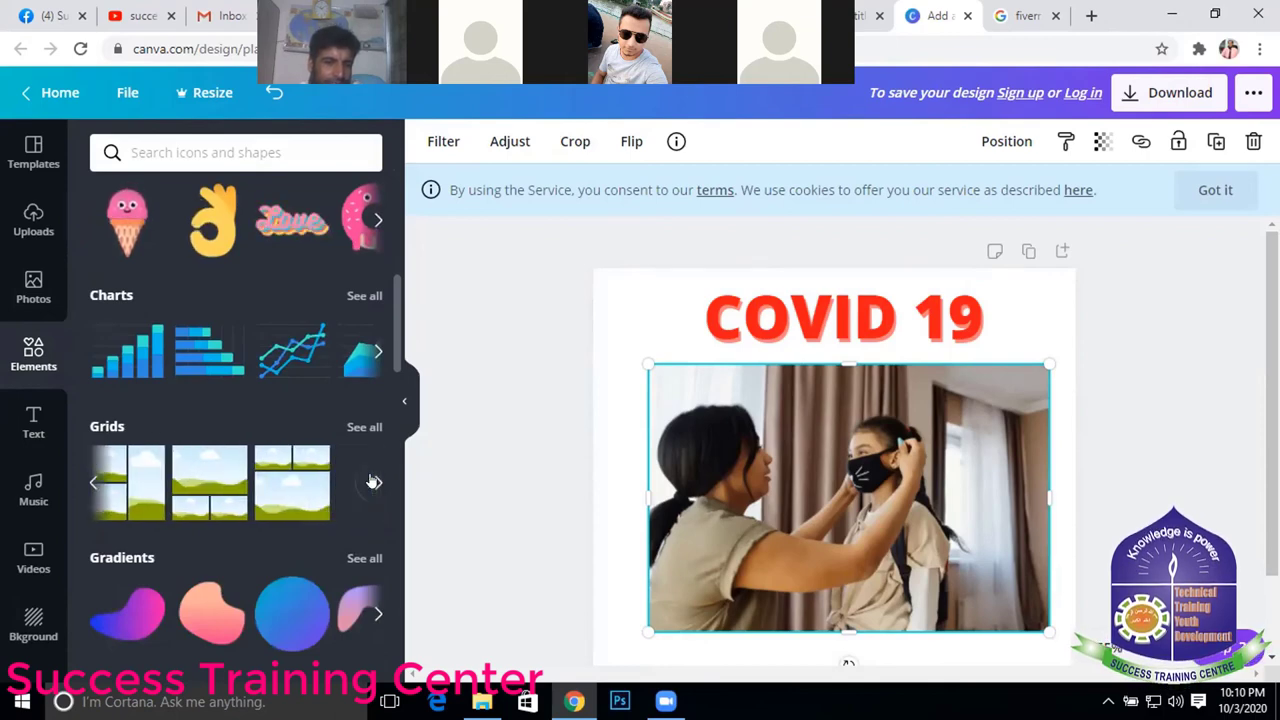
click(374, 476)
scroll(230, 511, down, 3)
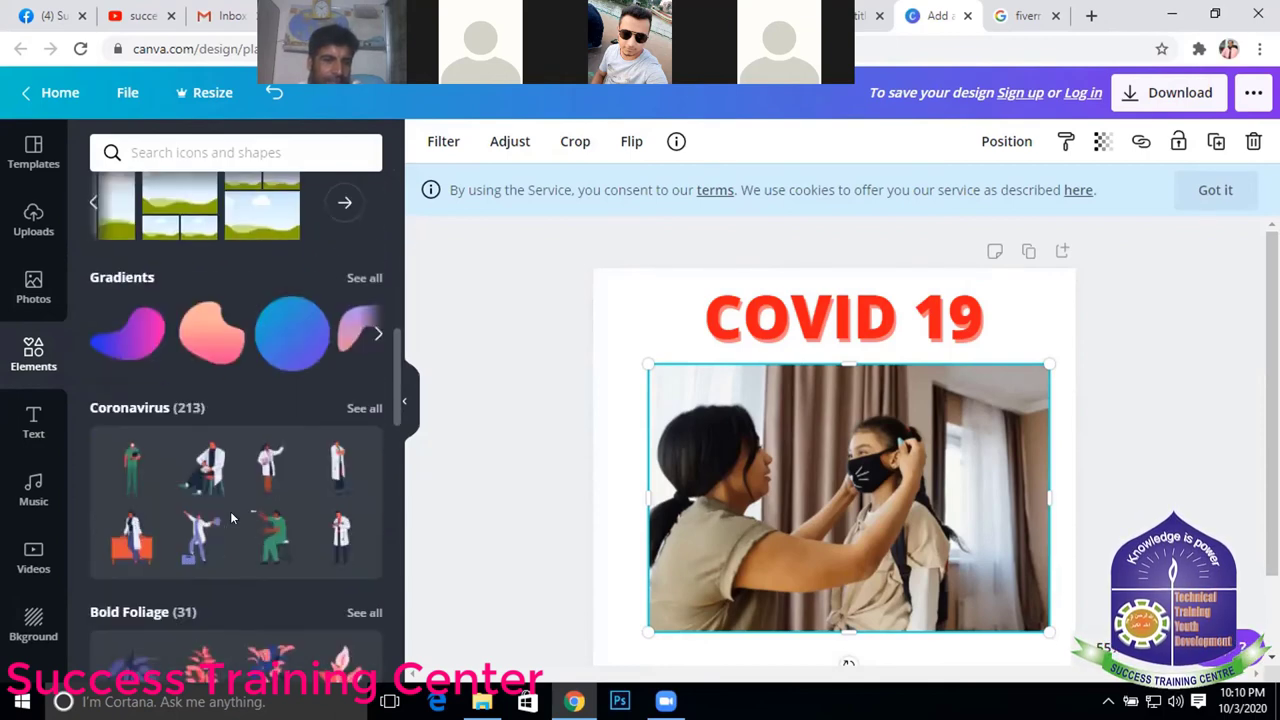
scroll(230, 514, down, 3)
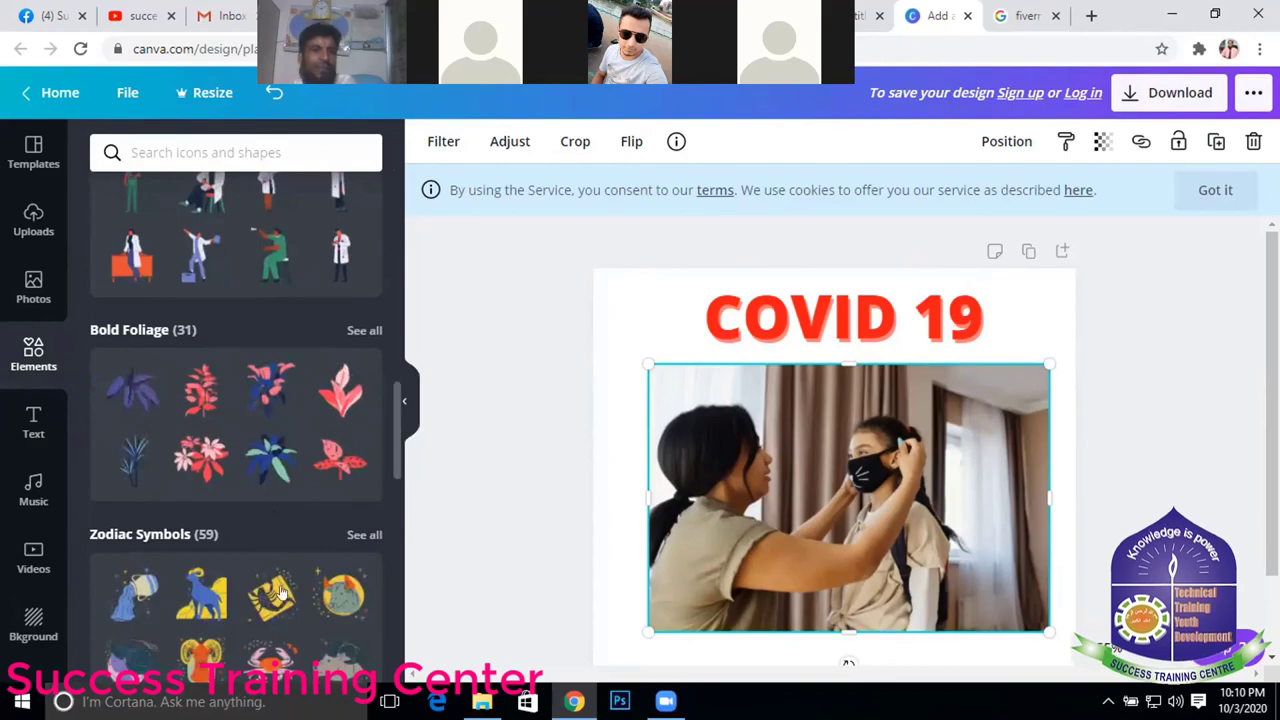
scroll(274, 390, down, 5)
scroll(278, 391, down, 3)
scroll(278, 391, up, 5)
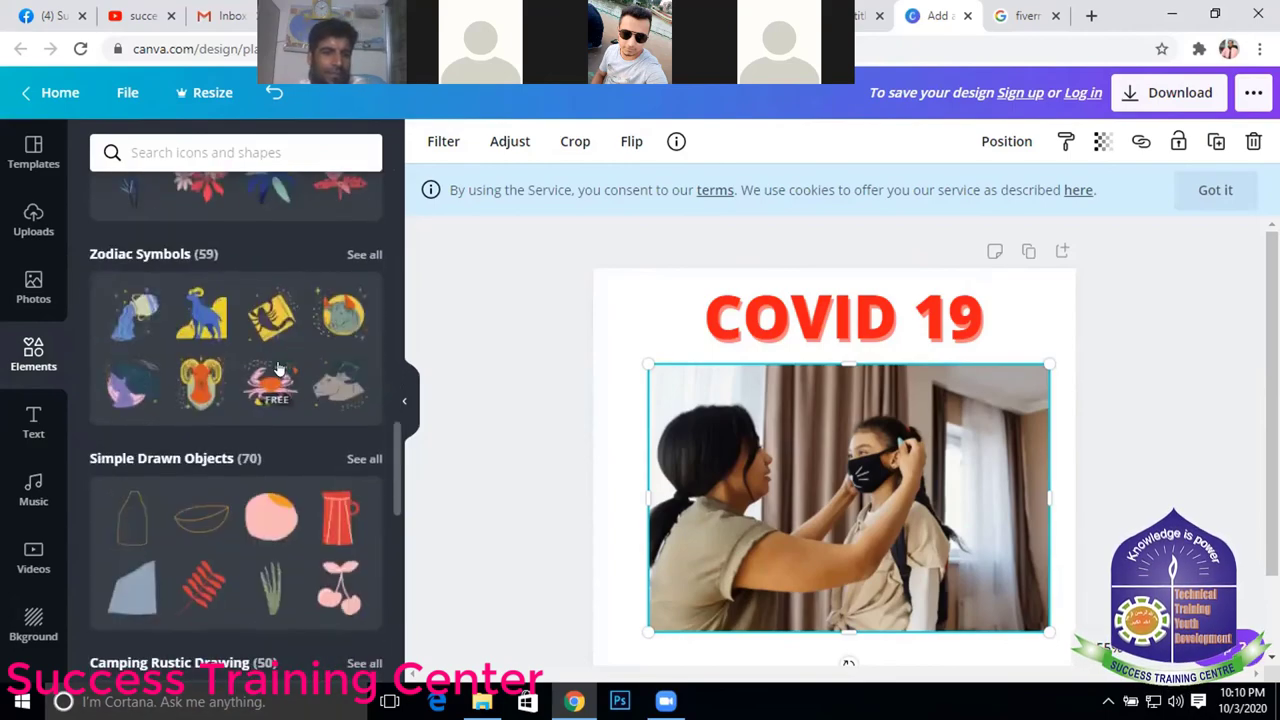
scroll(278, 367, up, 5)
scroll(266, 366, up, 3)
scroll(129, 574, up, 1)
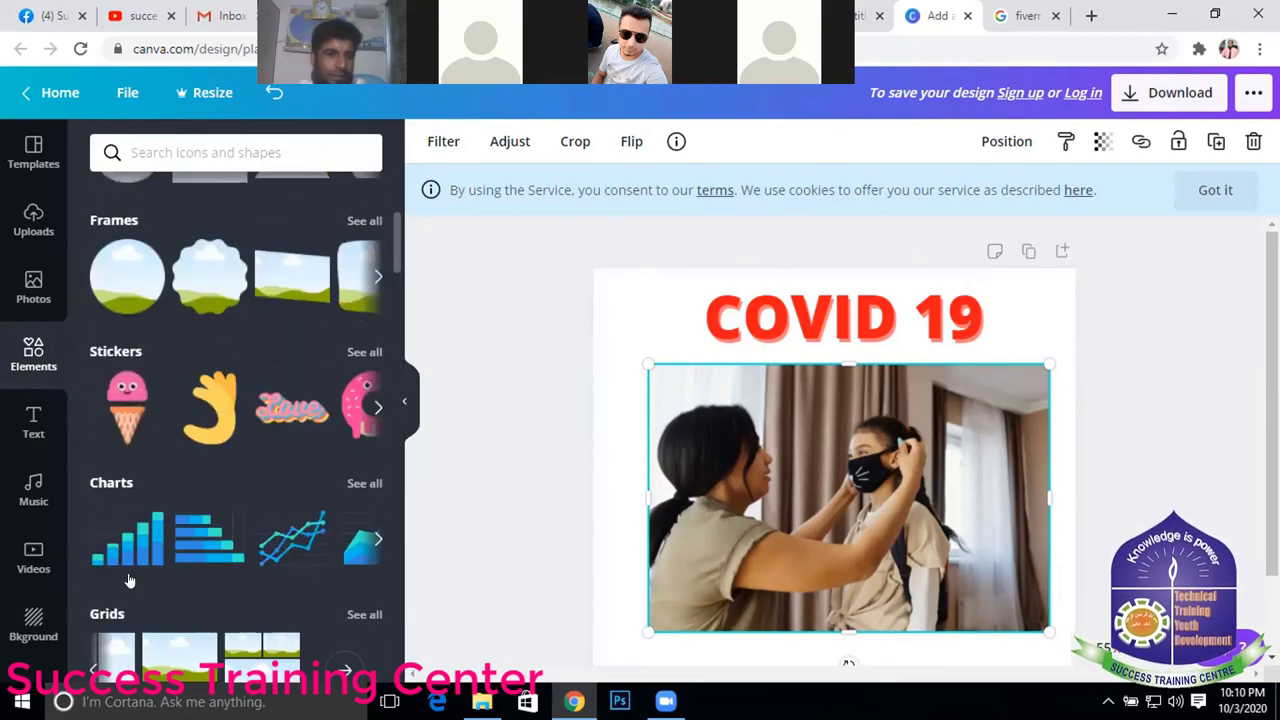
scroll(124, 605, down, 1)
scroll(124, 606, down, 1)
- Page back to the first grid, apply the landscape grid, then remove it
click(95, 485)
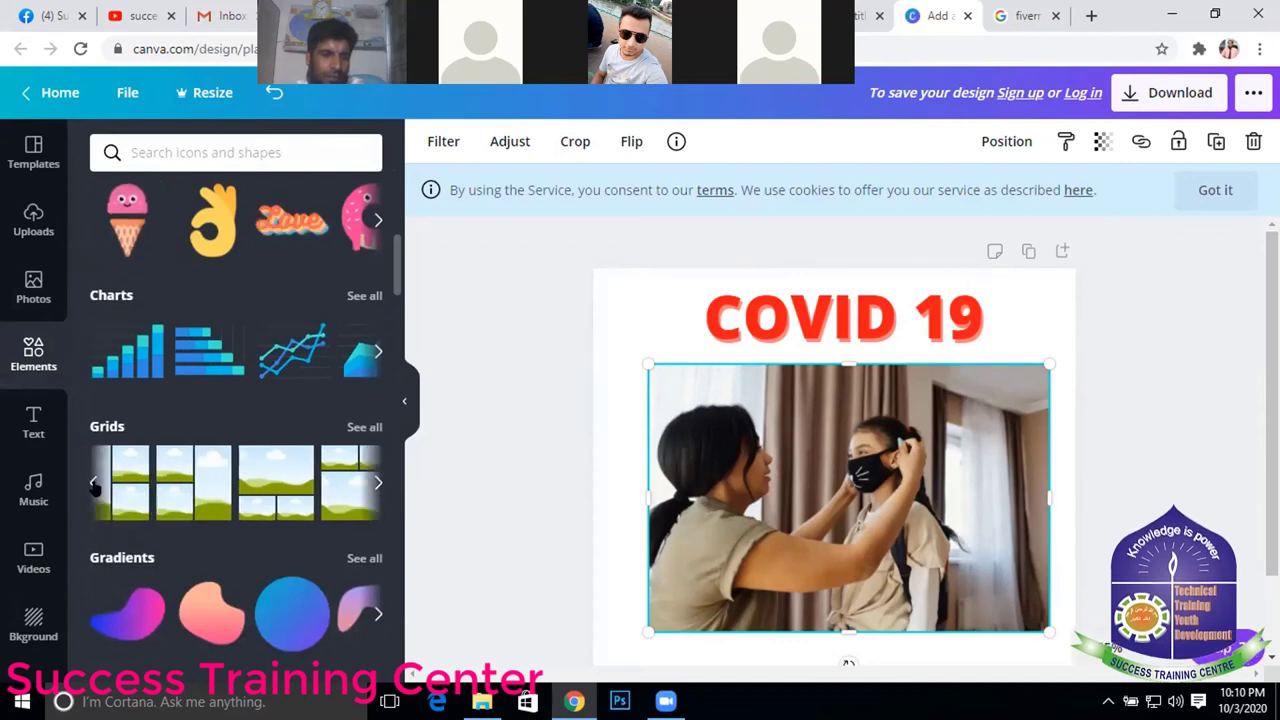
click(95, 485)
click(95, 485)
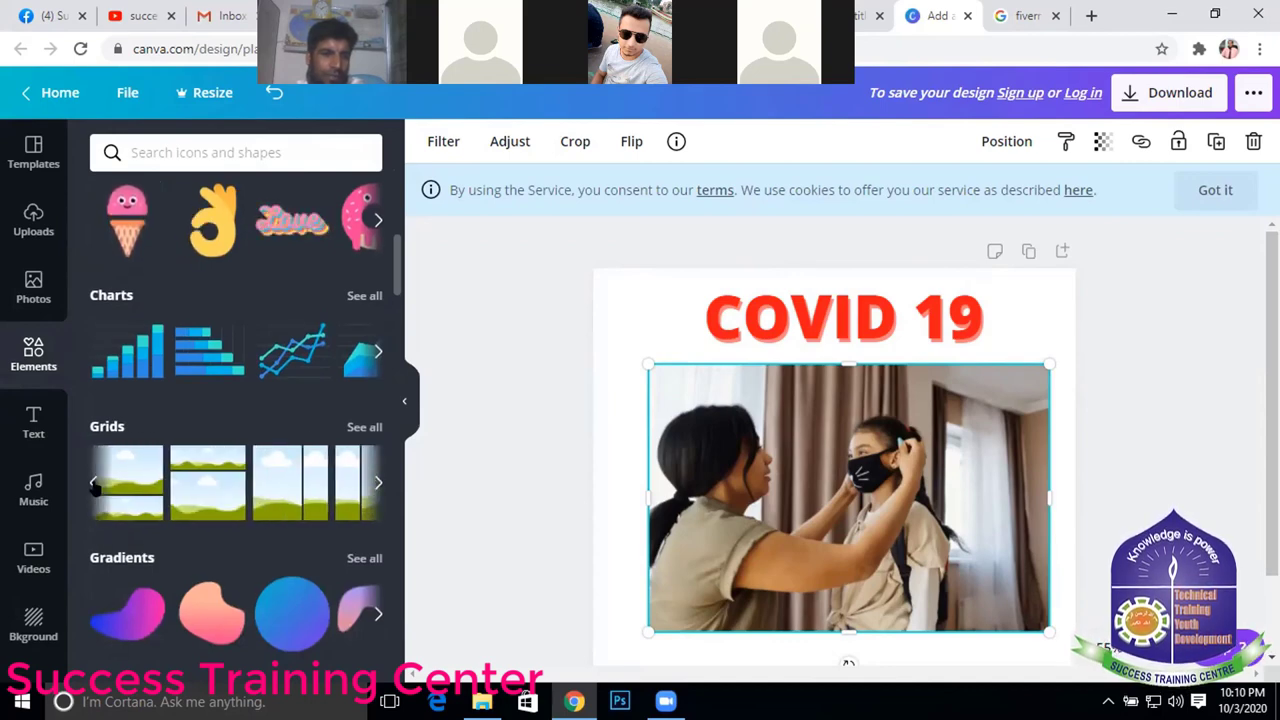
click(95, 485)
click(95, 485)
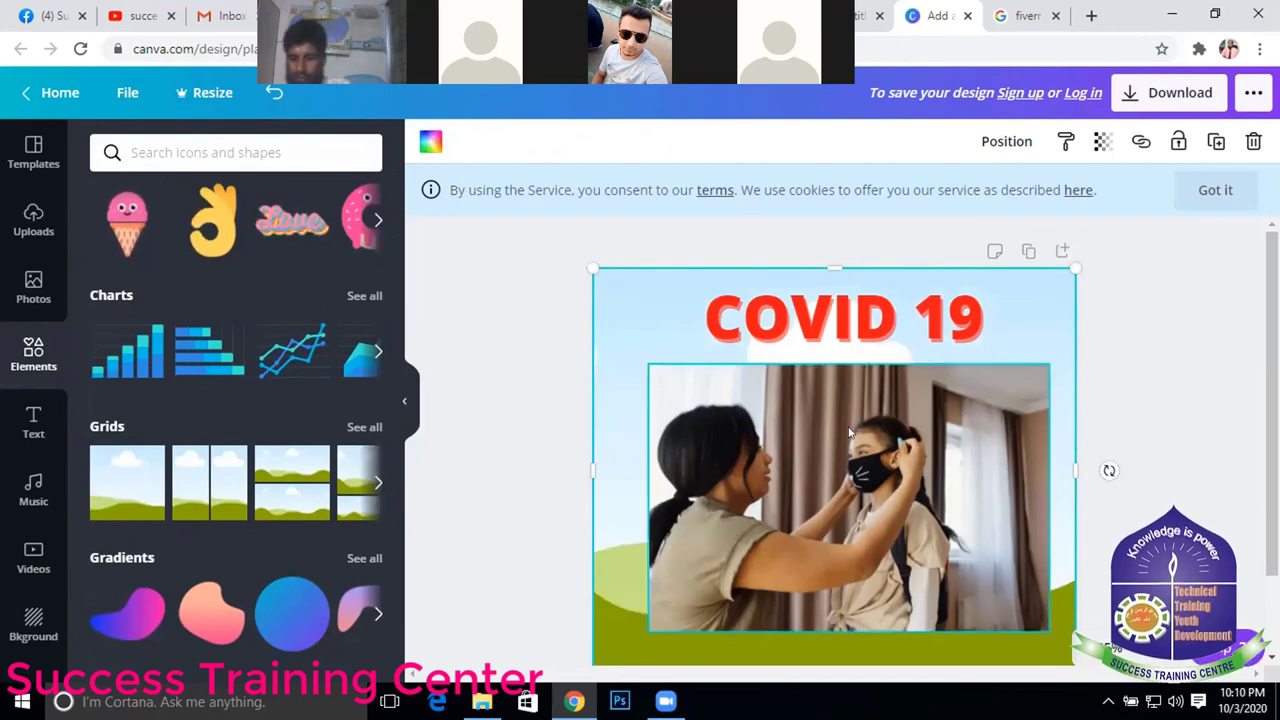
key(Delete)
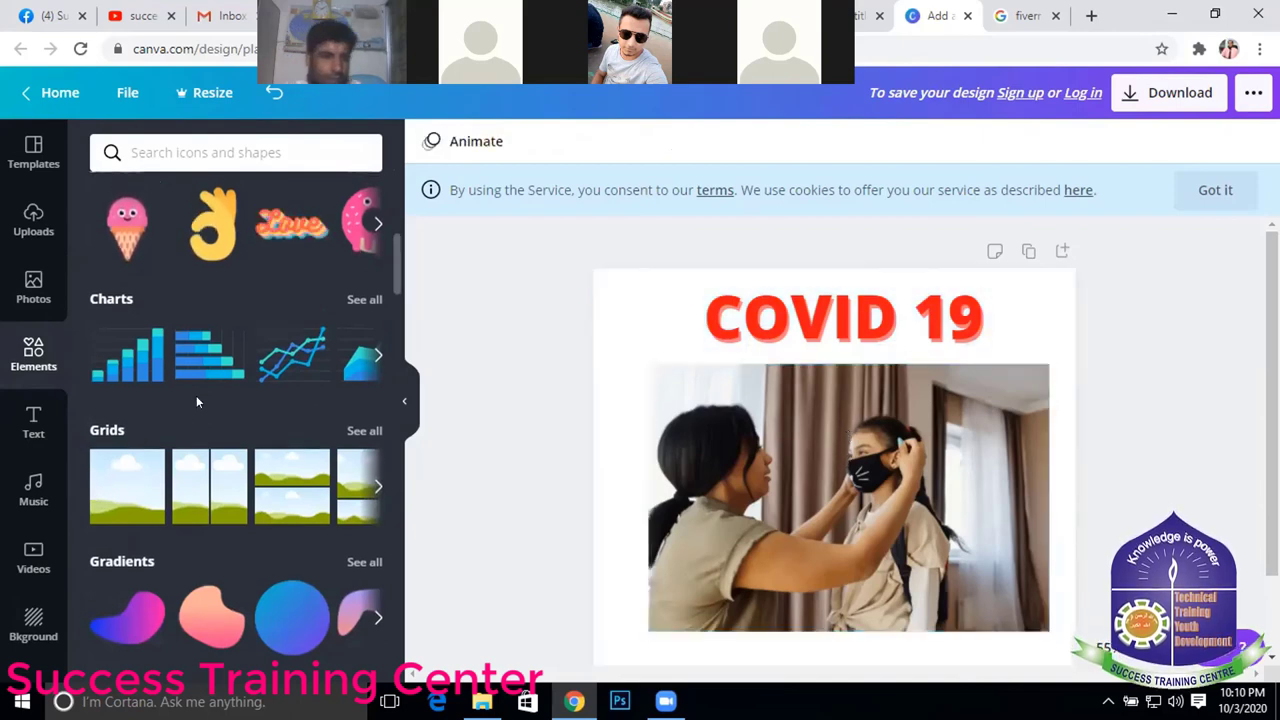
scroll(198, 380, up, 4)
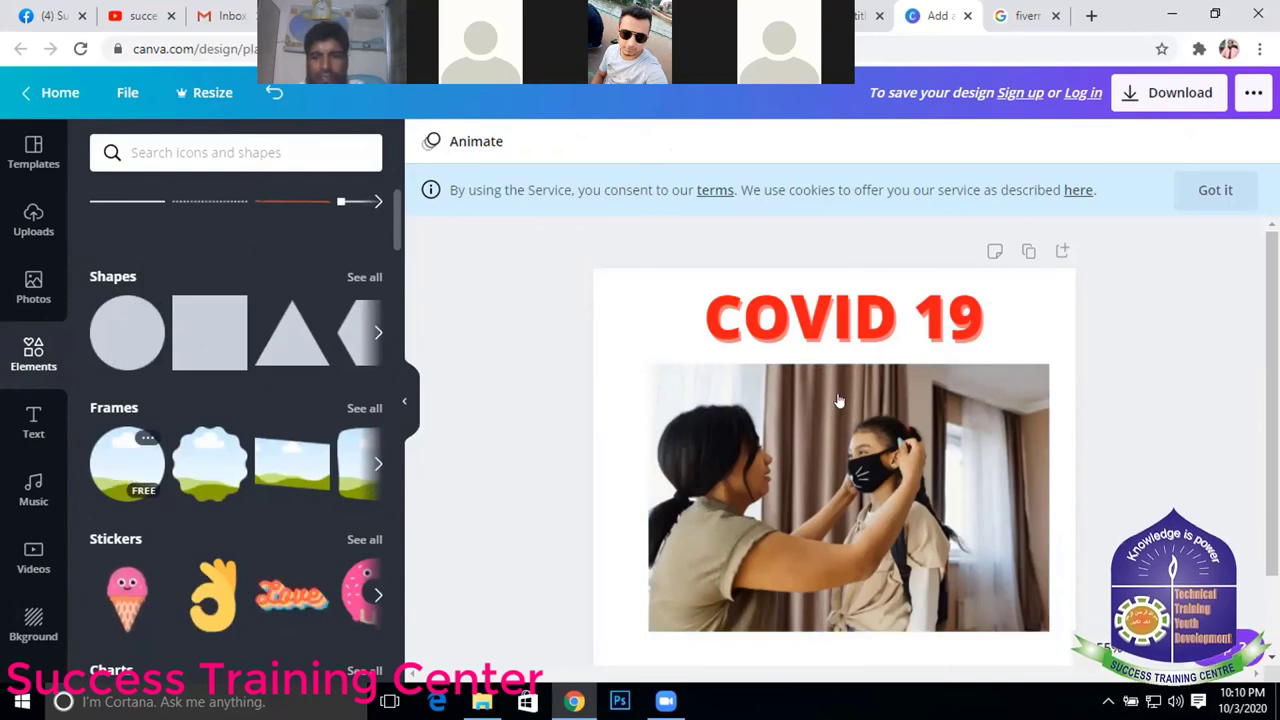
- Add a circle frame from Frames and move it down over the photo
click(118, 480)
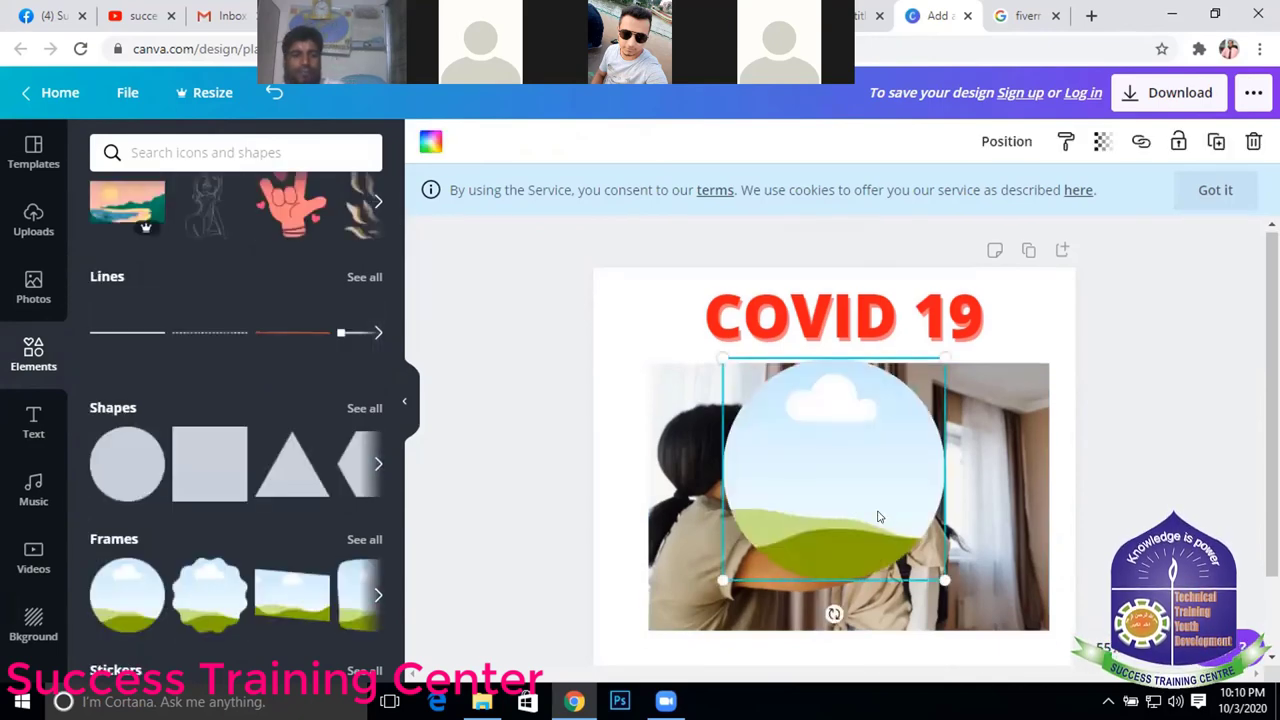
scroll(878, 515, down, 1)
scroll(250, 466, down, 6)
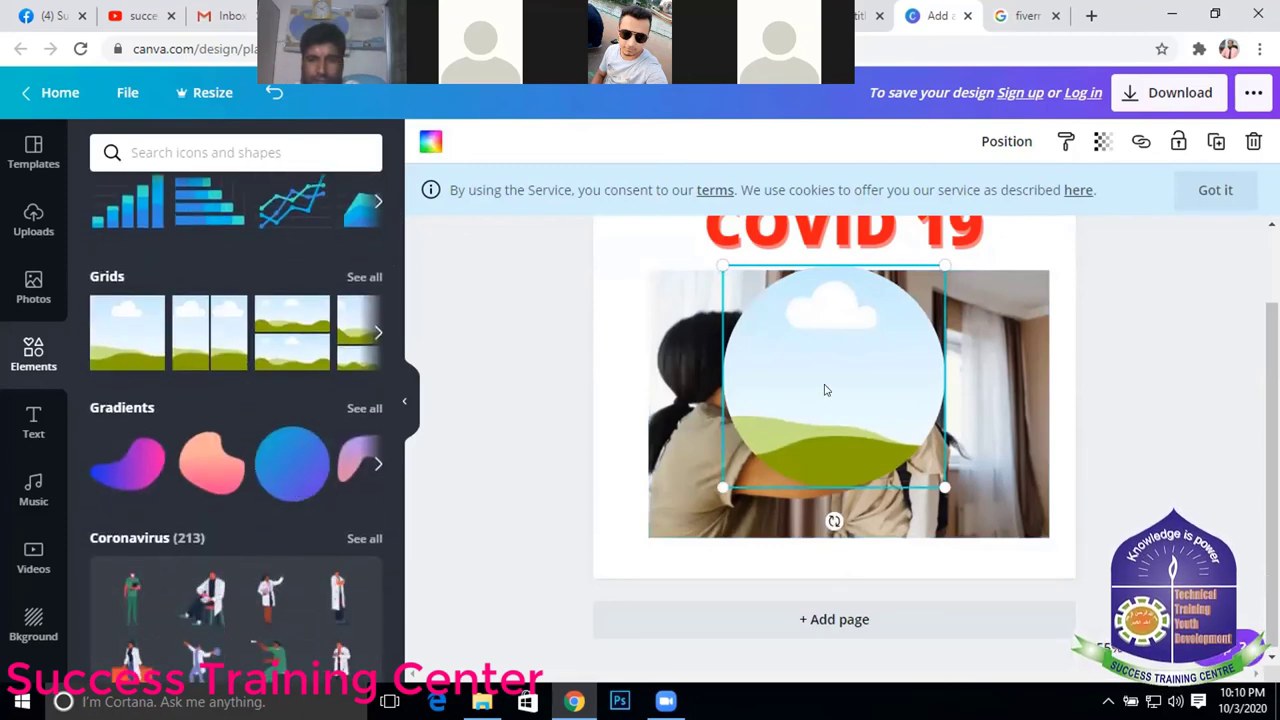
drag(830, 425, 820, 417)
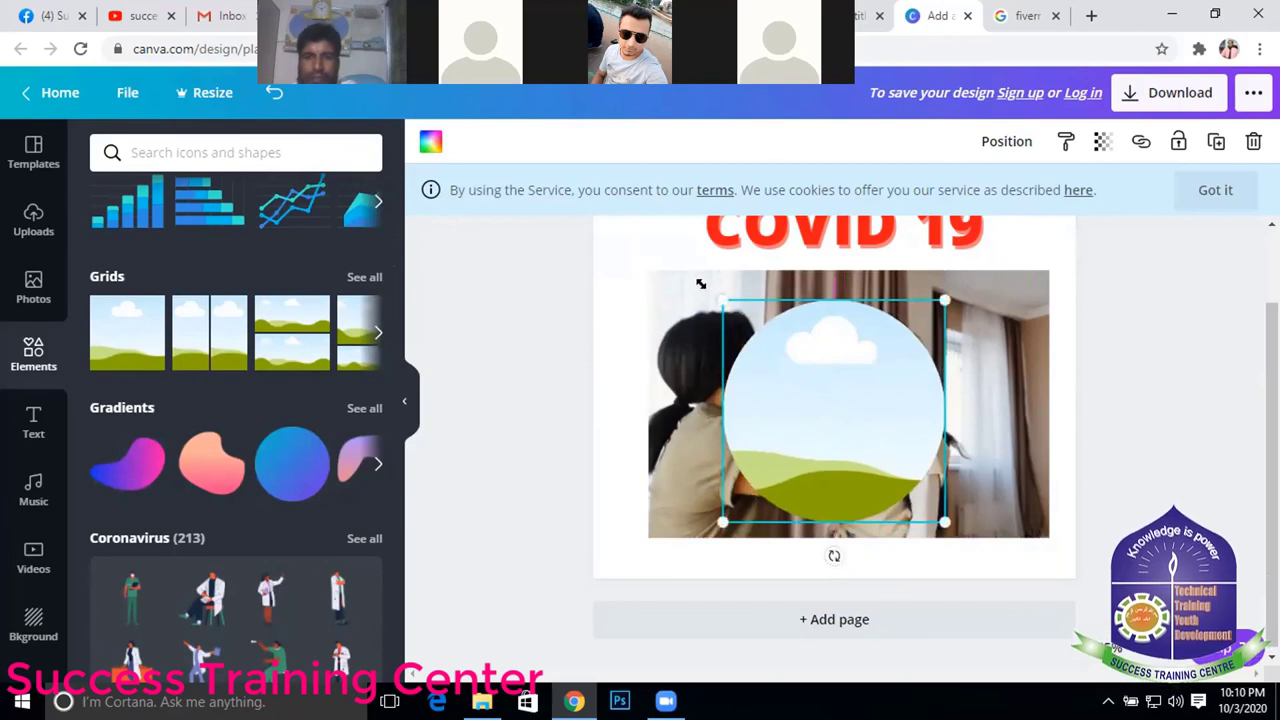
- Enlarge the circle frame to about 516×516 and align its top with the photo's top edge
drag(700, 284, 667, 268)
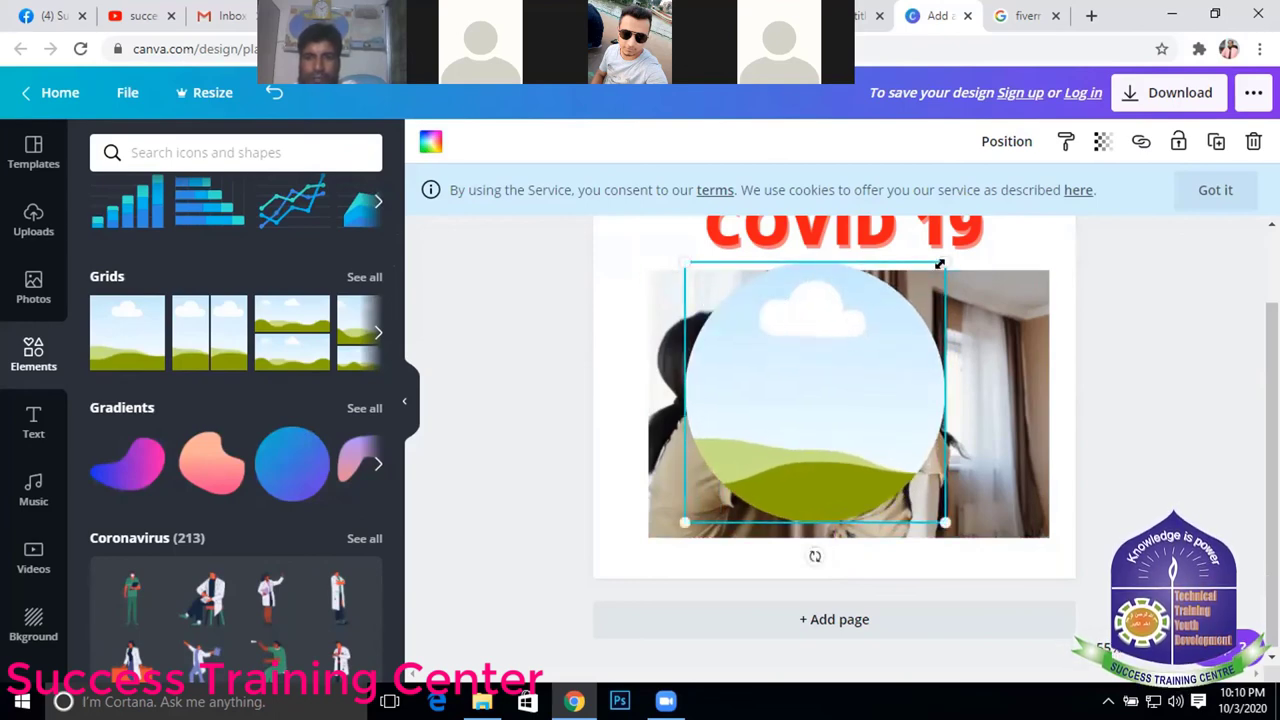
drag(951, 255, 967, 240)
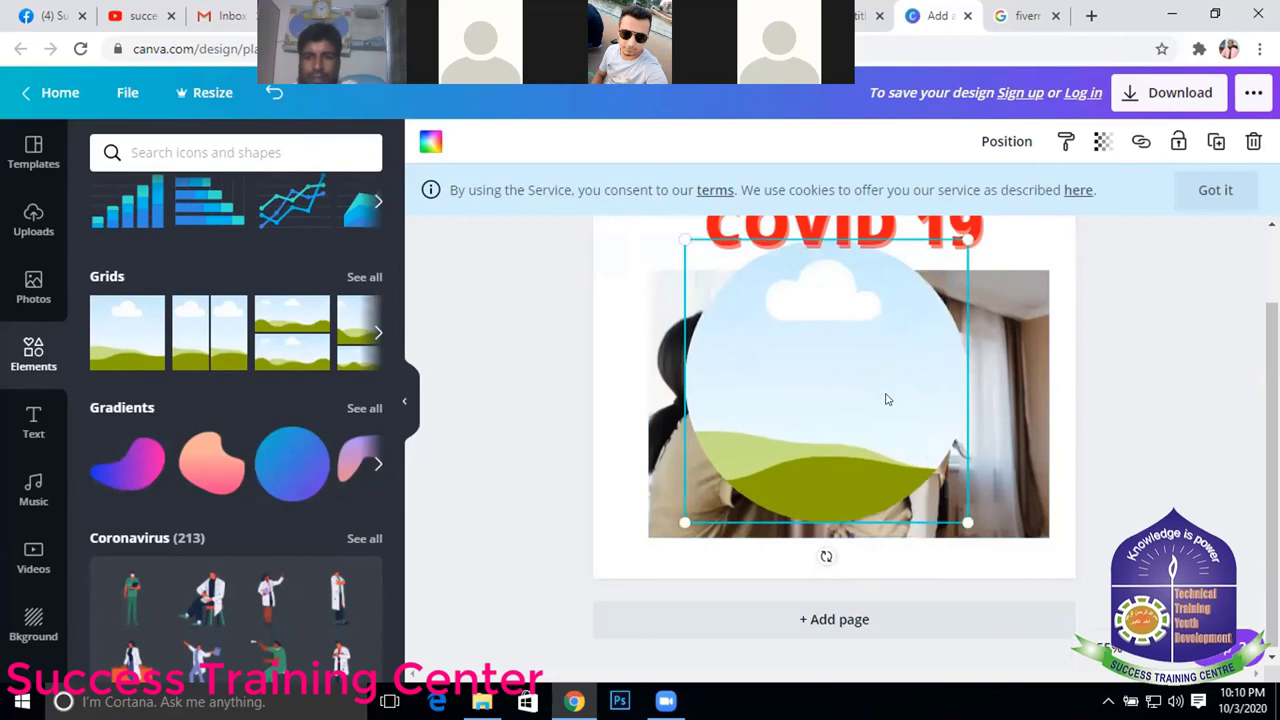
drag(886, 400, 864, 402)
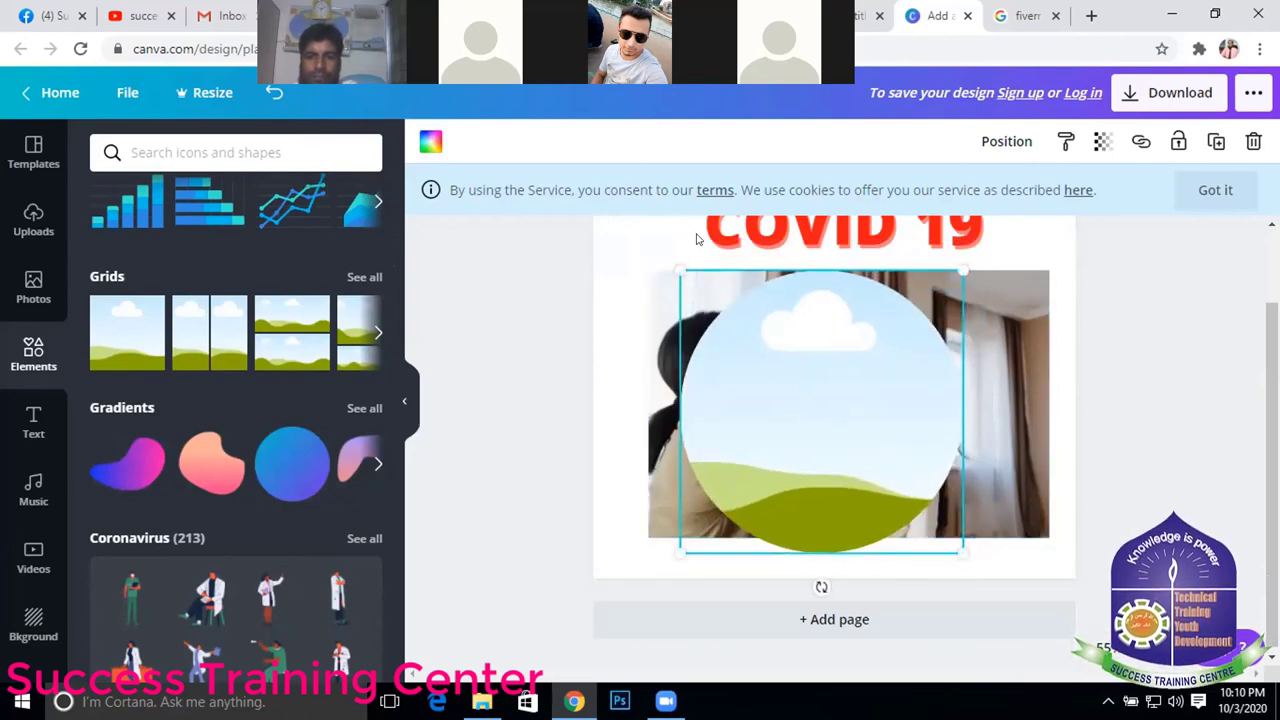
click(592, 351)
click(795, 357)
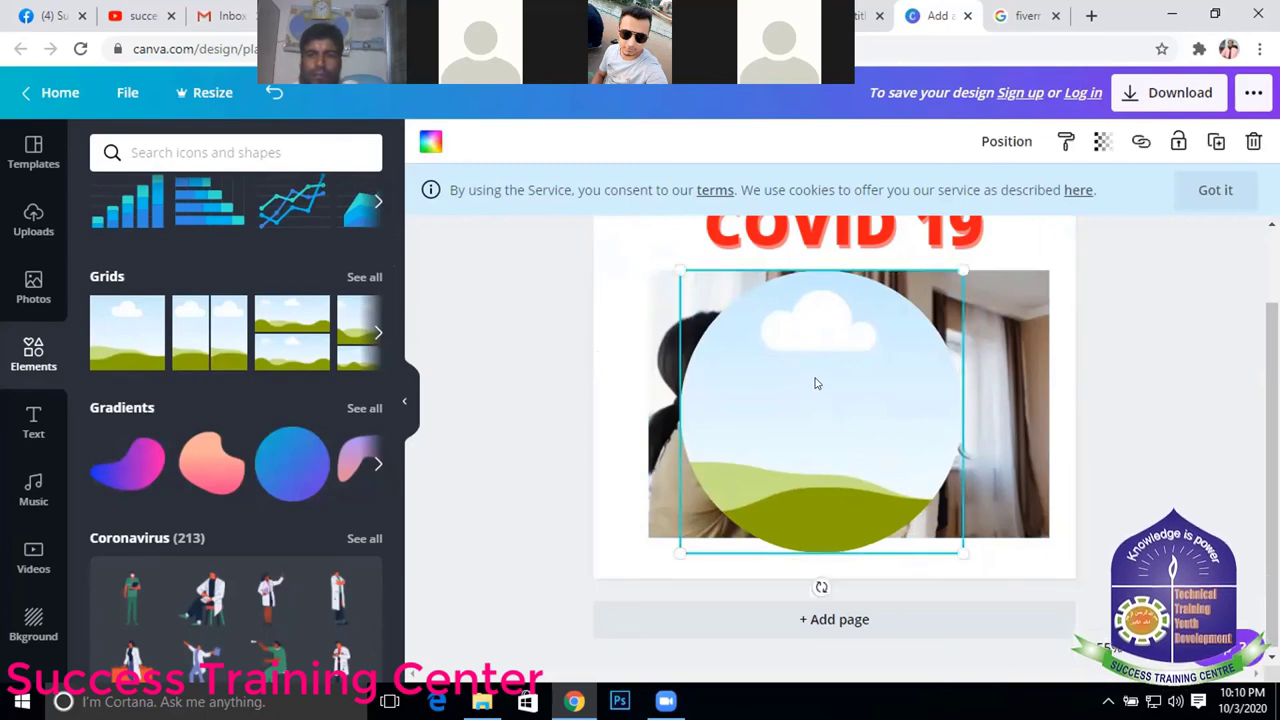
click(1010, 141)
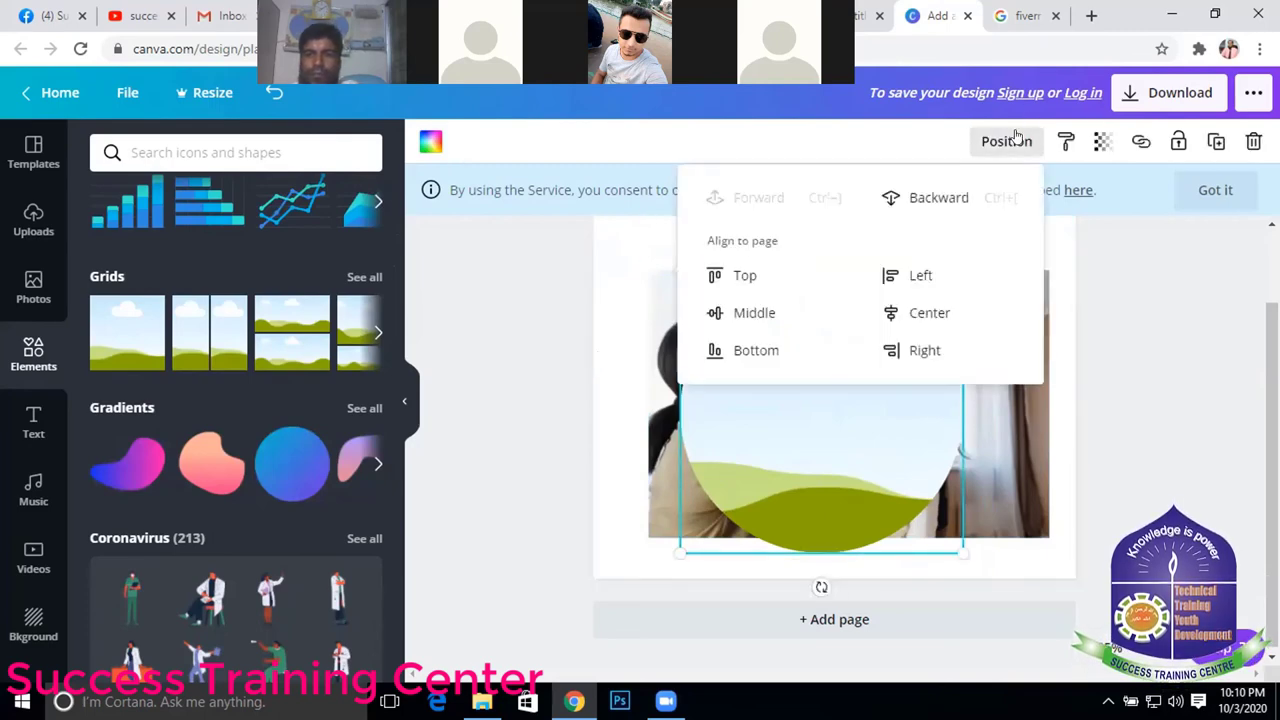
- Send the circle frame behind the photo, shrink the photo, and drop it into the frame
click(938, 197)
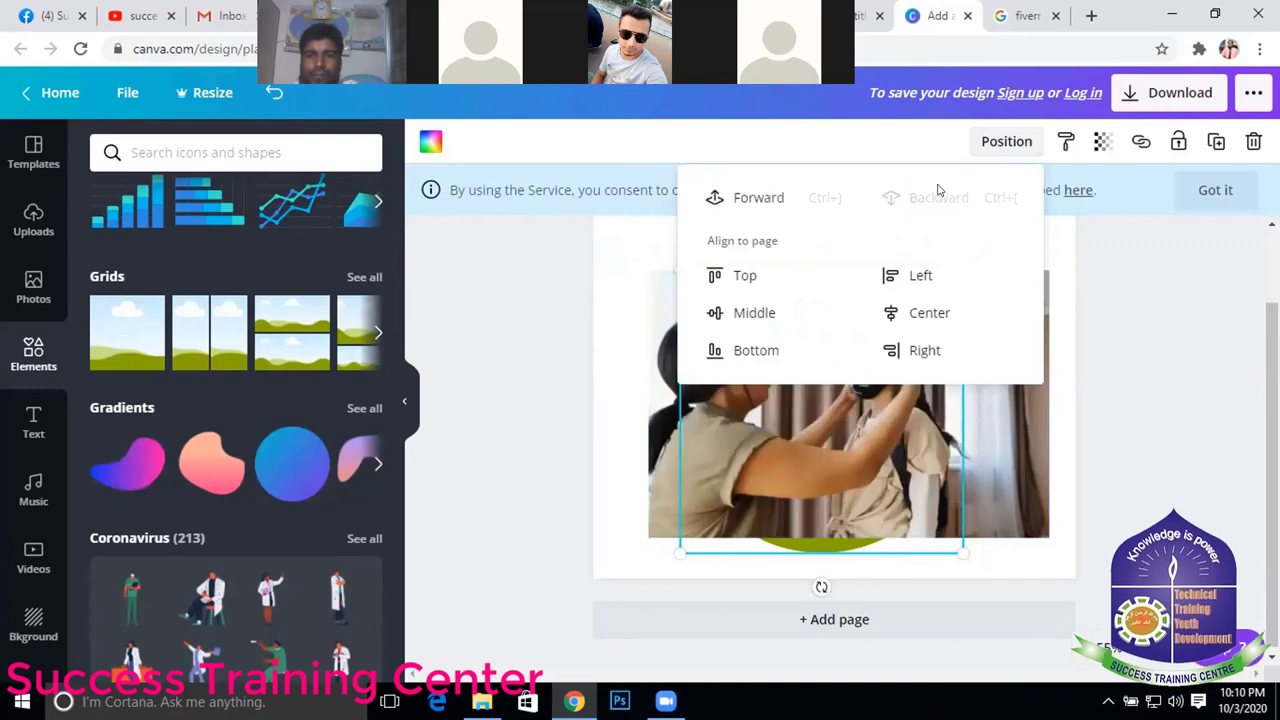
click(784, 491)
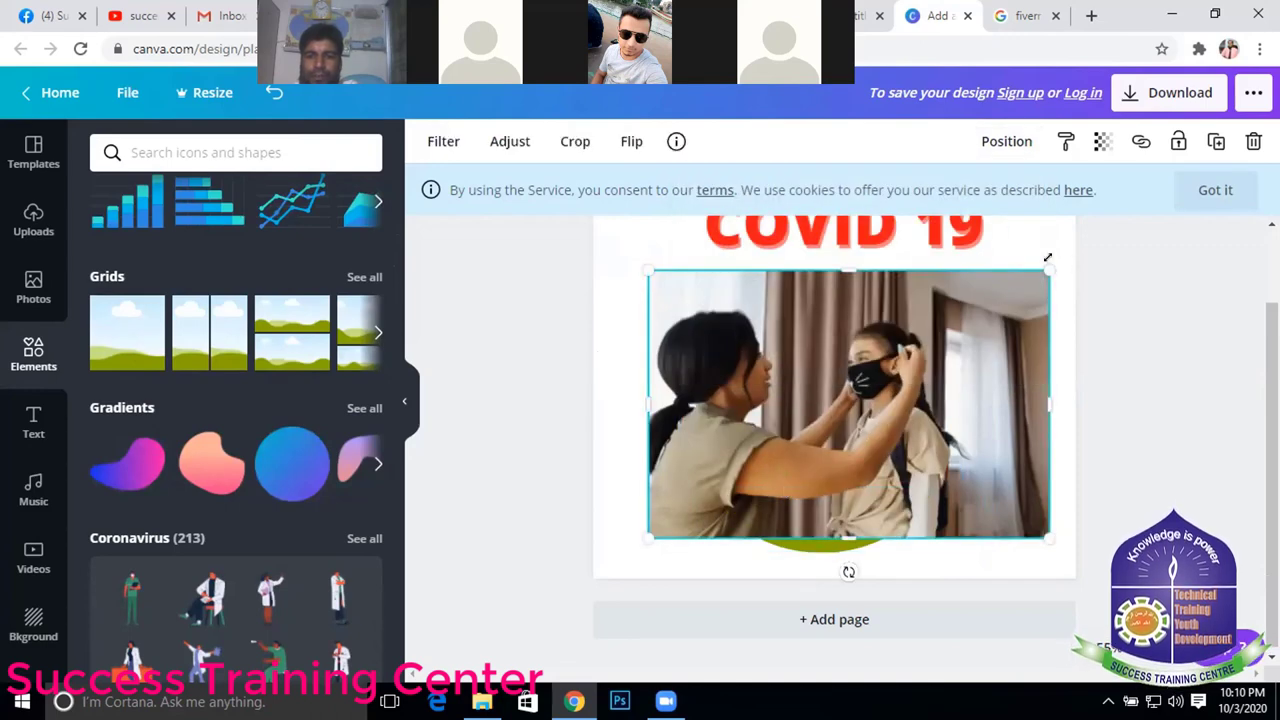
drag(1018, 268, 963, 329)
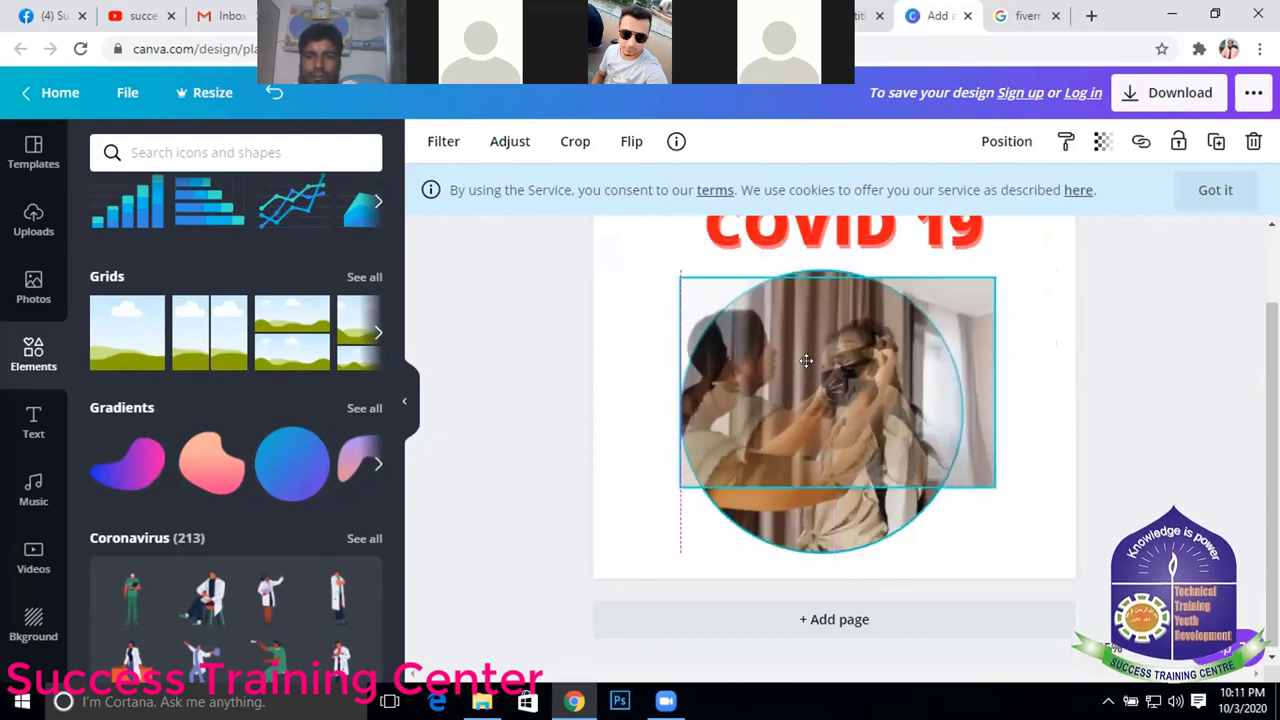
drag(801, 338, 806, 360)
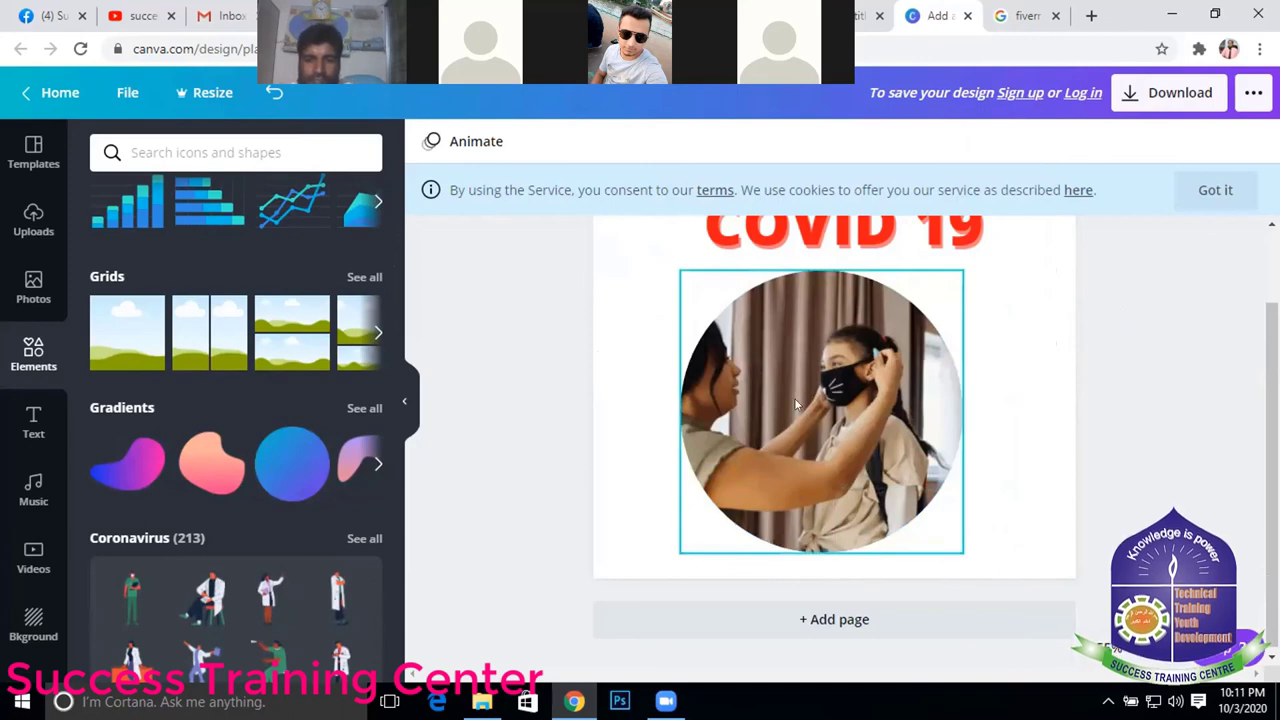
- Centre the circular framed photo horizontally on the page
click(773, 414)
drag(764, 412, 792, 402)
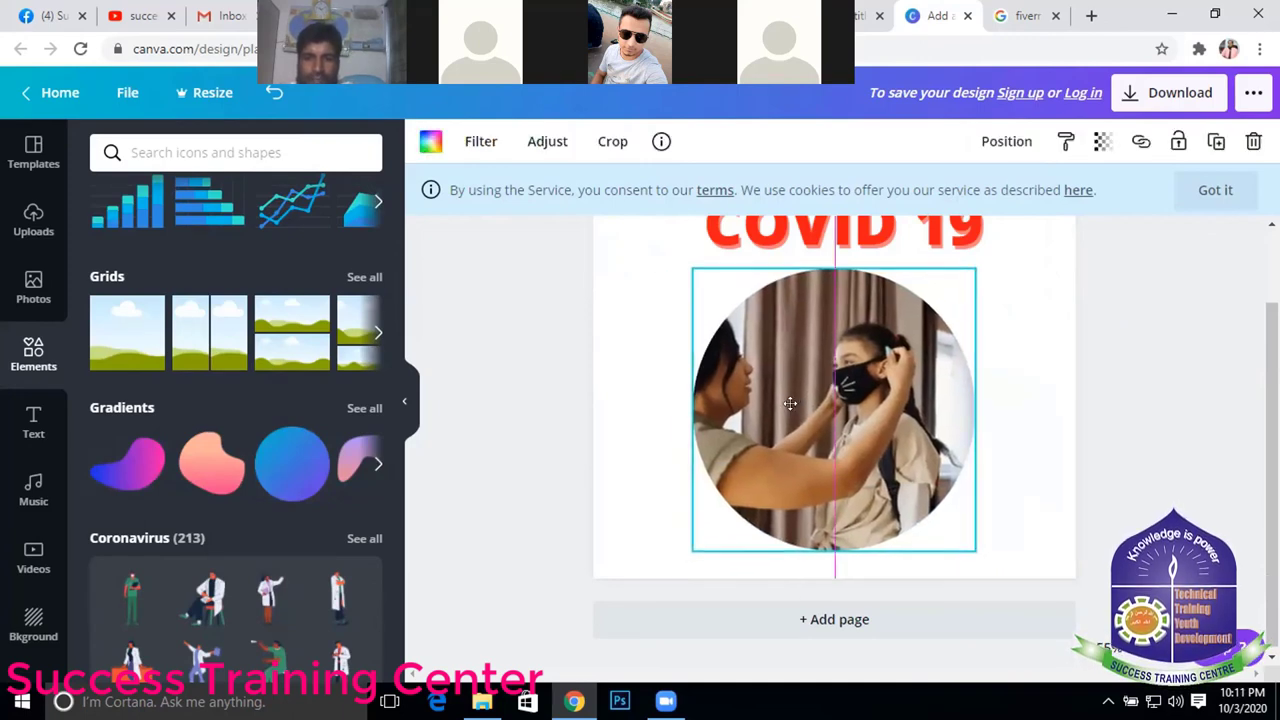
click(1043, 414)
click(889, 412)
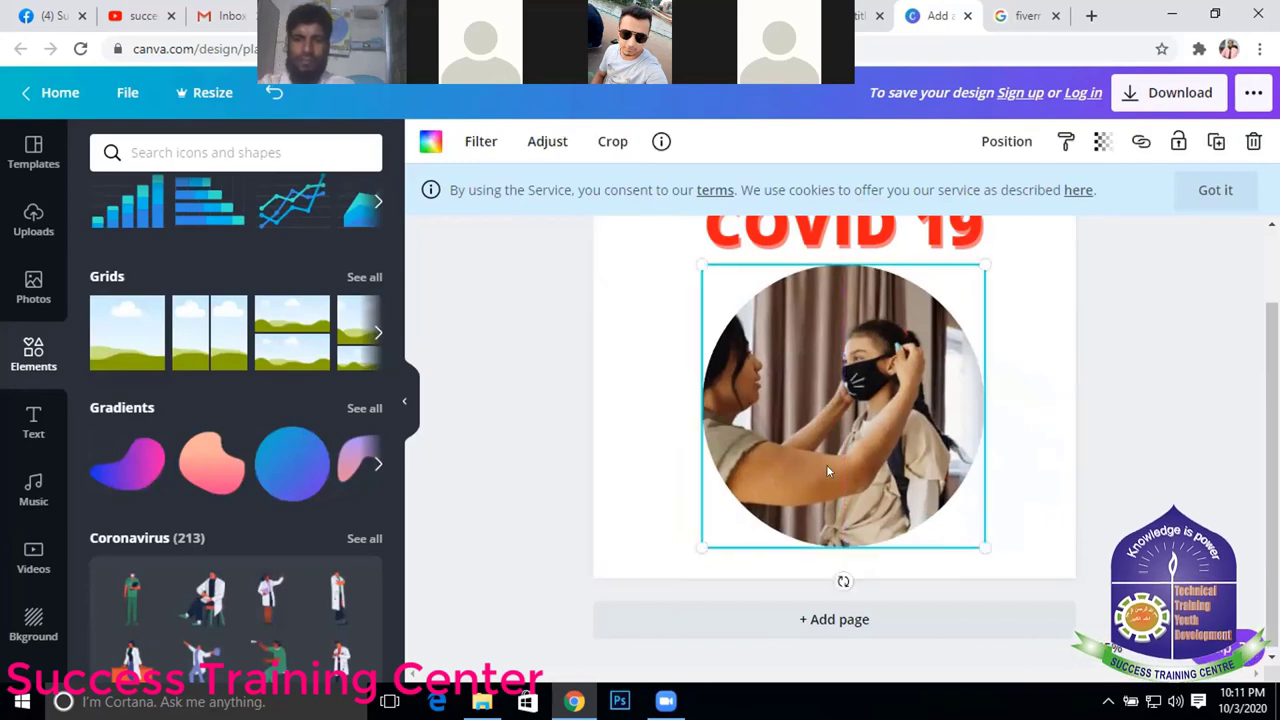
click(1043, 471)
scroll(937, 263, up, 1)
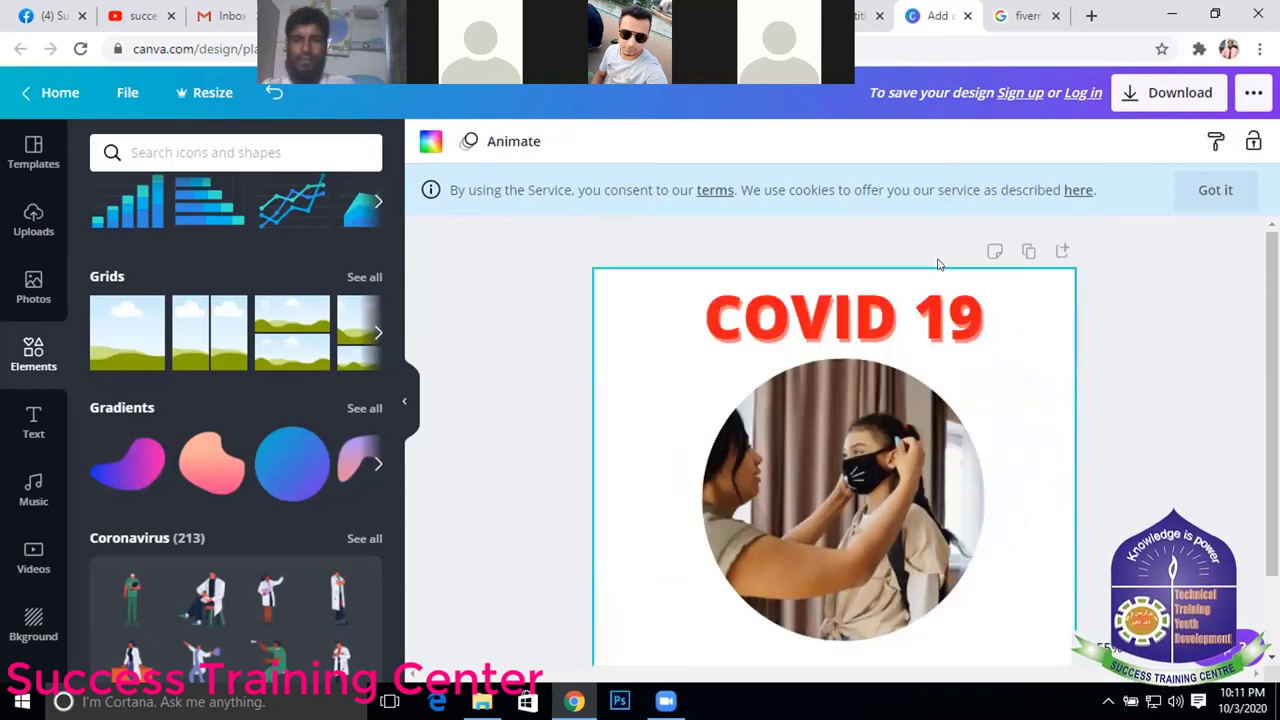
scroll(951, 277, down, 1)
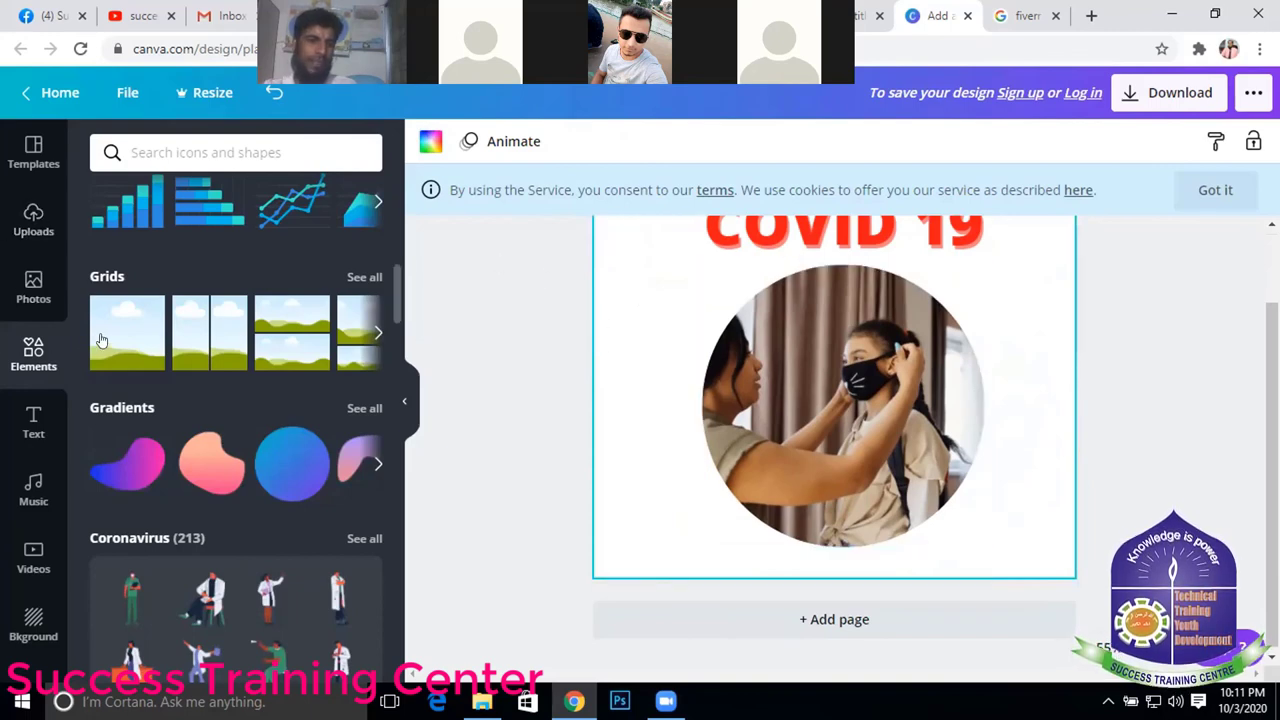
- Apply the first sky-and-hills grid and narrow it to a strip about 293 px wide on the left
click(128, 355)
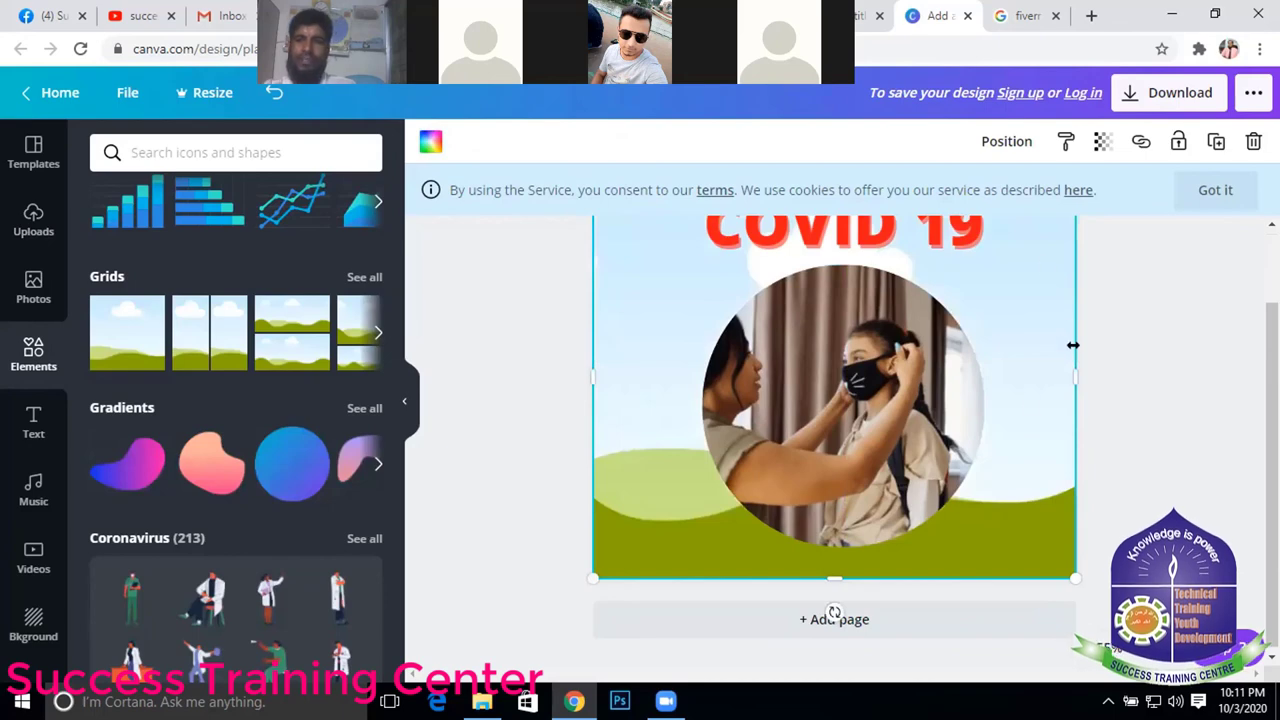
scroll(1072, 345, up, 2)
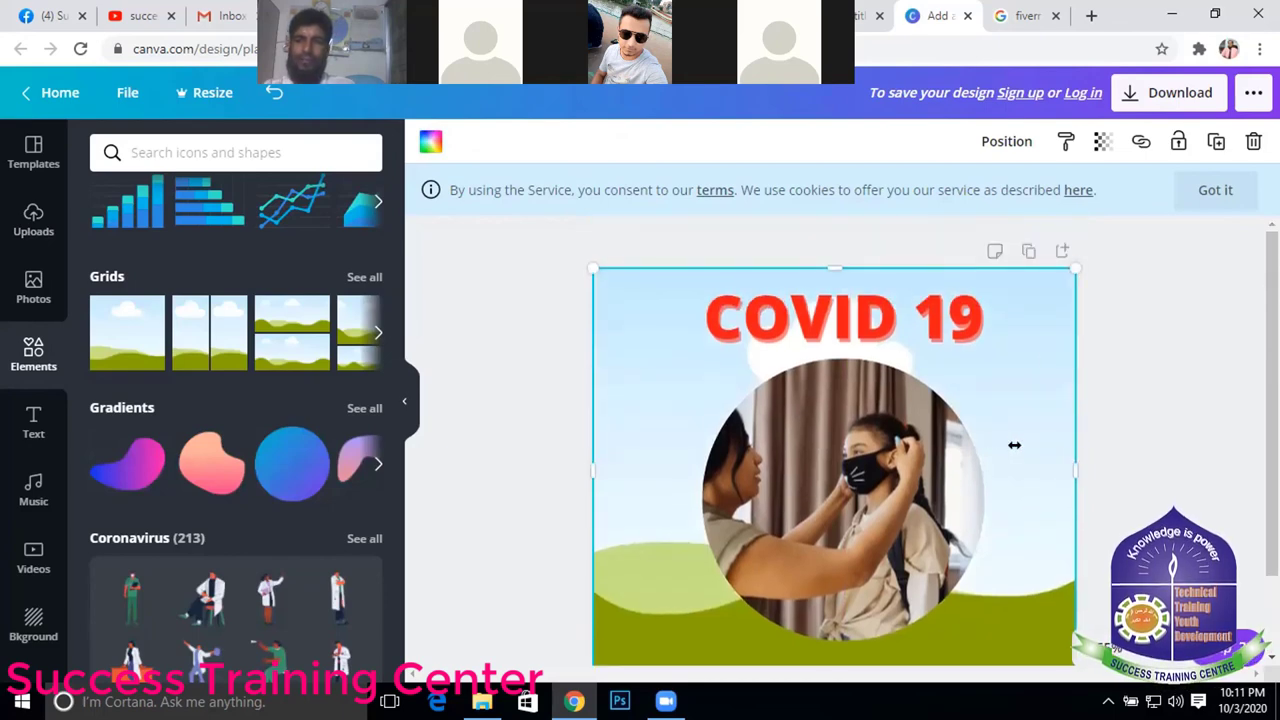
drag(1014, 445, 735, 418)
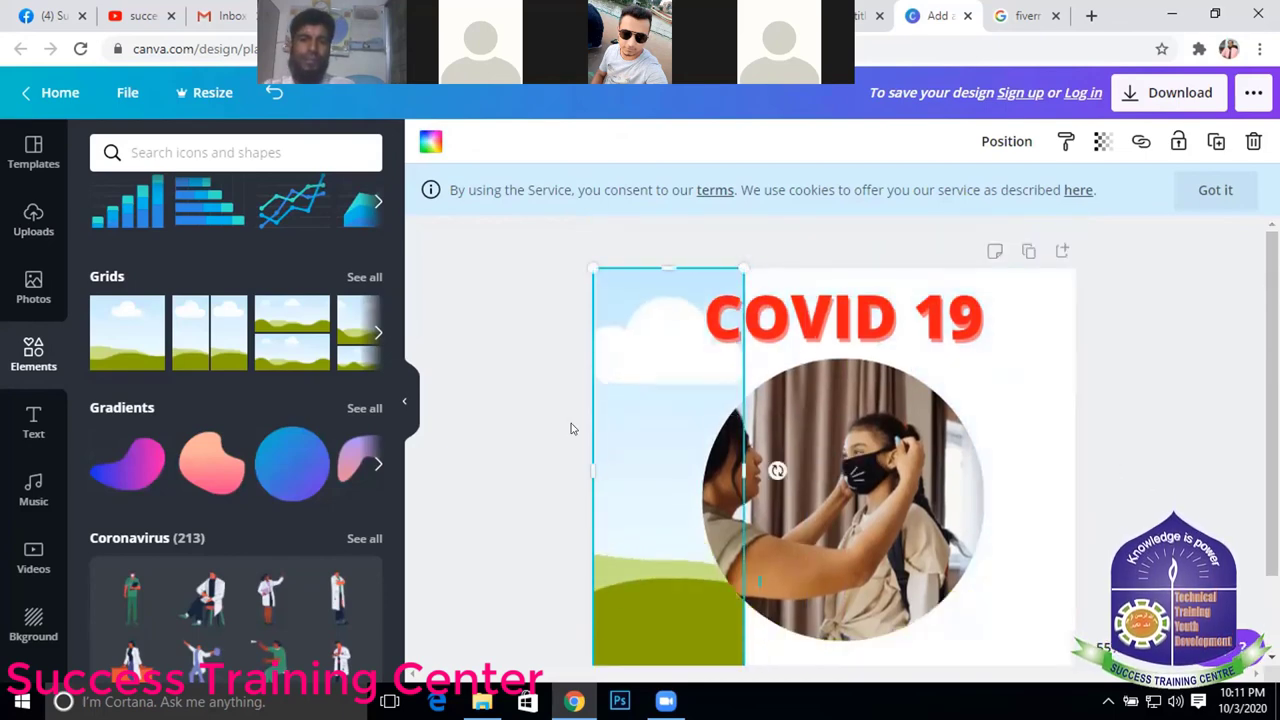
scroll(677, 505, down, 2)
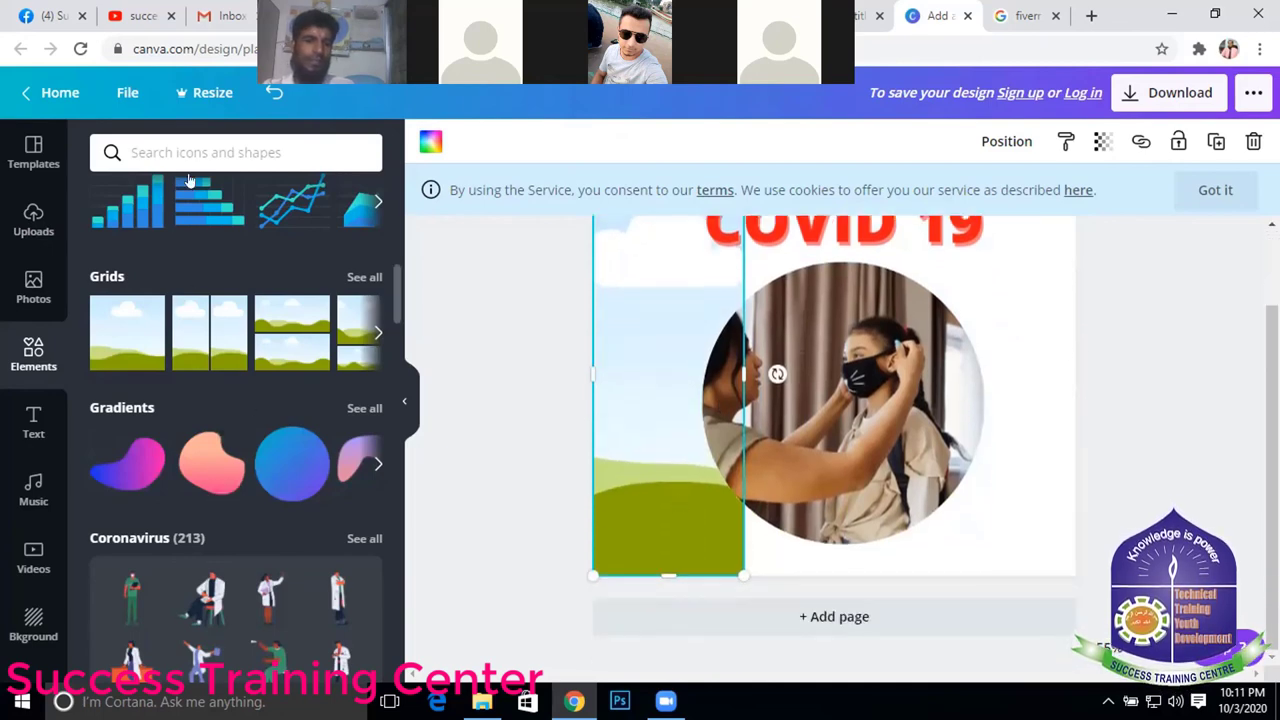
- Add the first pink-blue gradient blob and move it to the page's bottom-right corner
click(131, 462)
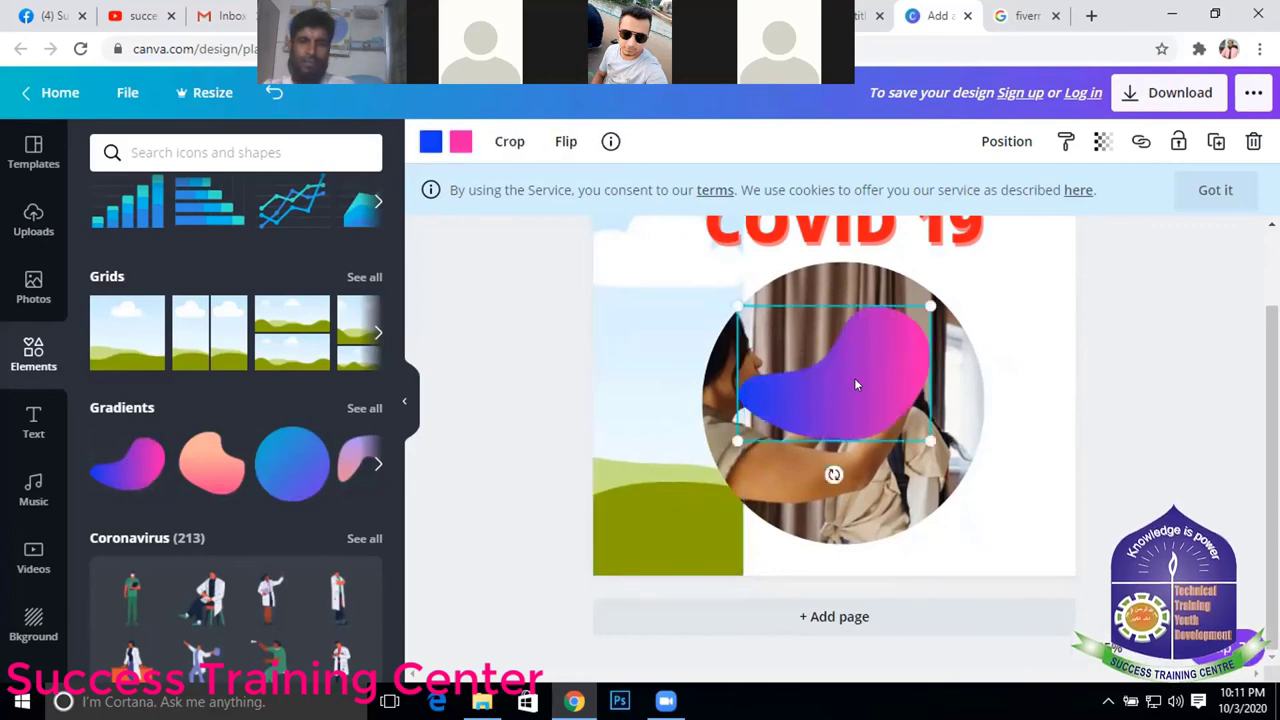
mouse_move(720, 458)
mouse_down()
mouse_move(652, 522)
mouse_move(920, 524)
mouse_up()
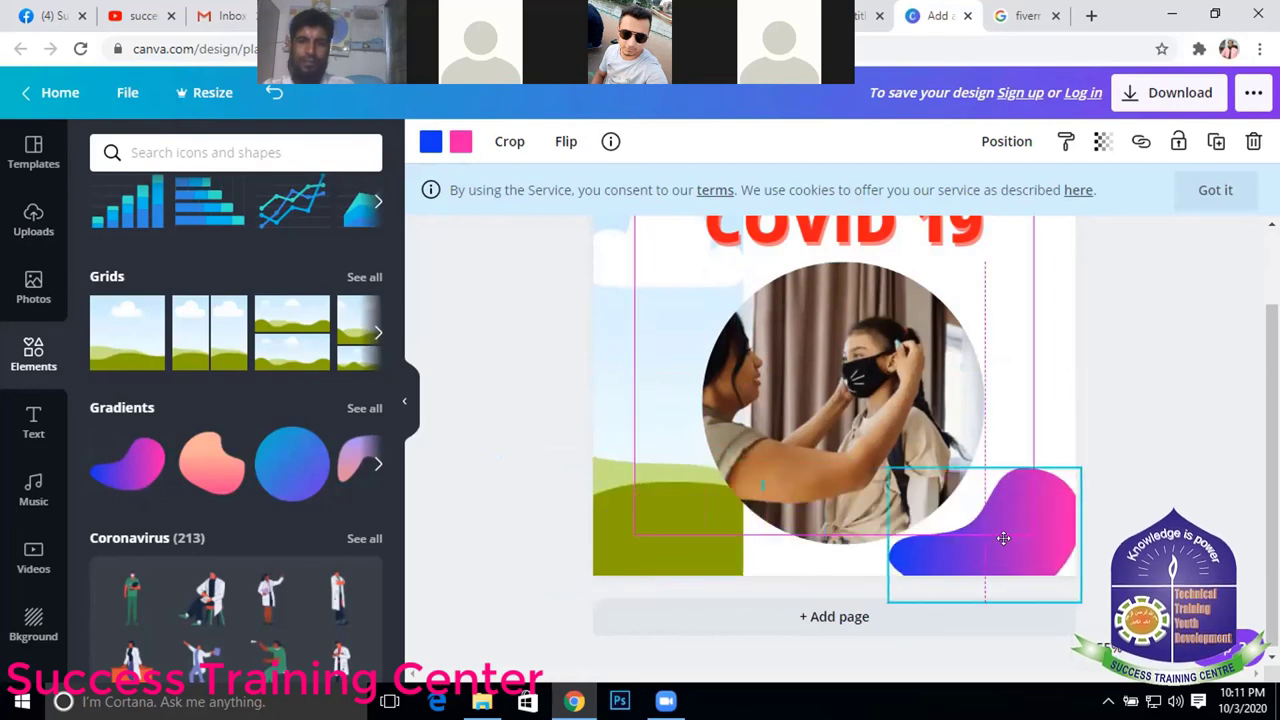
scroll(554, 343, up, 2)
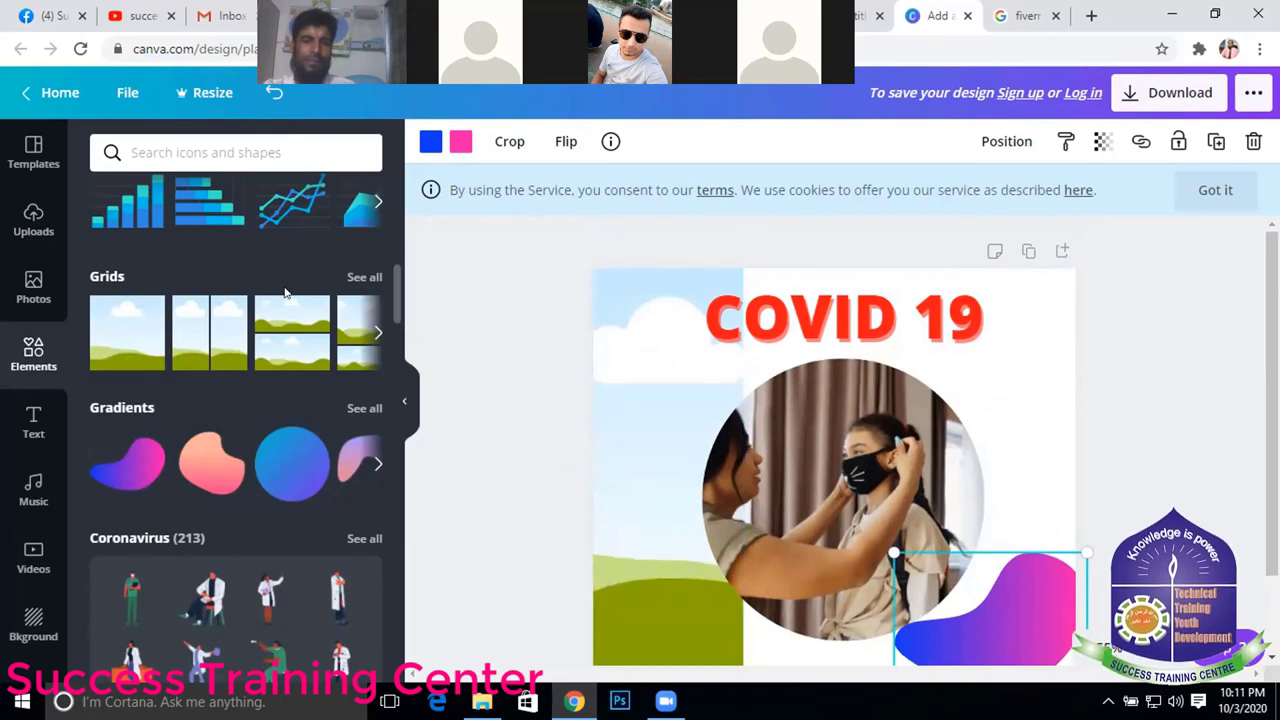
- Fill the left sky-and-grass strip with the pink from Document Colors
click(458, 143)
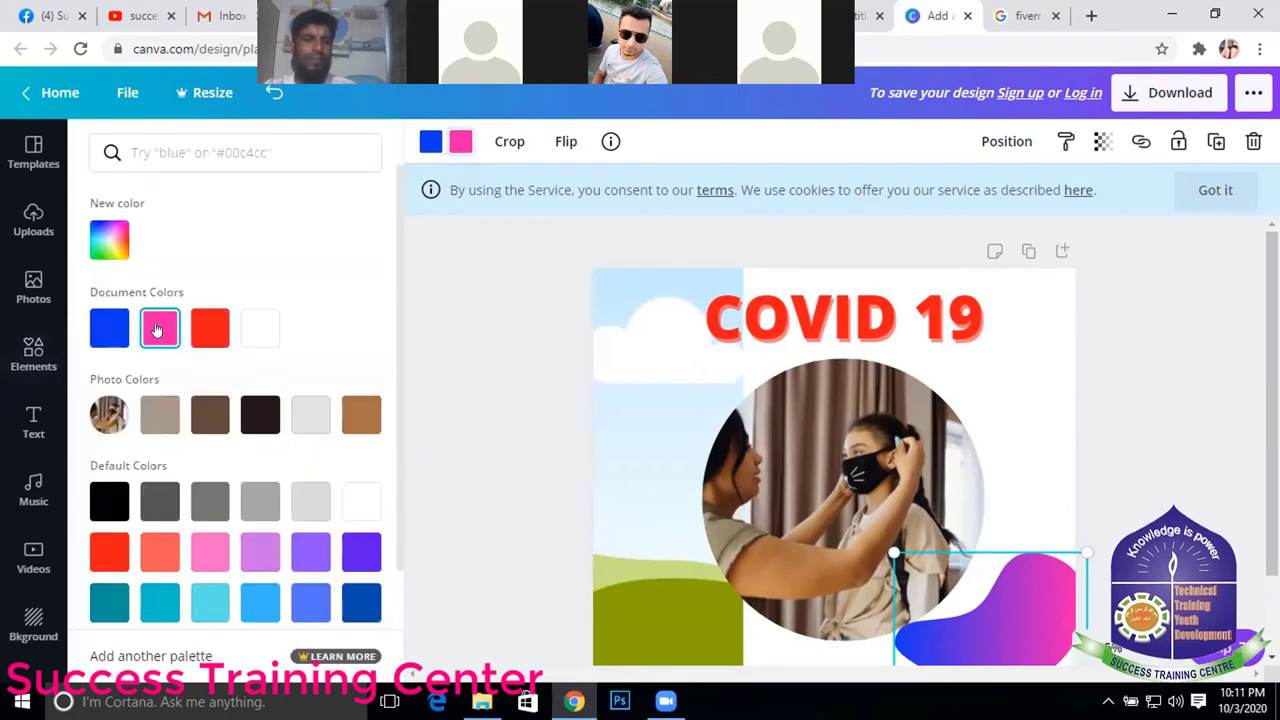
click(636, 456)
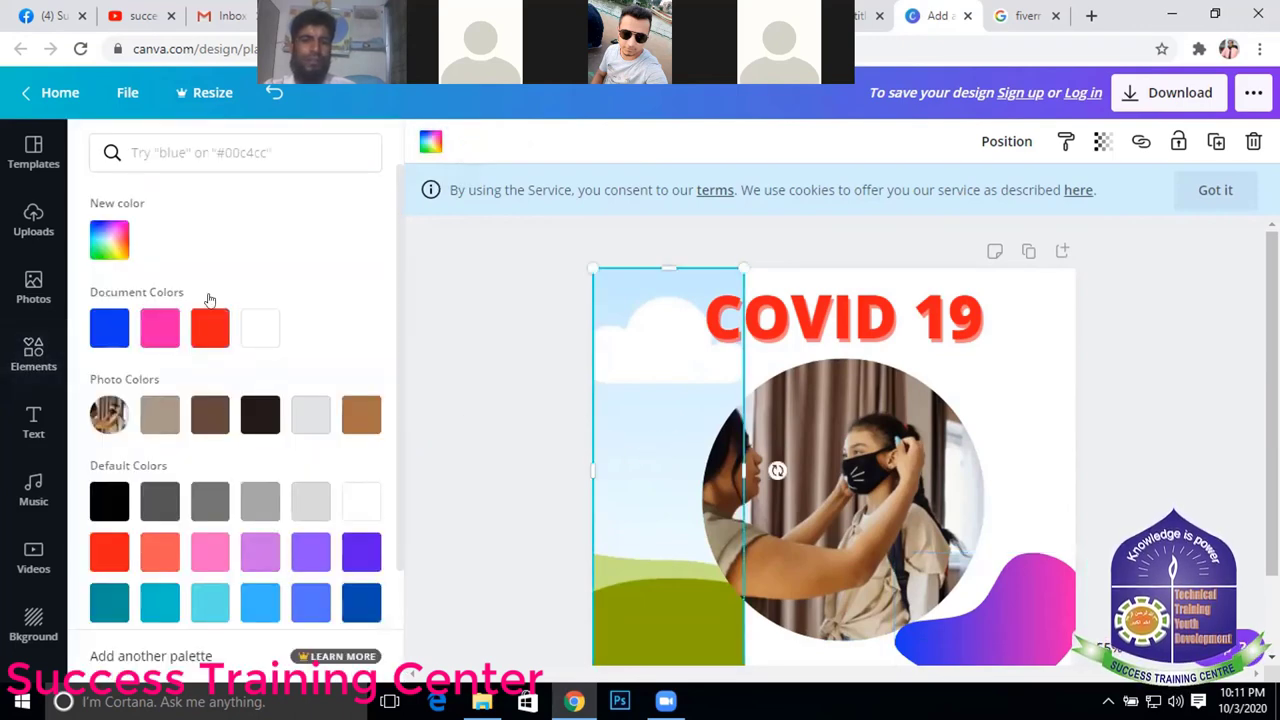
click(160, 328)
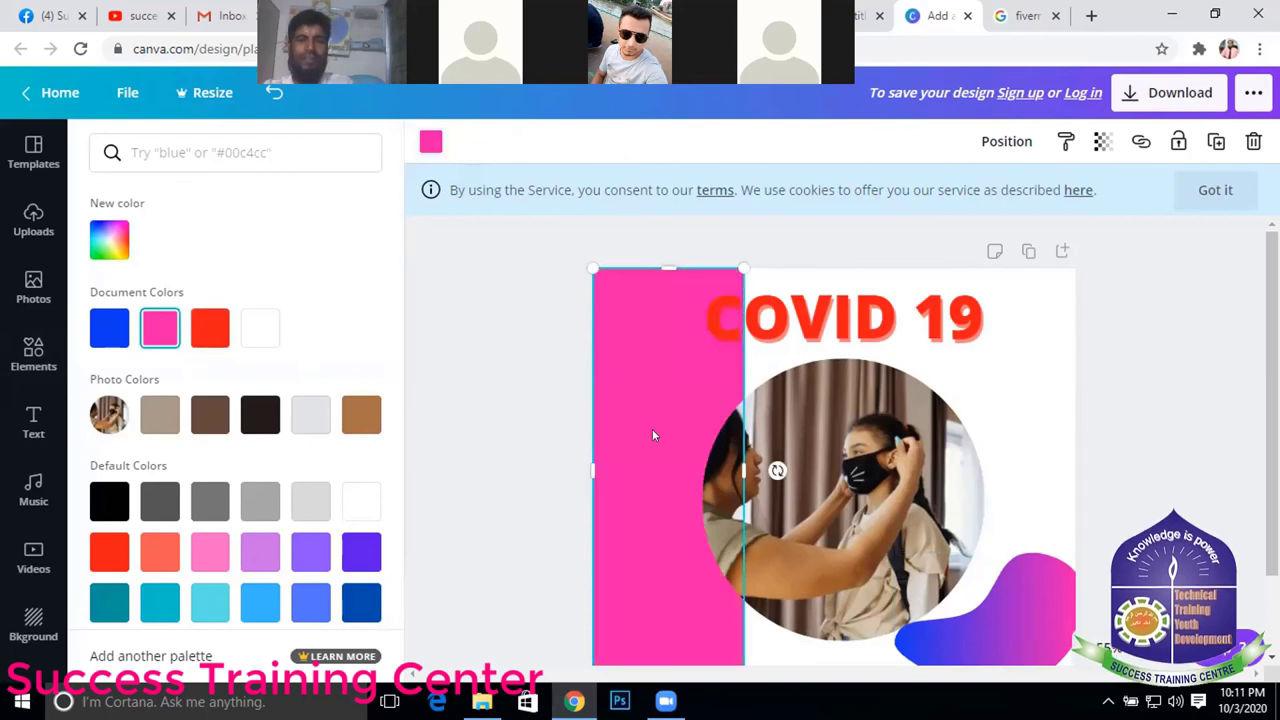
click(694, 426)
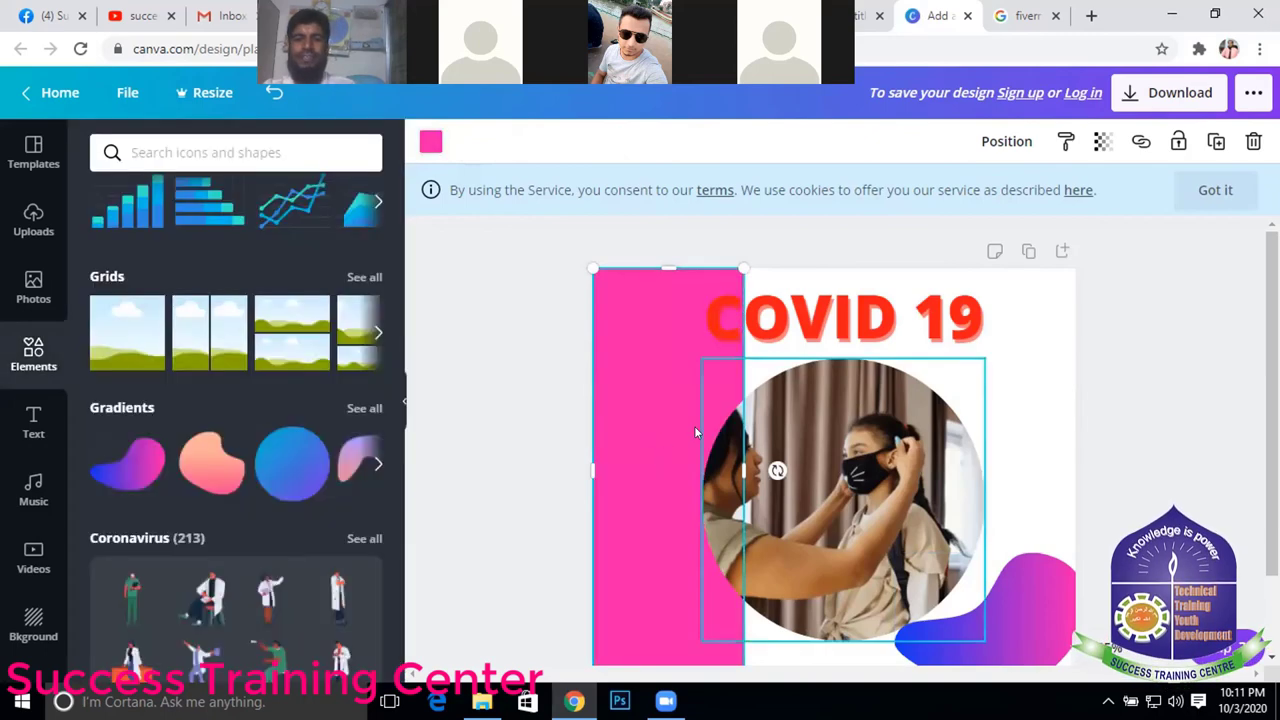
scroll(638, 489, down, 2)
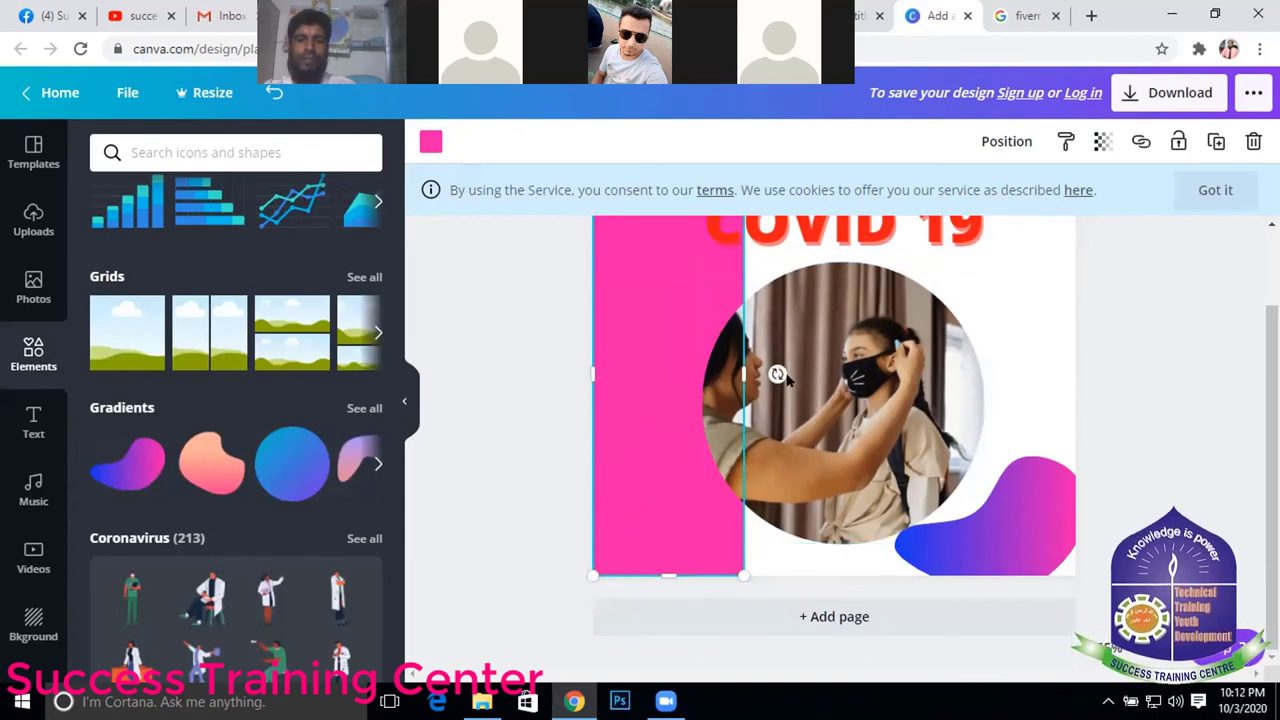
- Tilt the pink strip to about -25°, move it down, widen it, and nudge the circular photo right
drag(777, 374, 766, 386)
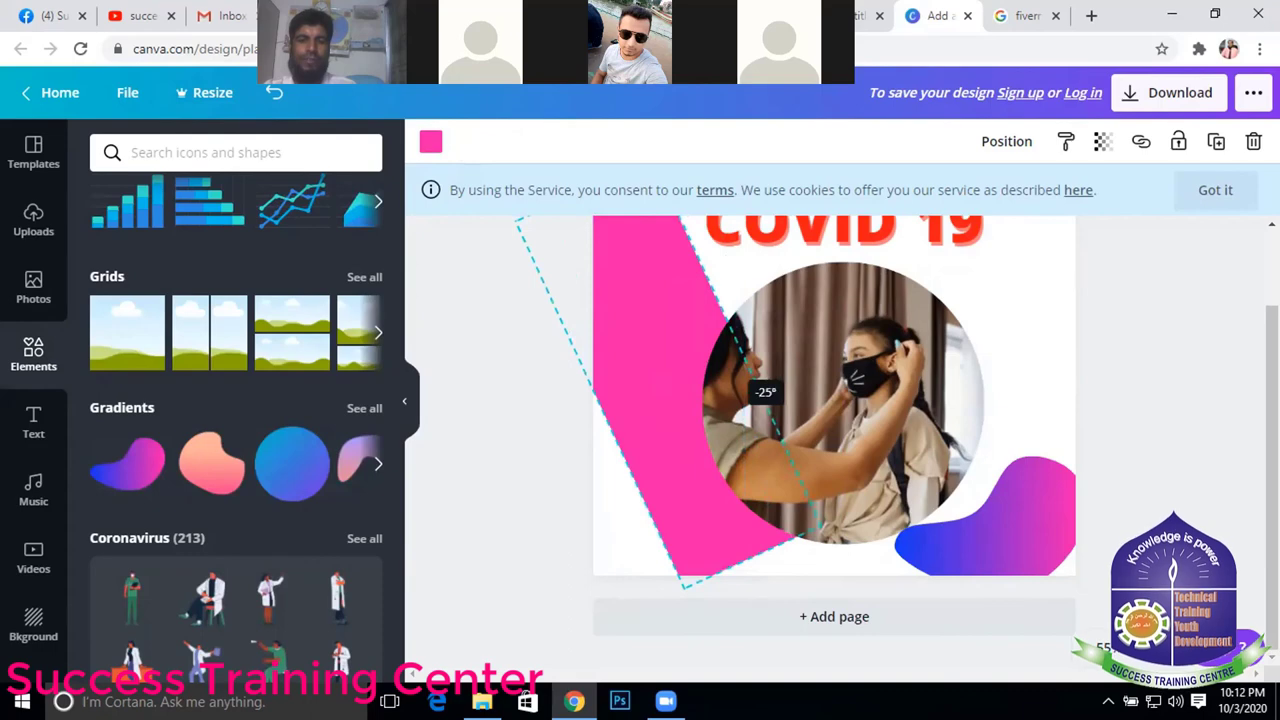
drag(654, 404, 645, 505)
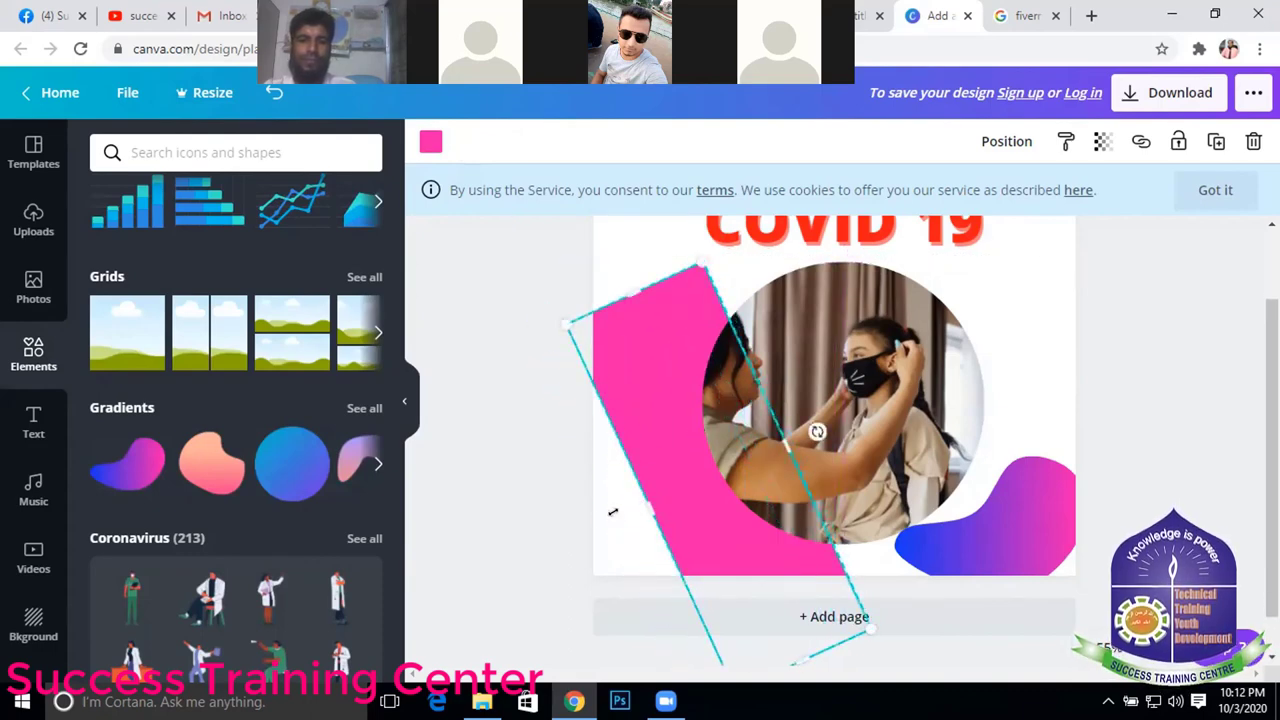
drag(613, 511, 565, 545)
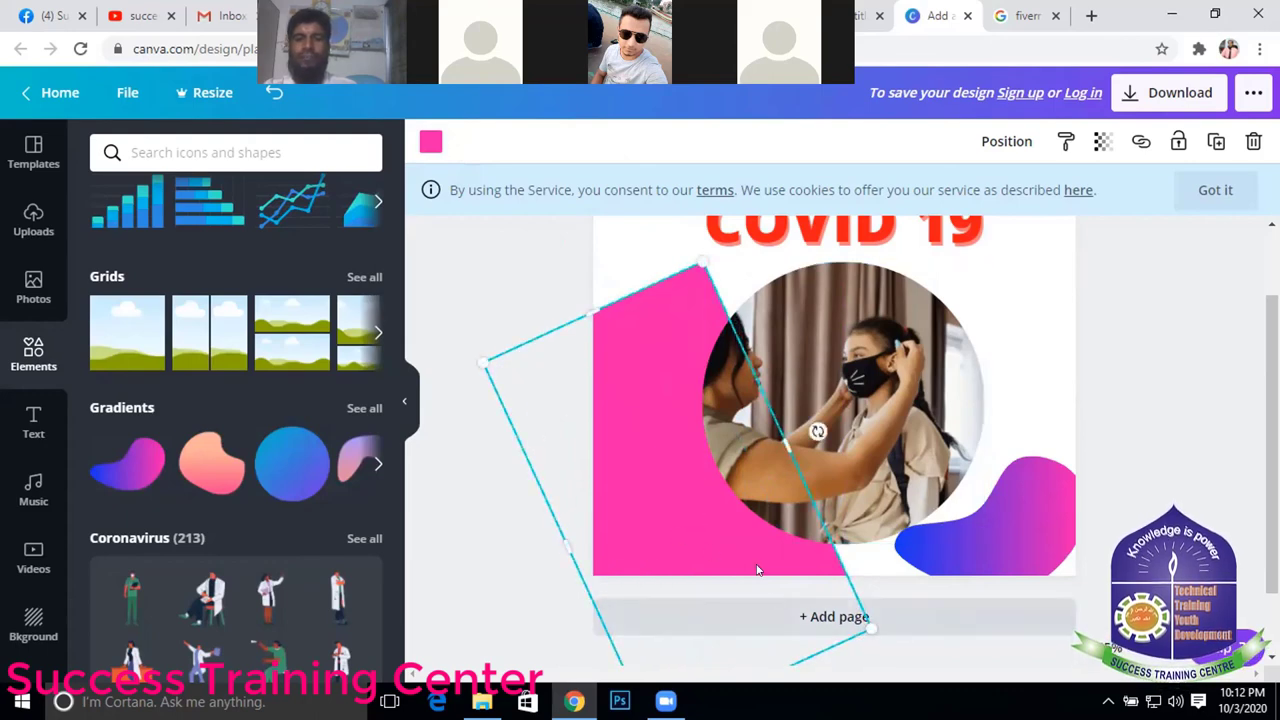
drag(753, 531, 758, 526)
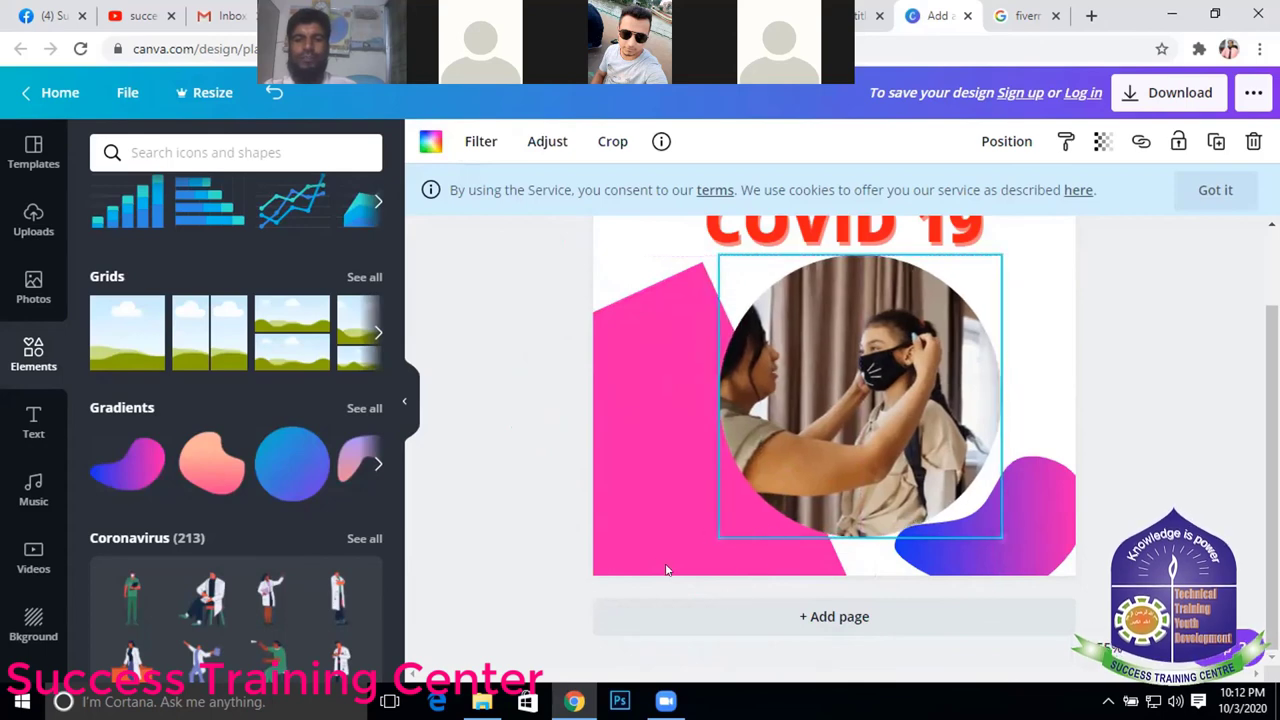
- Move the pink shape up and left, refine its tilt, and stretch its height and width
click(721, 515)
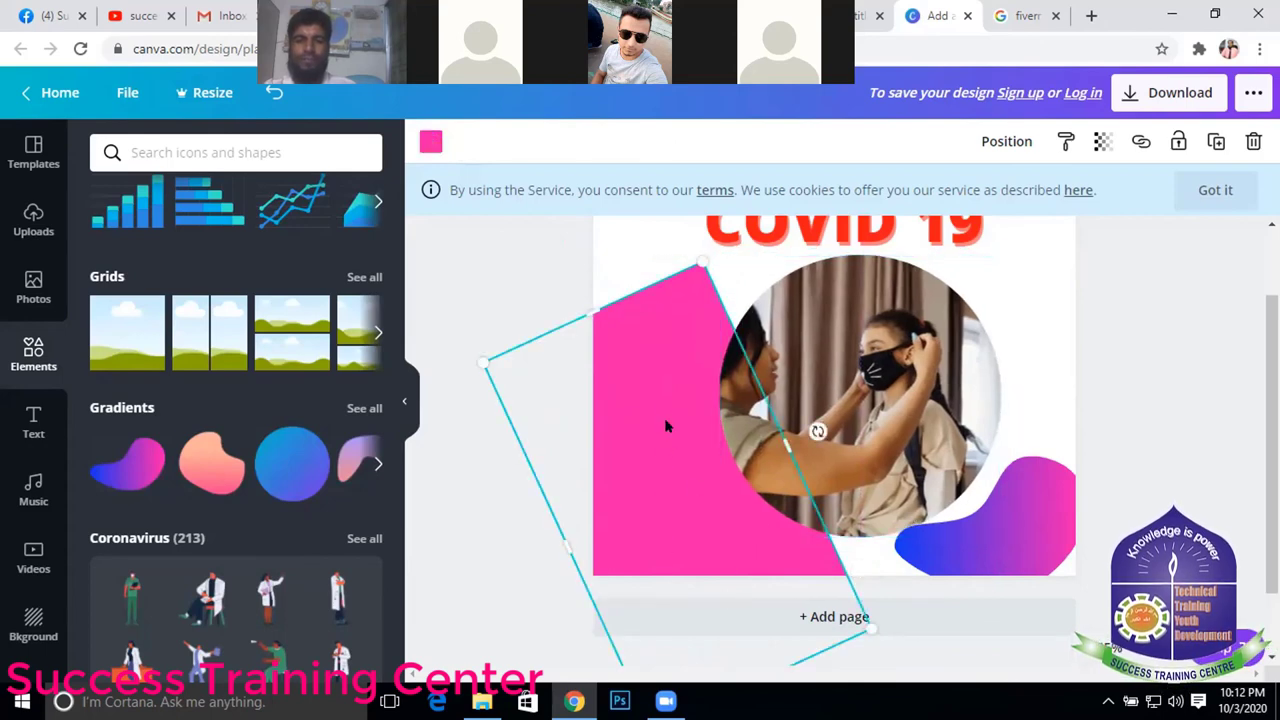
mouse_move(662, 449)
mouse_down()
mouse_move(641, 355)
mouse_move(637, 369)
mouse_up()
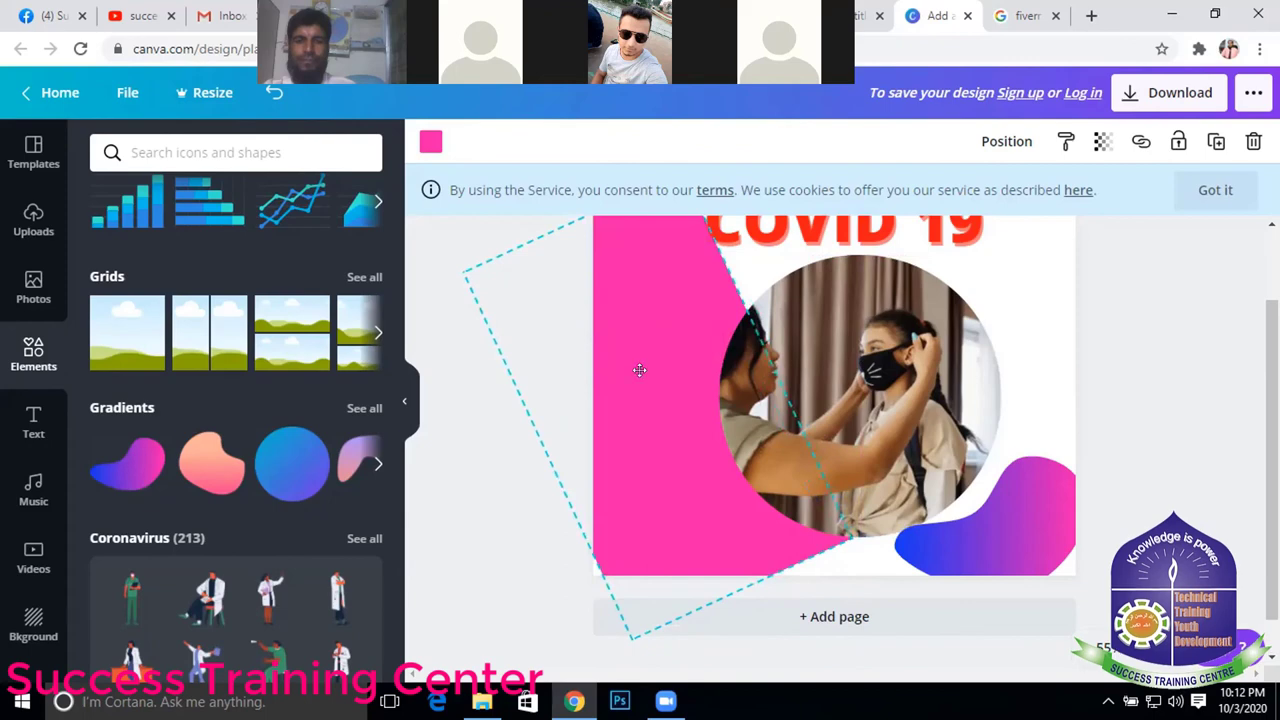
scroll(780, 517, up, 2)
scroll(810, 537, down, 2)
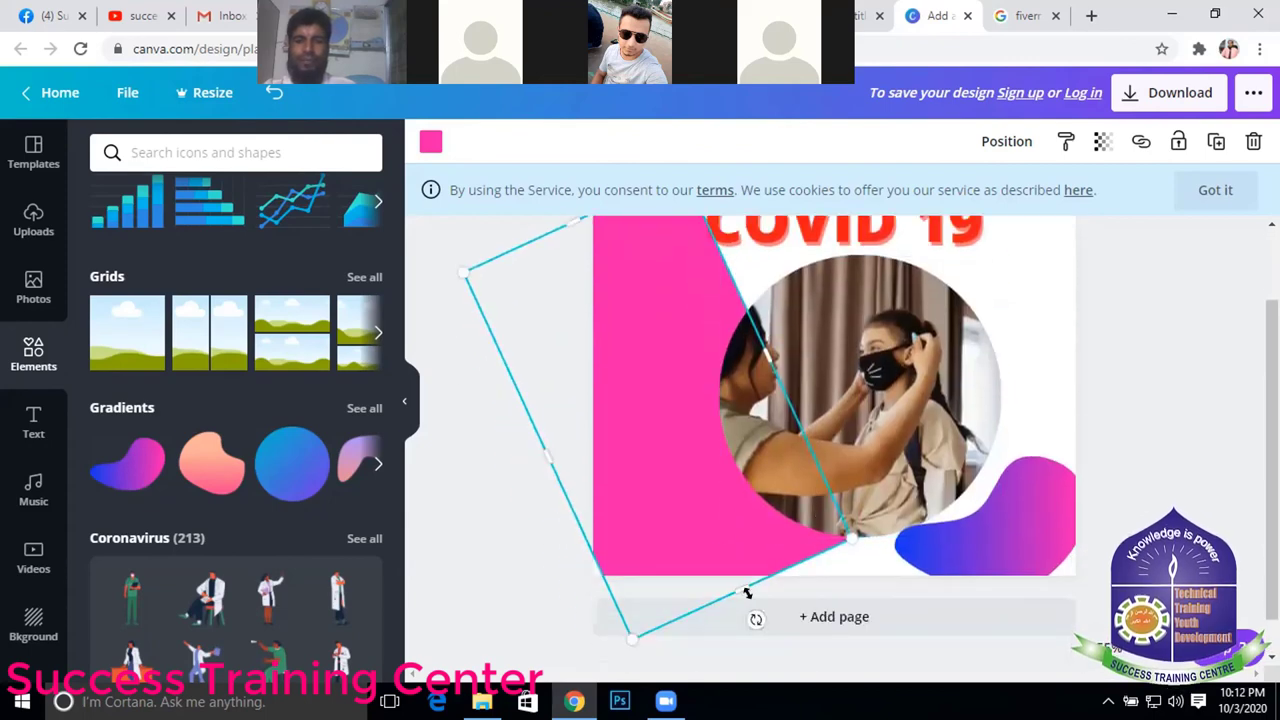
drag(748, 596, 774, 617)
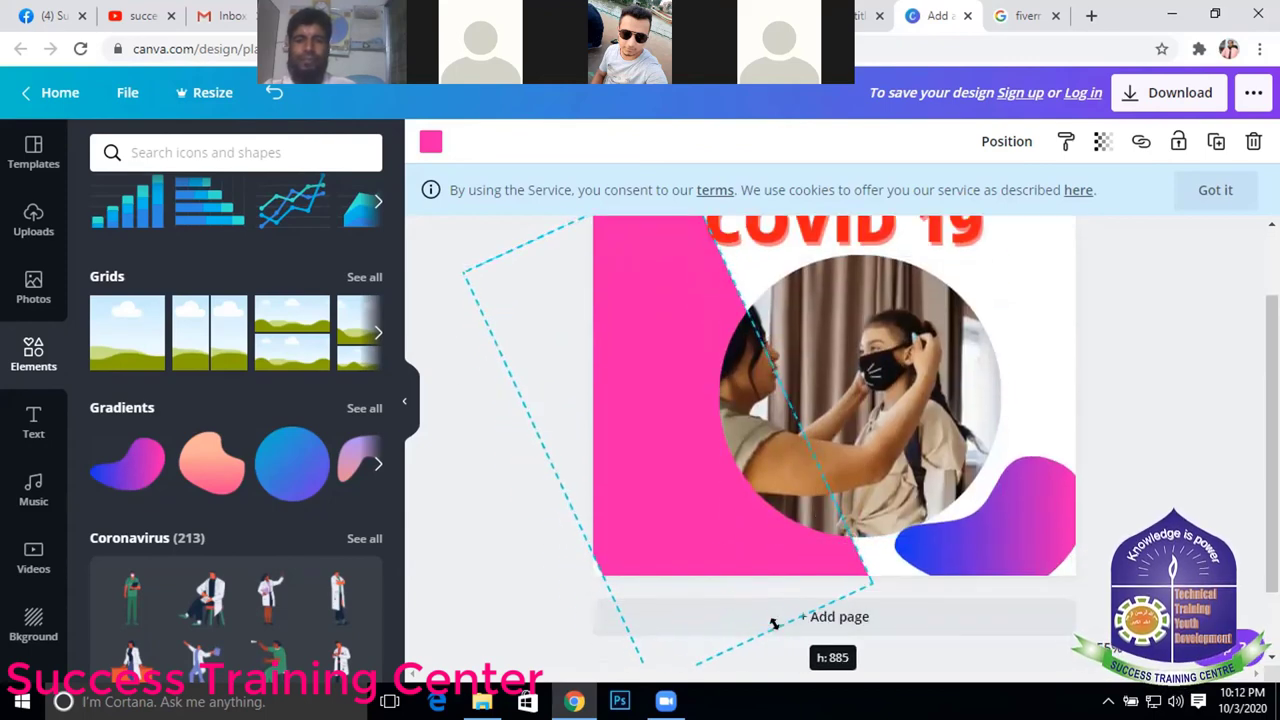
scroll(733, 482, up, 2)
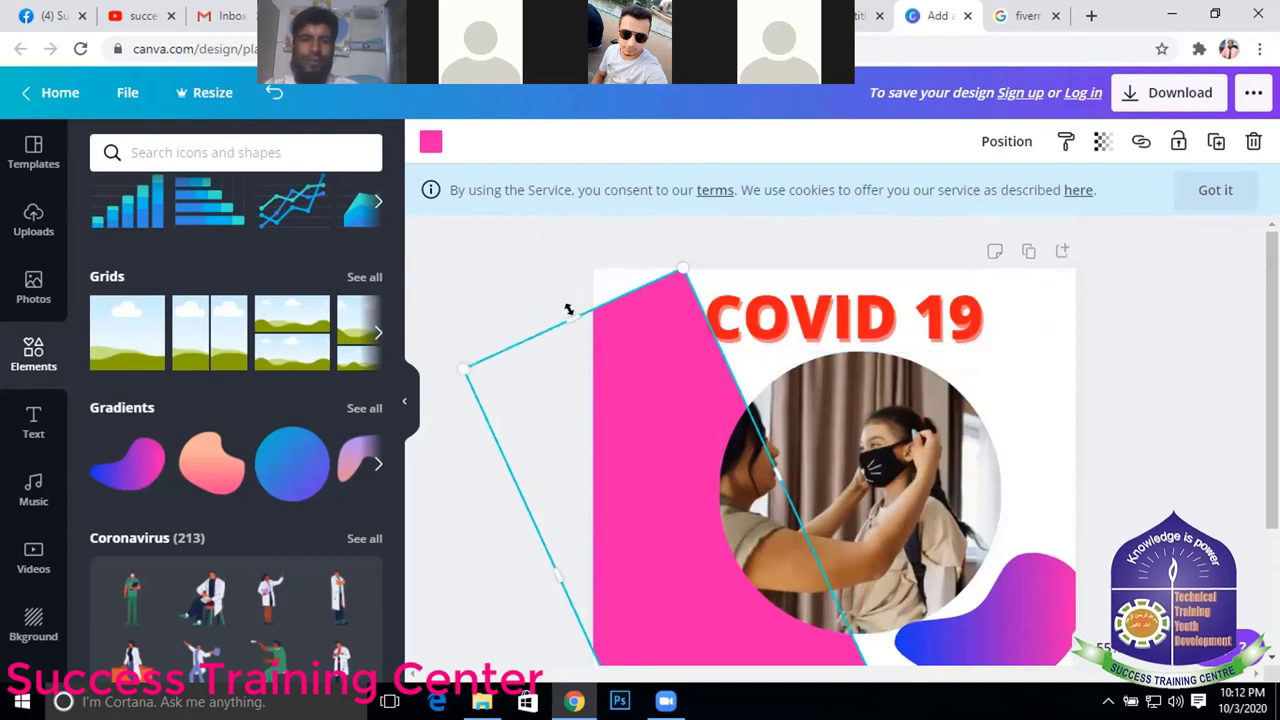
drag(564, 296, 531, 277)
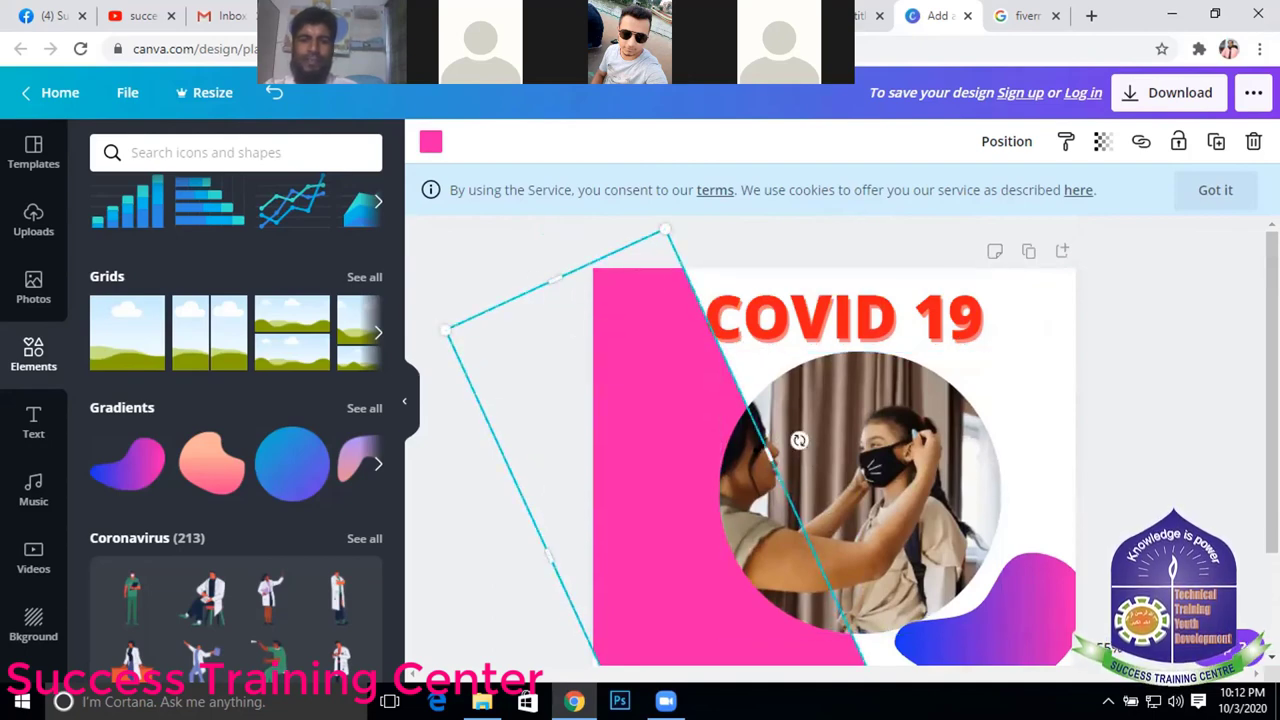
drag(764, 448, 758, 450)
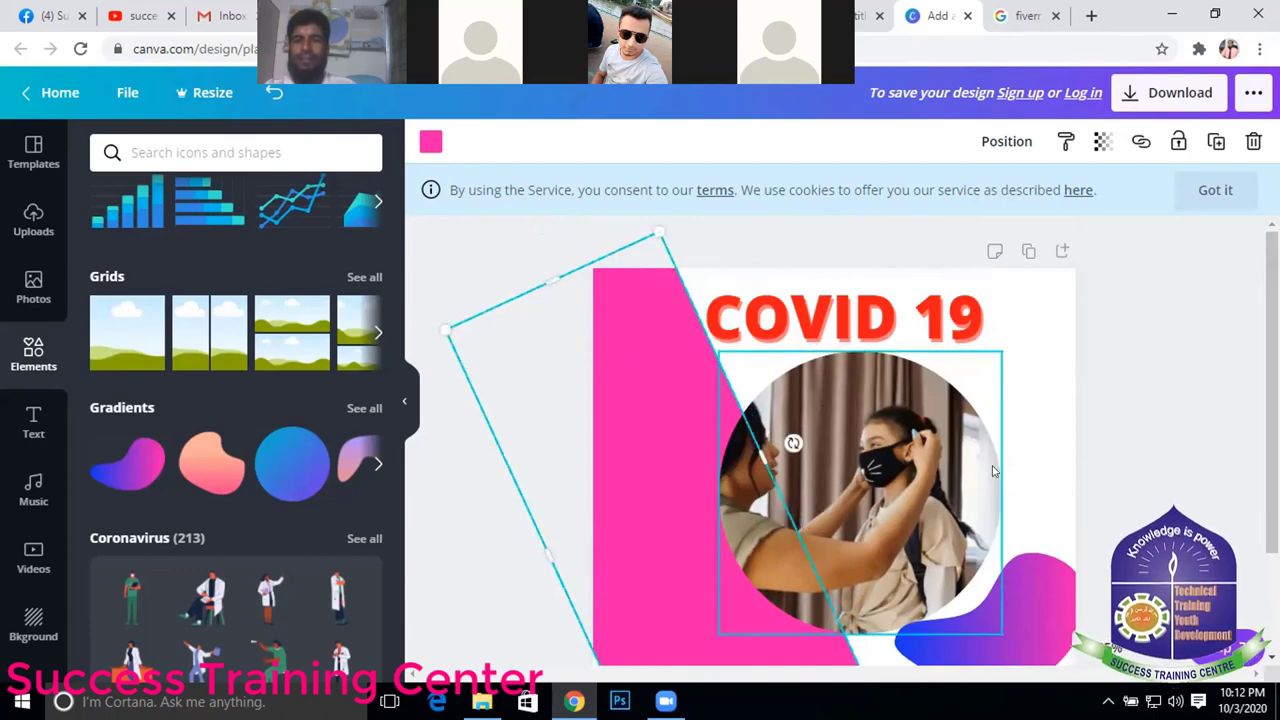
scroll(993, 470, down, 2)
- Narrow the pink shape by pulling in its slanted edge
click(1044, 327)
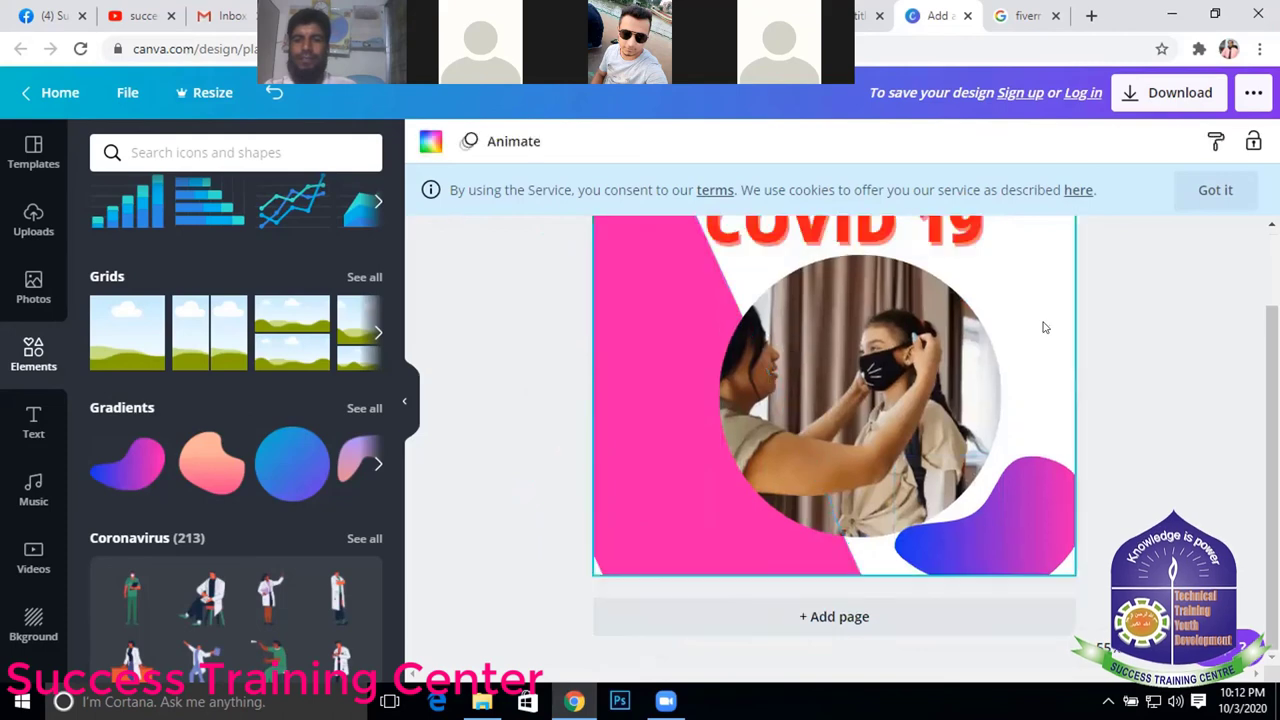
click(644, 523)
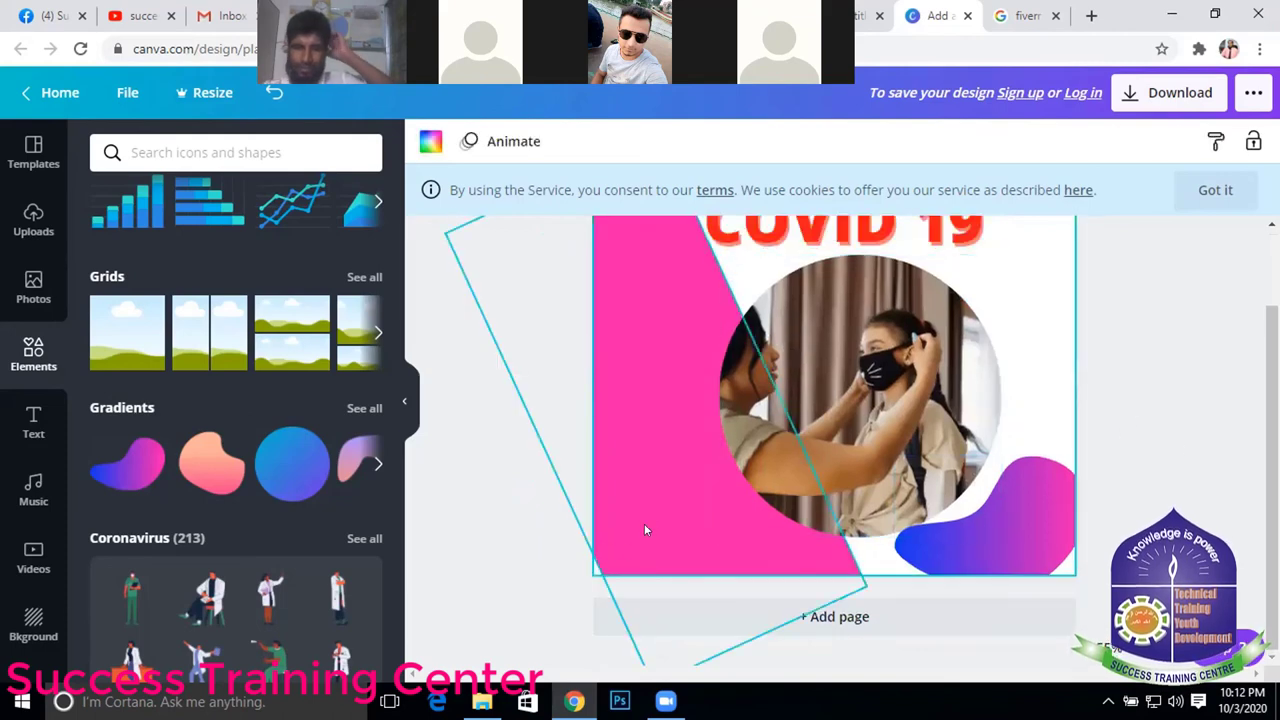
scroll(578, 537, down, 1)
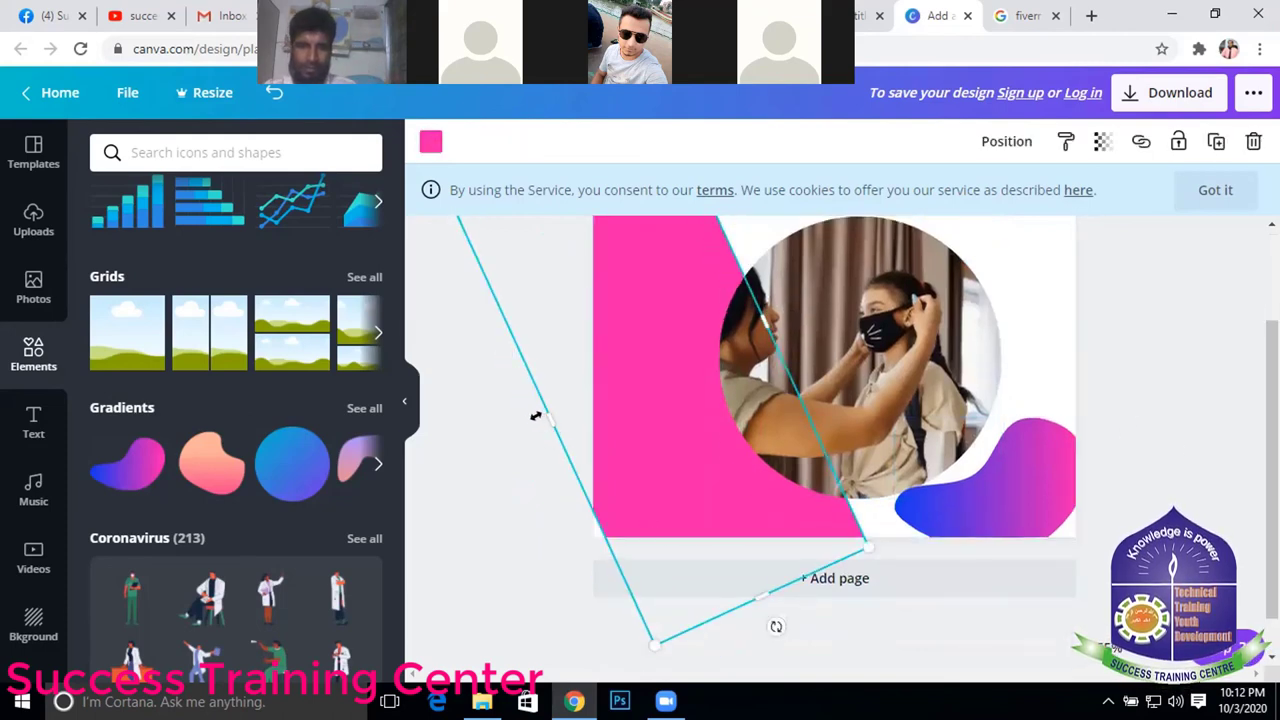
drag(536, 416, 520, 420)
scroll(971, 623, up, 2)
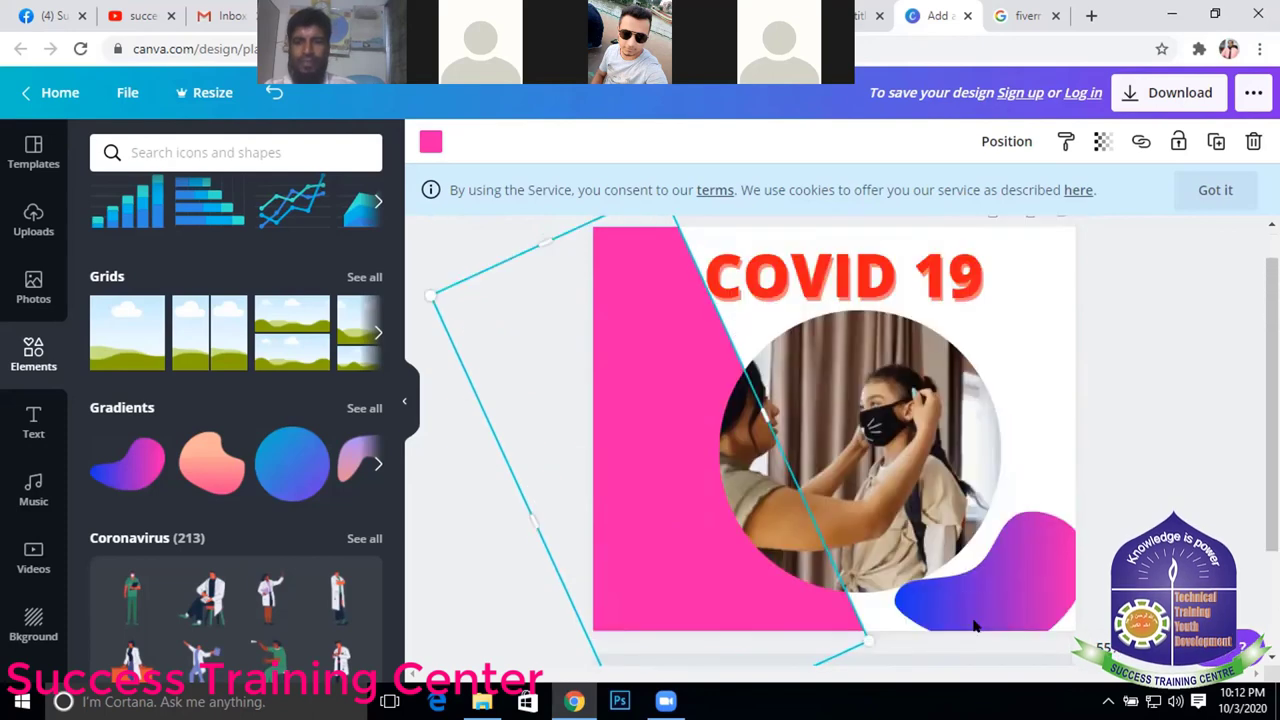
click(1047, 425)
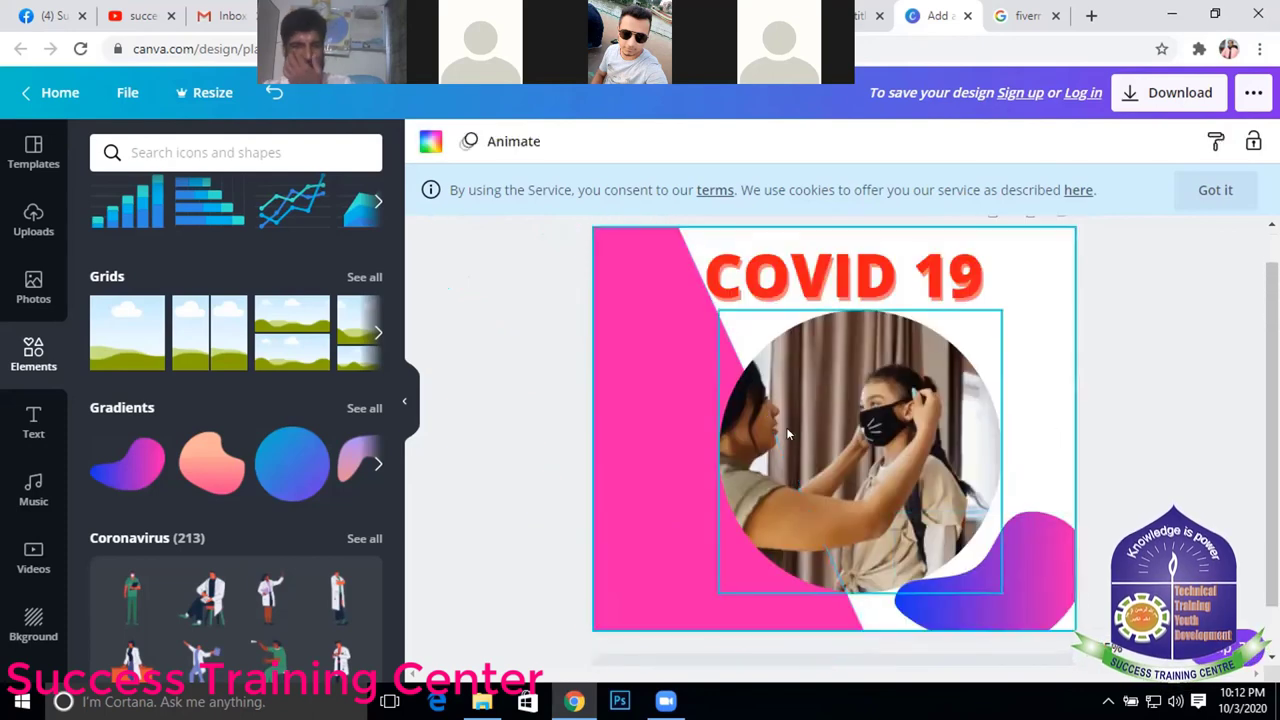
click(709, 414)
scroll(612, 345, up, 1)
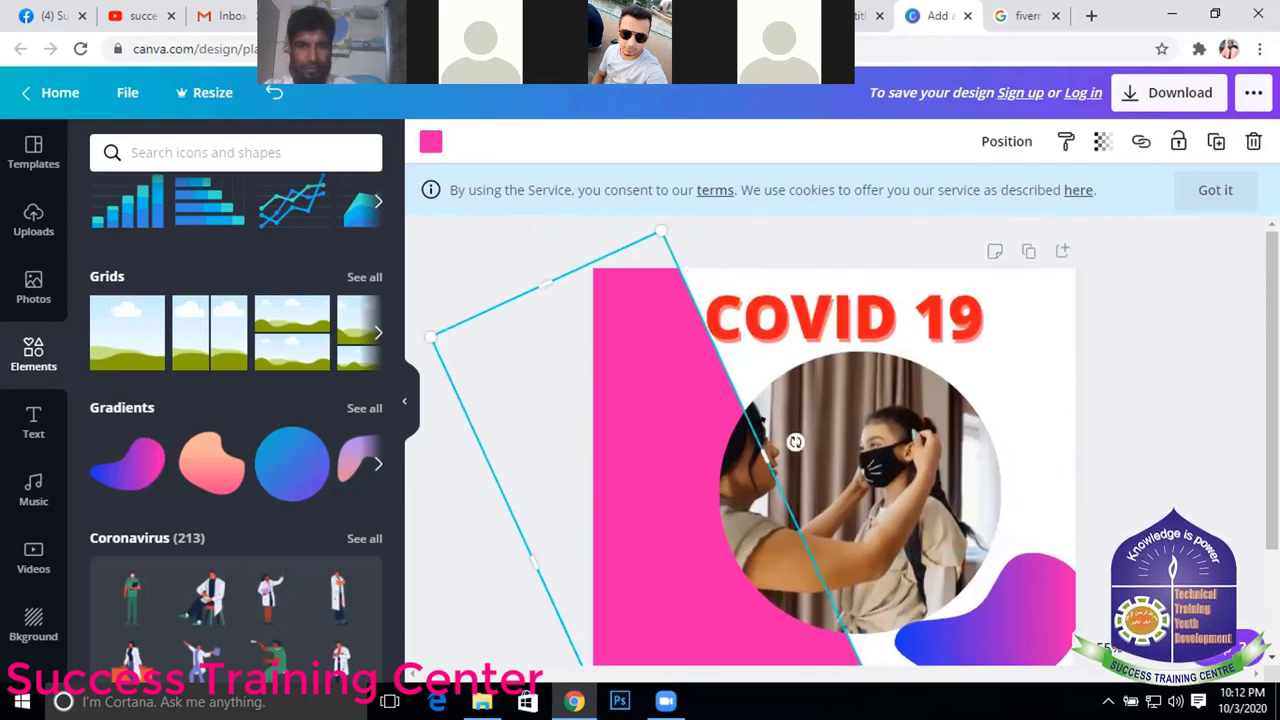
drag(760, 449, 697, 477)
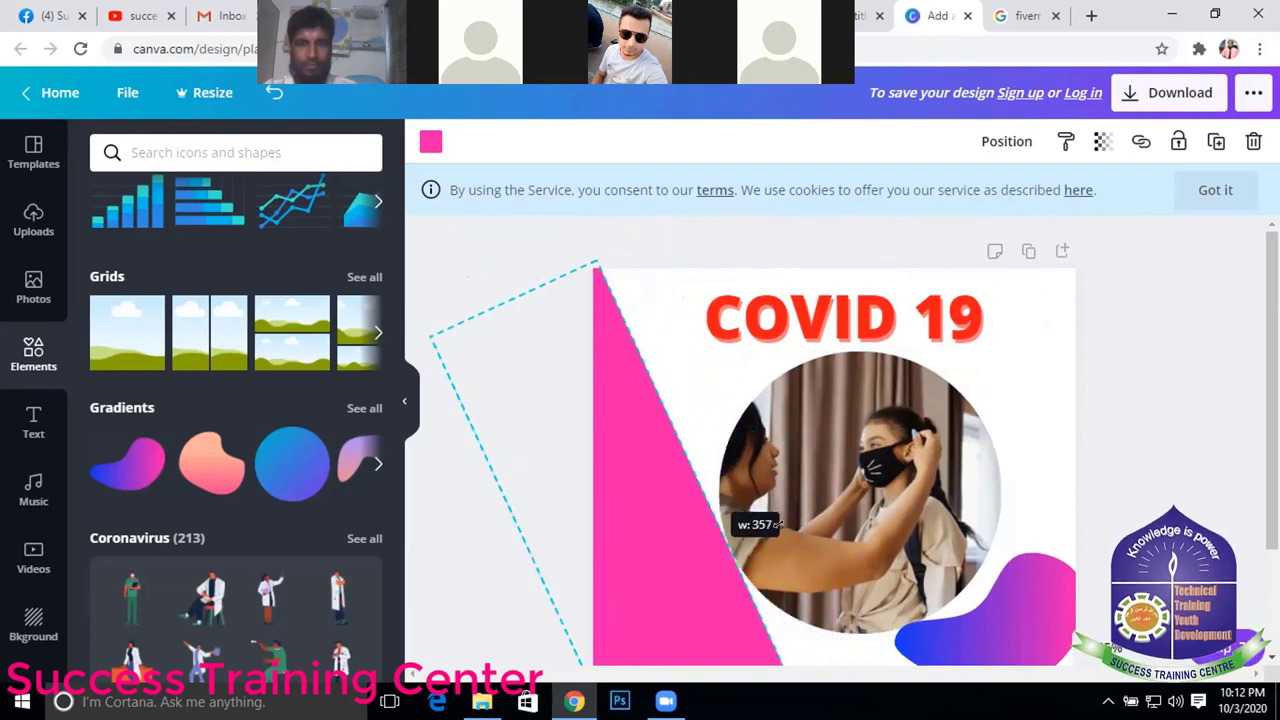
scroll(802, 598, down, 2)
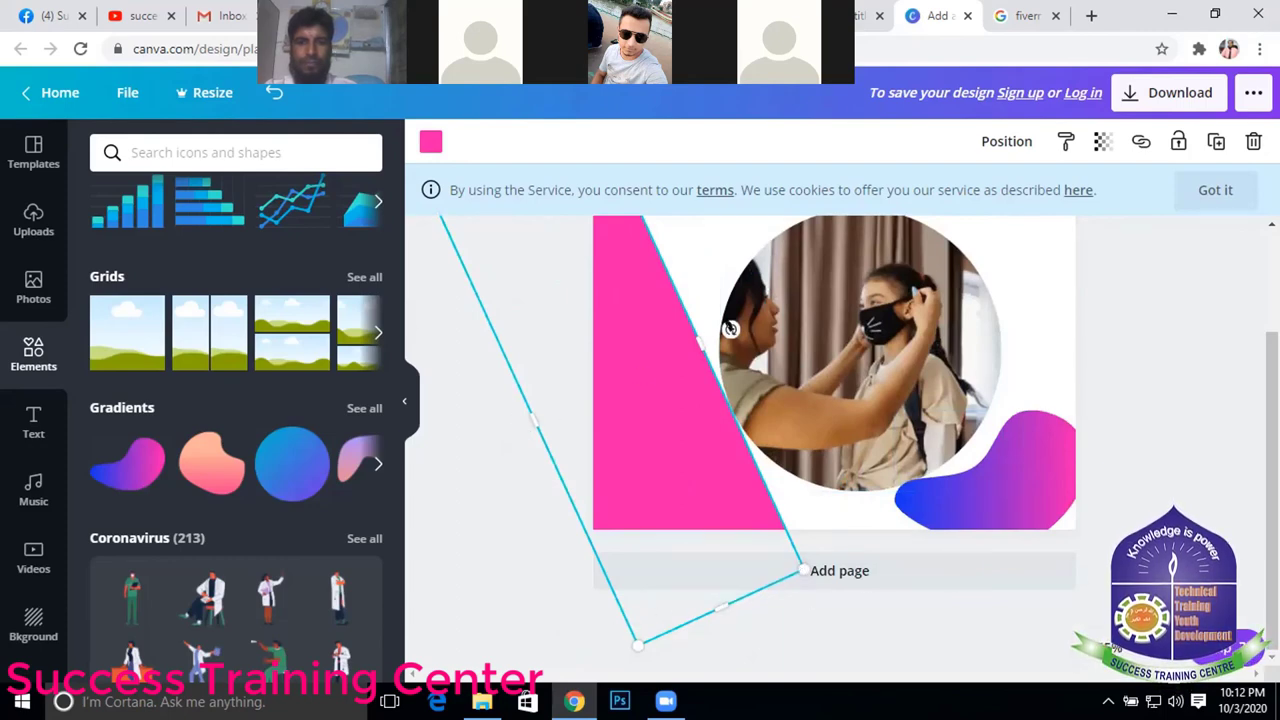
- Rotate the pink shape to about -36°, reposition it, and resize it to roughly 493 wide
drag(716, 310, 713, 308)
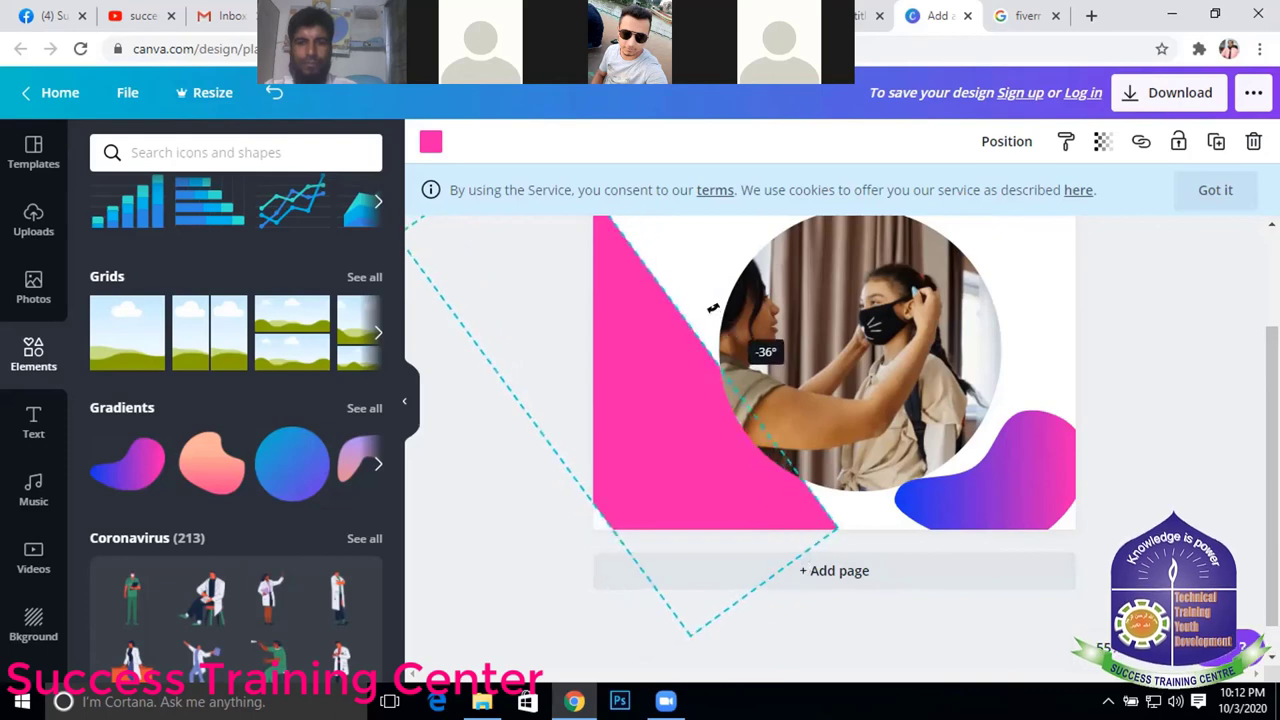
drag(682, 359, 757, 397)
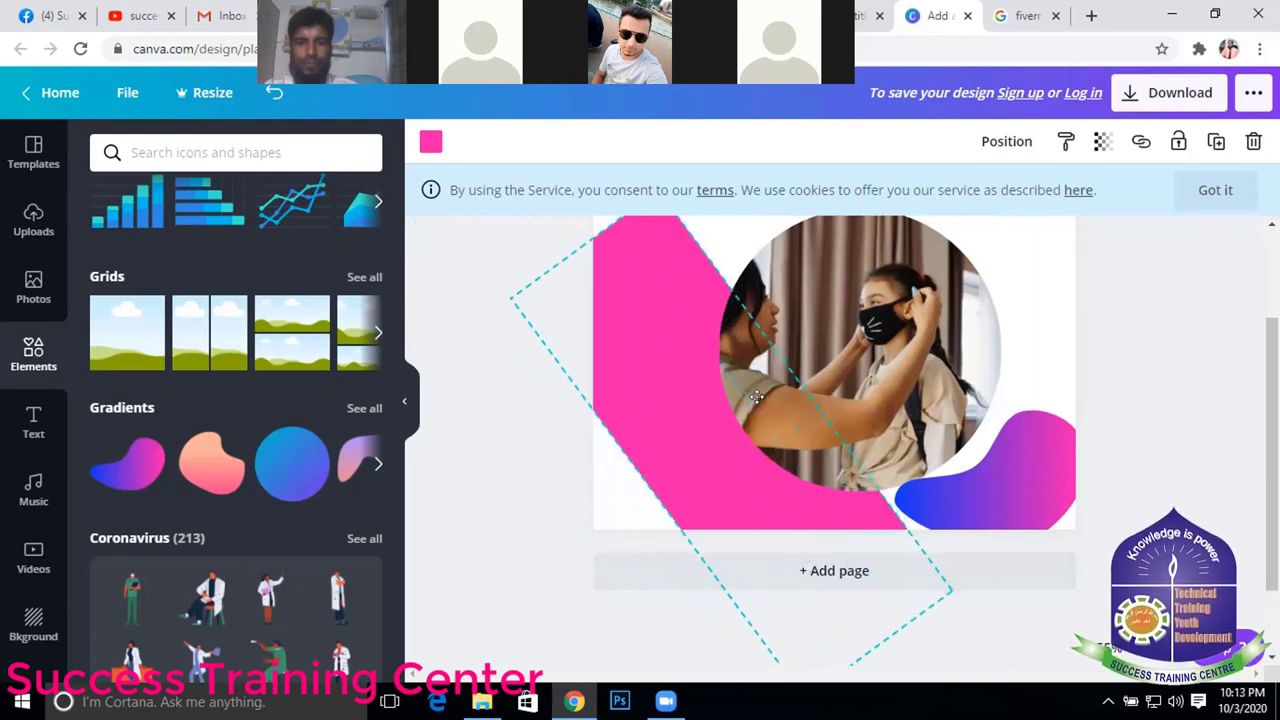
drag(646, 496, 531, 488)
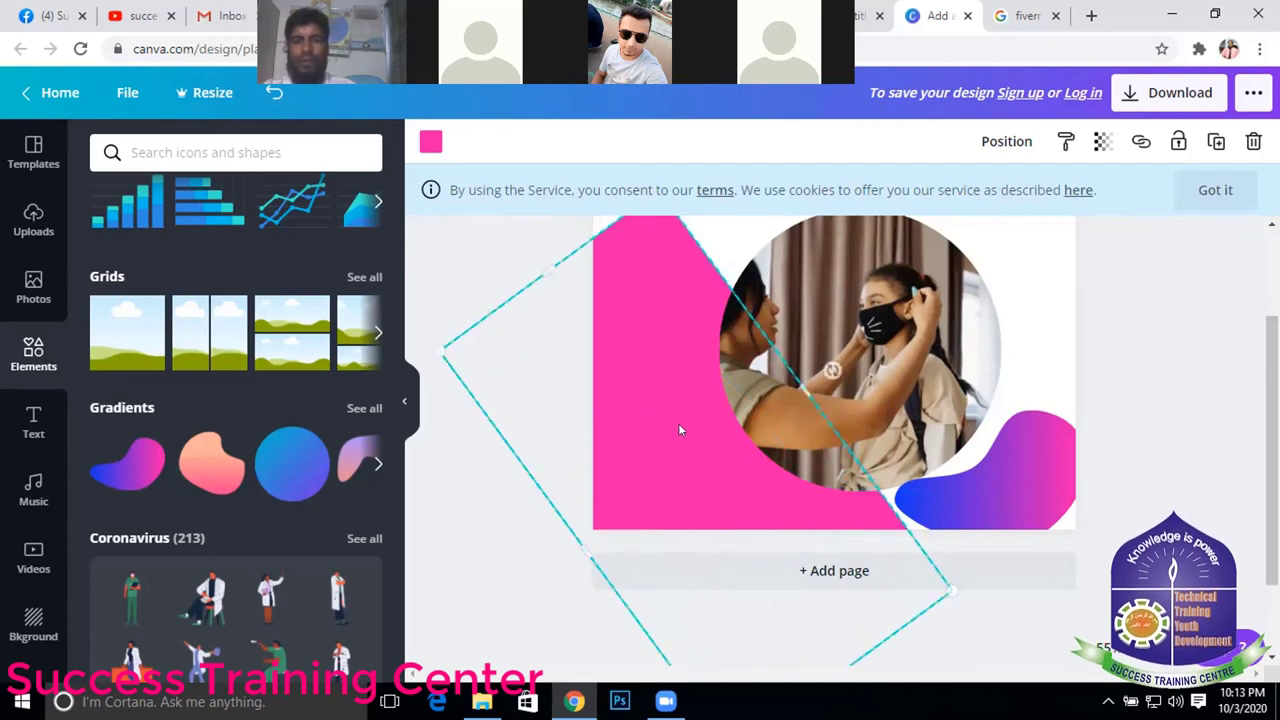
click(820, 578)
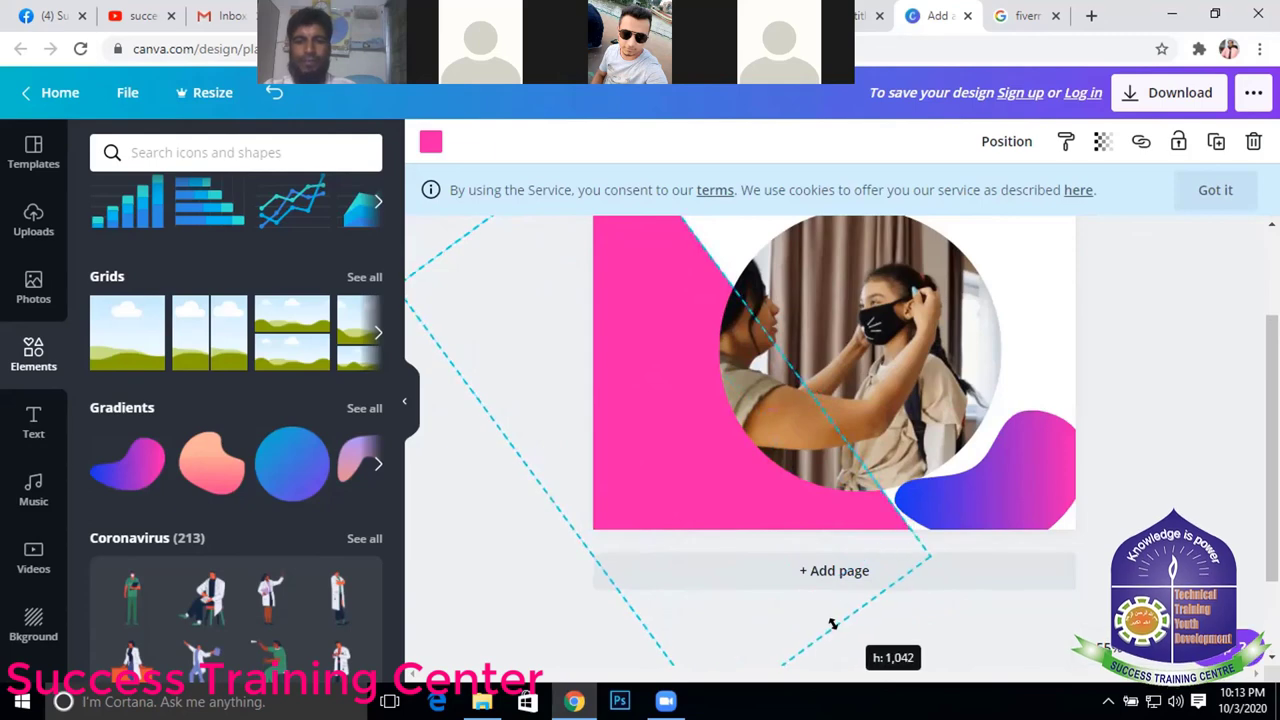
drag(825, 617, 797, 500)
scroll(797, 500, up, 2)
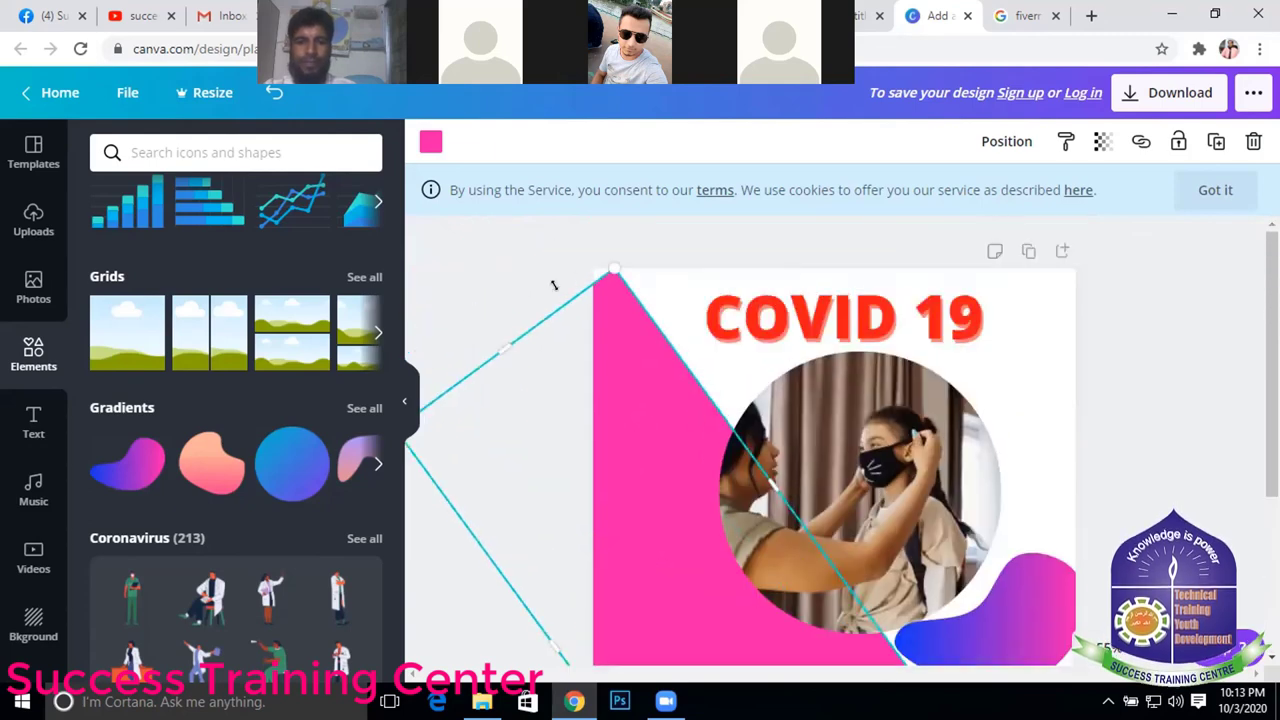
drag(492, 339, 449, 333)
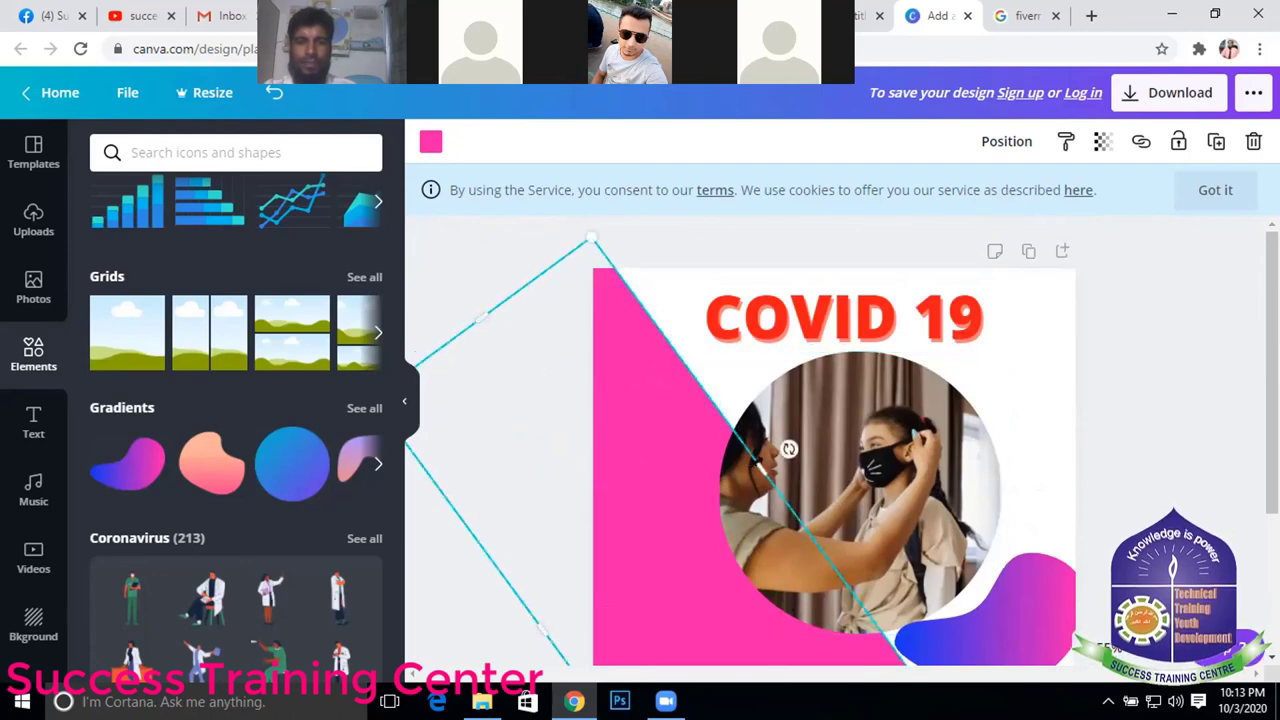
drag(755, 460, 737, 466)
drag(805, 497, 772, 457)
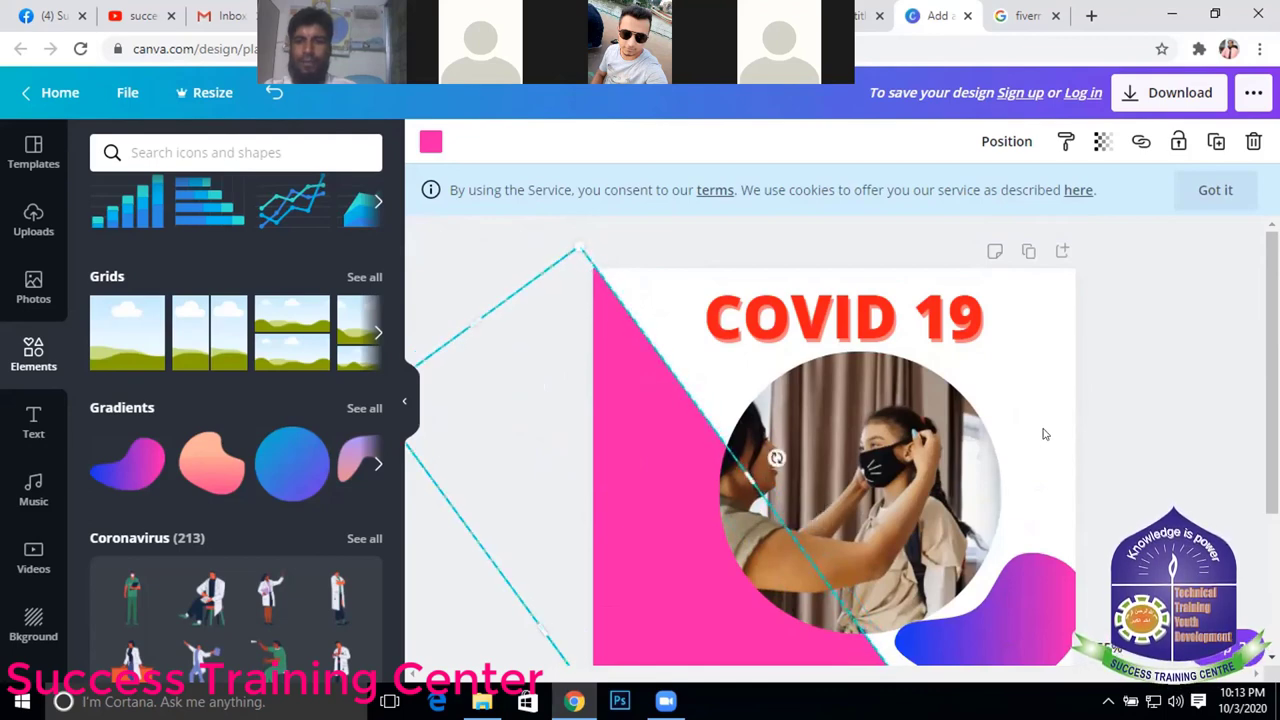
click(1045, 434)
scroll(1045, 434, down, 1)
scroll(840, 445, up, 1)
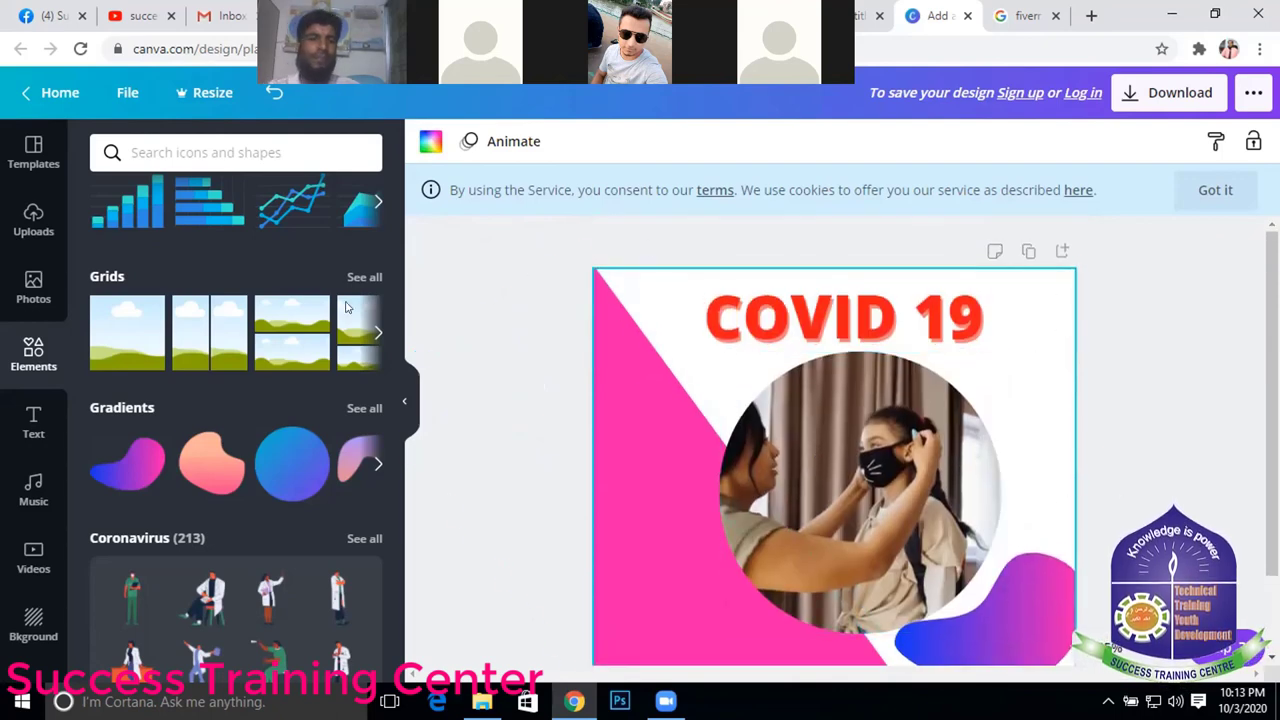
- Add the pink sketchy flower sticker and place it at the poster's top-right corner
scroll(234, 494, down, 4)
scroll(217, 528, down, 2)
scroll(233, 531, down, 4)
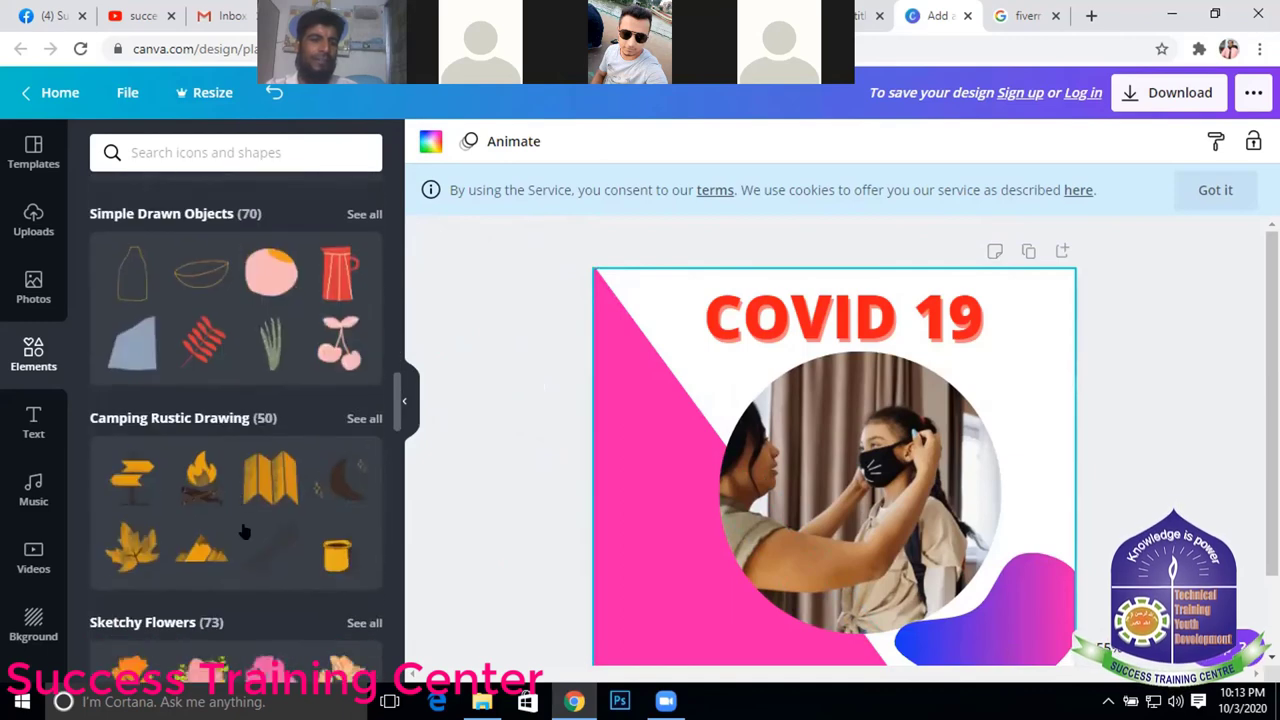
scroll(243, 525, down, 2)
scroll(785, 480, down, 2)
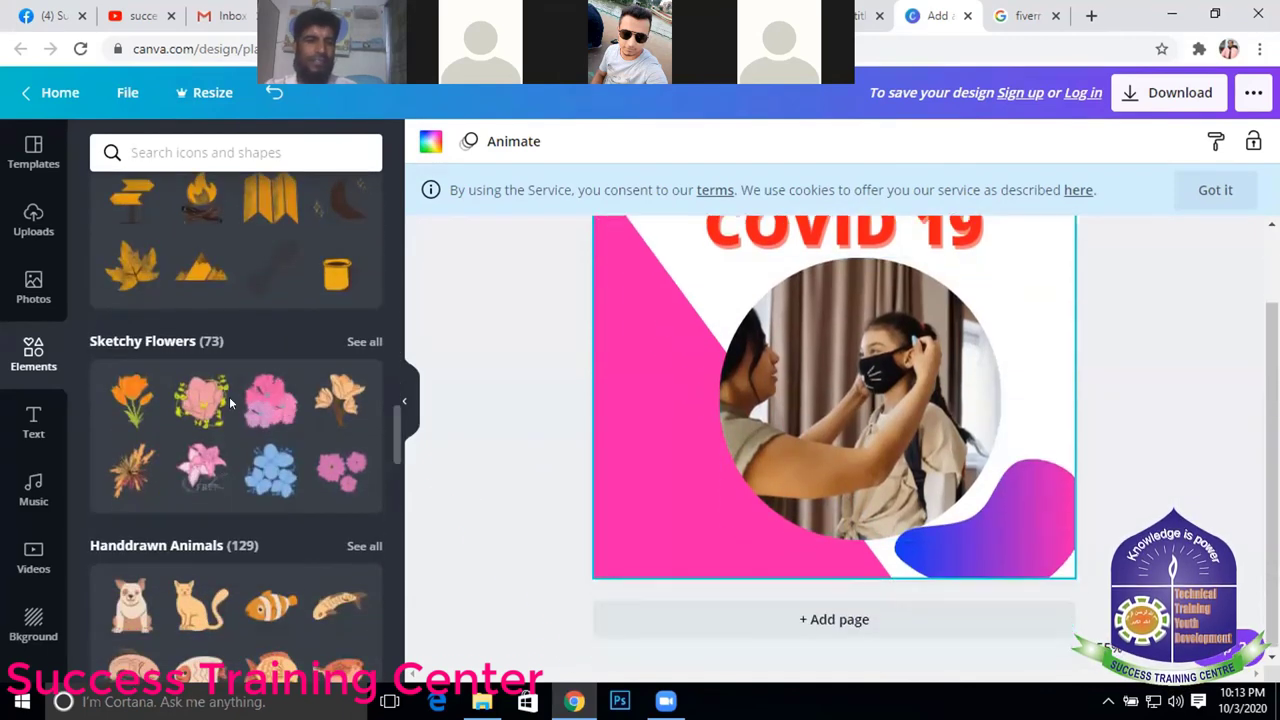
scroll(229, 396, down, 3)
scroll(288, 397, up, 2)
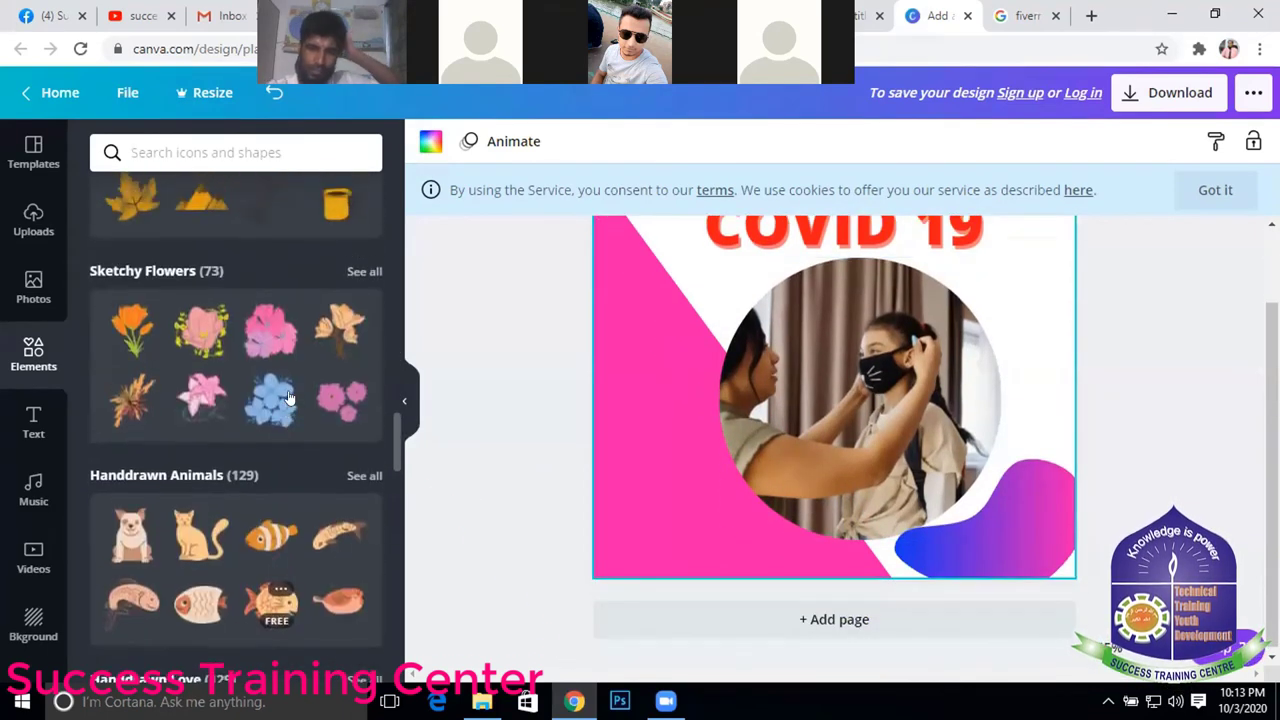
scroll(288, 390, up, 2)
scroll(276, 410, up, 1)
scroll(276, 410, up, 3)
scroll(271, 414, down, 5)
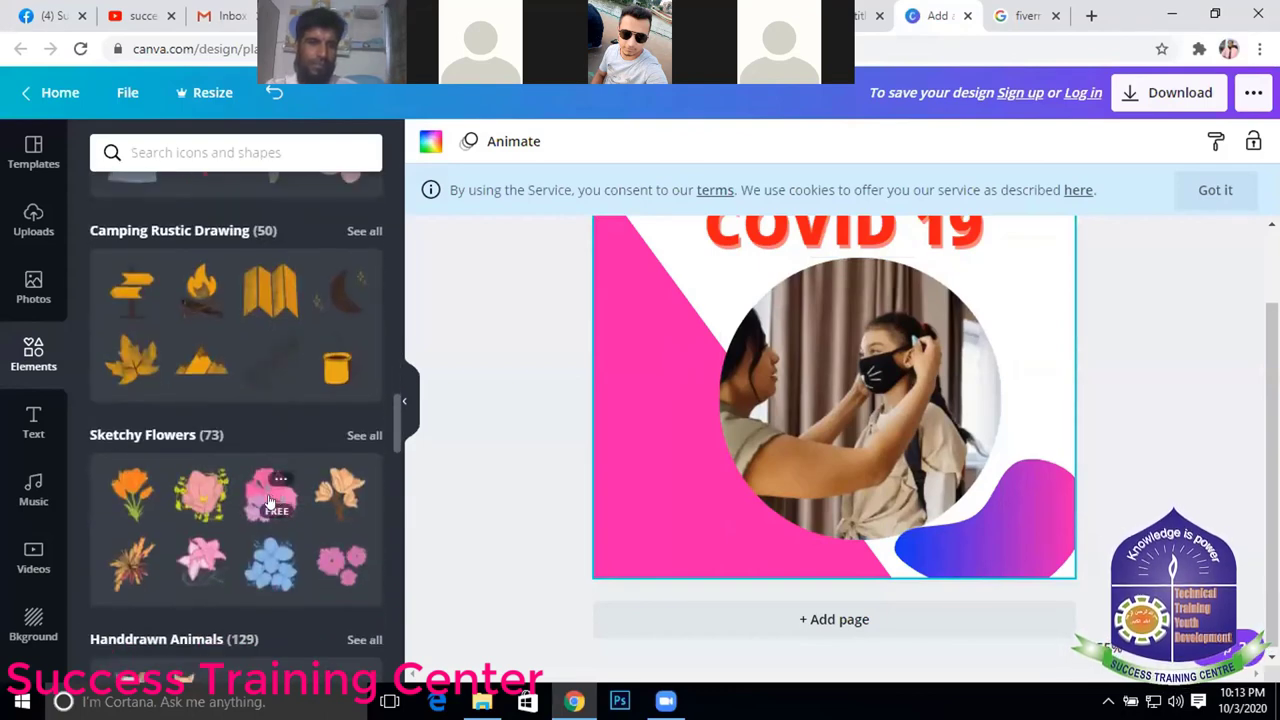
click(268, 502)
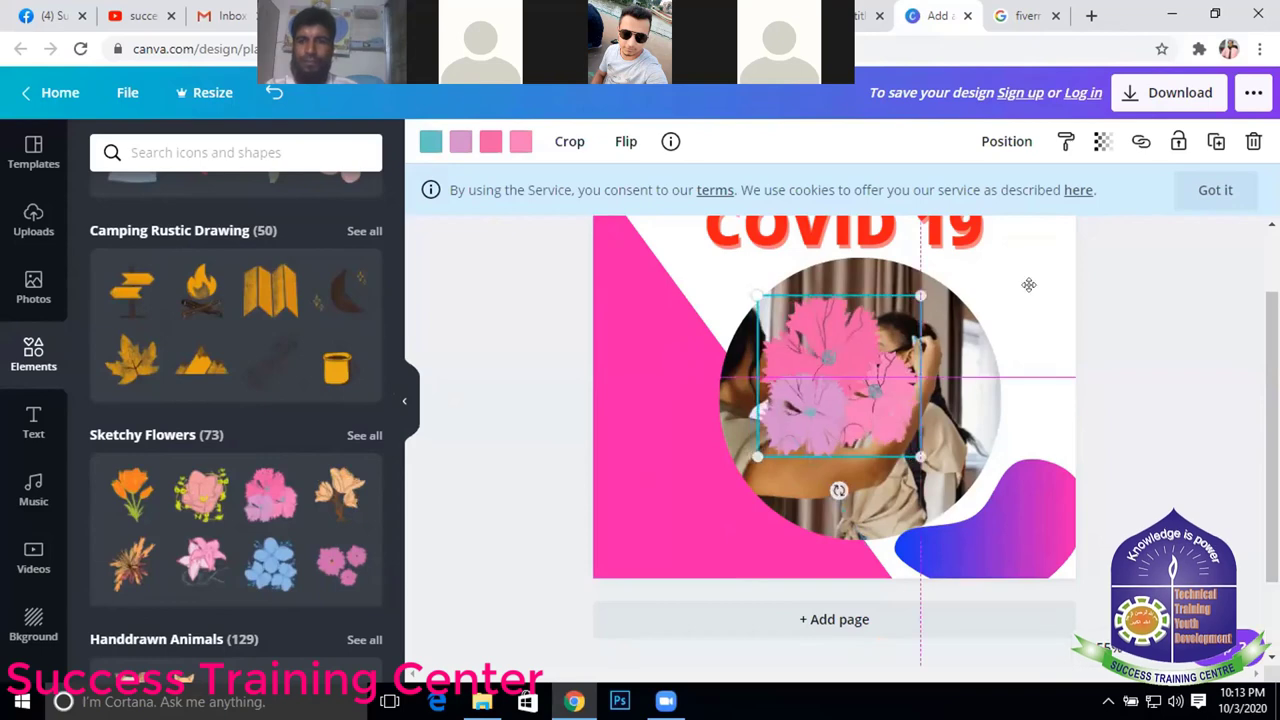
drag(1029, 285, 1050, 282)
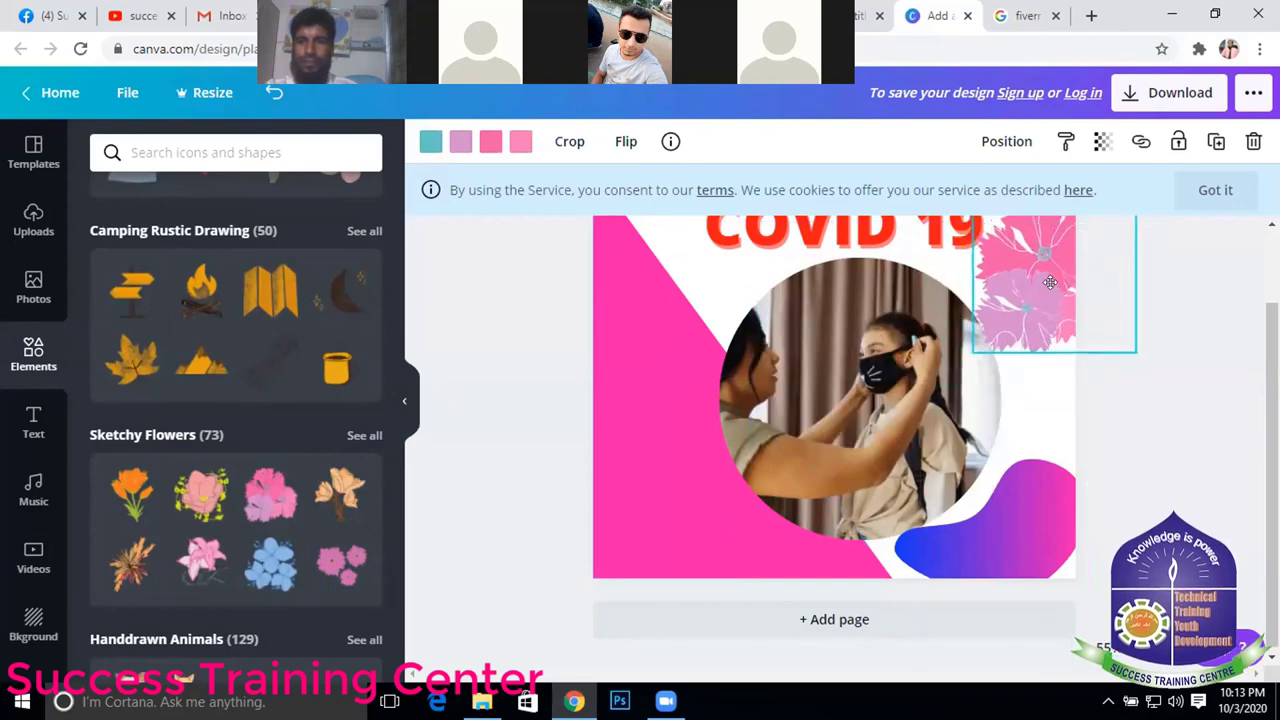
scroll(1090, 411, up, 2)
click(1160, 435)
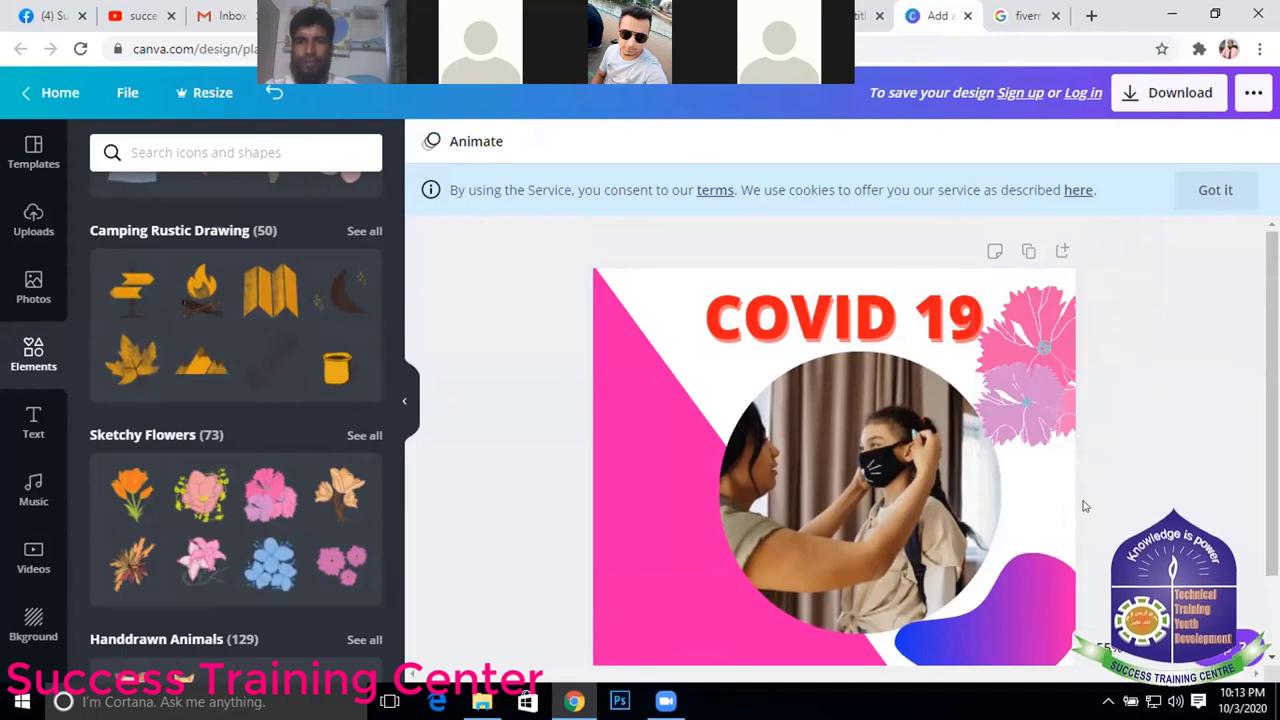
- Select the page background, then deselect the poster page
click(1036, 522)
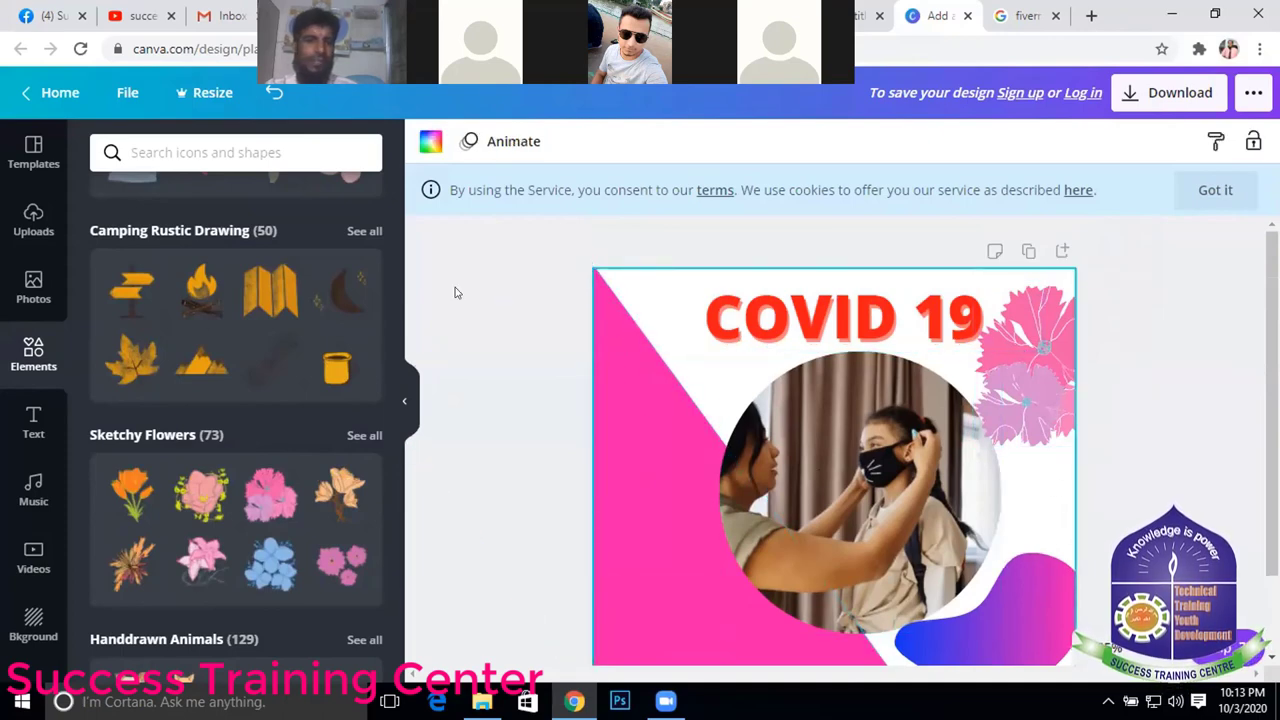
scroll(200, 360, down, 5)
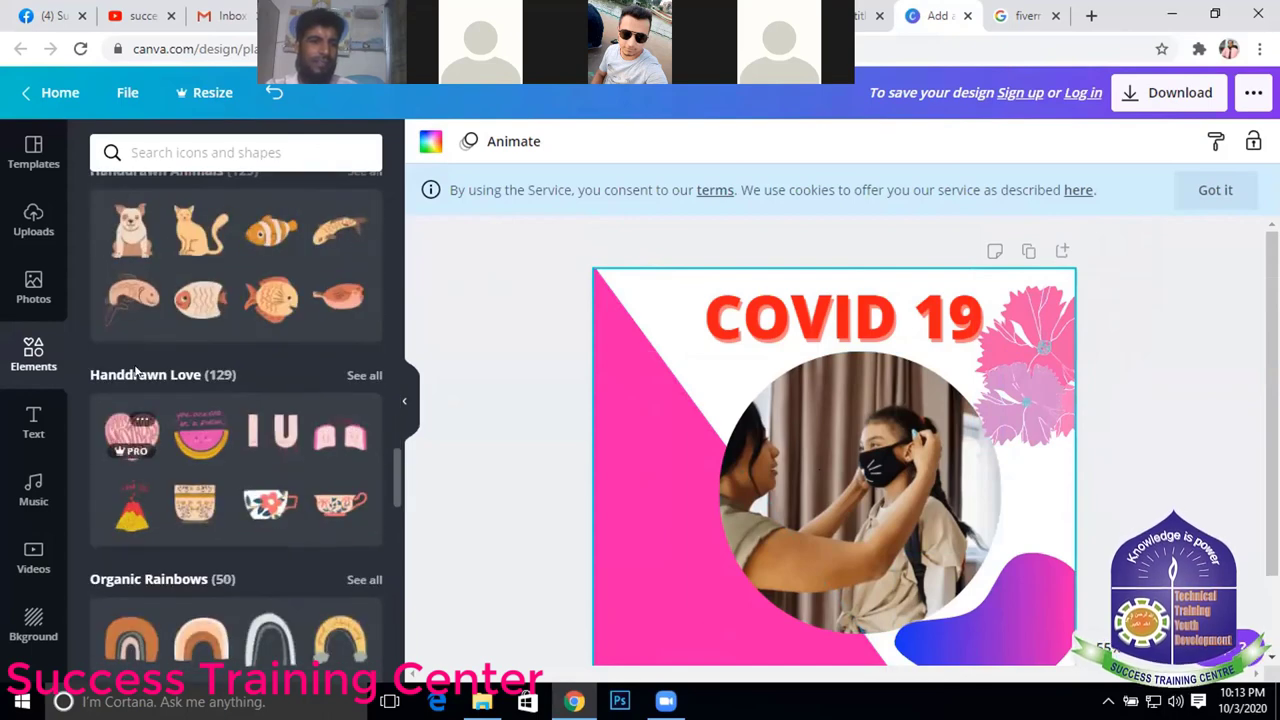
scroll(170, 515, down, 1)
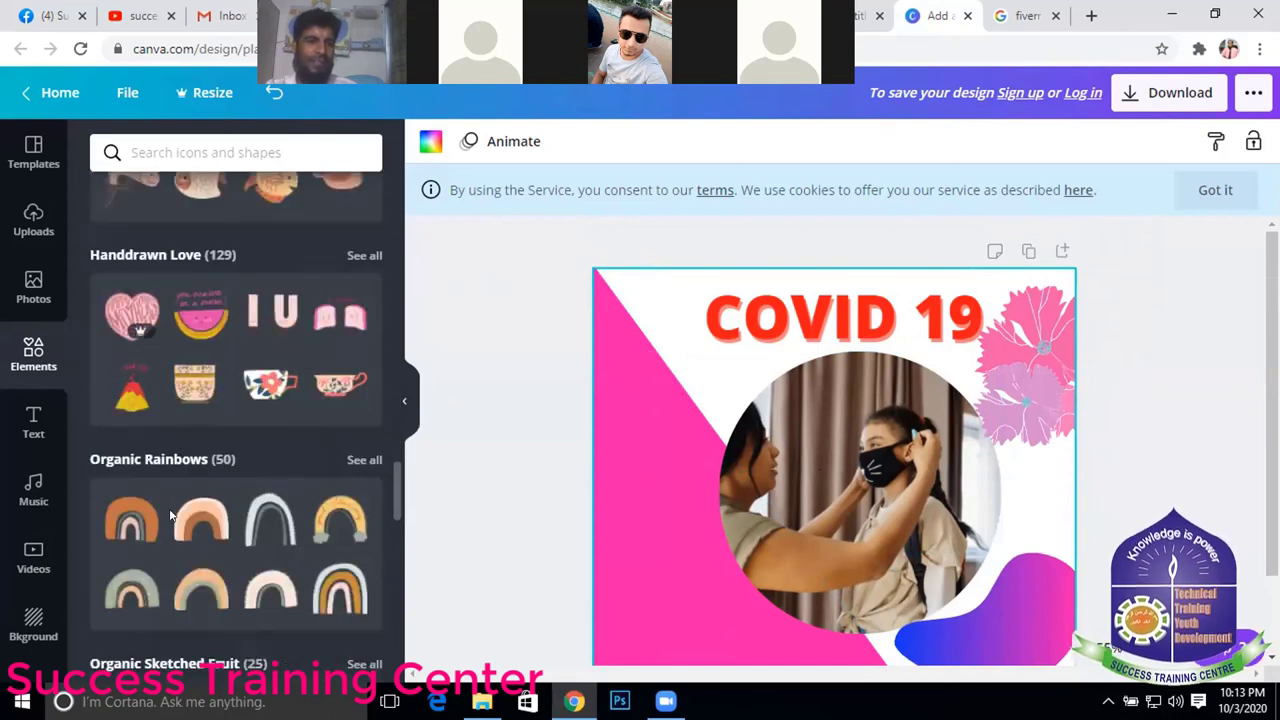
scroll(170, 515, down, 1)
scroll(232, 558, down, 3)
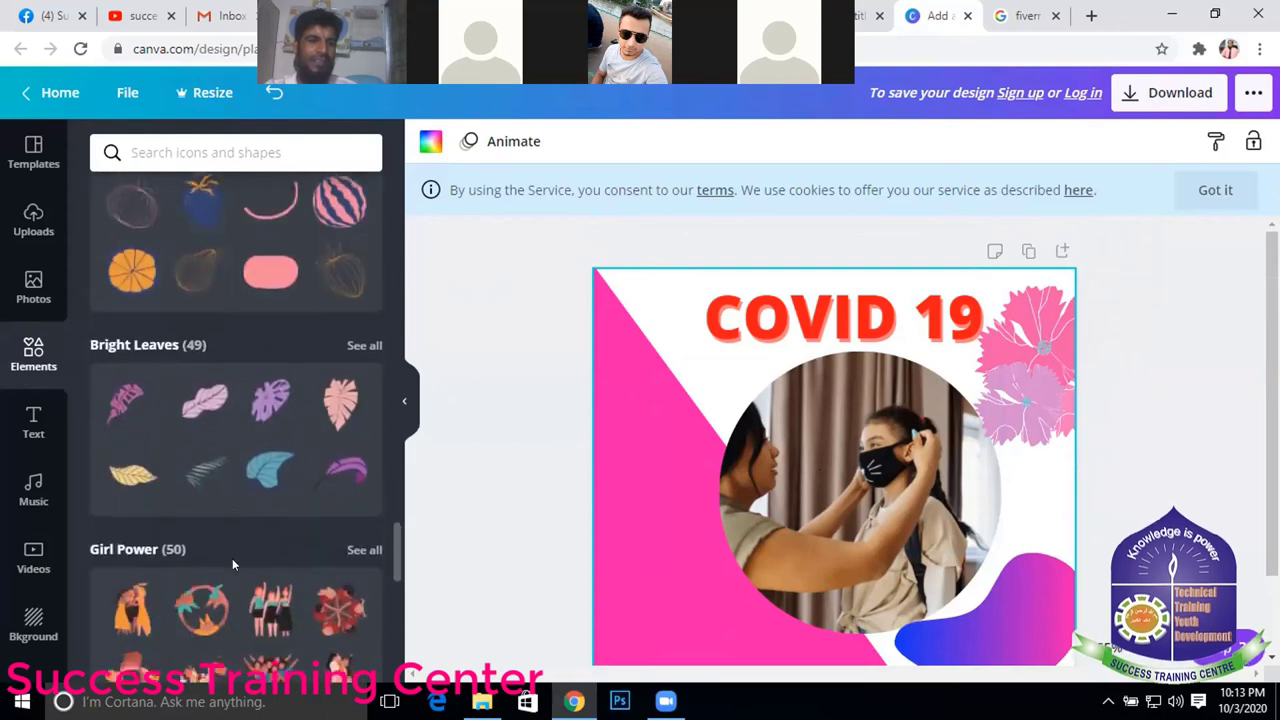
scroll(241, 468, down, 5)
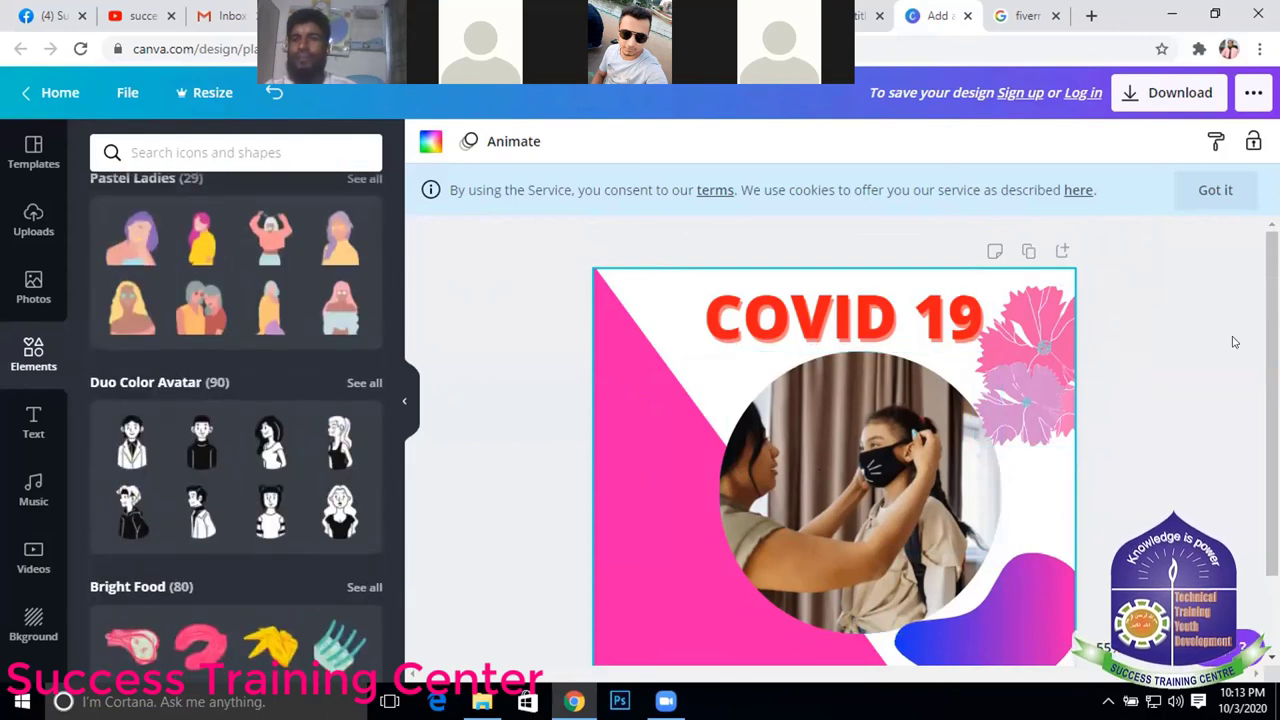
click(1217, 224)
- Download the poster as JPG (Add a heading.jpg), dismiss the confirmation, and minimize the browser
click(1176, 95)
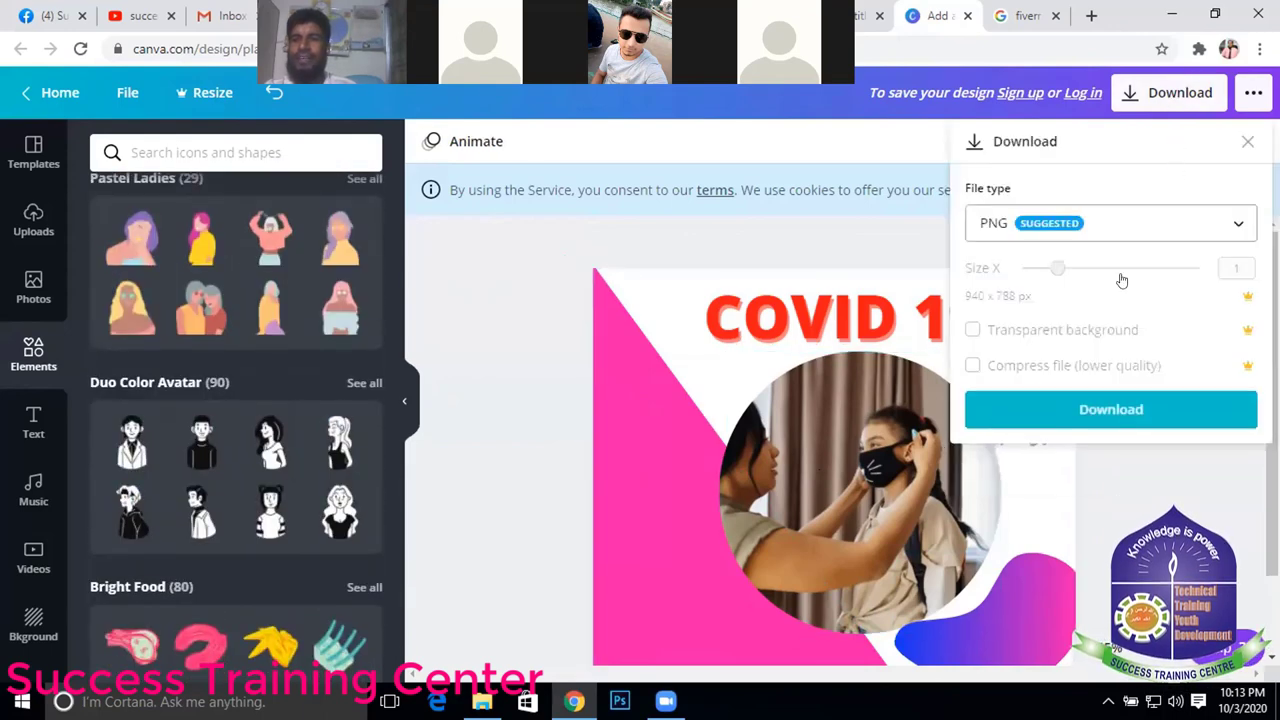
click(1150, 229)
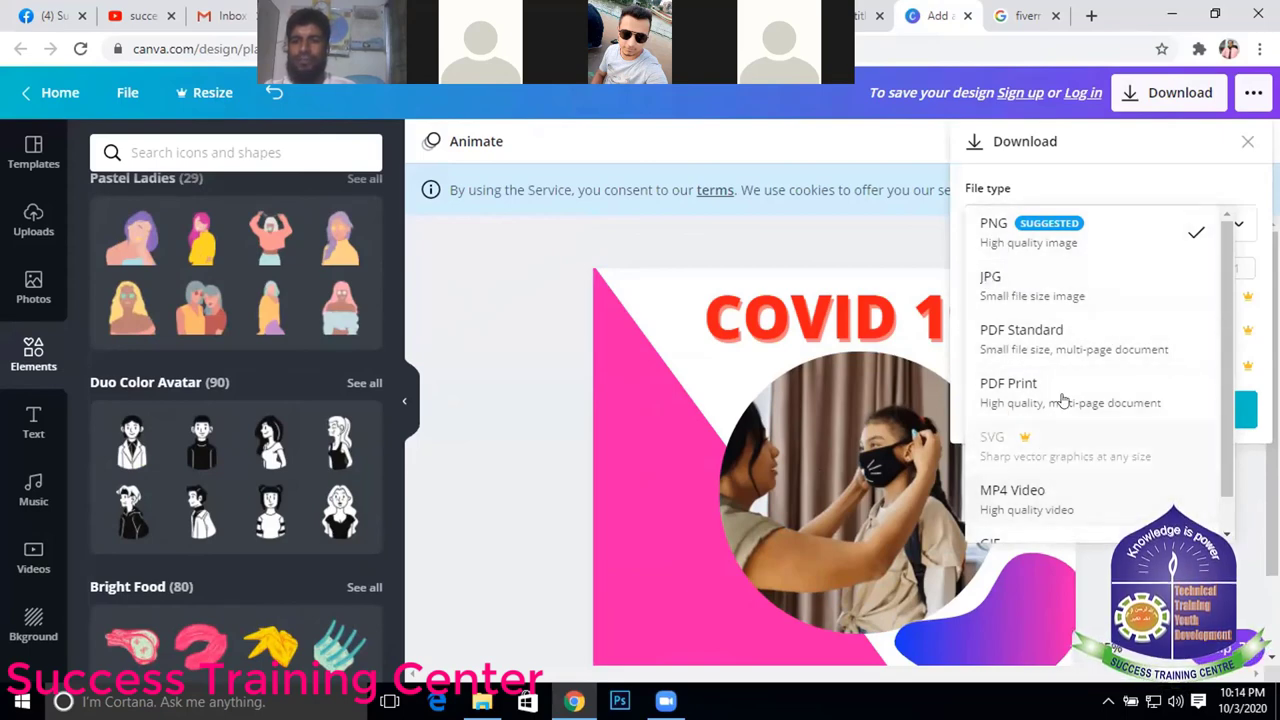
scroll(1094, 442, down, 1)
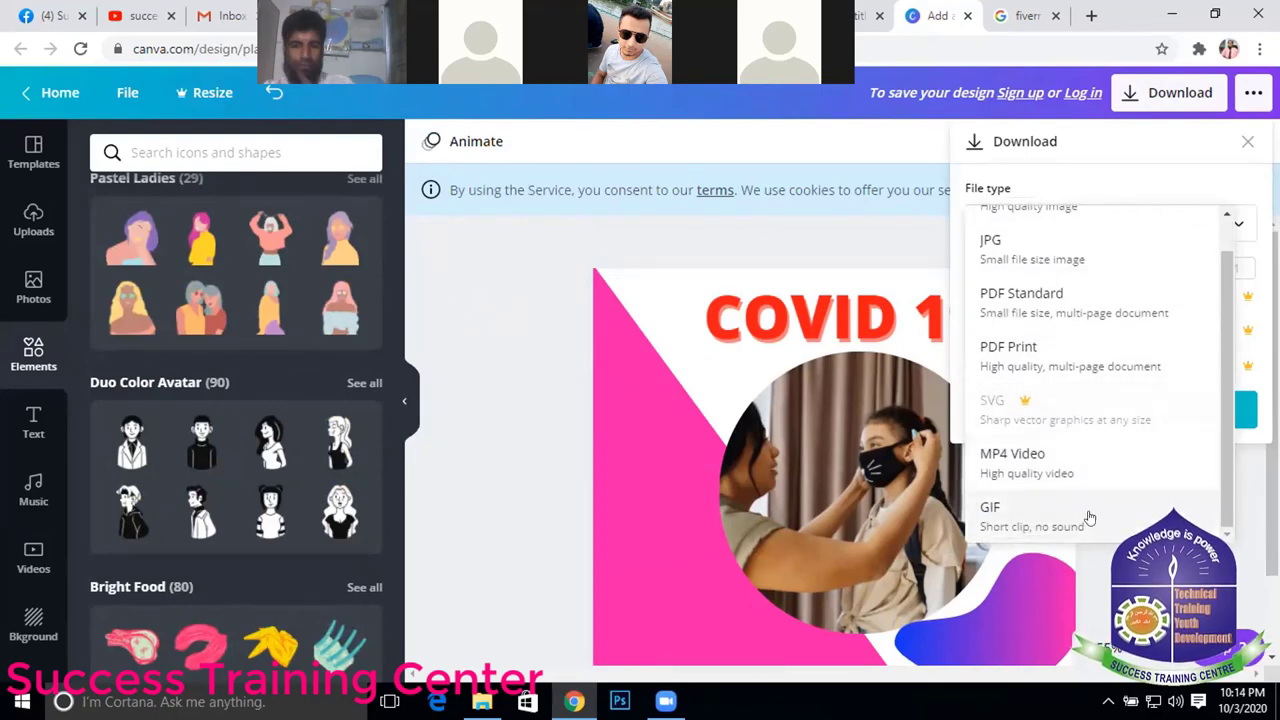
scroll(1010, 320, up, 1)
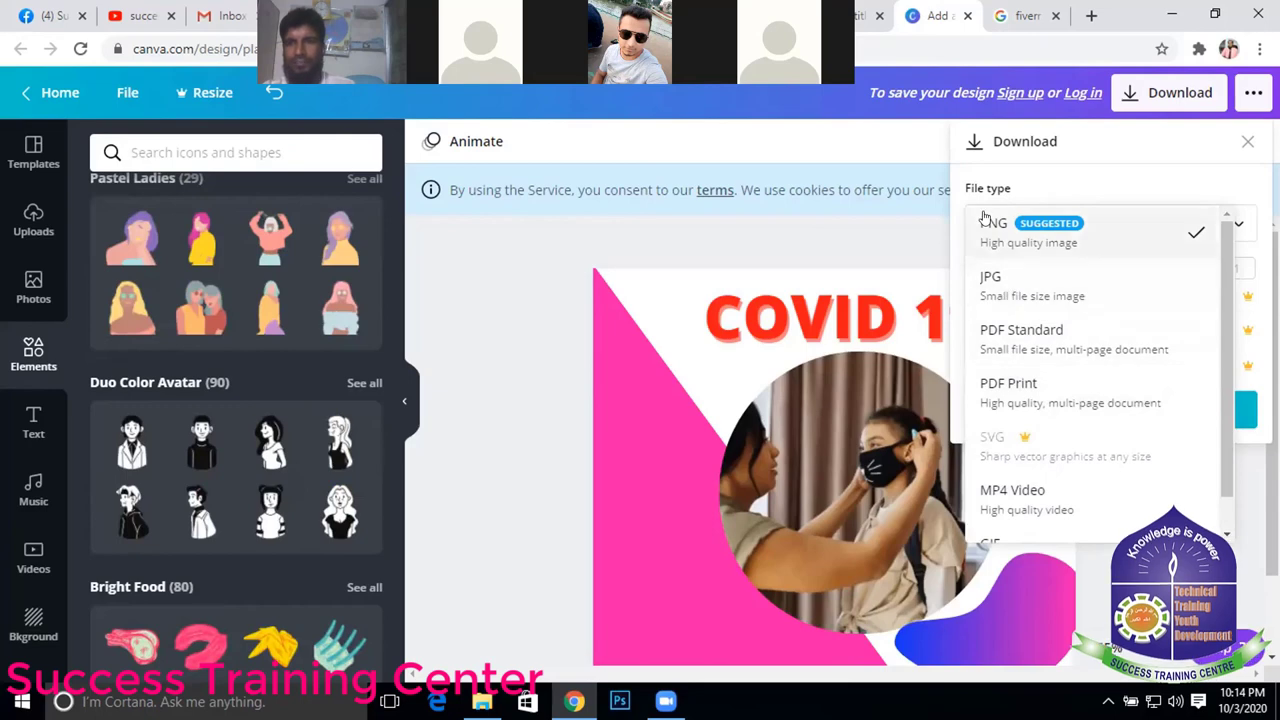
click(996, 288)
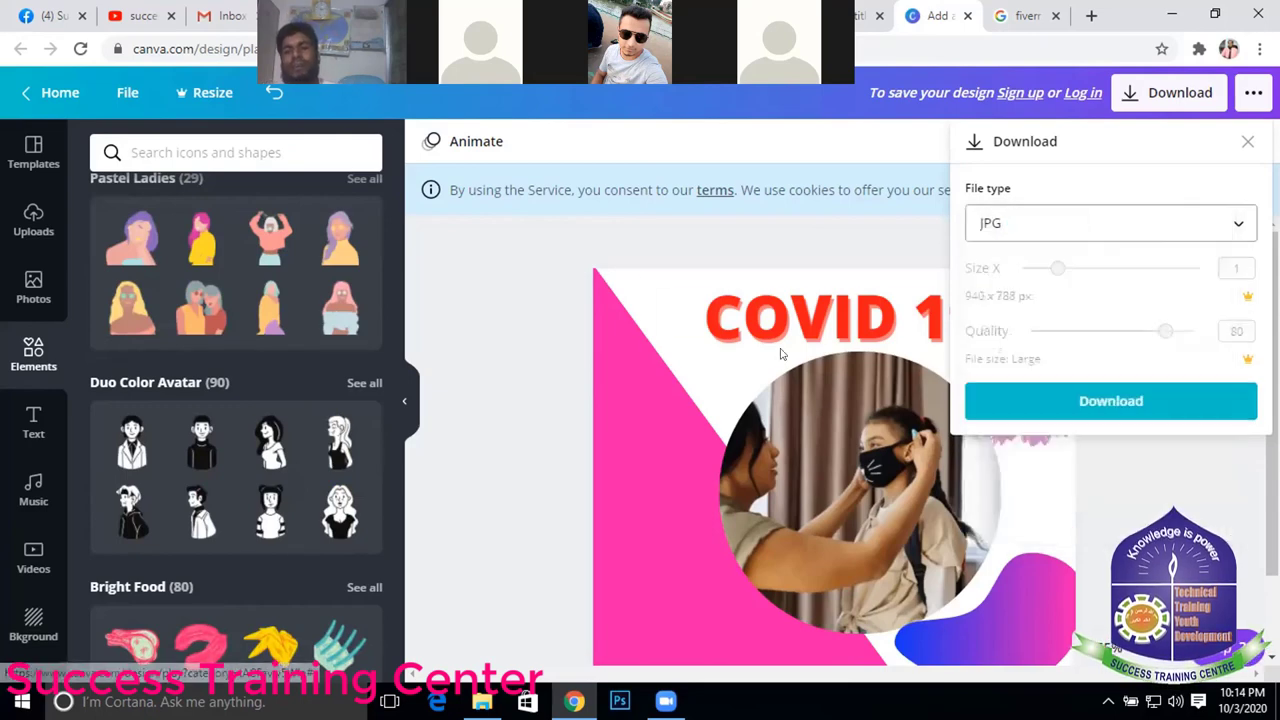
click(1101, 401)
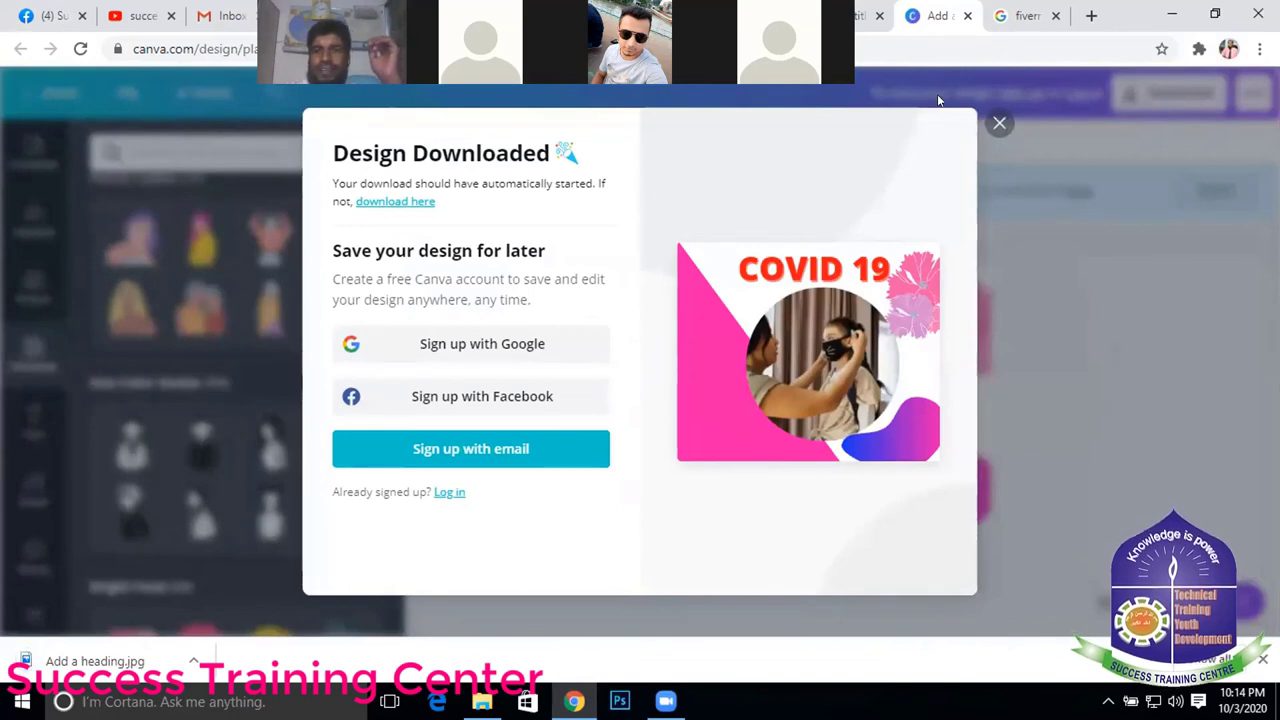
click(999, 124)
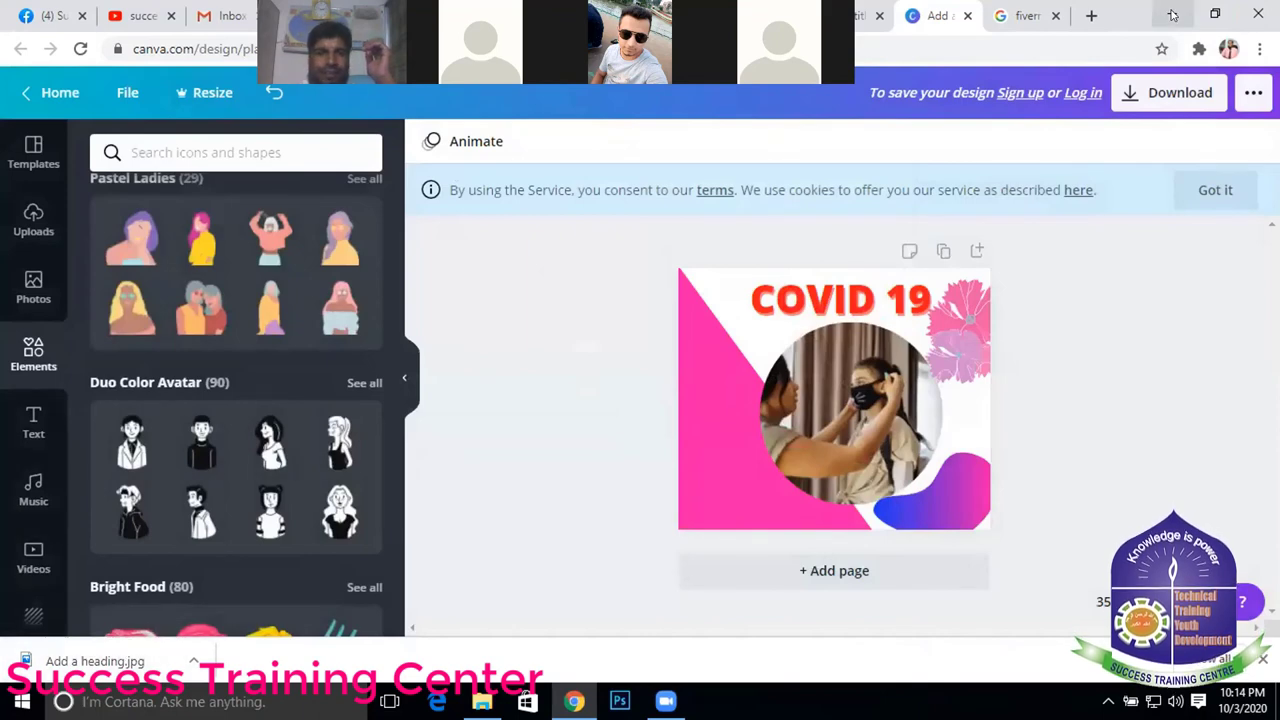
click(1173, 15)
- Refresh the Windows desktop several times from its right-click menu
right_click(300, 169)
right_click(318, 191)
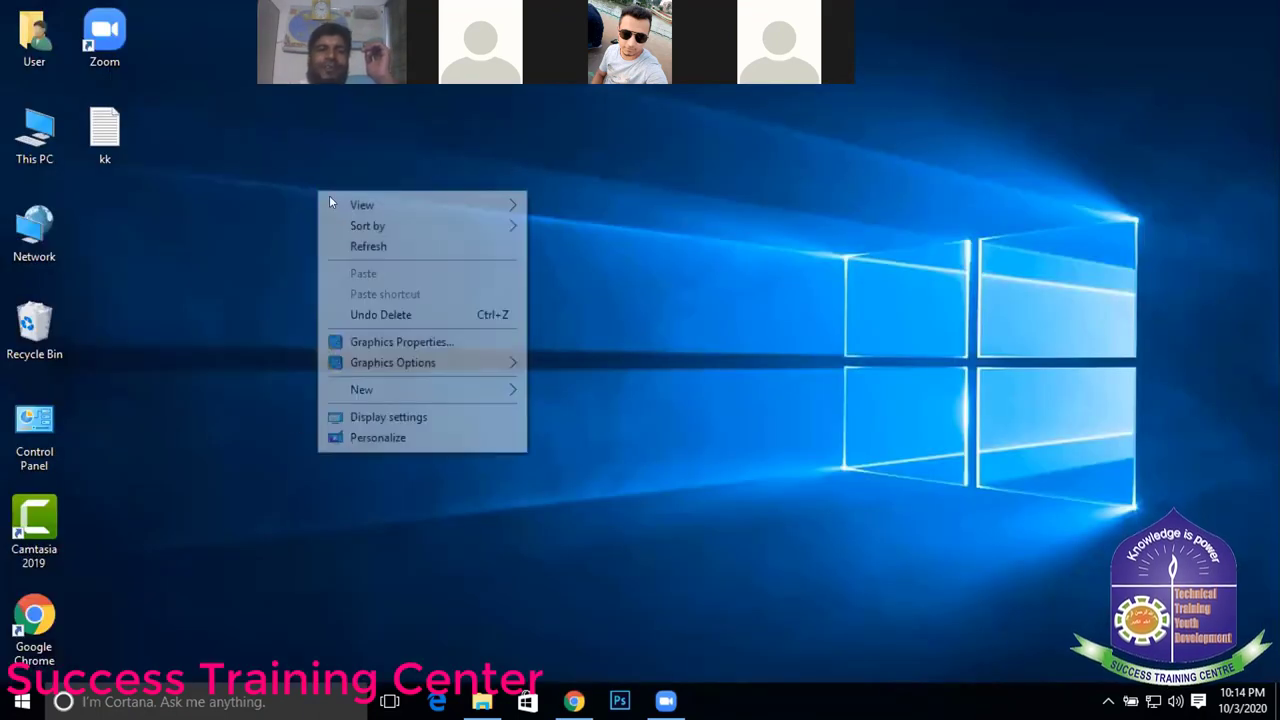
click(387, 249)
right_click(341, 207)
click(396, 263)
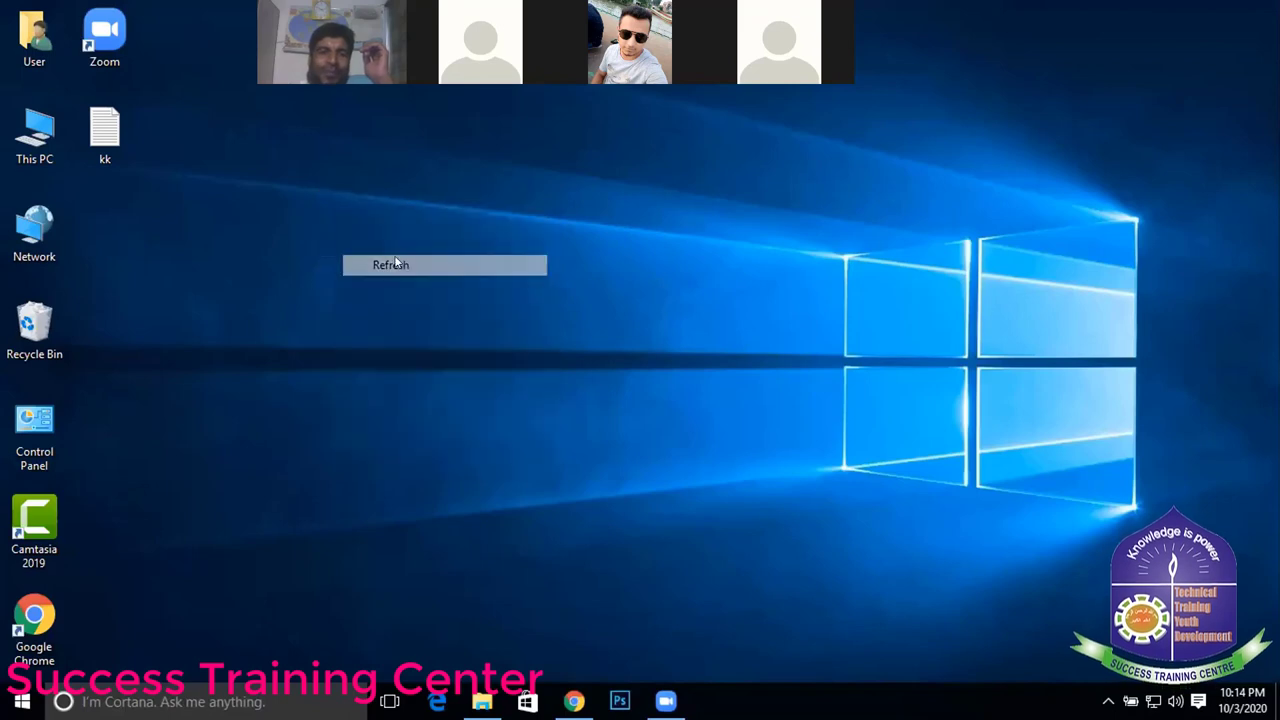
right_click(395, 229)
click(444, 287)
right_click(439, 229)
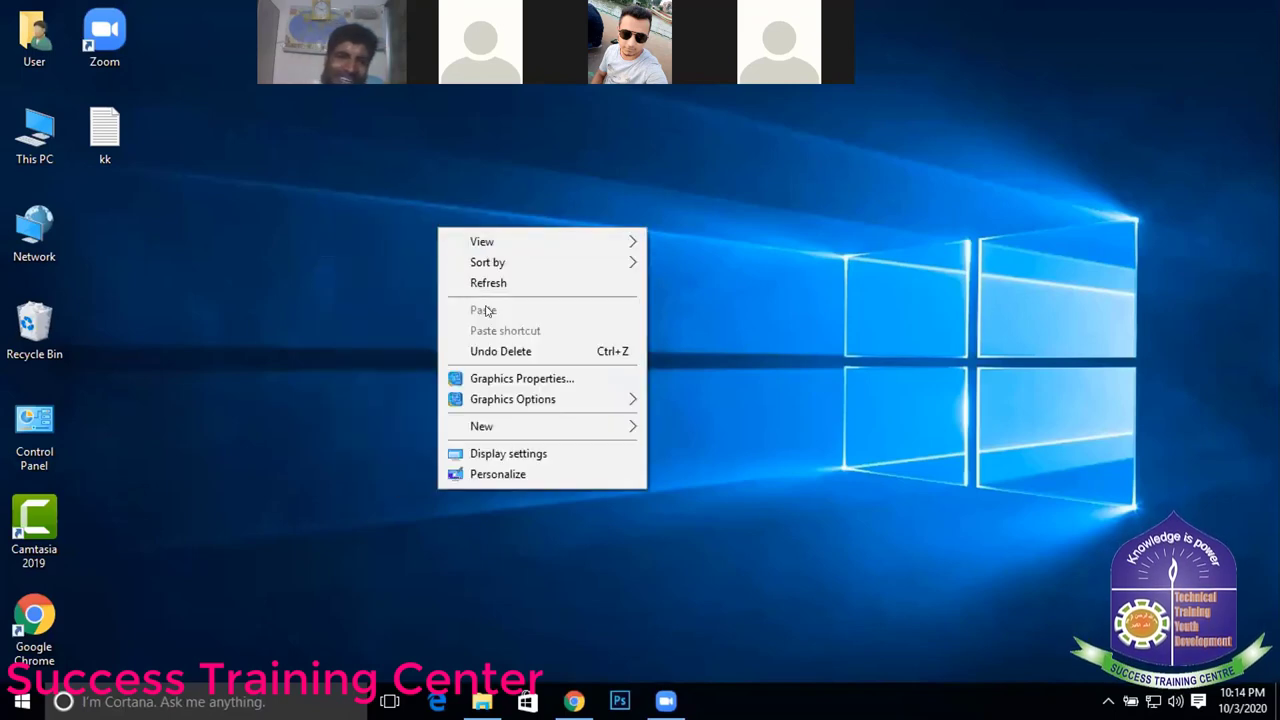
click(488, 283)
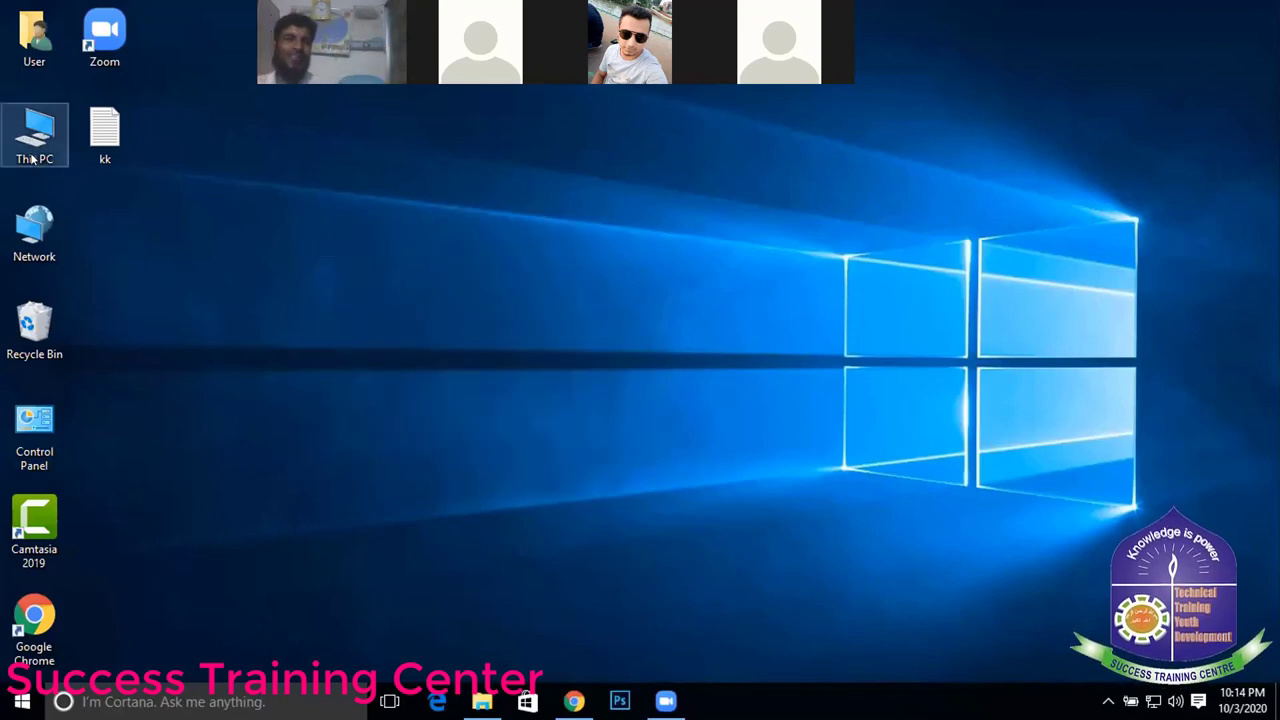
- Open This PC, go to Downloads, and right-click the Add a heading image
click(463, 692)
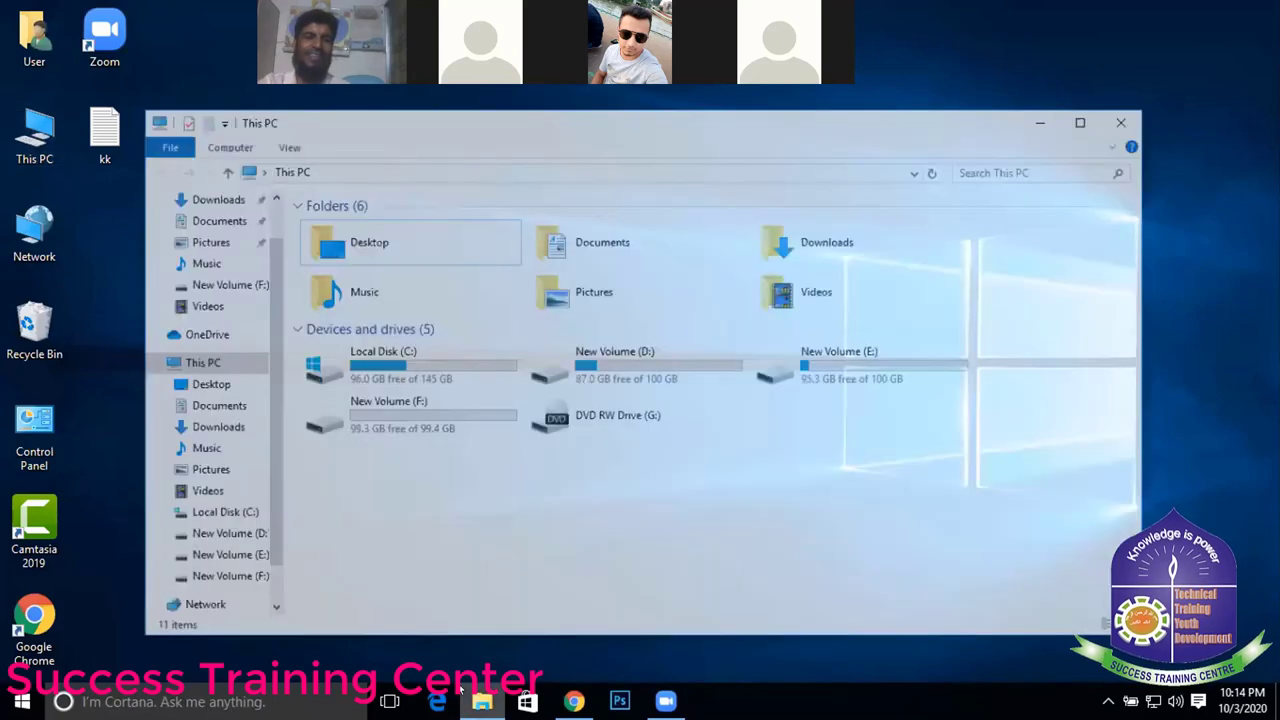
click(200, 164)
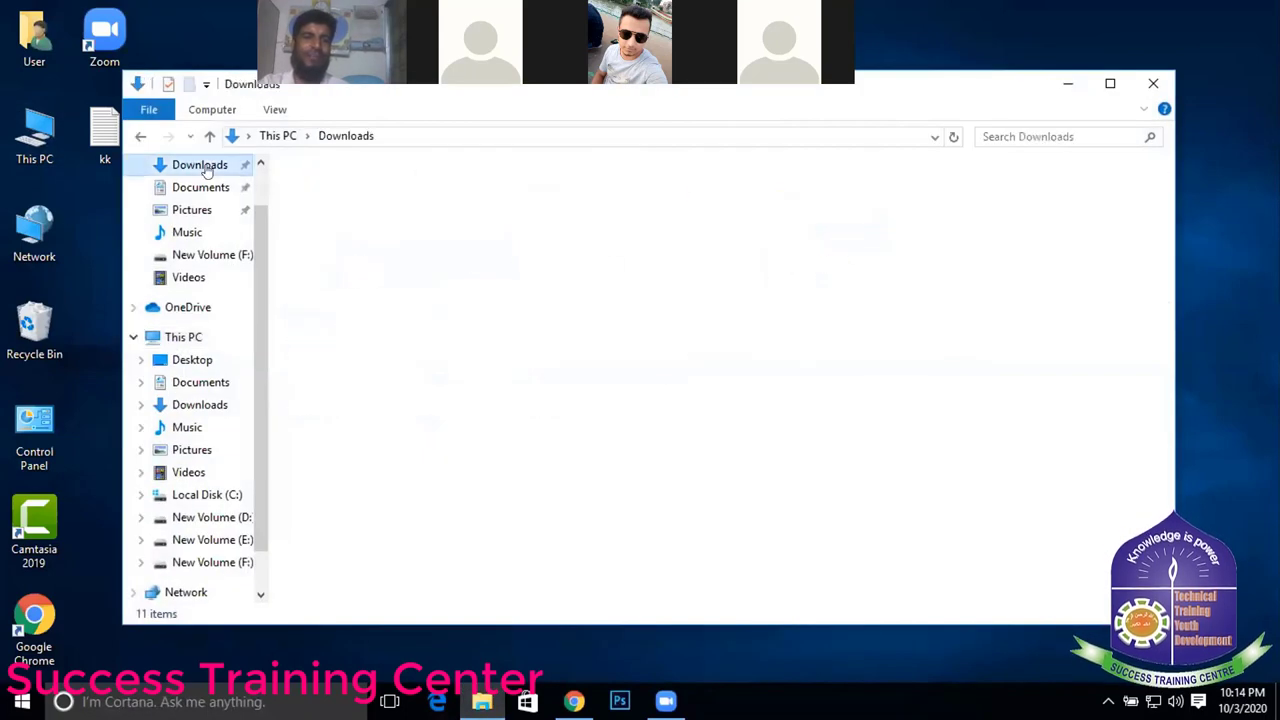
click(450, 222)
right_click(450, 222)
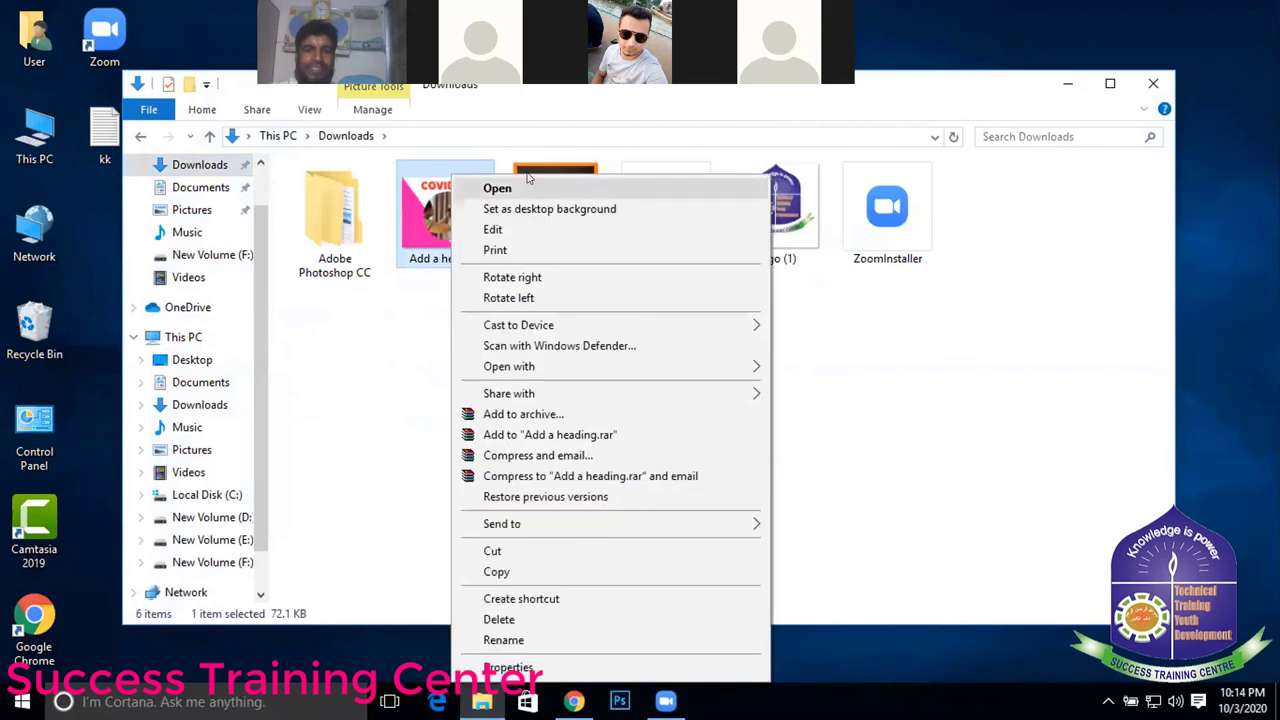
click(520, 187)
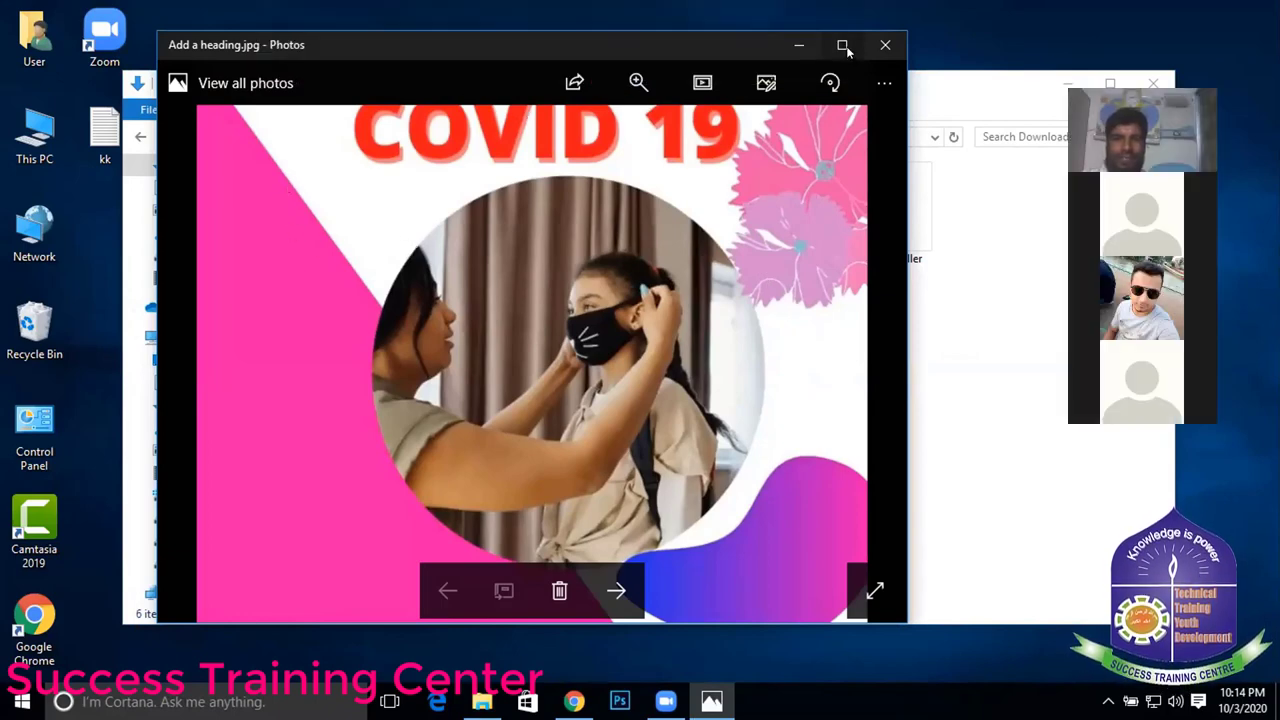
click(841, 44)
scroll(737, 359, down, 1)
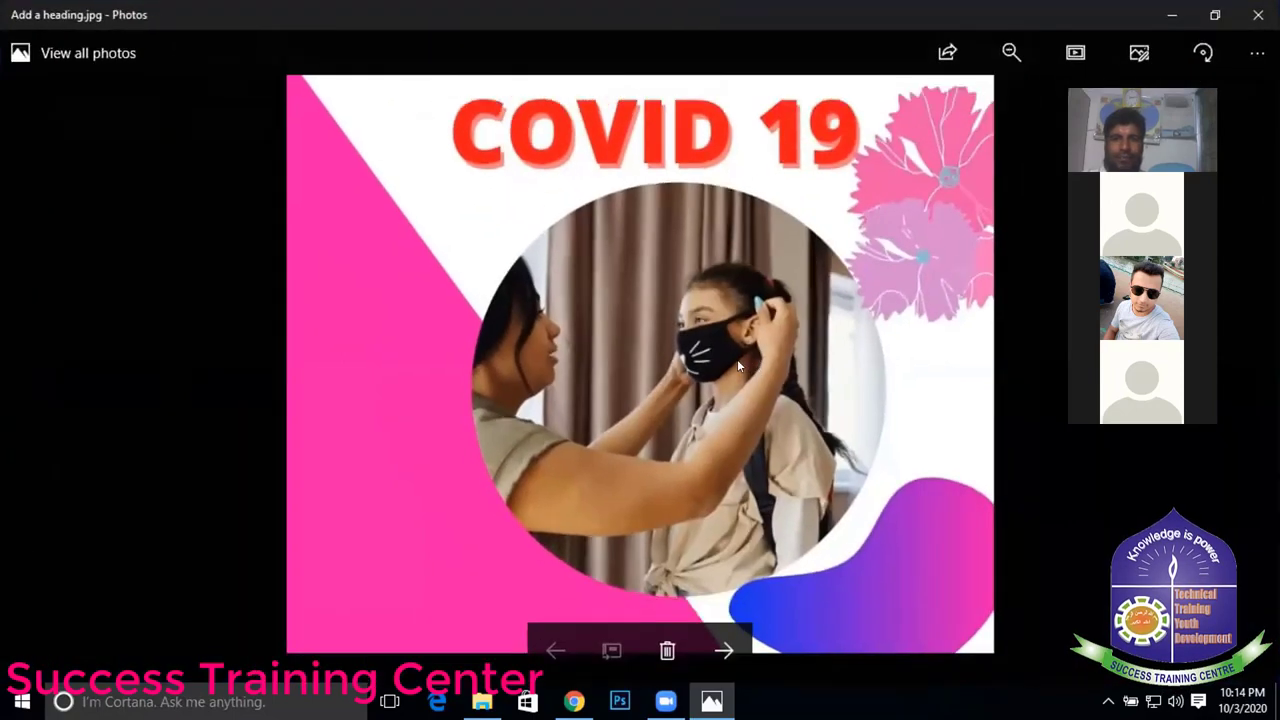
scroll(734, 359, up, 3)
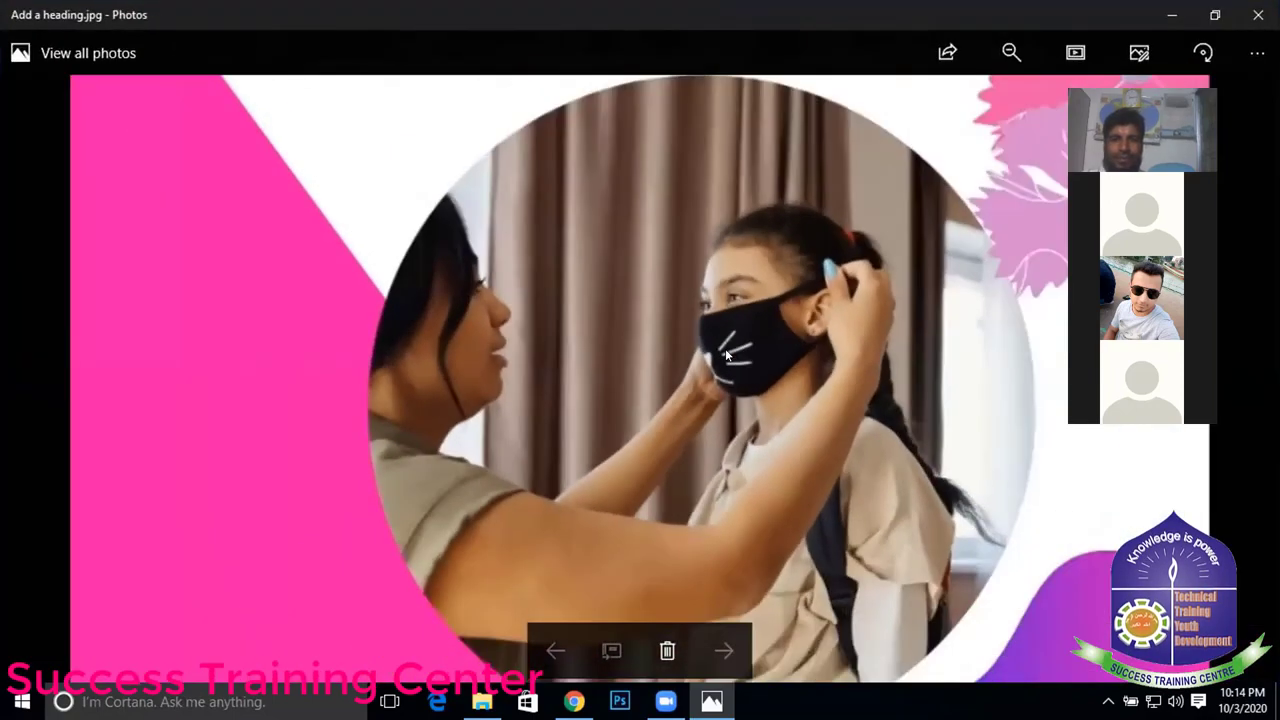
scroll(725, 350, down, 2)
scroll(725, 348, down, 1)
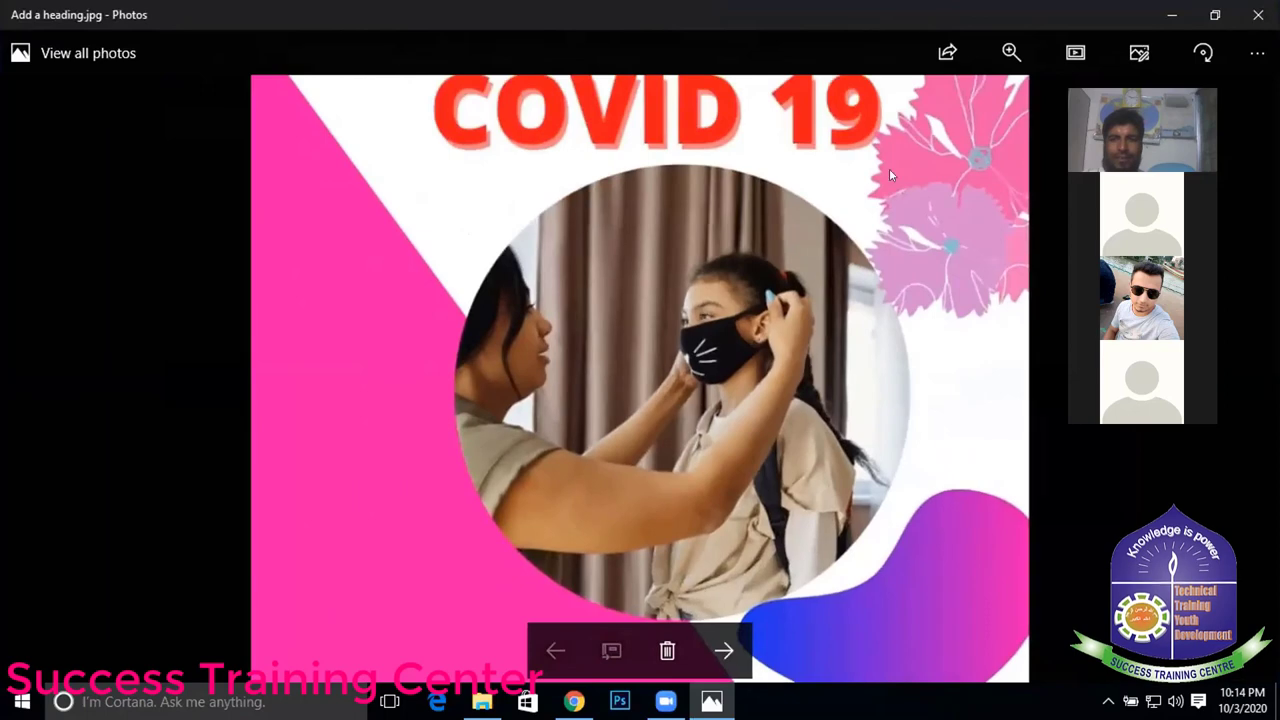
click(1258, 15)
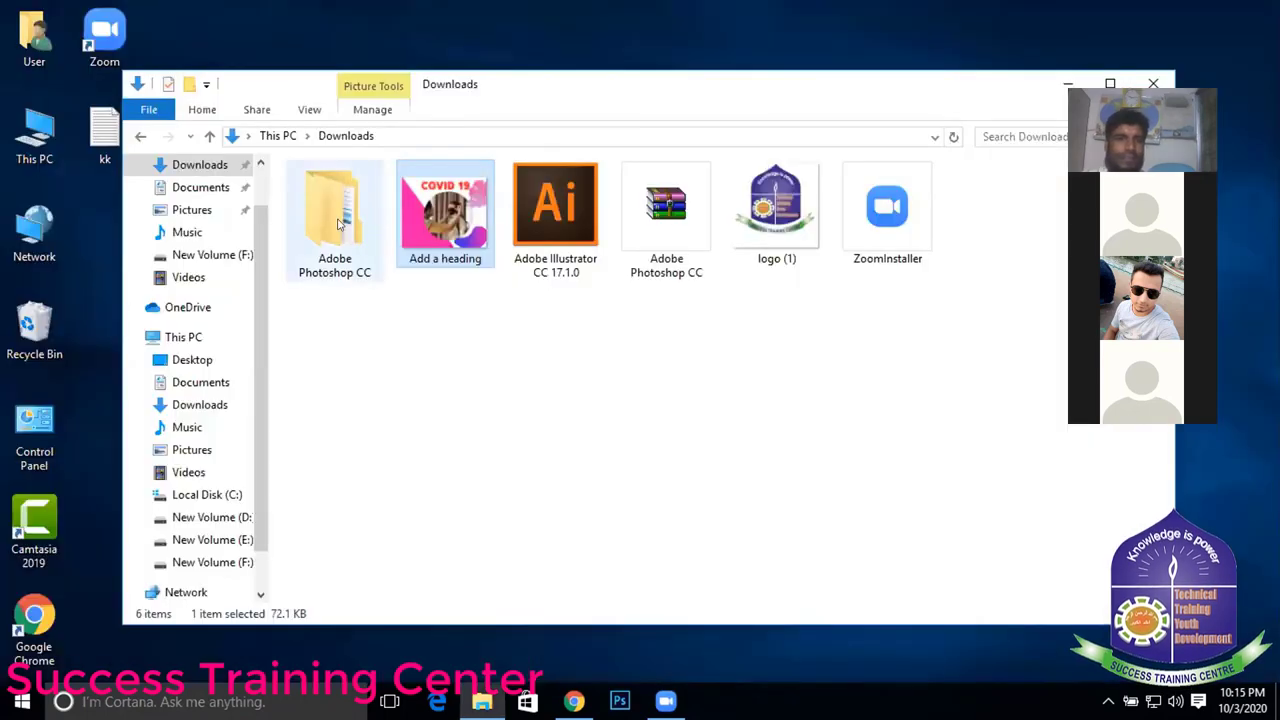
- Open Add a heading's properties and check its 72.1 KB size (76.0 KB on disk)
right_click(443, 218)
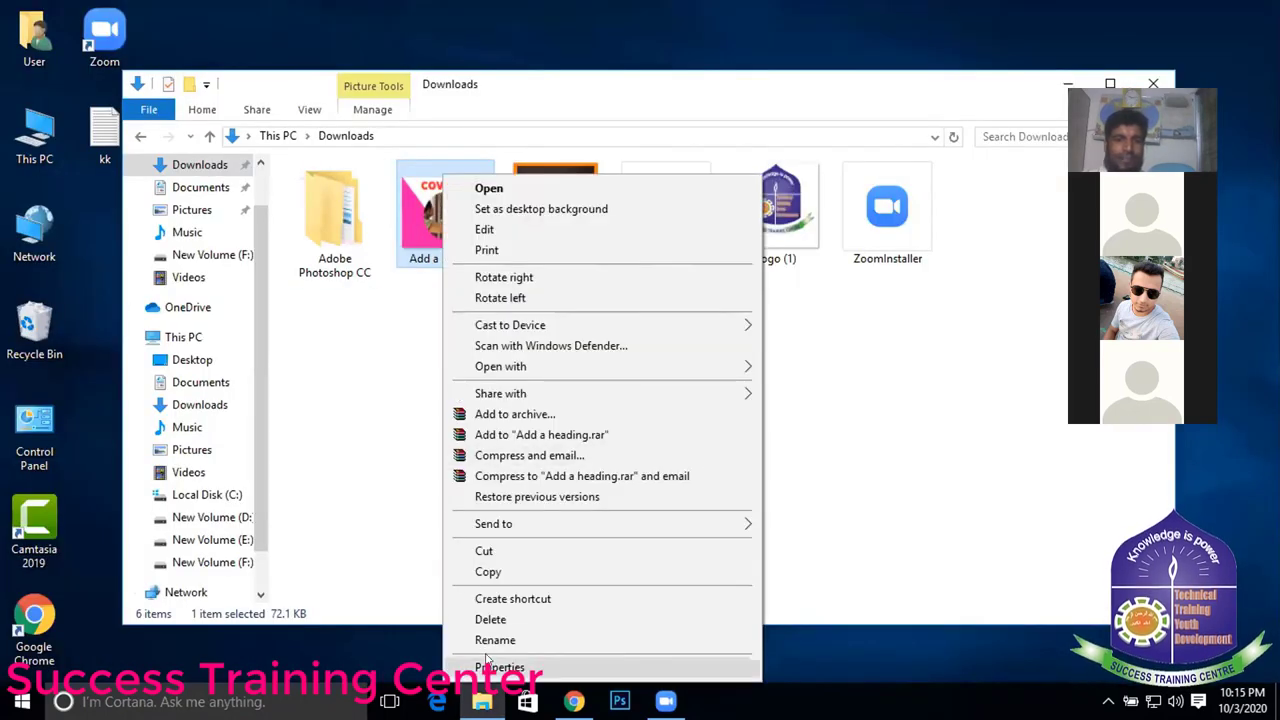
click(531, 237)
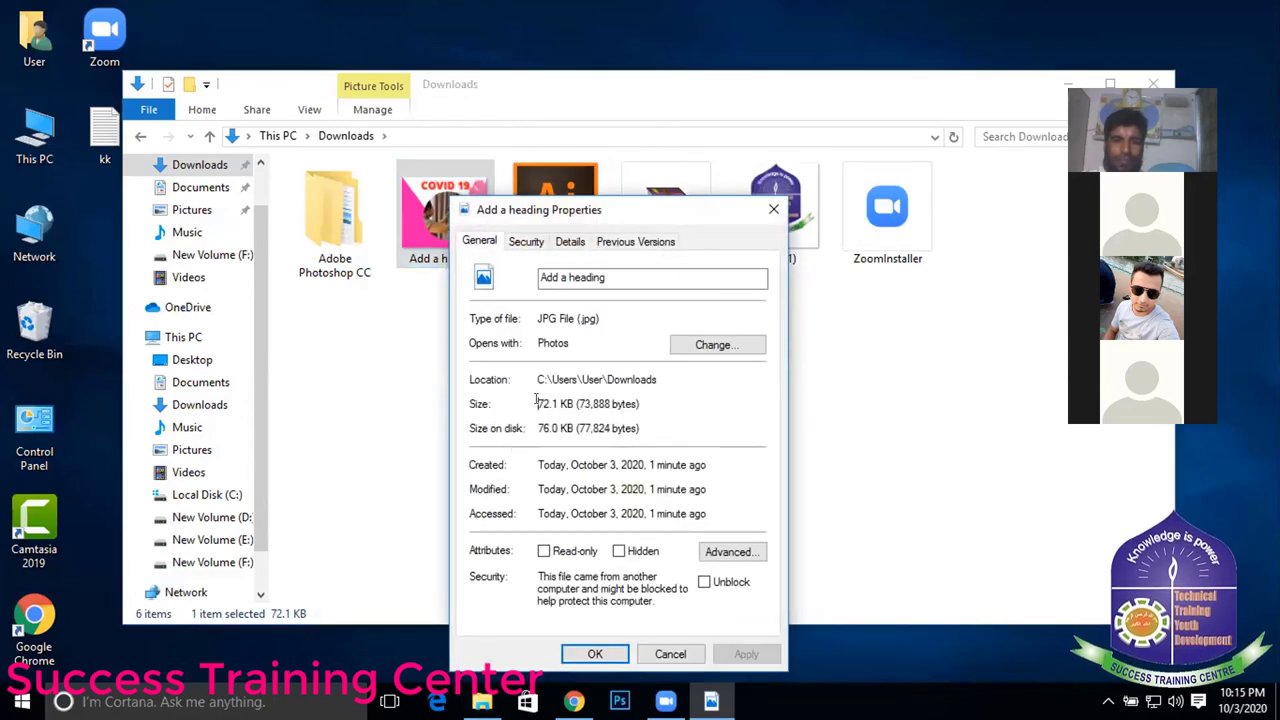
drag(536, 400, 650, 399)
drag(537, 427, 686, 417)
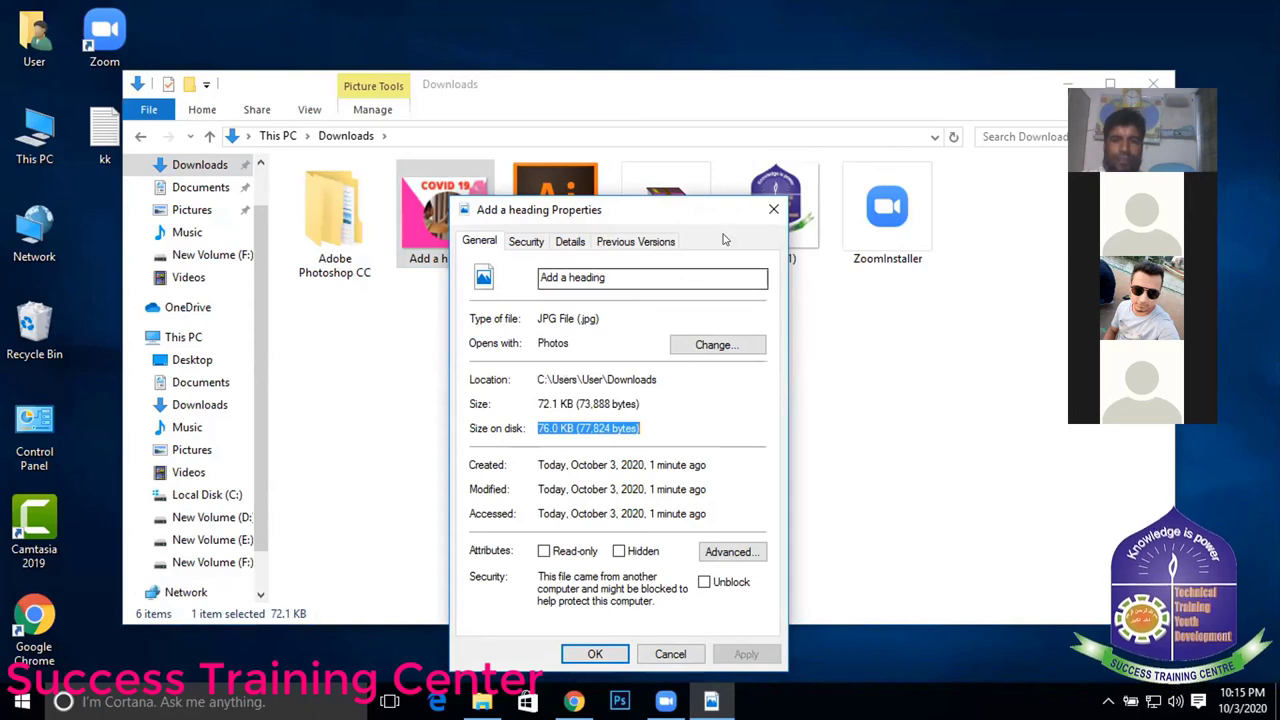
- Check the 940 × 788 pixel dimensions on the Details tab, then close the dialog and File Explorer
click(570, 241)
scroll(603, 457, down, 5)
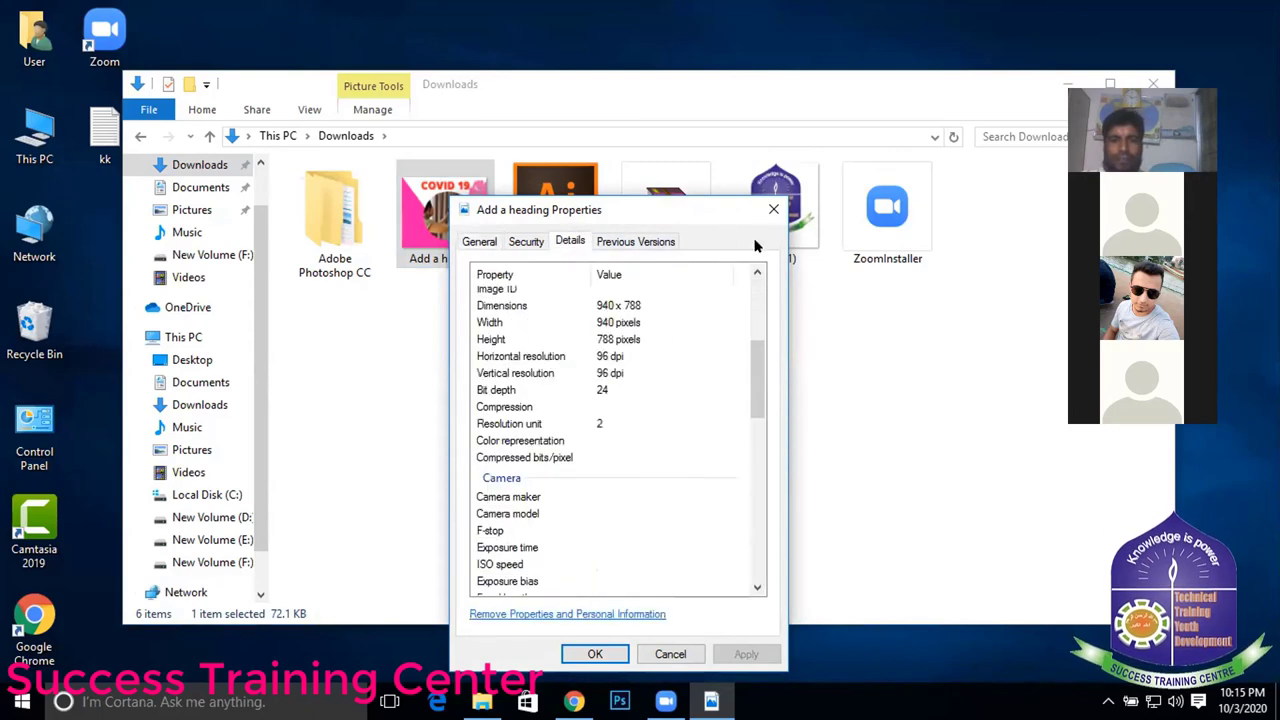
click(773, 209)
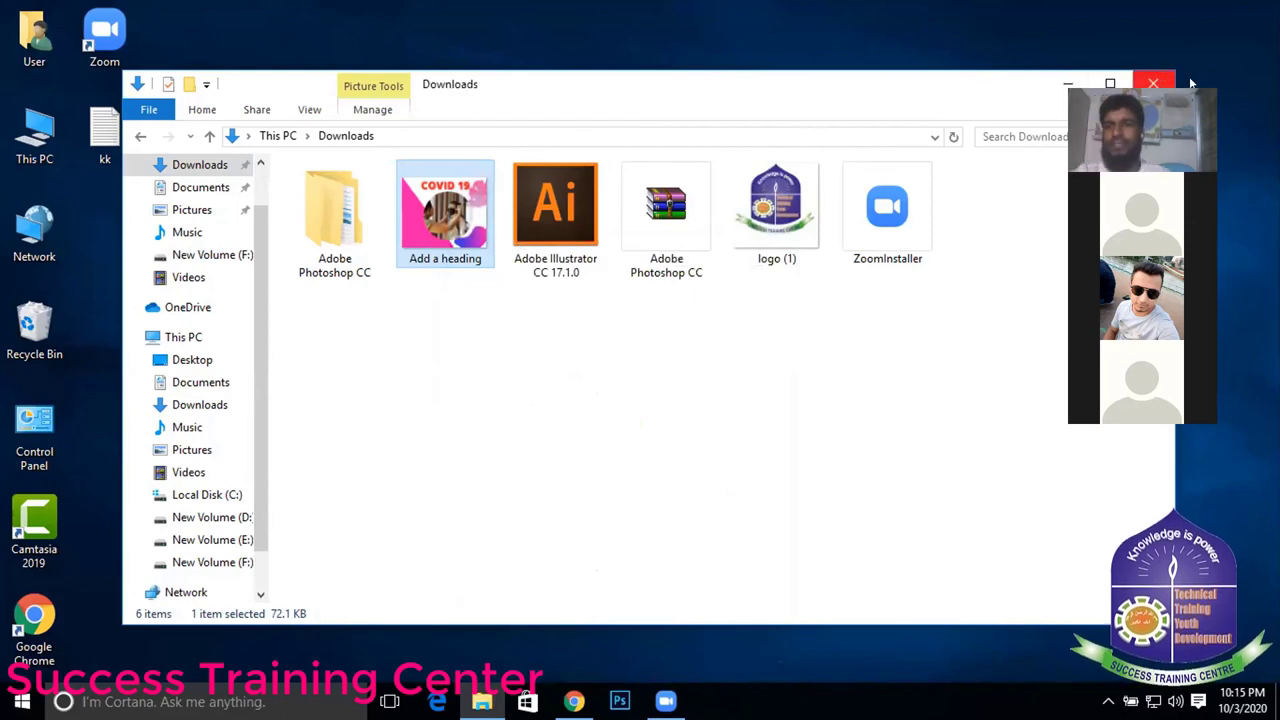
click(1154, 86)
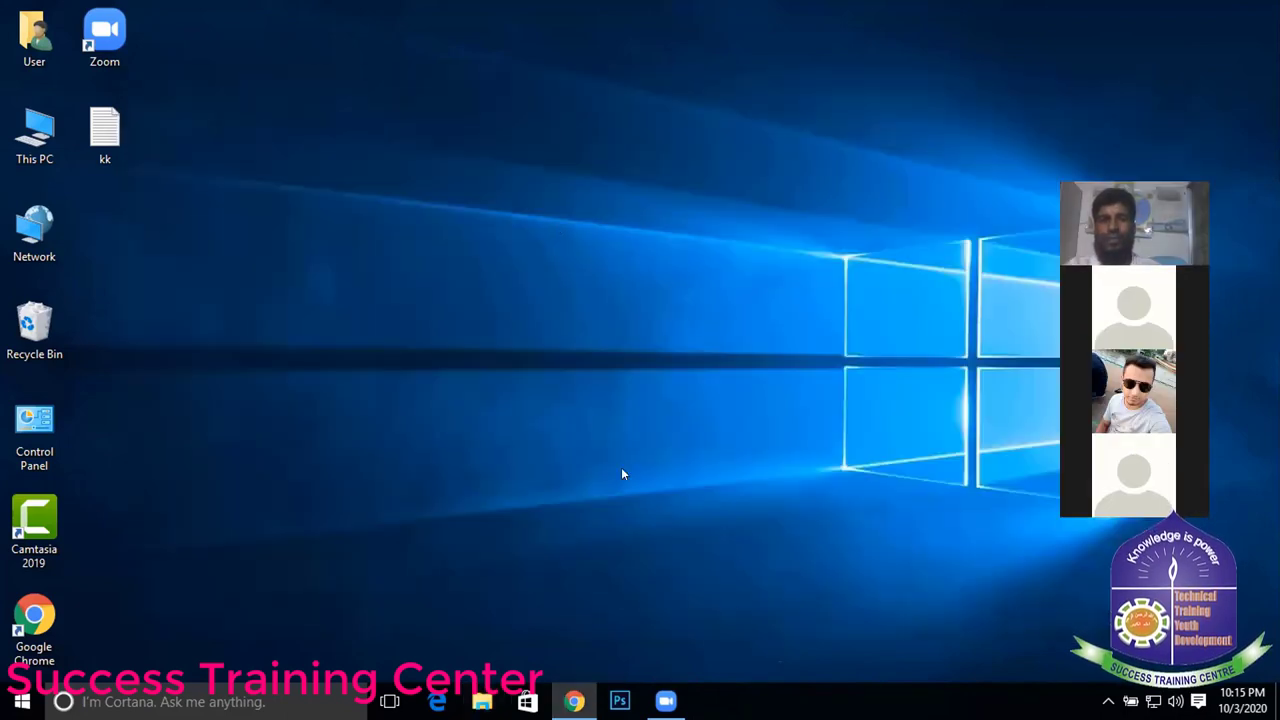